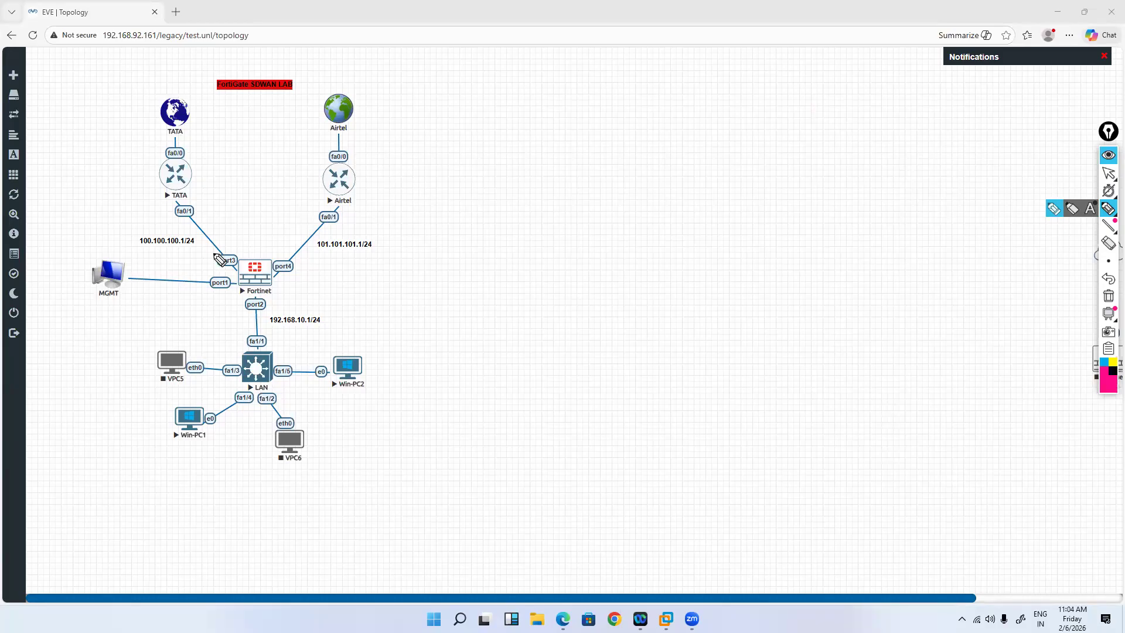
Step: Underline the TATA subnet 100.100.100.1/24 in pink, circle the TATA label and mark port3
{"action": "left_click_drag", "start_coordinate": [138, 252], "coordinate": [197, 249]}
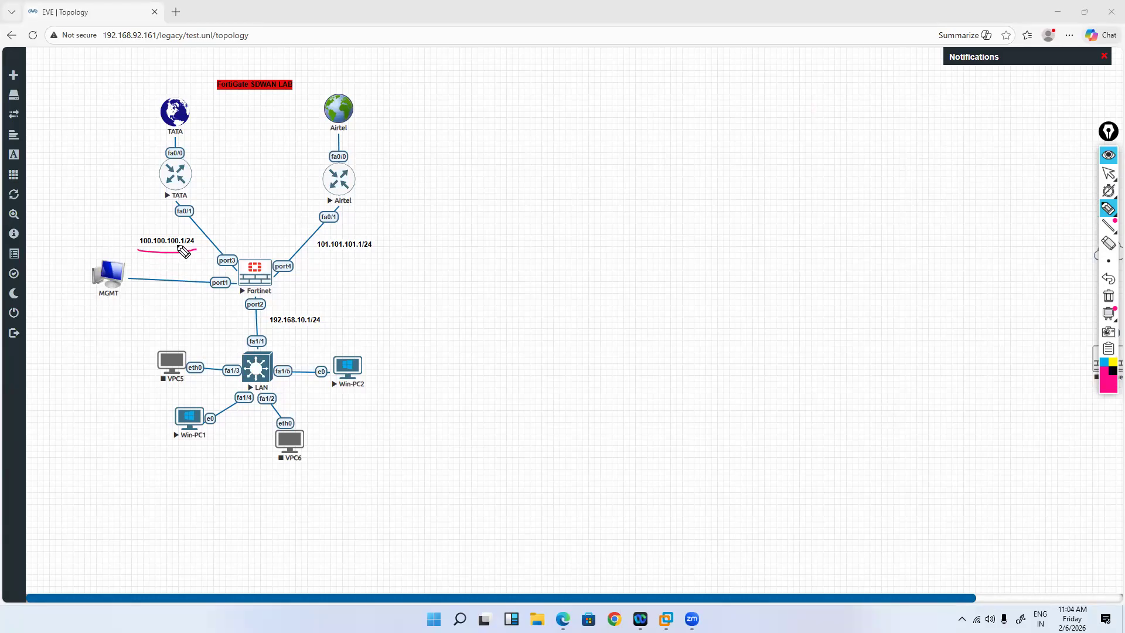
{"action": "mouse_move", "coordinate": [179, 199]}
{"action": "left_mouse_down"}
{"action": "mouse_move", "coordinate": [169, 202]}
{"action": "mouse_move", "coordinate": [184, 205]}
{"action": "left_mouse_up"}
{"action": "left_click", "coordinate": [184, 257]}
{"action": "mouse_move", "coordinate": [189, 259]}
{"action": "left_mouse_down"}
{"action": "mouse_move", "coordinate": [245, 269]}
{"action": "mouse_move", "coordinate": [232, 277]}
{"action": "left_mouse_up"}
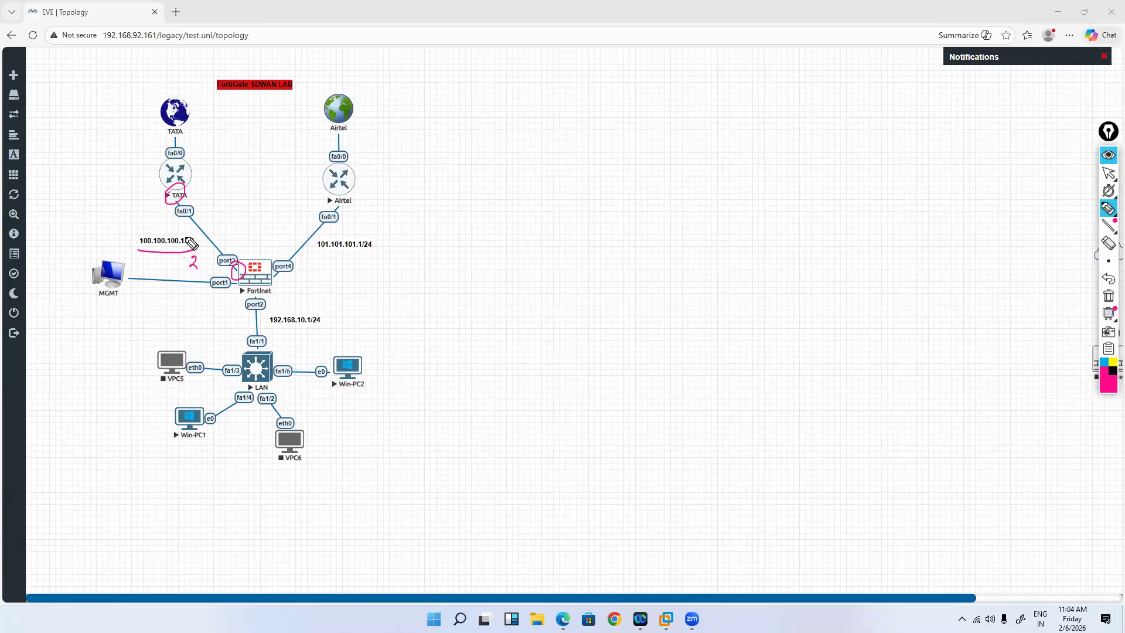
{"action": "left_click_drag", "start_coordinate": [246, 248], "coordinate": [251, 252]}
{"action": "left_click_drag", "start_coordinate": [197, 188], "coordinate": [210, 194]}
Step: Underline the Airtel subnet 101.101.101.1/24 and mark the Airtel link, port4, port1 and LAN switch
{"action": "mouse_move", "coordinate": [315, 240]}
{"action": "left_mouse_down"}
{"action": "mouse_move", "coordinate": [320, 256]}
{"action": "mouse_move", "coordinate": [382, 253]}
{"action": "left_mouse_up"}
{"action": "left_click_drag", "start_coordinate": [342, 211], "coordinate": [362, 207]}
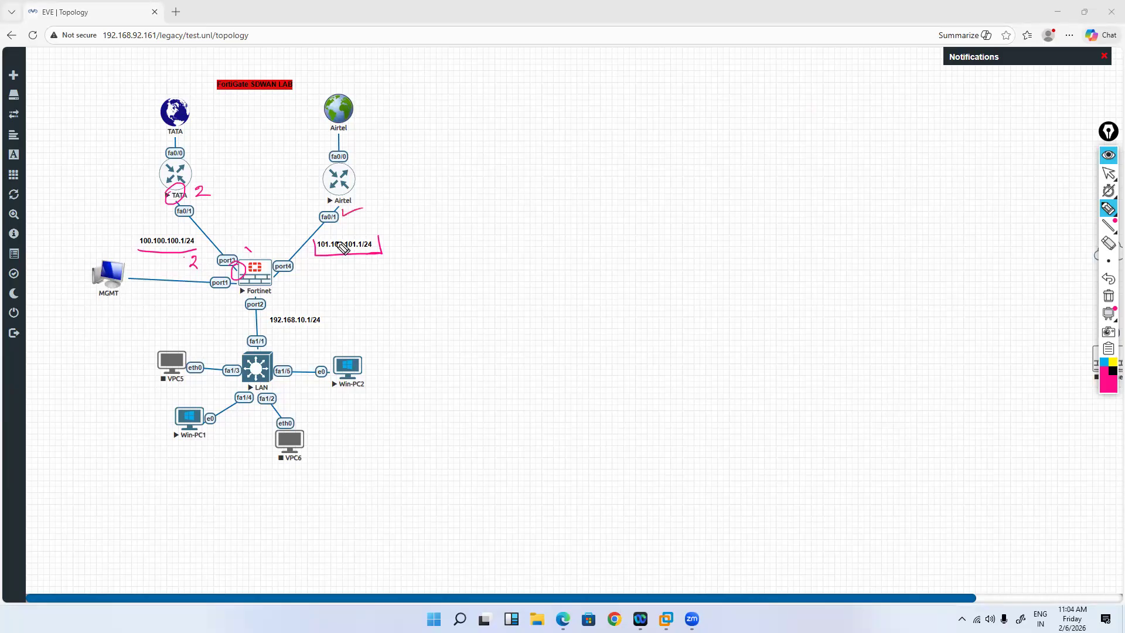
{"action": "left_click_drag", "start_coordinate": [279, 274], "coordinate": [288, 287]}
{"action": "mouse_move", "coordinate": [219, 280]}
{"action": "left_mouse_down"}
{"action": "mouse_move", "coordinate": [205, 290]}
{"action": "mouse_move", "coordinate": [232, 294]}
{"action": "mouse_move", "coordinate": [214, 274]}
{"action": "left_mouse_up"}
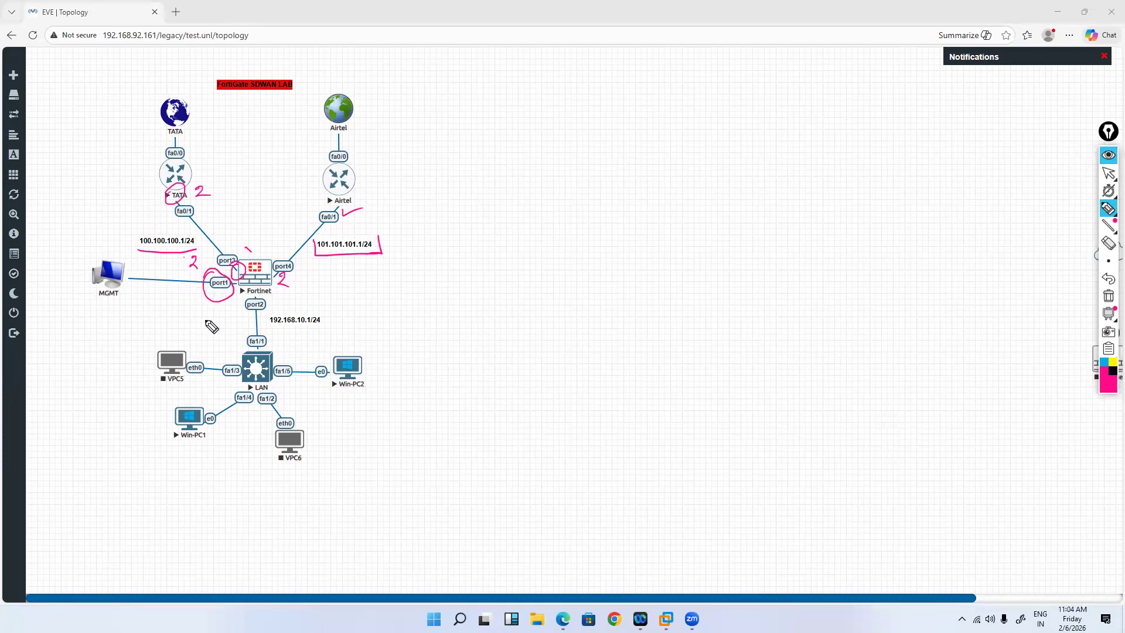
{"action": "left_click_drag", "start_coordinate": [272, 386], "coordinate": [284, 384]}
Step: Erase all pink ink annotations from the topology
{"action": "left_click", "coordinate": [1109, 297]}
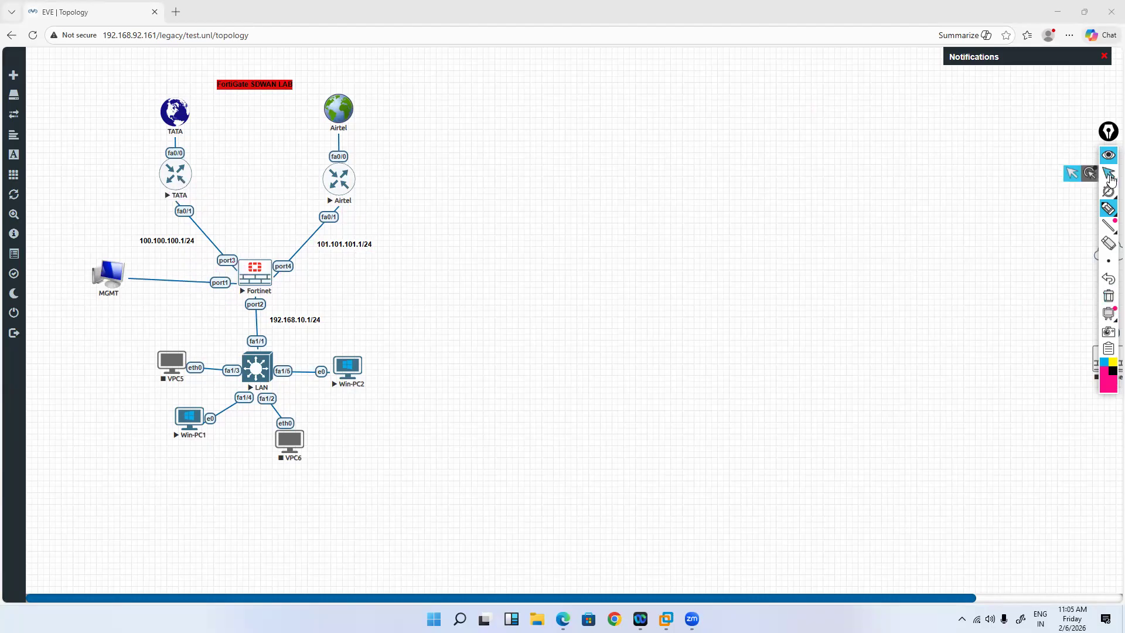
{"action": "left_click", "coordinate": [1110, 176]}
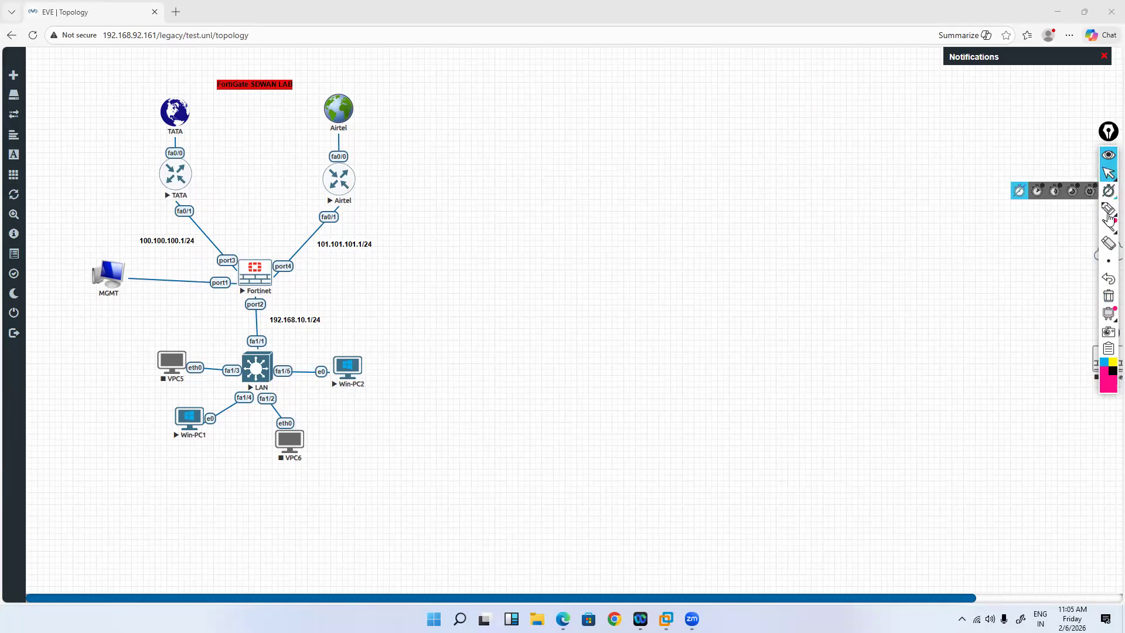
{"action": "left_click", "coordinate": [1106, 211]}
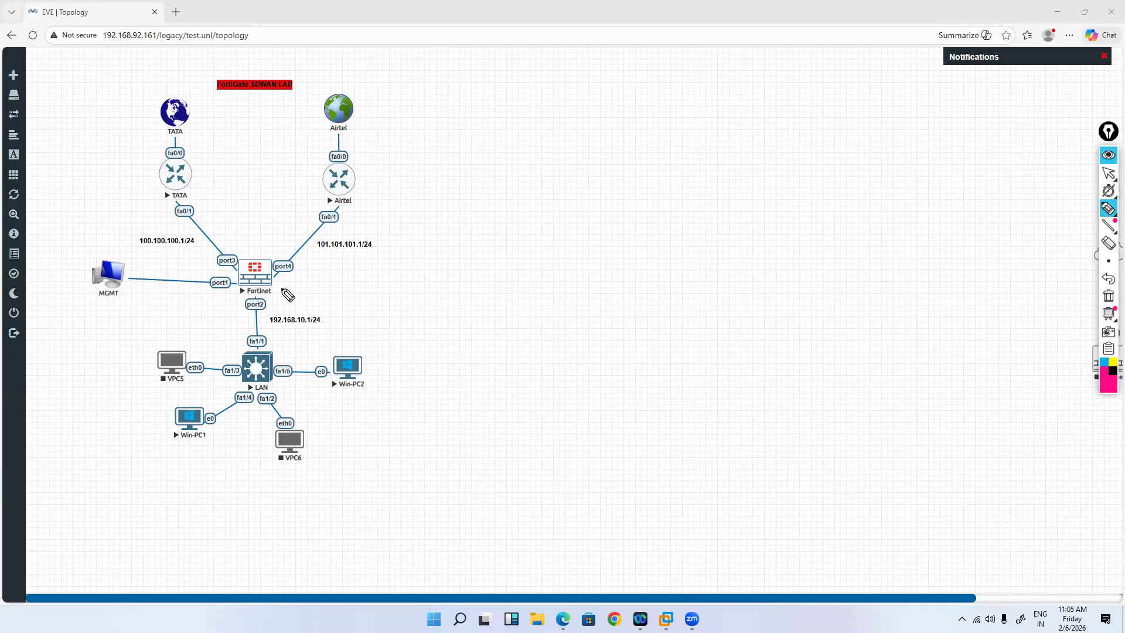
Step: Tick Fortinet, Airtel, Win-PC2 and the LAN switch, then erase the ticks and return to selection
{"action": "left_click_drag", "start_coordinate": [274, 286], "coordinate": [285, 287]}
{"action": "left_click_drag", "start_coordinate": [358, 187], "coordinate": [371, 185]}
{"action": "left_click", "coordinate": [355, 400]}
{"action": "left_click_drag", "start_coordinate": [355, 402], "coordinate": [383, 388]}
{"action": "left_click_drag", "start_coordinate": [278, 354], "coordinate": [304, 342]}
{"action": "left_click_drag", "start_coordinate": [249, 253], "coordinate": [270, 244]}
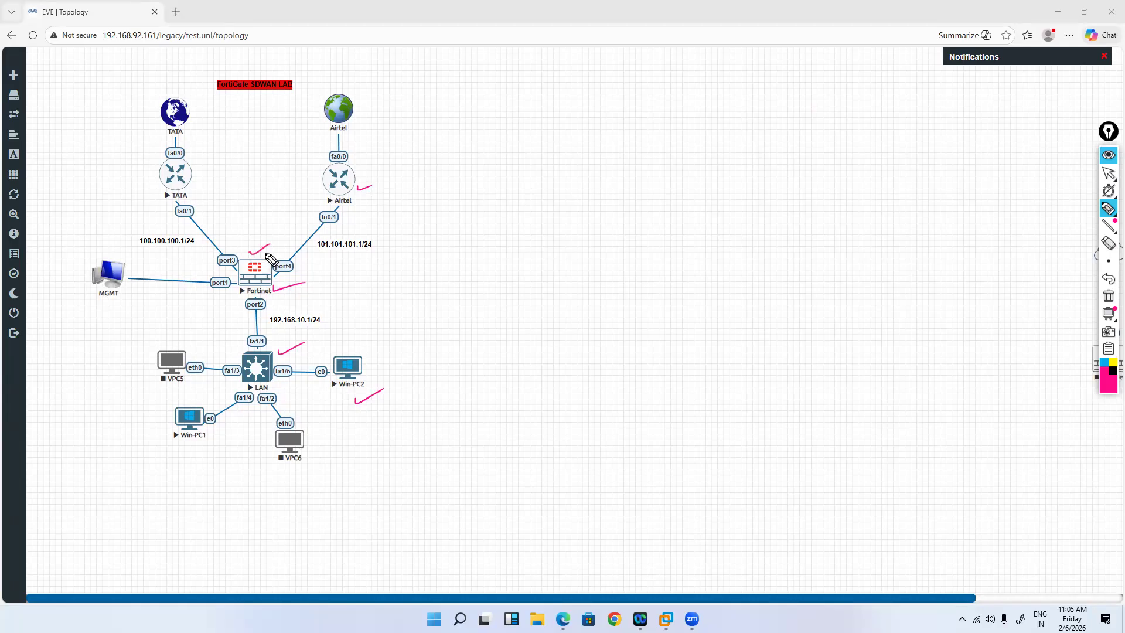
{"action": "left_click", "coordinate": [1107, 296]}
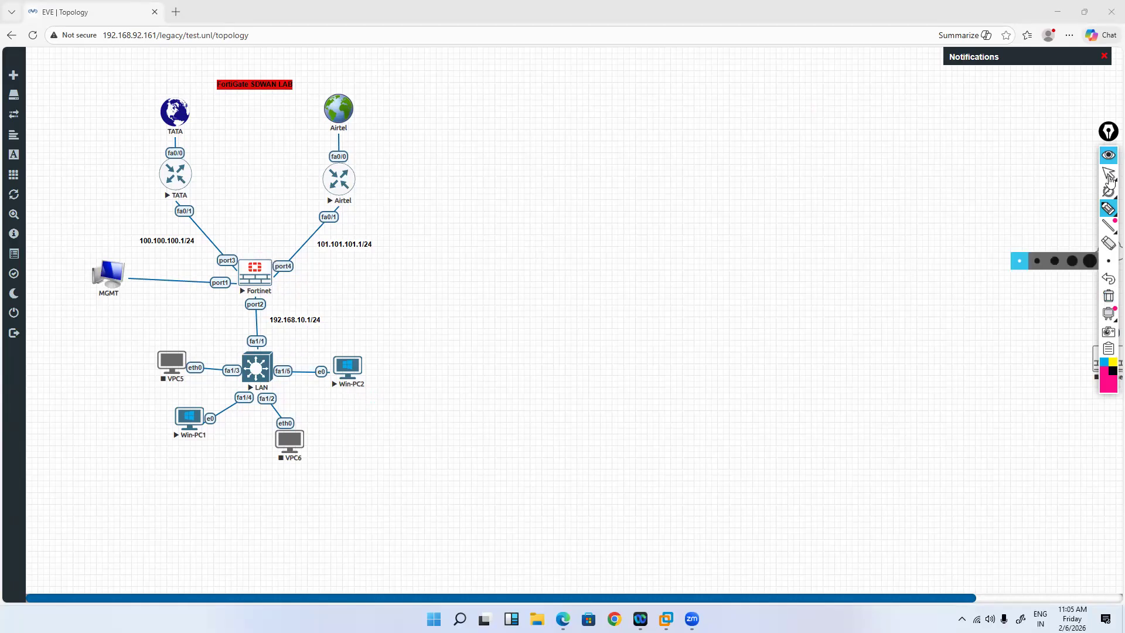
{"action": "left_click", "coordinate": [1111, 181]}
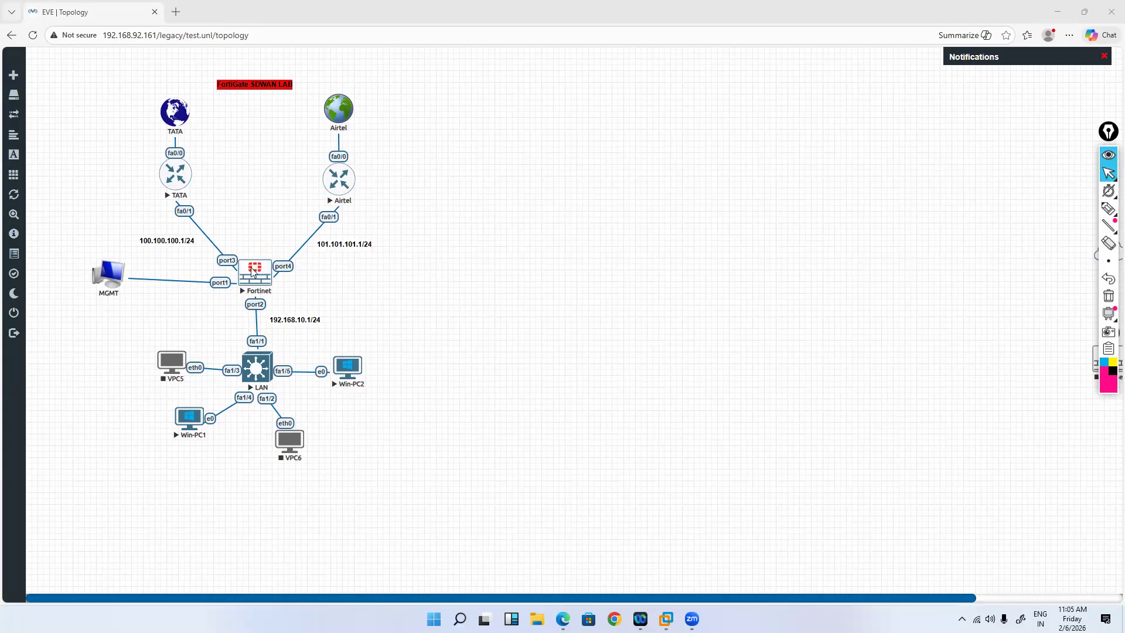
Step: Open the sdwan notes in Notepad and place them beside the lab diagram
{"action": "key", "text": "super+e"}
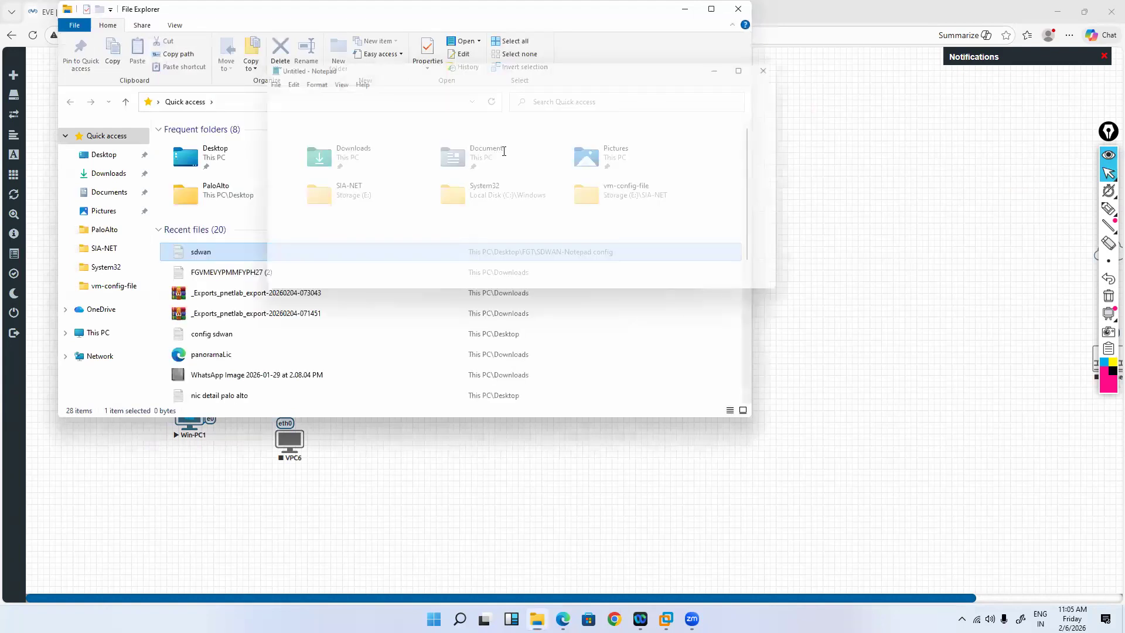
{"action": "left_click", "coordinate": [738, 9]}
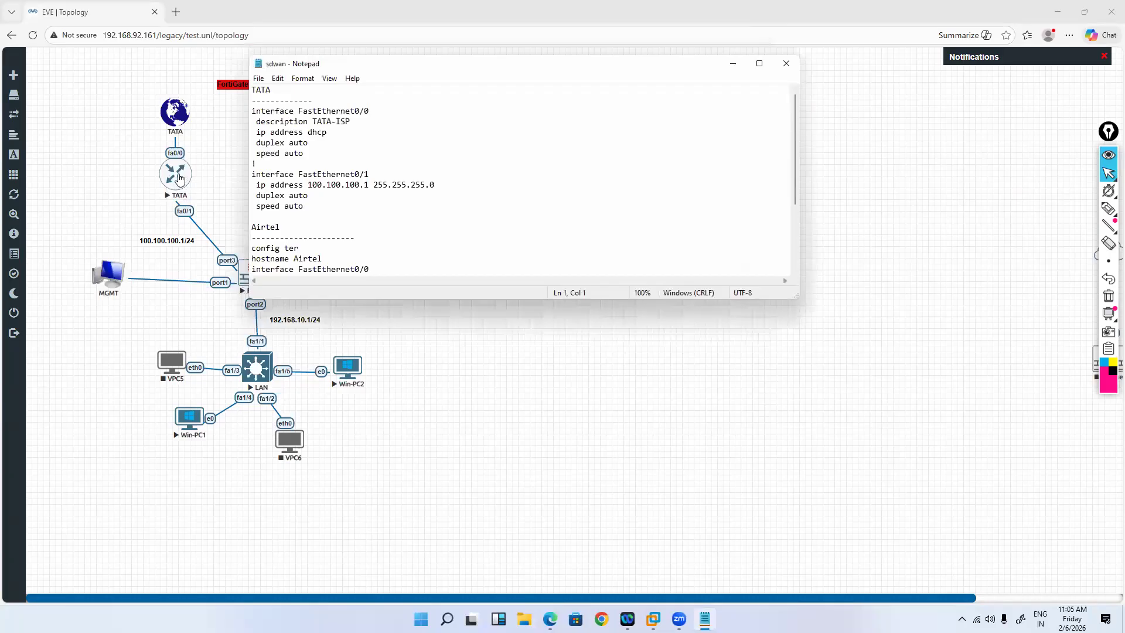
{"action": "left_click_drag", "start_coordinate": [355, 64], "coordinate": [557, 71]}
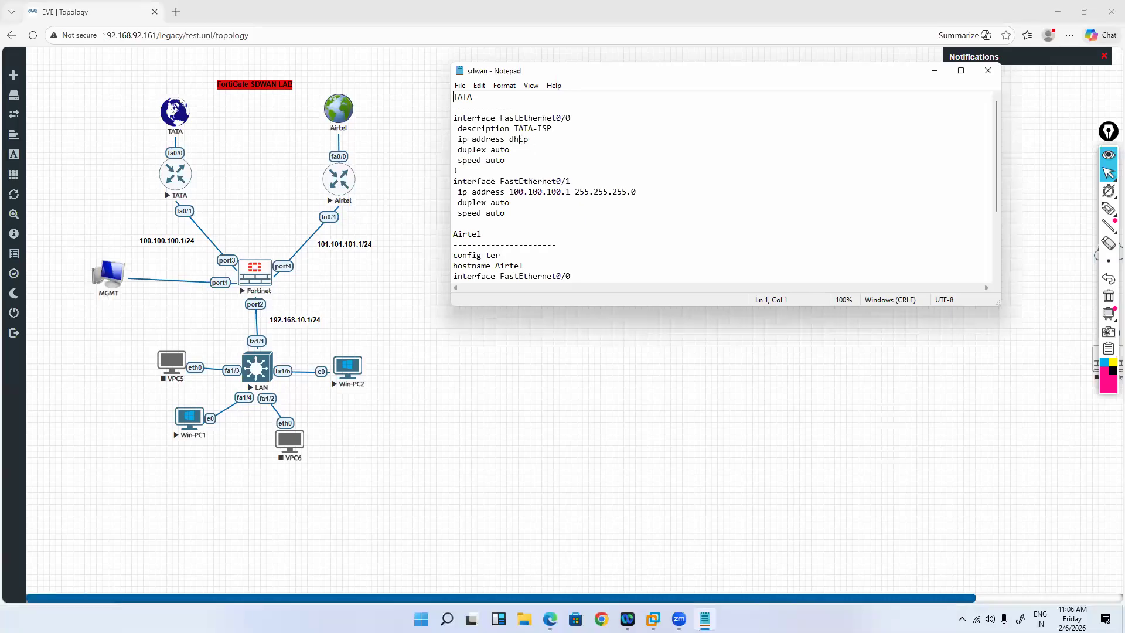
Step: Highlight the TATA interface FastEthernet0/0 and ip address dhcp lines in the notes
{"action": "left_click_drag", "start_coordinate": [511, 108], "coordinate": [451, 130]}
{"action": "left_click_drag", "start_coordinate": [571, 117], "coordinate": [453, 139]}
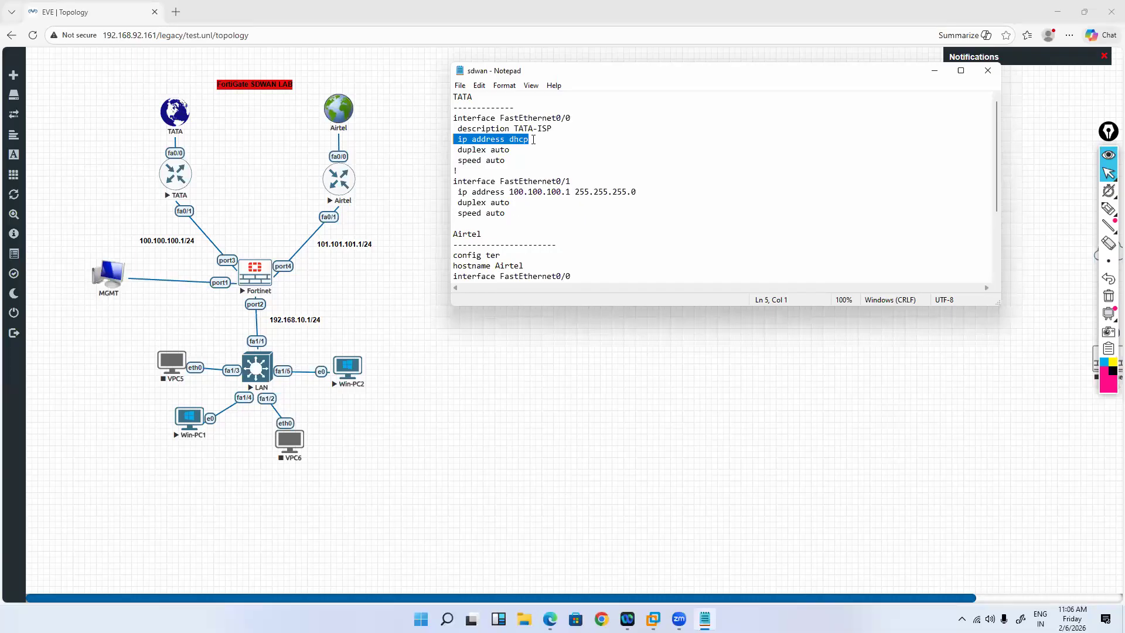
{"action": "left_click", "coordinate": [533, 139]}
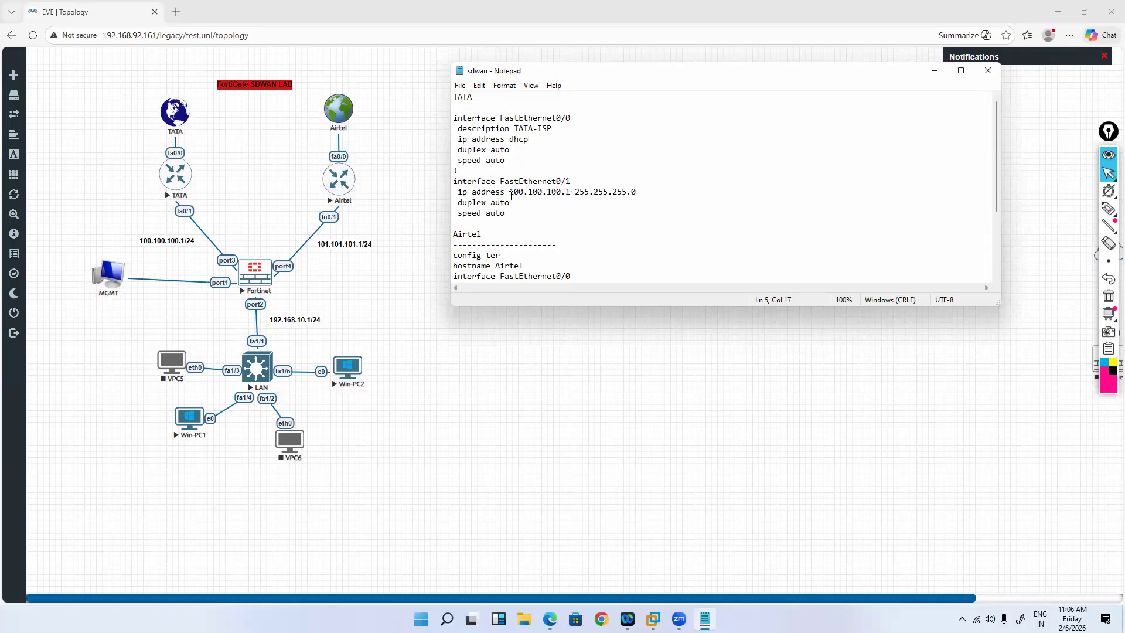
{"action": "left_click_drag", "start_coordinate": [511, 195], "coordinate": [571, 193]}
{"action": "left_click", "coordinate": [514, 214]}
{"action": "scroll", "coordinate": [515, 206], "scroll_direction": "down", "scroll_amount": 2}
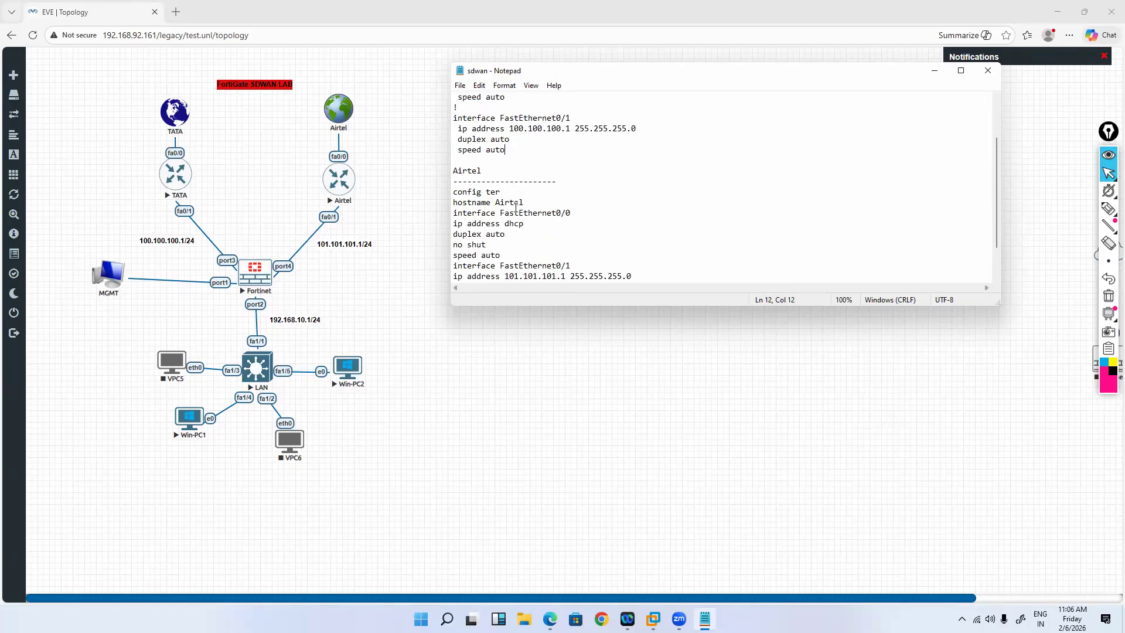
{"action": "left_click_drag", "start_coordinate": [510, 129], "coordinate": [572, 129]}
{"action": "scroll", "coordinate": [580, 218], "scroll_direction": "down", "scroll_amount": 1}
{"action": "scroll", "coordinate": [580, 218], "scroll_direction": "down", "scroll_amount": 1}
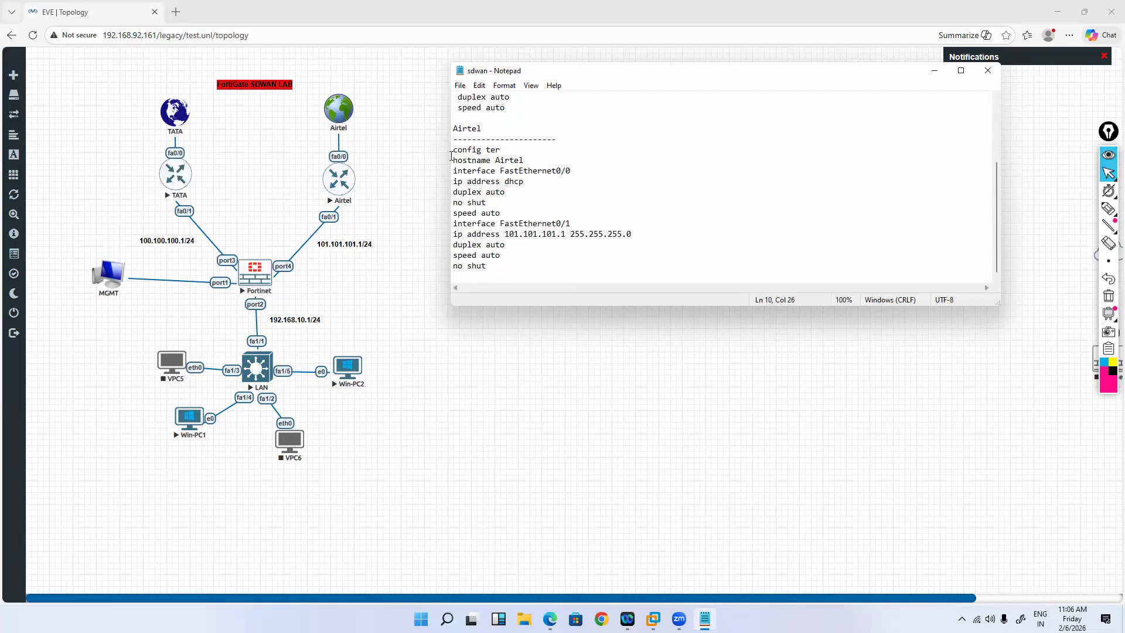
{"action": "left_click_drag", "start_coordinate": [453, 150], "coordinate": [574, 172]}
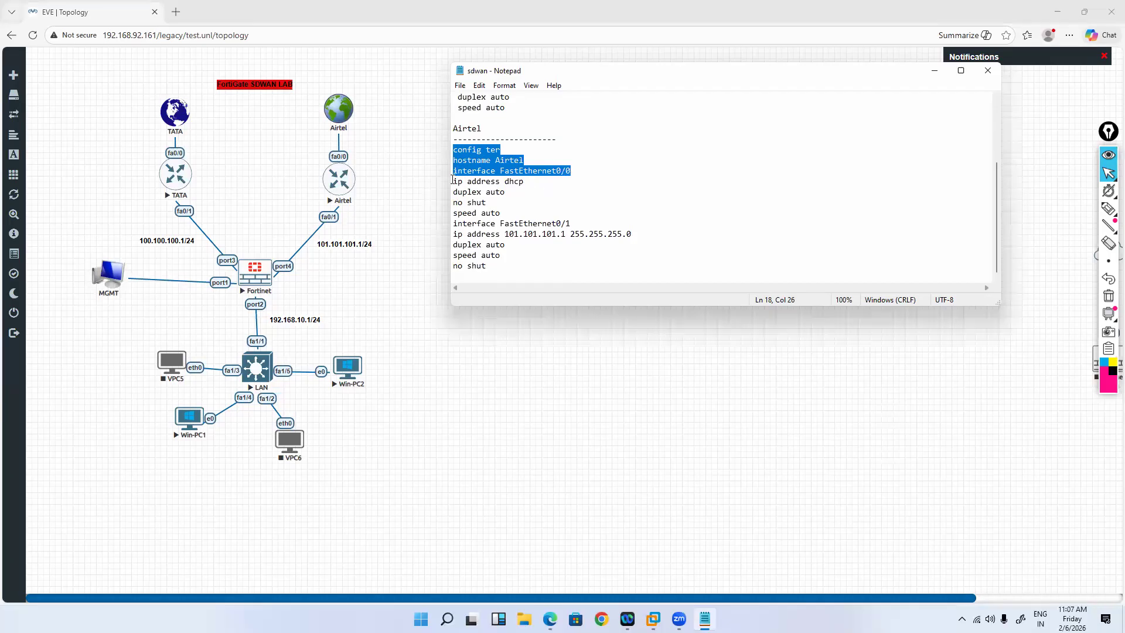
{"action": "left_click_drag", "start_coordinate": [525, 181], "coordinate": [448, 179]}
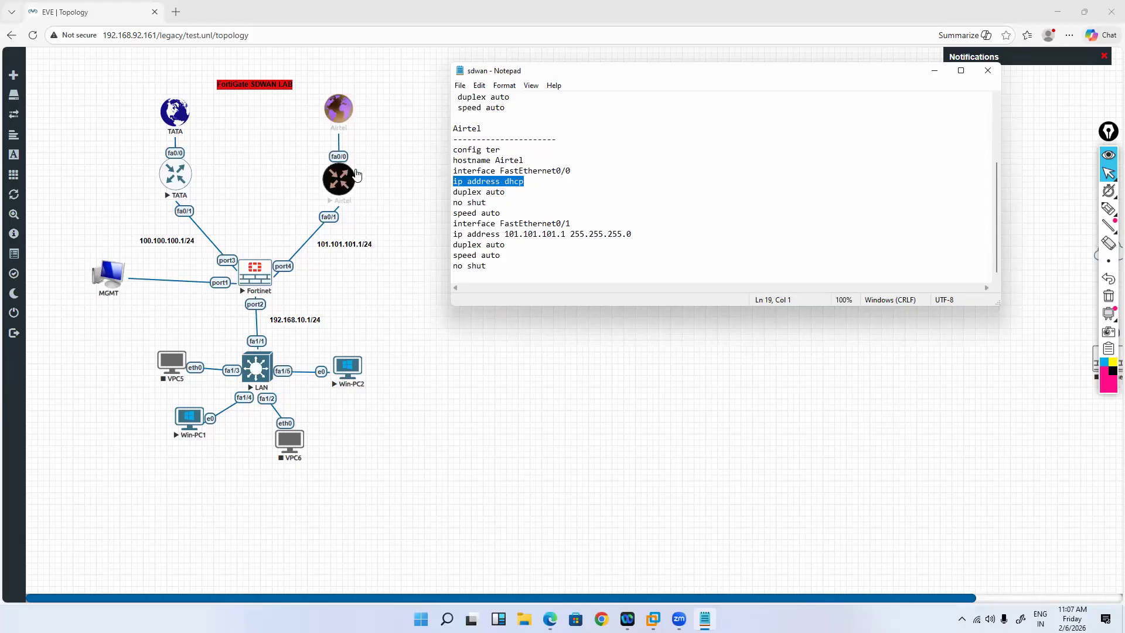
{"action": "mouse_move", "coordinate": [573, 223]}
{"action": "left_mouse_down"}
{"action": "mouse_move", "coordinate": [499, 223]}
{"action": "mouse_move", "coordinate": [564, 239]}
{"action": "left_mouse_up"}
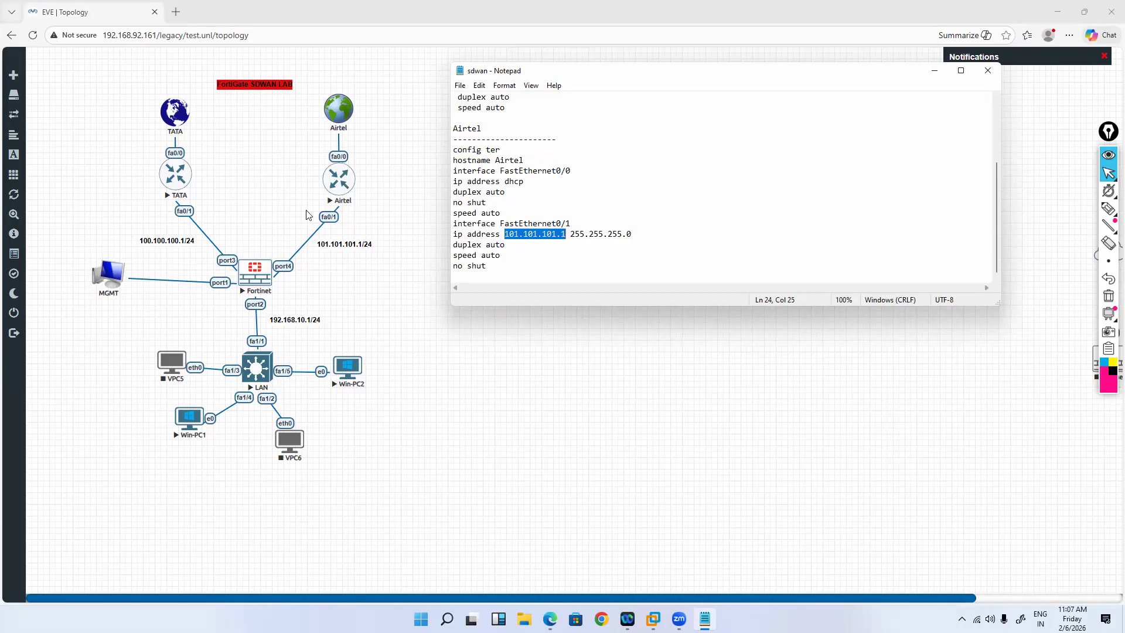
{"action": "scroll", "coordinate": [527, 194], "scroll_direction": "up", "scroll_amount": 3}
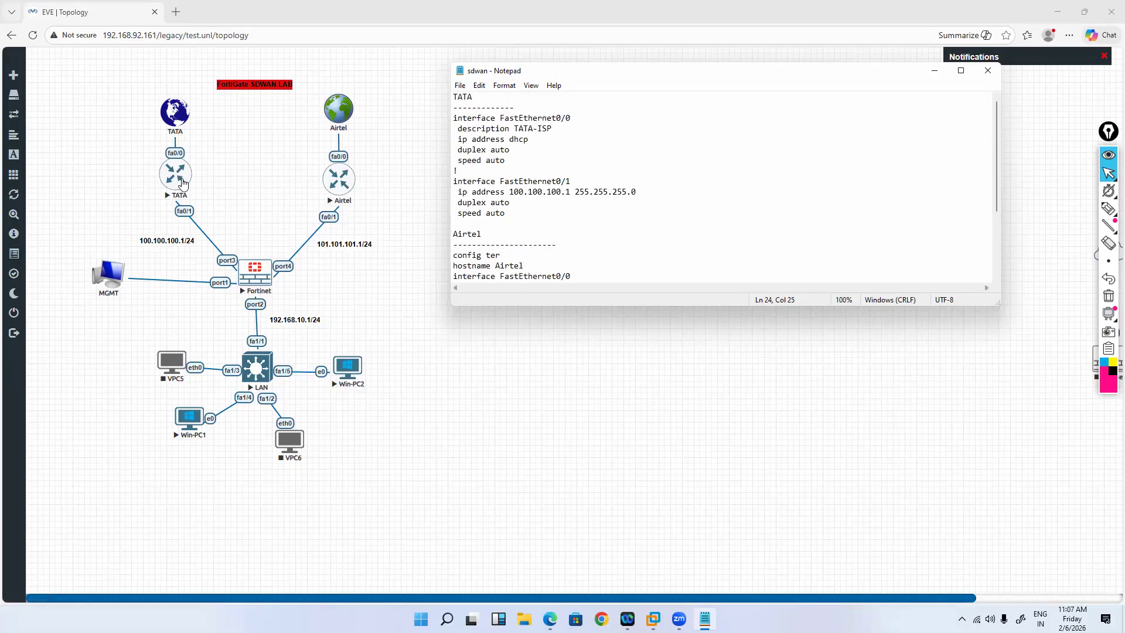
Step: Open the TATA router console, answer no to the setup dialog, and reposition the LAN console
{"action": "left_click", "coordinate": [187, 184]}
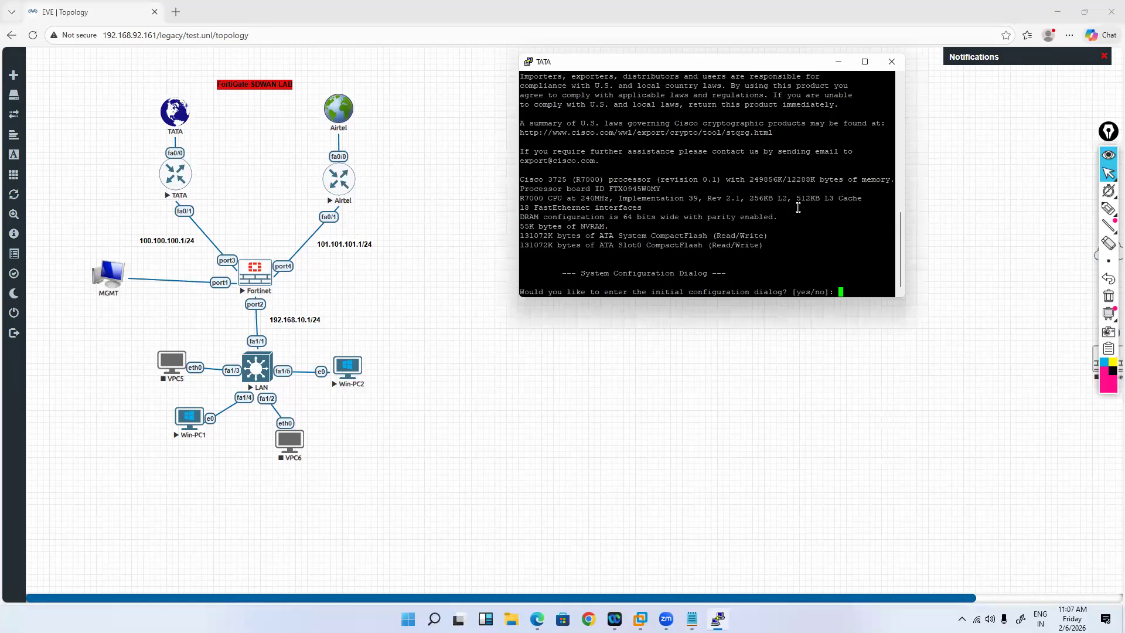
{"action": "type", "text": "no"}
{"action": "key", "text": "Return"}
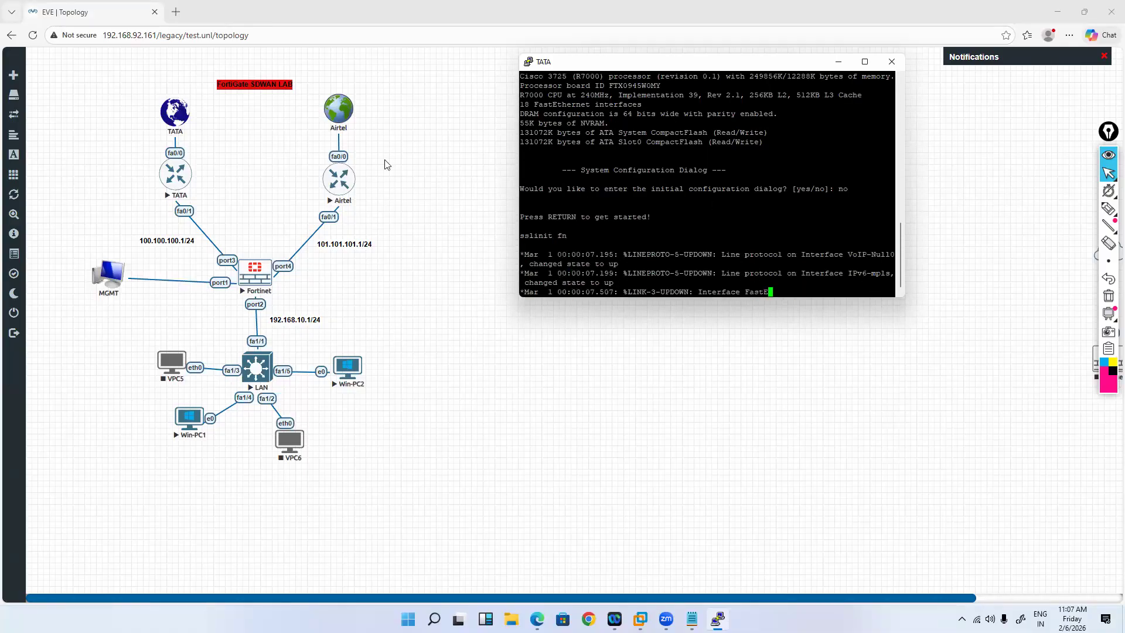
{"action": "key", "text": "Return"}
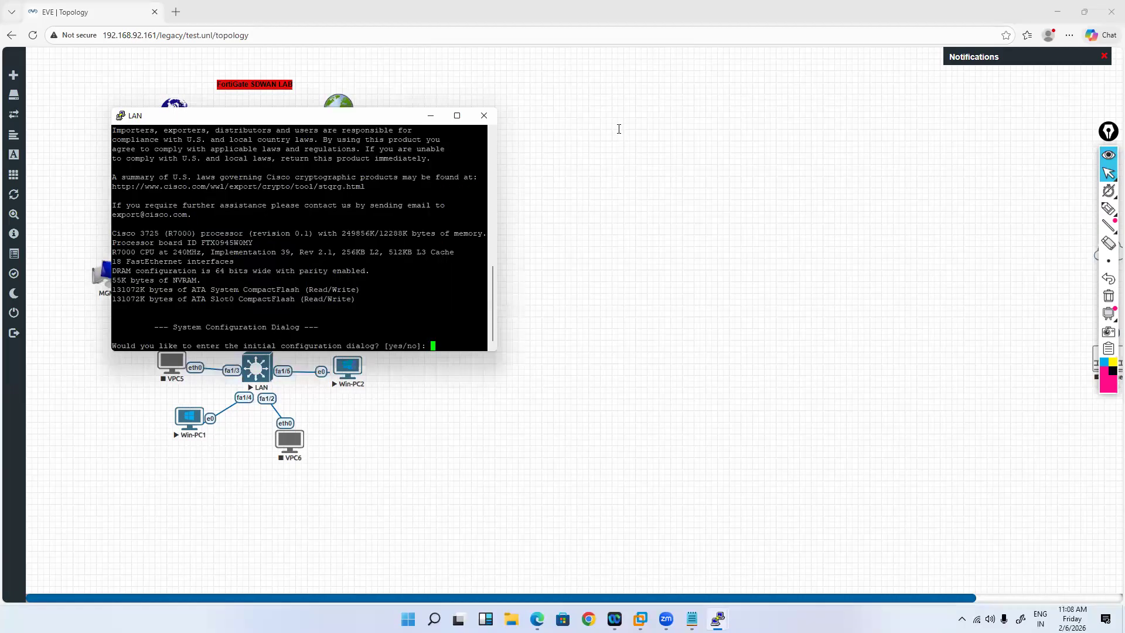
{"action": "left_click_drag", "start_coordinate": [363, 116], "coordinate": [414, 106]}
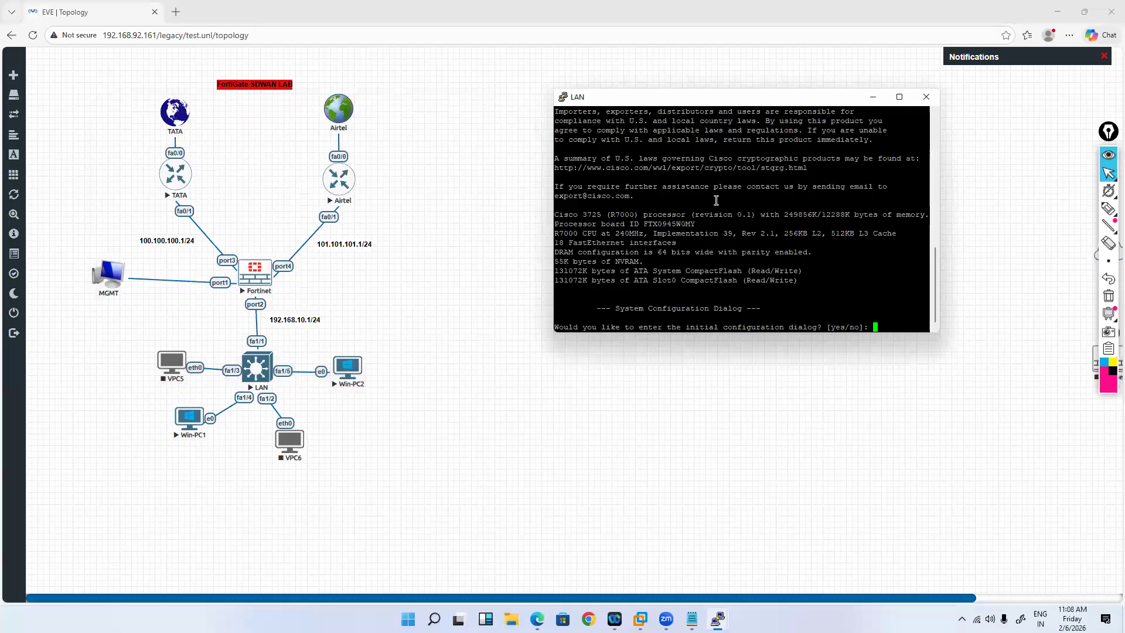
Step: Decline the setup dialog and enter privileged and global configuration mode on the TATA router
{"action": "type", "text": "no"}
{"action": "key", "text": "Return"}
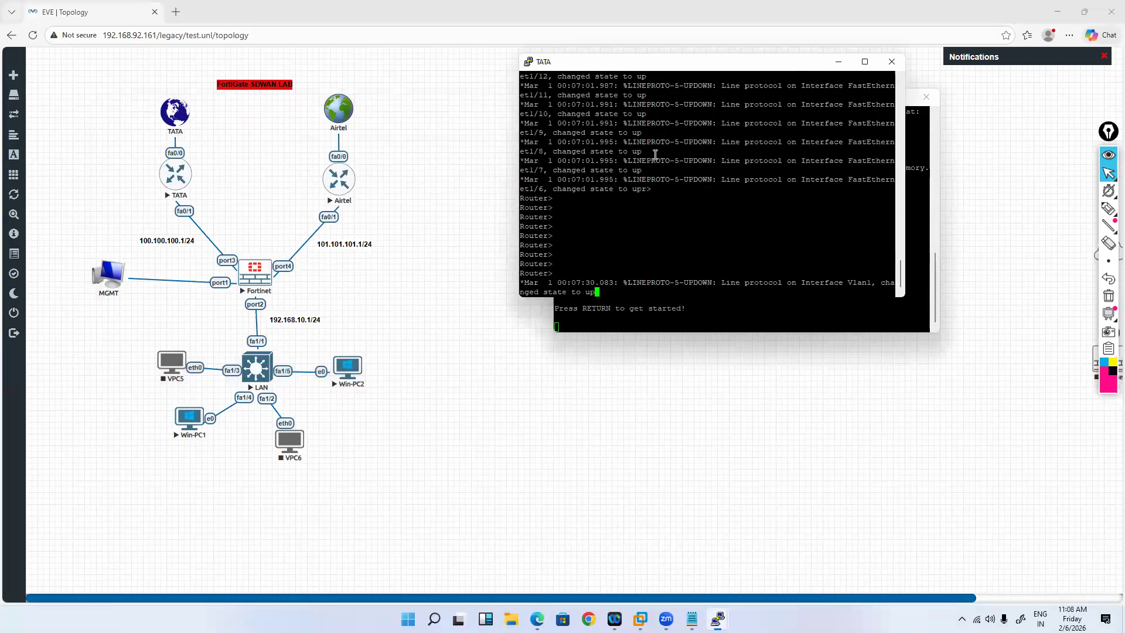
{"action": "key", "text": "Return"}
{"action": "key", "text": "Return"}
{"action": "key", "text": "Return"}
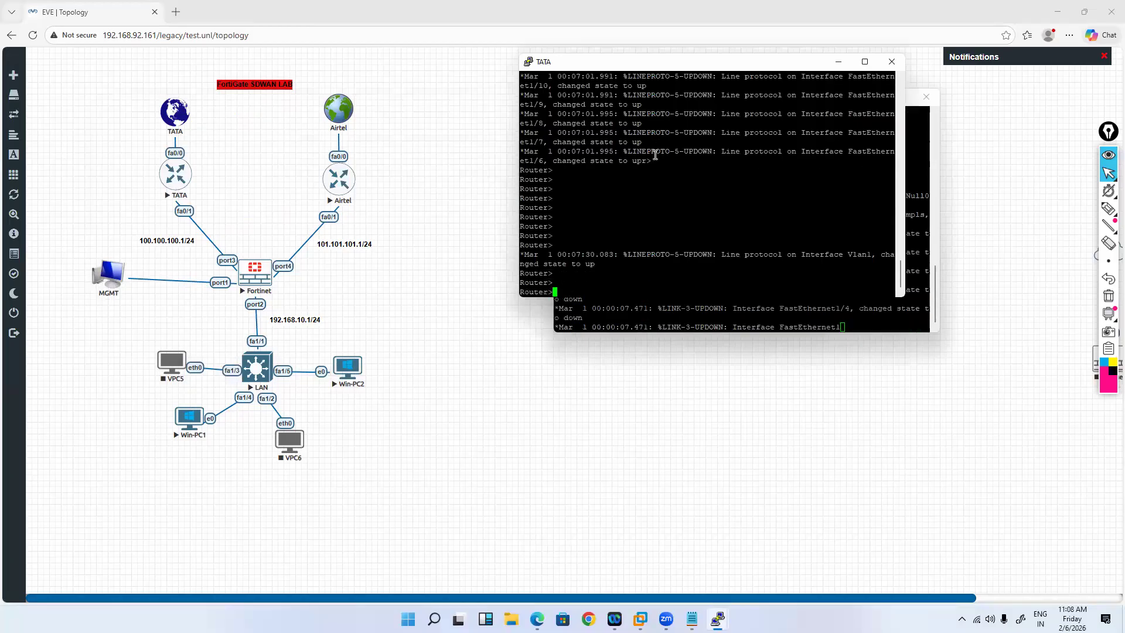
{"action": "type", "text": "en"}
{"action": "key", "text": "Return"}
{"action": "type", "text": "conf"}
{"action": "key", "text": "Tab"}
{"action": "type", "text": "t"}
Step: Set the router hostname to TATA-ISP
{"action": "key", "text": "Tab"}
{"action": "key", "text": "Return"}
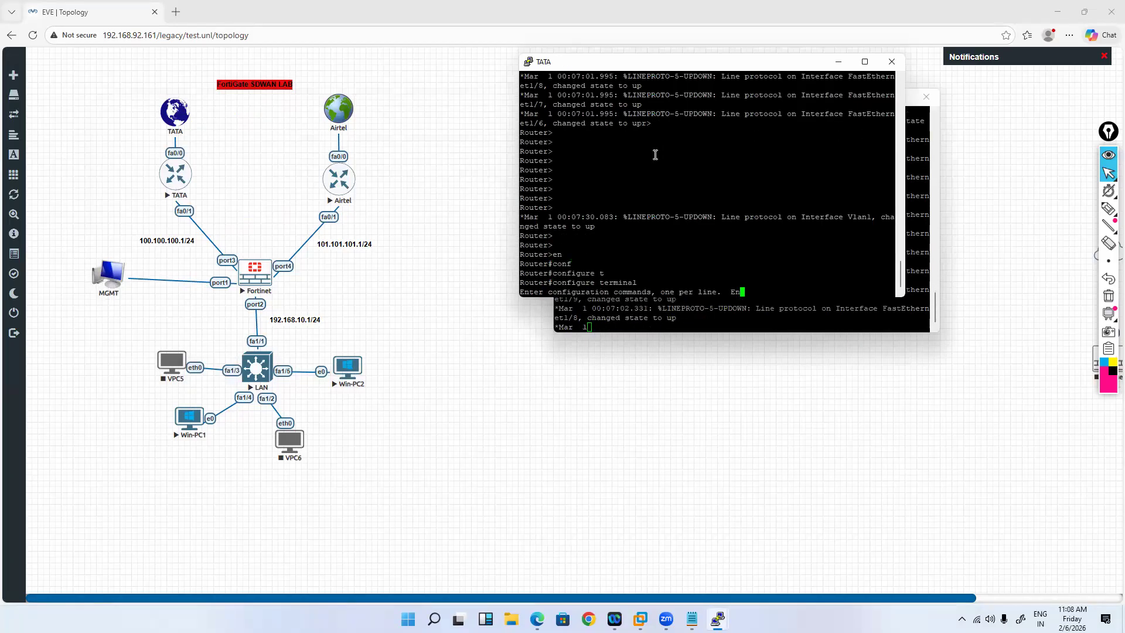
{"action": "type", "text": "hos"}
{"action": "key", "text": "Tab"}
{"action": "type", "text": "TATA-ISP"}
{"action": "key", "text": "Return"}
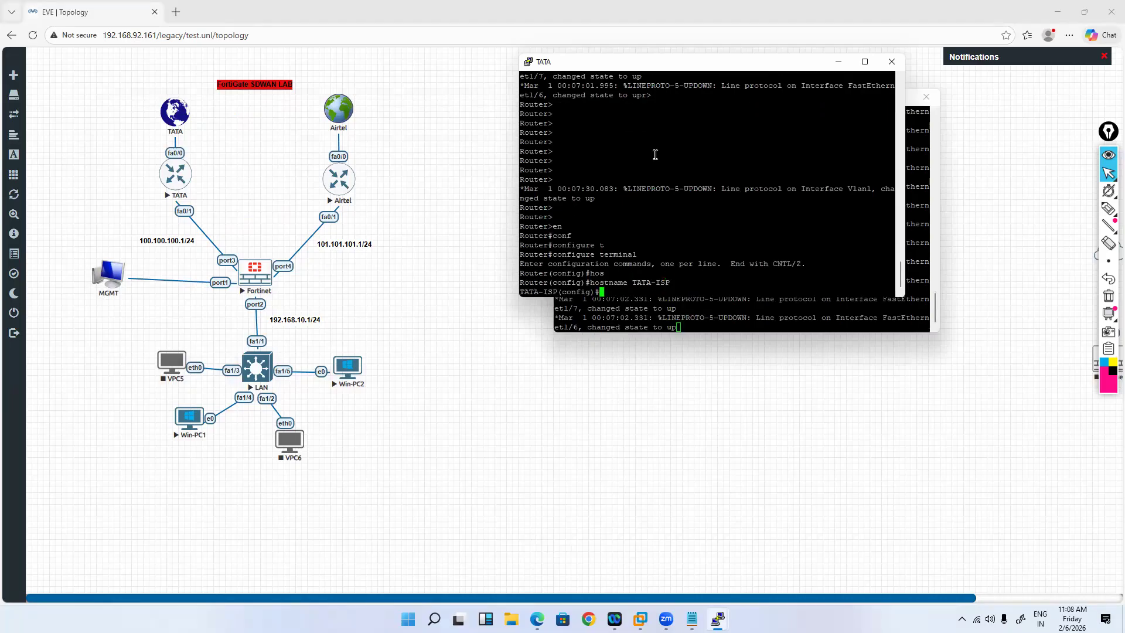
{"action": "key", "text": "Return"}
{"action": "key", "text": "Return"}
{"action": "key", "text": "Return"}
Step: Copy the FastEthernet0/0 DHCP block from the sdwan notes and paste it into the router
{"action": "mouse_move", "coordinate": [718, 618]}
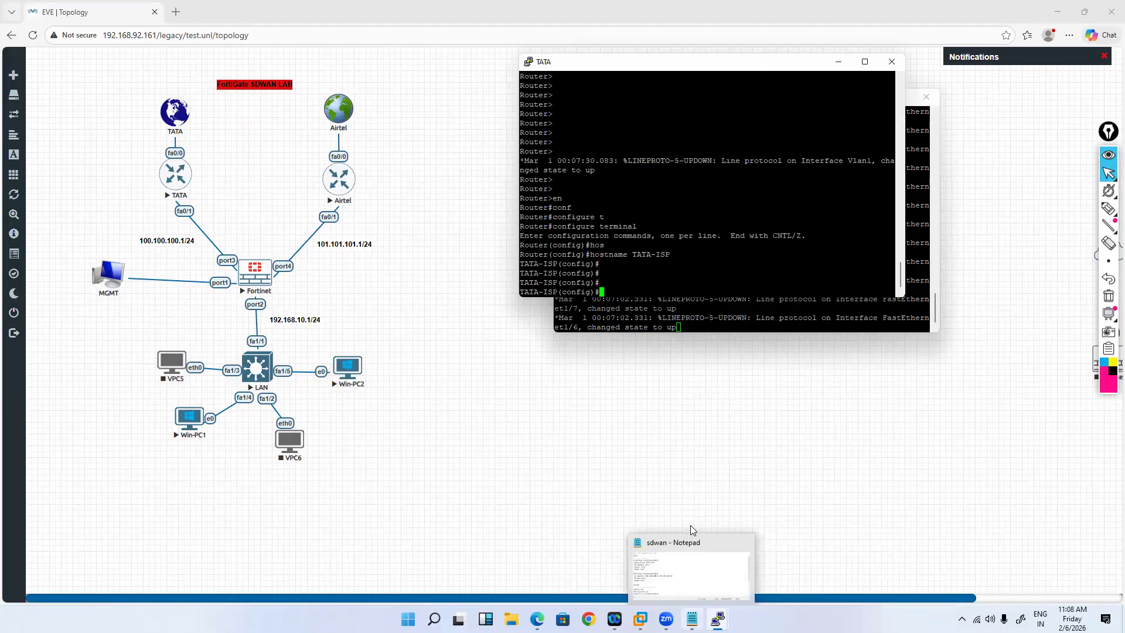
{"action": "left_click", "coordinate": [691, 562]}
{"action": "left_click_drag", "start_coordinate": [453, 117], "coordinate": [556, 163]}
{"action": "key", "text": "super+c"}
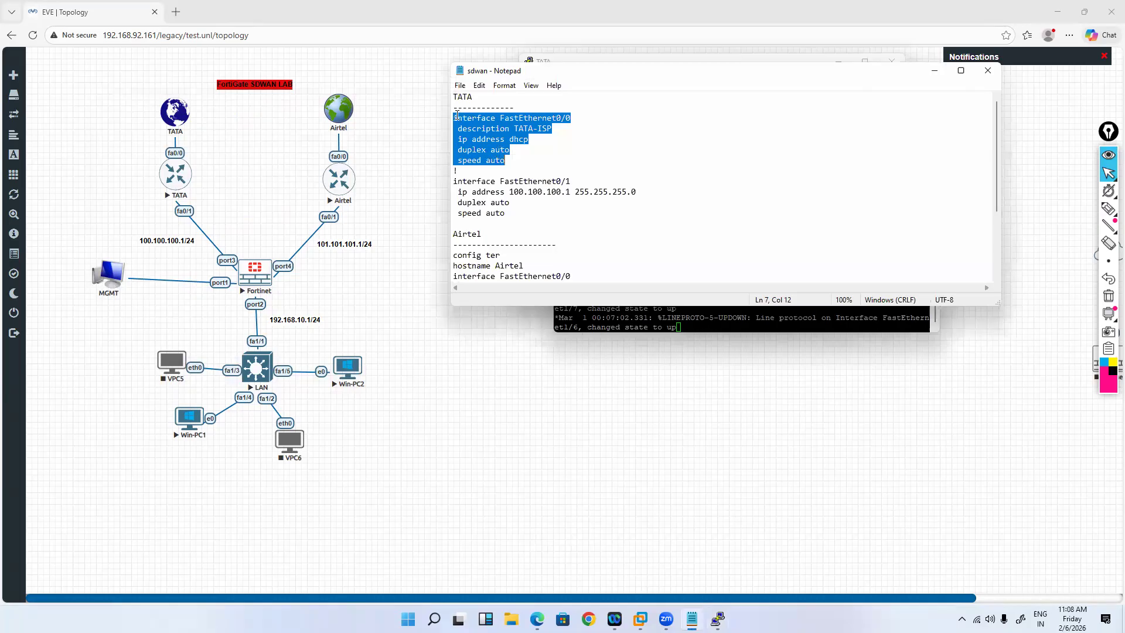
{"action": "double_click", "coordinate": [507, 154]}
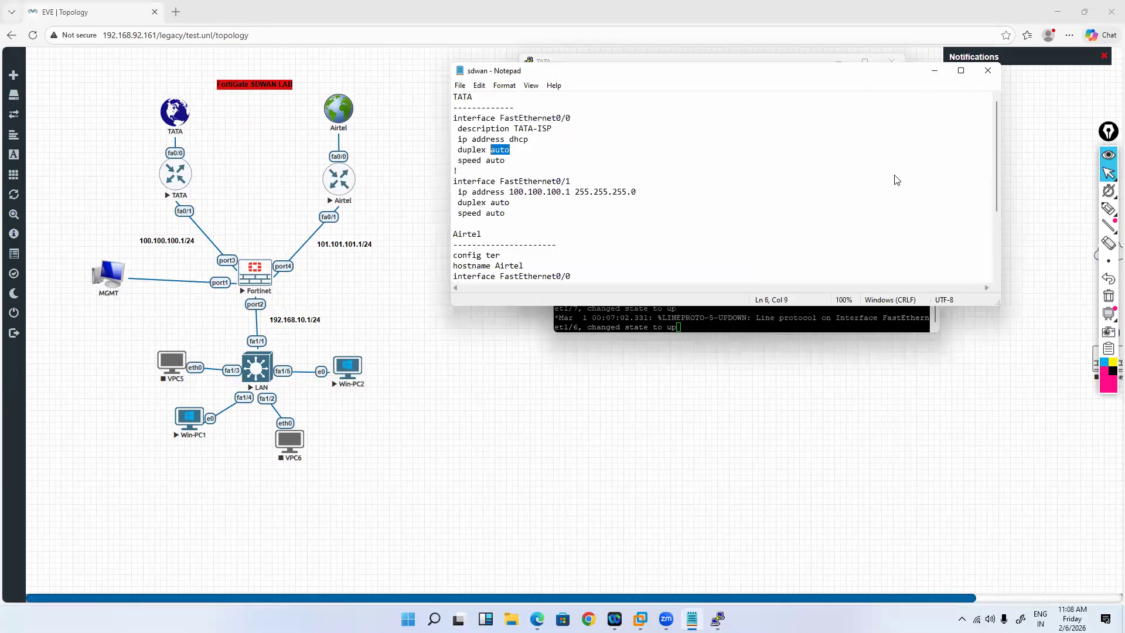
{"action": "left_click_drag", "start_coordinate": [454, 118], "coordinate": [506, 160]}
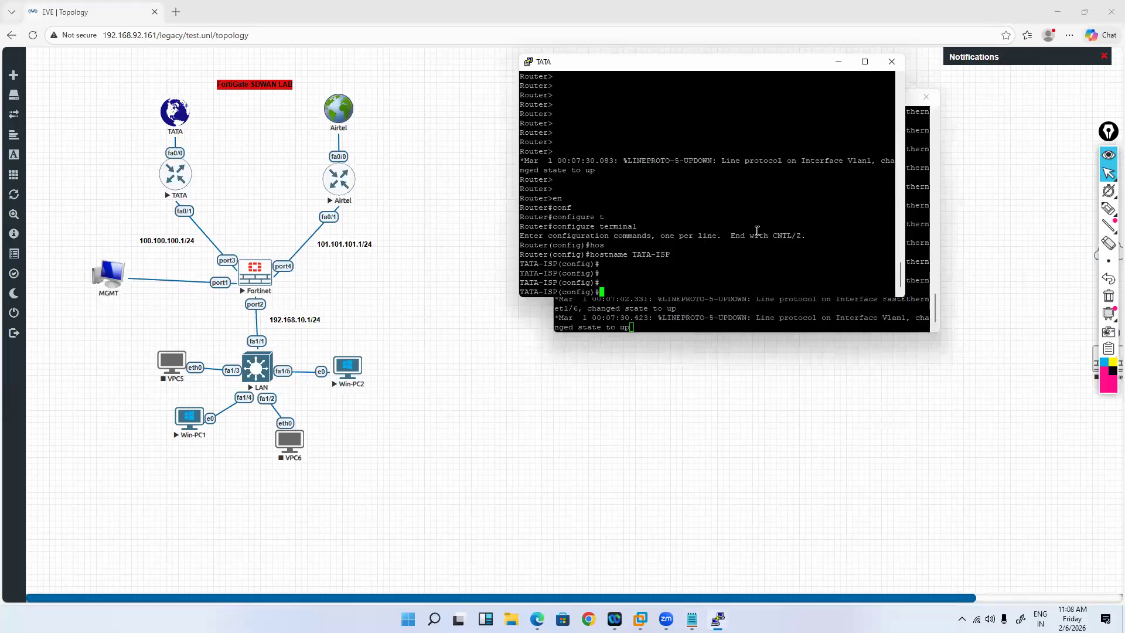
{"action": "right_click", "coordinate": [757, 230]}
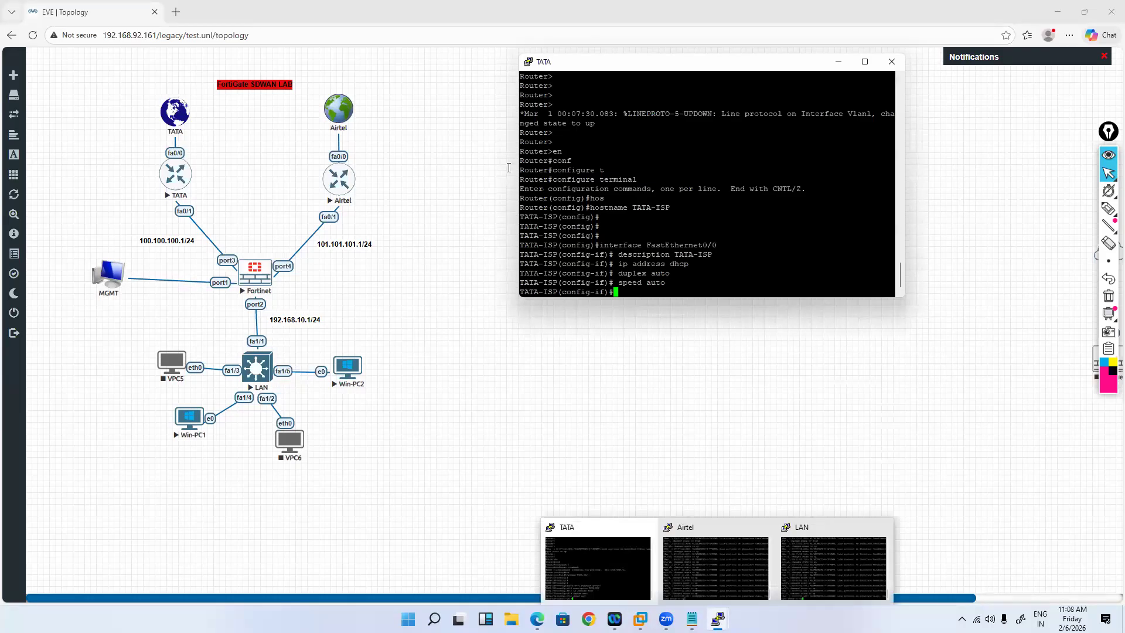
Step: Paste the FastEthernet0/1 100.100.100.1/24 configuration and bring it up with no shut
{"action": "left_click", "coordinate": [692, 619]}
{"action": "left_click_drag", "start_coordinate": [453, 181], "coordinate": [504, 223]}
{"action": "key", "text": "super+c"}
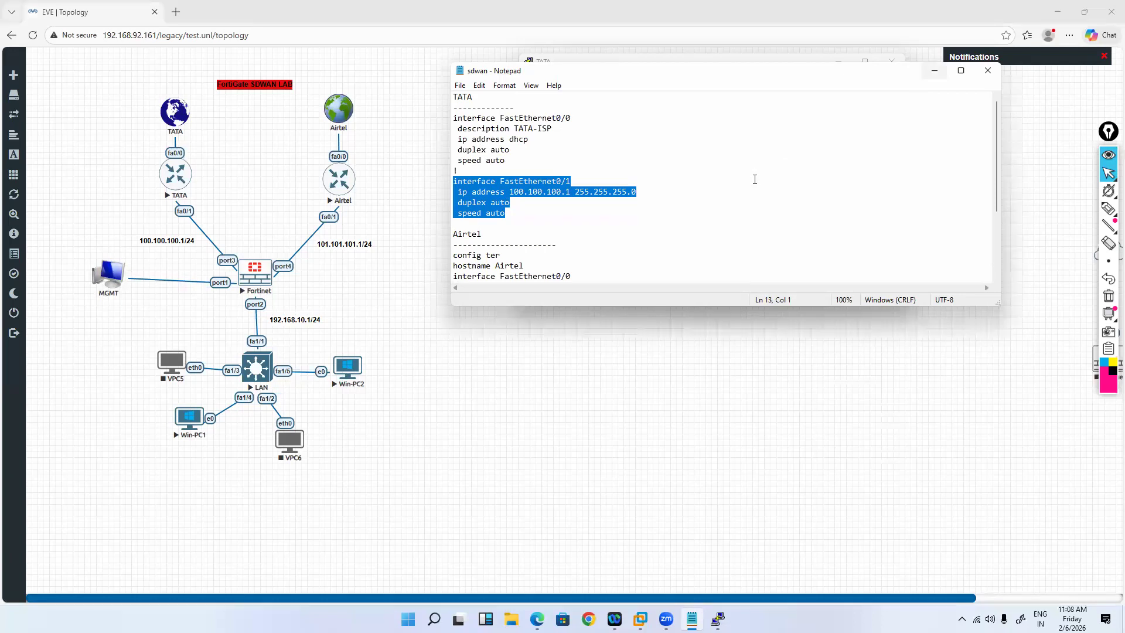
{"action": "left_click", "coordinate": [934, 71]}
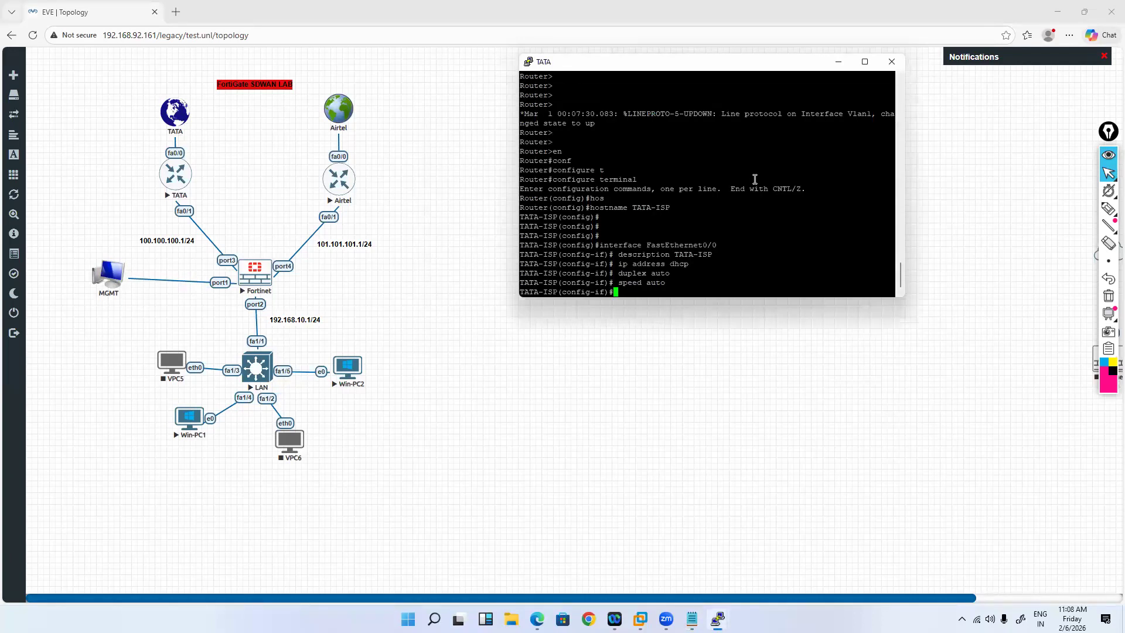
{"action": "right_click", "coordinate": [765, 199]}
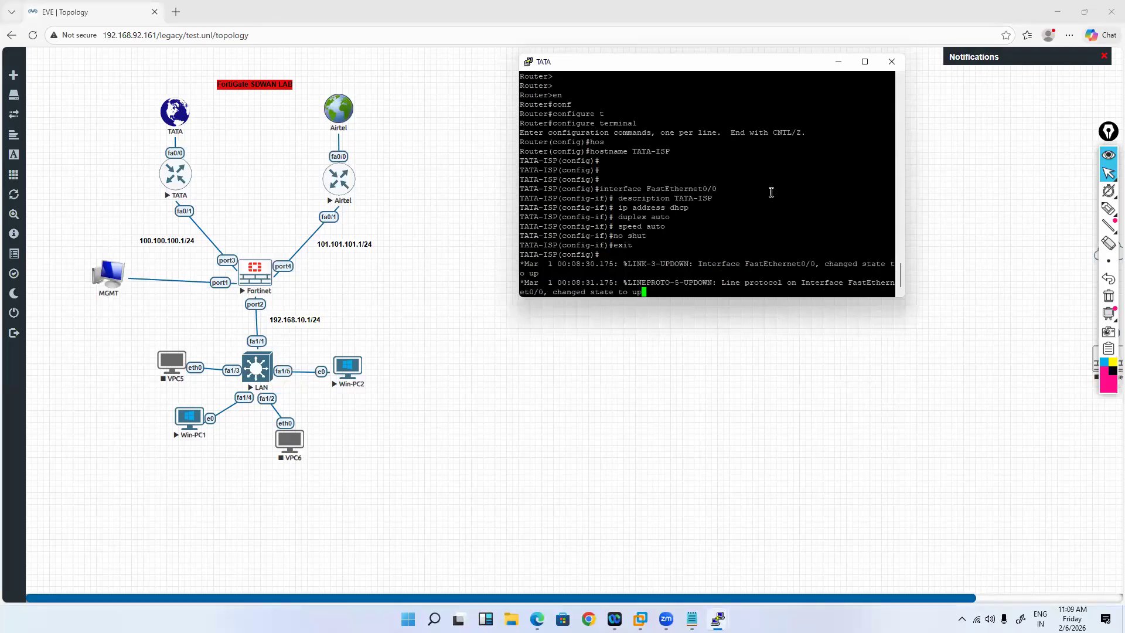
{"action": "key", "text": "Return"}
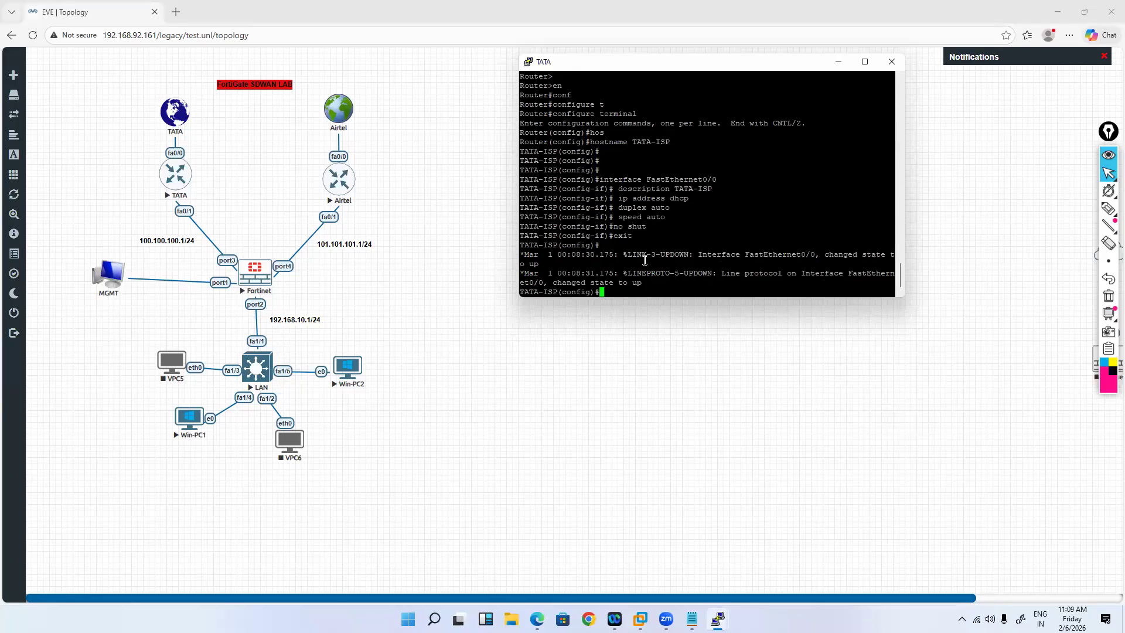
{"action": "right_click", "coordinate": [678, 267]}
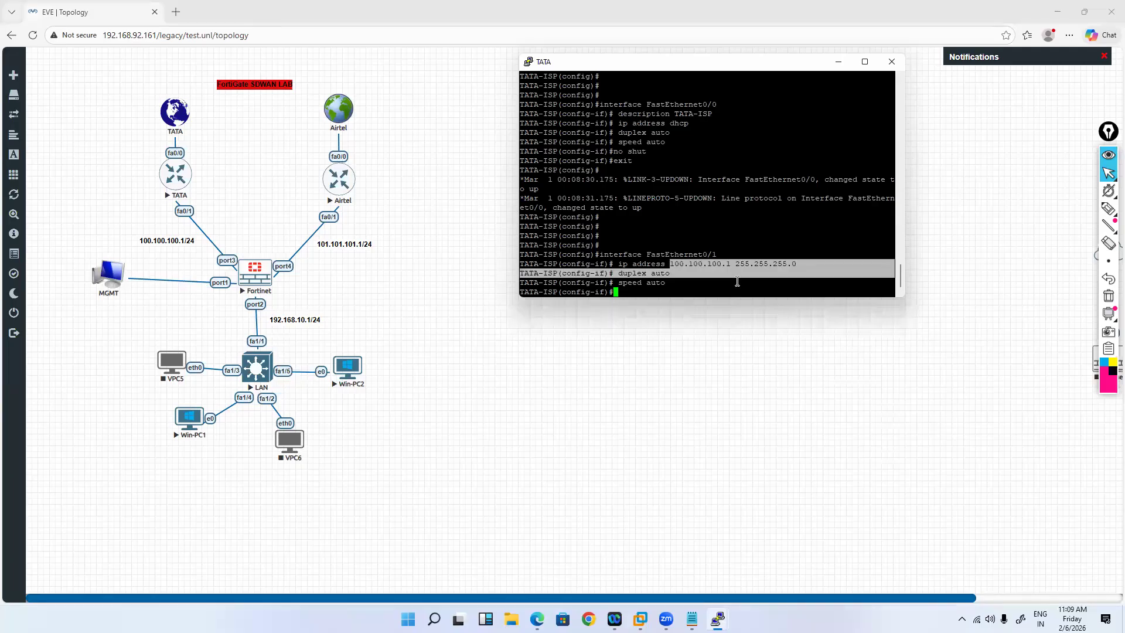
{"action": "type", "text": "no shut"}
{"action": "key", "text": "Return"}
{"action": "key", "text": "Return"}
{"action": "key", "text": "Return"}
Step: Exit configuration mode and enter the show ip int bri command
{"action": "type", "text": "end"}
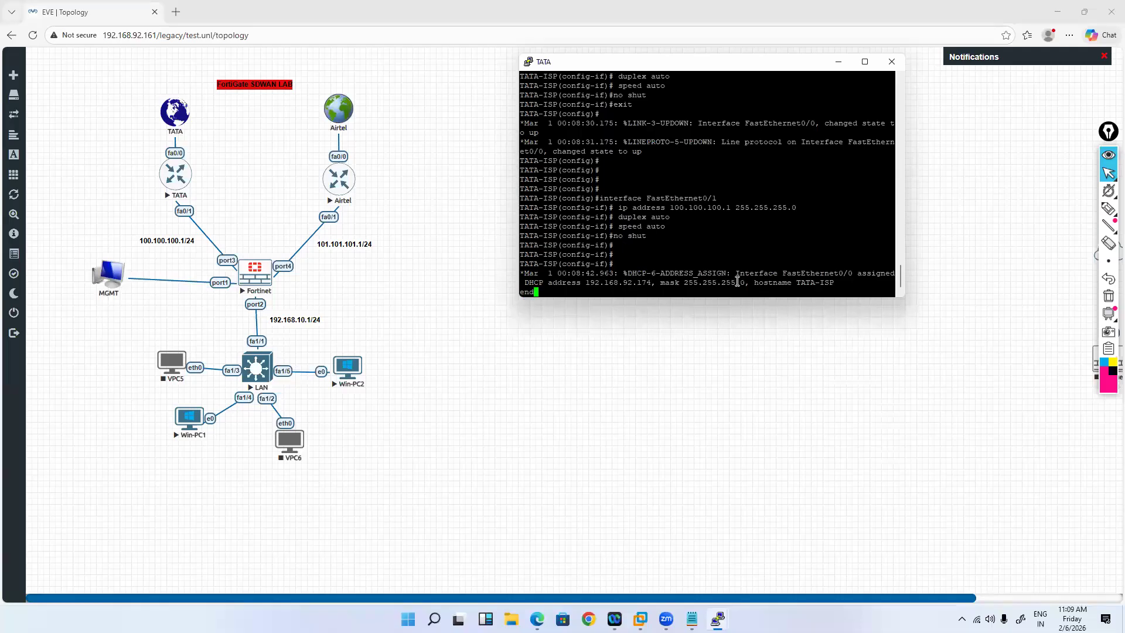
{"action": "key", "text": "Return"}
{"action": "key", "text": "Return"}
{"action": "key", "text": "Return"}
{"action": "key", "text": "Return"}
{"action": "key", "text": "Return"}
{"action": "key", "text": "Return"}
{"action": "key", "text": "Return"}
{"action": "key", "text": "Return"}
{"action": "key", "text": "Return"}
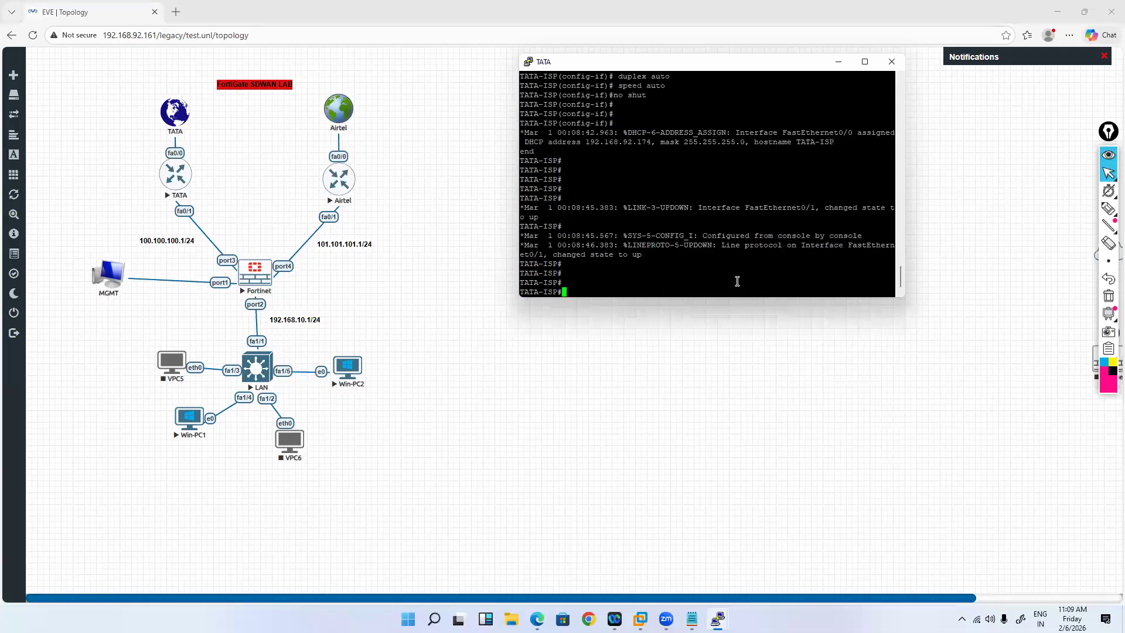
{"action": "type", "text": "show ip int bri"}
Step: Check TATA-ISP's interfaces, ping 1.1.1.1, and save the configuration with wr
{"action": "key", "text": "Return"}
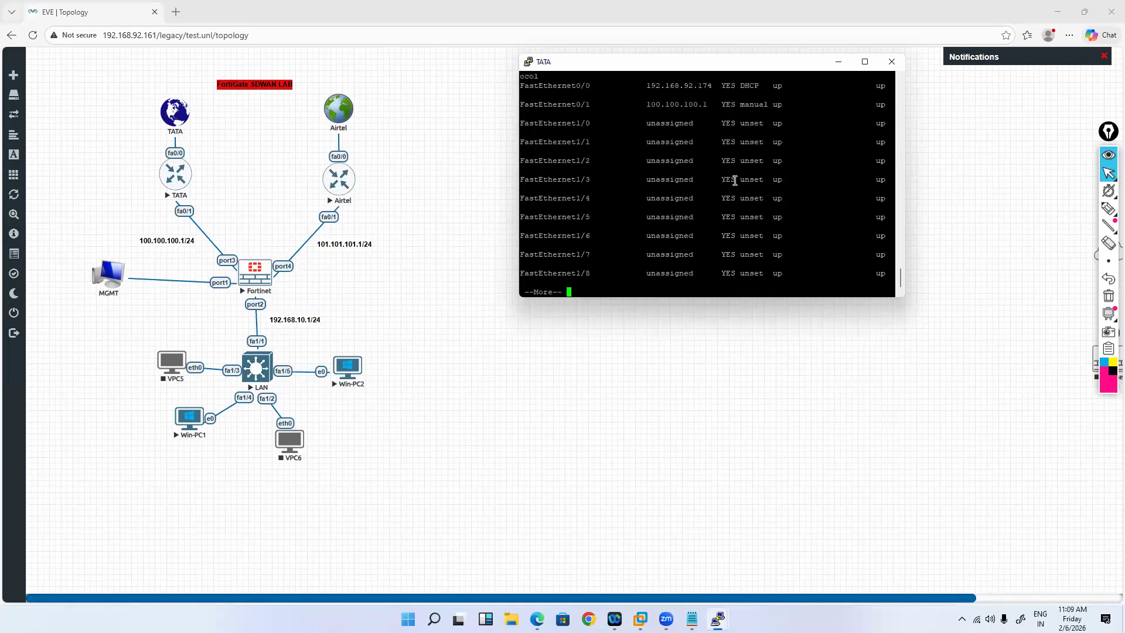
{"action": "type", "text": "ping 1.1.1.1"}
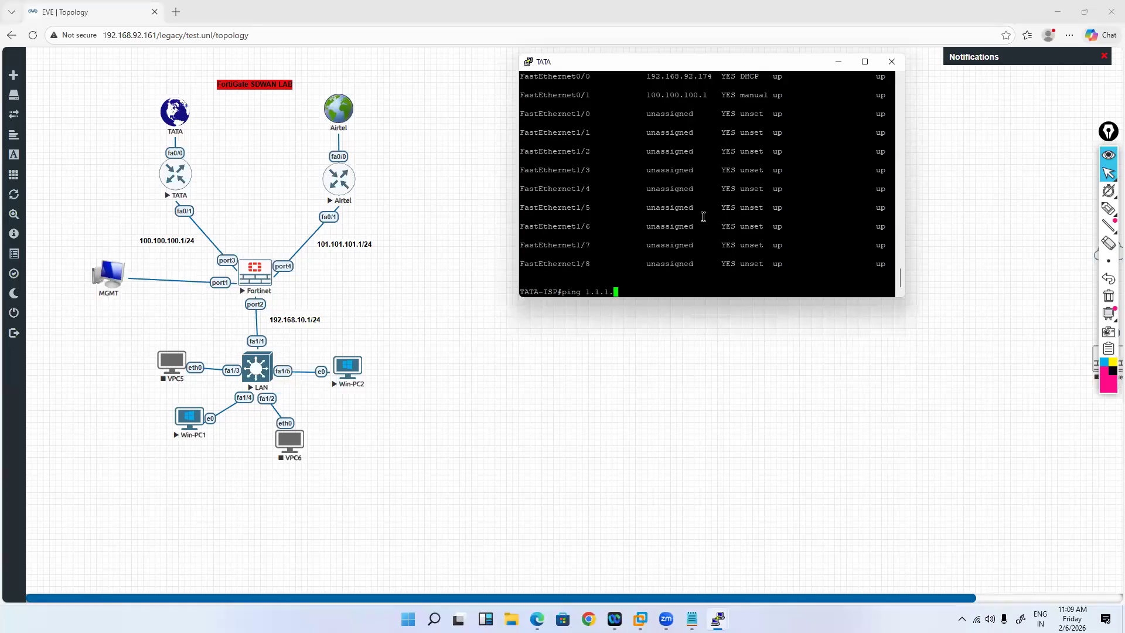
{"action": "key", "text": "Return"}
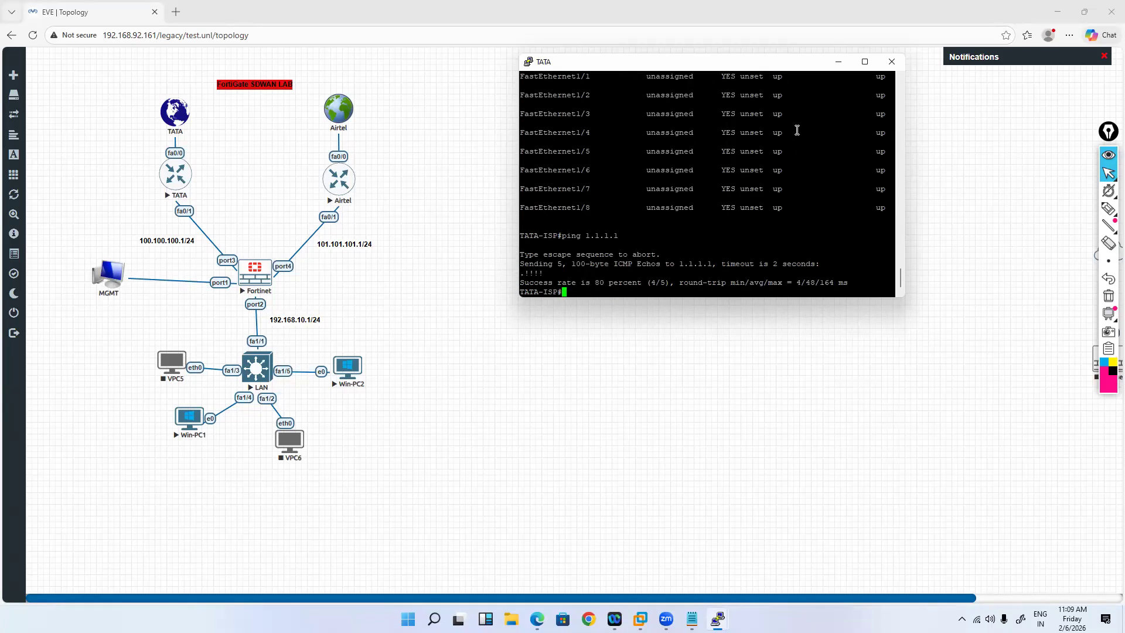
{"action": "type", "text": "wr"}
{"action": "key", "text": "Return"}
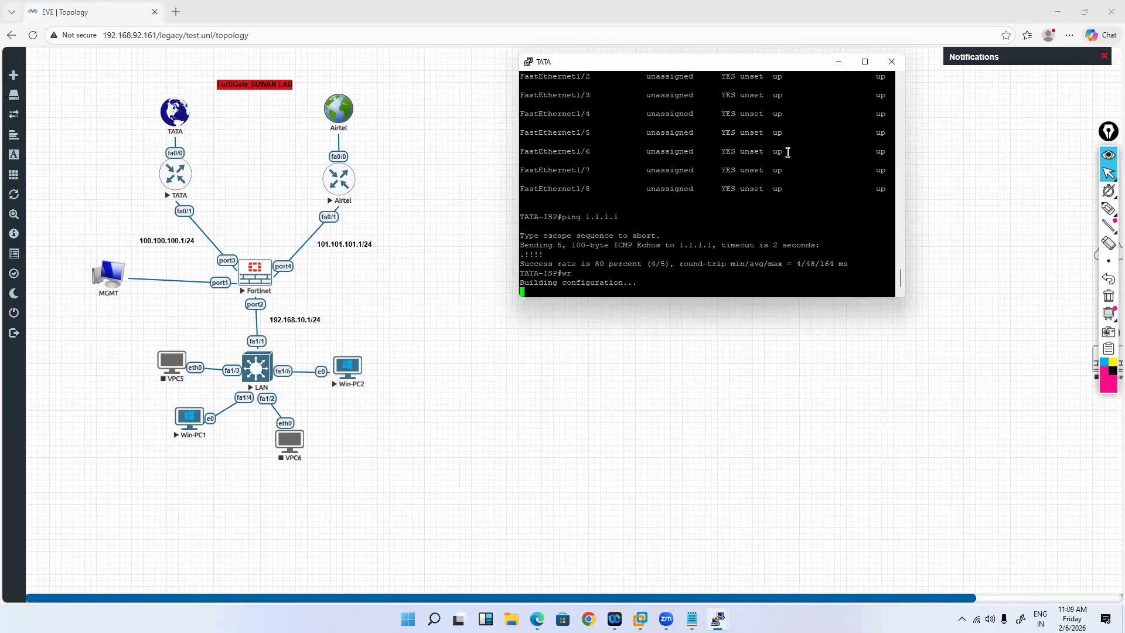
Step: Show the routing table and highlight the default route via gateway 192.168.92.2
{"action": "type", "text": "show ip "}
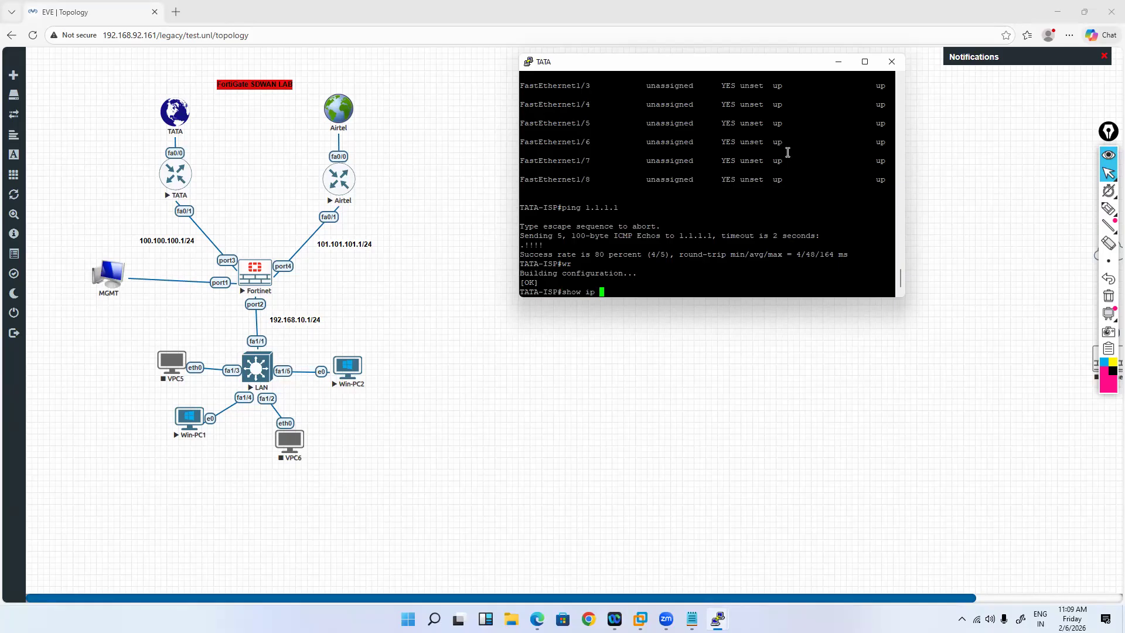
{"action": "type", "text": "route"}
{"action": "key", "text": "Return"}
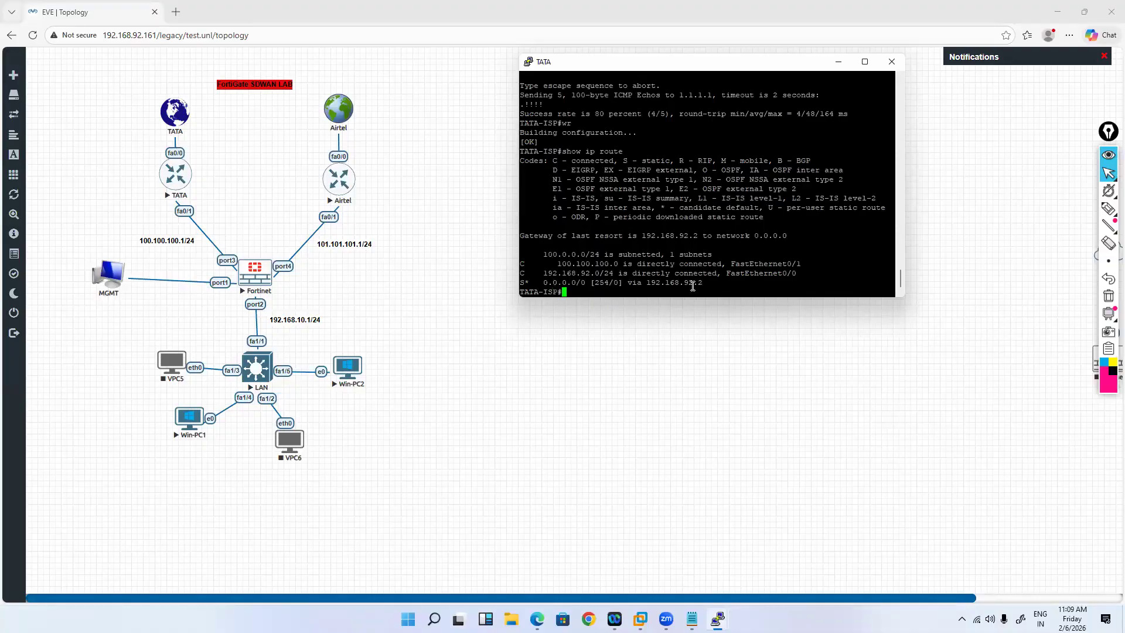
{"action": "left_click_drag", "start_coordinate": [543, 283], "coordinate": [707, 284]}
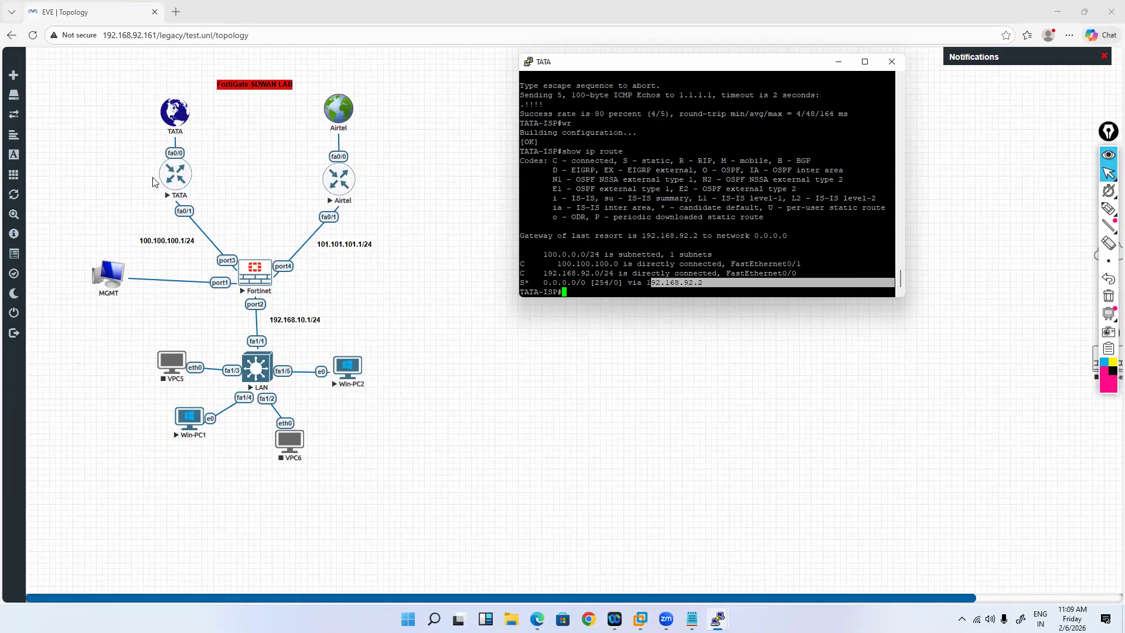
{"action": "left_click", "coordinate": [679, 283]}
{"action": "left_click_drag", "start_coordinate": [680, 283], "coordinate": [645, 283]}
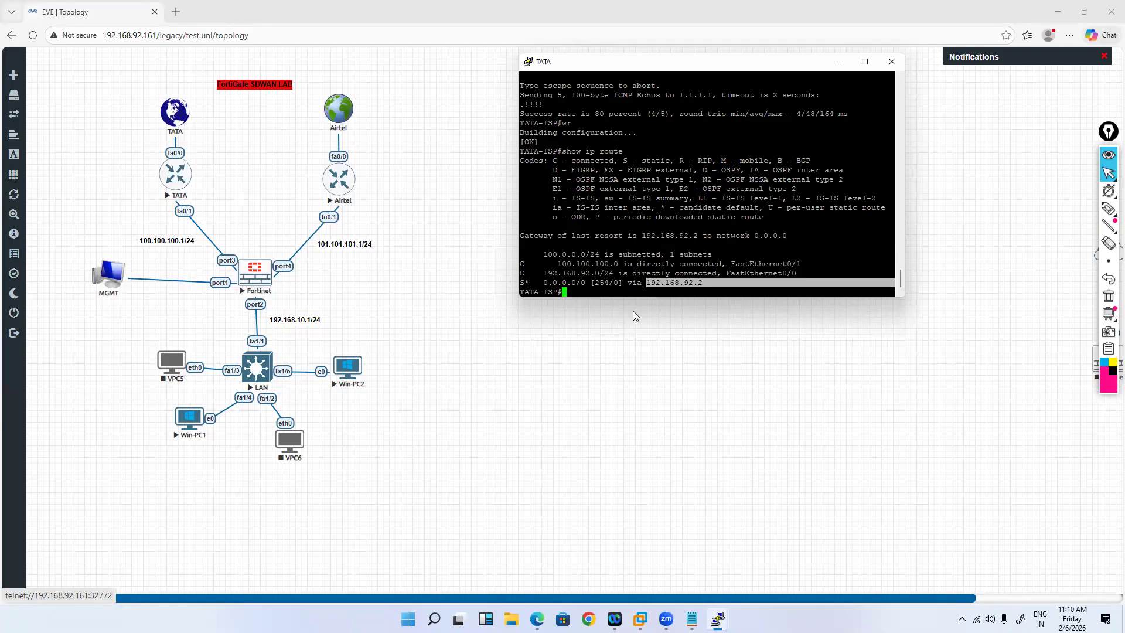
{"action": "left_click", "coordinate": [612, 278]}
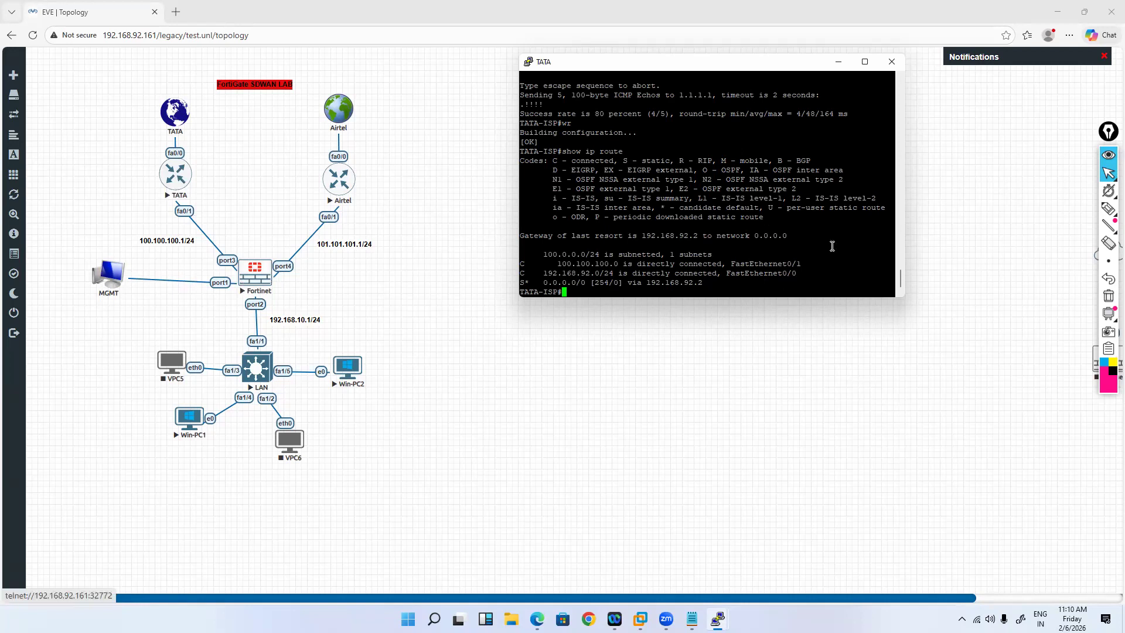
{"action": "key", "text": "Return"}
{"action": "key", "text": "Return"}
{"action": "key", "text": "Return"}
{"action": "key", "text": "Return"}
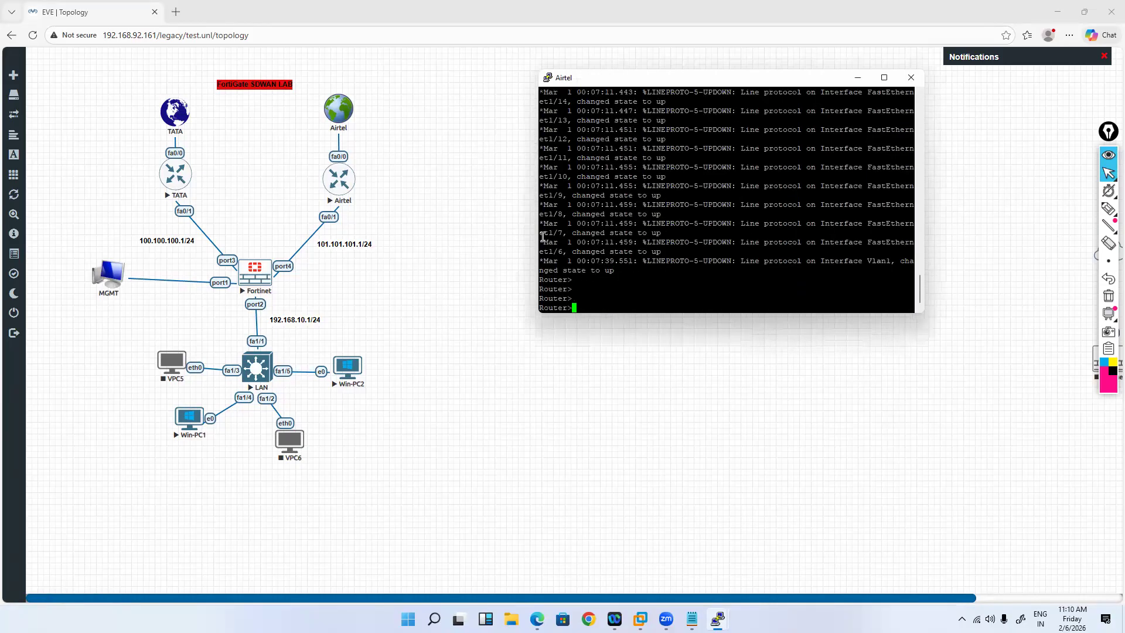
Step: Scroll to the Airtel section of the sdwan notes and select its interface lines
{"action": "key", "text": "alt+Tab"}
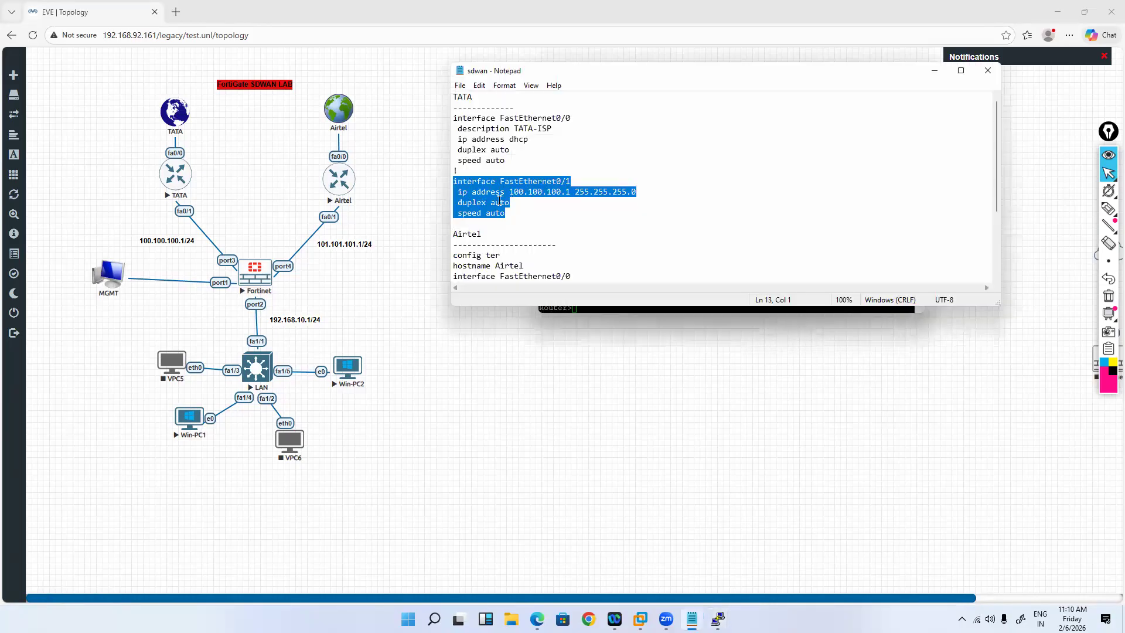
{"action": "scroll", "coordinate": [499, 201], "scroll_direction": "down", "scroll_amount": 2}
{"action": "left_click", "coordinate": [523, 202]}
{"action": "key", "text": "shift+Left"}
{"action": "key", "text": "shift+Left"}
{"action": "key", "text": "shift+Left"}
{"action": "key", "text": "shift+Left"}
{"action": "key", "text": "shift+Left"}
{"action": "key", "text": "shift+Left"}
{"action": "key", "text": "shift+Left"}
{"action": "key", "text": "shift+Left"}
{"action": "key", "text": "shift+Left"}
{"action": "left_click_drag", "start_coordinate": [570, 212], "coordinate": [462, 196]}
{"action": "scroll", "coordinate": [526, 184], "scroll_direction": "down", "scroll_amount": 1}
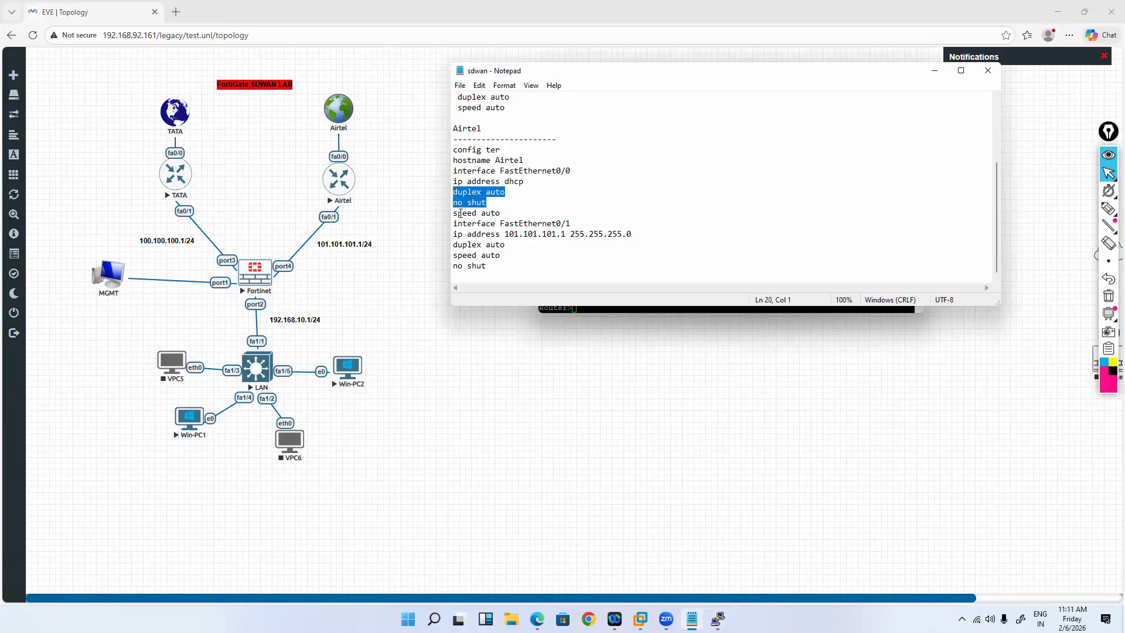
{"action": "left_click_drag", "start_coordinate": [457, 212], "coordinate": [492, 212]}
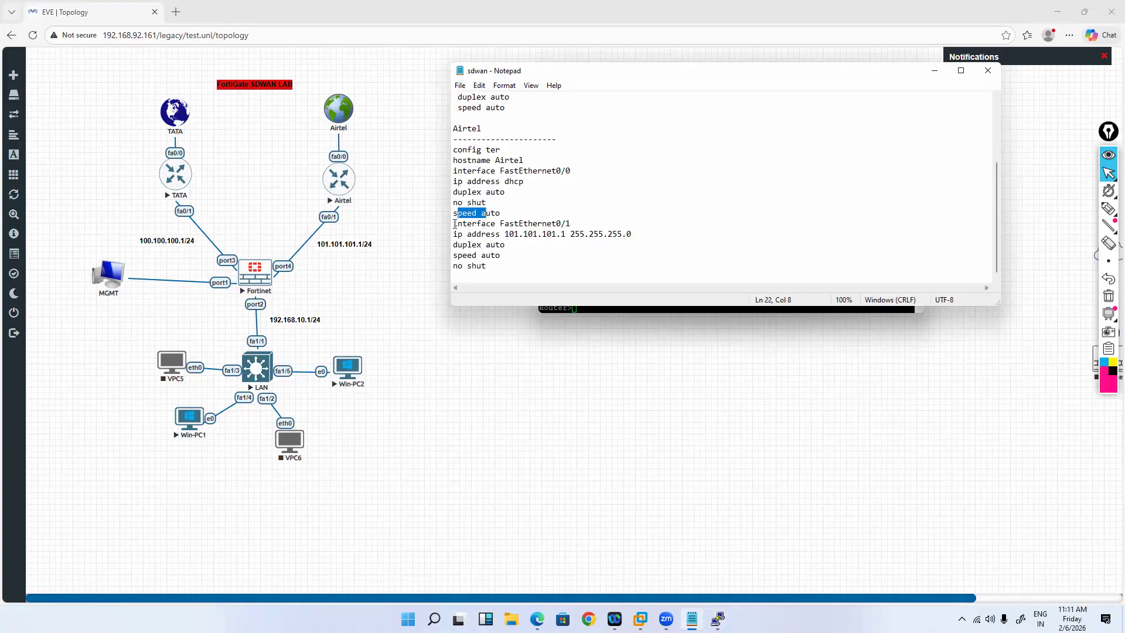
{"action": "key", "text": "shift+Right"}
{"action": "key", "text": "Down"}
{"action": "key", "text": "Home"}
{"action": "key", "text": "shift+End"}
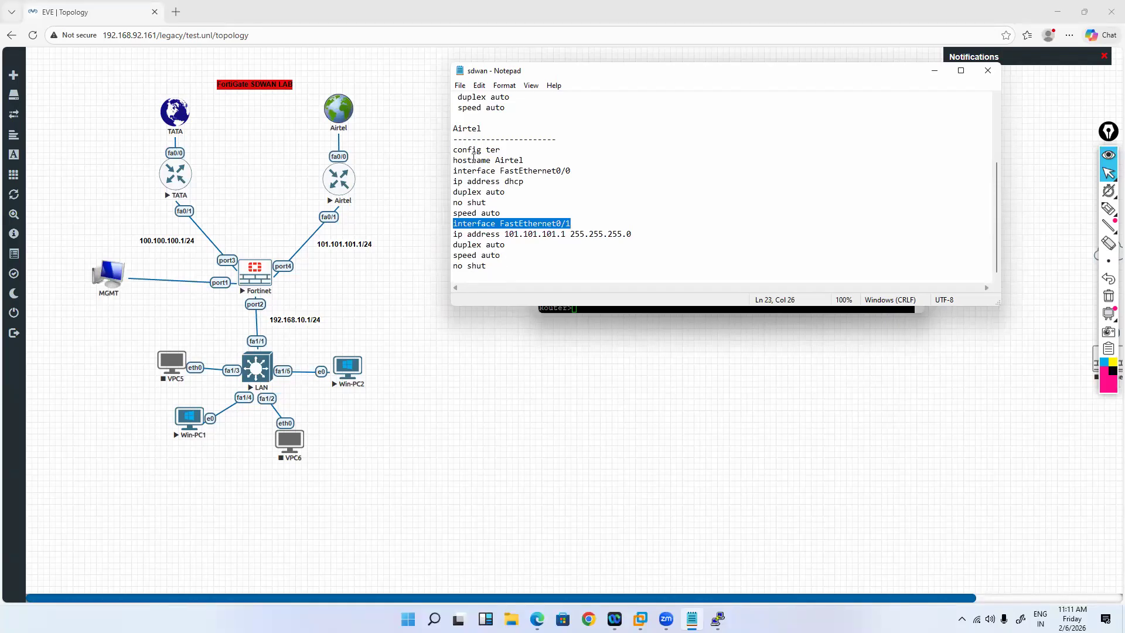
Step: Select the whole Airtel configuration block from config ter through the final no shut
{"action": "left_click_drag", "start_coordinate": [520, 265], "coordinate": [453, 266]}
{"action": "left_click_drag", "start_coordinate": [520, 256], "coordinate": [486, 256]}
{"action": "left_click_drag", "start_coordinate": [453, 150], "coordinate": [514, 223]}
{"action": "left_click_drag", "start_coordinate": [893, 111], "coordinate": [717, 271]}
{"action": "key", "text": "super+c"}
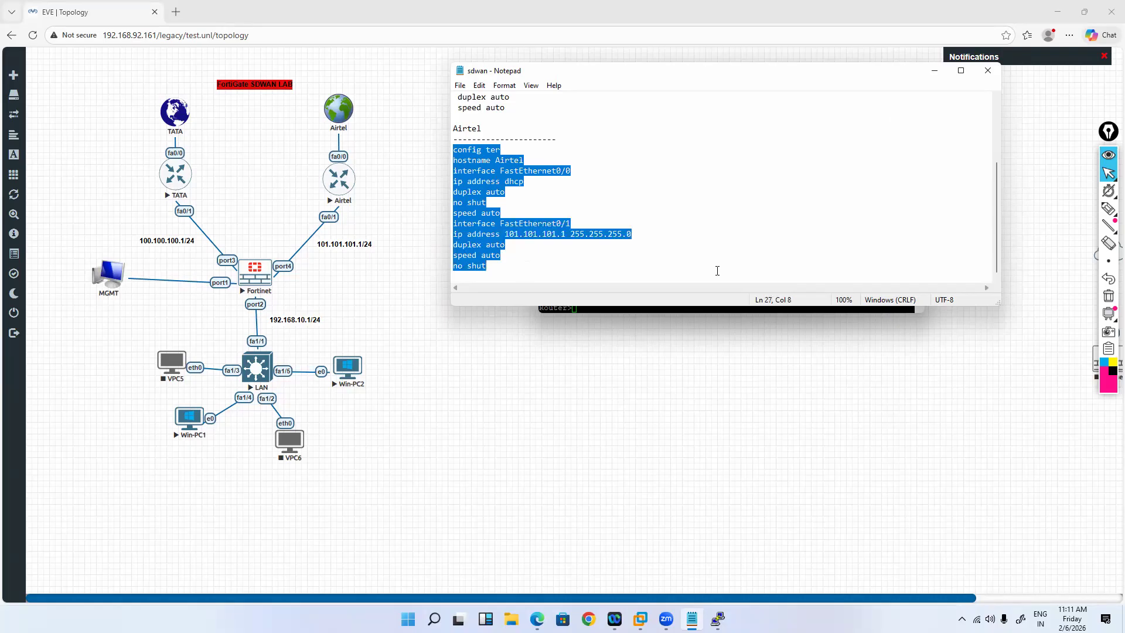
{"action": "left_click", "coordinate": [935, 71]}
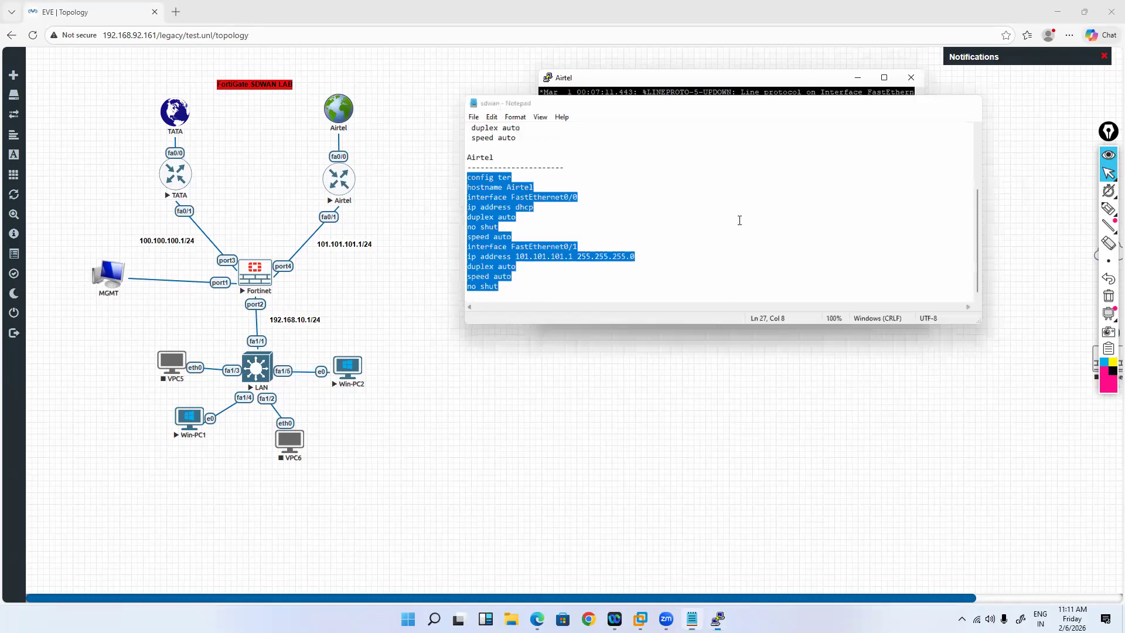
Step: Enter privileged mode on Airtel and paste the hostname and interface configuration
{"action": "type", "text": "en"}
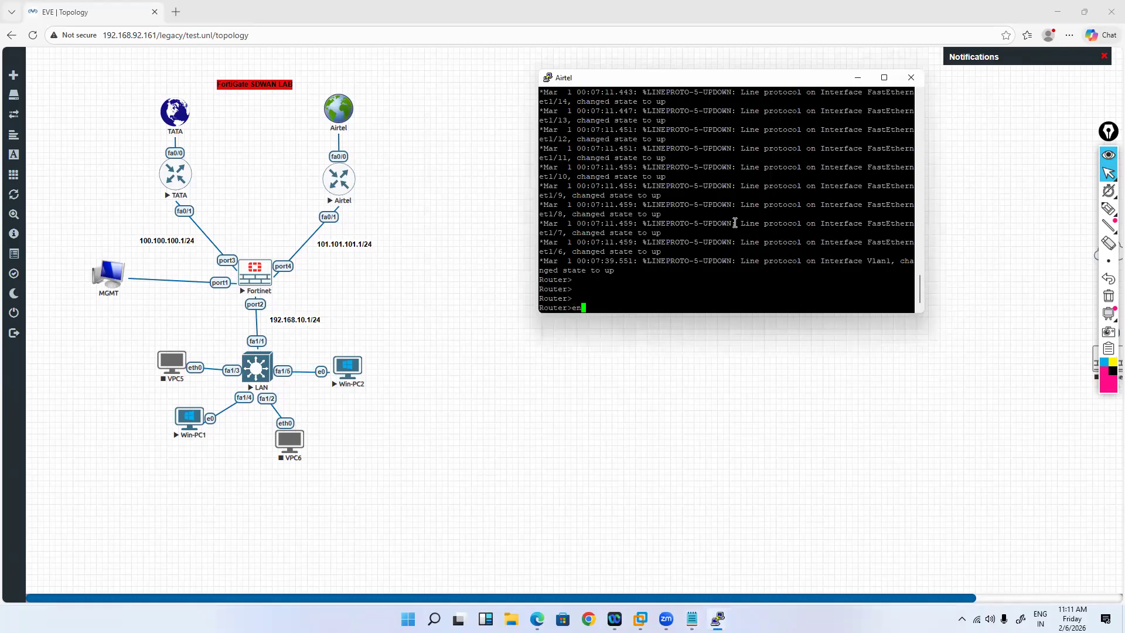
{"action": "key", "text": "Return"}
{"action": "right_click", "coordinate": [735, 223]}
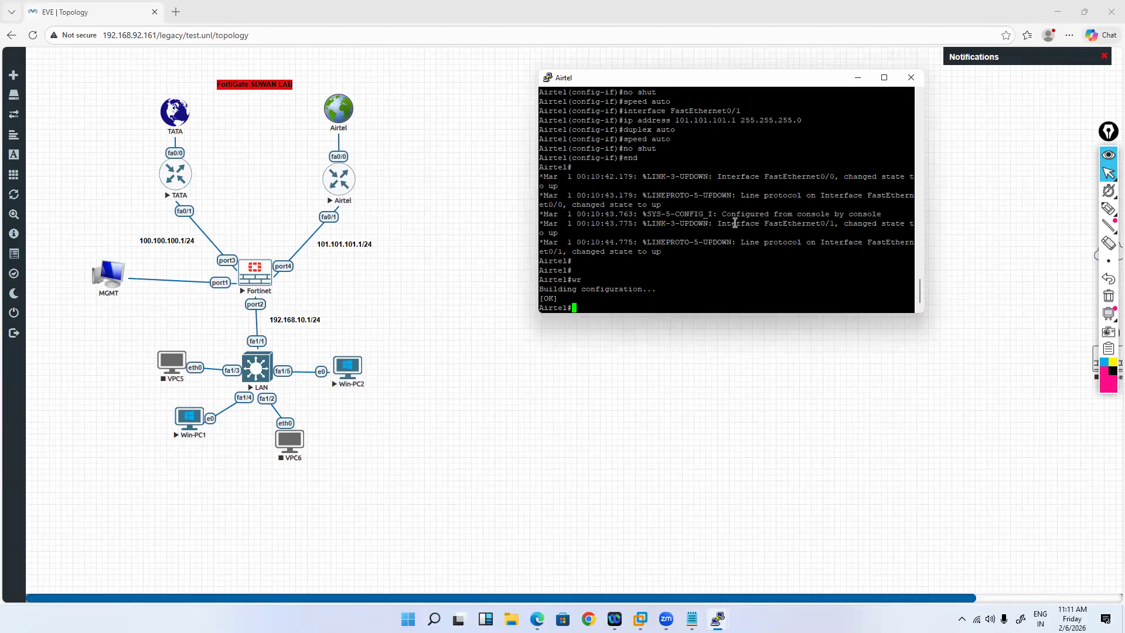
{"action": "key", "text": "Return"}
{"action": "key", "text": "Return"}
{"action": "key", "text": "Return"}
{"action": "type", "text": "show"}
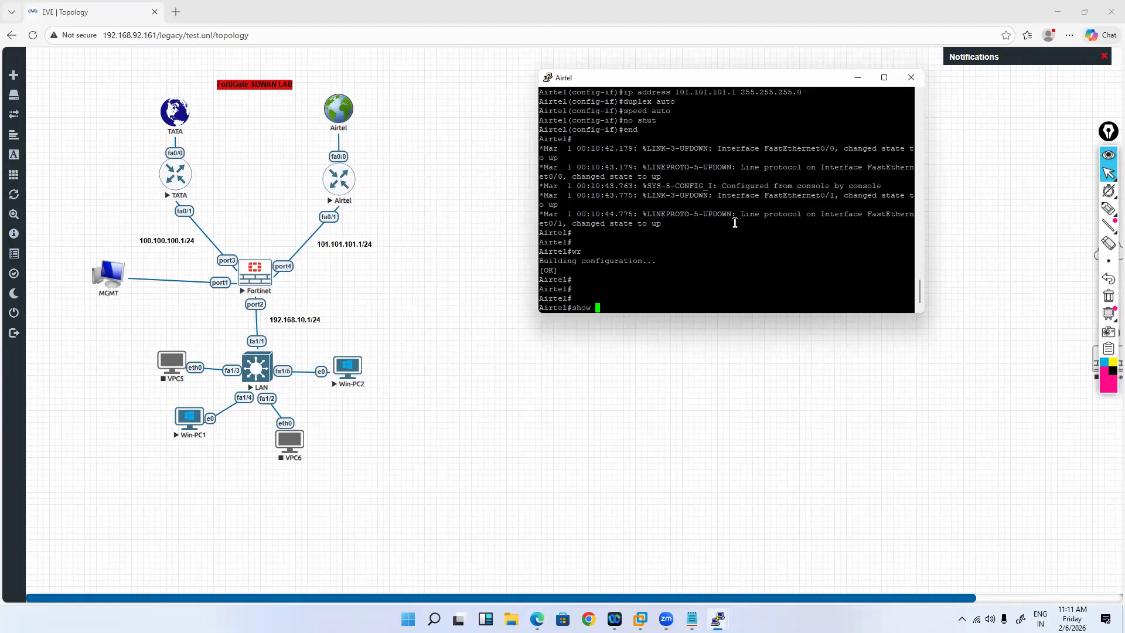
{"action": "type", "text": " ip route"}
Step: Check Airtel's routes and interfaces, noting DHCP address 192.168.92.175 and 101.101.101.1
{"action": "key", "text": "Return"}
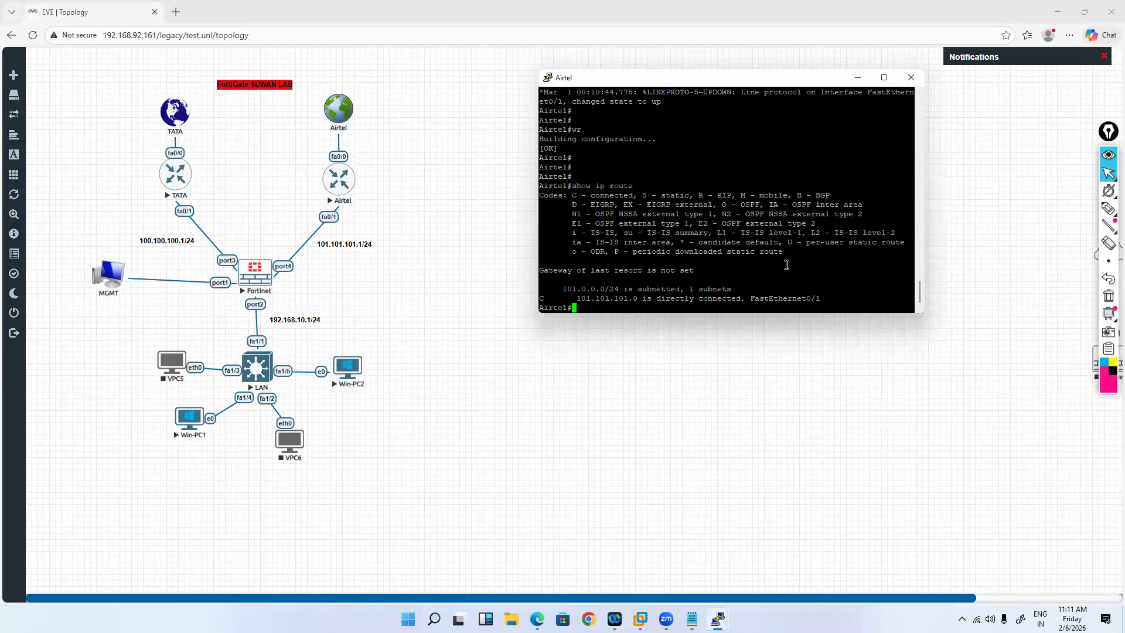
{"action": "key", "text": "Return"}
{"action": "key", "text": "Return"}
{"action": "key", "text": "Return"}
{"action": "key", "text": "Up"}
{"action": "key", "text": "Return"}
{"action": "type", "text": "show"}
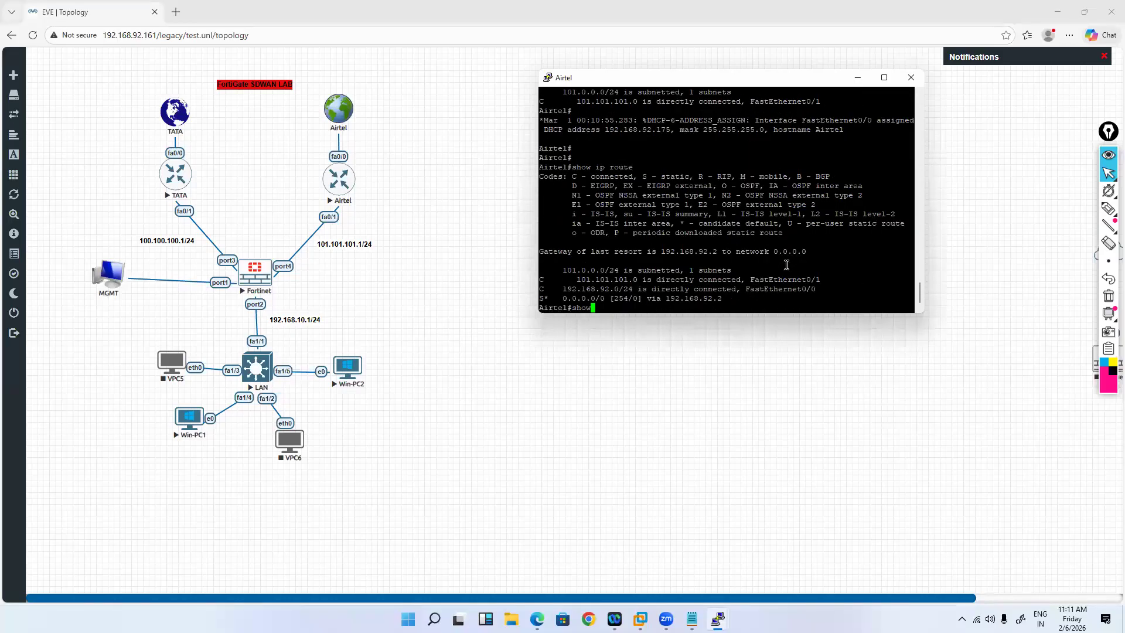
{"action": "type", "text": " ip int brief"}
{"action": "key", "text": "Return"}
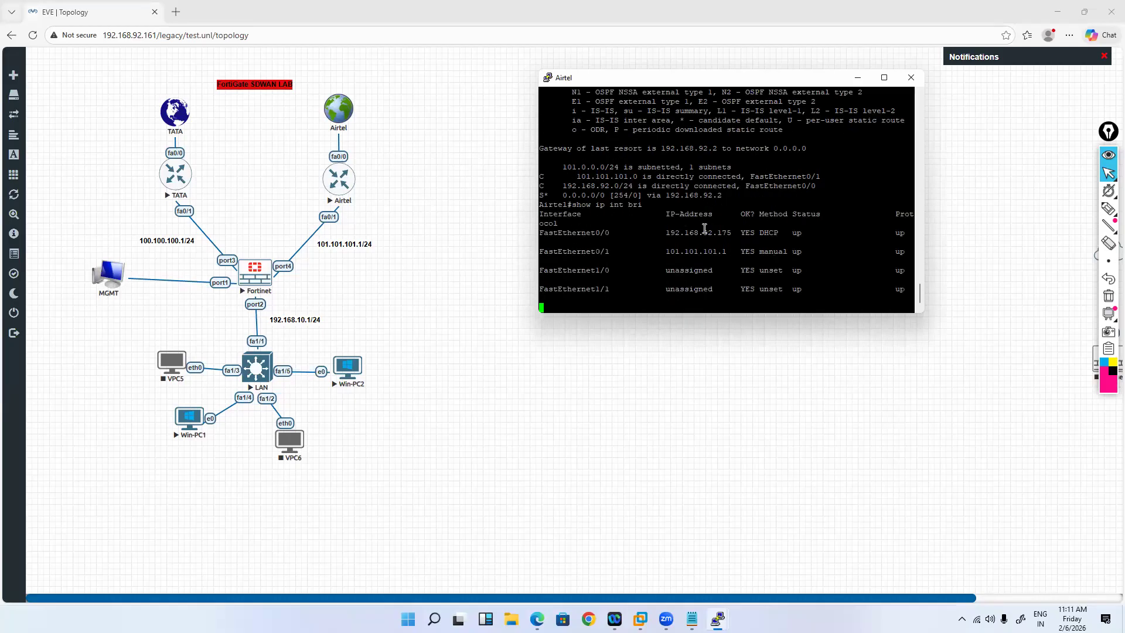
{"action": "double_click", "coordinate": [729, 102]}
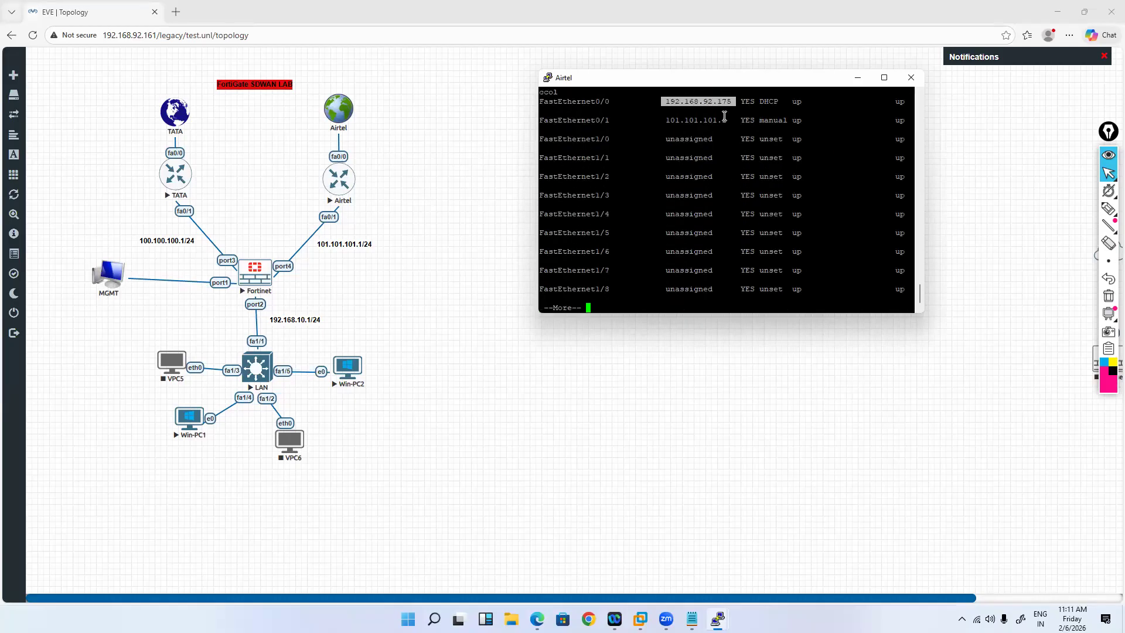
{"action": "left_click_drag", "start_coordinate": [727, 120], "coordinate": [665, 121]}
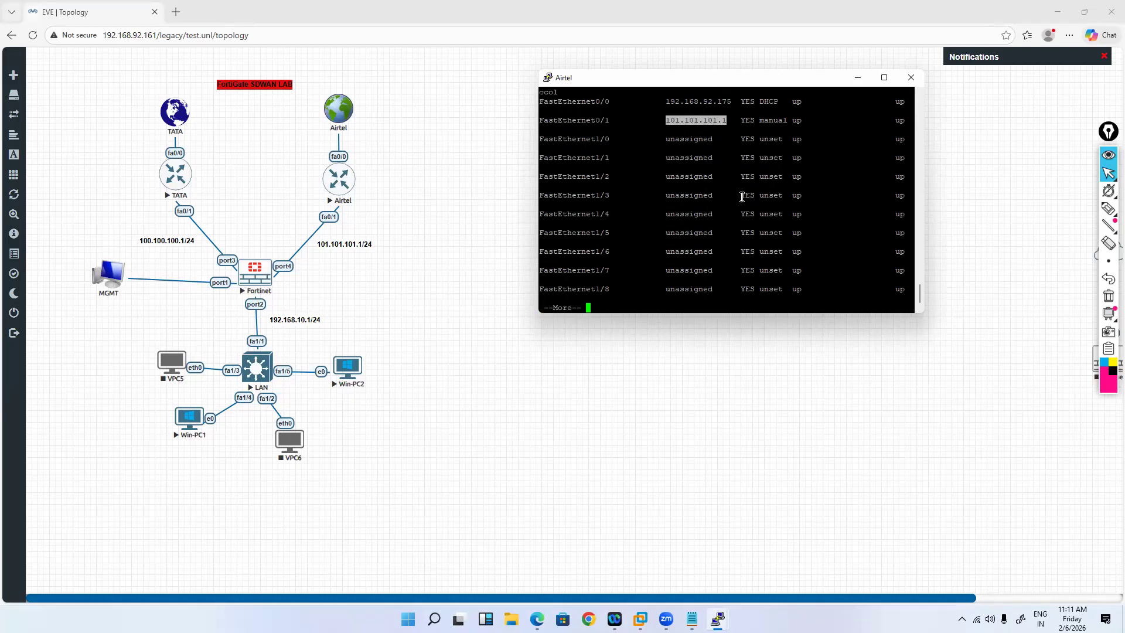
{"action": "key", "text": "space"}
Step: Confirm the default route via 192.168.92.2, save with wr, and minimise the Airtel console
{"action": "type", "text": "show ip route"}
{"action": "key", "text": "Return"}
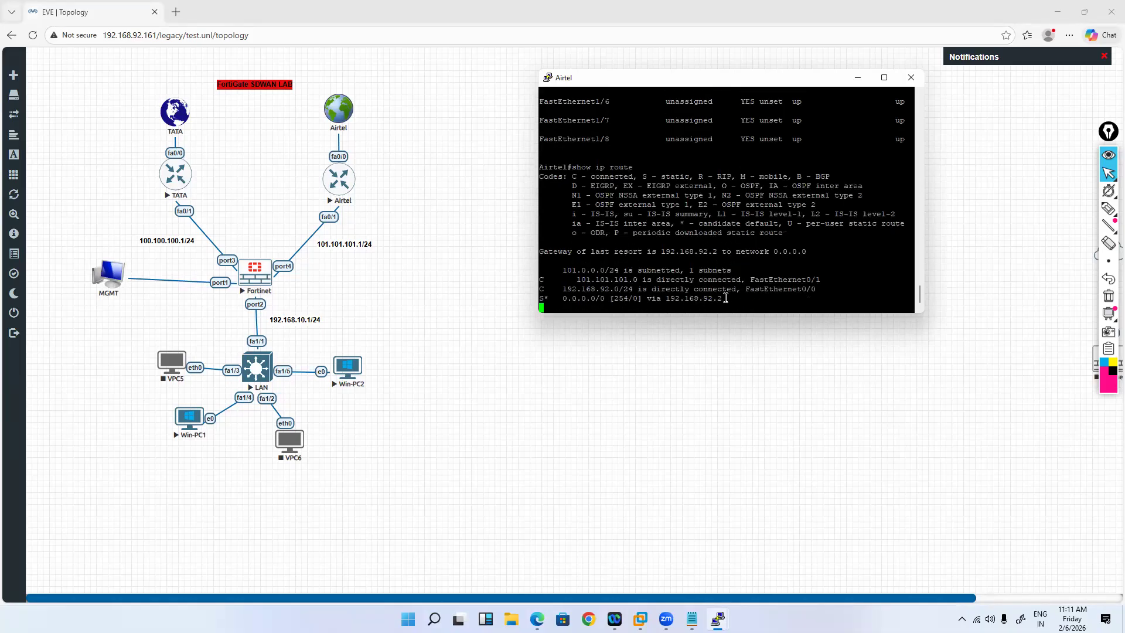
{"action": "left_click_drag", "start_coordinate": [725, 299], "coordinate": [649, 299]}
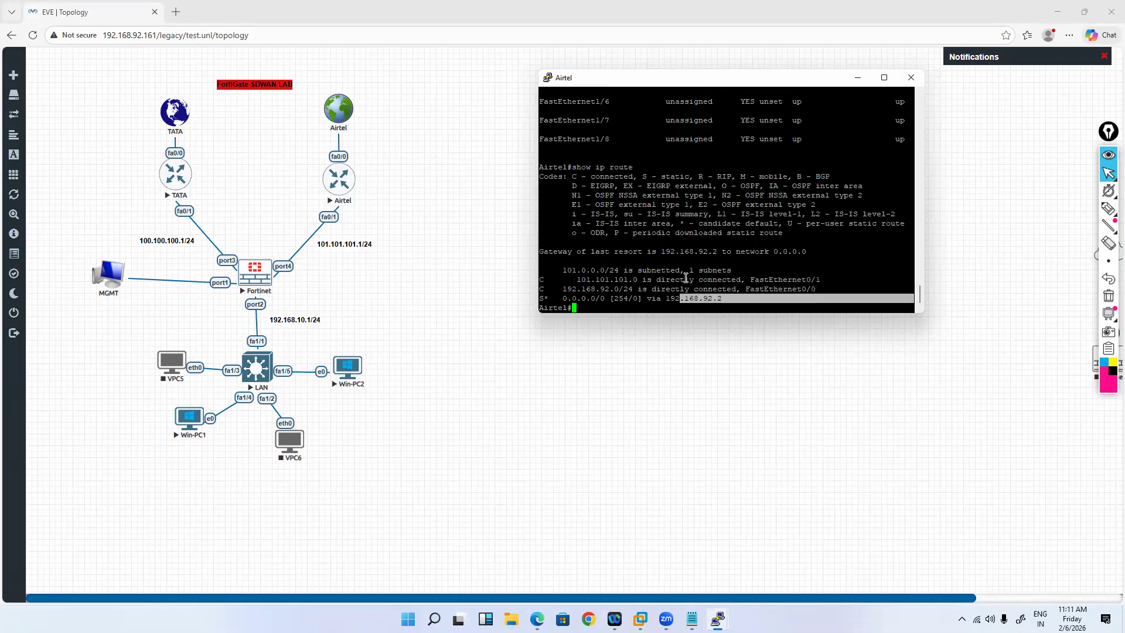
{"action": "left_click", "coordinate": [850, 170]}
{"action": "type", "text": "wr"}
{"action": "key", "text": "Return"}
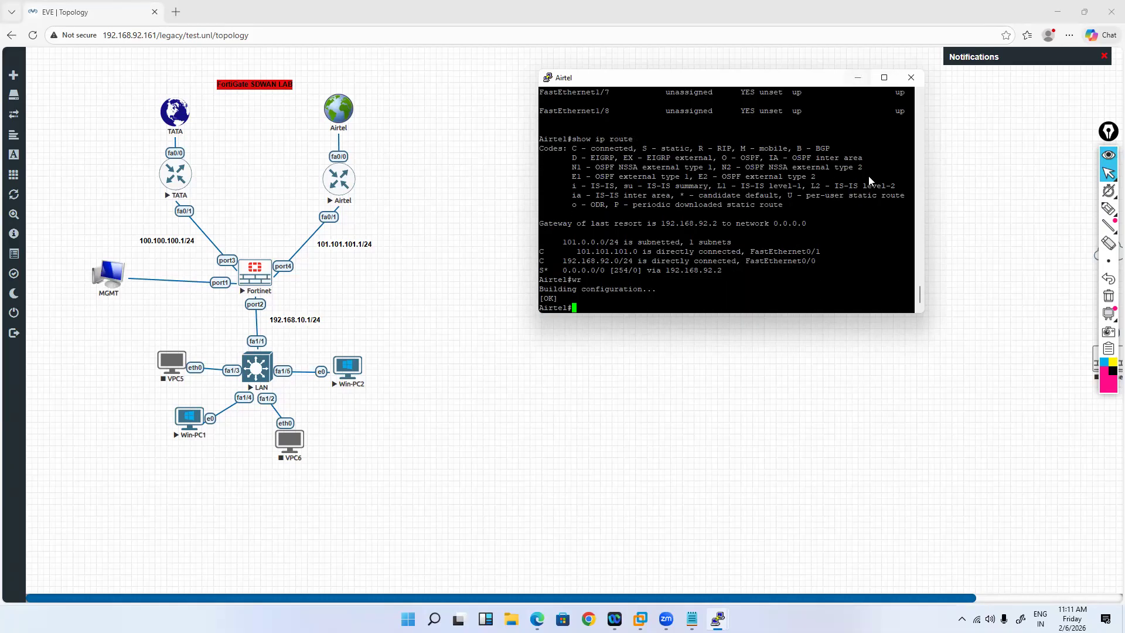
{"action": "left_click", "coordinate": [857, 78]}
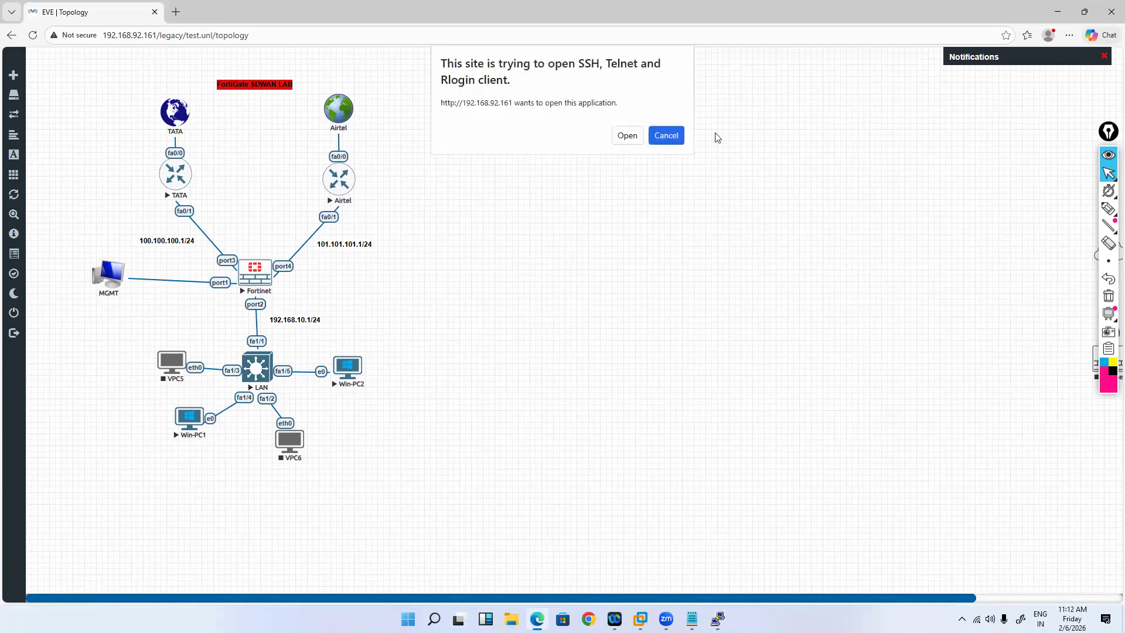
Step: View Win-PC1's Windows screen, then switch to the LAN switch's PuTTY console
{"action": "left_click", "coordinate": [627, 135]}
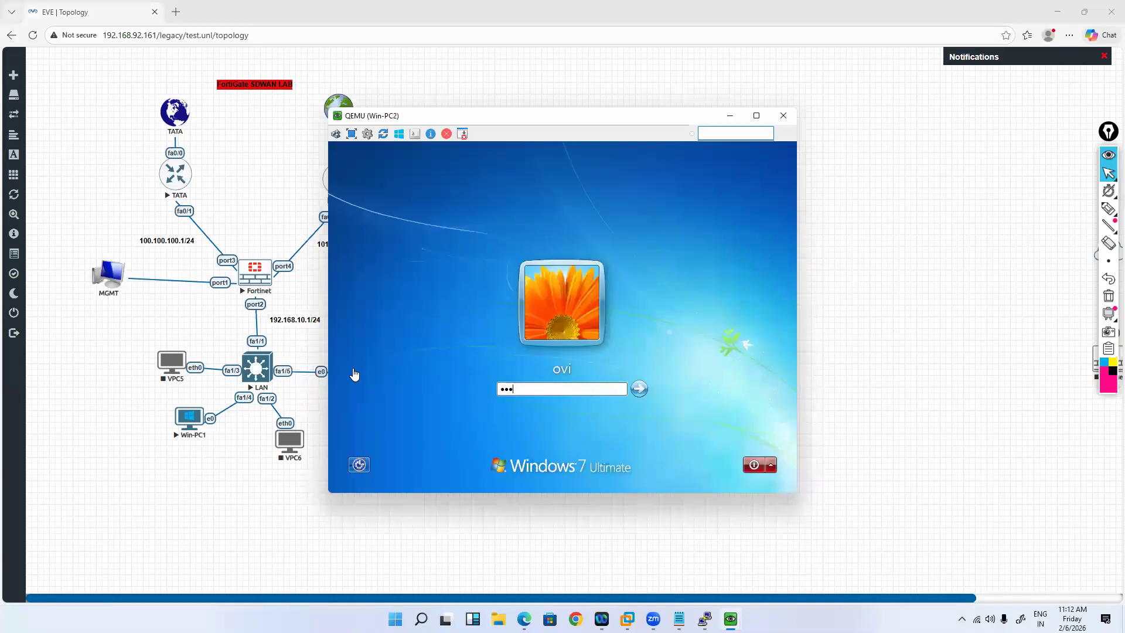
{"action": "key", "text": "Return"}
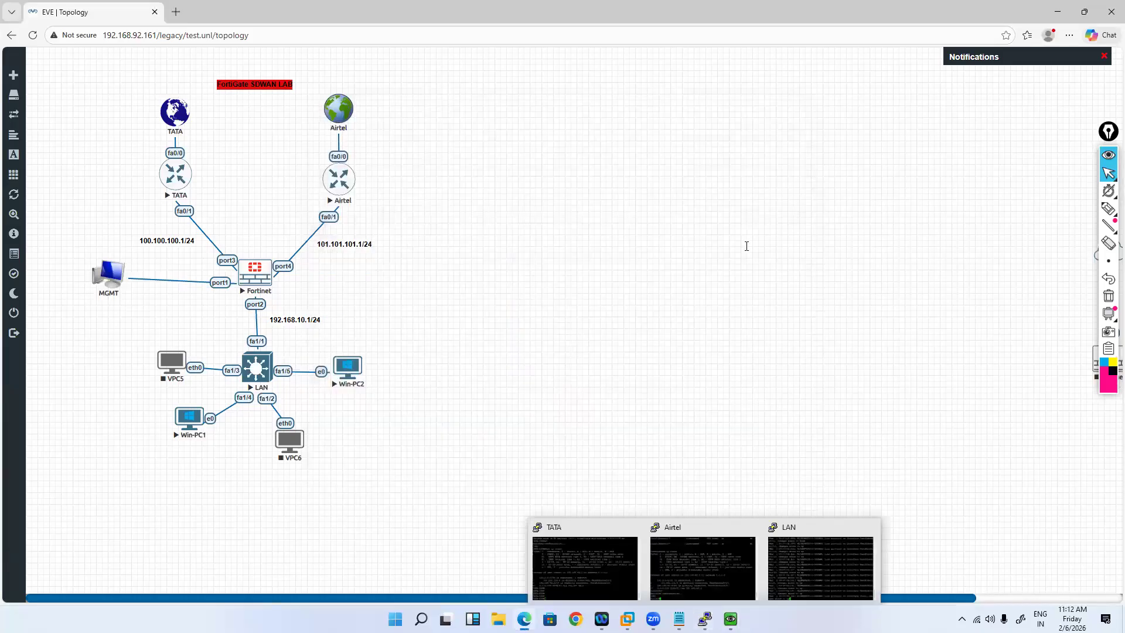
{"action": "mouse_move", "coordinate": [705, 619]}
{"action": "left_click", "coordinate": [820, 568]}
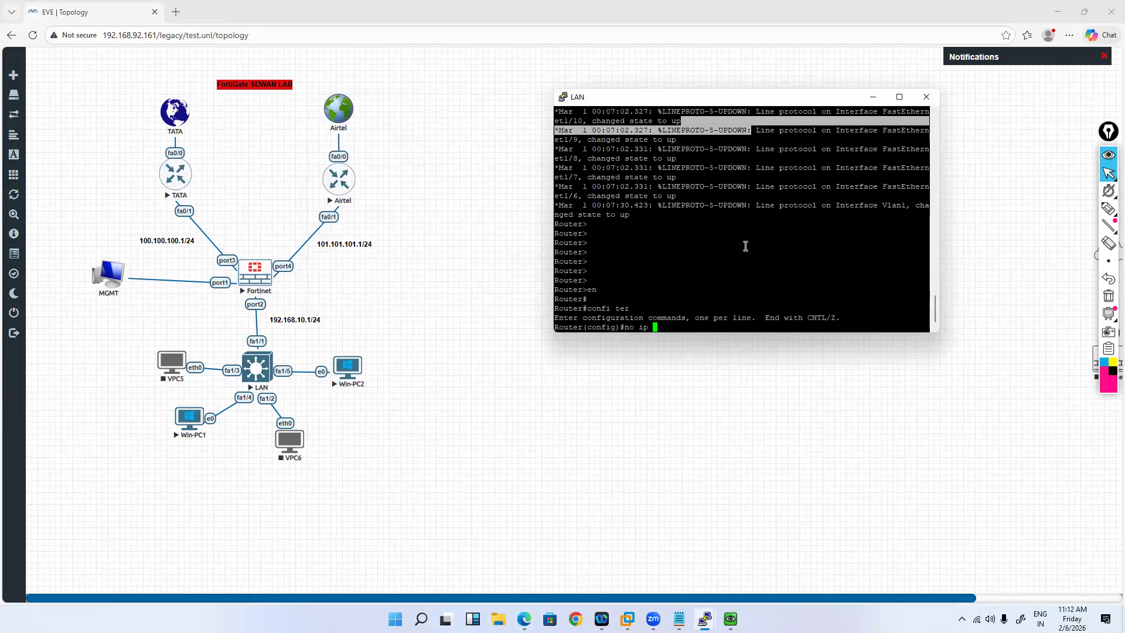
Step: Disable IP routing, rename the device SW01, and save the configuration
{"action": "type", "text": "routing"}
{"action": "key", "text": "Return"}
{"action": "key", "text": "Return"}
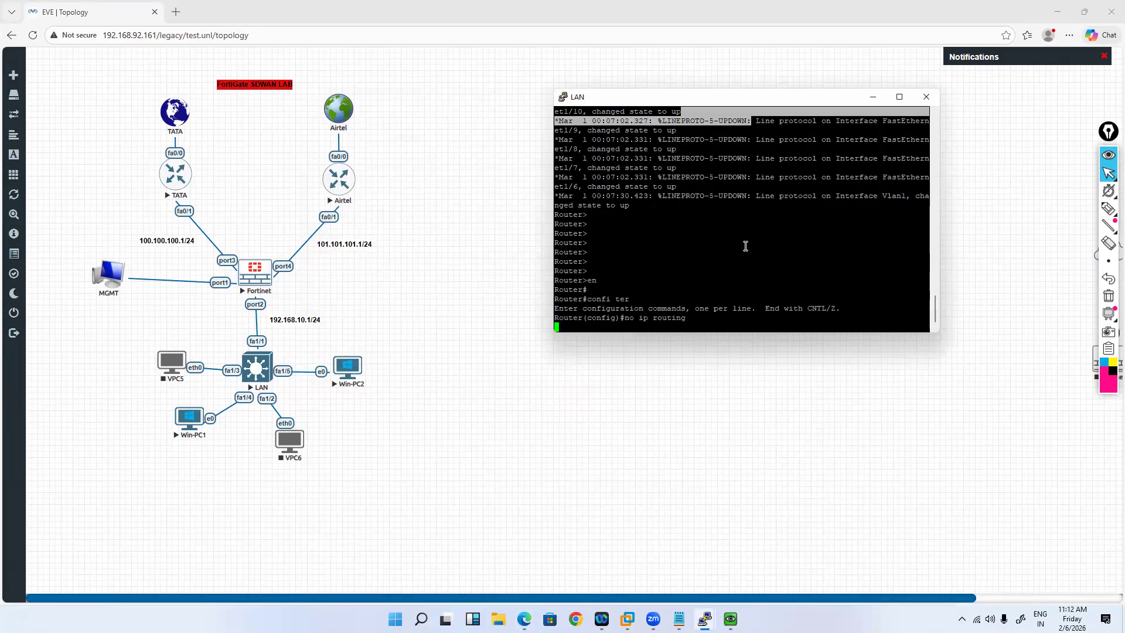
{"action": "key", "text": "Return"}
{"action": "key", "text": "Return"}
{"action": "key", "text": "Return"}
{"action": "key", "text": "Return"}
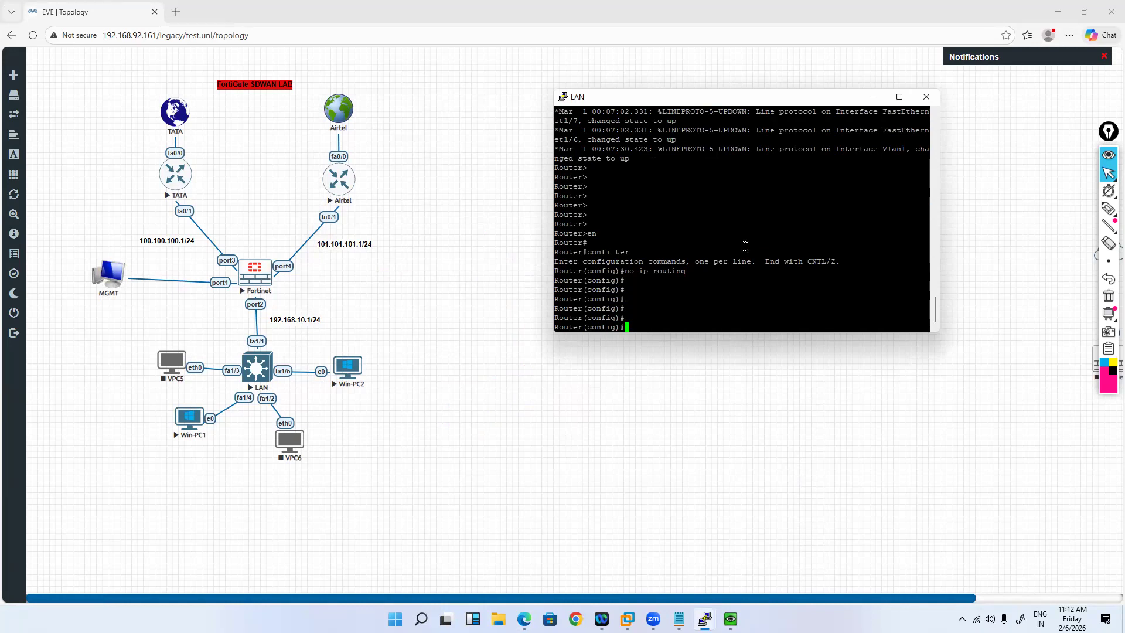
{"action": "type", "text": "hos"}
{"action": "key", "text": "Tab"}
{"action": "type", "text": "SW01"}
{"action": "key", "text": "Return"}
{"action": "type", "text": "en"}
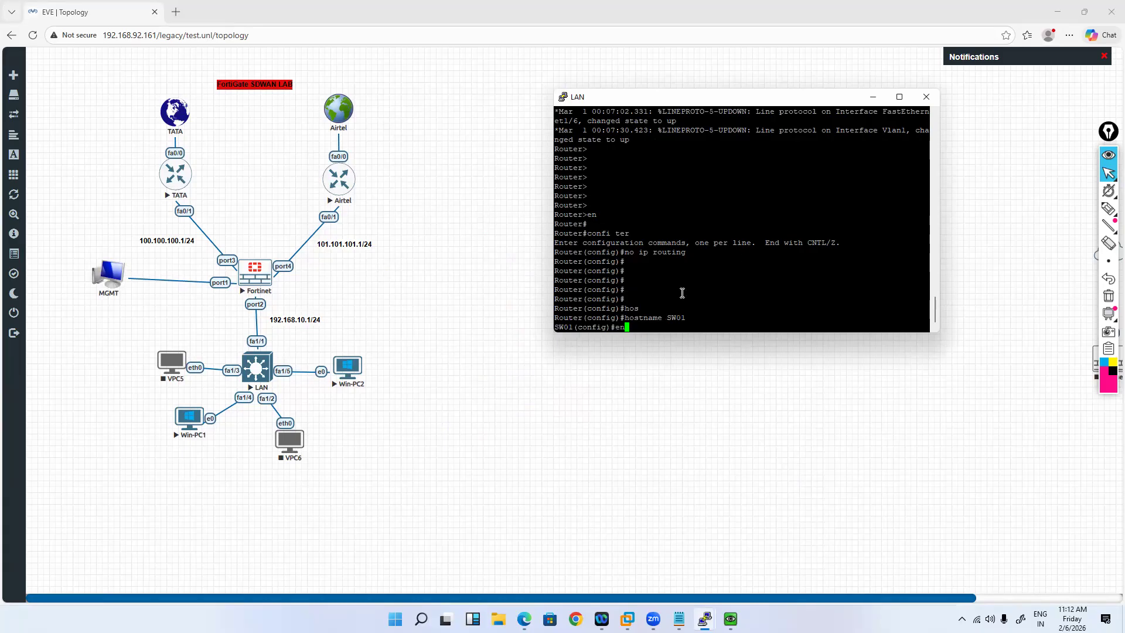
{"action": "type", "text": "d"}
{"action": "key", "text": "Return"}
{"action": "type", "text": "wr"}
{"action": "key", "text": "Return"}
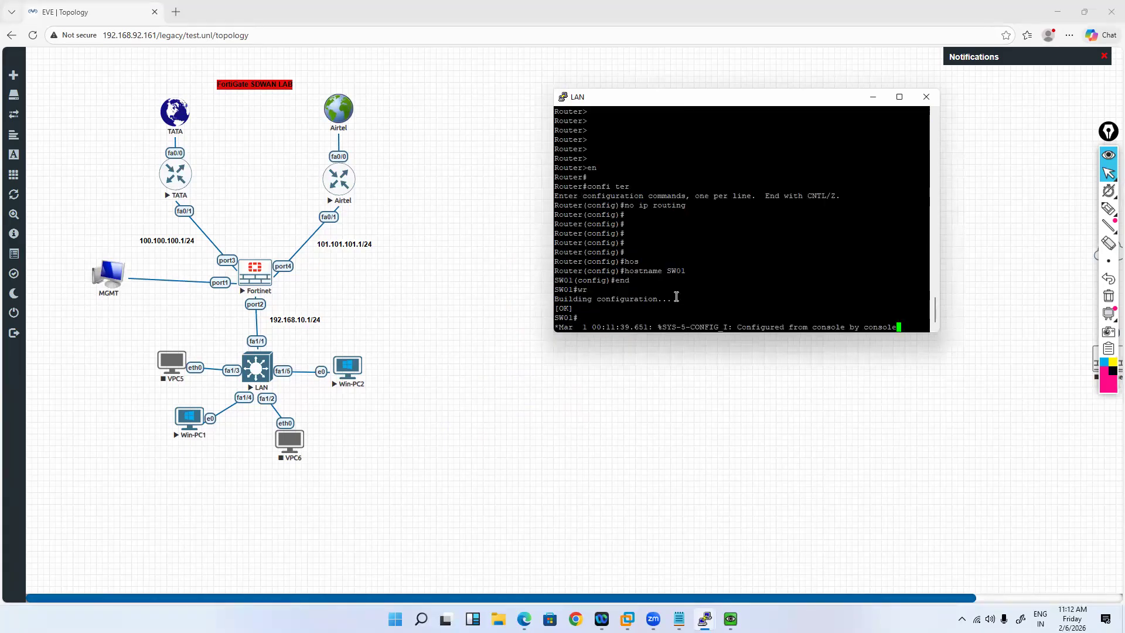
{"action": "key", "text": "Return"}
{"action": "key", "text": "Return"}
{"action": "key", "text": "Return"}
{"action": "key", "text": "Return"}
{"action": "key", "text": "Return"}
{"action": "key", "text": "Return"}
Step: Confirm ports FastEthernet1/1–1/8 are up, save again, and return to the topology
{"action": "type", "text": "show ip int "}
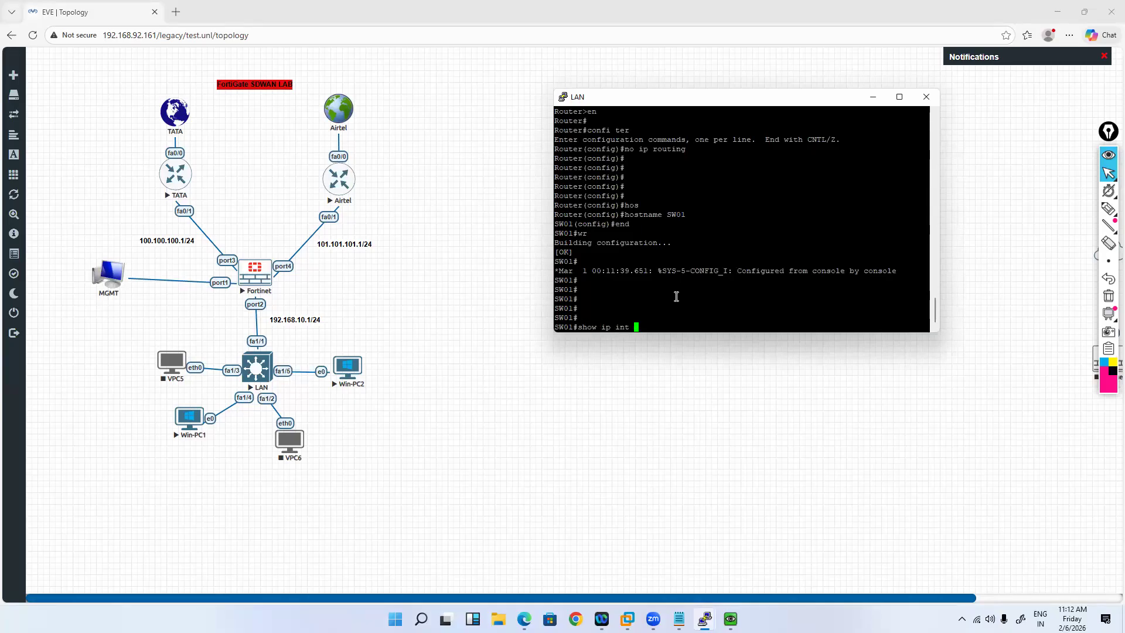
{"action": "type", "text": "br"}
{"action": "key", "text": "Tab"}
{"action": "key", "text": "Return"}
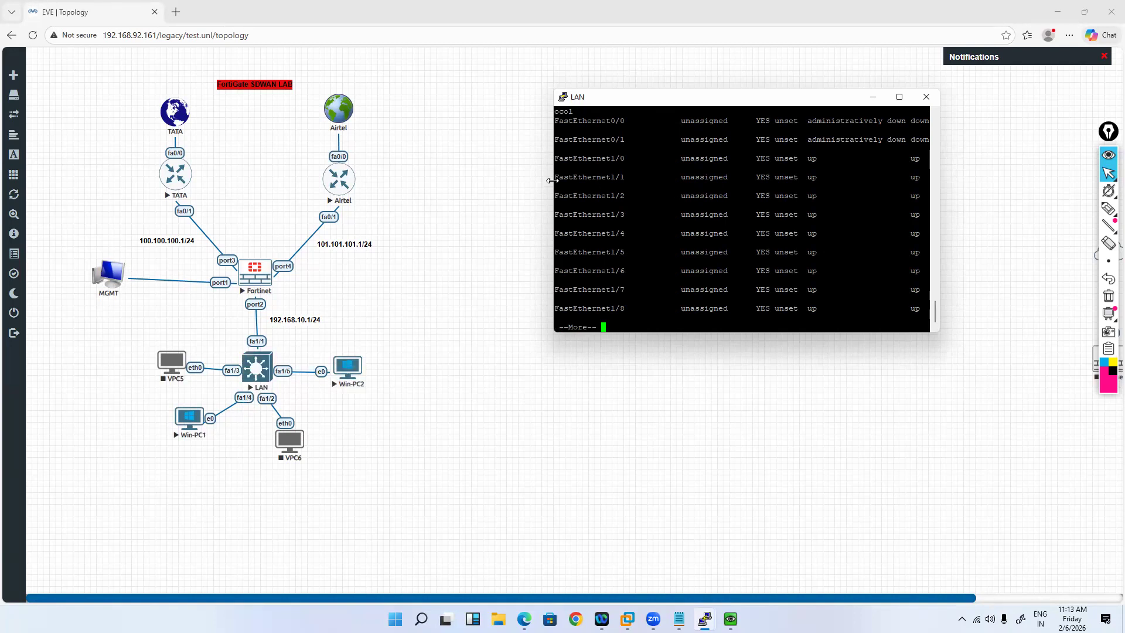
{"action": "left_click_drag", "start_coordinate": [552, 180], "coordinate": [920, 309]}
{"action": "type", "text": "qwr"}
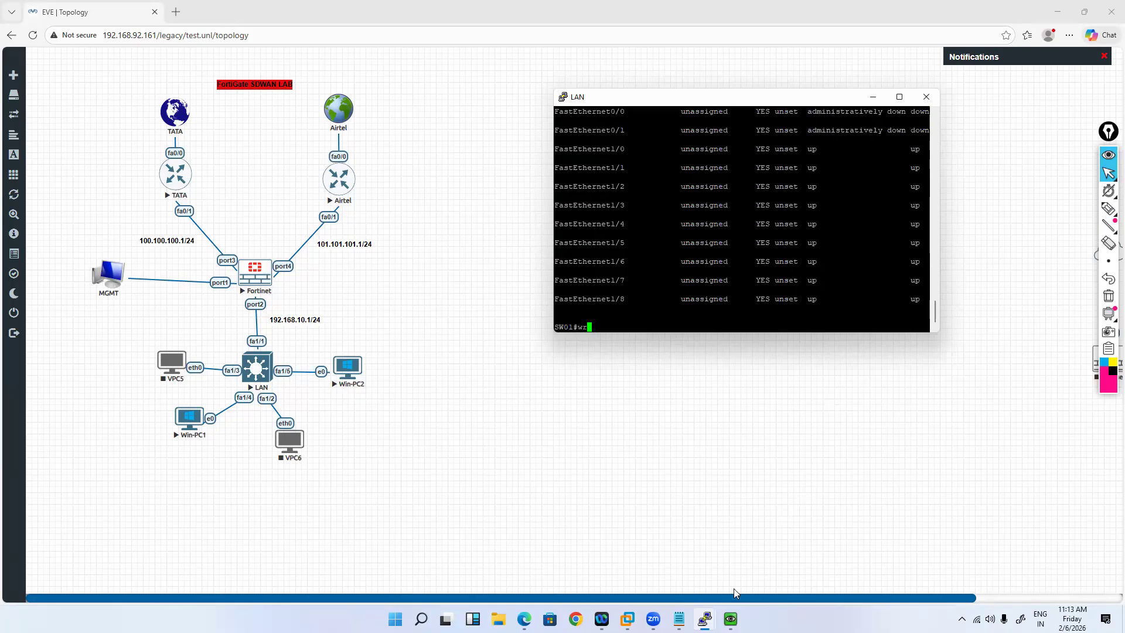
{"action": "key", "text": "Return"}
{"action": "left_click", "coordinate": [258, 272]}
{"action": "left_click", "coordinate": [871, 98]}
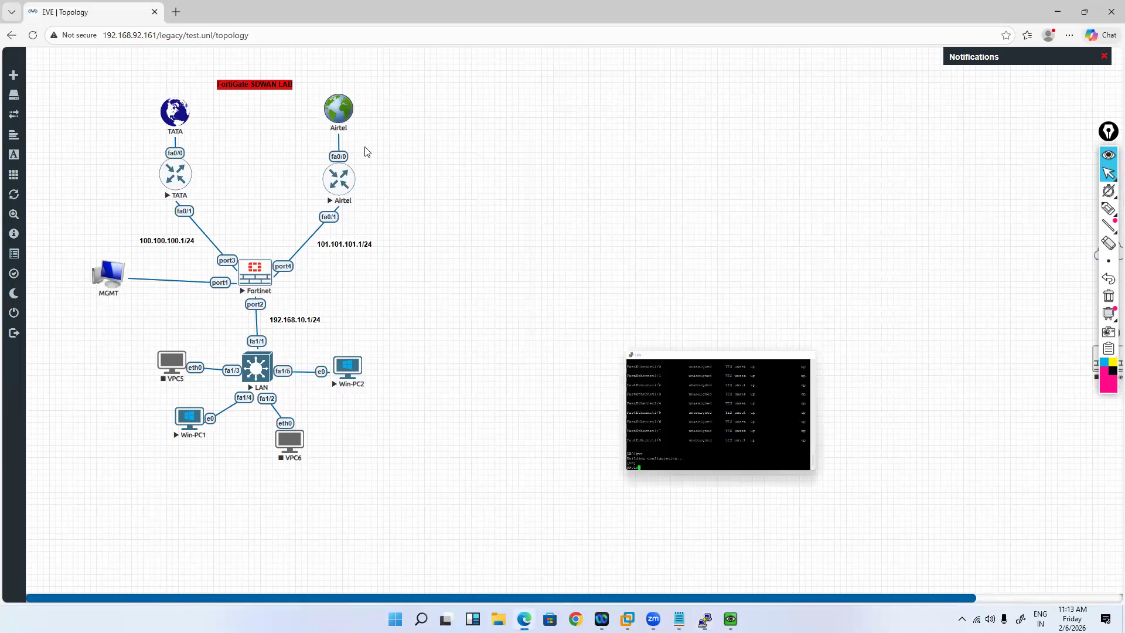
{"action": "left_click", "coordinate": [704, 618]}
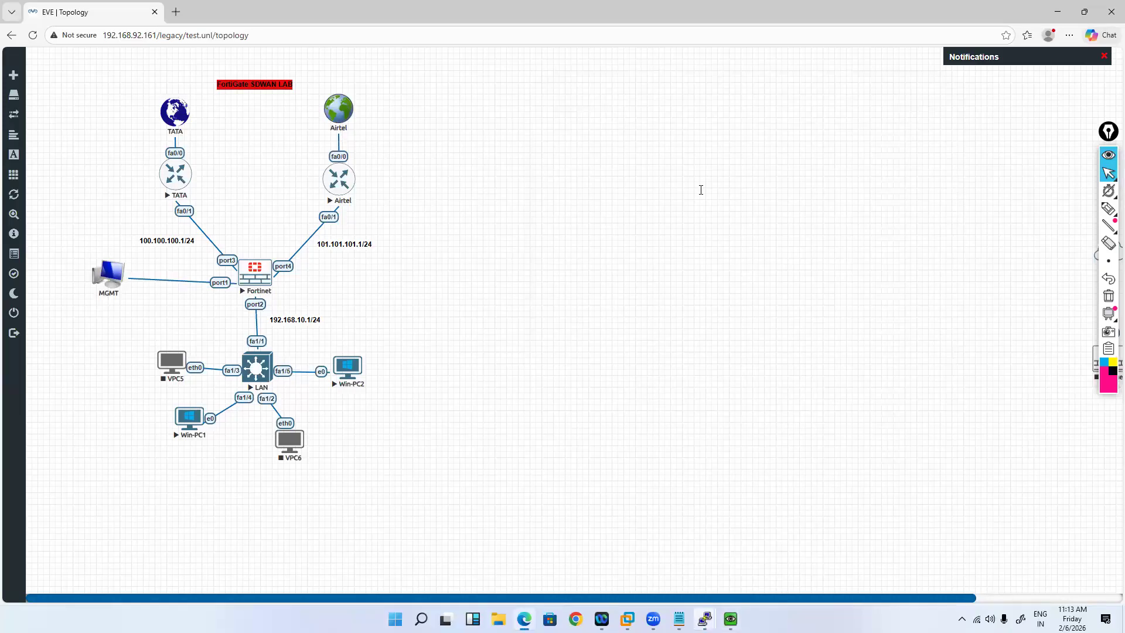
Step: Log in to the FortiGate console as admin
{"action": "key", "text": "Return"}
{"action": "key", "text": "Return"}
{"action": "type", "text": "admin"}
{"action": "key", "text": "Return"}
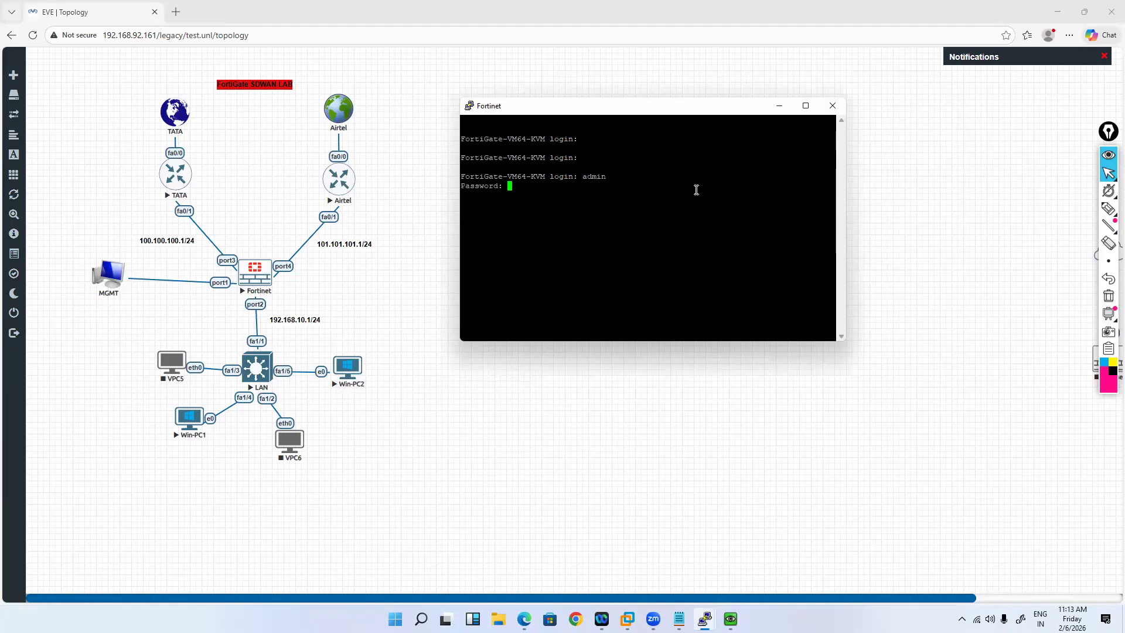
{"action": "key", "text": "Return"}
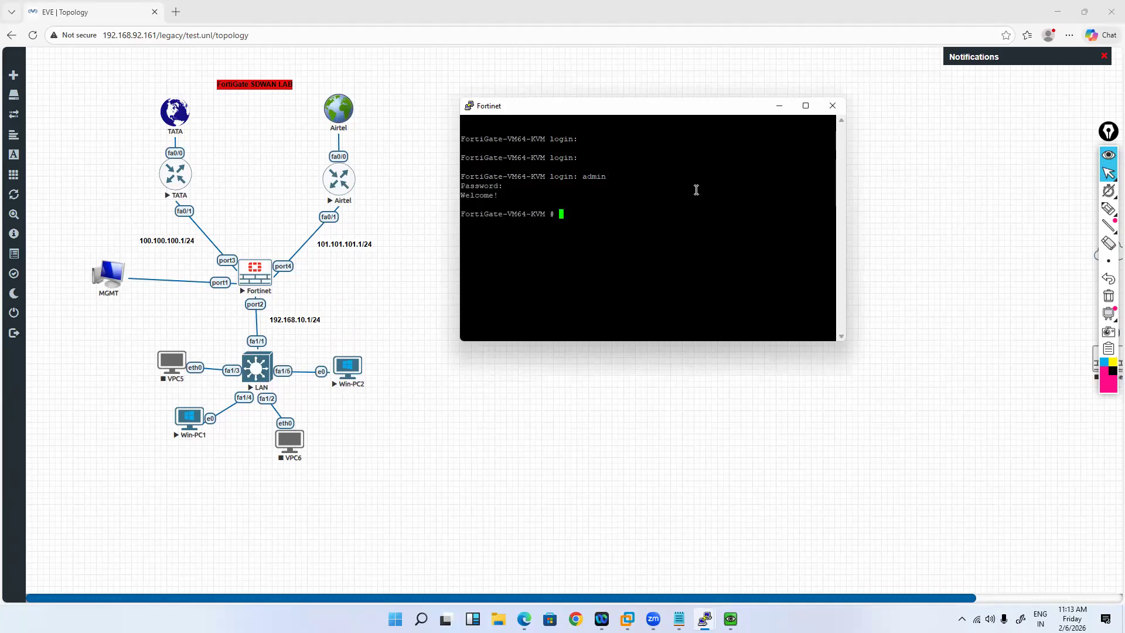
Step: Change the firewall hostname to FW01 under config system global and apply it
{"action": "type", "text": "config"}
{"action": "type", "text": "system global"}
{"action": "key", "text": "Return"}
{"action": "type", "text": "set honor-df"}
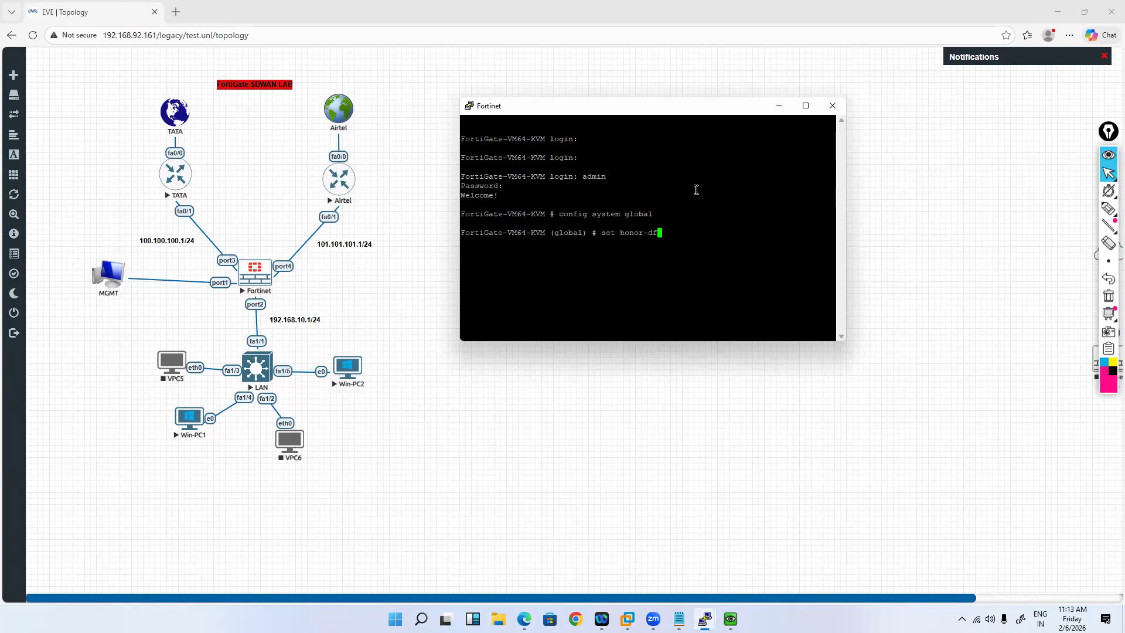
{"action": "key", "text": "Tab"}
{"action": "type", "text": "FW01"}
{"action": "key", "text": "Return"}
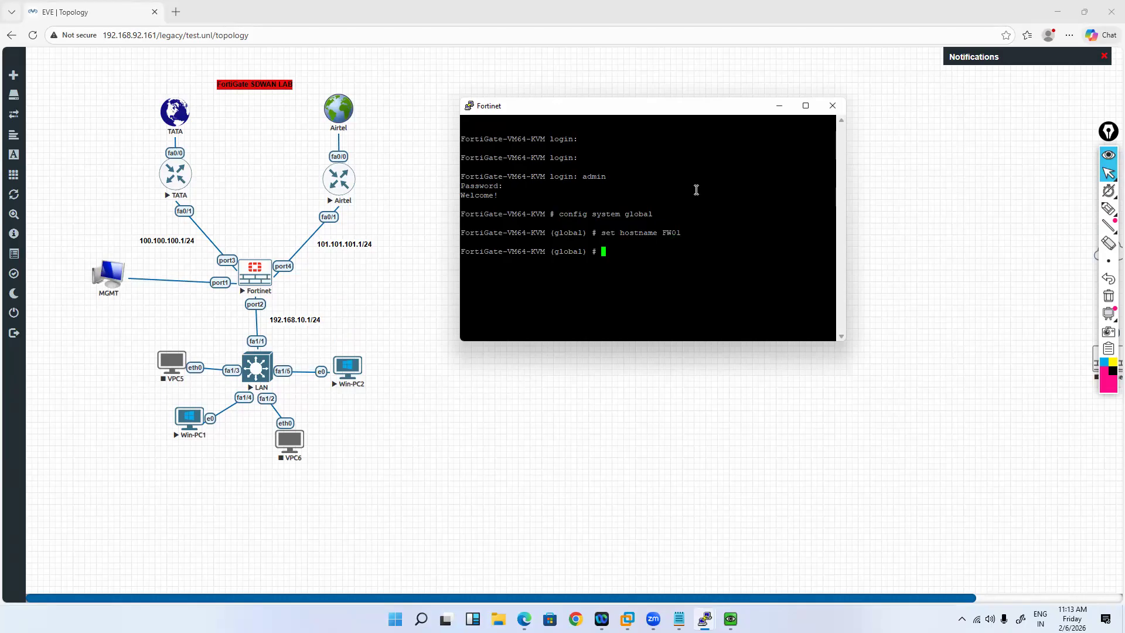
{"action": "type", "text": "end"}
{"action": "key", "text": "Return"}
{"action": "key", "text": "Return"}
{"action": "key", "text": "Return"}
{"action": "key", "text": "Return"}
{"action": "type", "text": "get sys"}
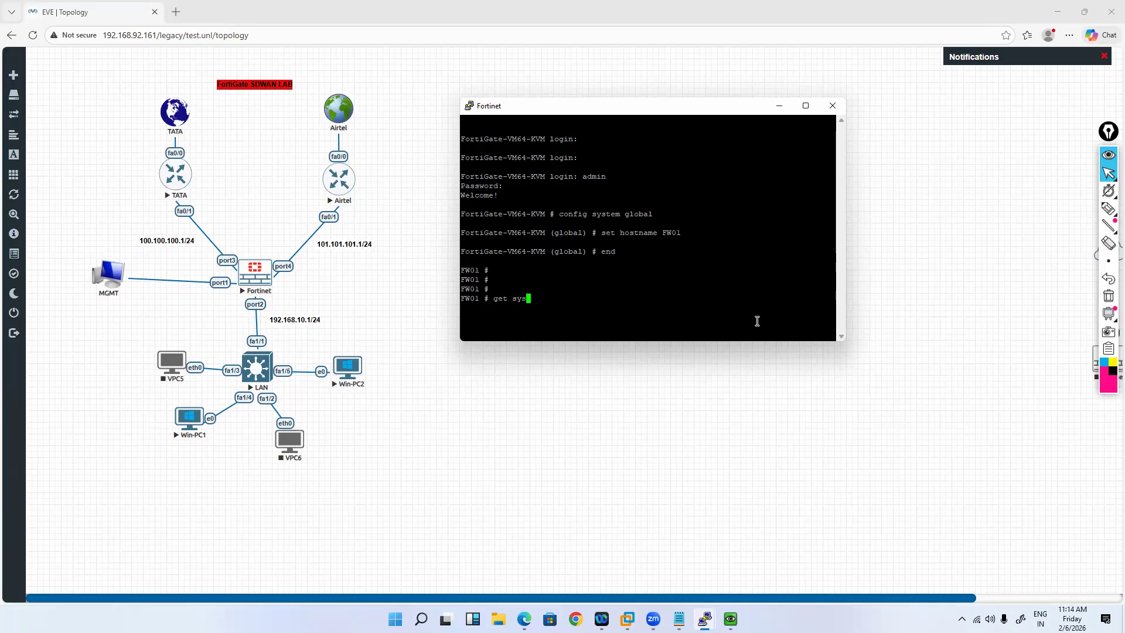
{"action": "type", "text": "tem interface physical"}
Step: List the physical interfaces and check port1 is up with DHCP address 192.168.92.167
{"action": "key", "text": "ctrl+a"}
{"action": "key", "text": "Return"}
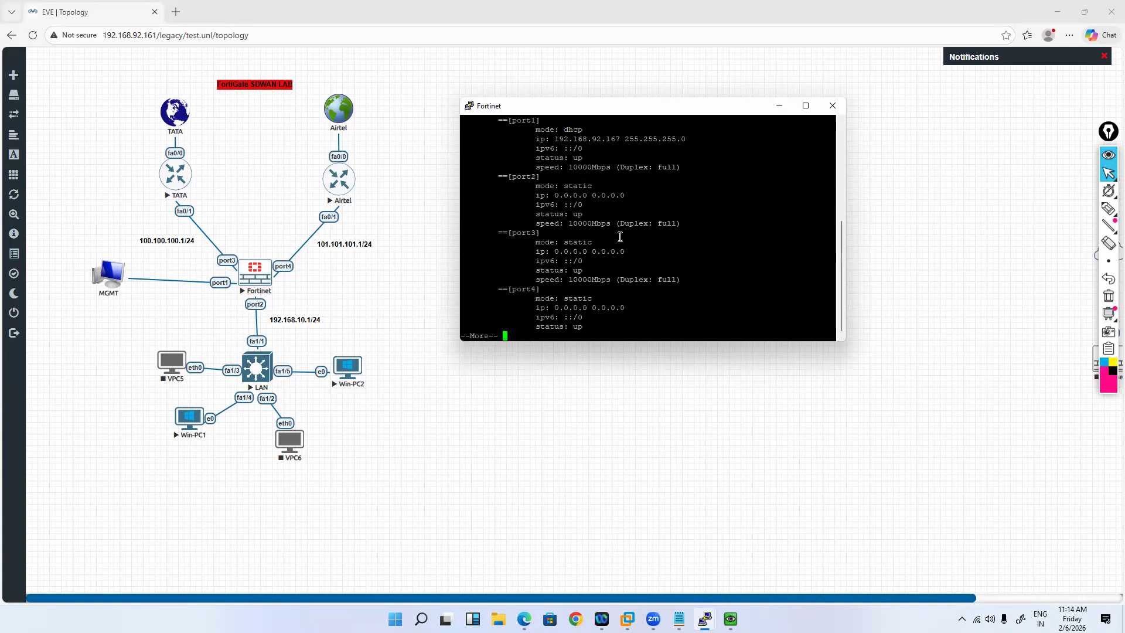
{"action": "left_click_drag", "start_coordinate": [577, 158], "coordinate": [568, 158]}
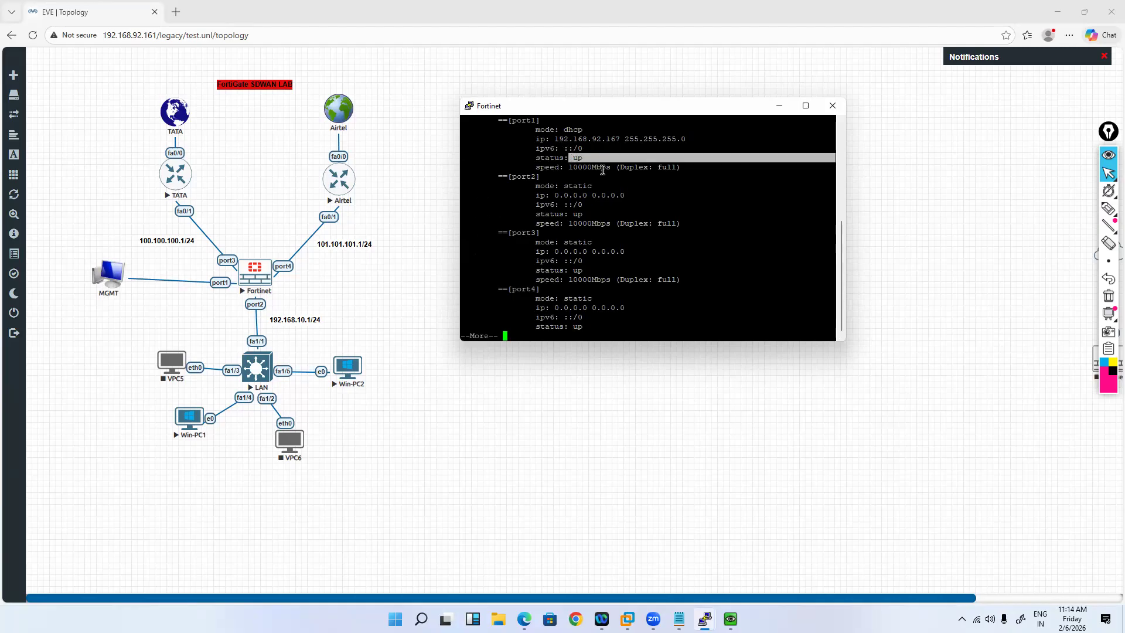
{"action": "left_click_drag", "start_coordinate": [555, 138], "coordinate": [619, 138]}
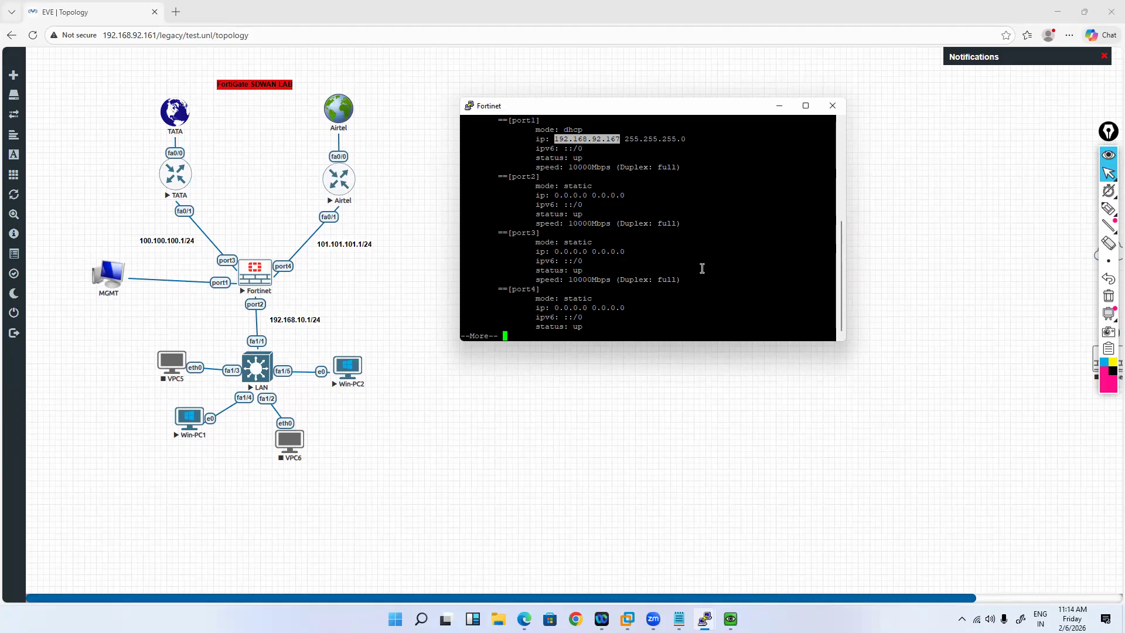
{"action": "key", "text": "space"}
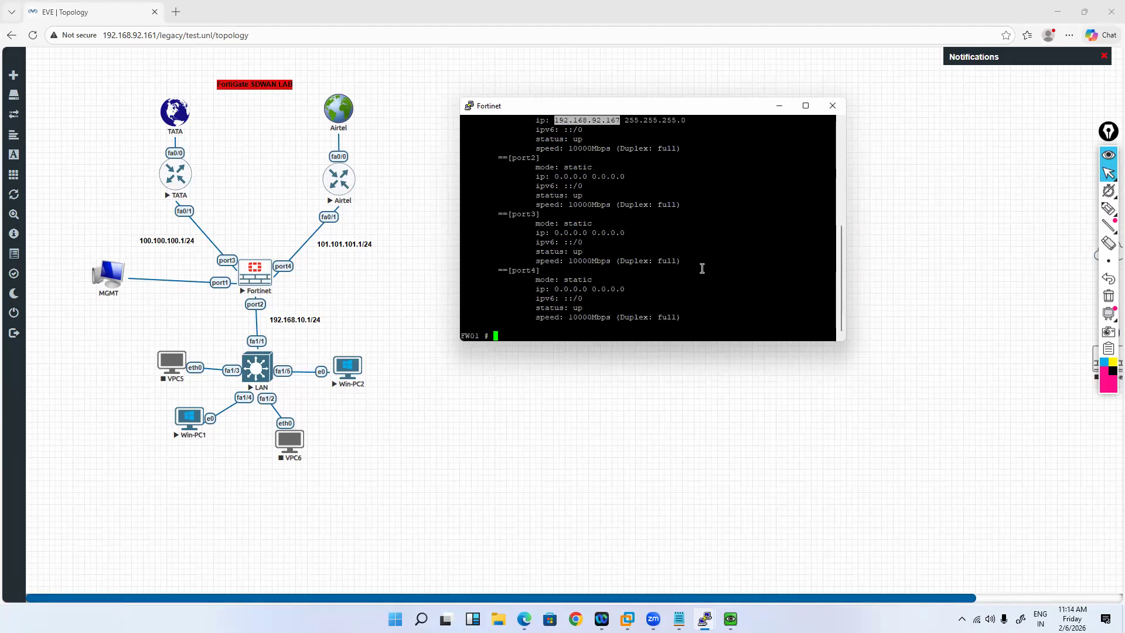
Step: Allow ping, HTTP, HTTPS and SSH management access on port1
{"action": "type", "text": "config system interface"}
{"action": "key", "text": "Return"}
{"action": "type", "text": "e"}
{"action": "type", "text": "dit port1"}
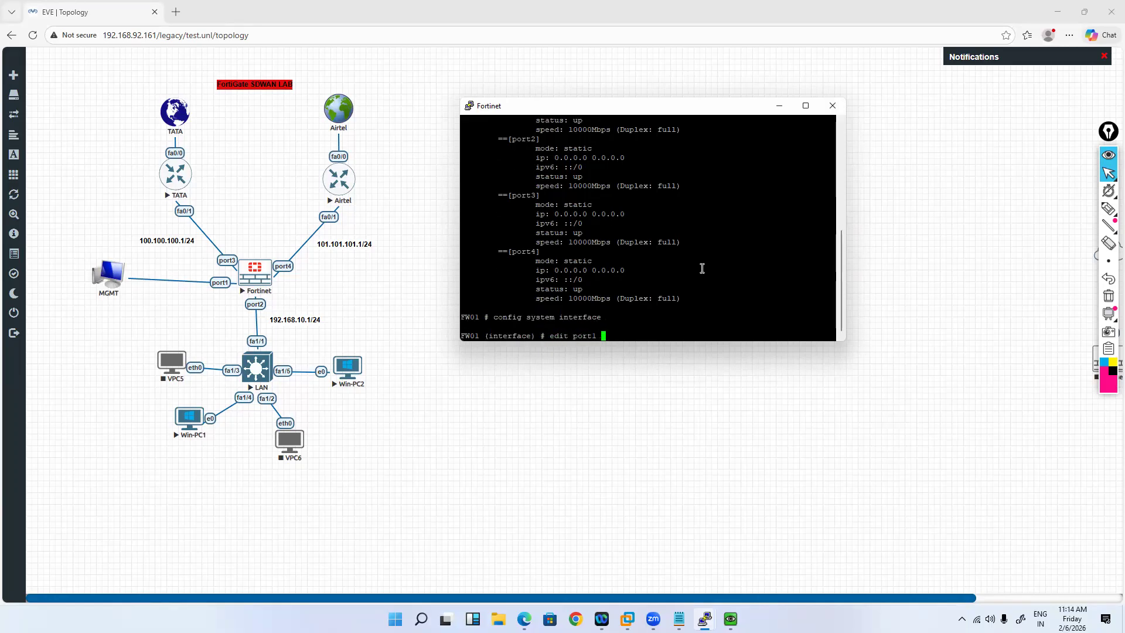
{"action": "key", "text": "Return"}
{"action": "type", "text": "se"}
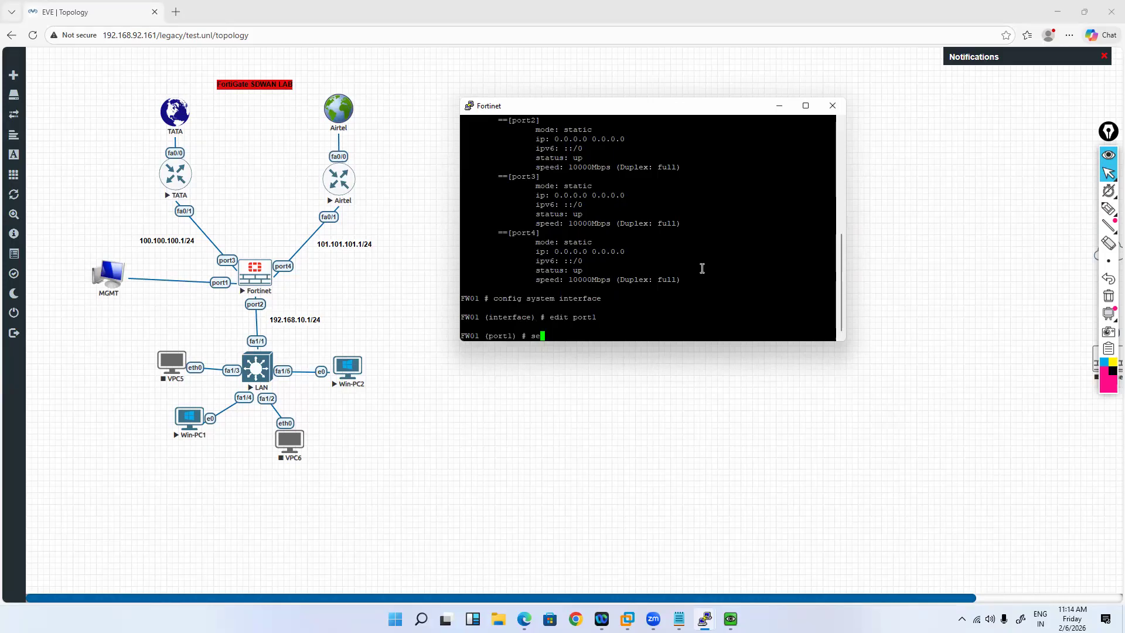
{"action": "type", "text": "t allowaccess ping http https ssh"}
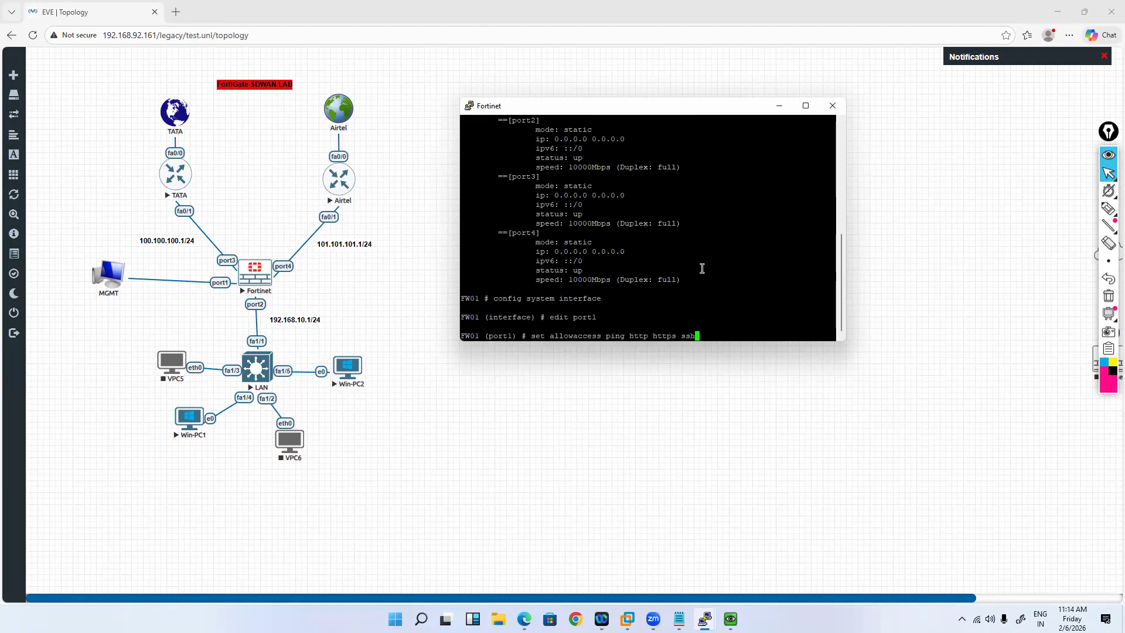
{"action": "key", "text": "Return"}
Step: Set port1's status to up and save the interface configuration
{"action": "type", "text": "set stpforward"}
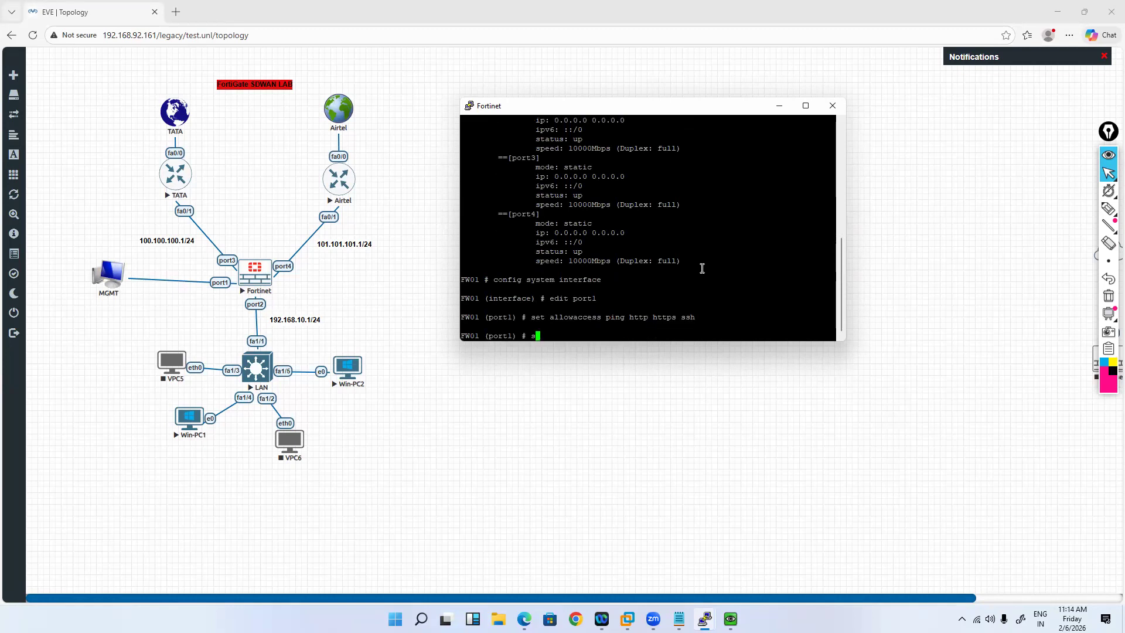
{"action": "key", "text": "BackSpace"}
{"action": "key", "text": "BackSpace"}
{"action": "key", "text": "BackSpace"}
{"action": "key", "text": "BackSpace"}
{"action": "key", "text": "BackSpace"}
{"action": "key", "text": "BackSpace"}
{"action": "key", "text": "BackSpace"}
{"action": "key", "text": "BackSpace"}
{"action": "type", "text": "atus up"}
{"action": "key", "text": "Return"}
{"action": "type", "text": "next"}
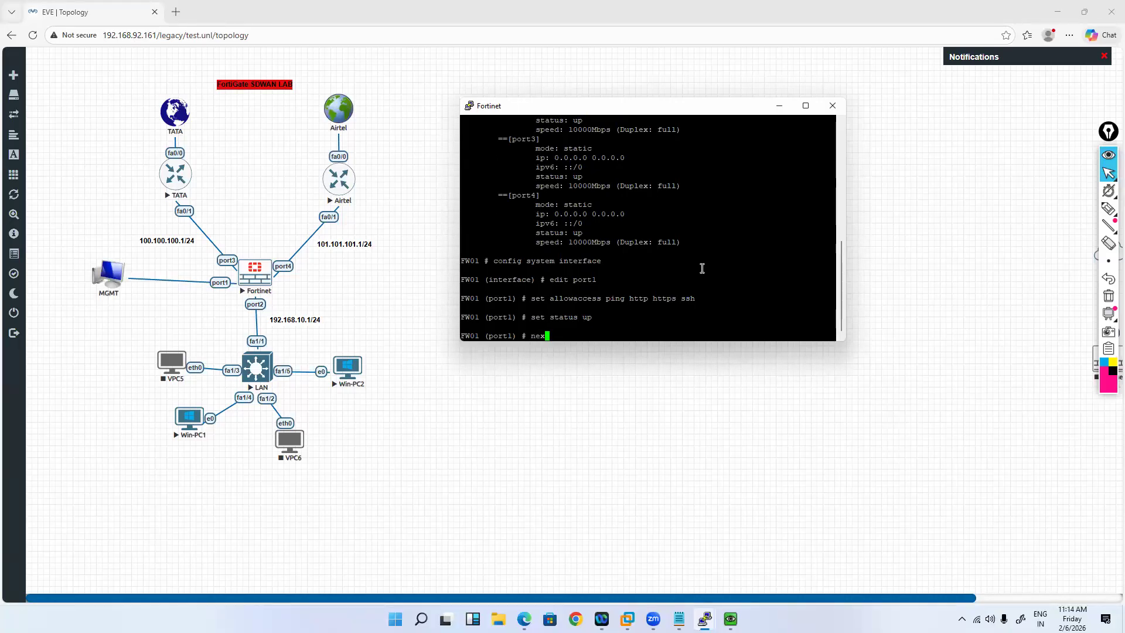
{"action": "key", "text": "Return"}
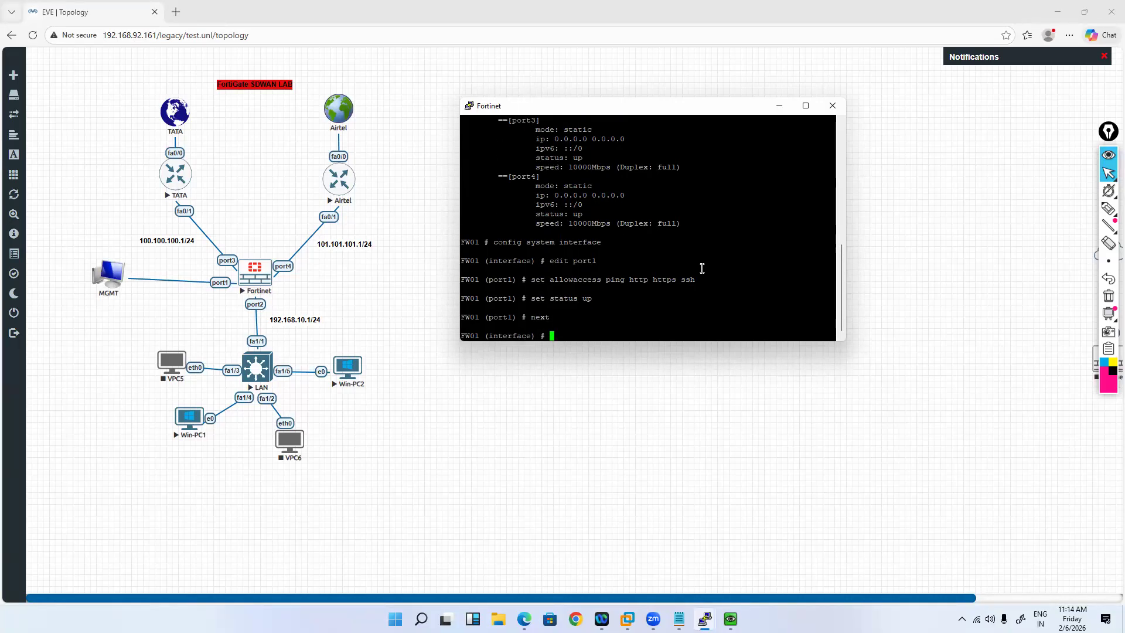
{"action": "key", "text": "Return"}
{"action": "key", "text": "Return"}
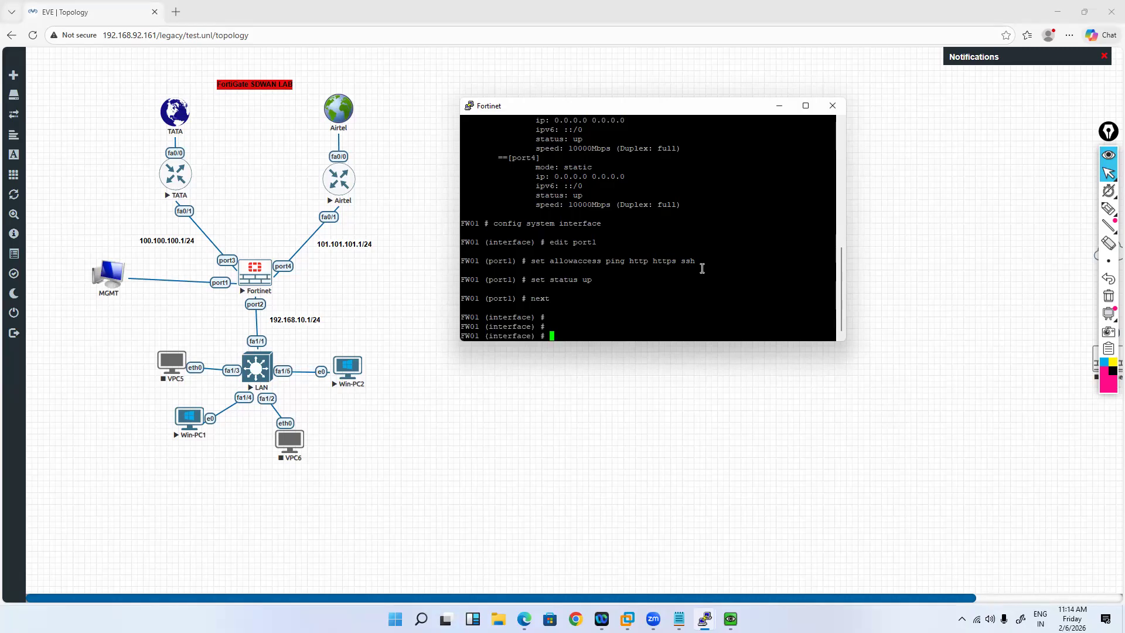
{"action": "type", "text": "end"}
{"action": "key", "text": "Return"}
{"action": "key", "text": "Return"}
{"action": "key", "text": "Return"}
Step: List the system interfaces to confirm port1's new settings
{"action": "type", "text": "ge"}
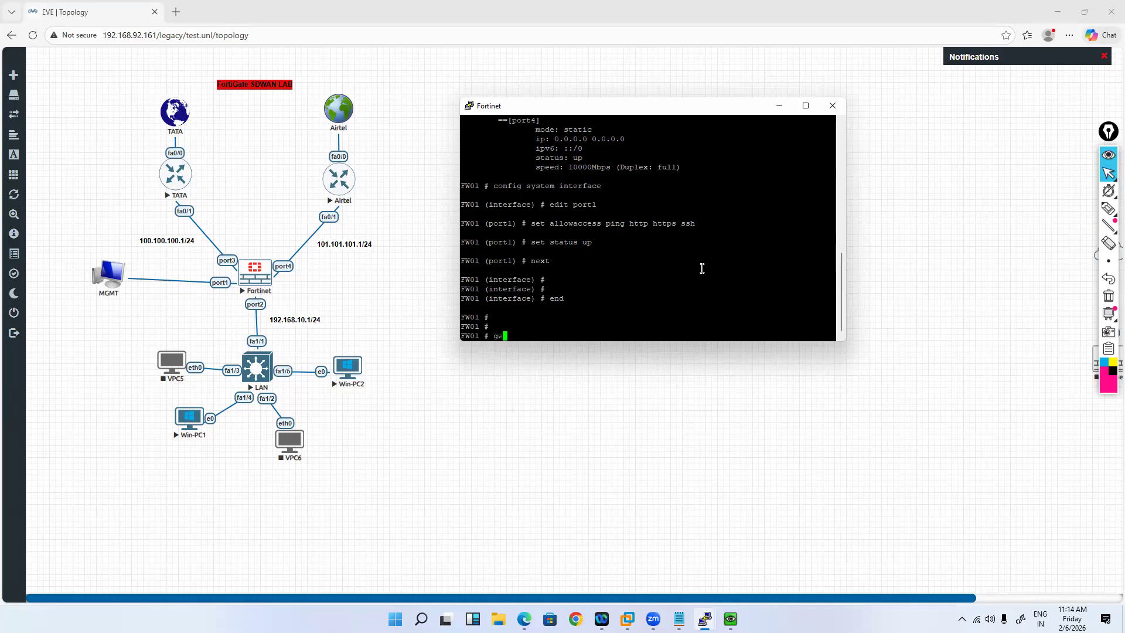
{"action": "type", "text": "t system interface"}
{"action": "key", "text": "Return"}
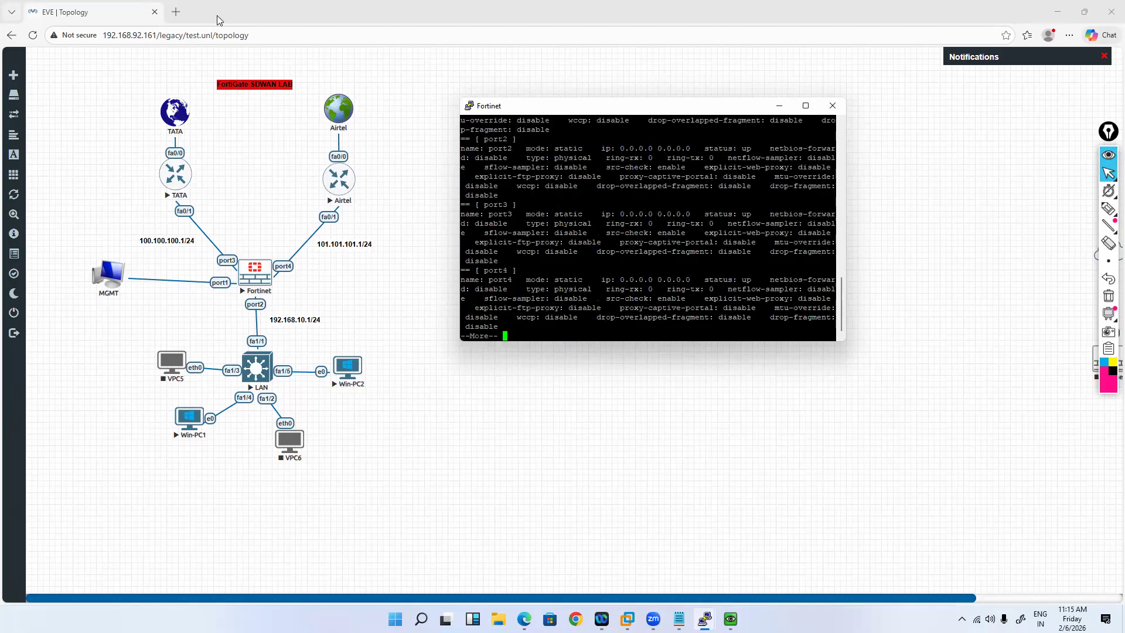
{"action": "key", "text": "shift+Page_Up"}
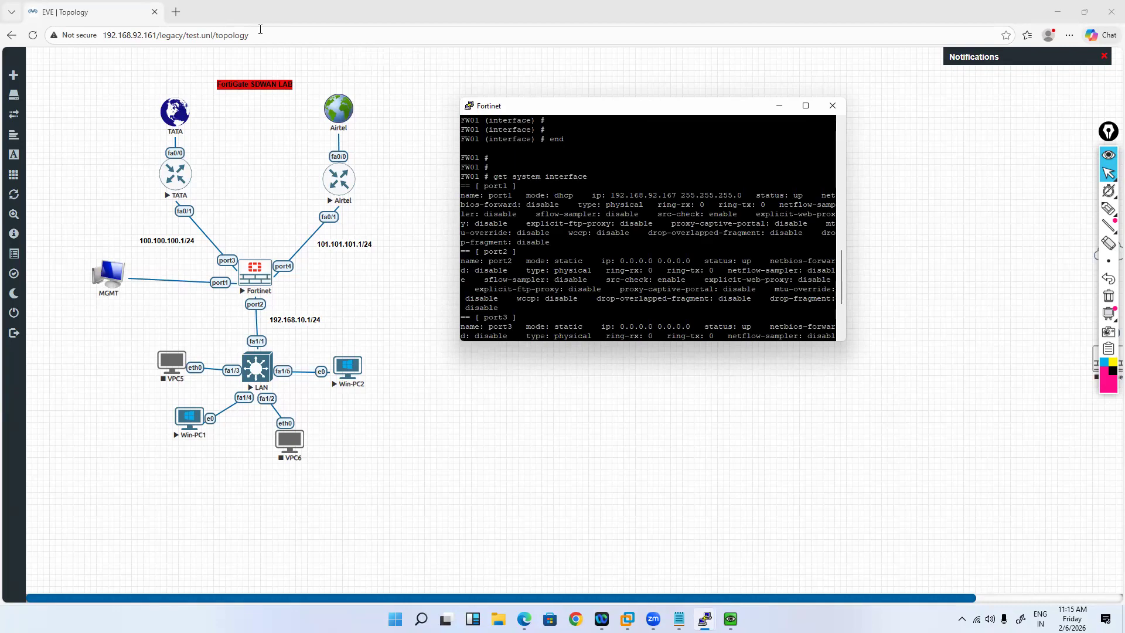
{"action": "left_click", "coordinate": [176, 11]}
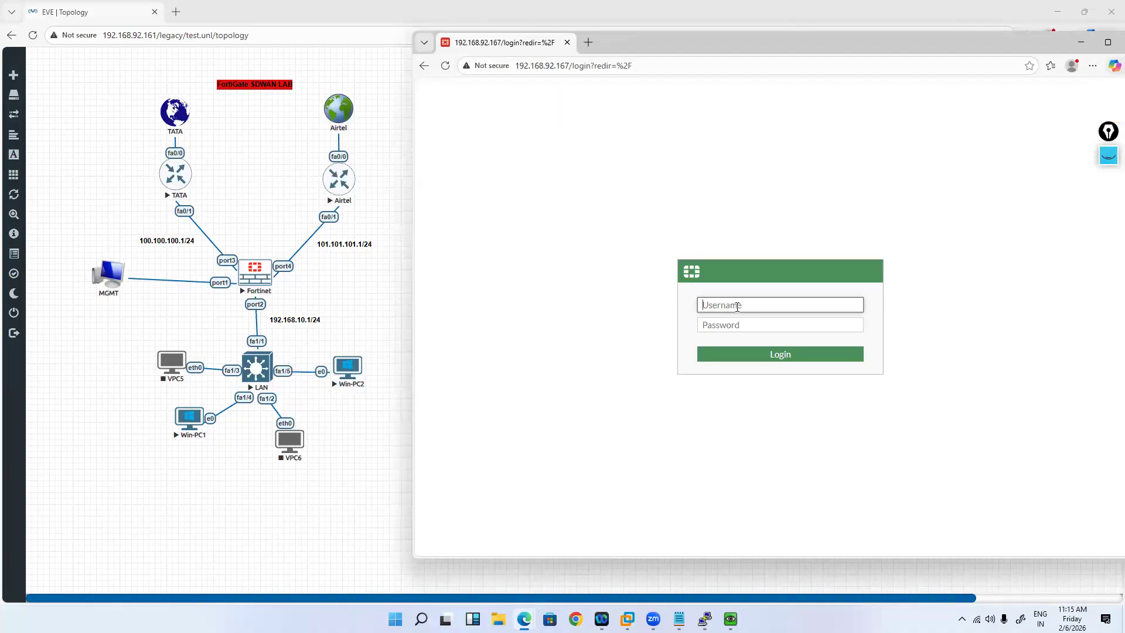
Step: Log in to the web GUI as admin and dismiss the What's New in FortiOS 7.0 video
{"action": "type", "text": "admin"}
{"action": "key", "text": "Tab"}
{"action": "type", "text": "12345"}
{"action": "key", "text": "Return"}
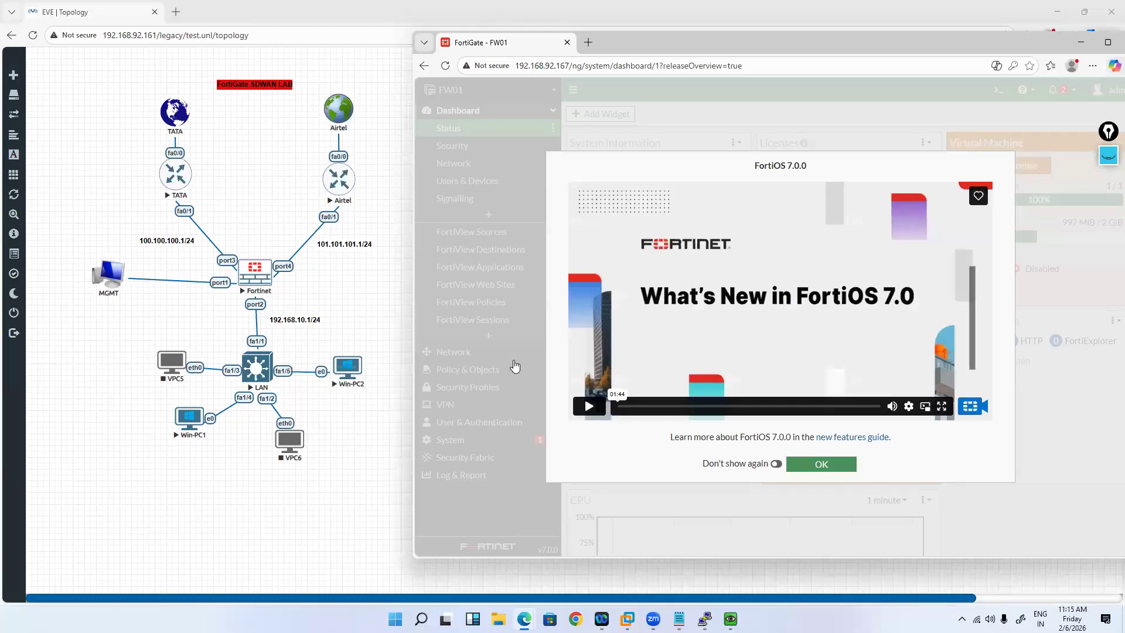
{"action": "left_click", "coordinate": [477, 157]}
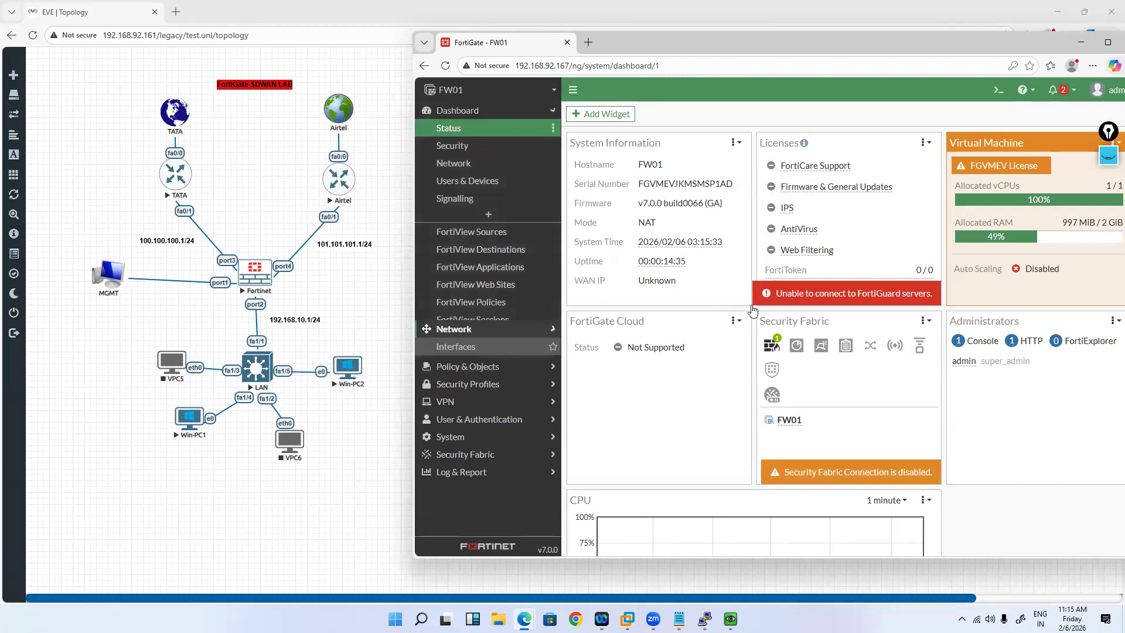
Step: Set port1's alias to MGMT and accept the connected-interface warning
{"action": "double_click", "coordinate": [684, 297]}
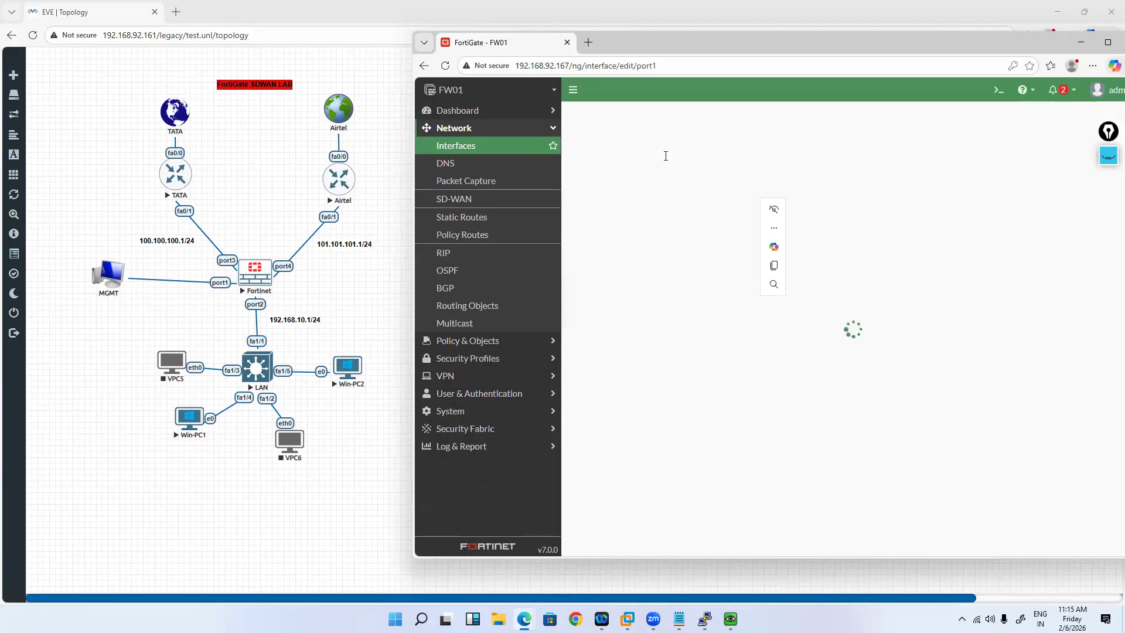
{"action": "left_click", "coordinate": [666, 155]}
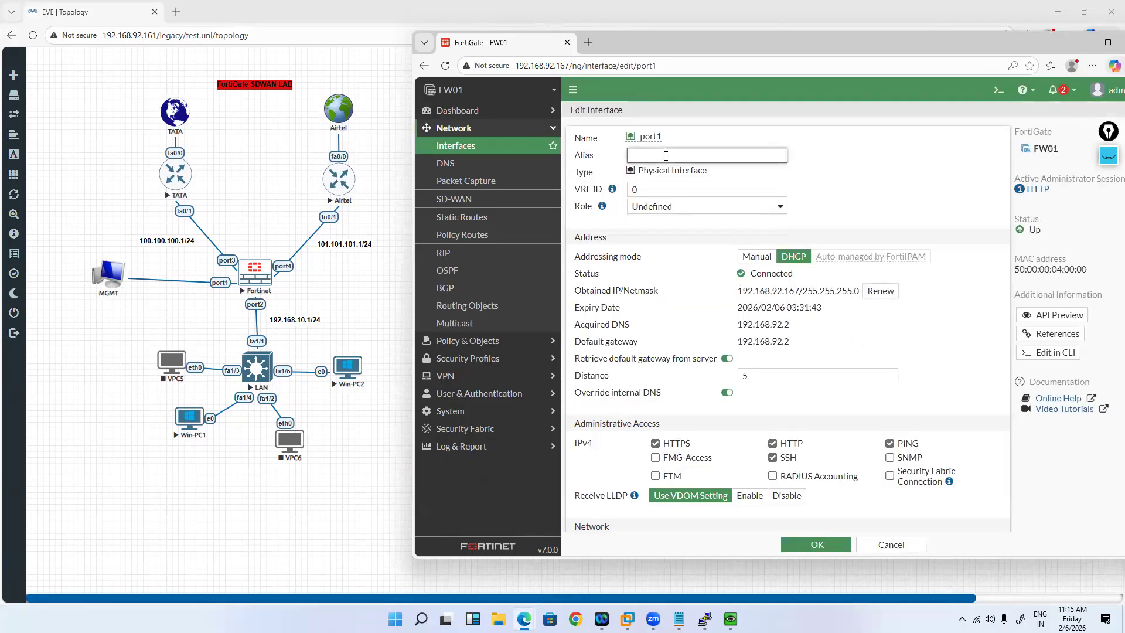
{"action": "type", "text": "MGMT"}
{"action": "key", "text": "Return"}
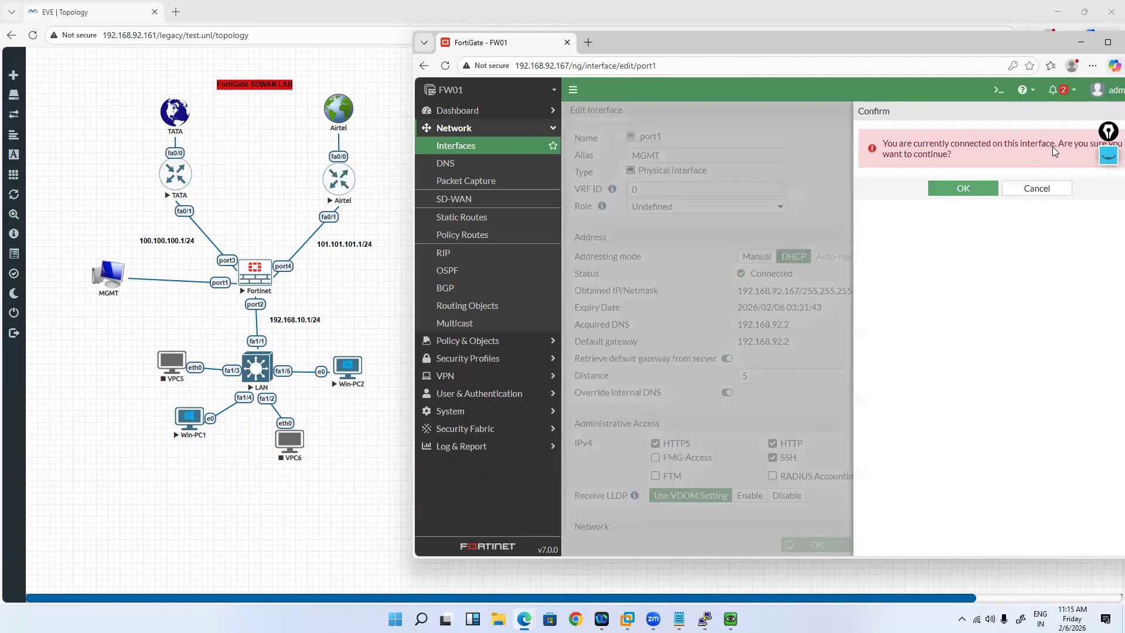
{"action": "left_click", "coordinate": [960, 202]}
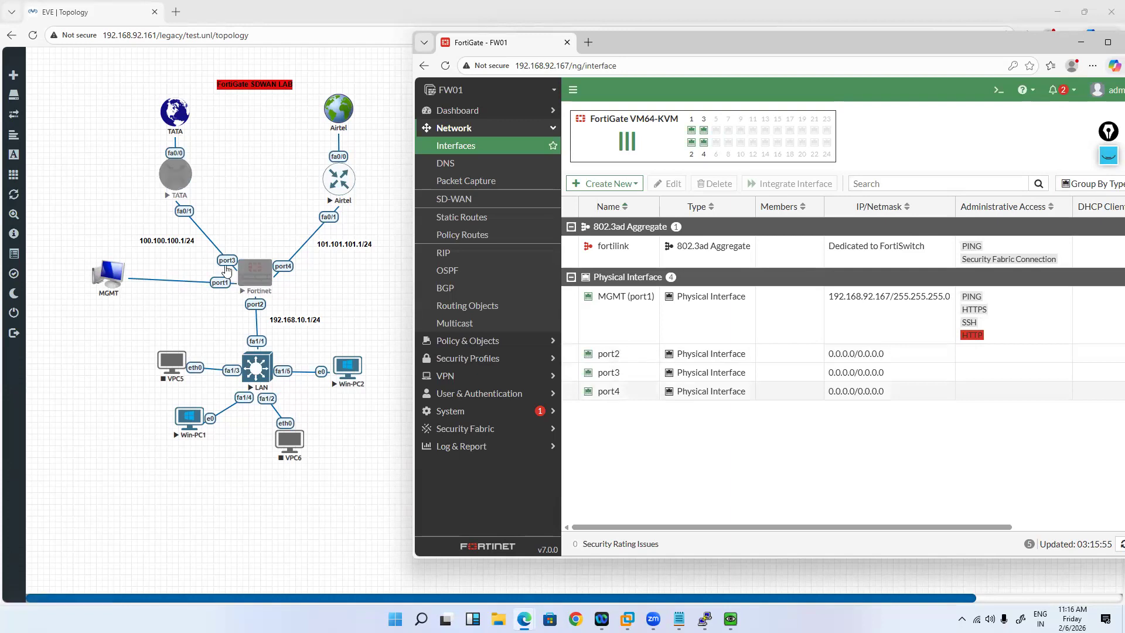
Step: Give port3 the alias TATA-ISP and the address 100.100.100.2/24
{"action": "double_click", "coordinate": [640, 376]}
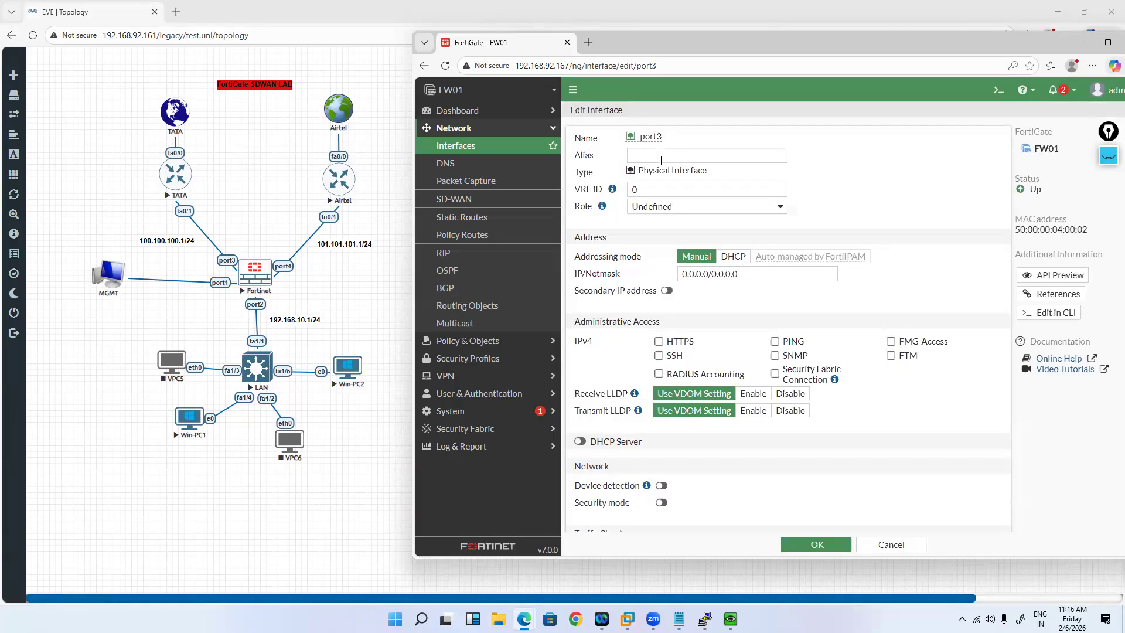
{"action": "left_click", "coordinate": [661, 156]}
{"action": "type", "text": "TATA"}
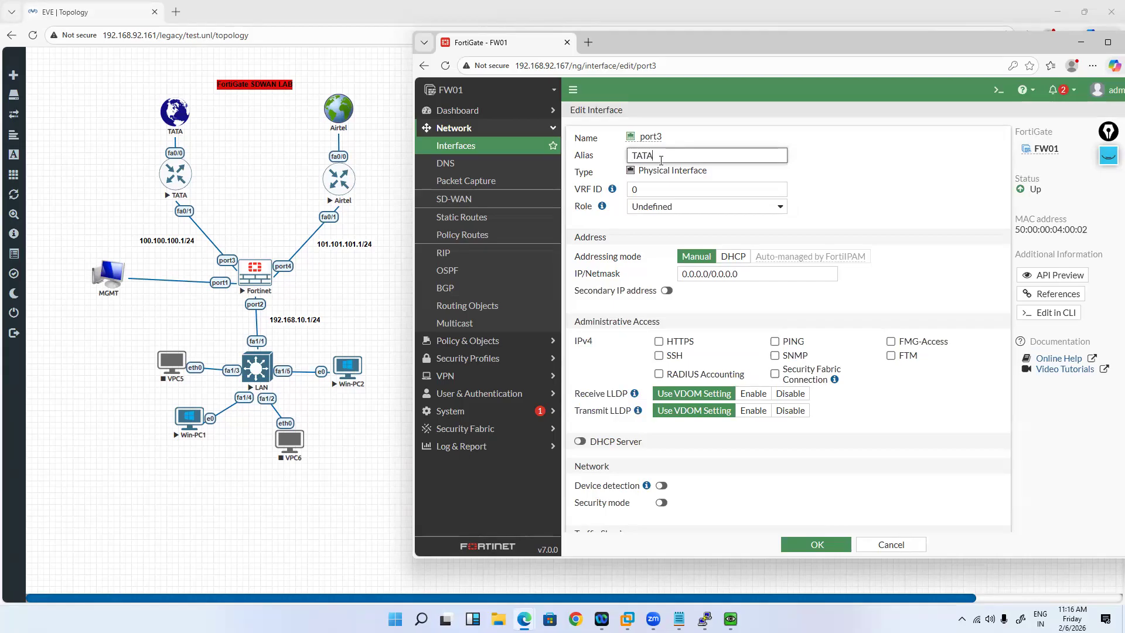
{"action": "type", "text": "-ISP"}
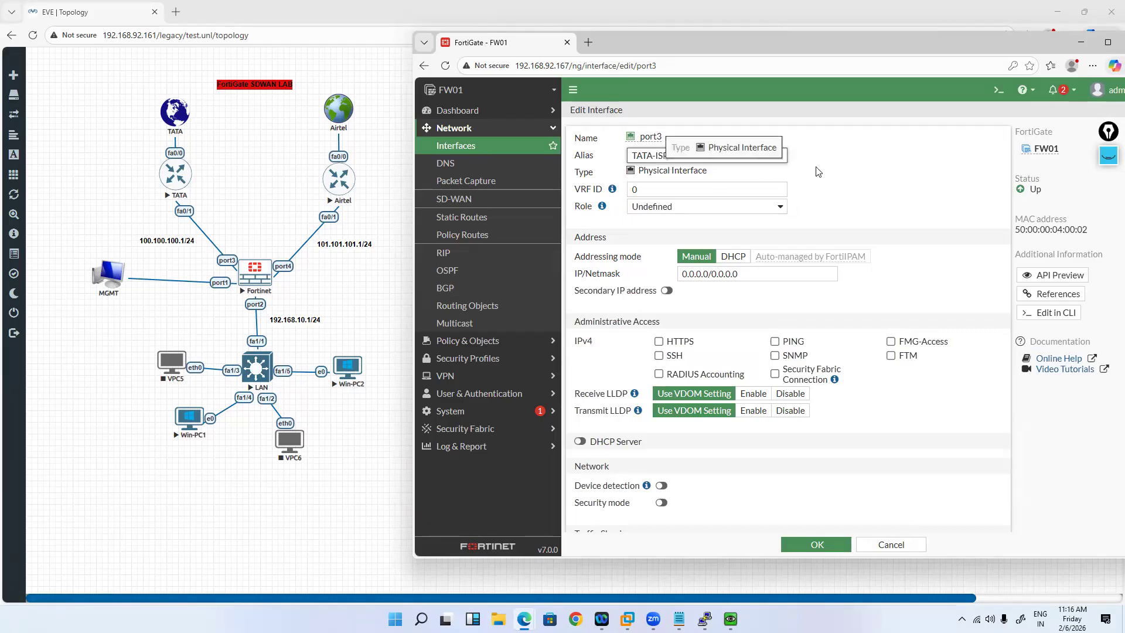
{"action": "left_click", "coordinate": [839, 167]}
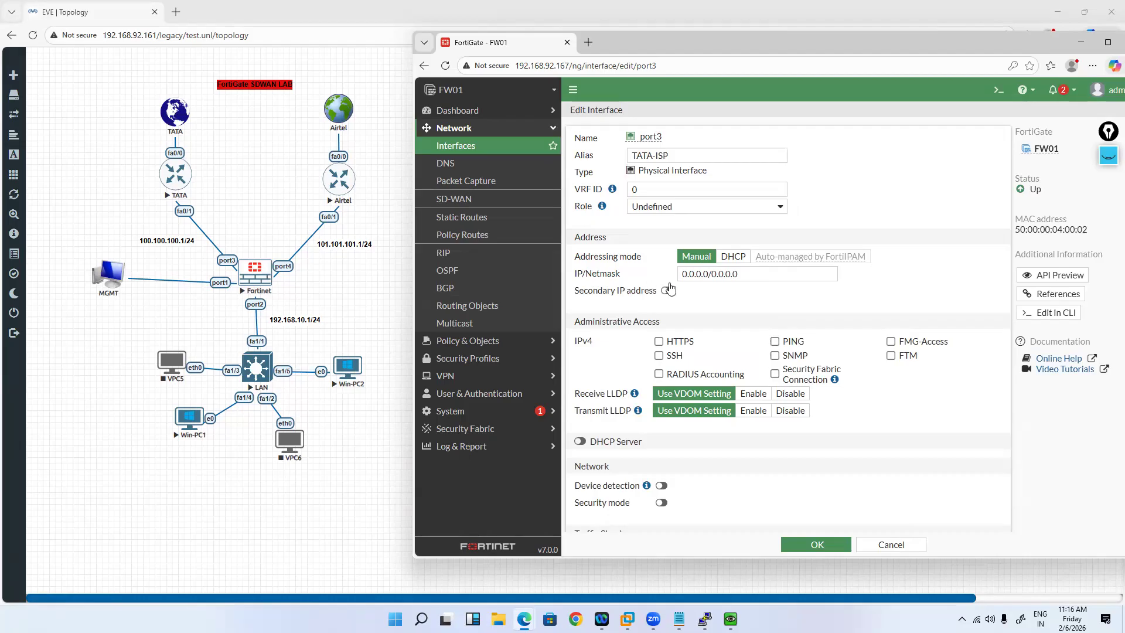
{"action": "left_click", "coordinate": [788, 273]}
{"action": "key", "text": "ctrl+a"}
{"action": "type", "text": "100.100"}
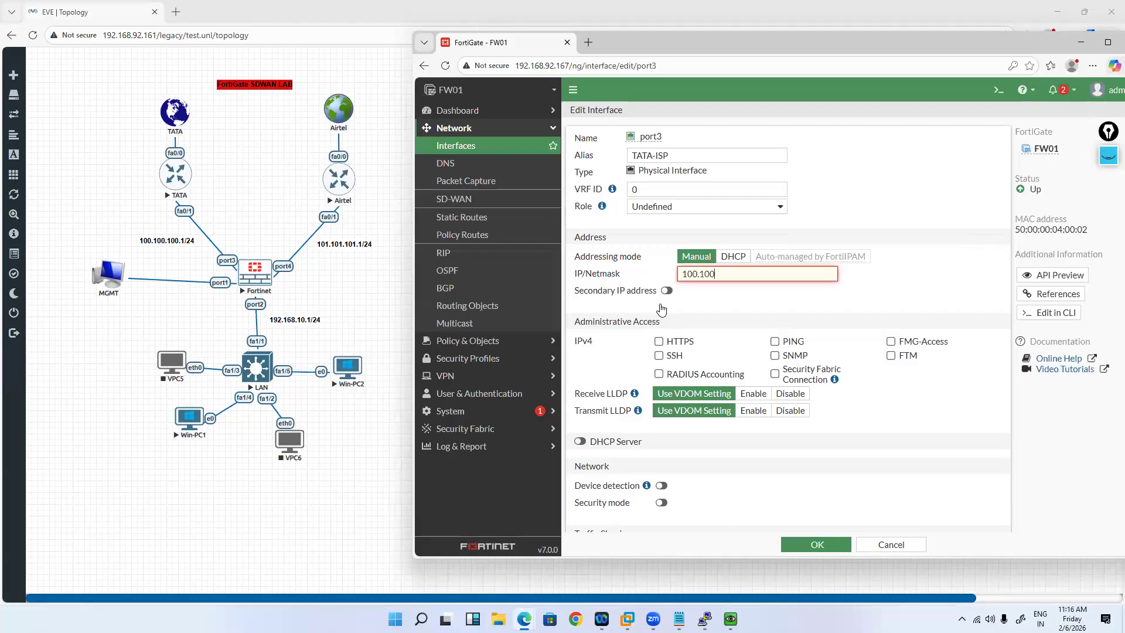
{"action": "type", "text": ".100.2/24"}
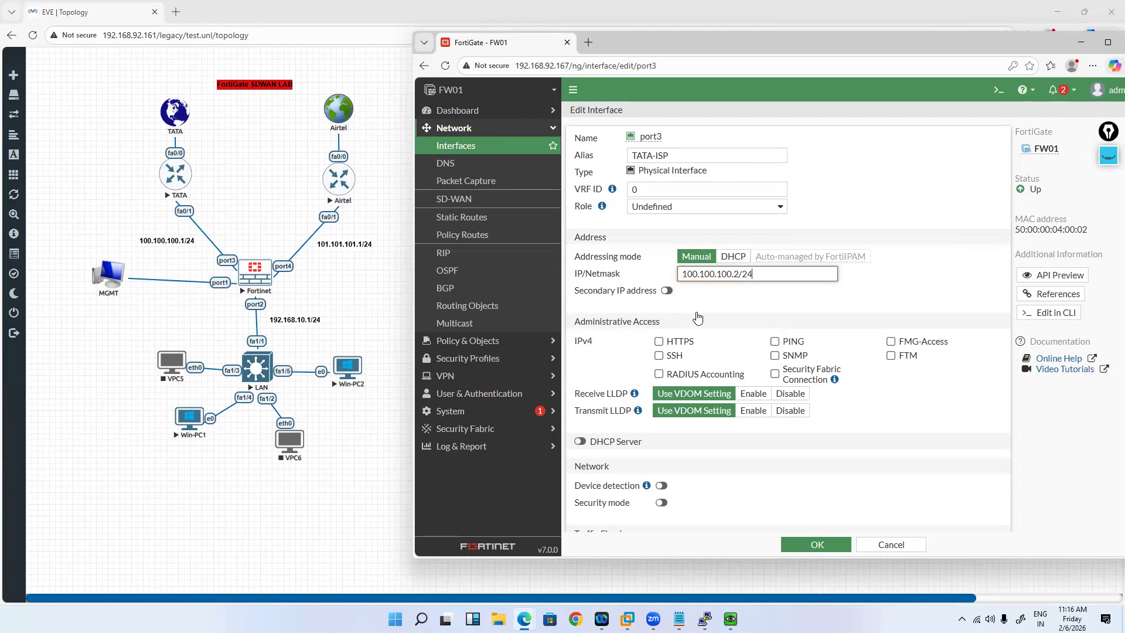
Step: Allow HTTPS, PING and SSH on port3, set its role to WAN, and save
{"action": "left_click", "coordinate": [658, 341]}
{"action": "left_click", "coordinate": [775, 341]}
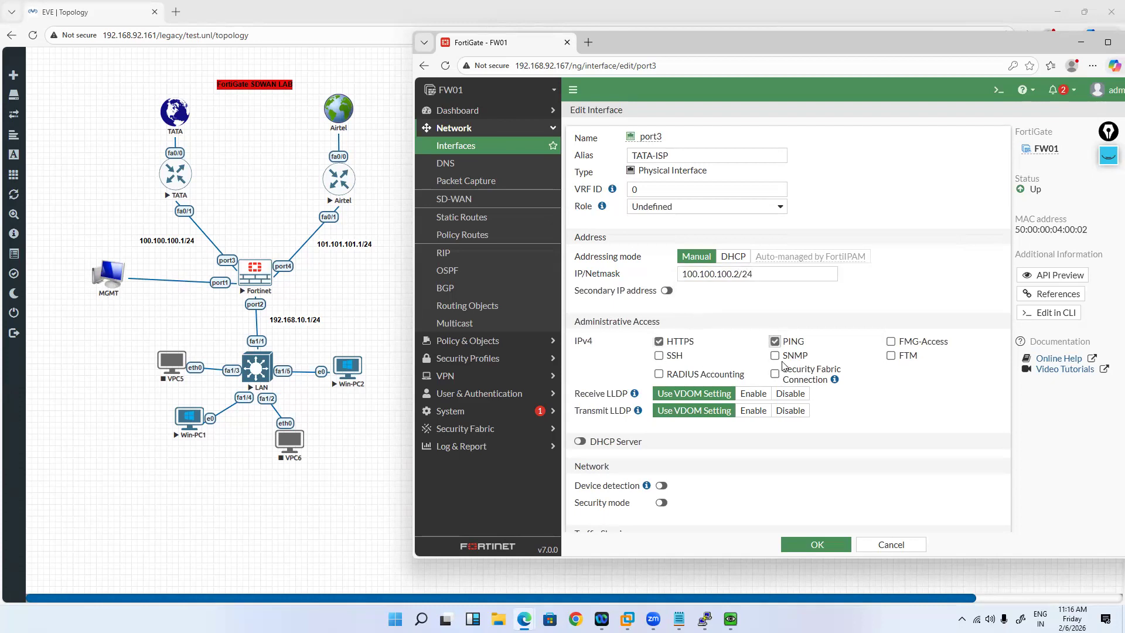
{"action": "left_click", "coordinate": [658, 355]}
{"action": "scroll", "coordinate": [622, 361], "scroll_direction": "down", "scroll_amount": 3}
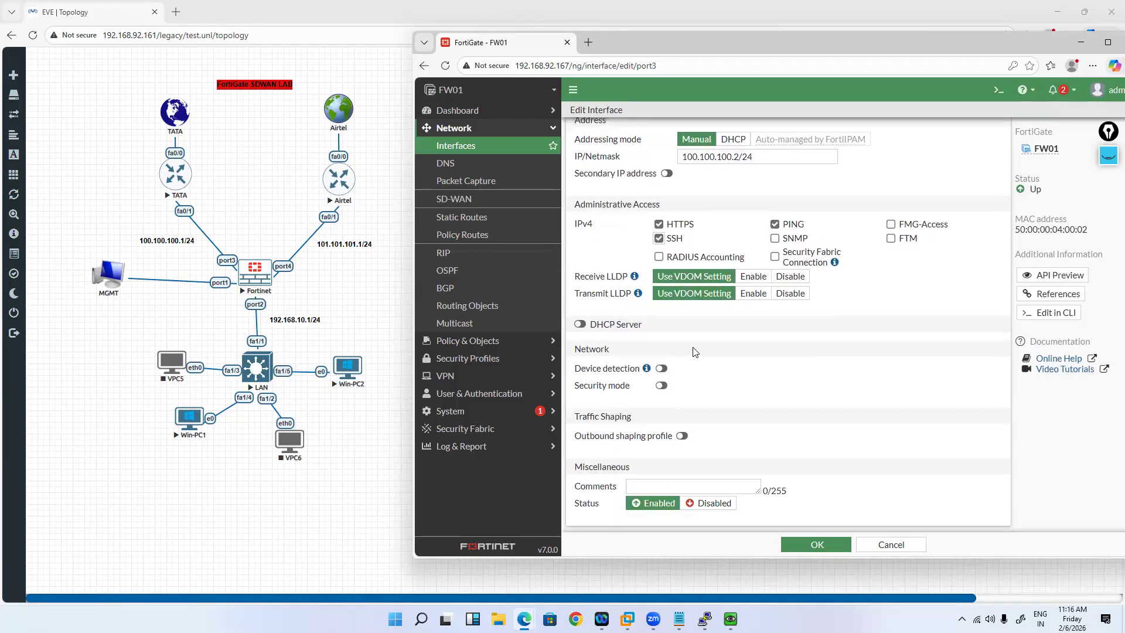
{"action": "scroll", "coordinate": [693, 319], "scroll_direction": "up", "scroll_amount": 3}
{"action": "left_click", "coordinate": [665, 206]}
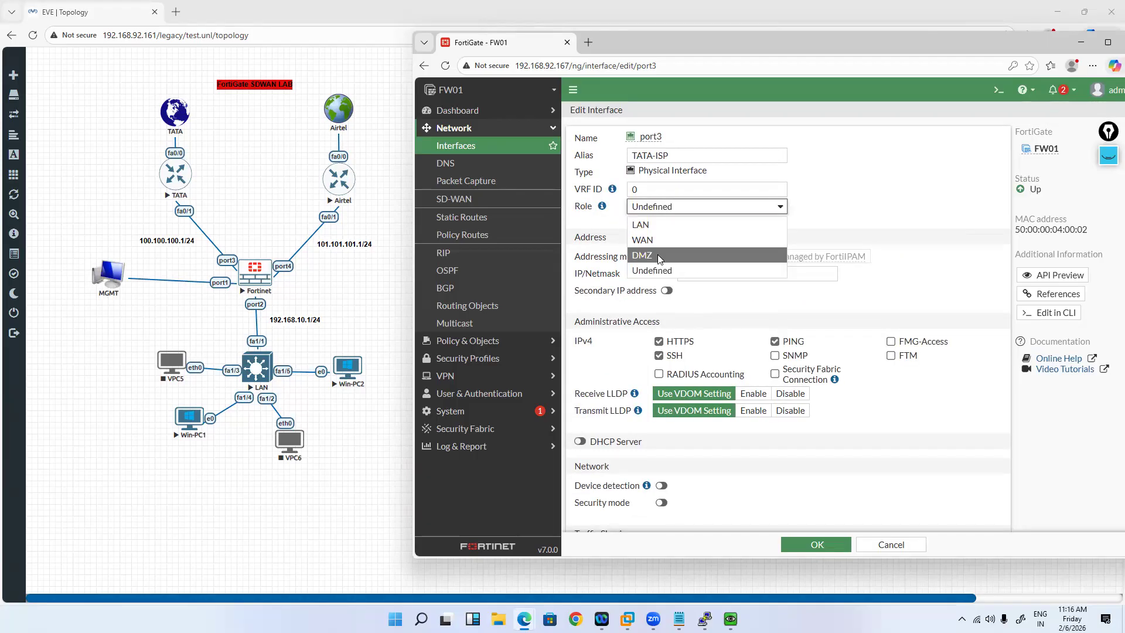
{"action": "left_click", "coordinate": [648, 213]}
{"action": "left_click", "coordinate": [655, 240]}
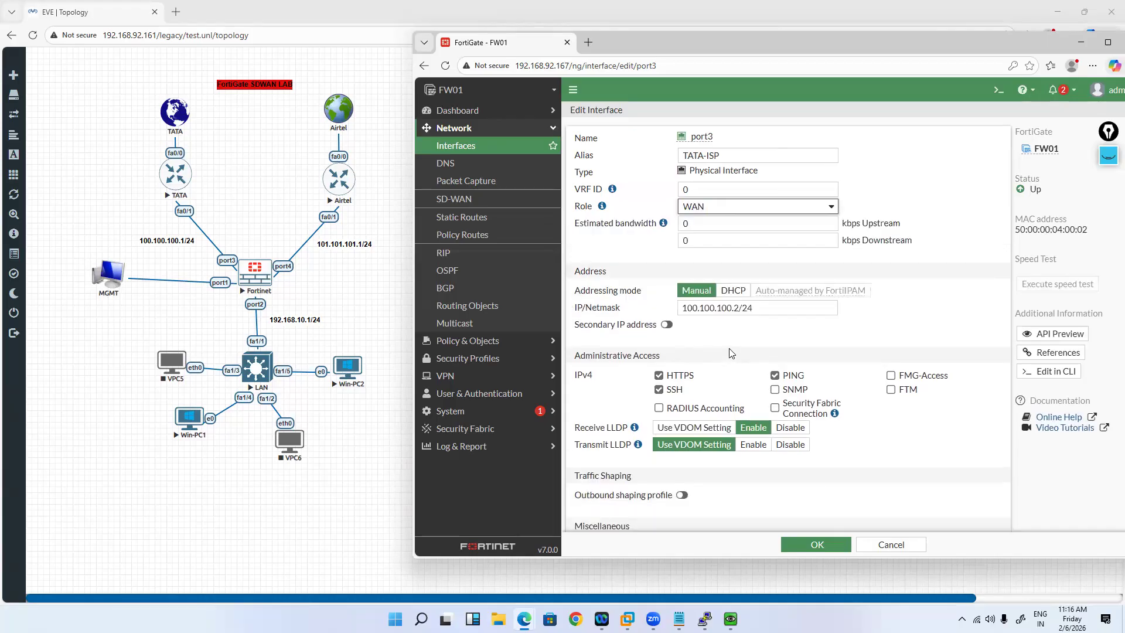
{"action": "scroll", "coordinate": [730, 352], "scroll_direction": "down", "scroll_amount": 2}
{"action": "left_click", "coordinate": [828, 544]}
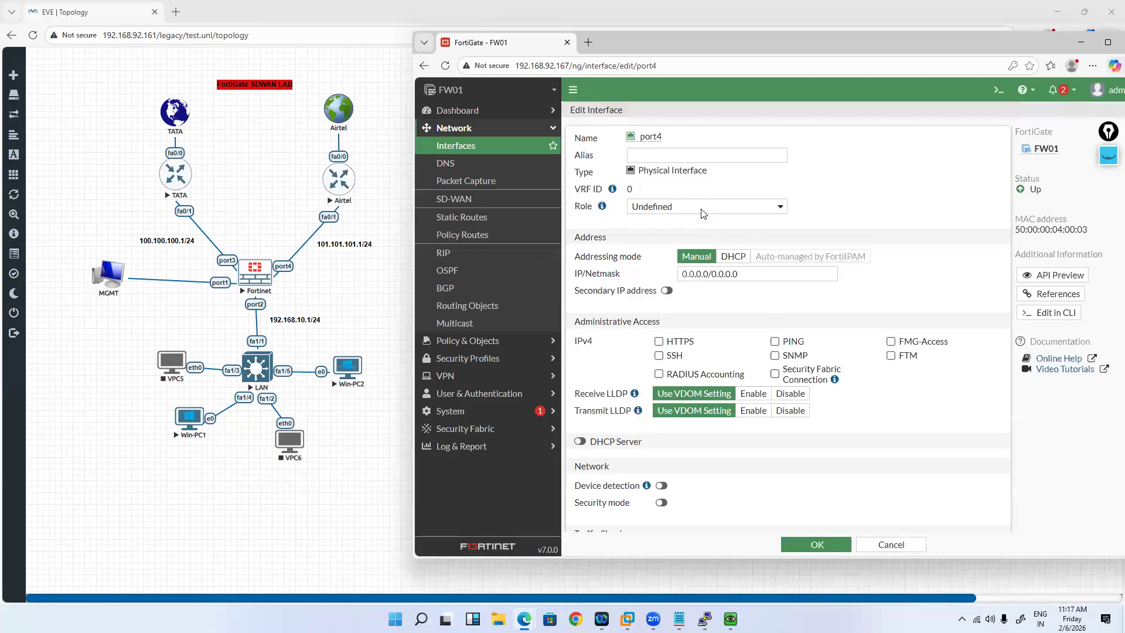
Step: Set port4 to Airtel-ISP, 101.101.101.2/24, PING-only access and WAN role, then save
{"action": "type", "text": "A"}
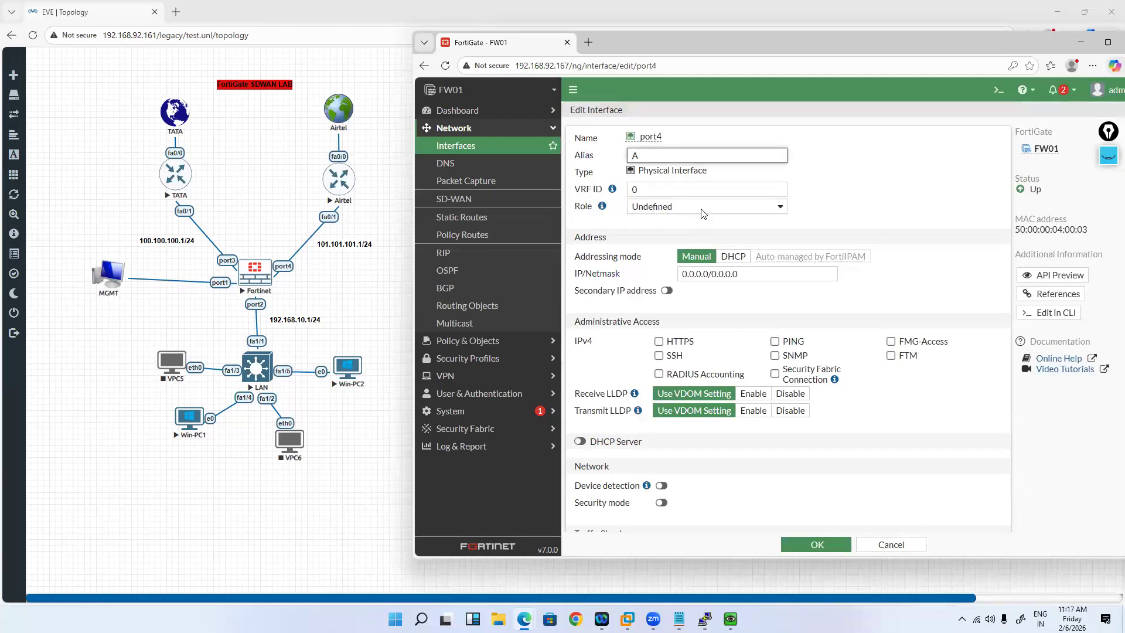
{"action": "type", "text": "irtel-ISP"}
{"action": "left_click_drag", "start_coordinate": [744, 274], "coordinate": [648, 282]}
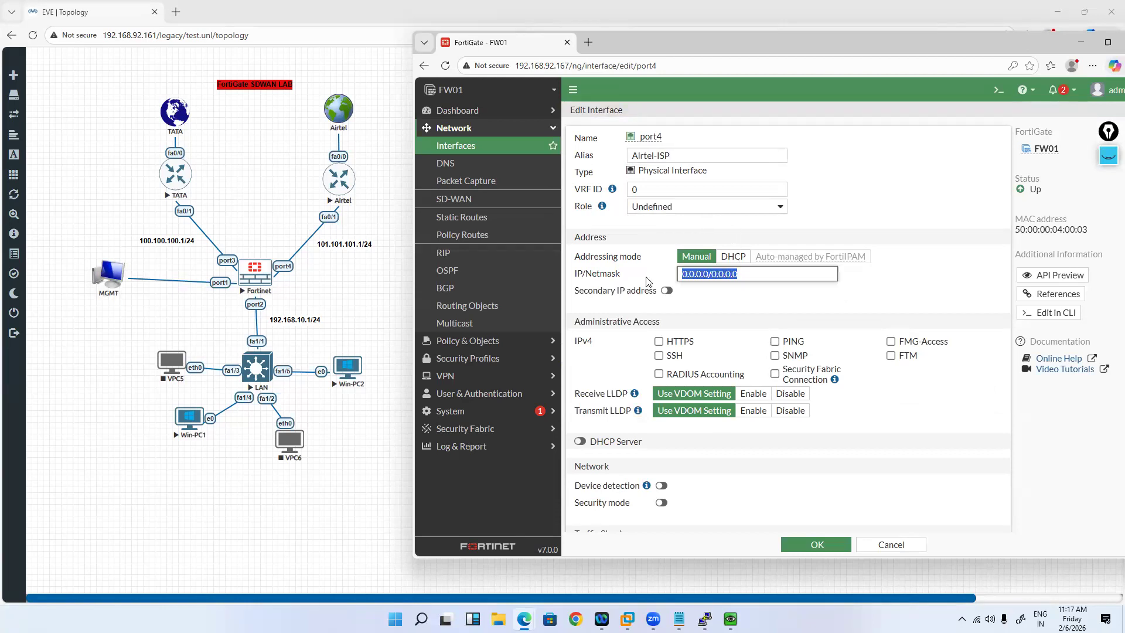
{"action": "type", "text": "101.101"}
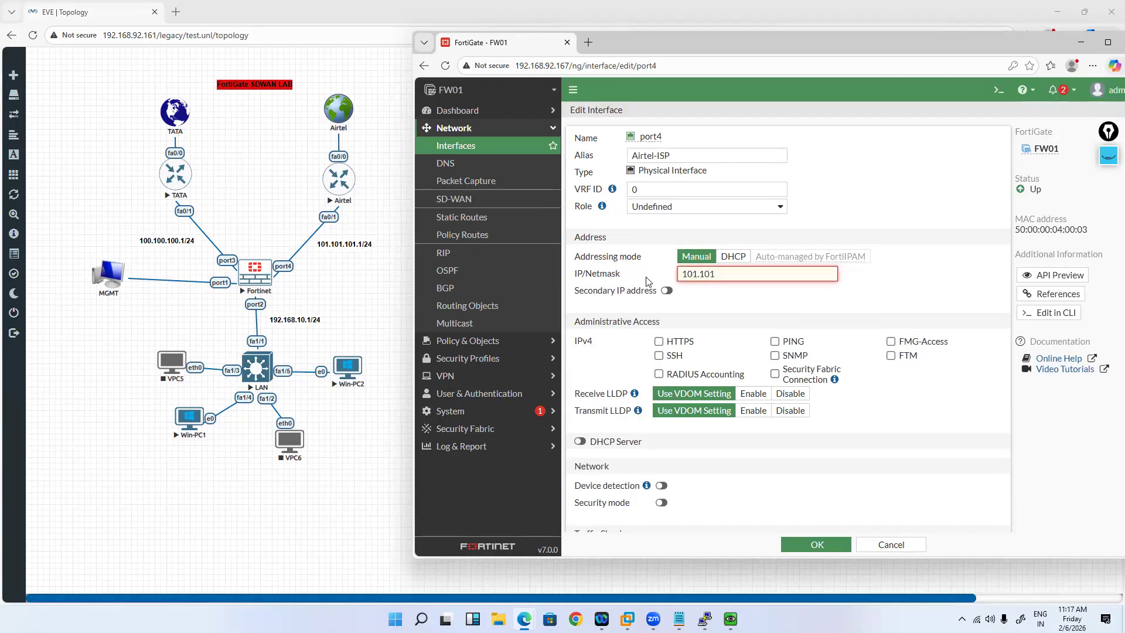
{"action": "type", "text": ".101.2/24"}
{"action": "left_click", "coordinate": [658, 356]}
{"action": "left_click", "coordinate": [774, 342]}
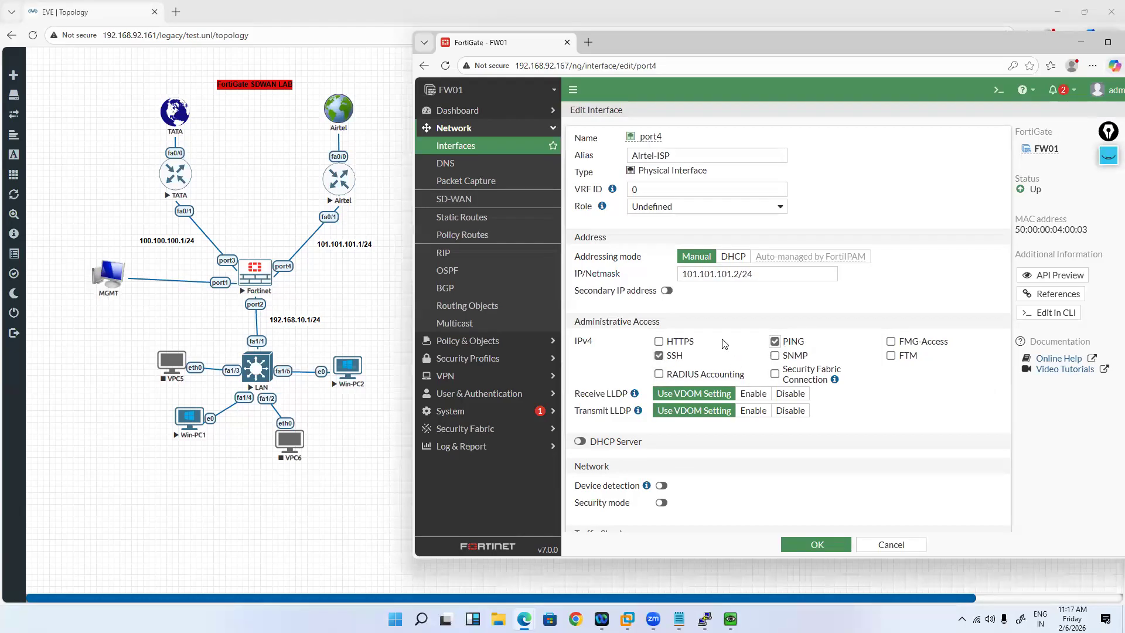
{"action": "left_click", "coordinate": [659, 355]}
{"action": "scroll", "coordinate": [664, 267], "scroll_direction": "down", "scroll_amount": 1}
{"action": "scroll", "coordinate": [650, 250], "scroll_direction": "up", "scroll_amount": 1}
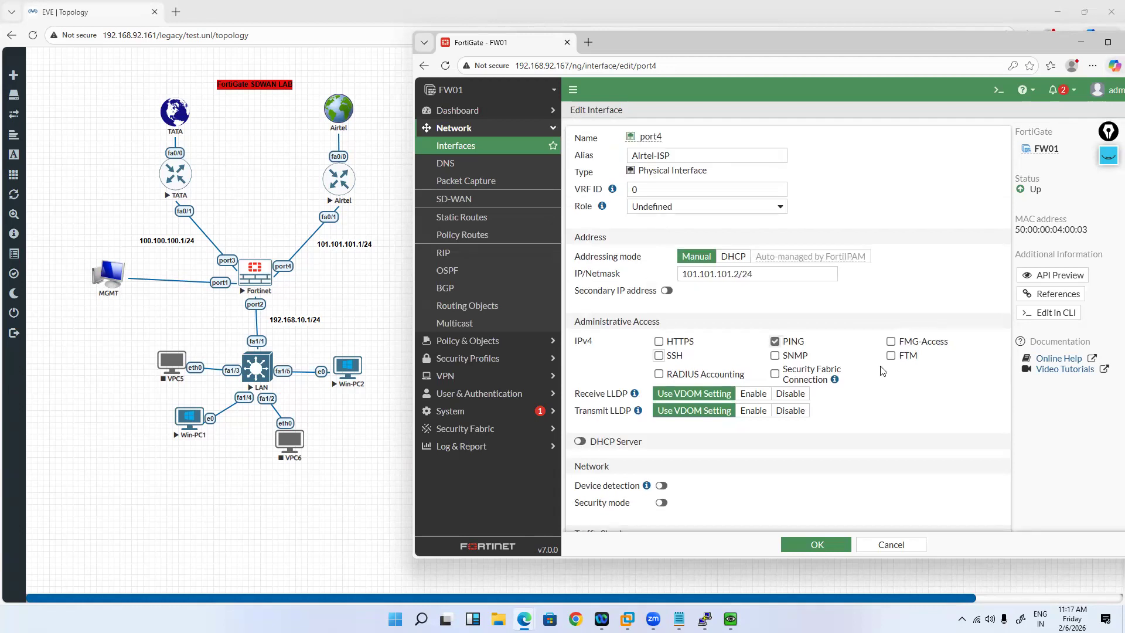
{"action": "left_click", "coordinate": [825, 538]}
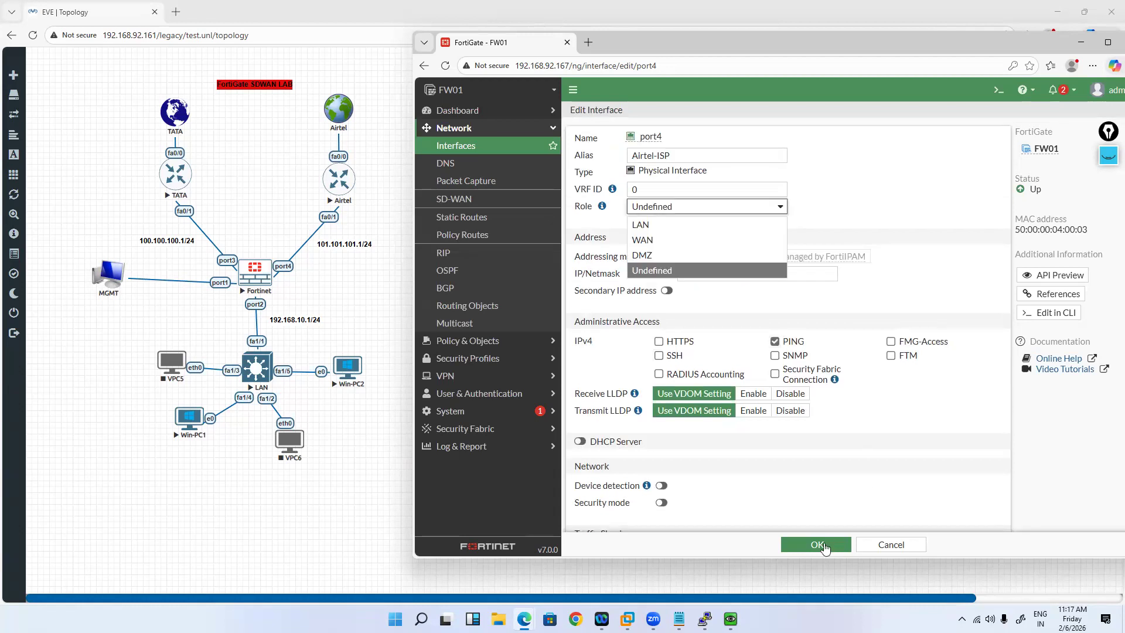
{"action": "left_click", "coordinate": [825, 548]}
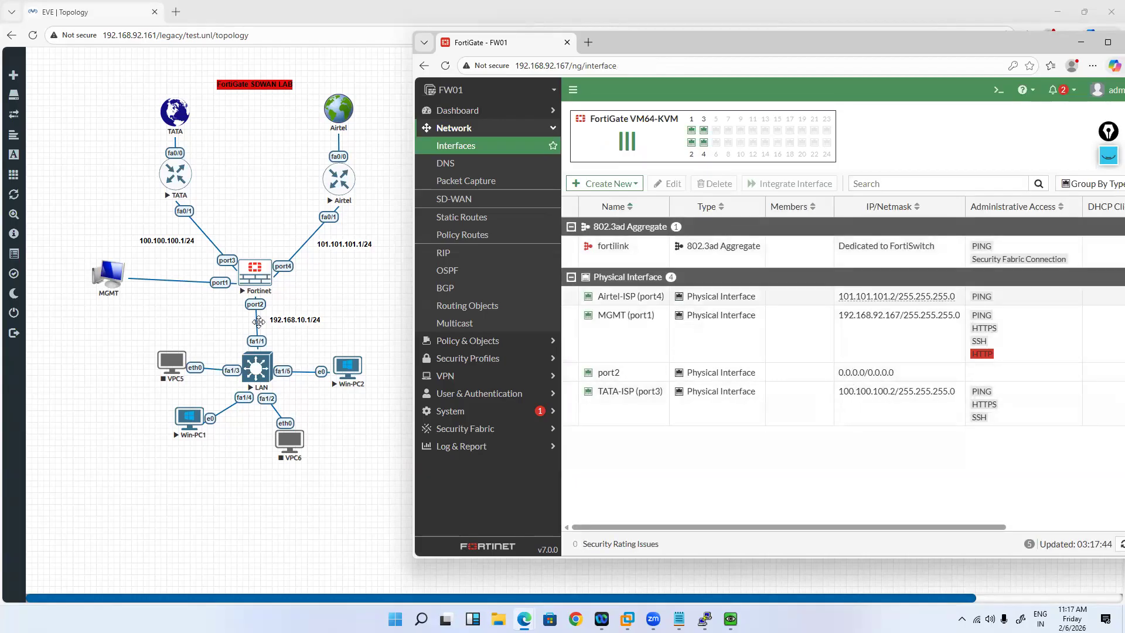
Step: Give port2 the alias LAN and the address 192.168.10.1/24
{"action": "left_click", "coordinate": [650, 372]}
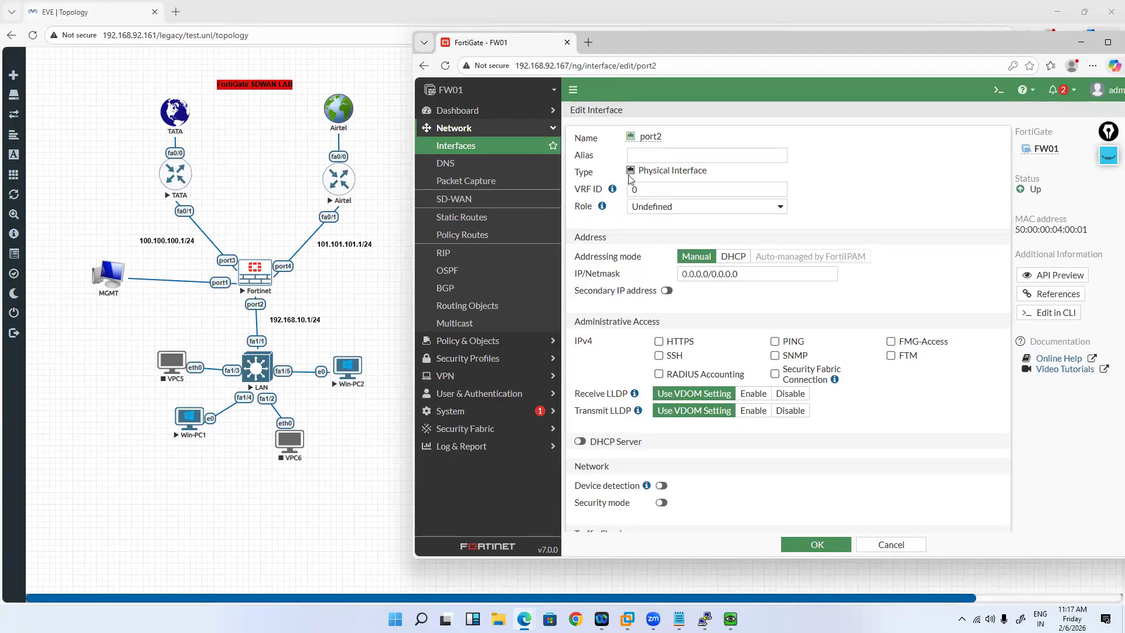
{"action": "type", "text": "LAN"}
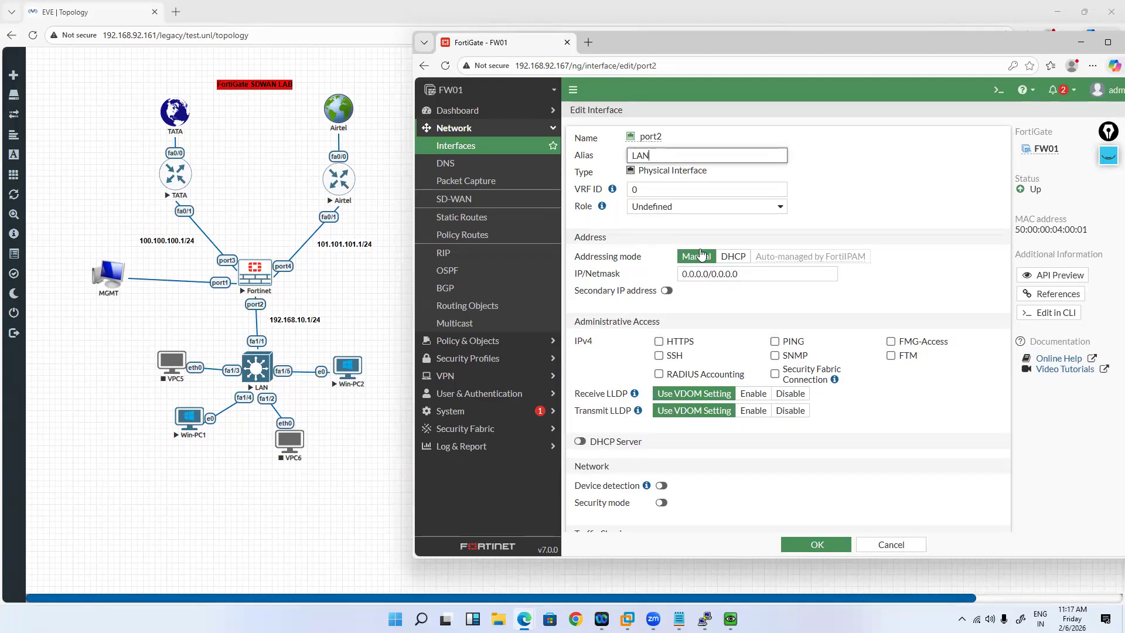
{"action": "left_click", "coordinate": [678, 210]}
{"action": "left_click", "coordinate": [743, 268]}
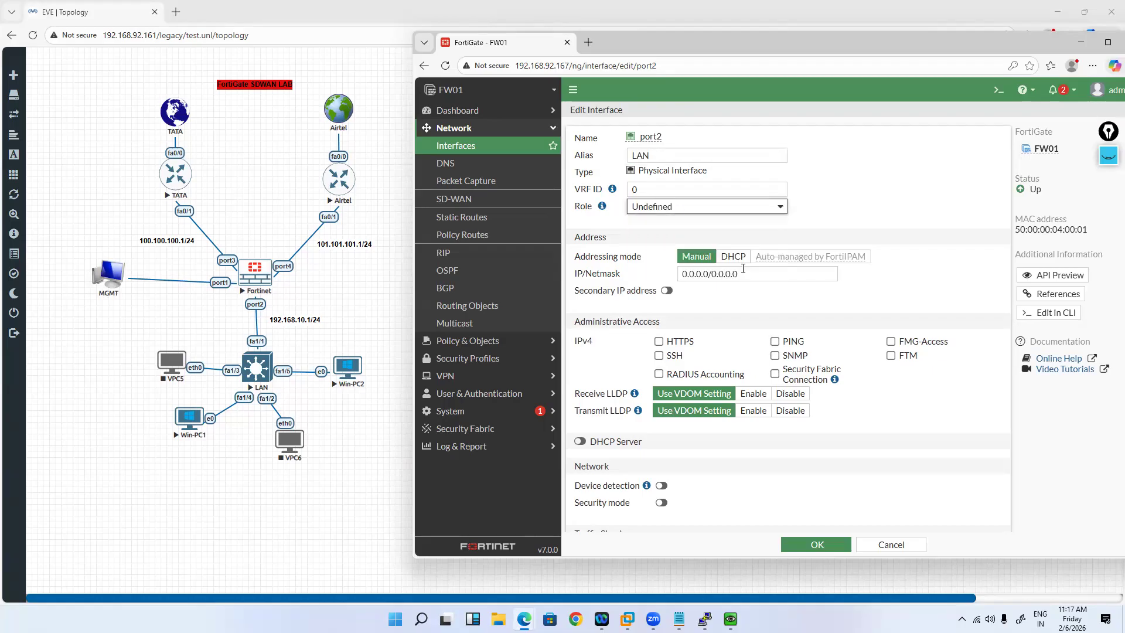
{"action": "left_click", "coordinate": [664, 272]}
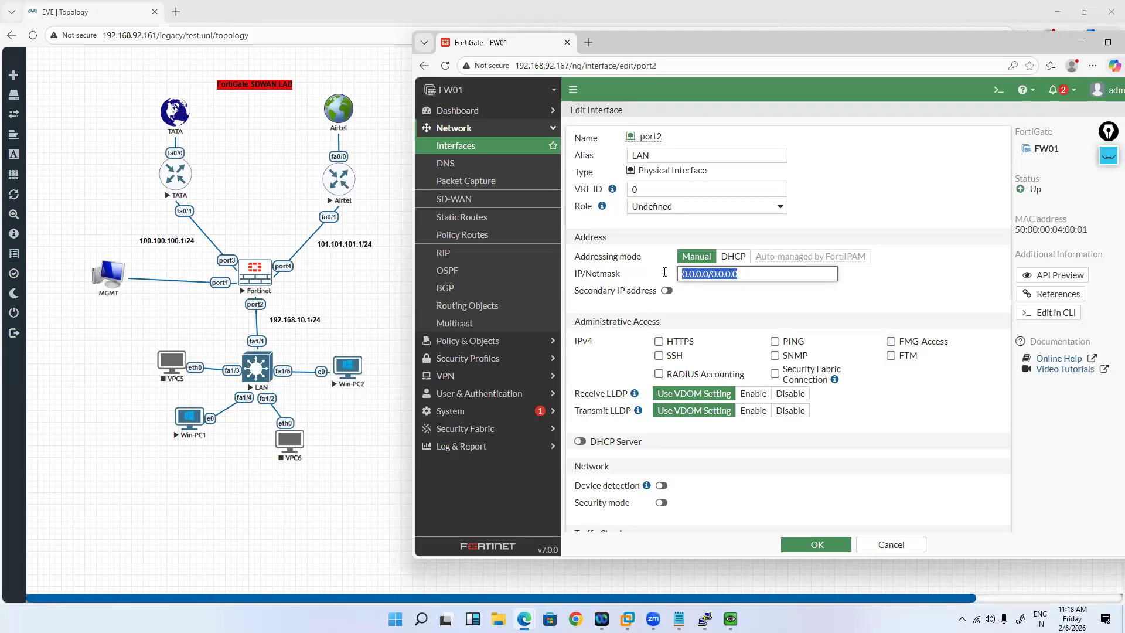
{"action": "type", "text": "192.168.10.1/24"}
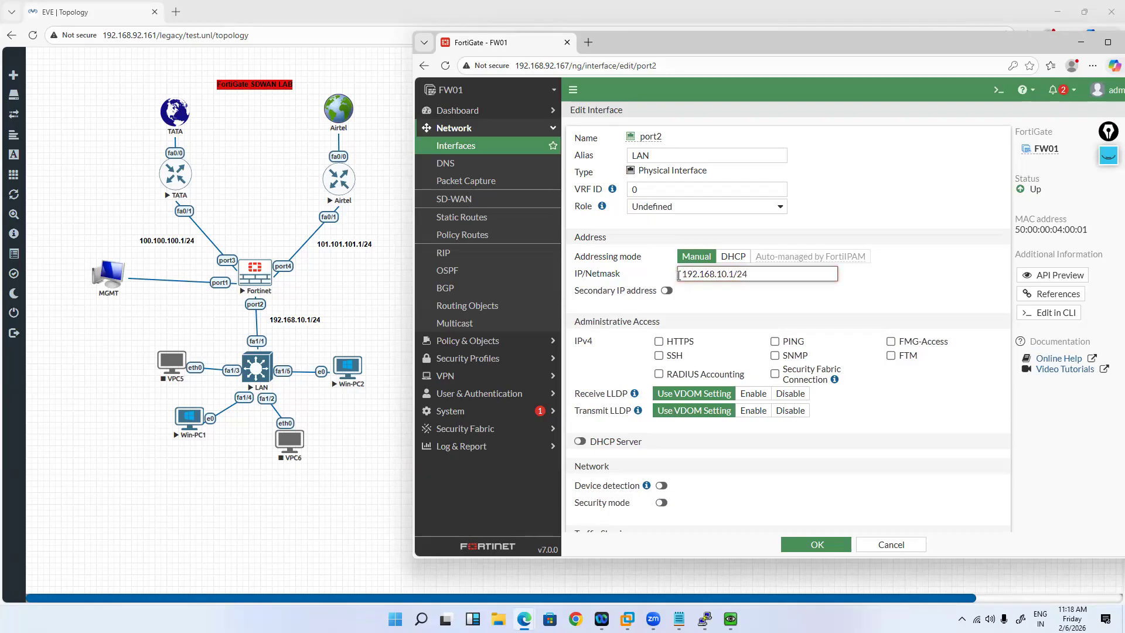
Step: Allow PING and SSH on port2, enable its DHCP server, and save
{"action": "left_click", "coordinate": [774, 341]}
{"action": "left_click", "coordinate": [658, 355]}
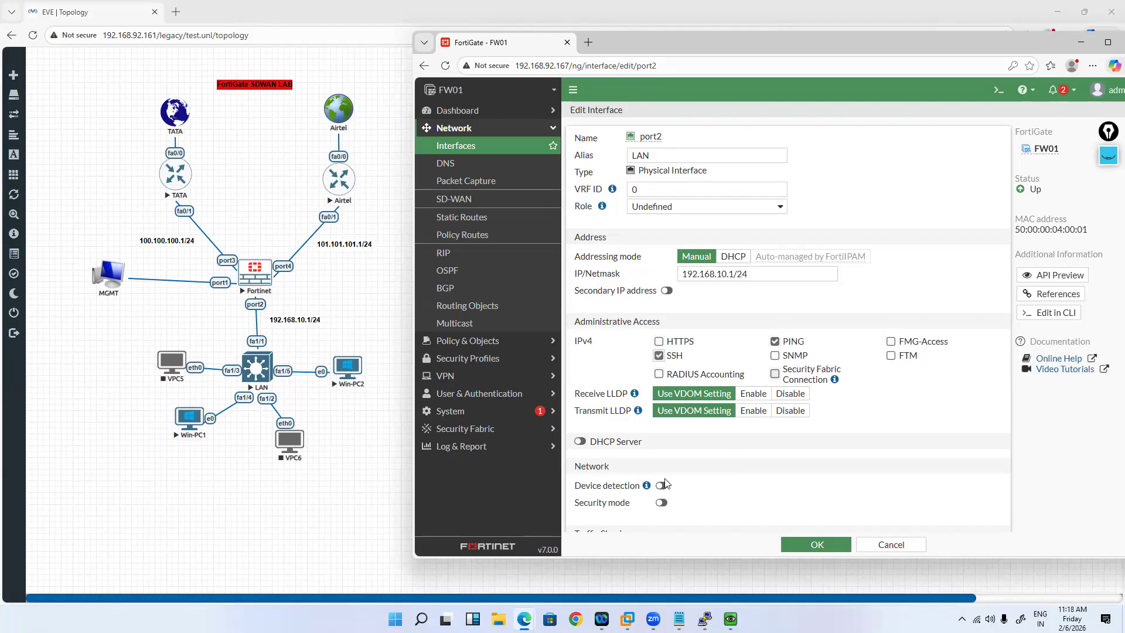
{"action": "left_click", "coordinate": [579, 441]}
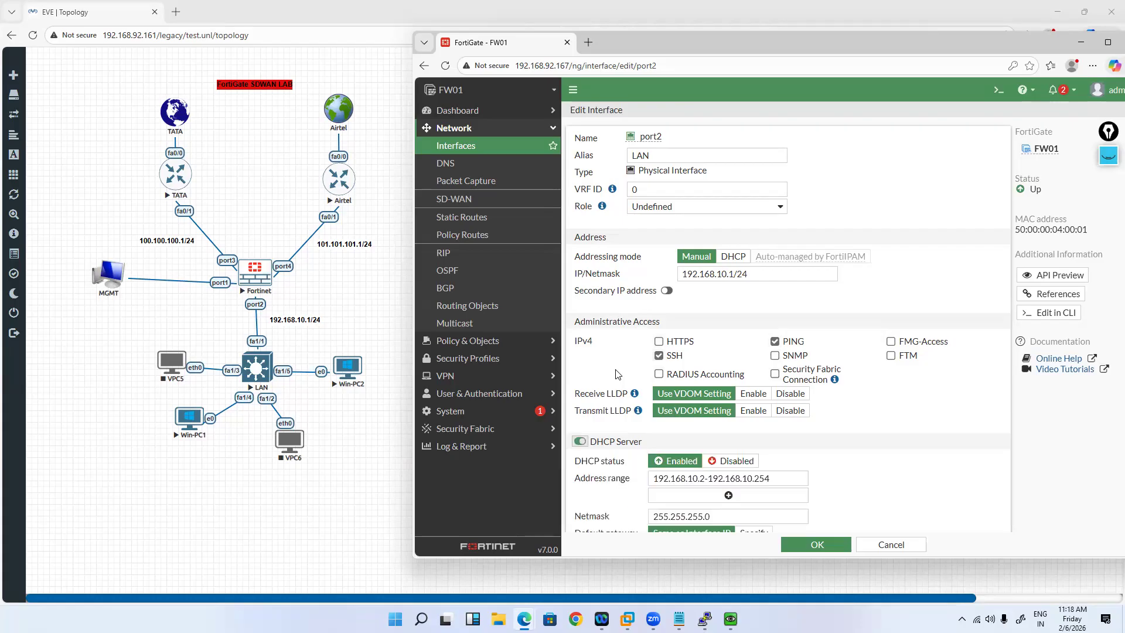
{"action": "scroll", "coordinate": [722, 335], "scroll_direction": "down", "scroll_amount": 1}
{"action": "scroll", "coordinate": [734, 319], "scroll_direction": "down", "scroll_amount": 1}
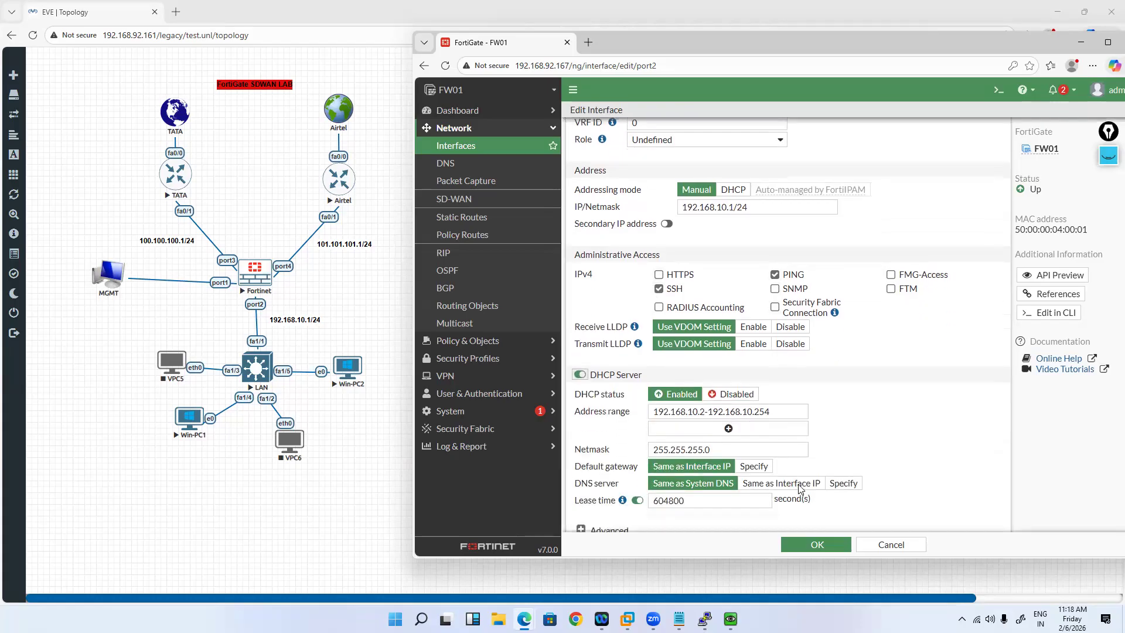
{"action": "scroll", "coordinate": [819, 549], "scroll_direction": "down", "scroll_amount": 3}
{"action": "left_click", "coordinate": [817, 544]}
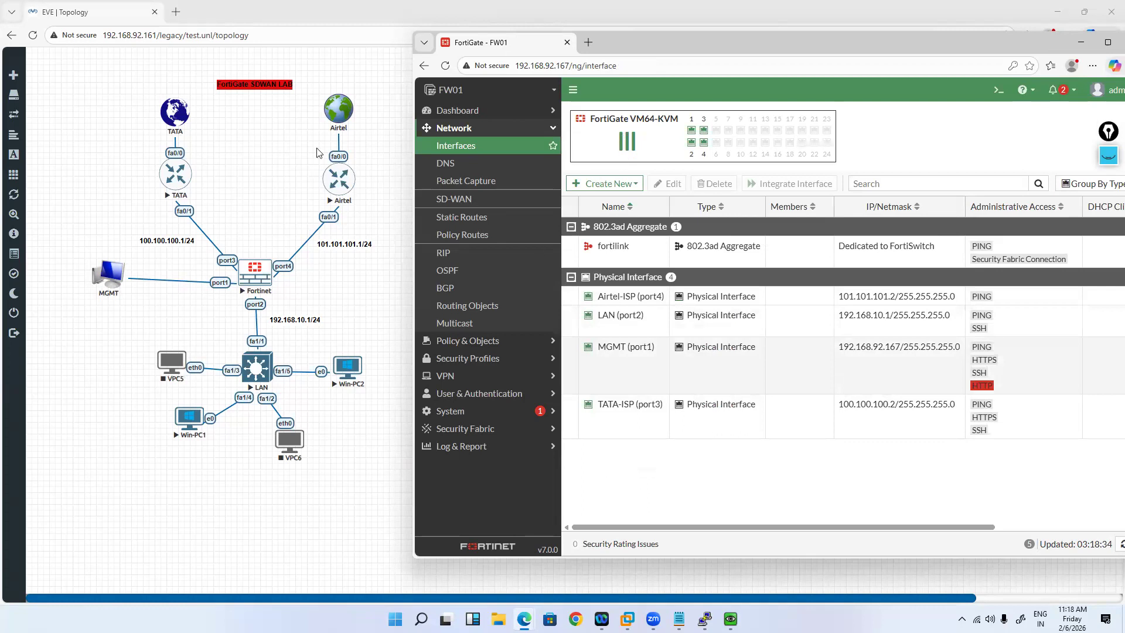
Step: Have VPC5 obtain an IP address with ip dhcp
{"action": "key", "text": "alt+Tab"}
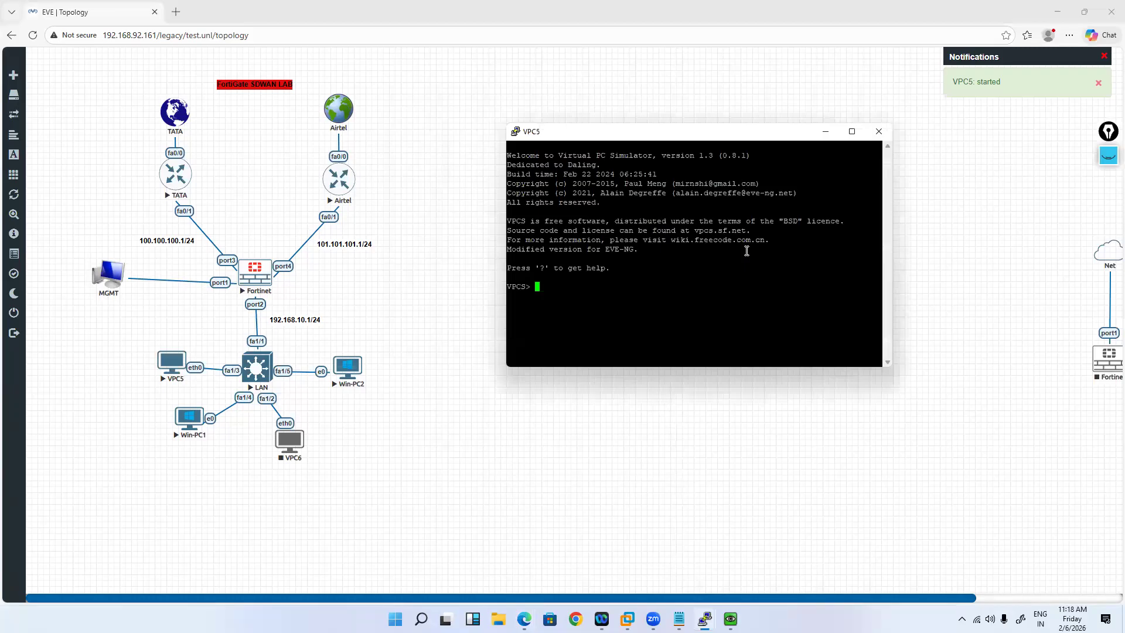
{"action": "type", "text": "ip dhcp"}
{"action": "key", "text": "Return"}
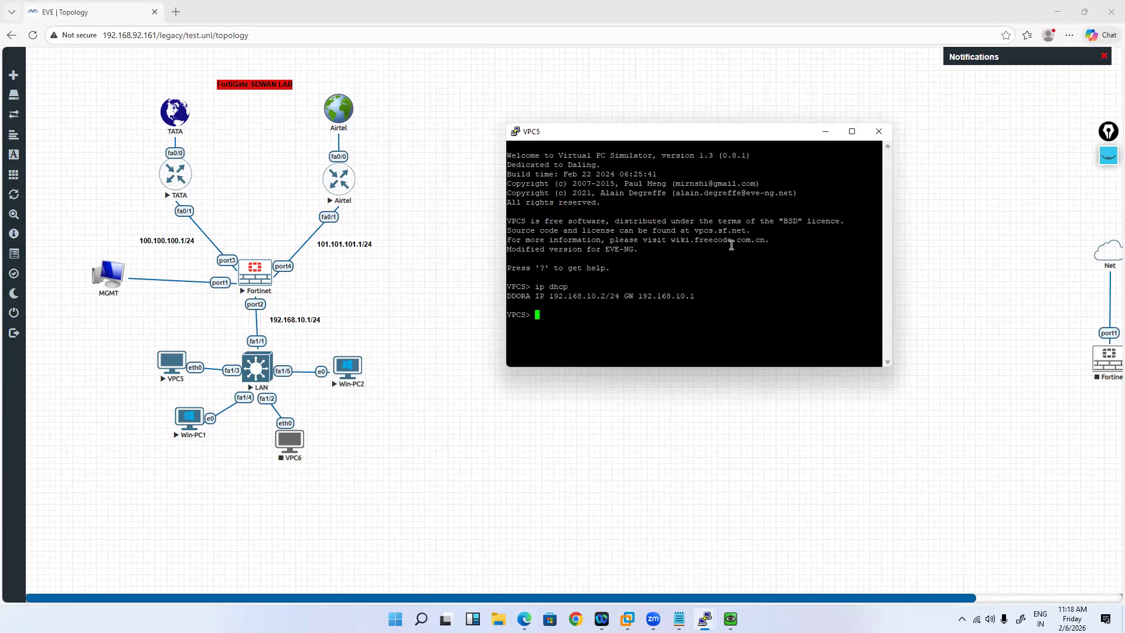
Step: Ping the 192.168.10.1 gateway from VPC5, then return to the FortiGate window
{"action": "type", "text": "ping 192.168.10.1"}
{"action": "key", "text": "Return"}
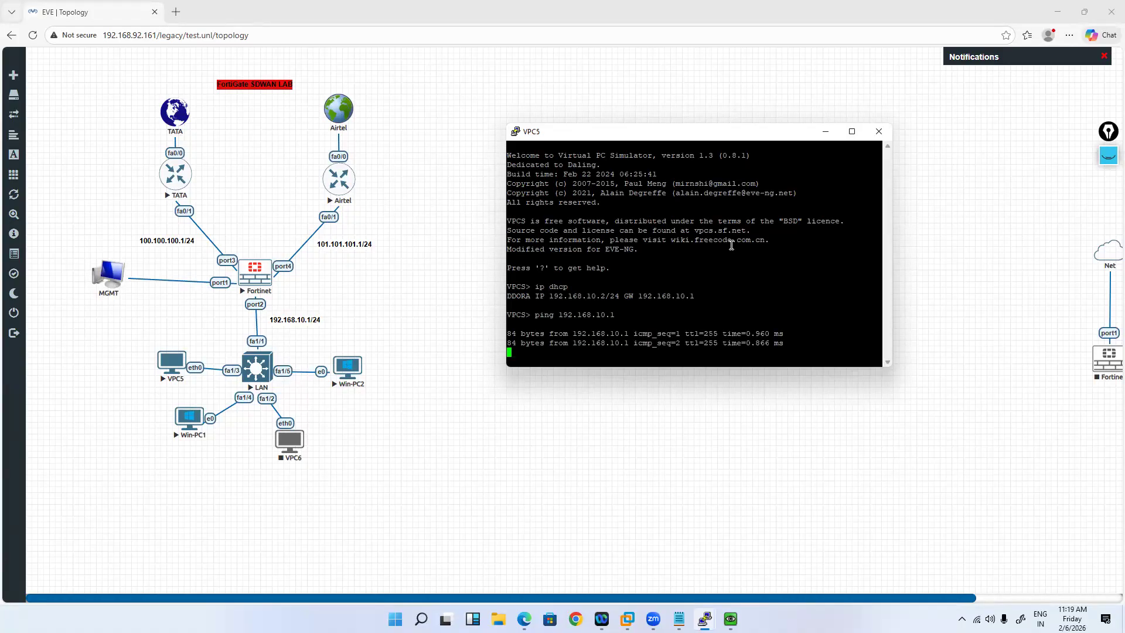
{"action": "key", "text": "ctrl+c"}
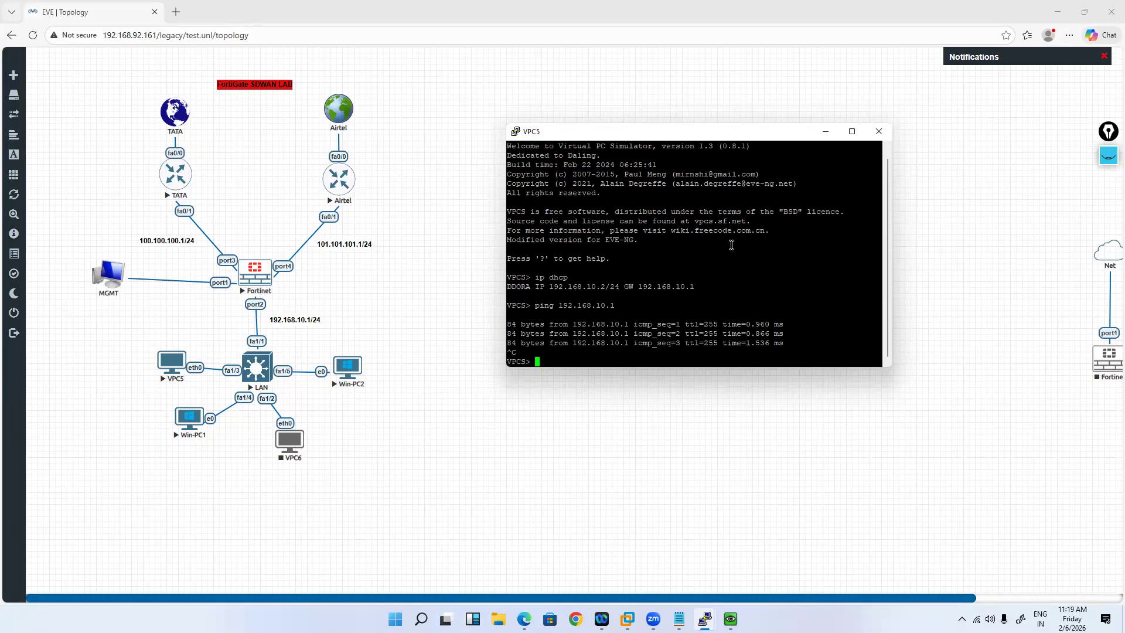
{"action": "key", "text": "Return"}
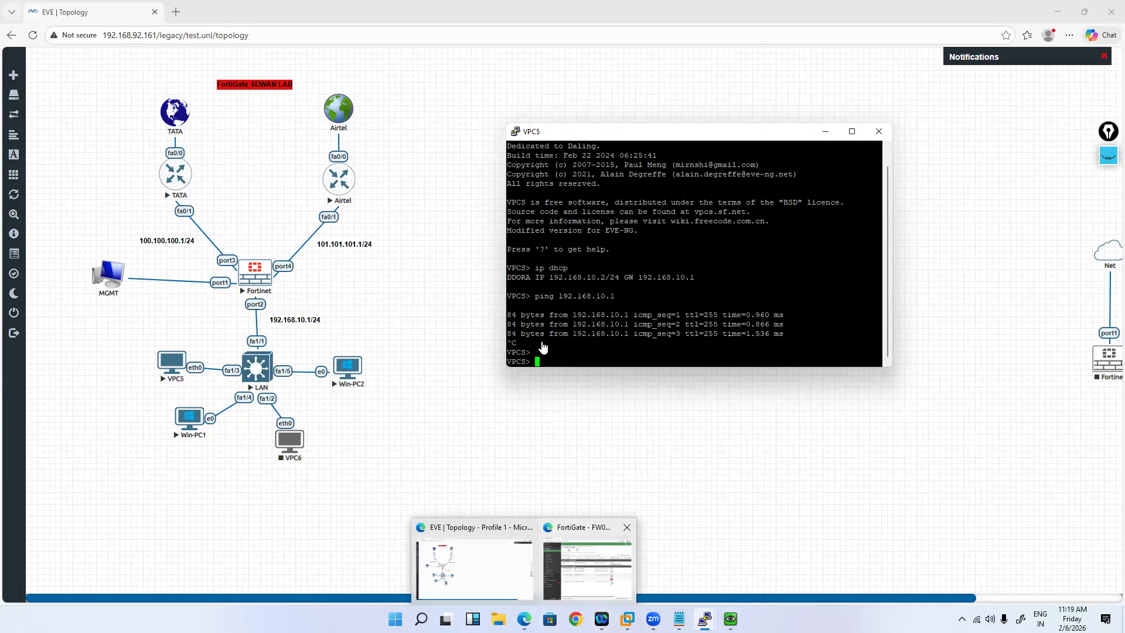
{"action": "left_click", "coordinate": [587, 568]}
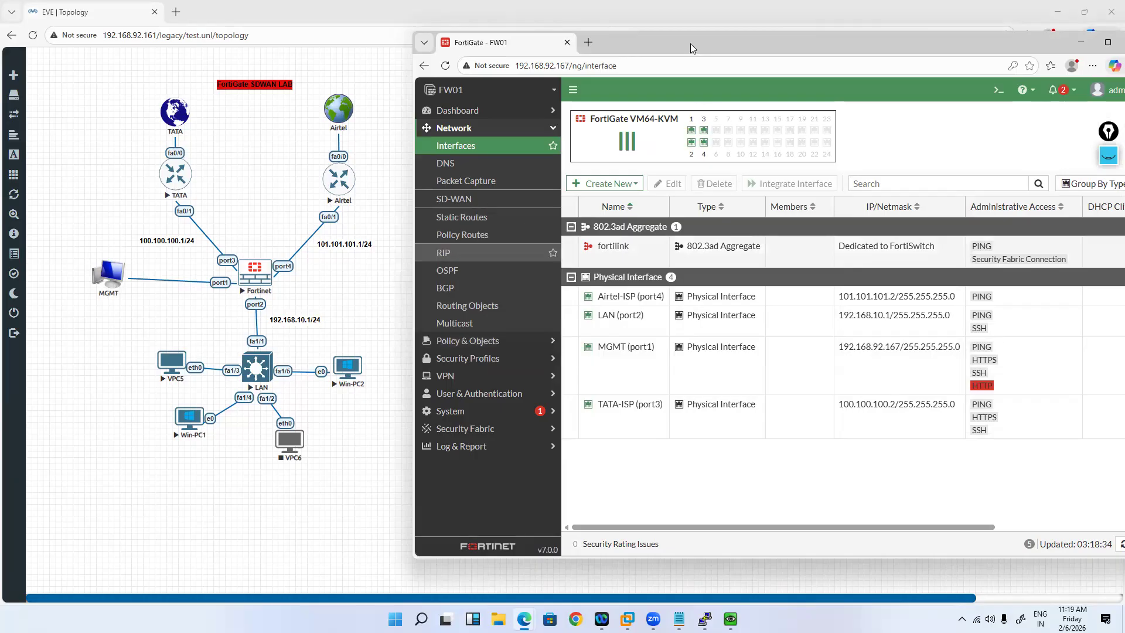
Step: Go to the SD-WAN Zones page and start a new SD-WAN zone
{"action": "left_click", "coordinate": [454, 199]}
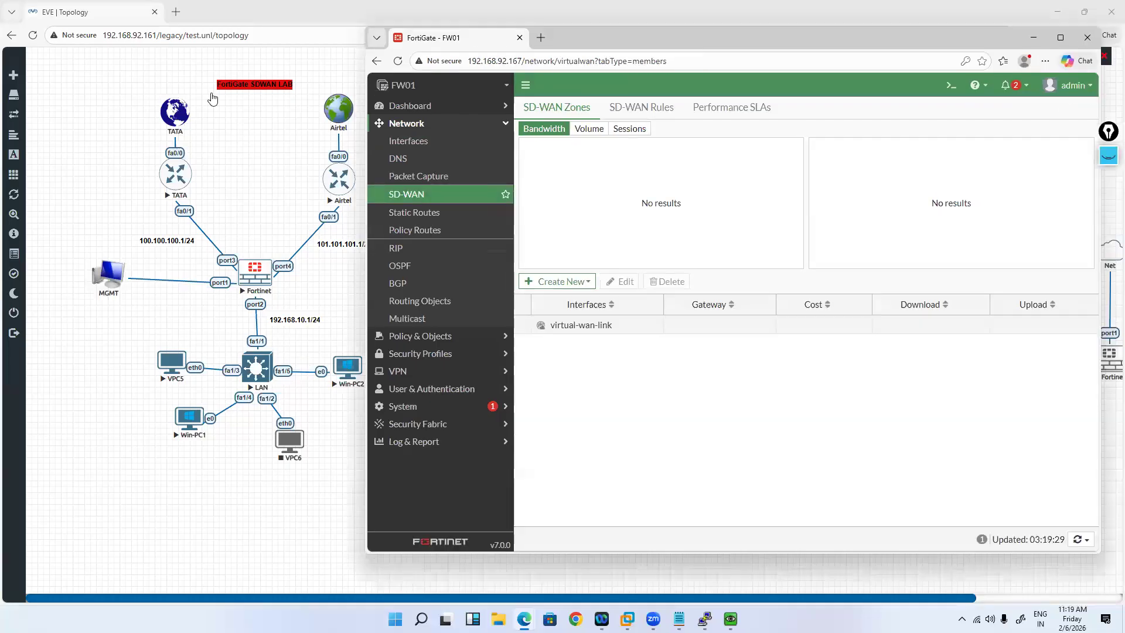
{"action": "key", "text": "super+Up"}
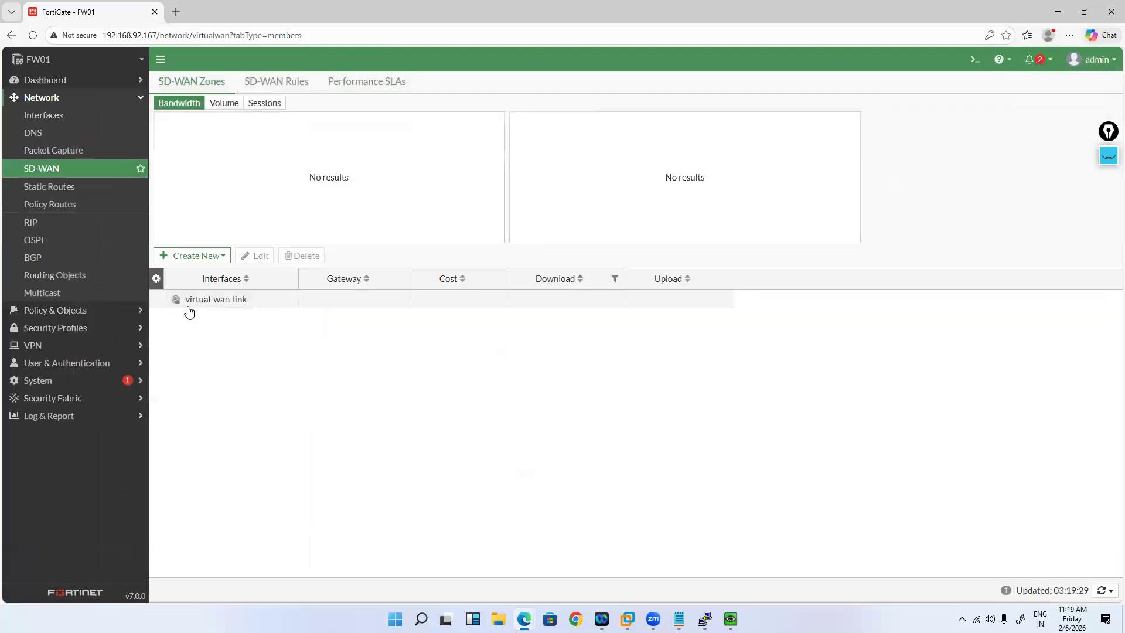
{"action": "left_click", "coordinate": [192, 255]}
{"action": "left_click", "coordinate": [221, 309]}
{"action": "left_click", "coordinate": [260, 305]}
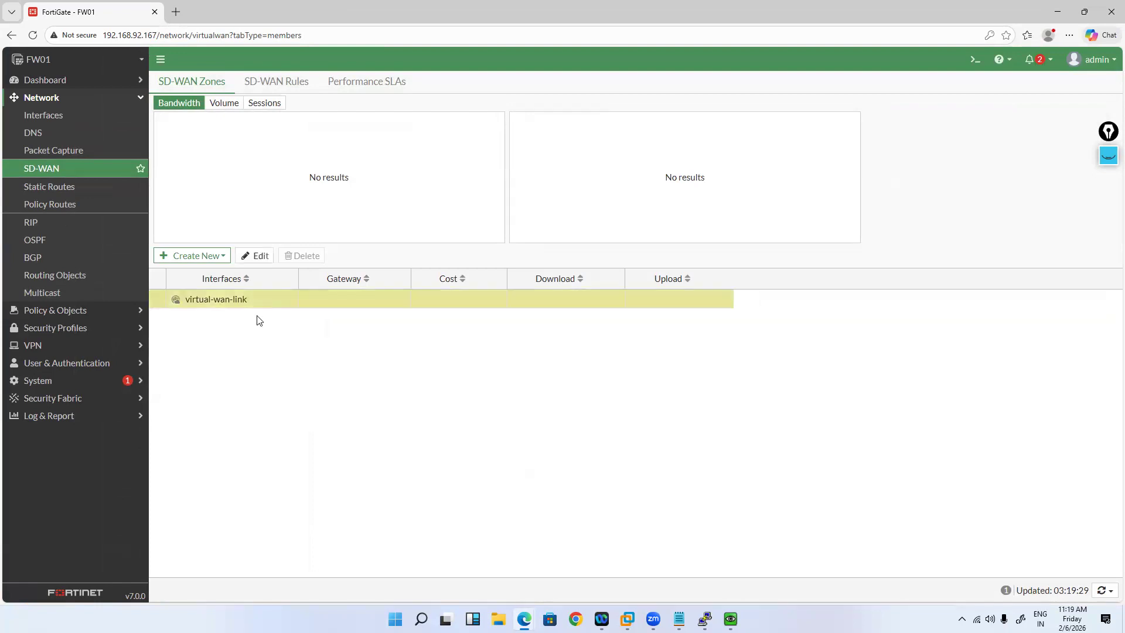
{"action": "left_click", "coordinate": [222, 256]}
{"action": "left_click", "coordinate": [218, 287]}
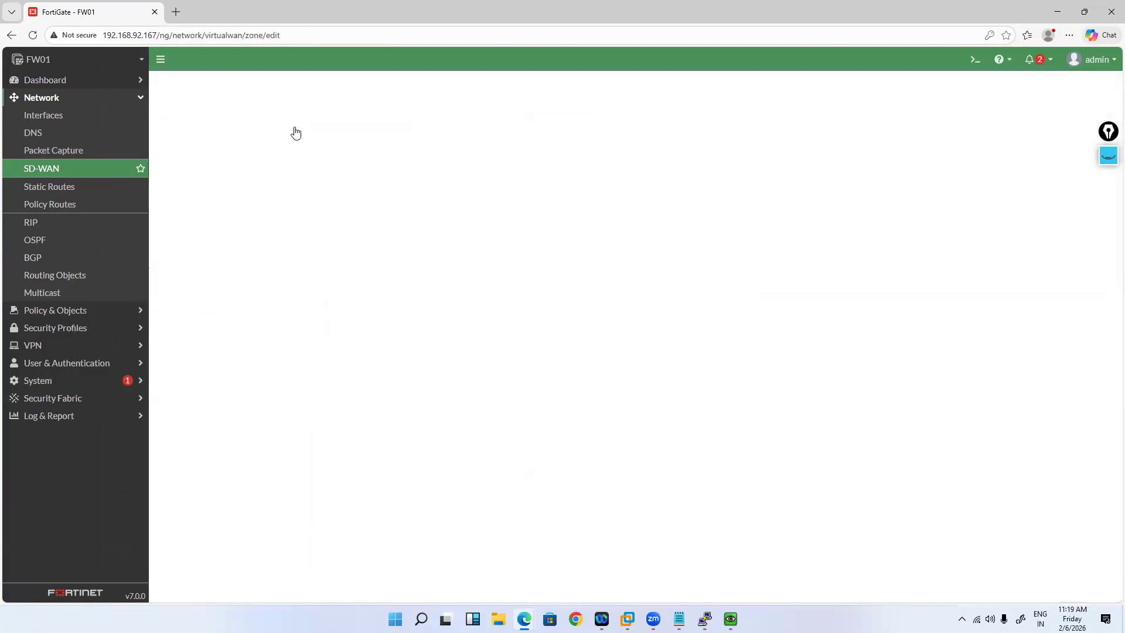
Step: Name the new zone SDWAN and save it
{"action": "left_click", "coordinate": [292, 103]}
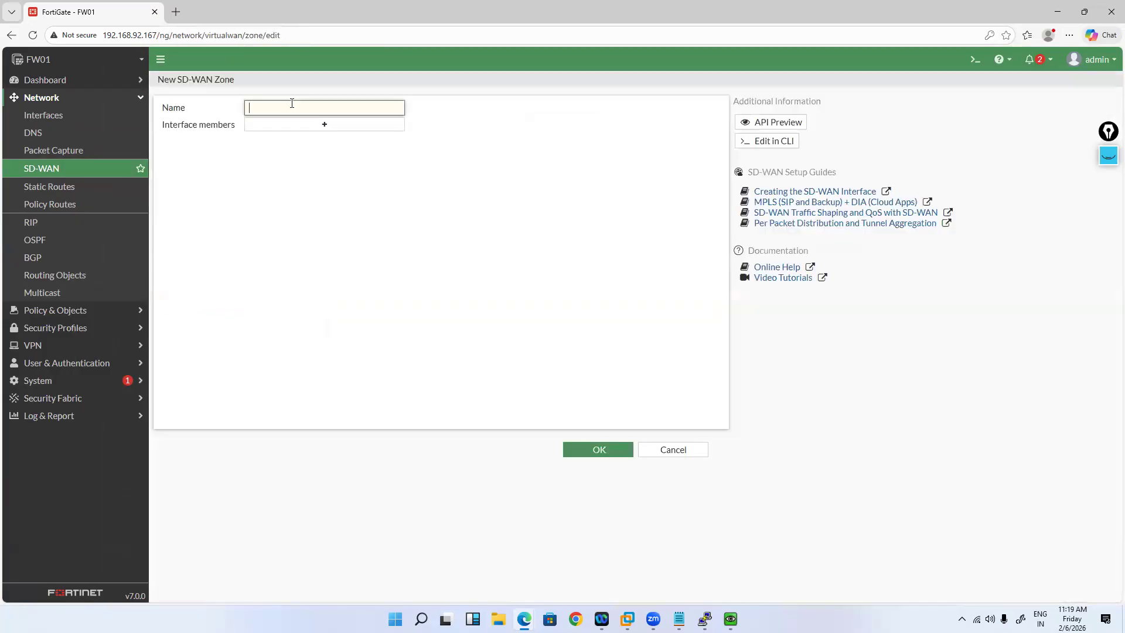
{"action": "type", "text": "SDWAN"}
{"action": "left_click", "coordinate": [326, 128]}
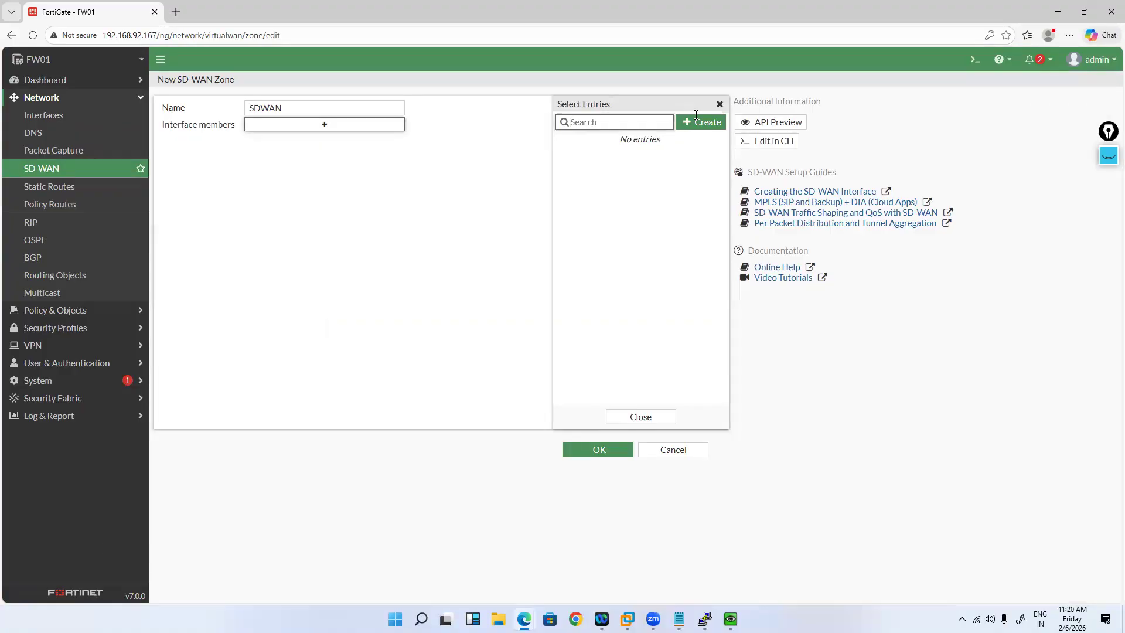
{"action": "left_click", "coordinate": [587, 449]}
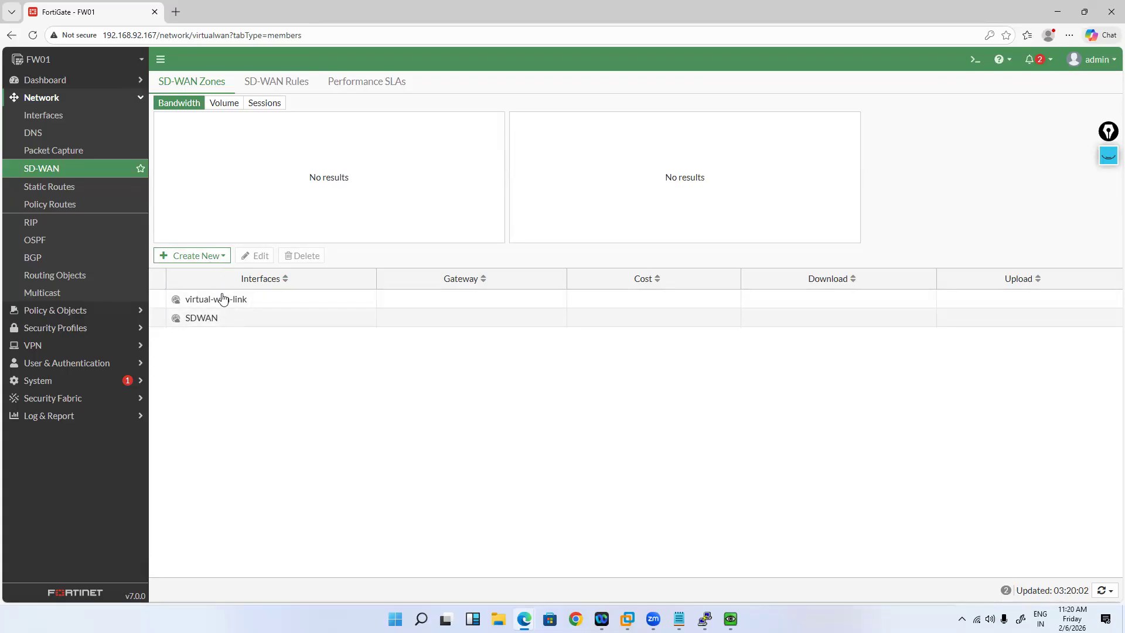
Step: Open a fresh New SD-WAN Member form after discarding the first attempt
{"action": "left_click", "coordinate": [222, 261]}
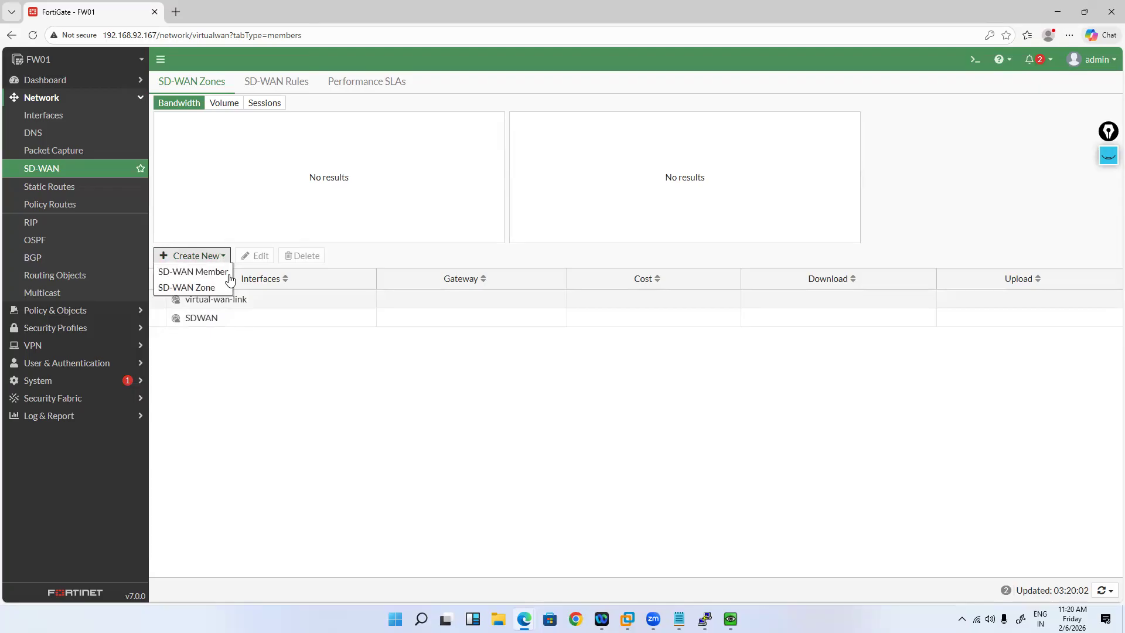
{"action": "left_click", "coordinate": [188, 273]}
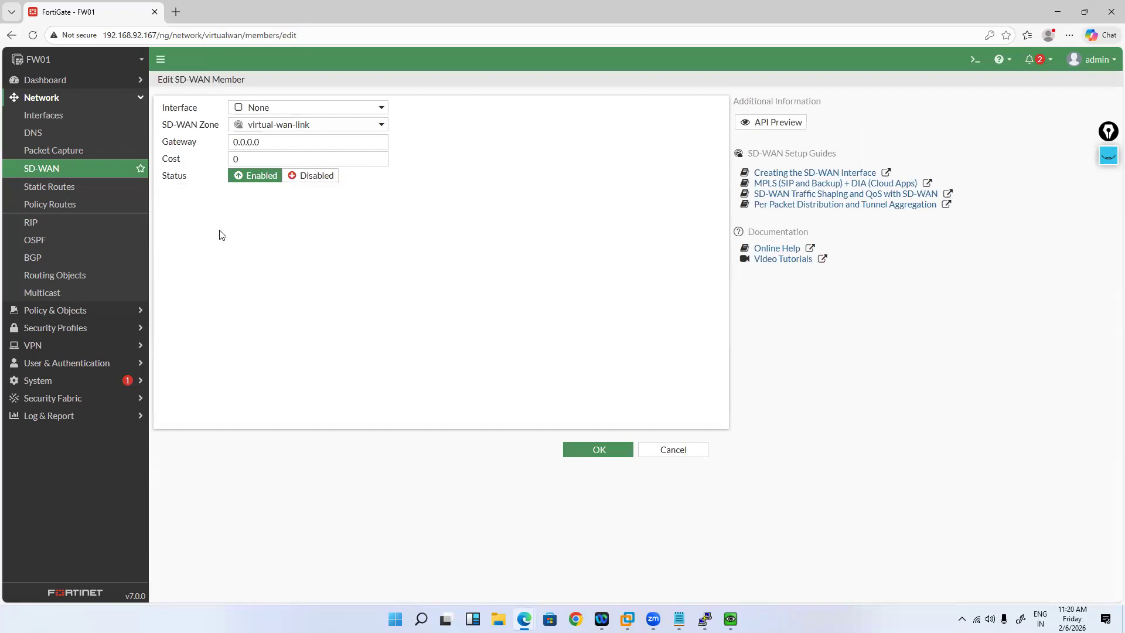
{"action": "left_click", "coordinate": [648, 447]}
{"action": "left_click", "coordinate": [221, 260]}
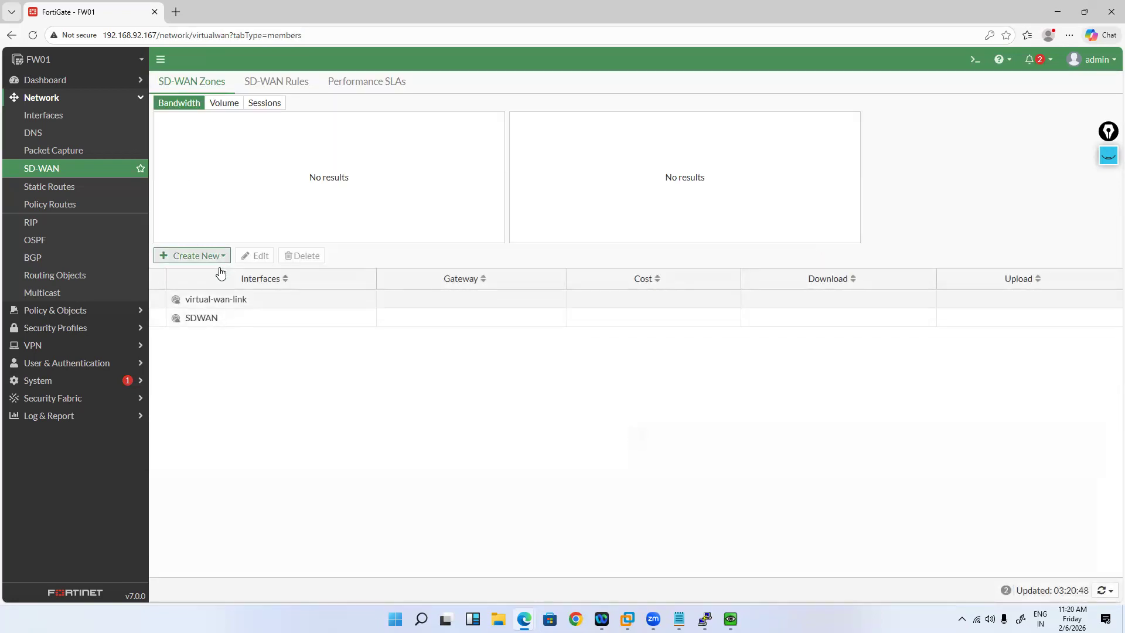
{"action": "left_click", "coordinate": [219, 274]}
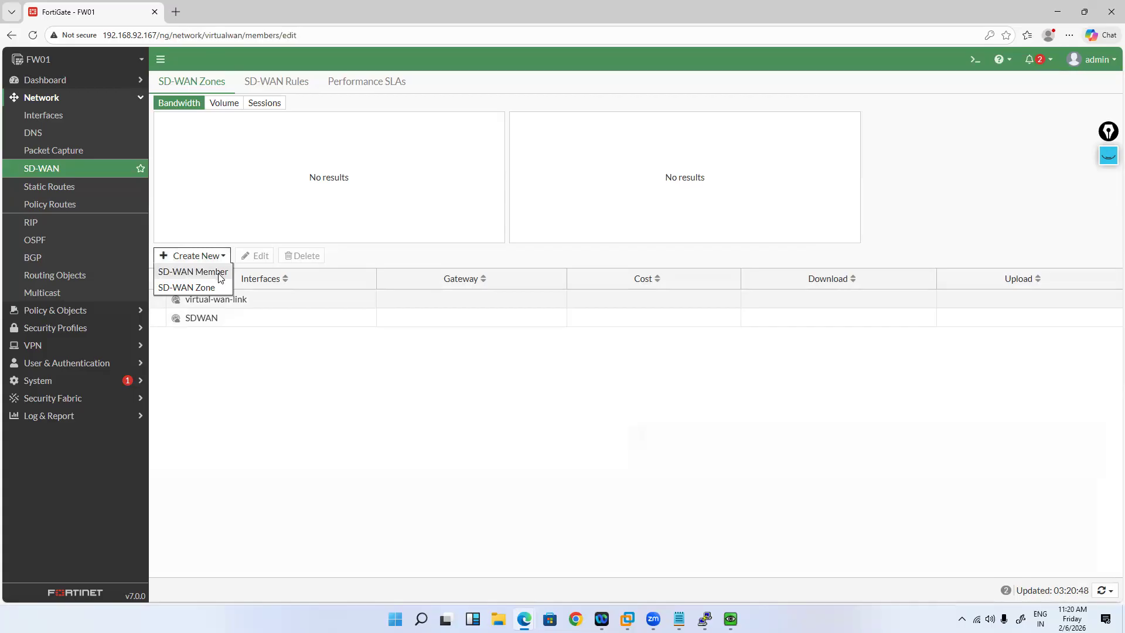
Step: Save TATA-ISP (port3) as a member with gateway 100.100.100.1, then reopen it
{"action": "left_click", "coordinate": [310, 111]}
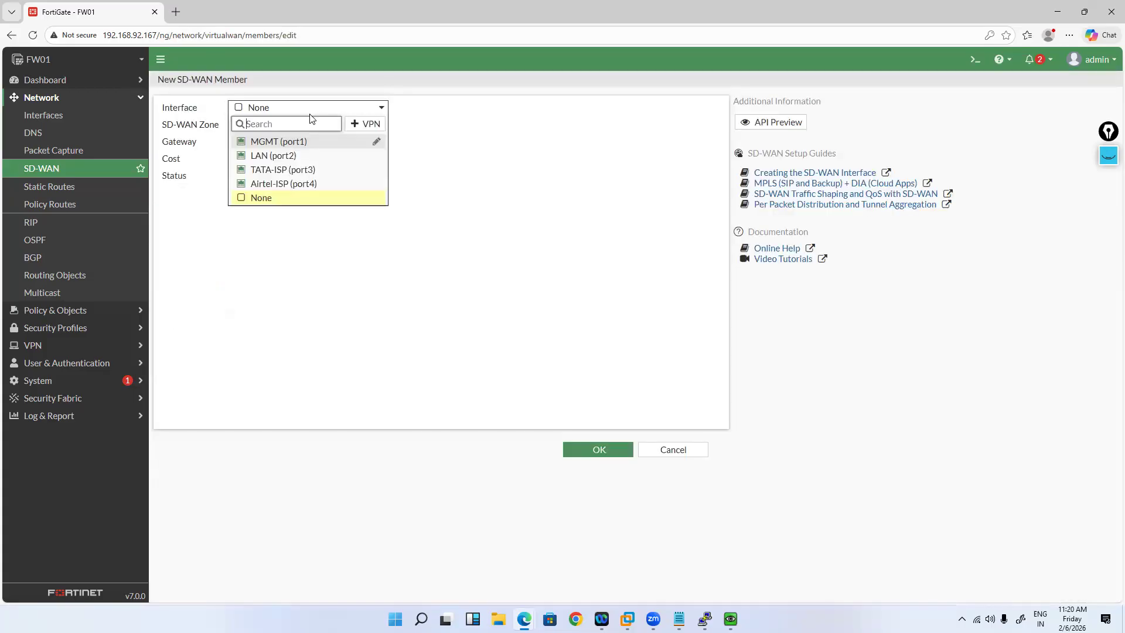
{"action": "left_click", "coordinate": [318, 176]}
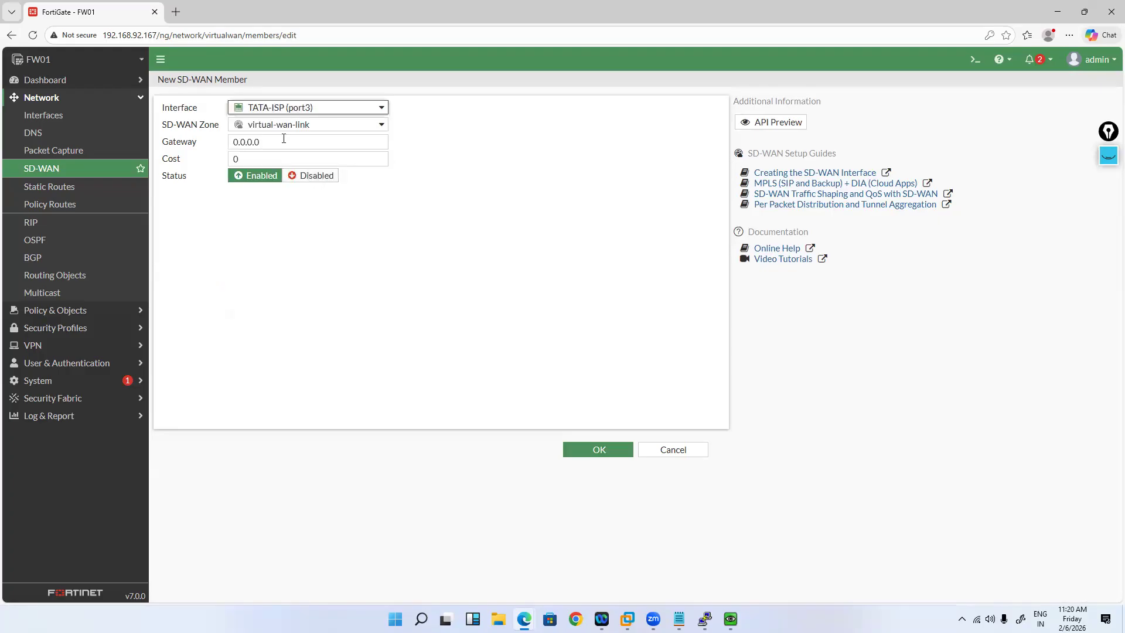
{"action": "key", "text": "Tab"}
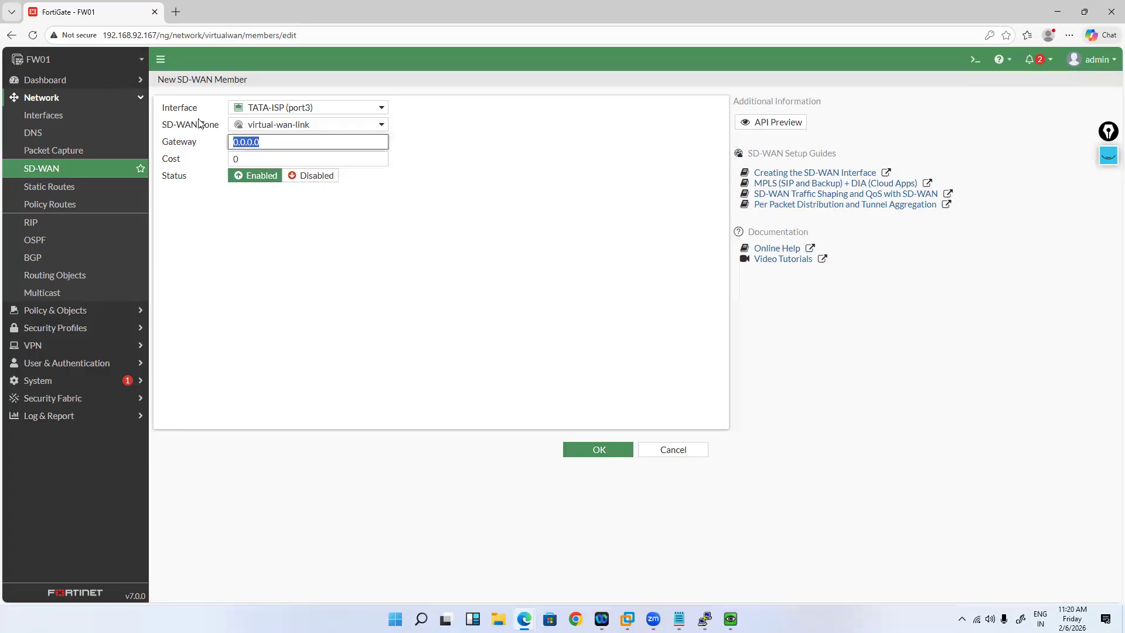
{"action": "type", "text": "100.100.100.1/2"}
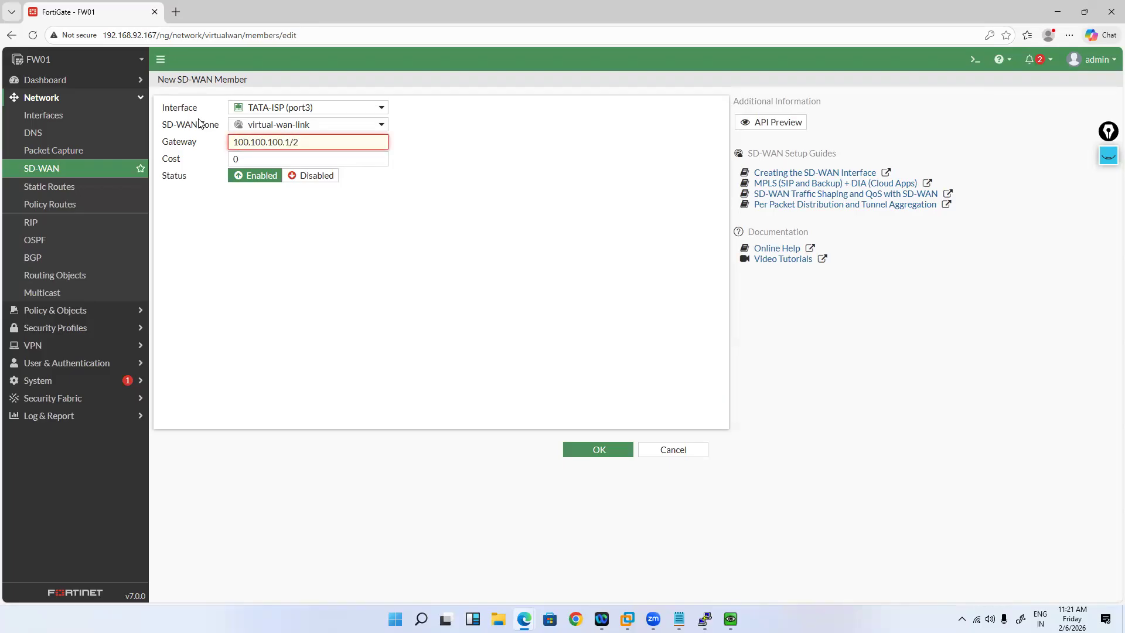
{"action": "key", "text": "BackSpace"}
{"action": "key", "text": "BackSpace"}
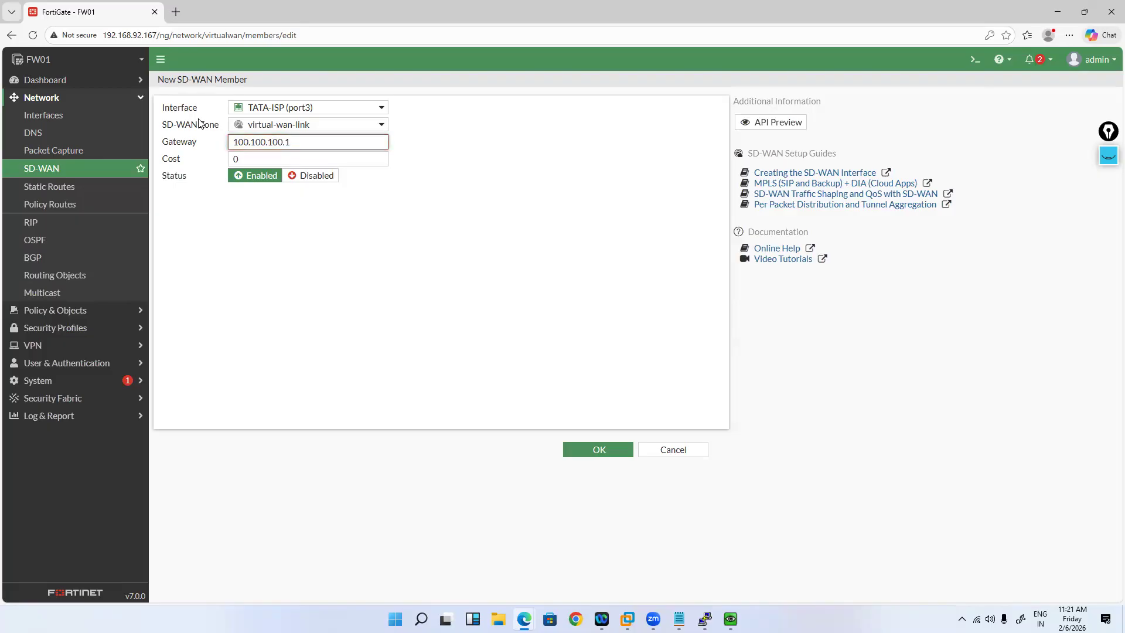
{"action": "left_click", "coordinate": [572, 452]}
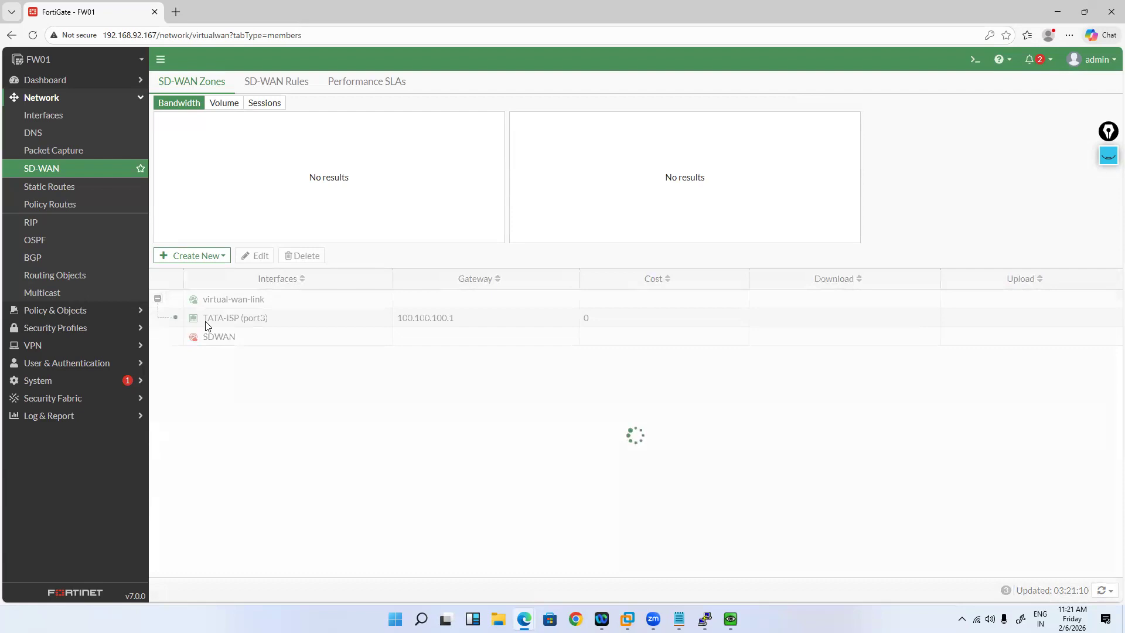
{"action": "mouse_move", "coordinate": [276, 324]}
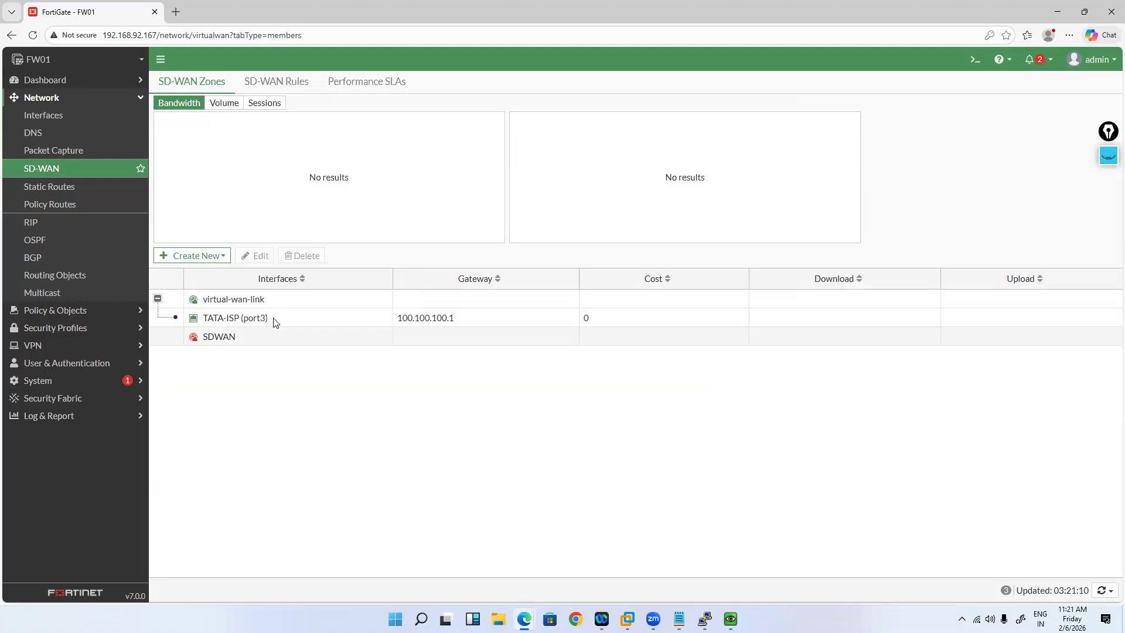
{"action": "double_click", "coordinate": [276, 324]}
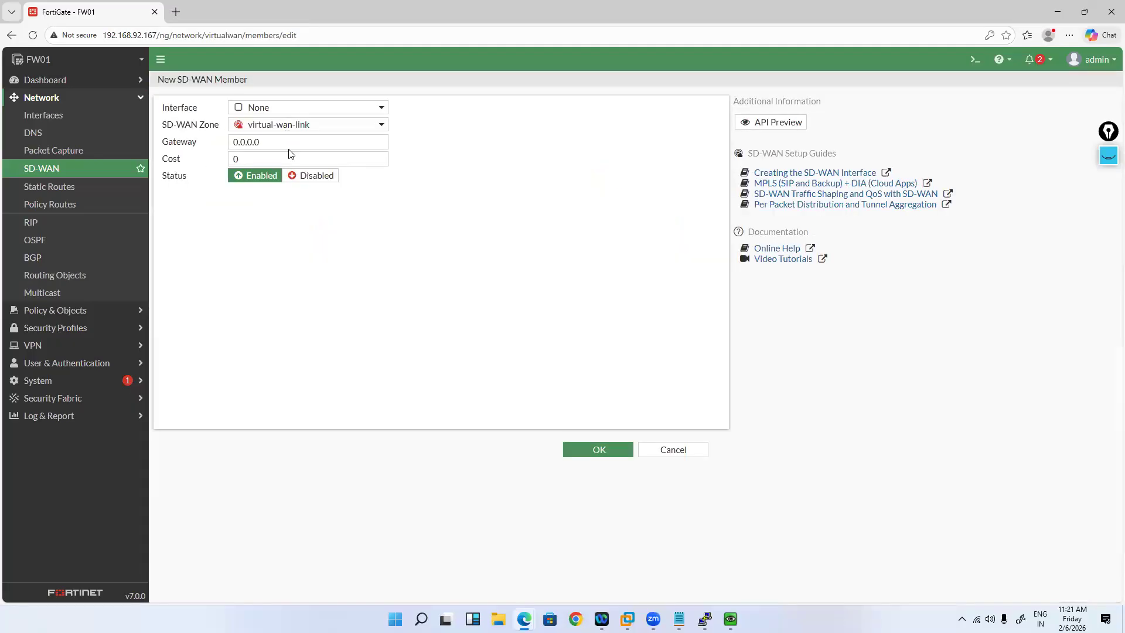
Step: Put TATA-ISP in the SDWAN zone and add Airtel-ISP (port4) with gateway 101.101.101.1
{"action": "left_click", "coordinate": [282, 125]}
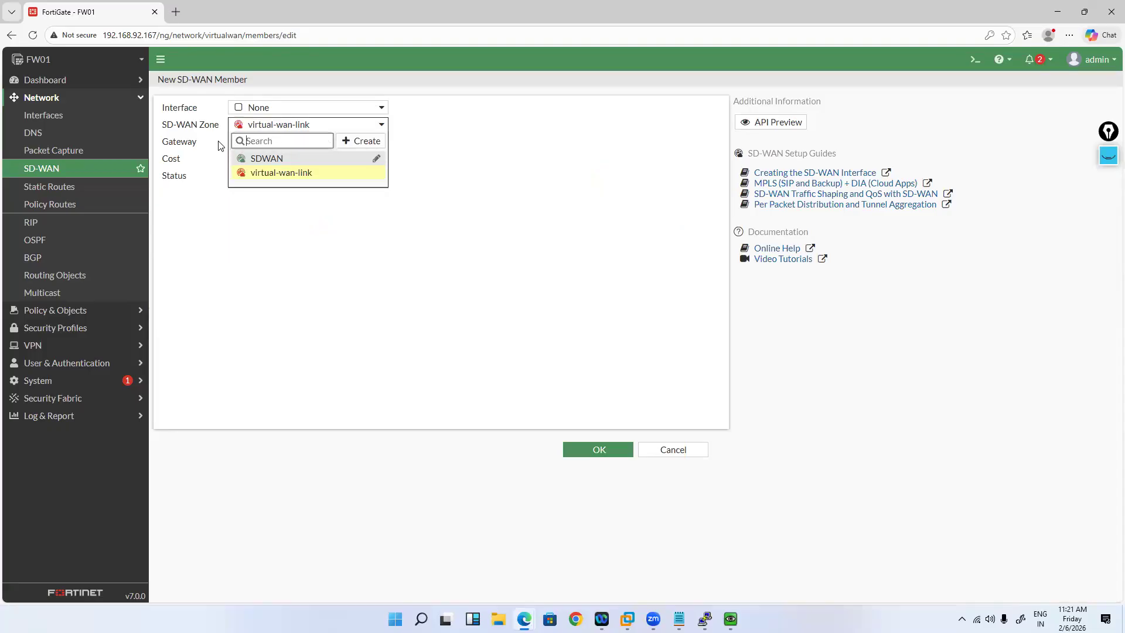
{"action": "left_click", "coordinate": [267, 158]}
{"action": "left_click", "coordinate": [286, 144]}
{"action": "left_click_drag", "start_coordinate": [265, 143], "coordinate": [215, 145]}
{"action": "key", "text": "Up"}
{"action": "key", "text": "Return"}
{"action": "type", "text": "1"}
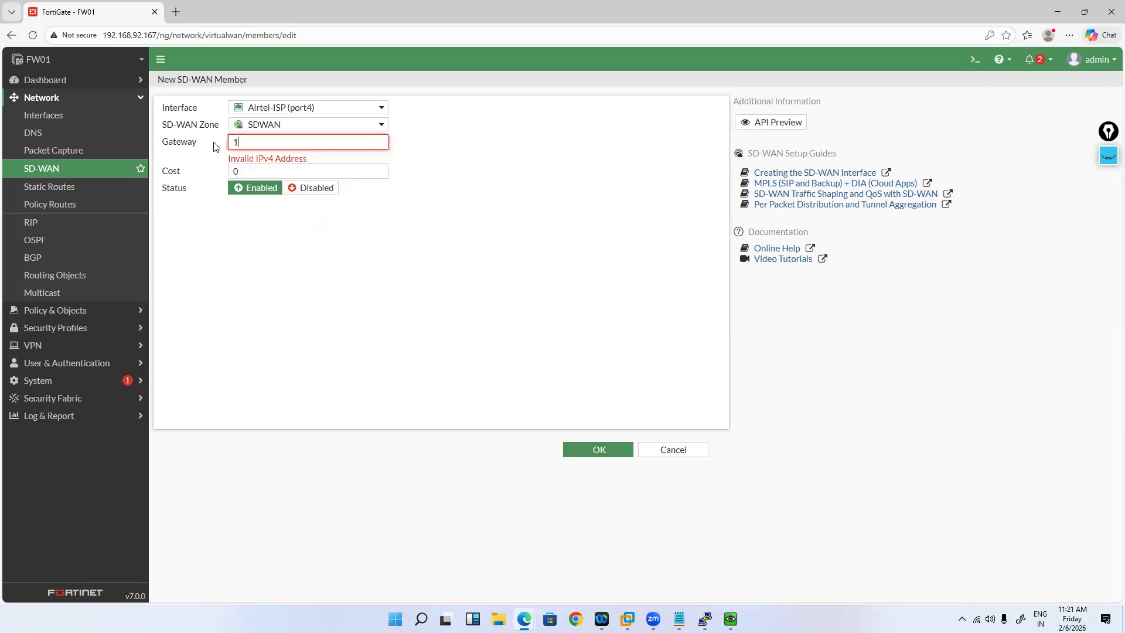
{"action": "type", "text": "01.101.101.1"}
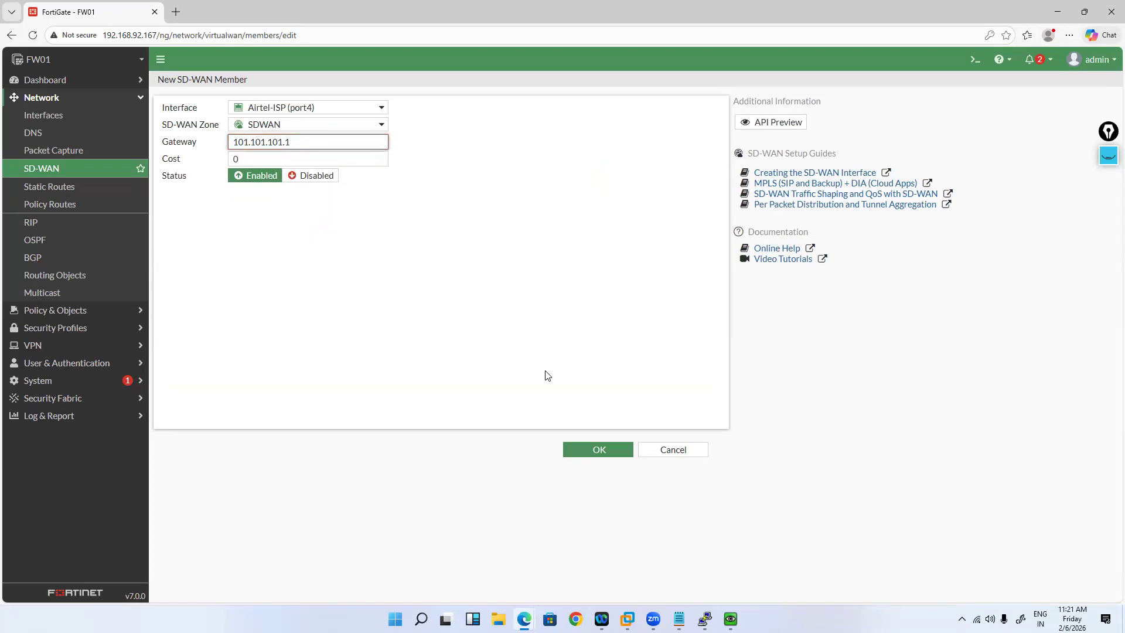
{"action": "left_click", "coordinate": [606, 451]}
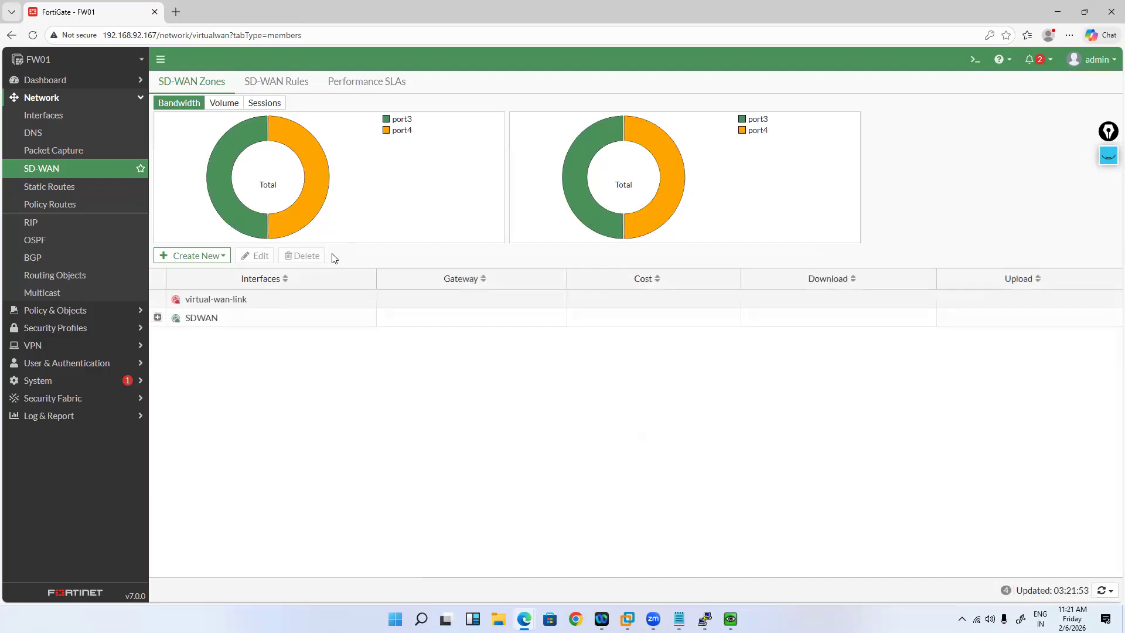
Step: Check the EVE-NG topology and SDWAN zone members, then go to Static Routes
{"action": "key", "text": "alt+Tab"}
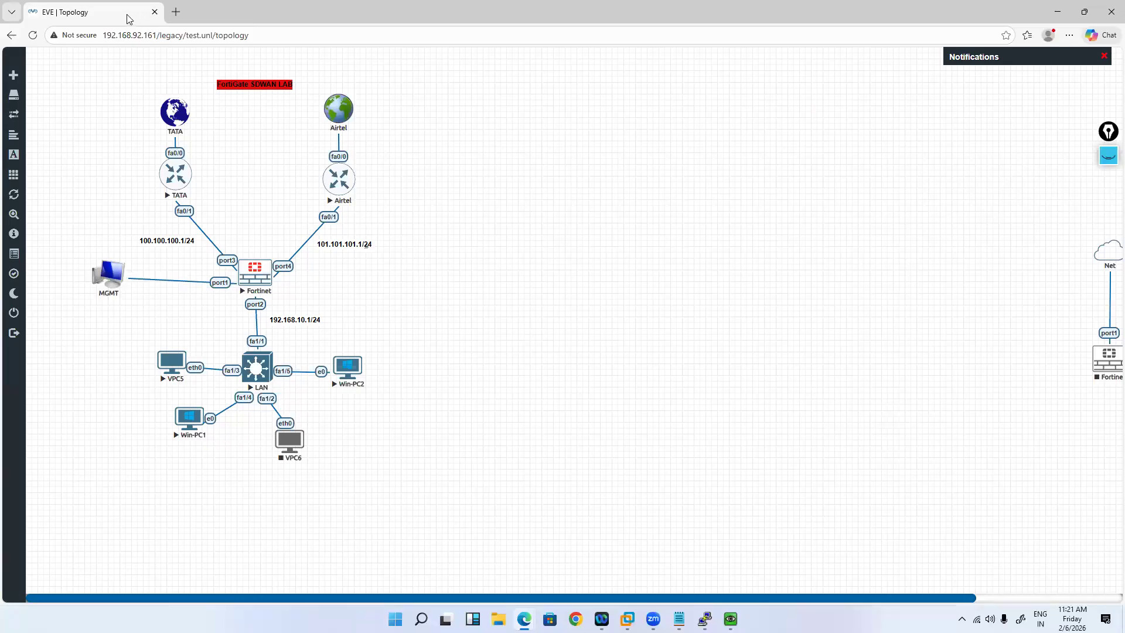
{"action": "key", "text": "alt+Tab"}
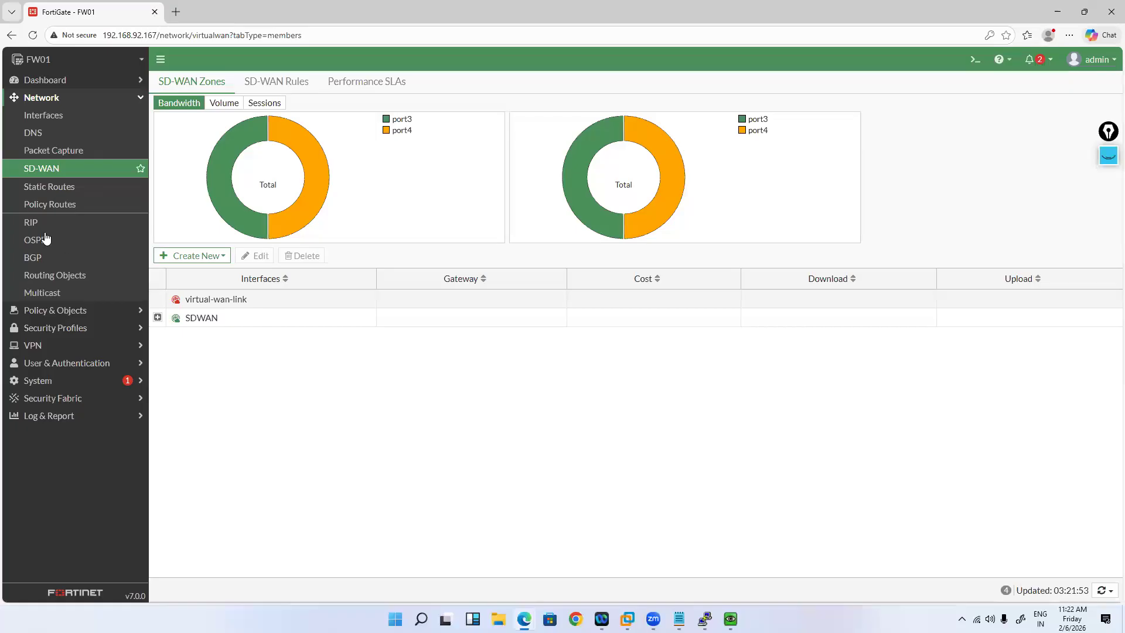
{"action": "key", "text": "alt+Tab"}
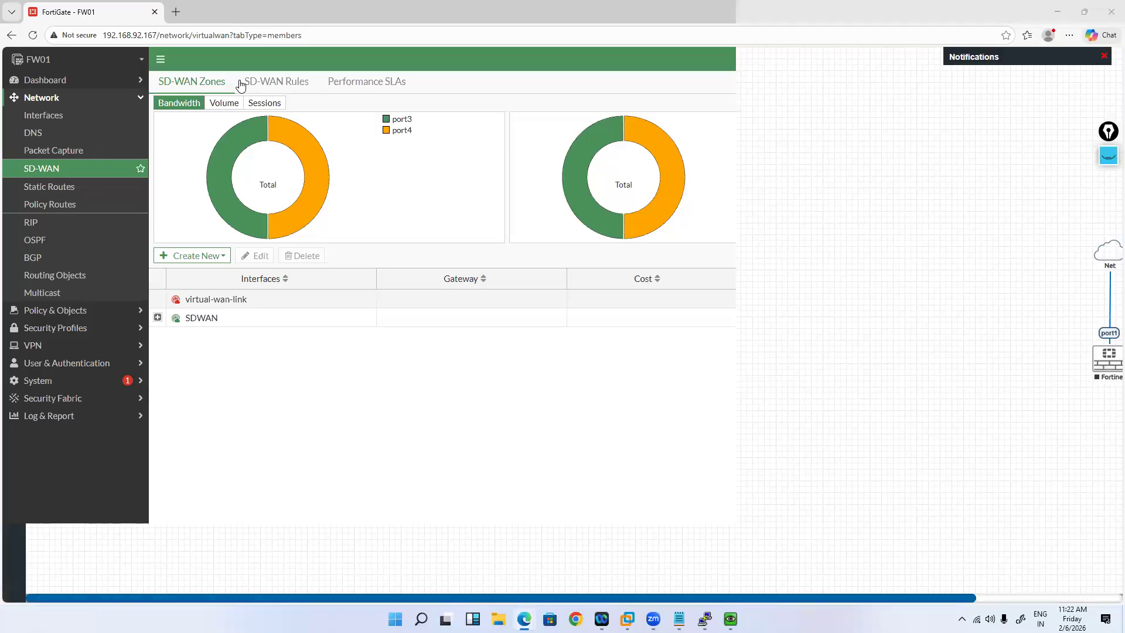
{"action": "left_click", "coordinate": [242, 84]}
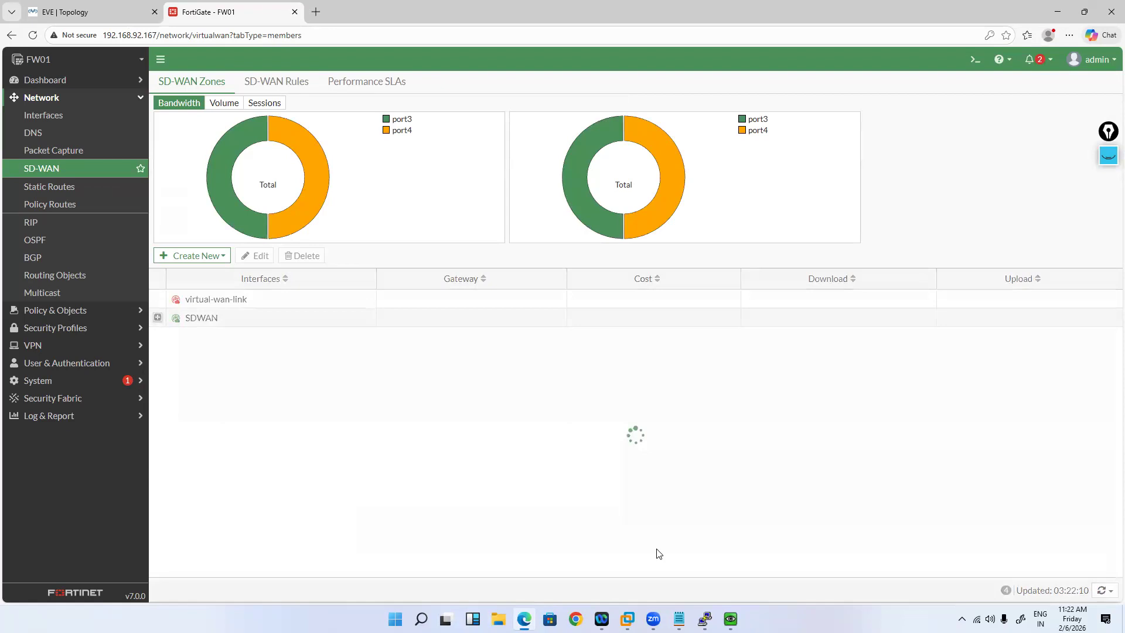
{"action": "key", "text": "ctrl+Tab"}
{"action": "mouse_move", "coordinate": [704, 616]}
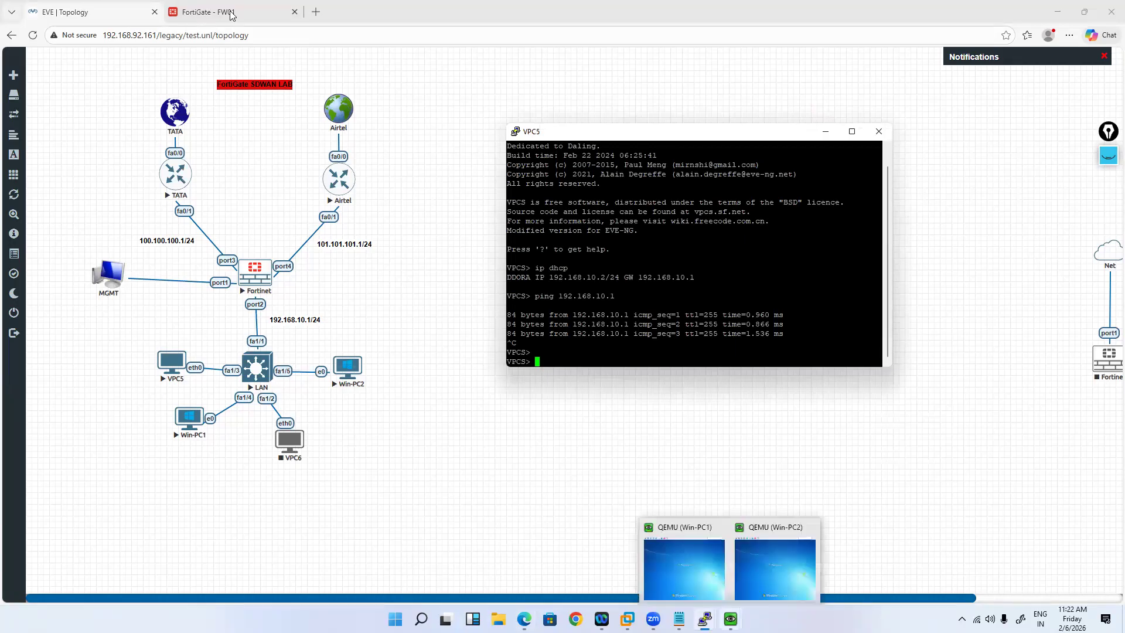
{"action": "key", "text": "ctrl+Tab"}
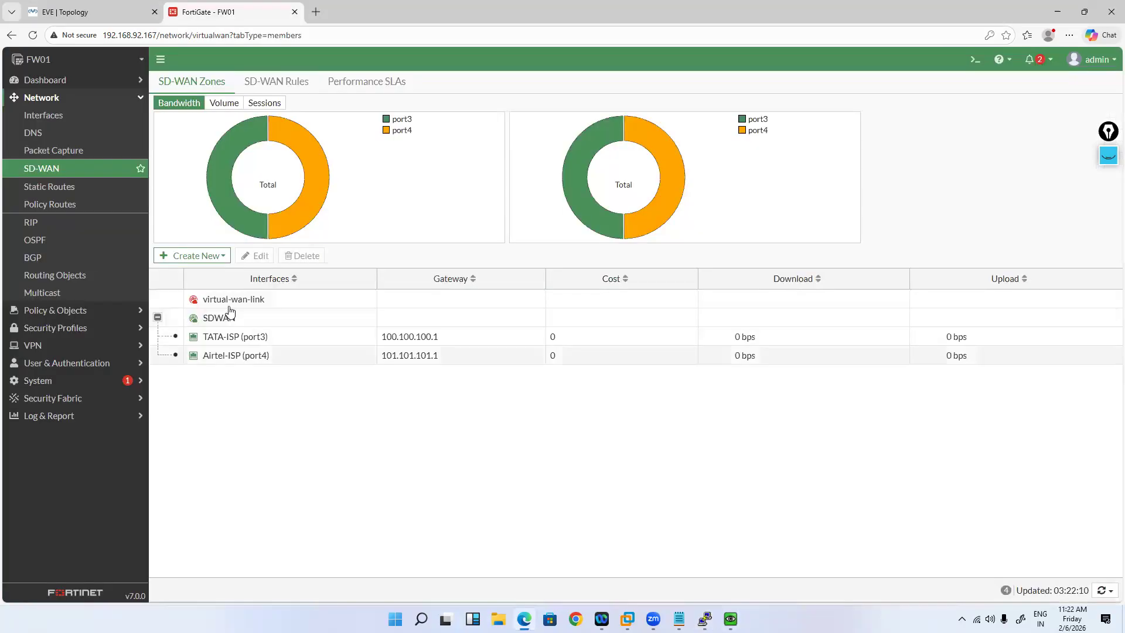
{"action": "left_click", "coordinate": [50, 187]}
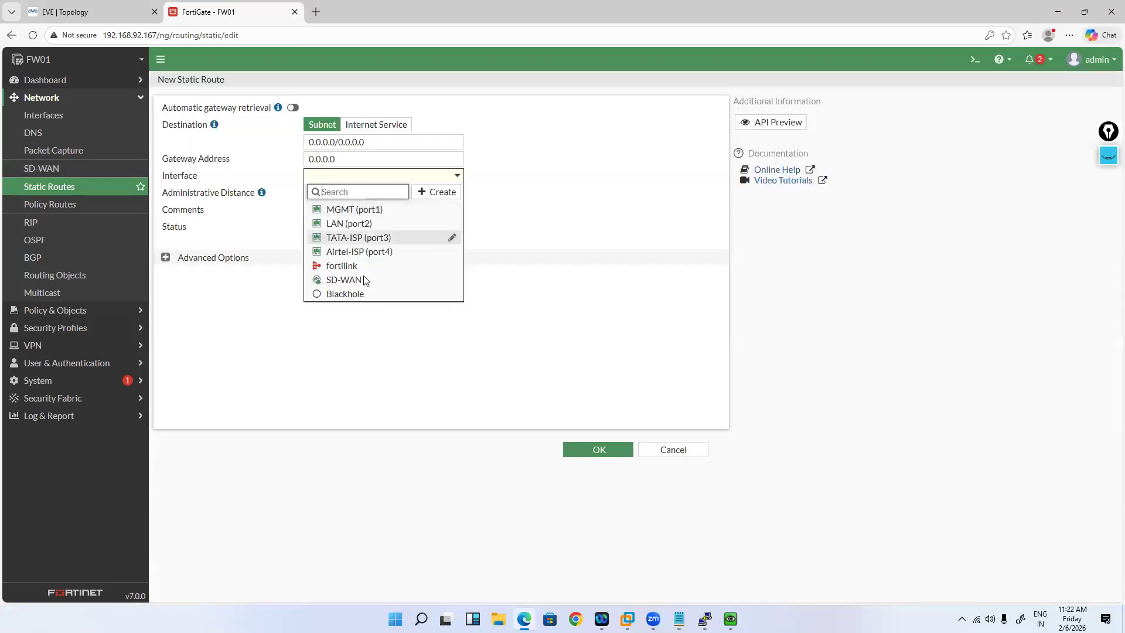
Step: Save a 0.0.0.0/0 default route whose interface is SD-WAN
{"action": "left_click", "coordinate": [363, 280]}
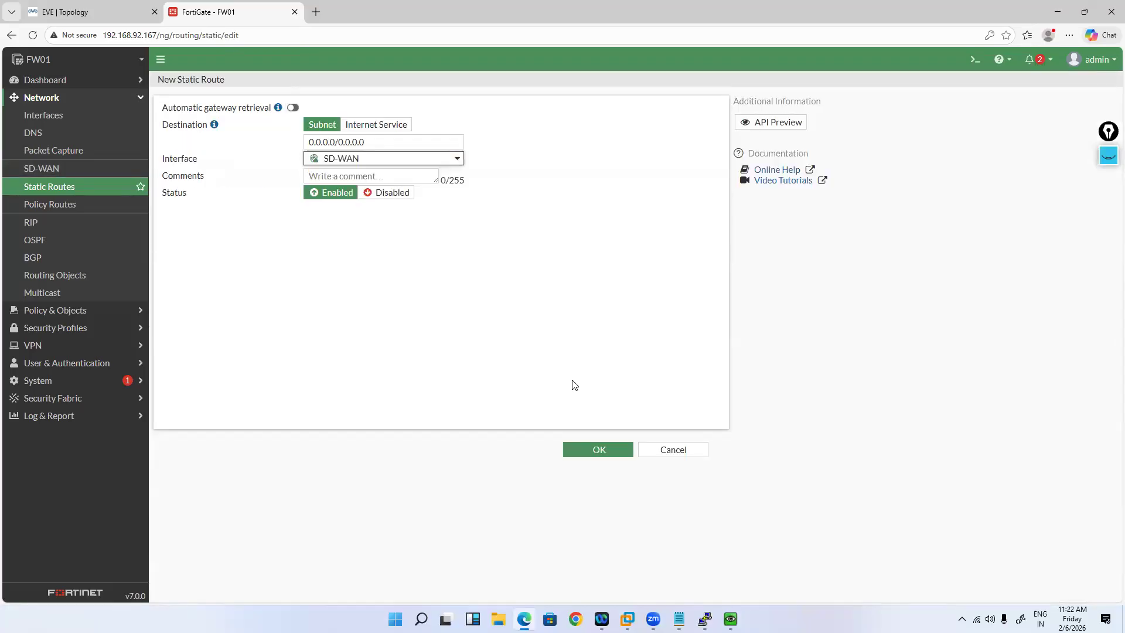
{"action": "left_click", "coordinate": [592, 454]}
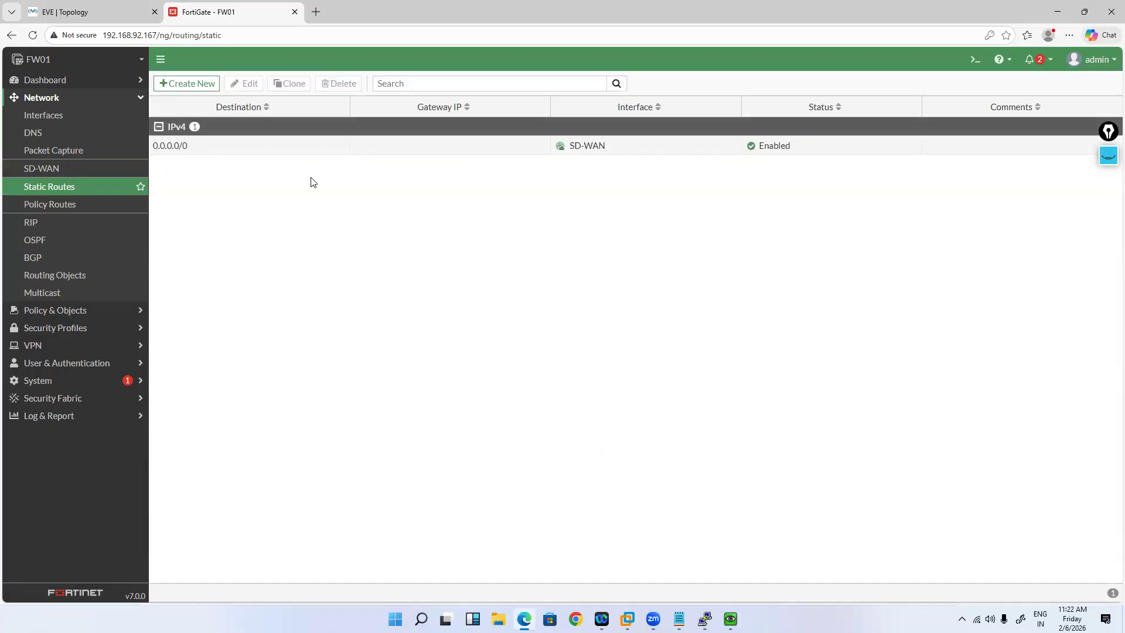
{"action": "left_click", "coordinate": [99, 310]}
Step: Draft a policy named 'Internet' from LAN (port2) to SDWAN and start a new source address
{"action": "left_click", "coordinate": [59, 133]}
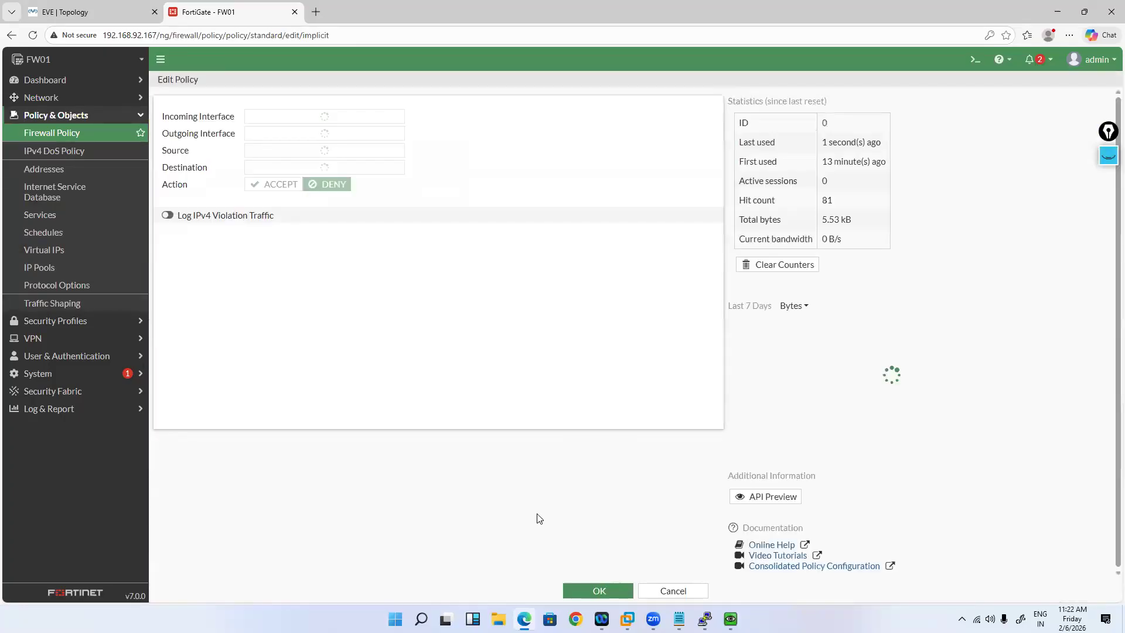
{"action": "left_click", "coordinate": [212, 85]}
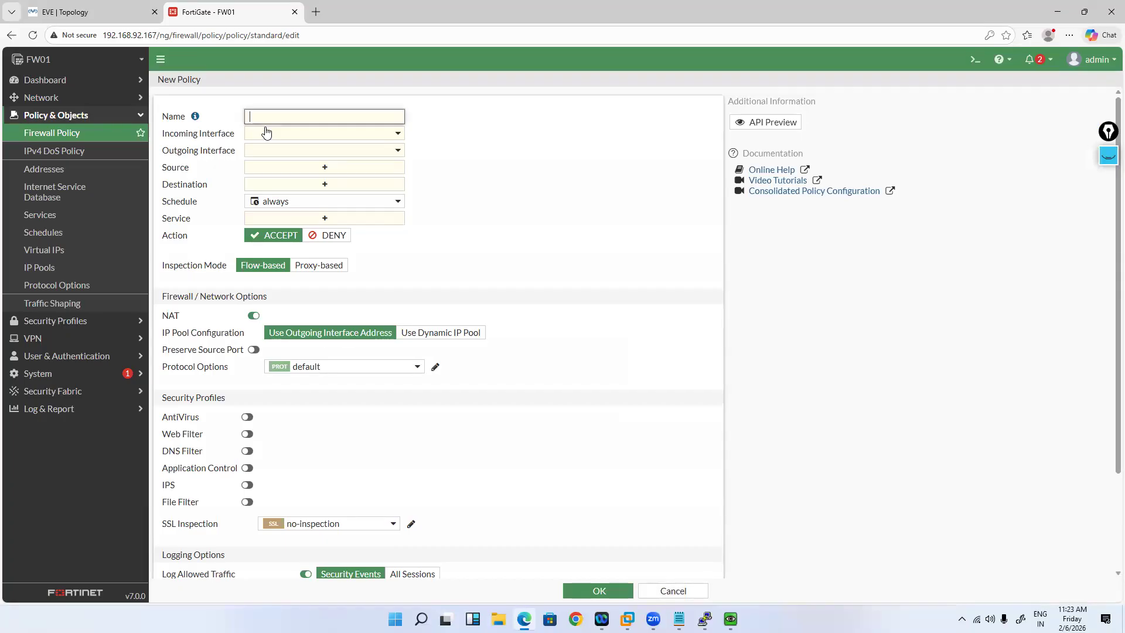
{"action": "type", "text": "Internet"}
{"action": "key", "text": "Tab"}
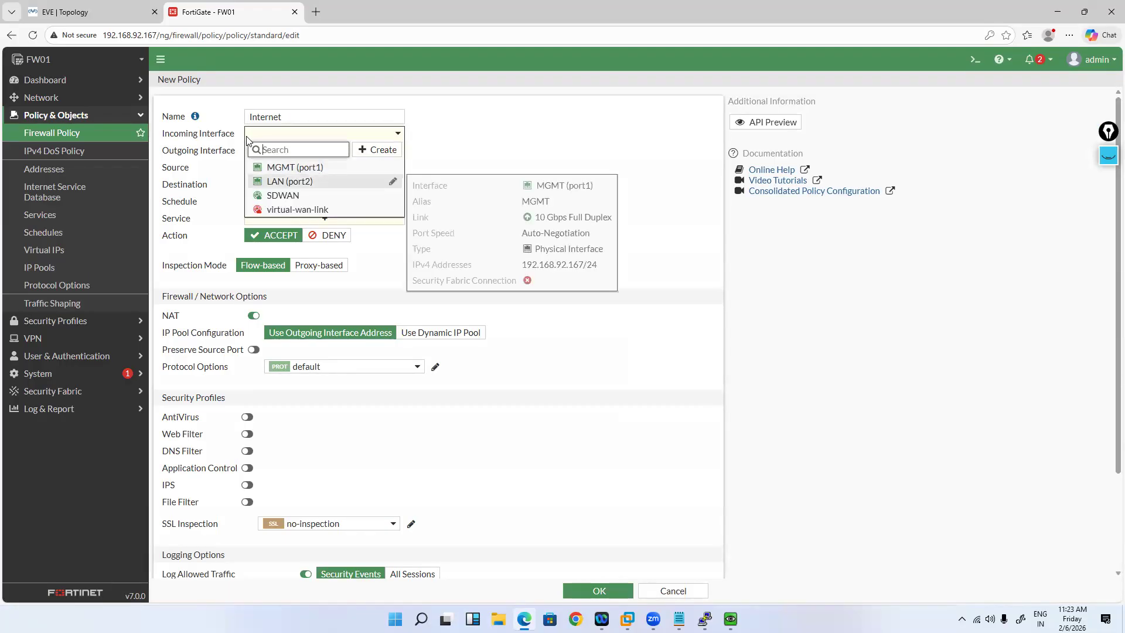
{"action": "left_click", "coordinate": [284, 183]}
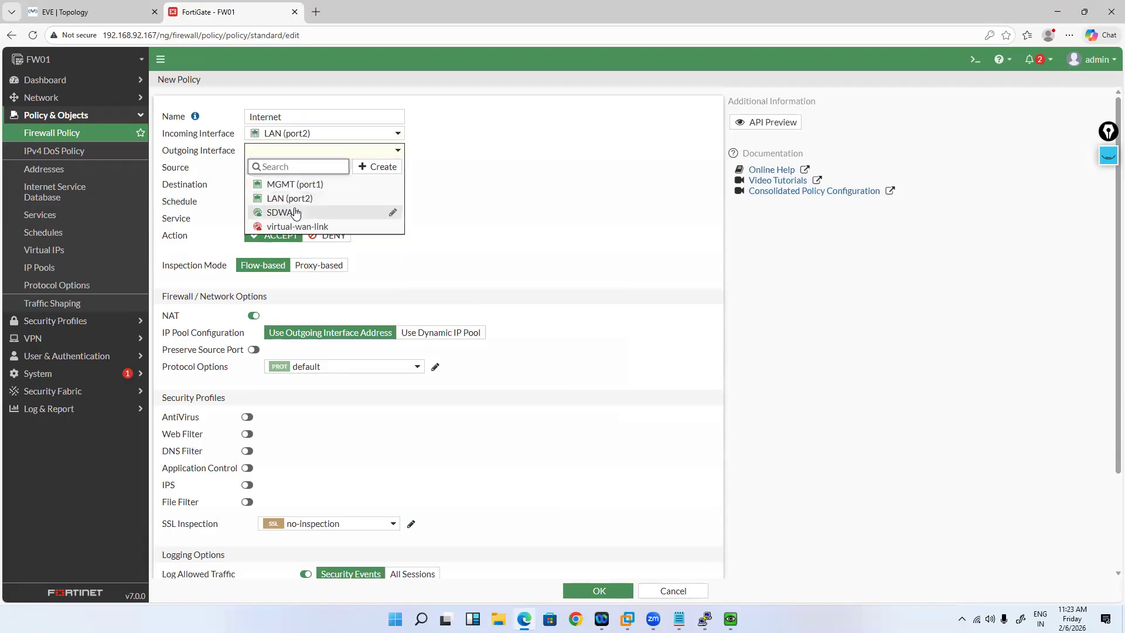
{"action": "left_click", "coordinate": [296, 212]}
{"action": "left_click", "coordinate": [309, 170]}
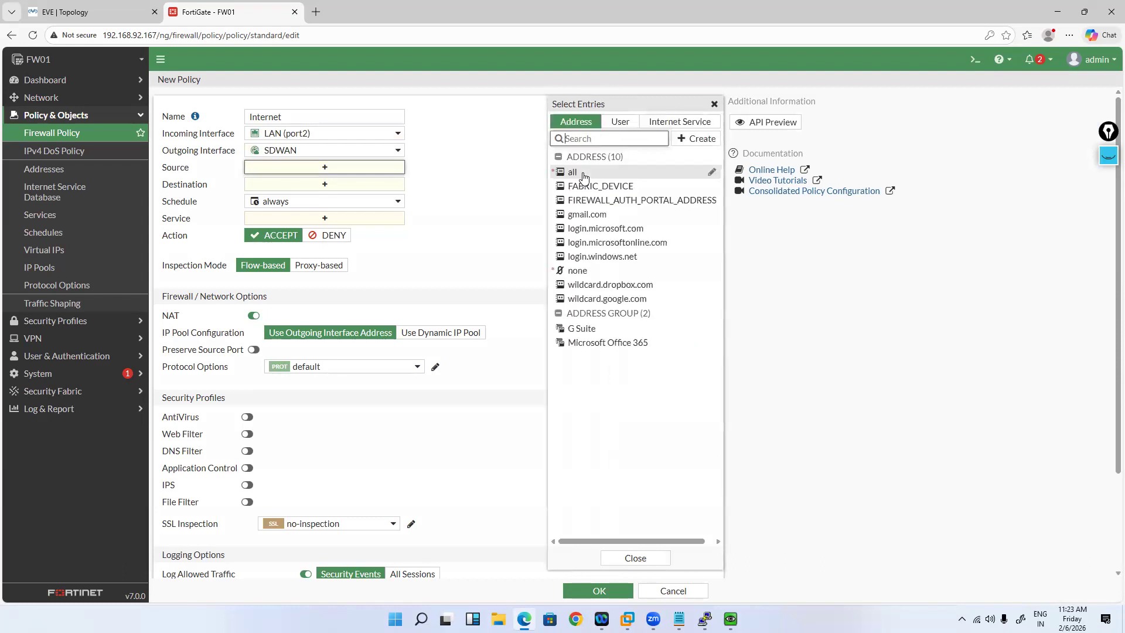
{"action": "left_click", "coordinate": [701, 138]}
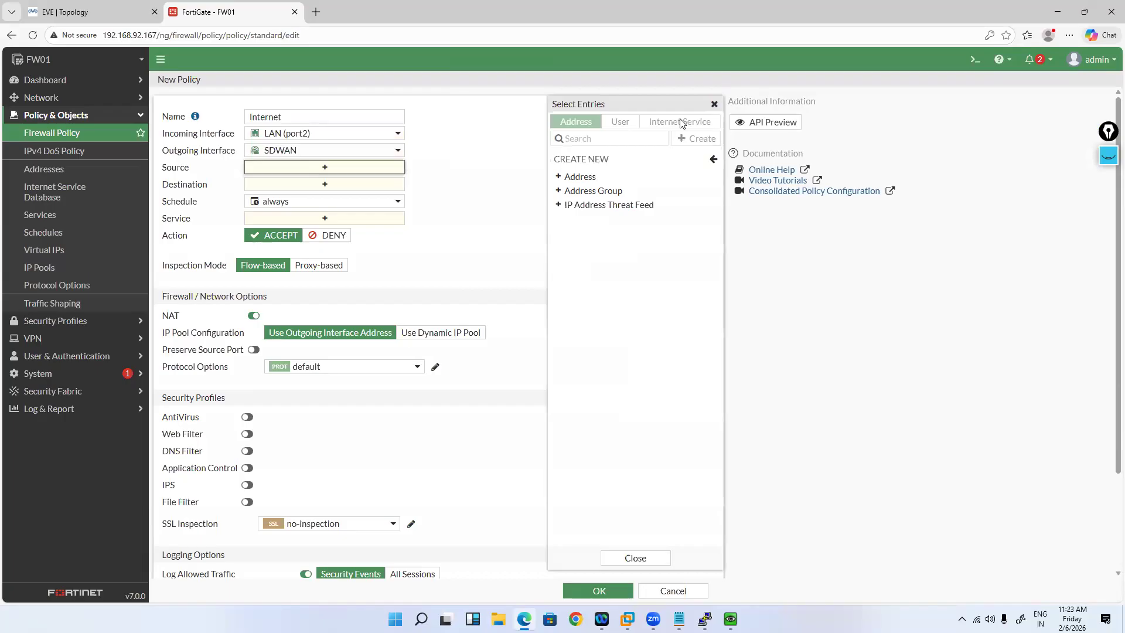
Step: Name the address LAN-Subnet-192.168.10.0_24 with subnet 192.168.10.0/24 and save it
{"action": "type", "text": "-"}
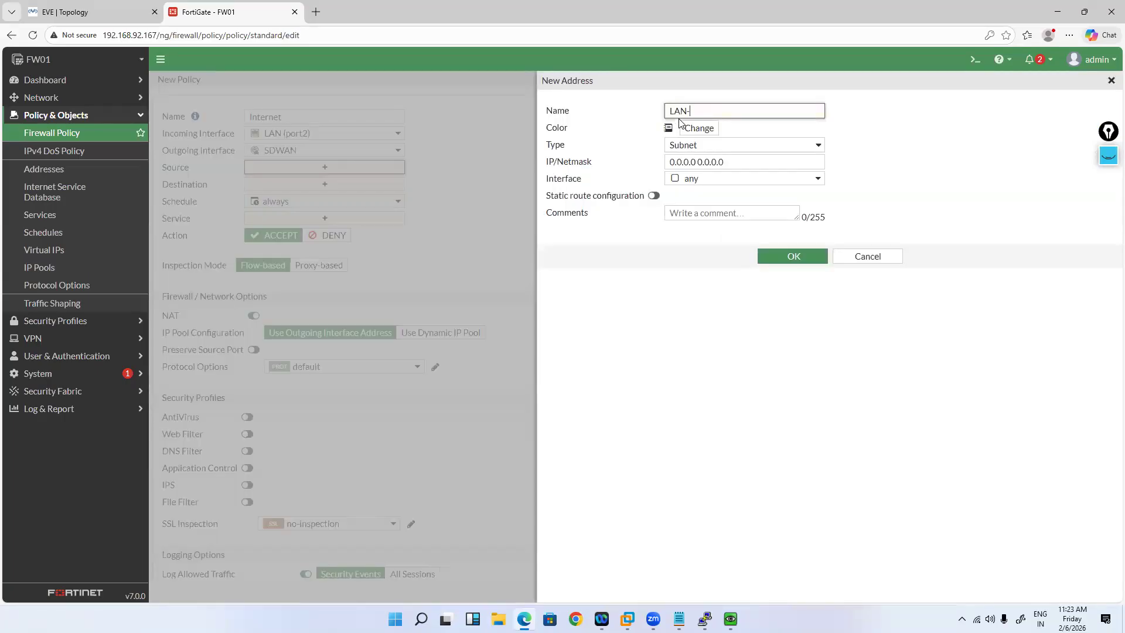
{"action": "type", "text": "Subnet-192.168.10.0/24"}
{"action": "left_click", "coordinate": [905, 139]}
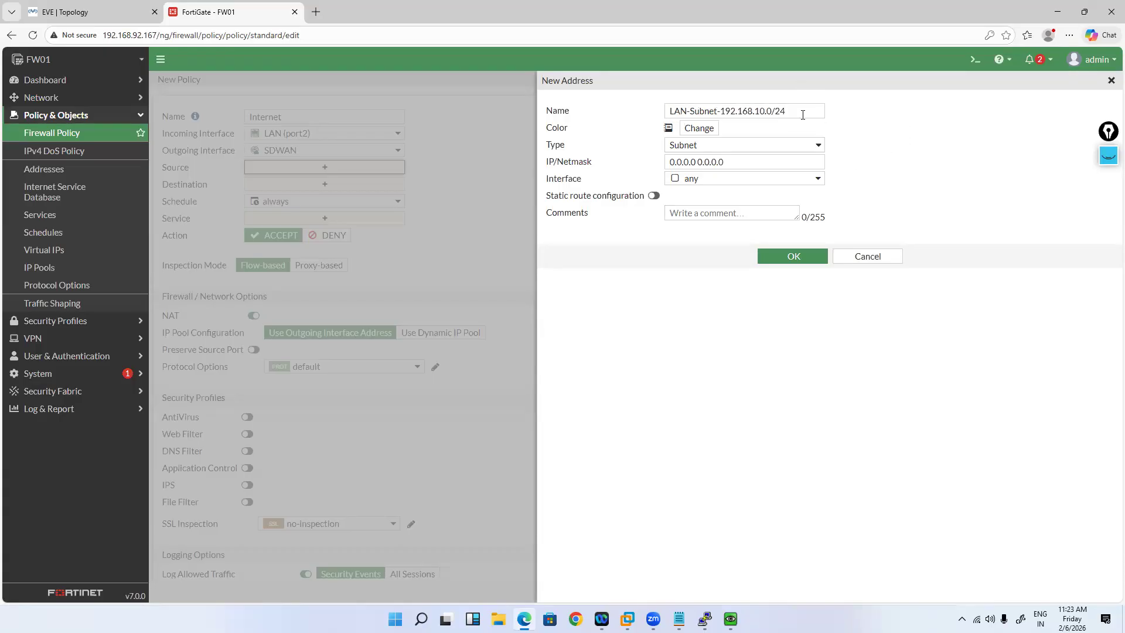
{"action": "left_click_drag", "start_coordinate": [723, 111], "coordinate": [801, 111]}
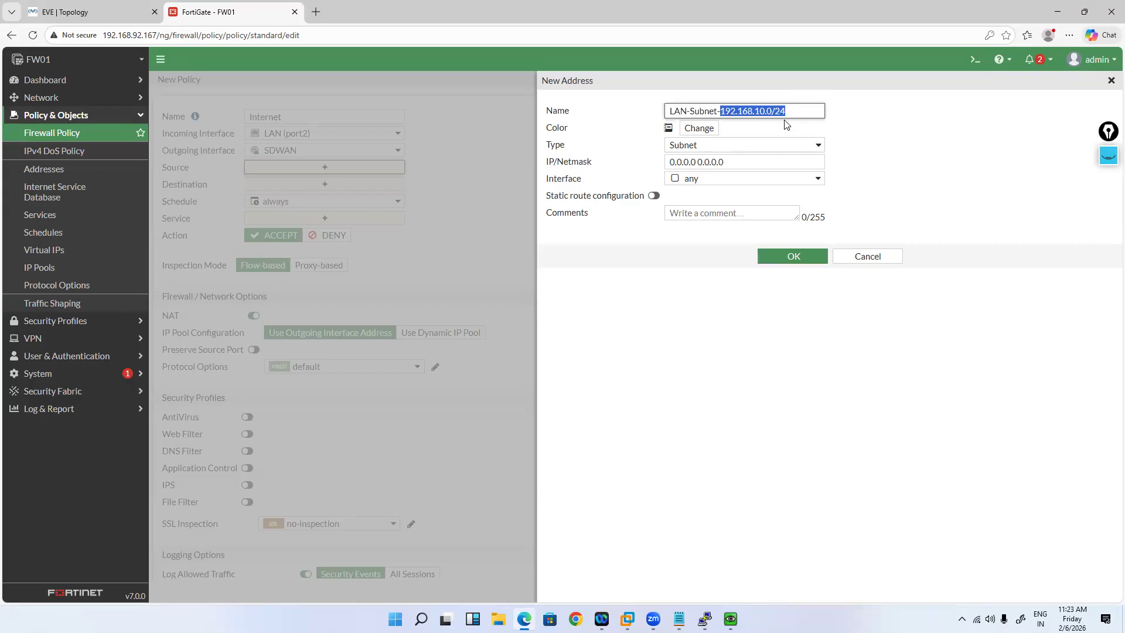
{"action": "type", "text": "192.168.10.0/24"}
{"action": "key", "text": "BackSpace"}
{"action": "type", "text": "_"}
{"action": "left_click", "coordinate": [731, 166]}
{"action": "key", "text": "ctrl+a"}
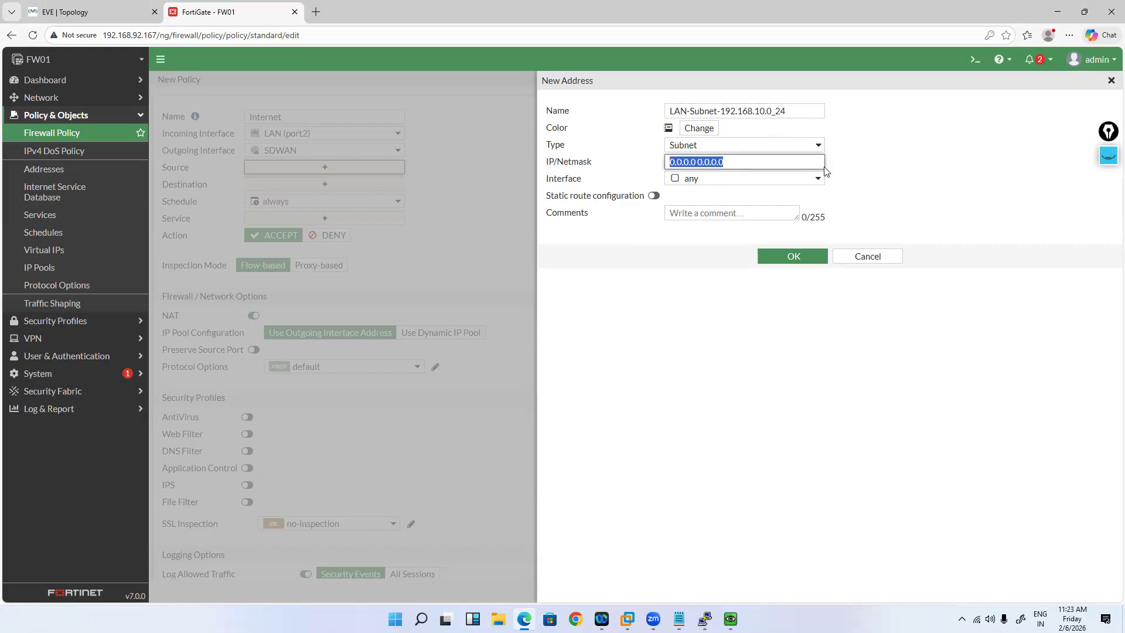
{"action": "type", "text": "192.168.10.0/24"}
{"action": "left_click", "coordinate": [803, 258]}
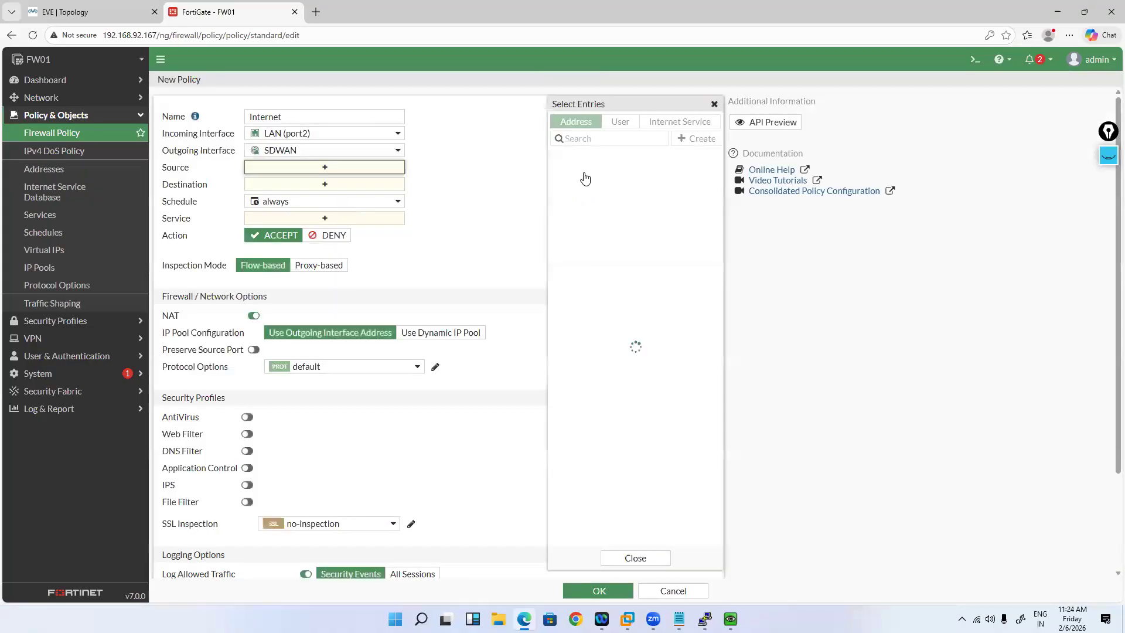
Step: Use LAN-Subnet-192.168.10.0_24 as source, service ALL, log all sessions, and save the Internet policy
{"action": "left_click", "coordinate": [609, 224]}
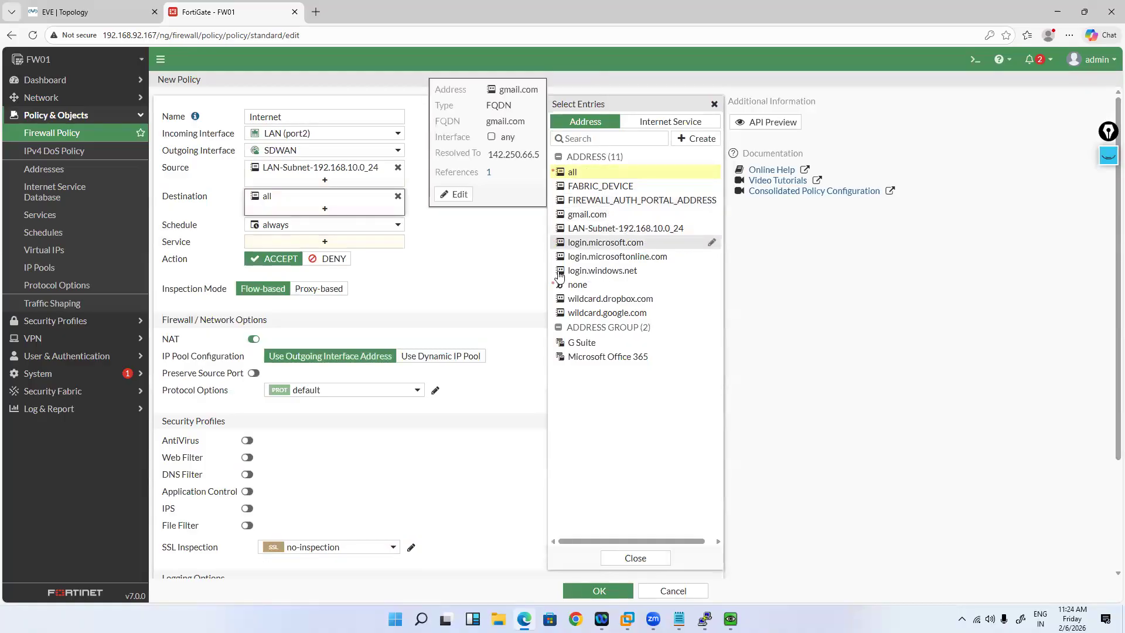
{"action": "left_click", "coordinate": [347, 242]}
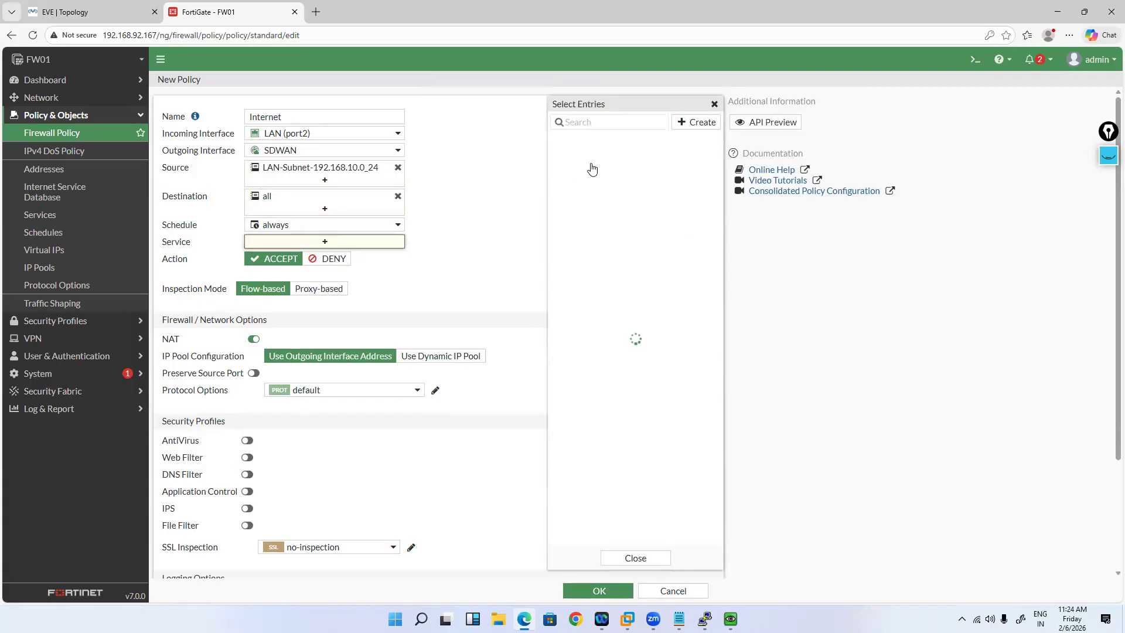
{"action": "left_click", "coordinate": [592, 169]}
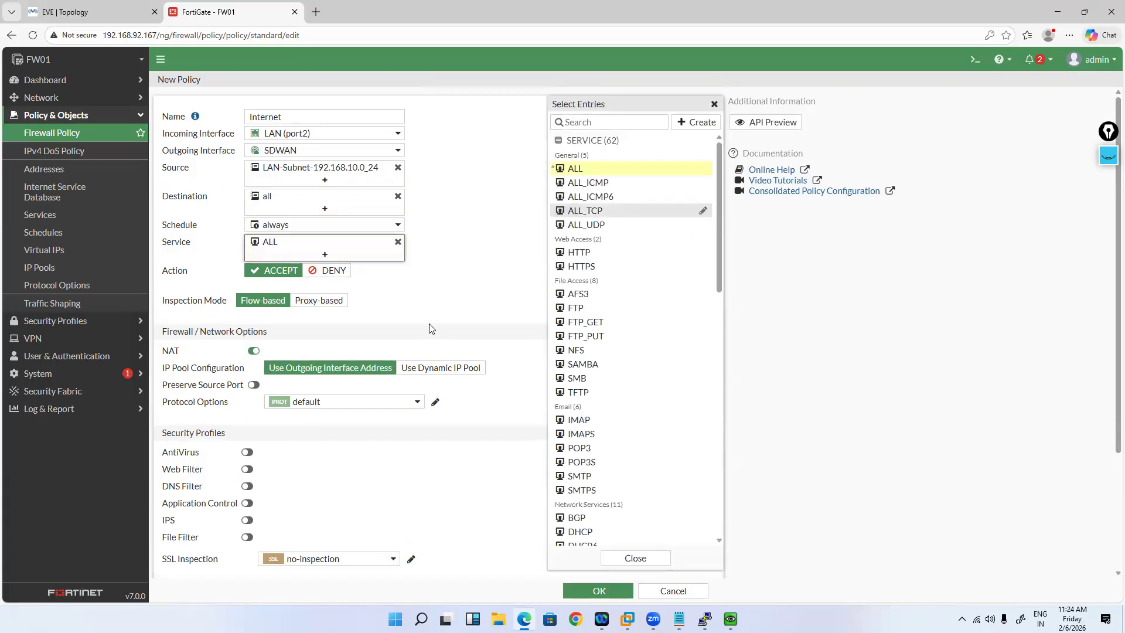
{"action": "left_click", "coordinate": [413, 352]}
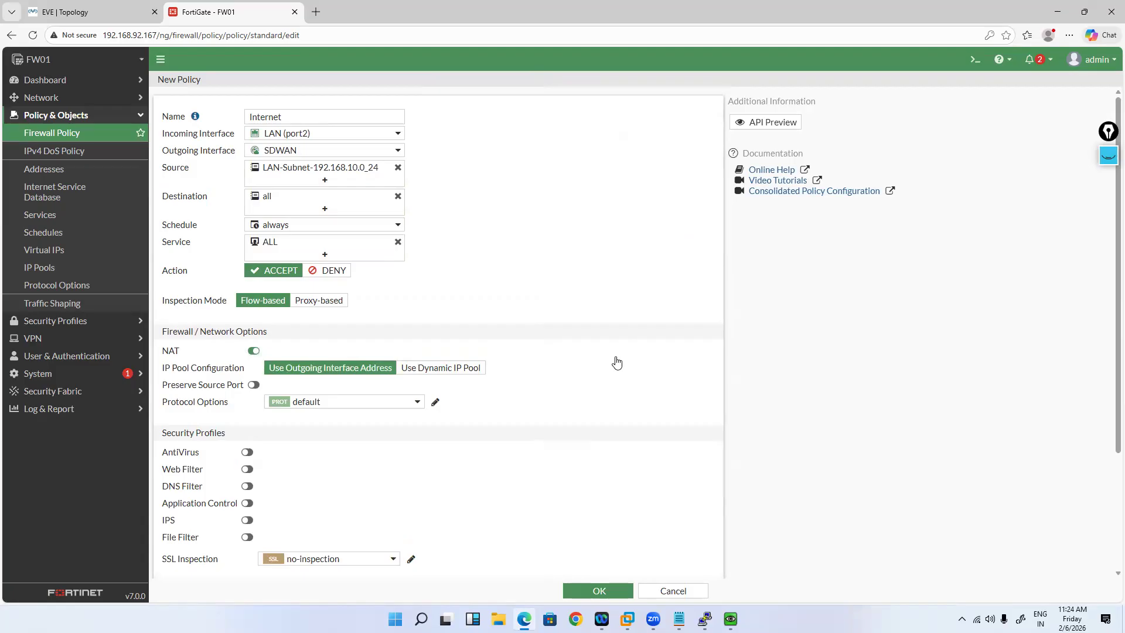
{"action": "scroll", "coordinate": [413, 469], "scroll_direction": "down", "scroll_amount": 3}
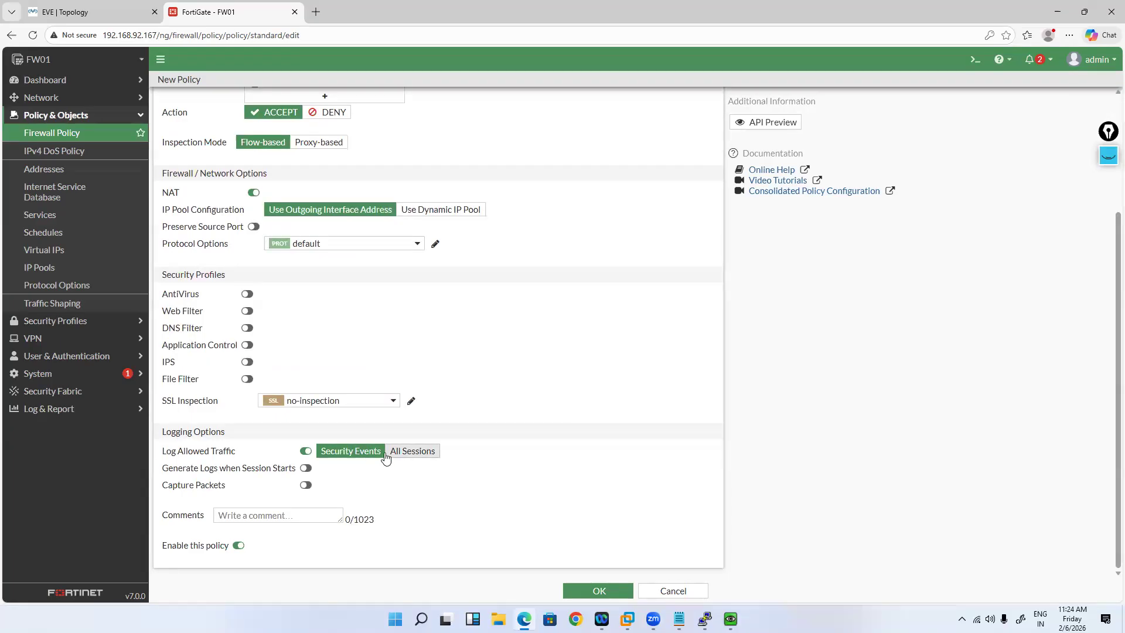
{"action": "left_click", "coordinate": [412, 452]}
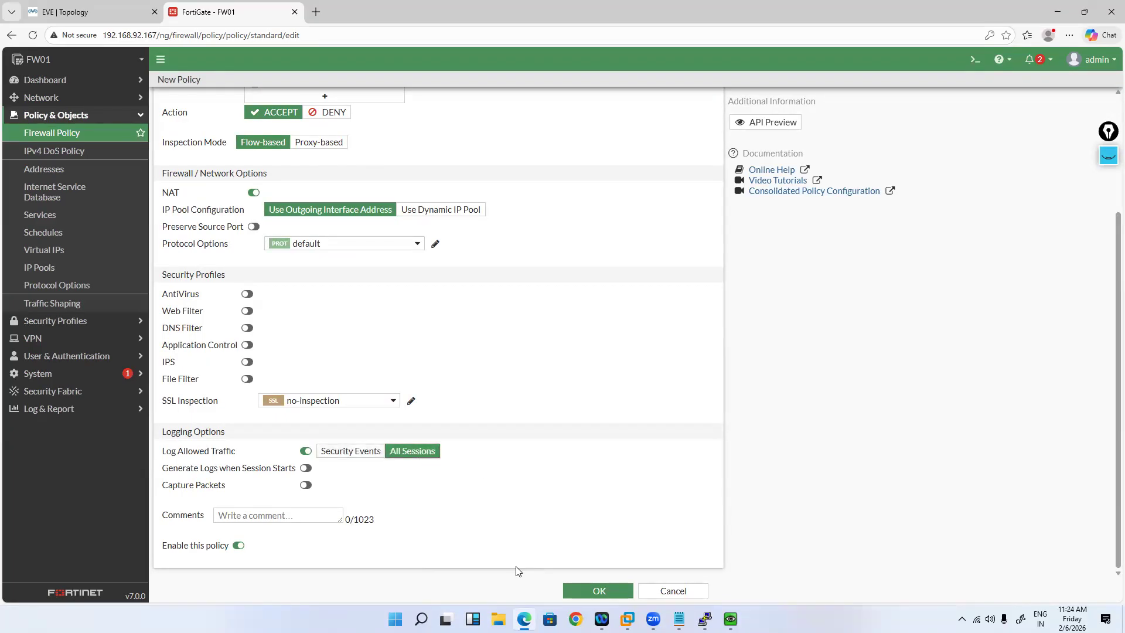
{"action": "left_click", "coordinate": [587, 584]}
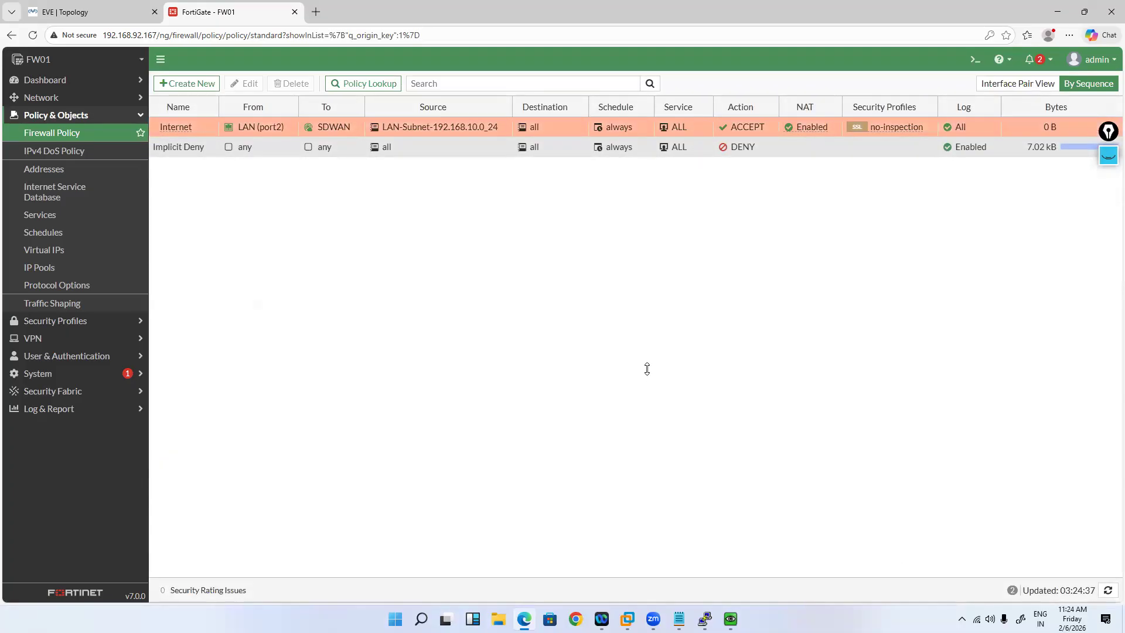
Step: Ping 1.1.1.1 from the VPC5 console and confirm replies
{"action": "mouse_move", "coordinate": [705, 619]}
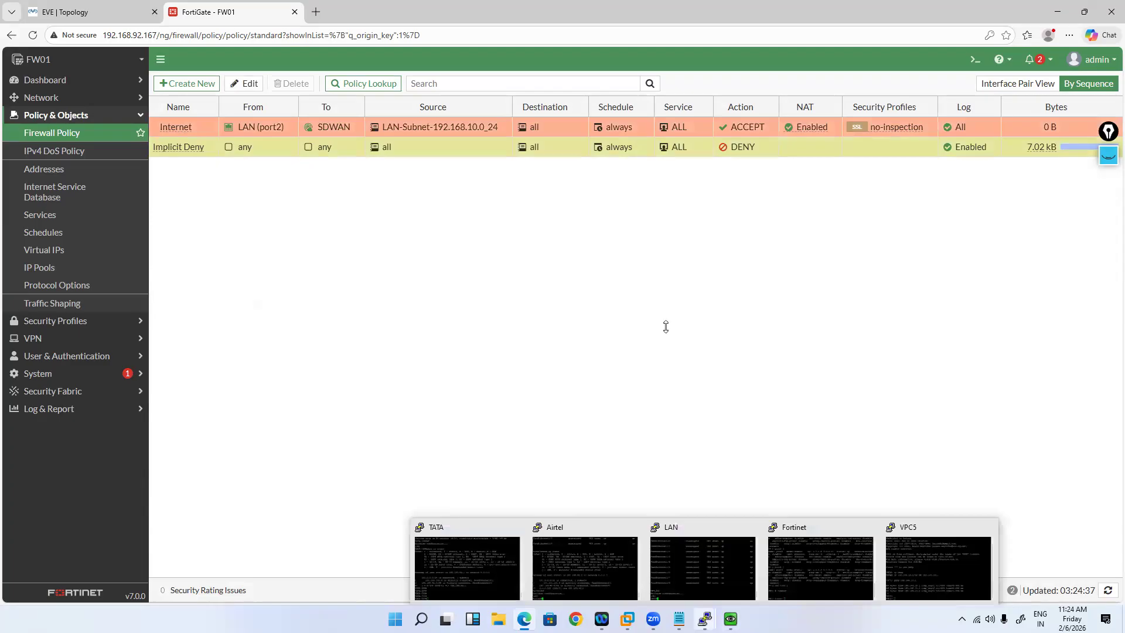
{"action": "left_click", "coordinate": [938, 568]}
{"action": "type", "text": "ping 1.1.1.1"}
{"action": "key", "text": "Return"}
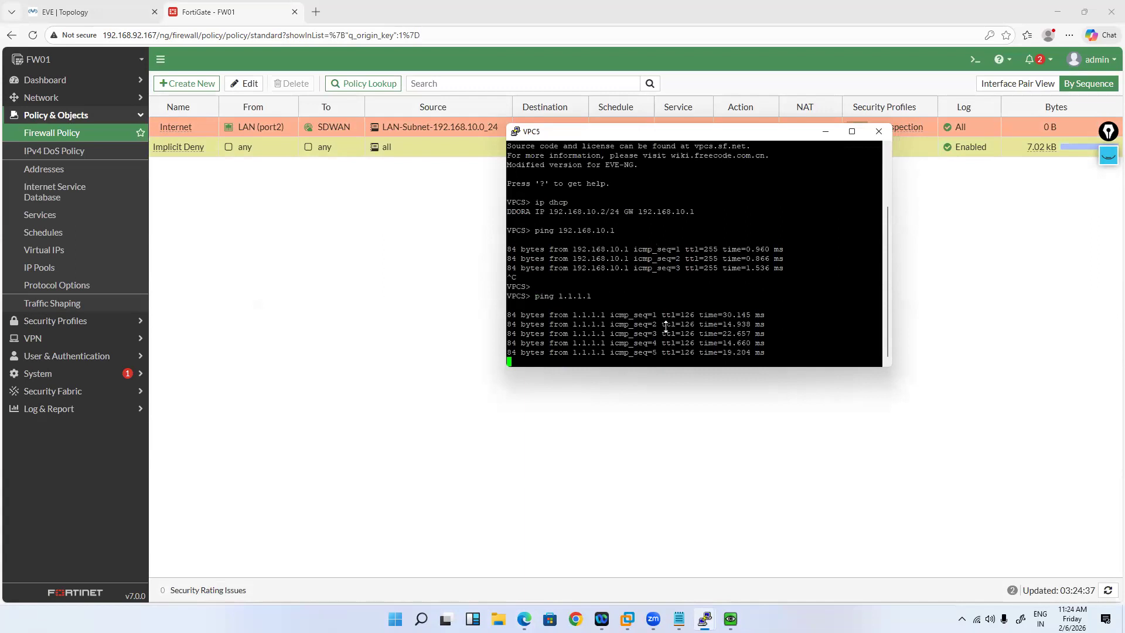
{"action": "key", "text": "ctrl+c"}
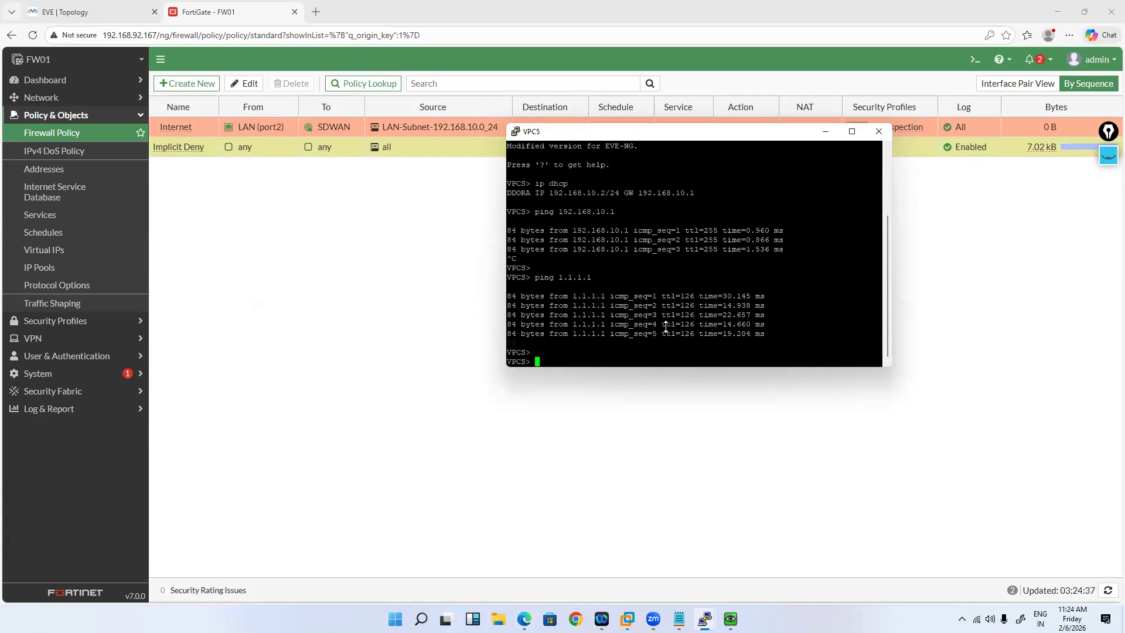
Step: Trace 1.1.1.1 from VPC5, confirming hop 2 is 100.100.100.1, then return to the browser
{"action": "type", "text": "tr"}
{"action": "type", "text": "acert -"}
{"action": "key", "text": "BackSpace"}
{"action": "key", "text": "BackSpace"}
{"action": "key", "text": "BackSpace"}
{"action": "key", "text": "BackSpace"}
{"action": "type", "text": "1.1.1.1"}
{"action": "key", "text": "Return"}
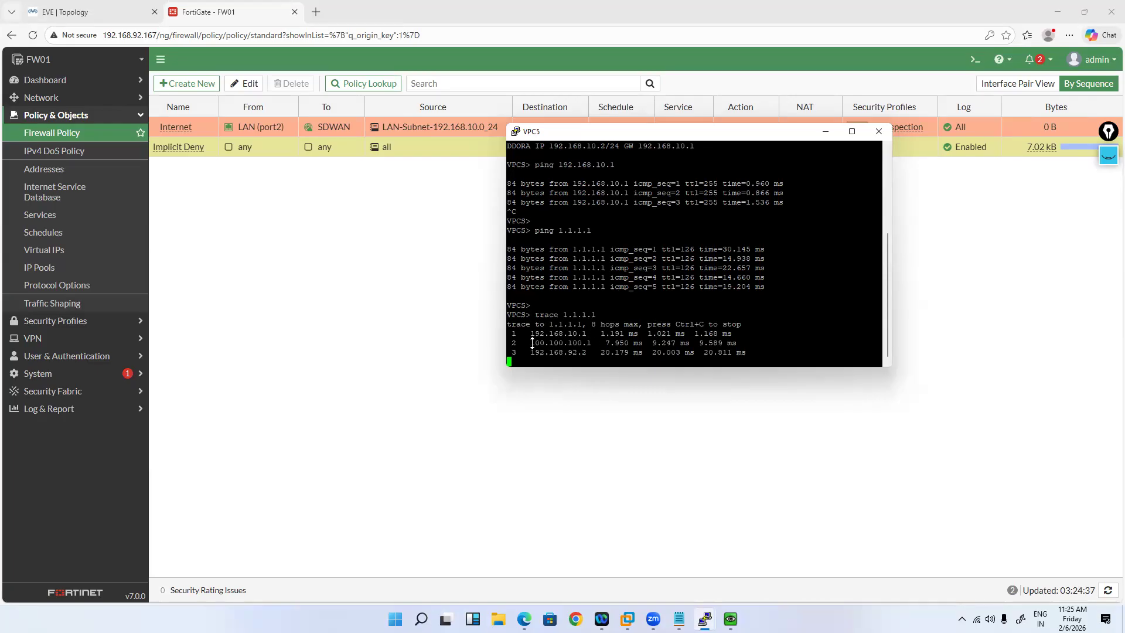
{"action": "double_click", "coordinate": [584, 334]}
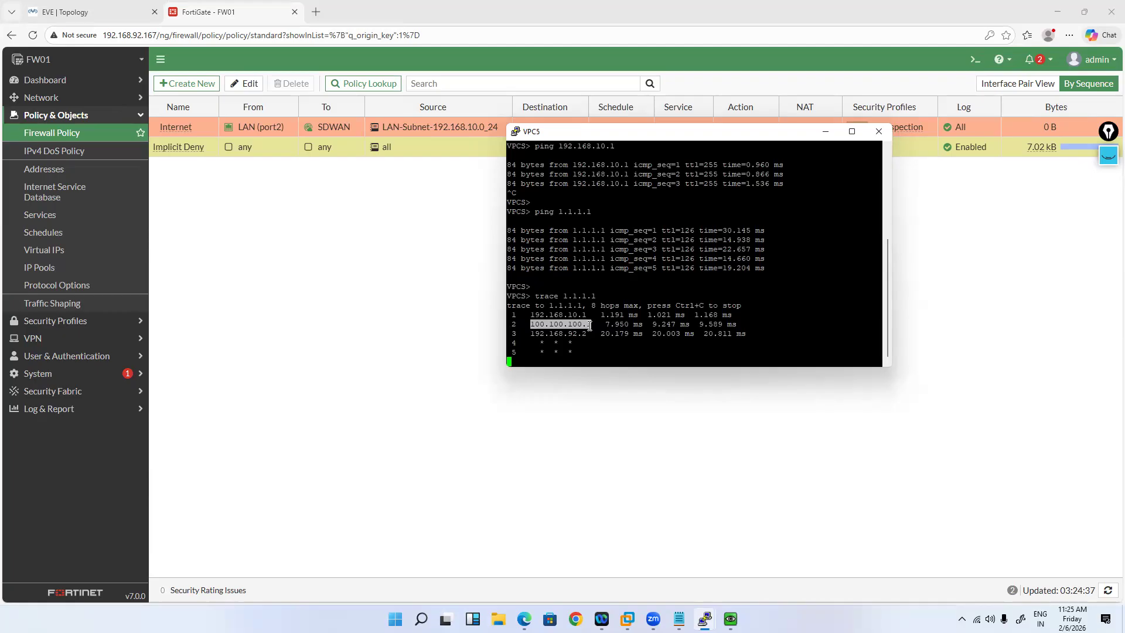
{"action": "left_click", "coordinate": [610, 334]}
{"action": "key", "text": "ctrl+c"}
{"action": "key", "text": "Return"}
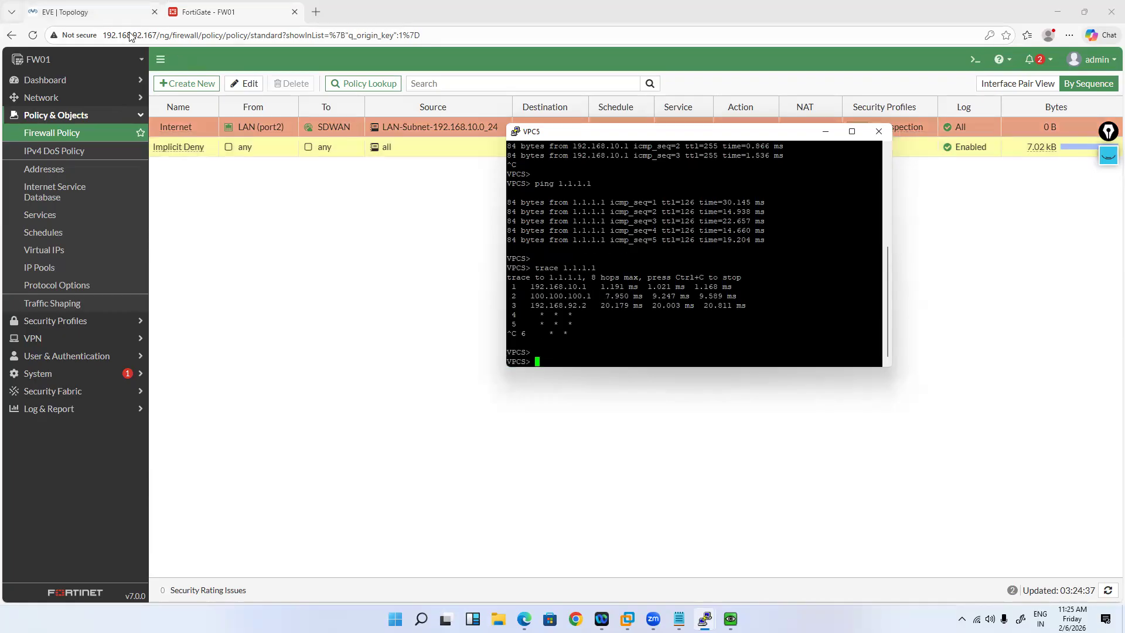
{"action": "left_click", "coordinate": [164, 177]}
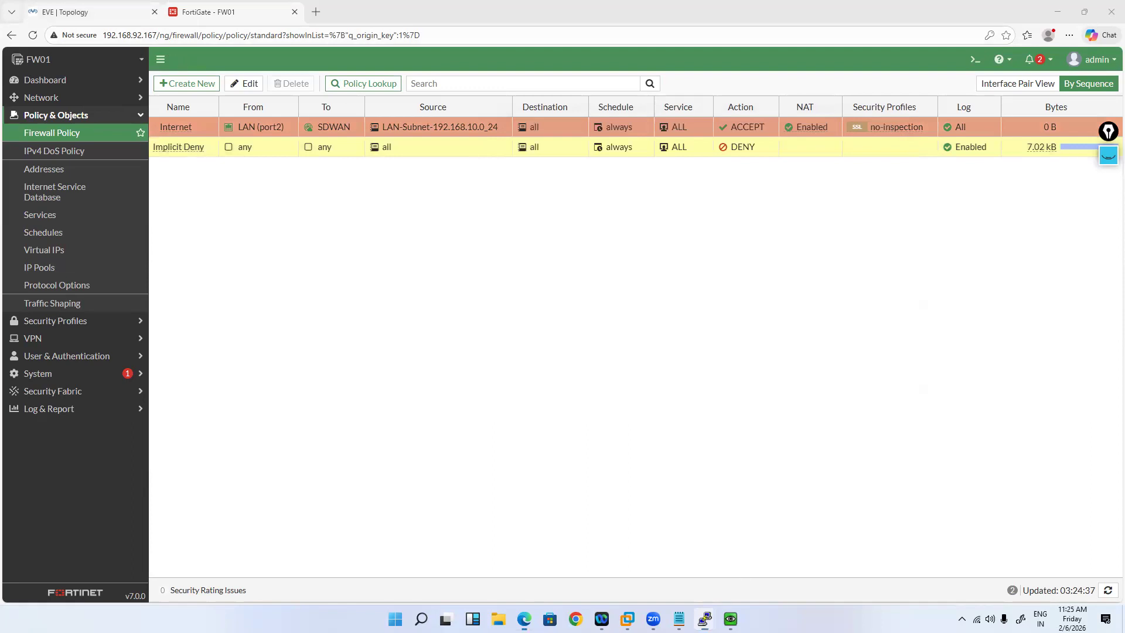
Step: Rerun VPC5's trace and ping to 1.1.1.1 with the TATA router stopped
{"action": "key", "text": "ctrl+Tab"}
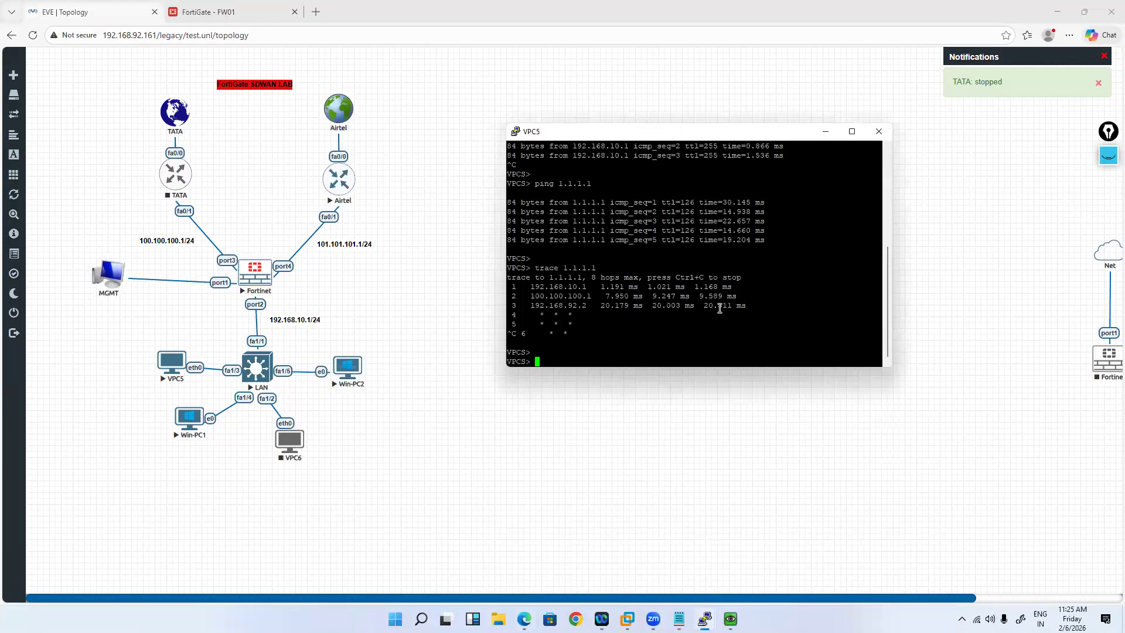
{"action": "key", "text": "Up"}
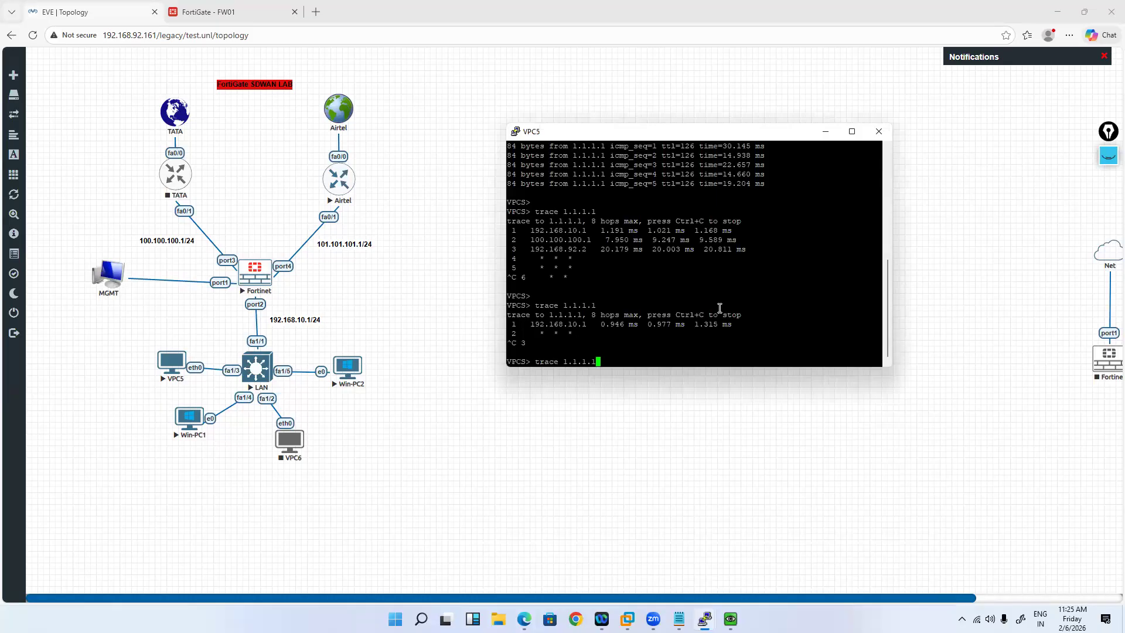
{"action": "key", "text": "Up"}
{"action": "key", "text": "Return"}
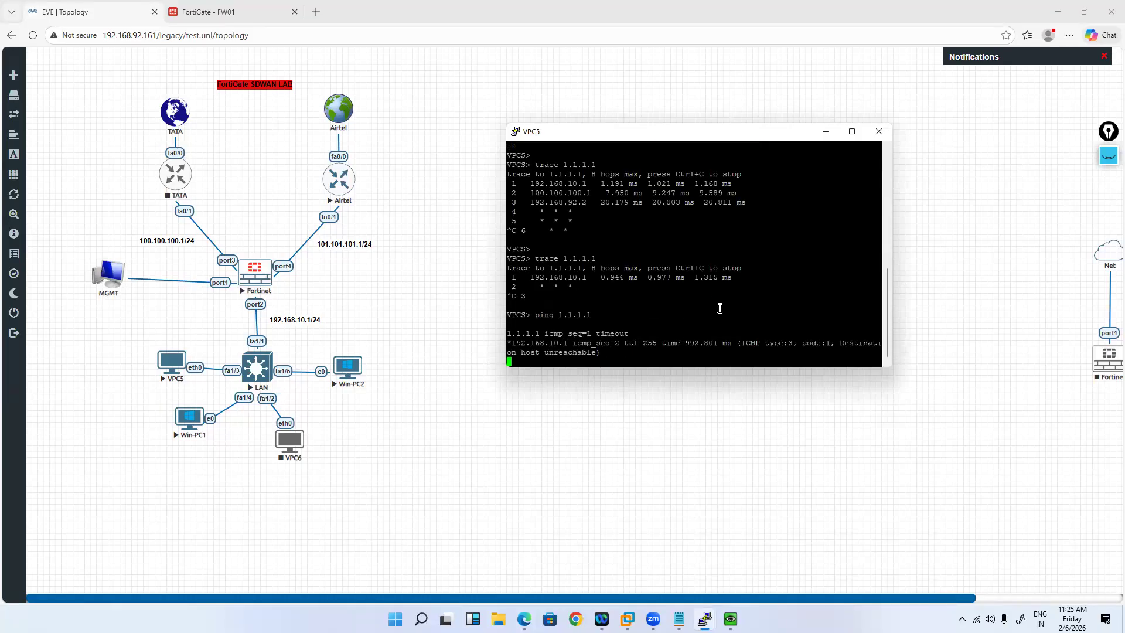
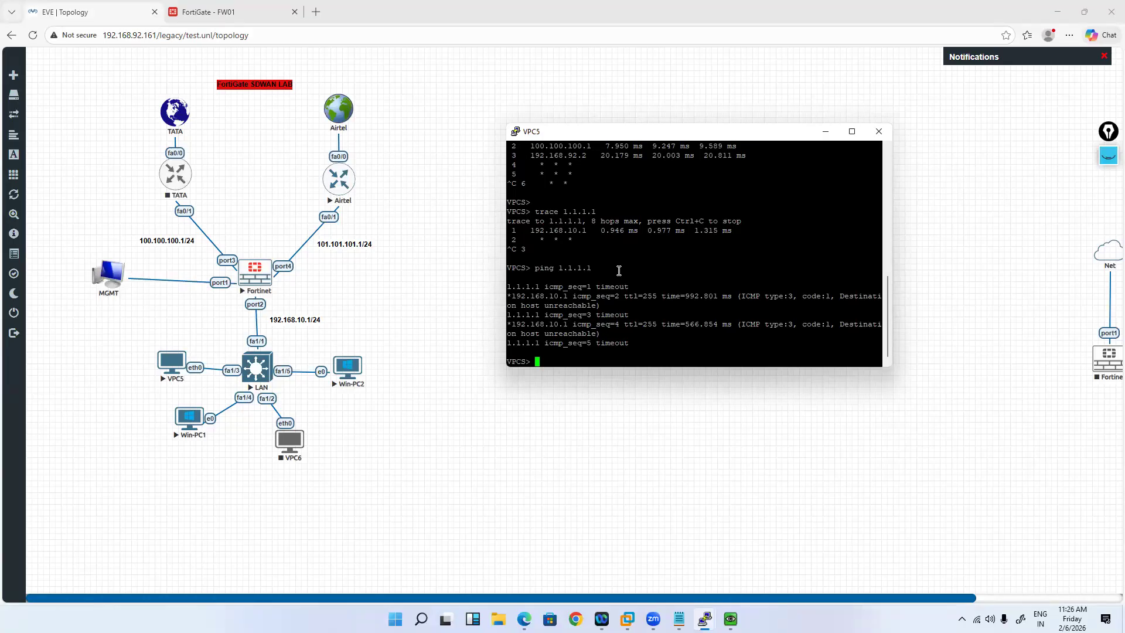
Step: Bring the Fortinet firewall's PuTTY console window in front of the VPC5 terminal
{"action": "mouse_move", "coordinate": [704, 619]}
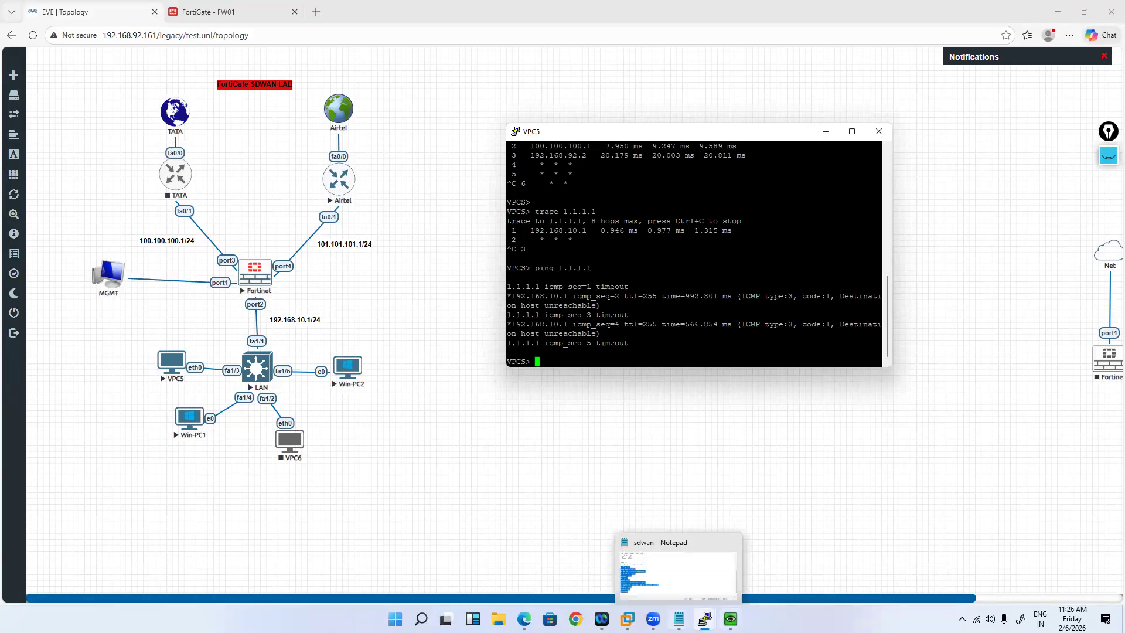
{"action": "left_click", "coordinate": [768, 558]}
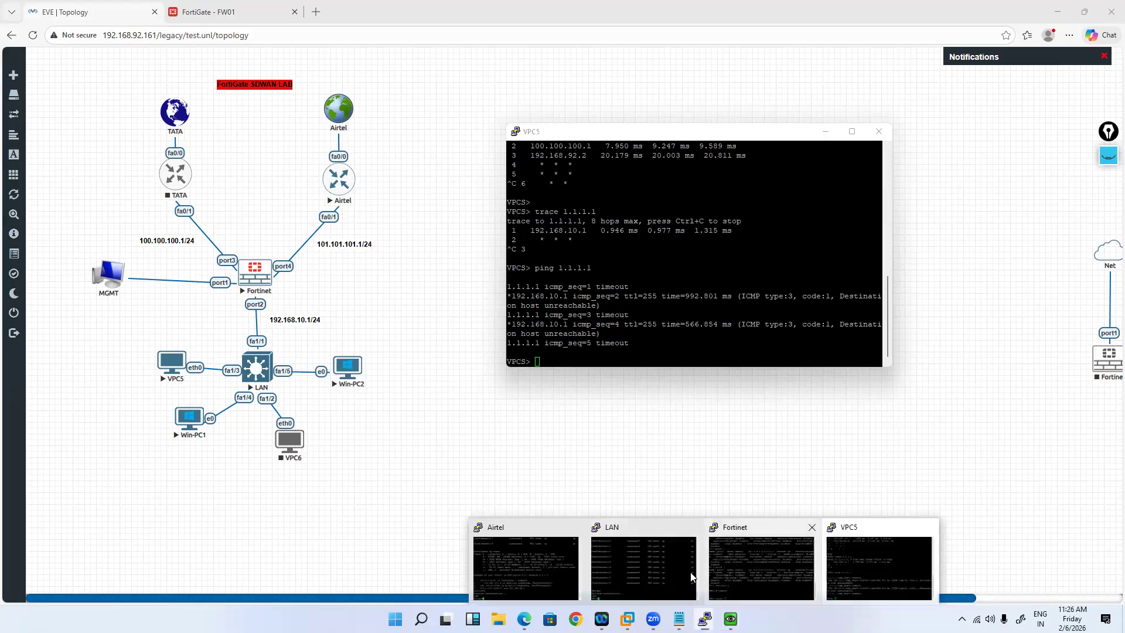
Step: Run 'get router info routing-table all' on FortiGate, highlighting the default routes via port3 and port4
{"action": "left_click", "coordinate": [204, 12]}
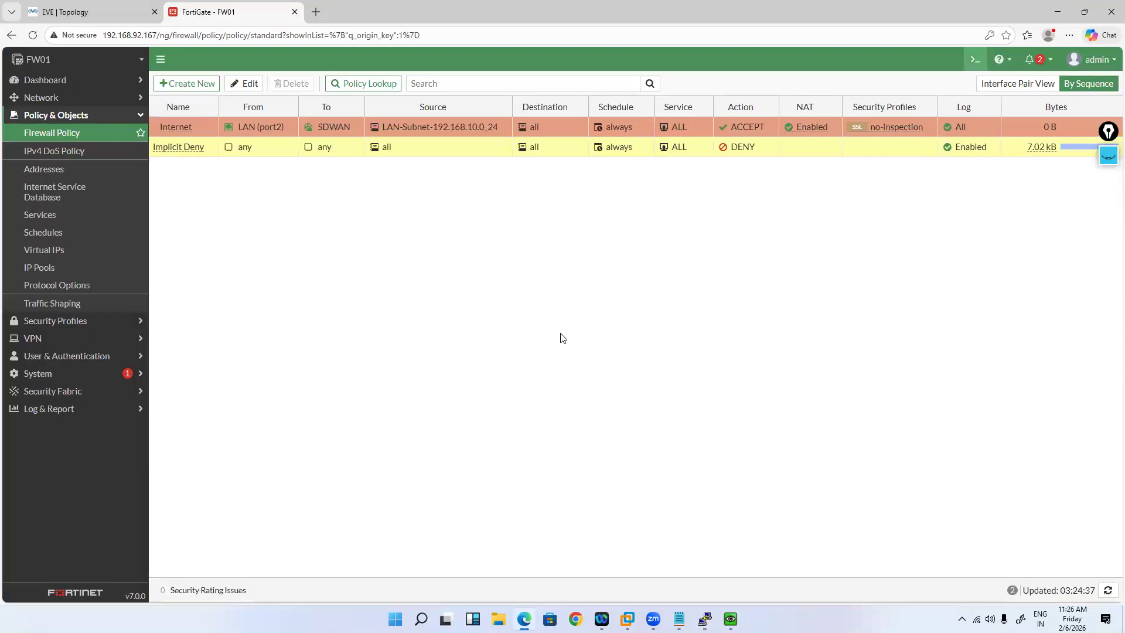
{"action": "type", "text": "get "}
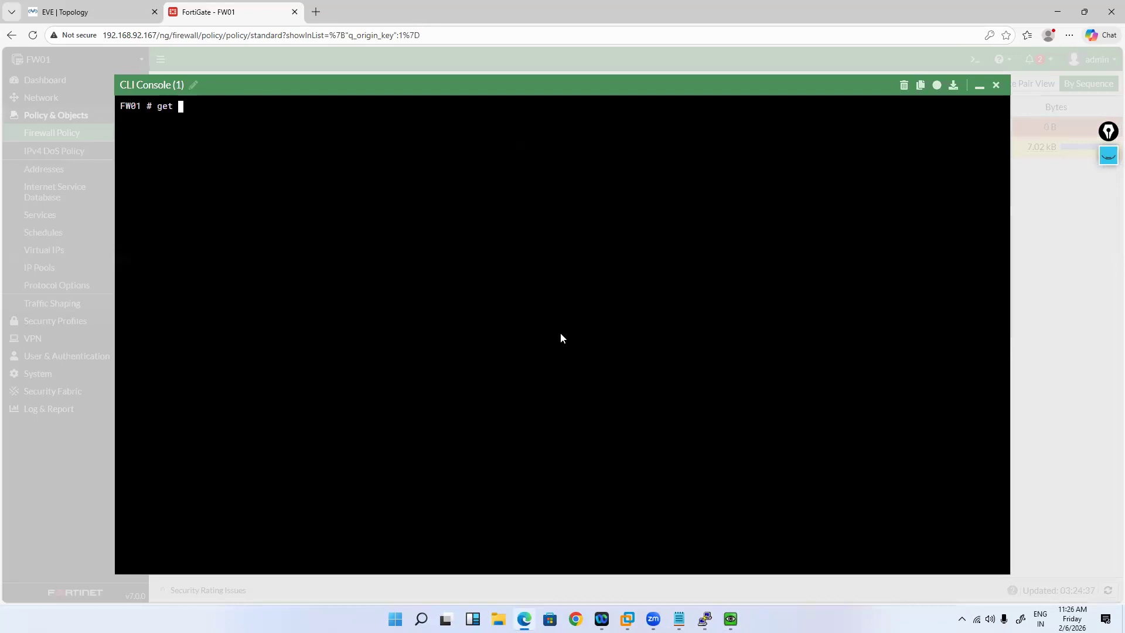
{"action": "type", "text": "router info routing-table all"}
{"action": "key", "text": "Return"}
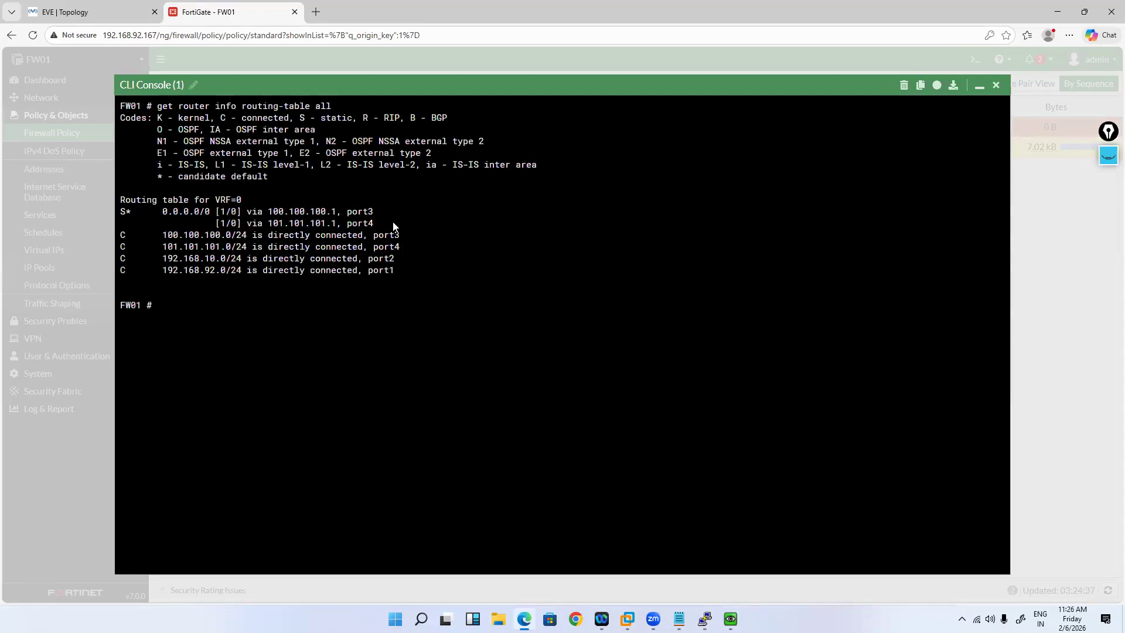
{"action": "left_click_drag", "start_coordinate": [156, 211], "coordinate": [392, 223]}
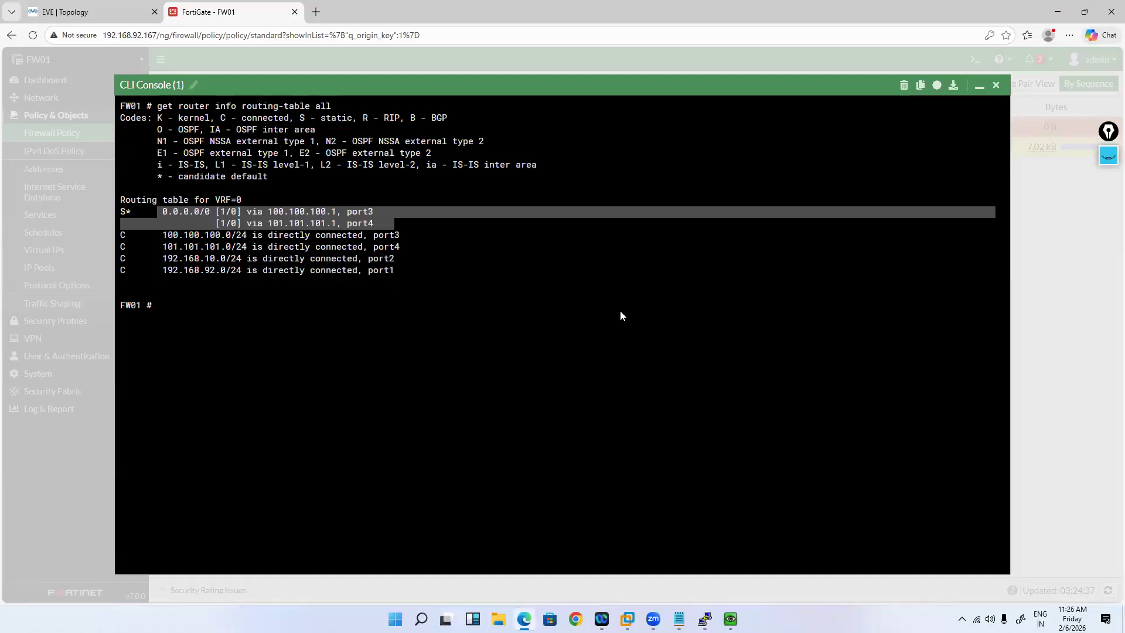
{"action": "left_click", "coordinate": [167, 85]}
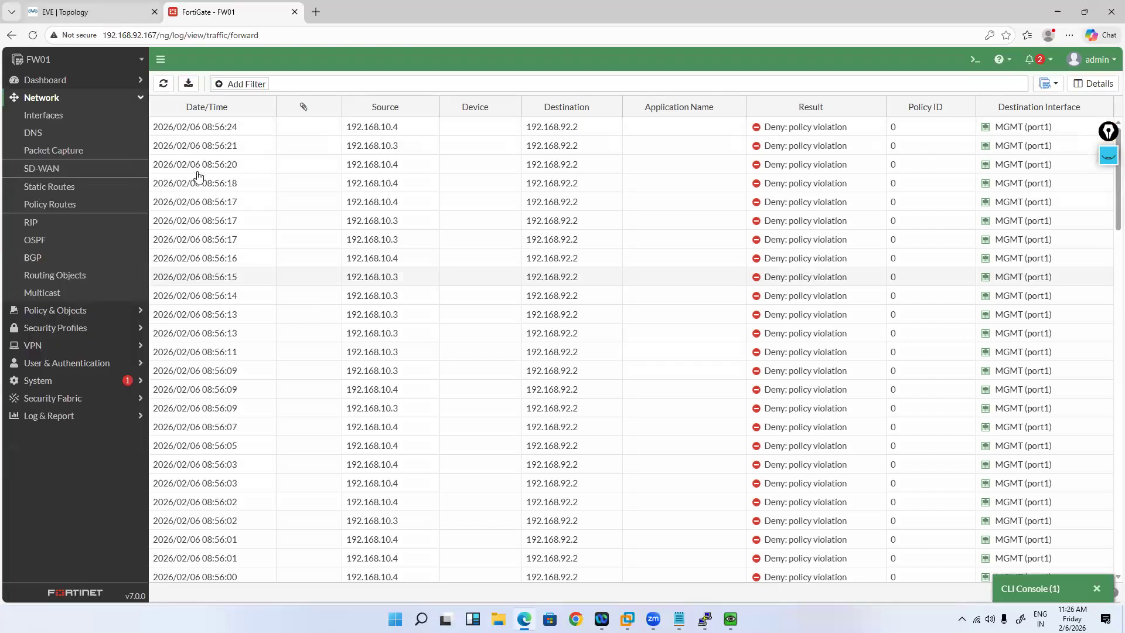
{"action": "key", "text": "ctrl+Tab"}
{"action": "key", "text": "ctrl+Tab"}
{"action": "key", "text": "ctrl+Tab"}
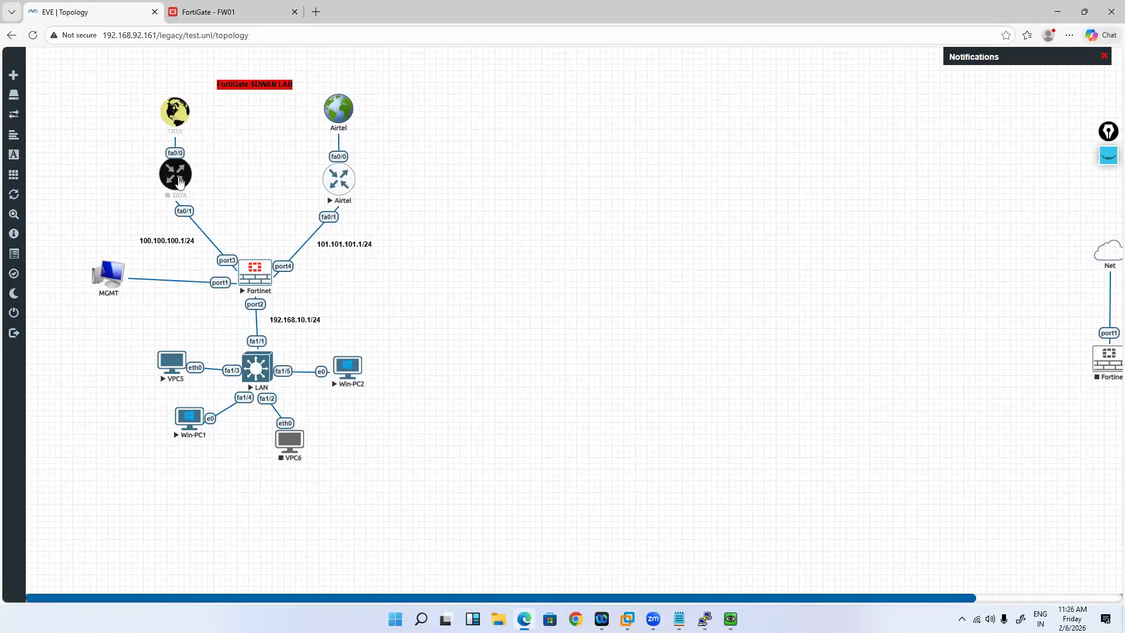
Step: Start the TATA router and rerun VPC5's ping to 1.1.1.1
{"action": "right_click", "coordinate": [177, 175]}
{"action": "left_click", "coordinate": [199, 203]}
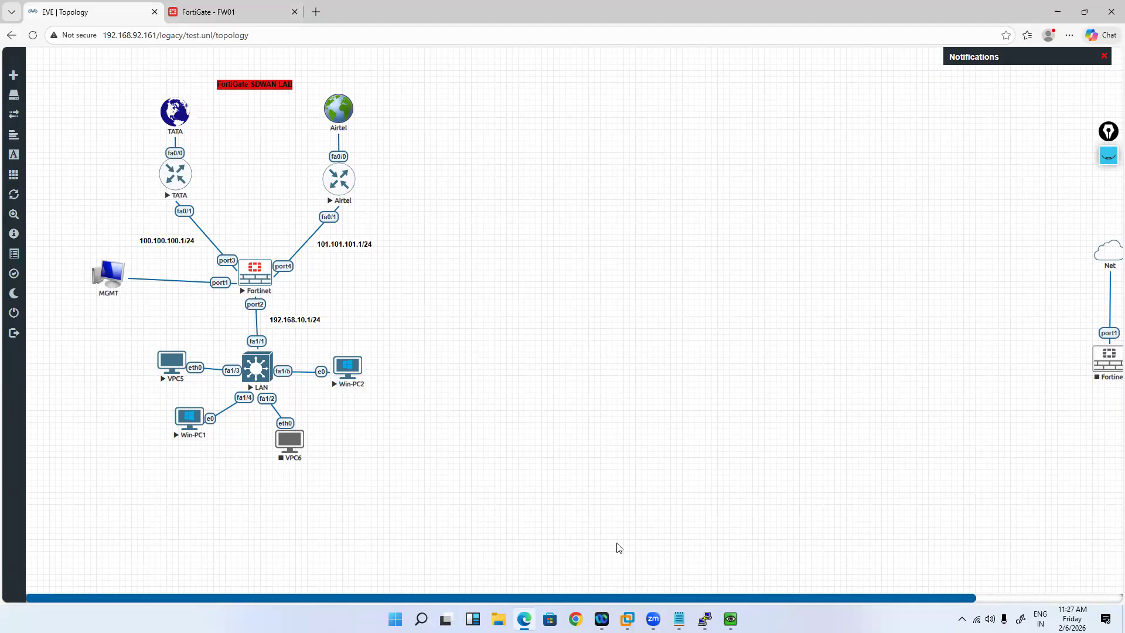
{"action": "mouse_move", "coordinate": [601, 618]}
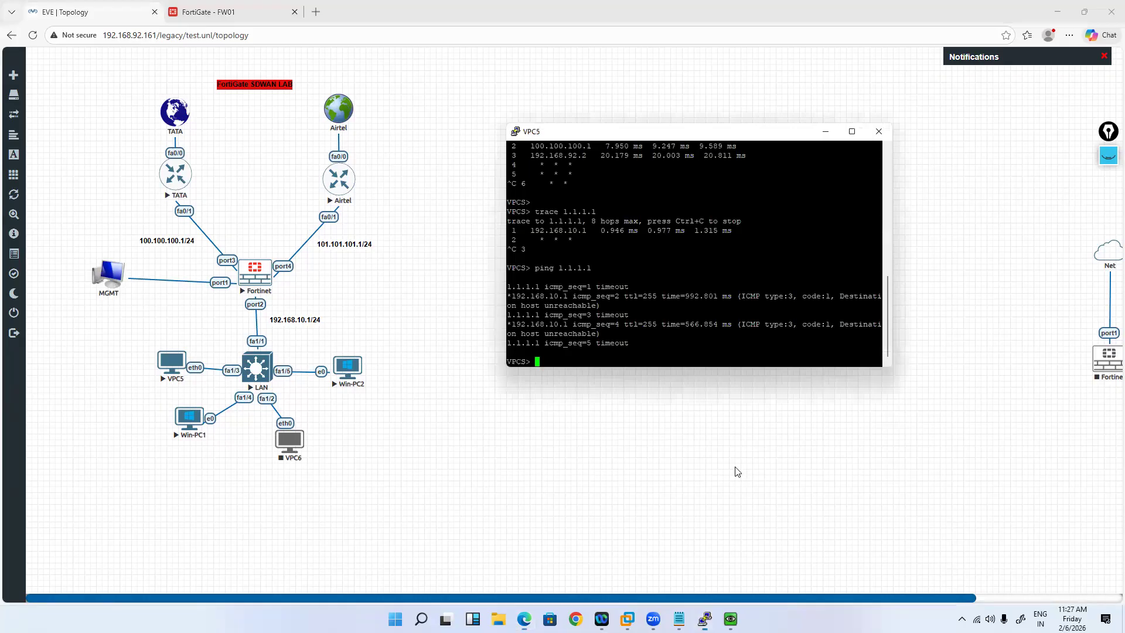
{"action": "key", "text": "Up"}
{"action": "key", "text": "Return"}
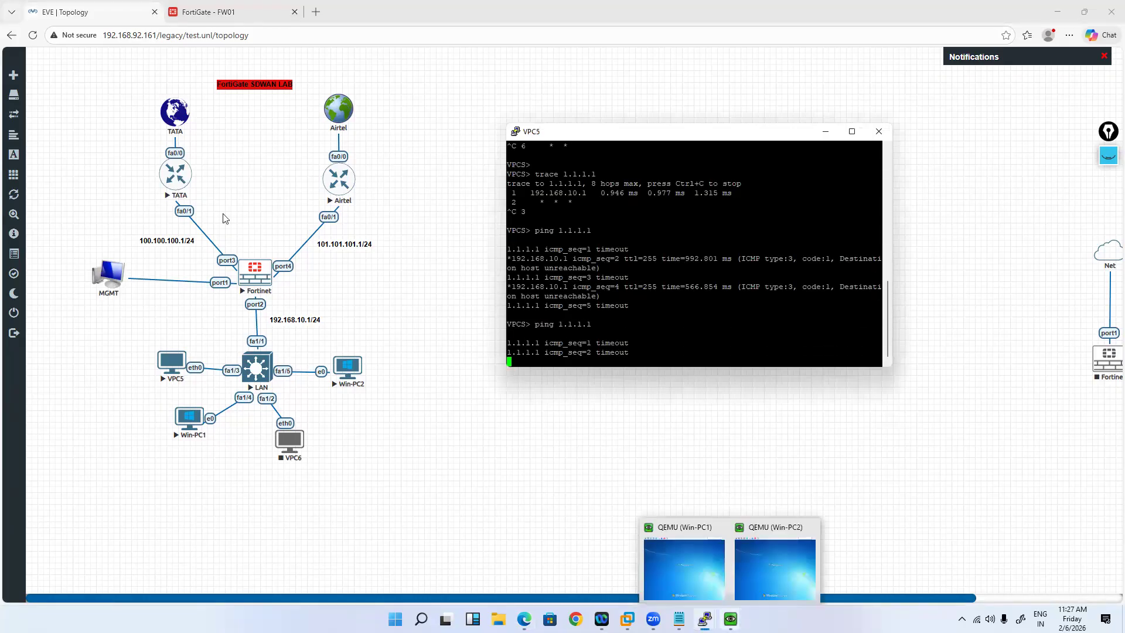
Step: Open the TATA router console, enter 'en', and list interface status with 'show ip int bri'
{"action": "left_click", "coordinate": [175, 178]}
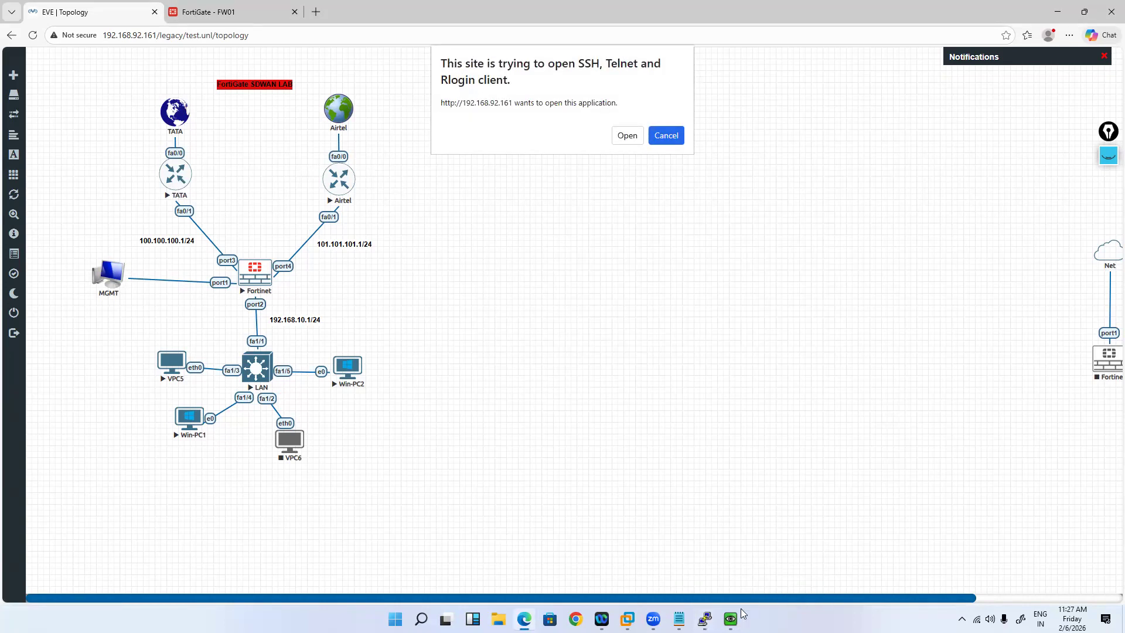
{"action": "left_click", "coordinate": [845, 556]}
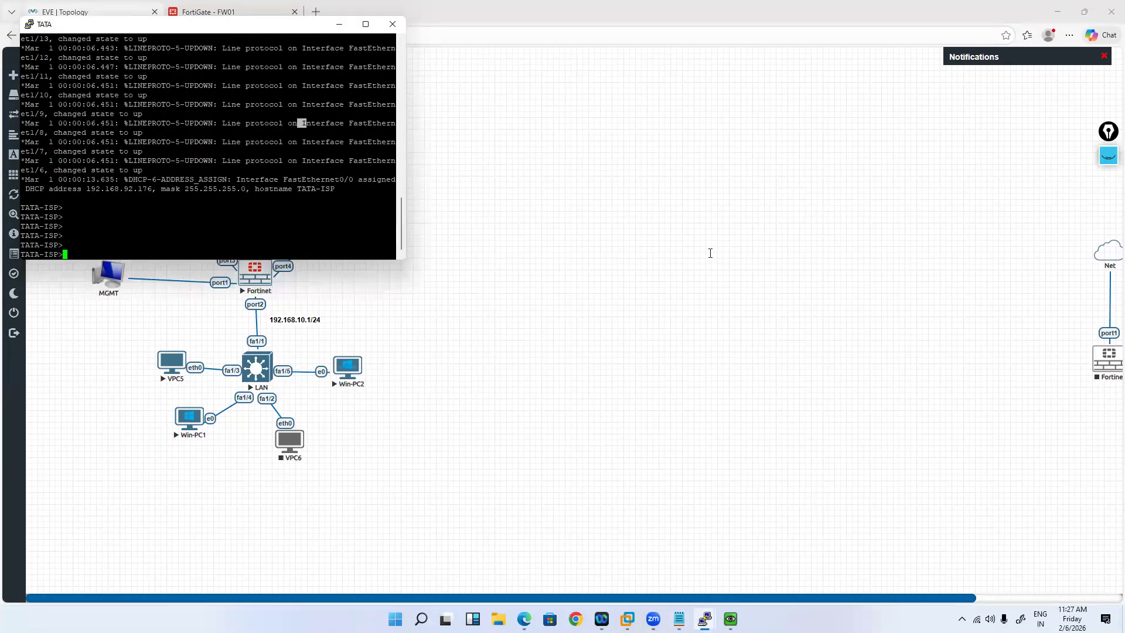
{"action": "mouse_move", "coordinate": [704, 619]}
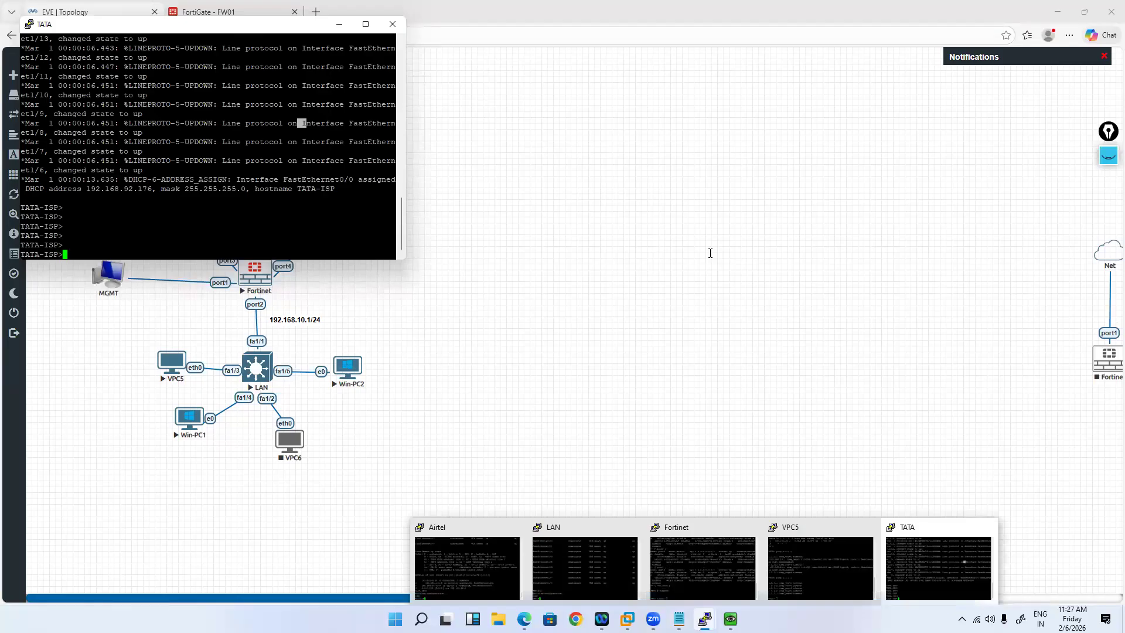
{"action": "left_click", "coordinate": [820, 565]}
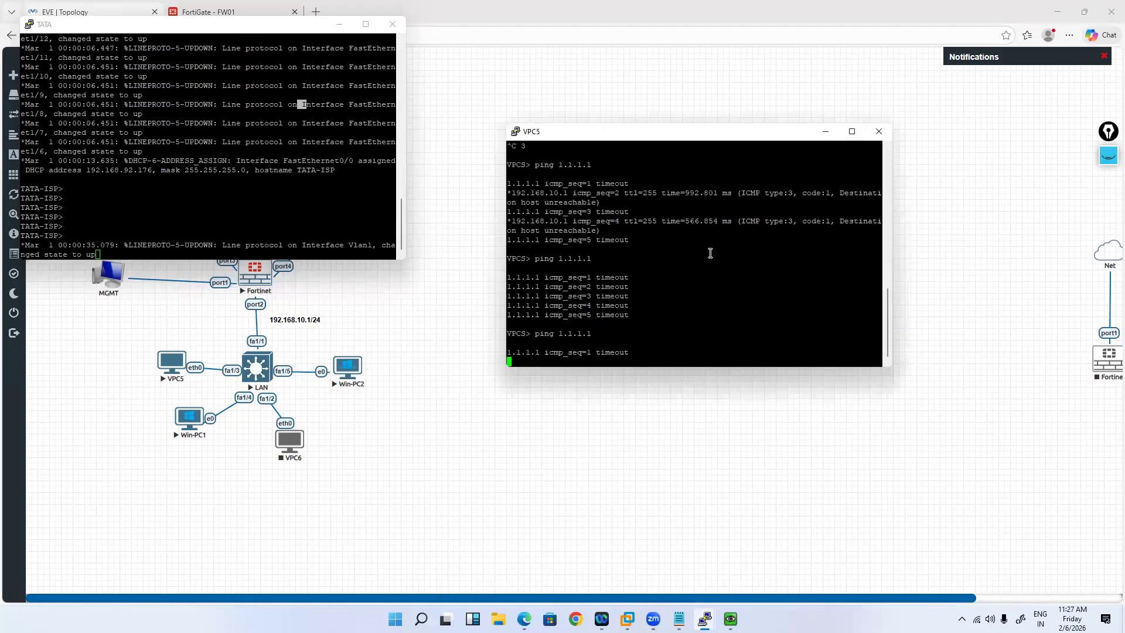
{"action": "left_click", "coordinate": [332, 161]}
{"action": "key", "text": "Return"}
{"action": "key", "text": "Return"}
{"action": "key", "text": "Return"}
{"action": "key", "text": "Return"}
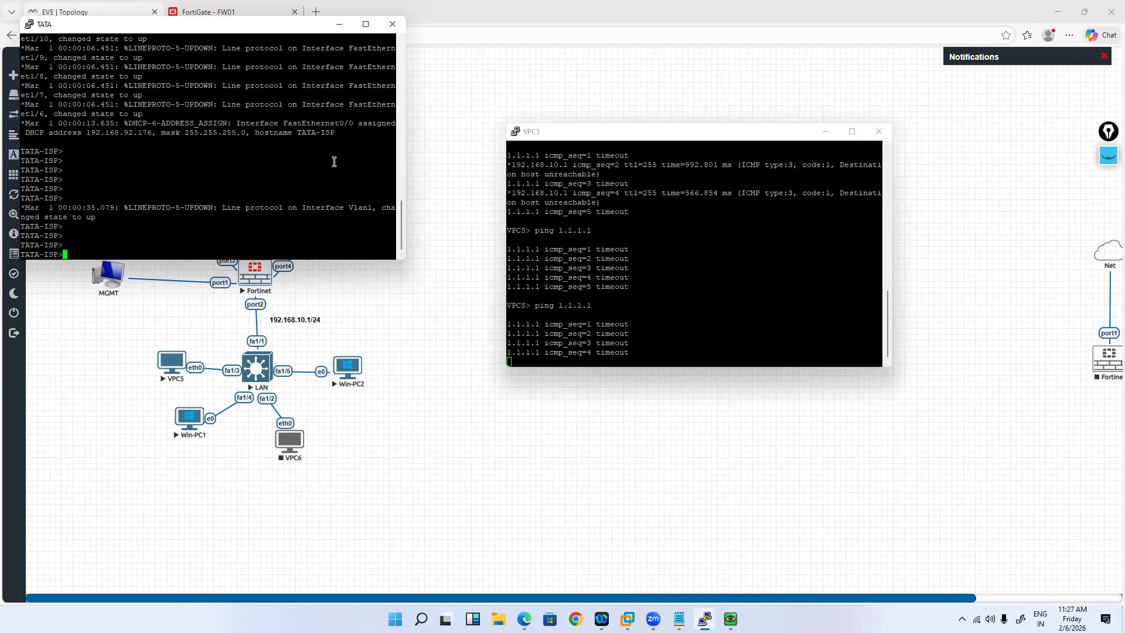
{"action": "type", "text": "en"}
{"action": "key", "text": "Return"}
{"action": "type", "text": "sho"}
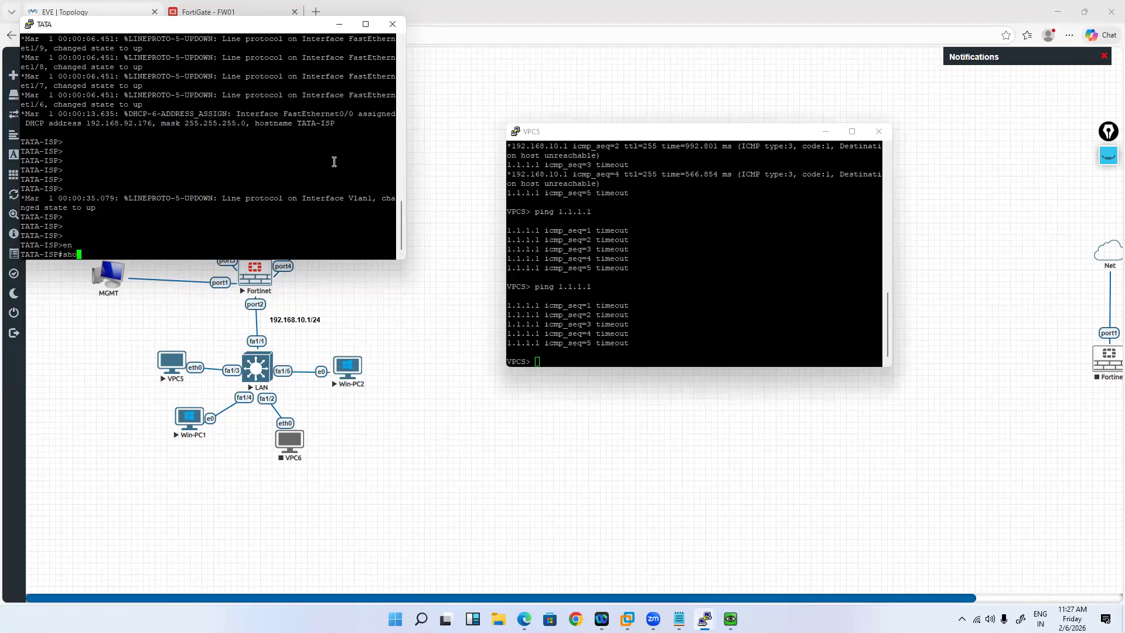
{"action": "type", "text": "w ip int bri"}
{"action": "key", "text": "Return"}
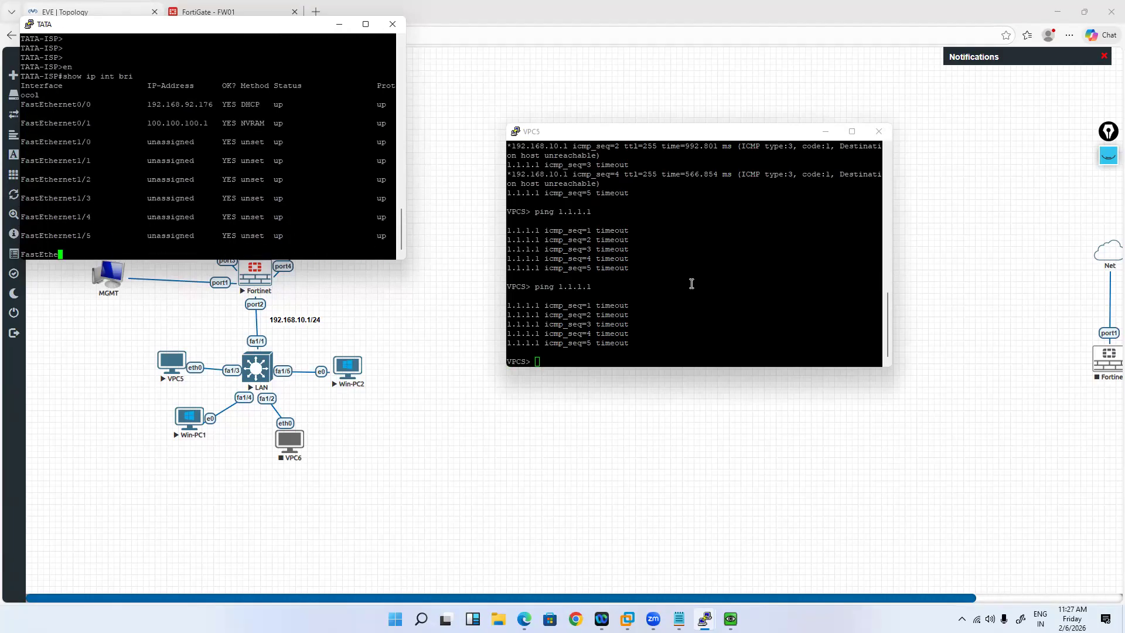
Step: Ping 1.1.1.1 again from VPC5, now getting replies, and return to the lab topology
{"action": "left_click", "coordinate": [691, 283]}
{"action": "key", "text": "Up"}
{"action": "key", "text": "Return"}
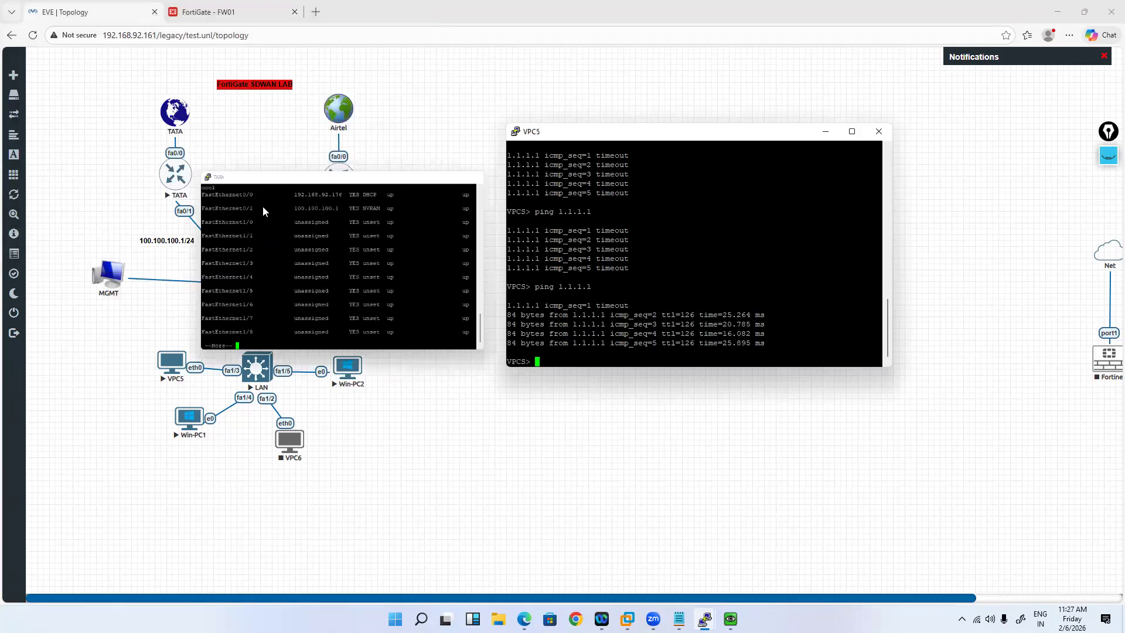
{"action": "left_click", "coordinate": [211, 13]}
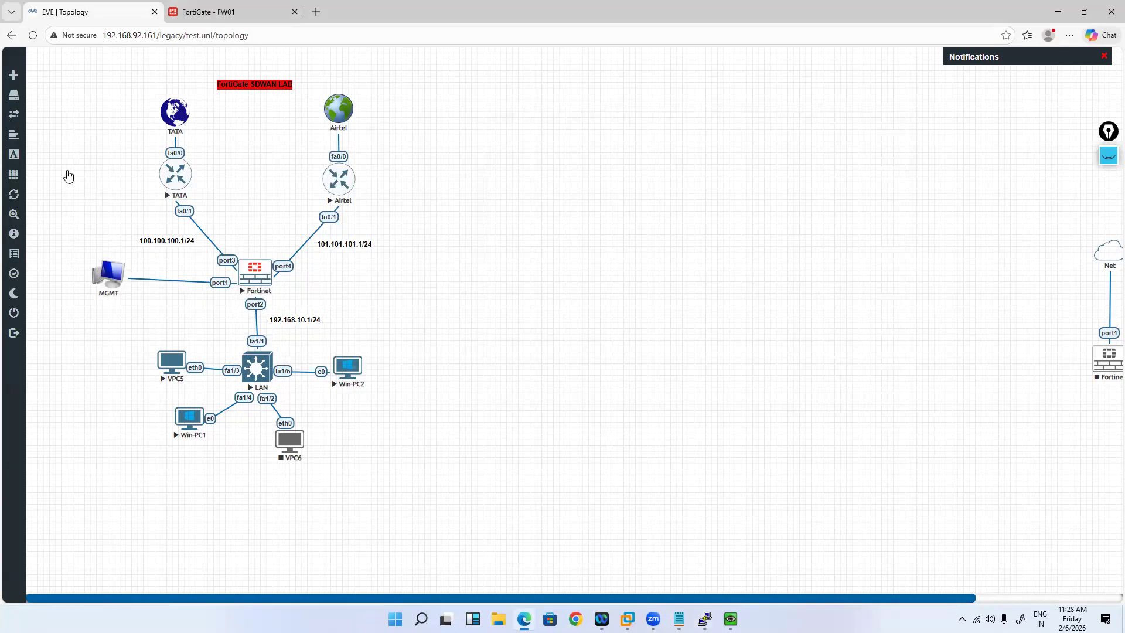
Step: Under Network > SD-WAN Performance SLAs, open Default_Gmail for editing
{"action": "key", "text": "ctrl+Tab"}
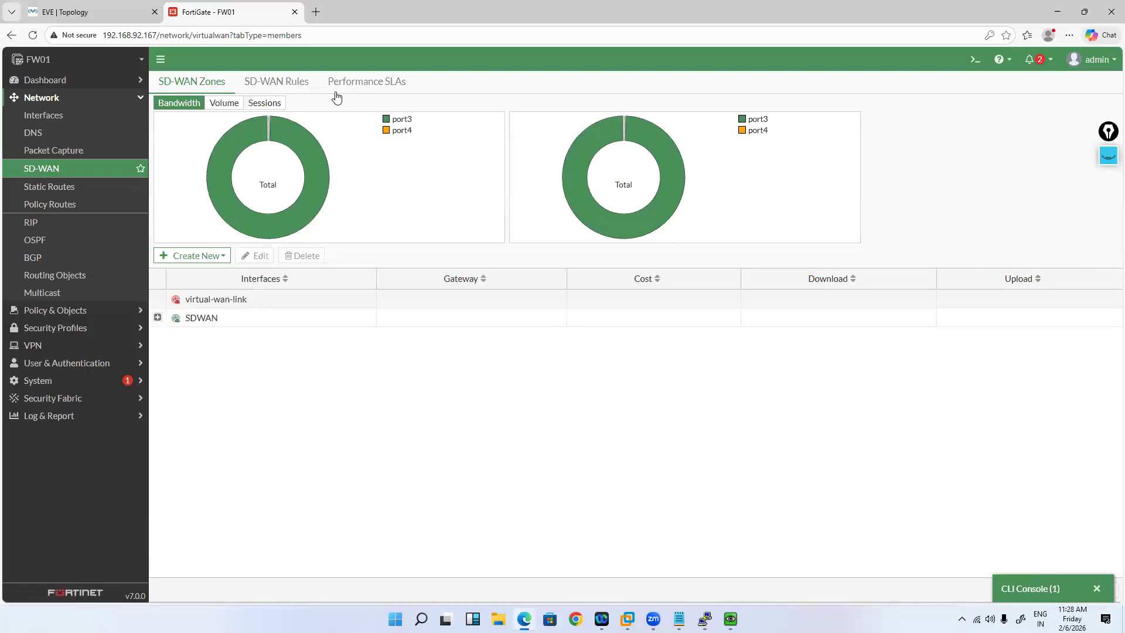
{"action": "left_click", "coordinate": [363, 82]}
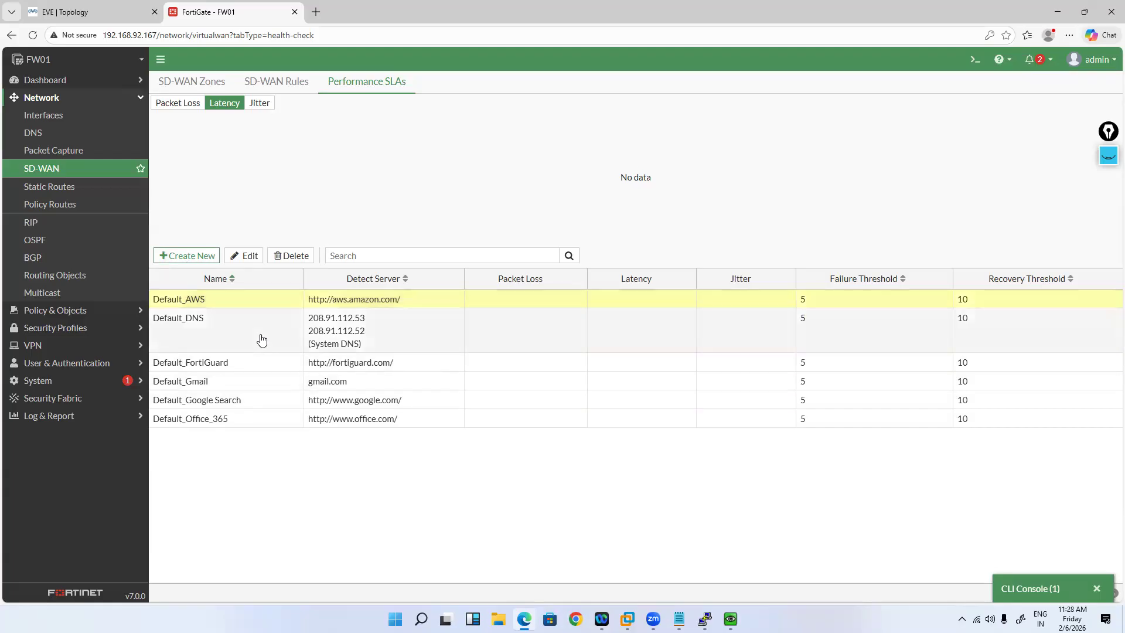
{"action": "left_click", "coordinate": [230, 334]}
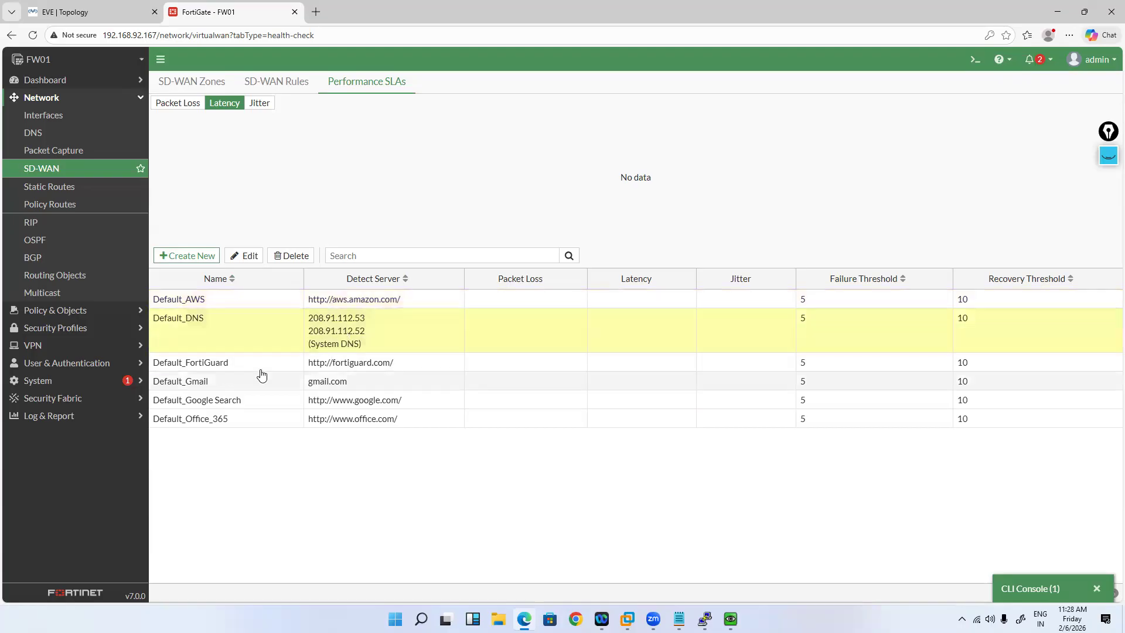
{"action": "left_click", "coordinate": [248, 384]}
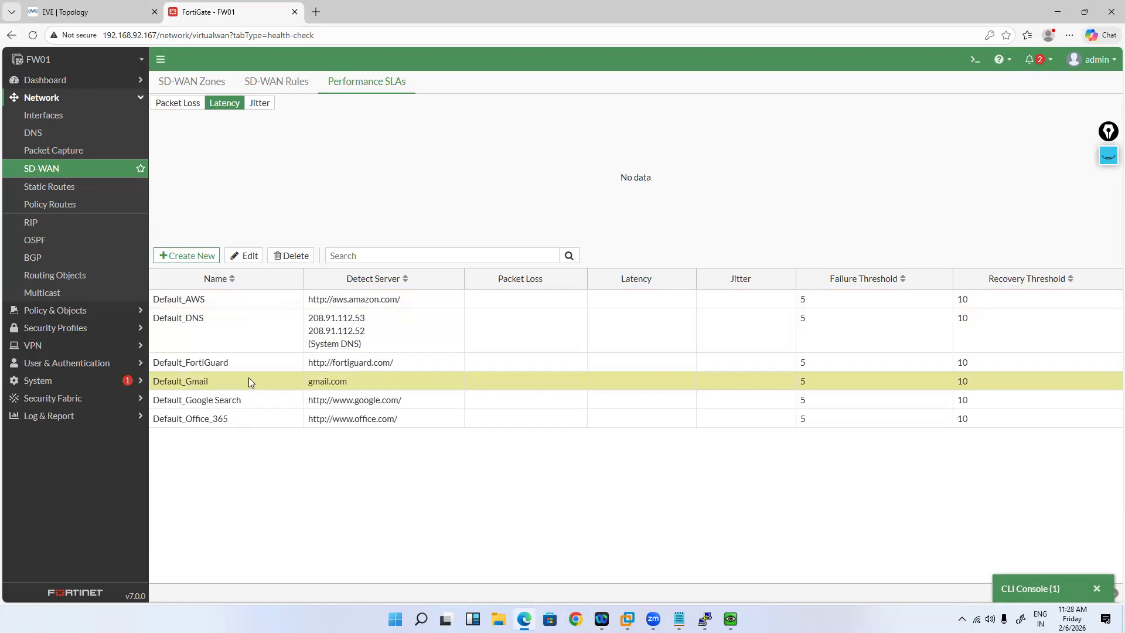
{"action": "double_click", "coordinate": [248, 381]}
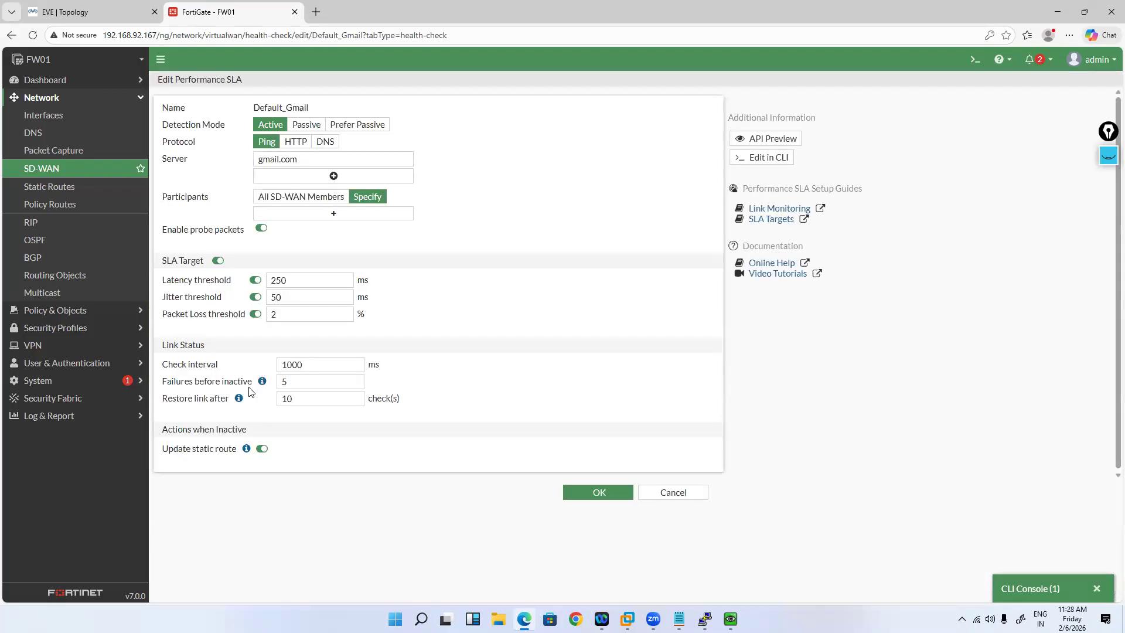
{"action": "double_click", "coordinate": [260, 158]}
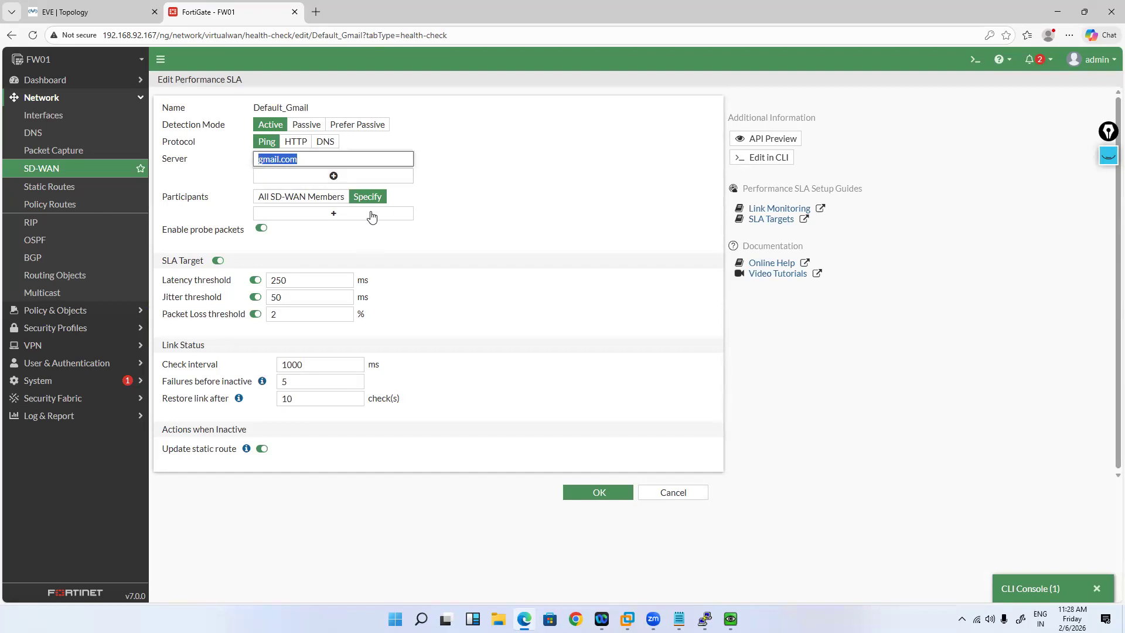
{"action": "left_click", "coordinate": [1108, 155]}
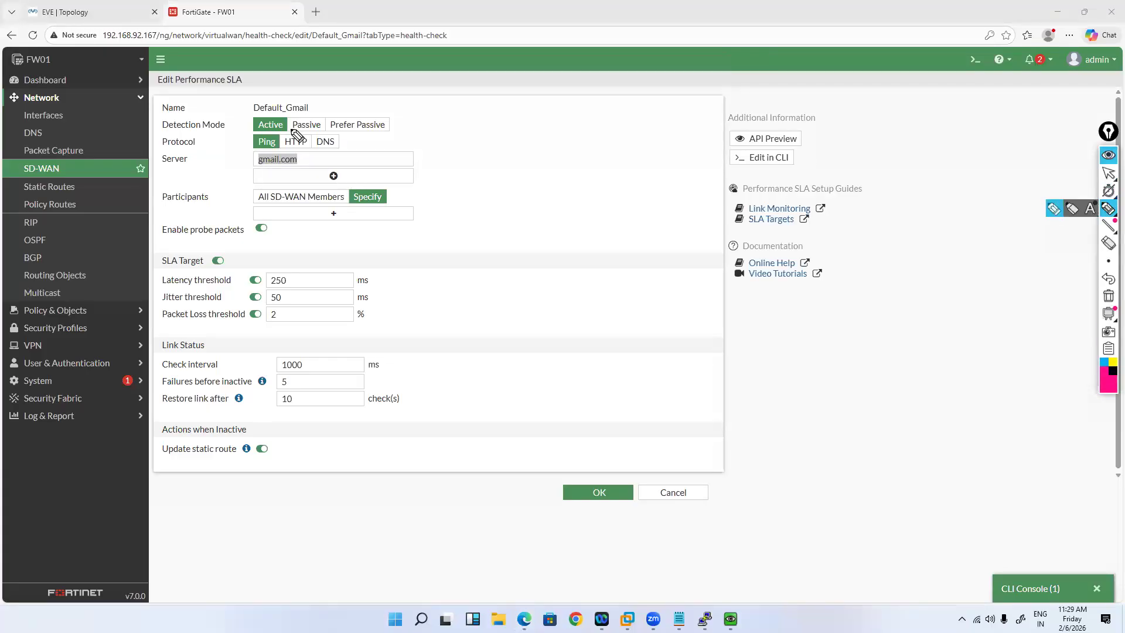
{"action": "left_click_drag", "start_coordinate": [281, 121], "coordinate": [403, 111]}
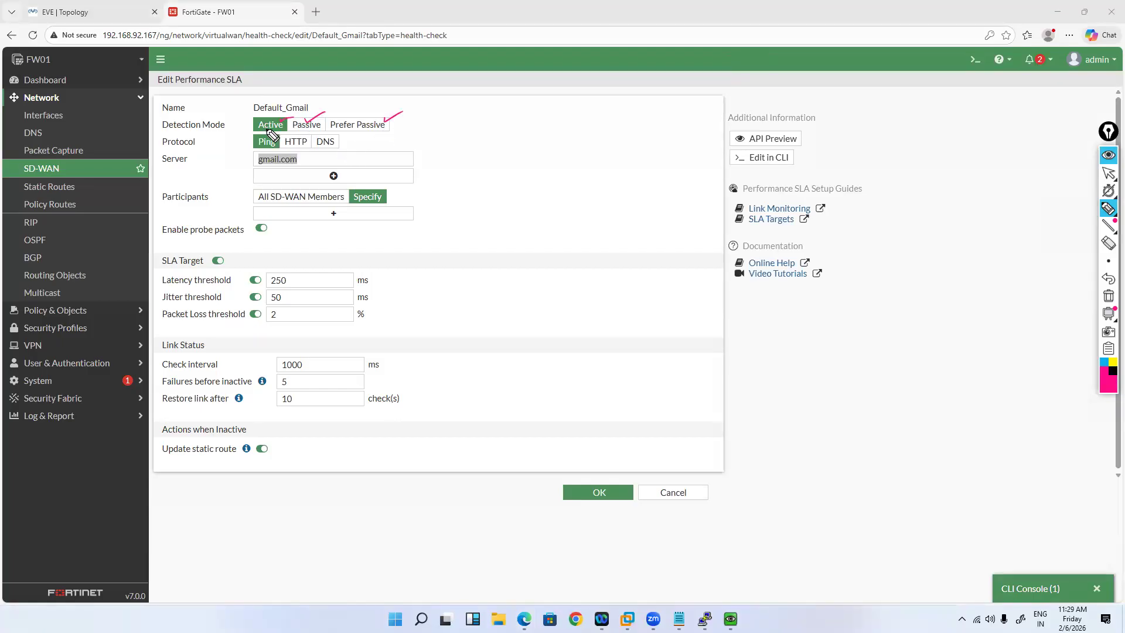
{"action": "left_click_drag", "start_coordinate": [305, 158], "coordinate": [321, 155]}
Step: Set Default_Gmail's detection mode to Active, probing server gmail.com with the Ping protocol
{"action": "left_click", "coordinate": [1109, 171]}
{"action": "left_click", "coordinate": [299, 130]}
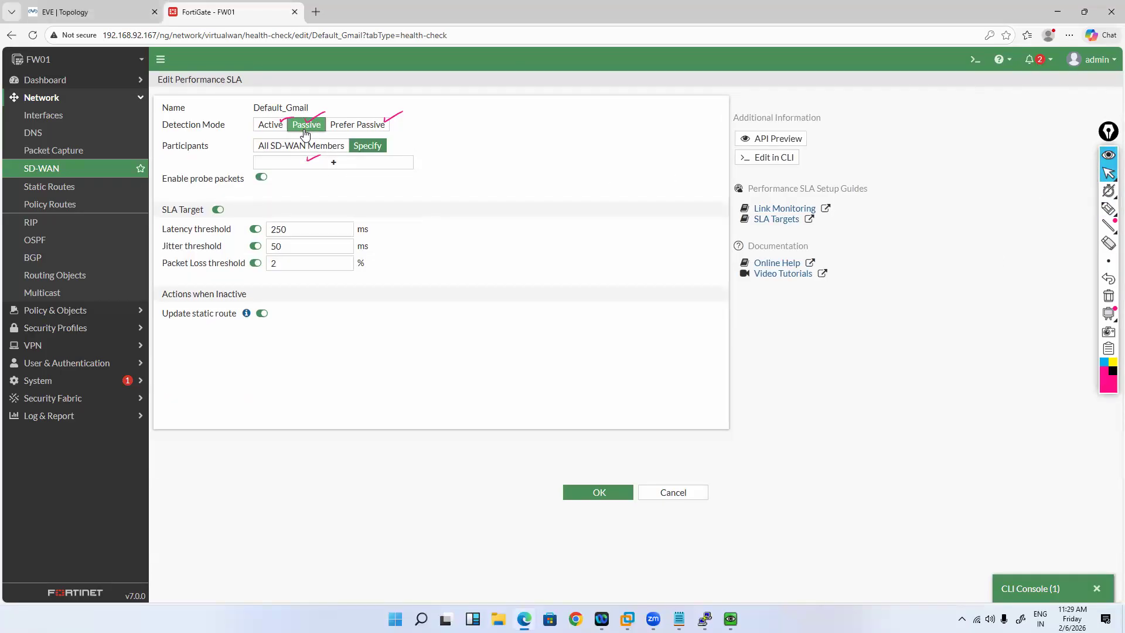
{"action": "left_click", "coordinate": [328, 151]}
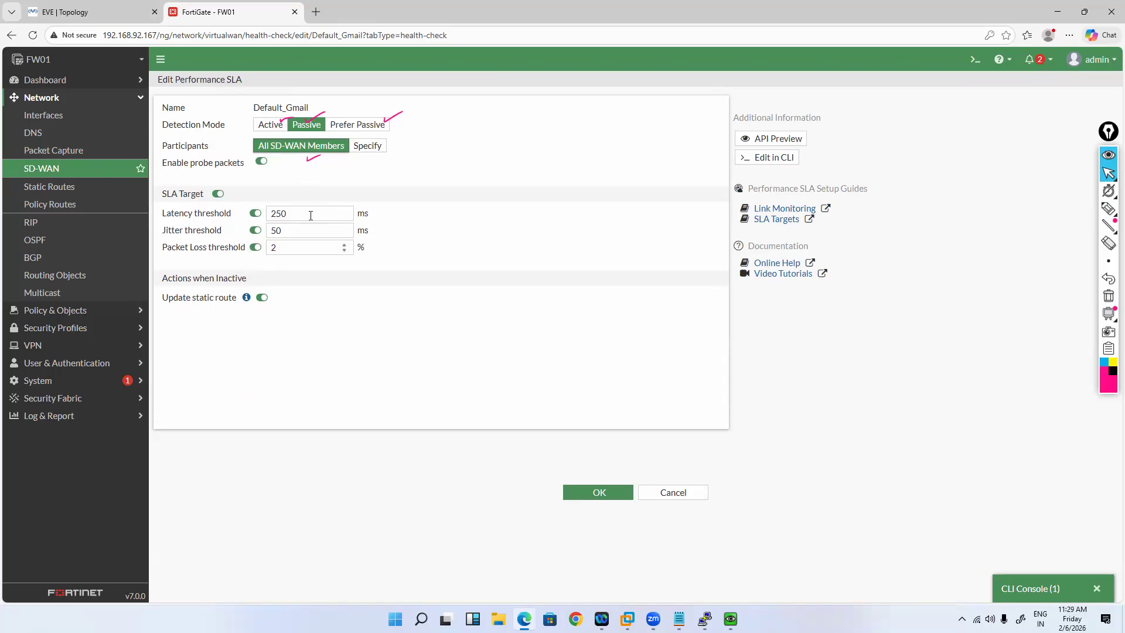
{"action": "left_click", "coordinate": [353, 123]}
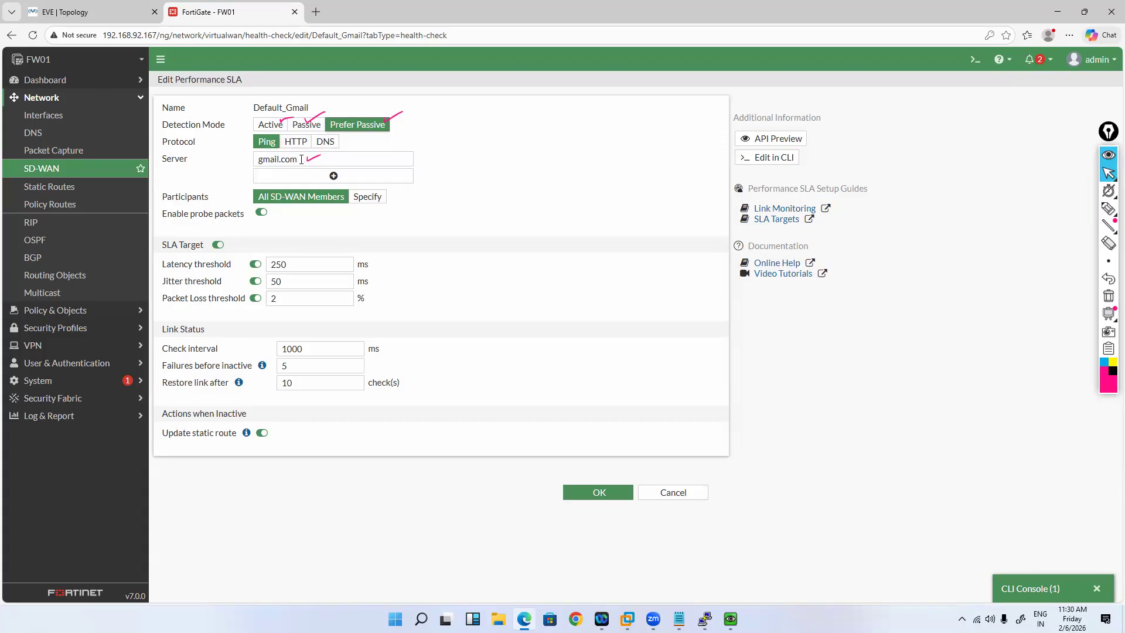
{"action": "left_click_drag", "start_coordinate": [301, 162], "coordinate": [256, 151]}
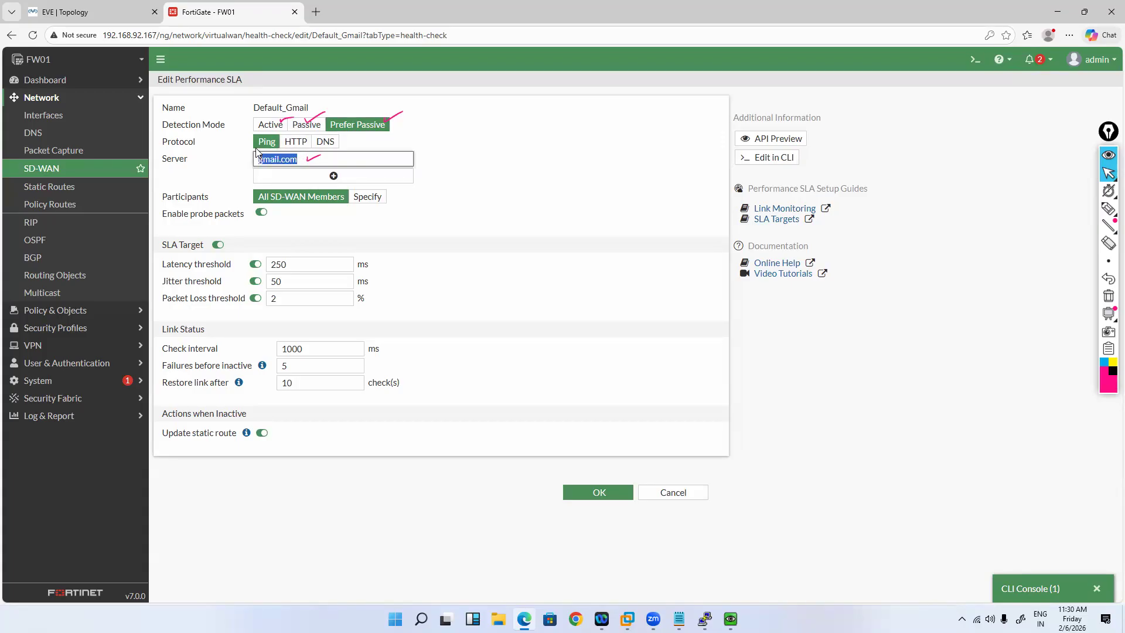
{"action": "left_click", "coordinate": [260, 161]}
{"action": "left_click_drag", "start_coordinate": [276, 162], "coordinate": [265, 160]}
{"action": "left_click", "coordinate": [273, 130]}
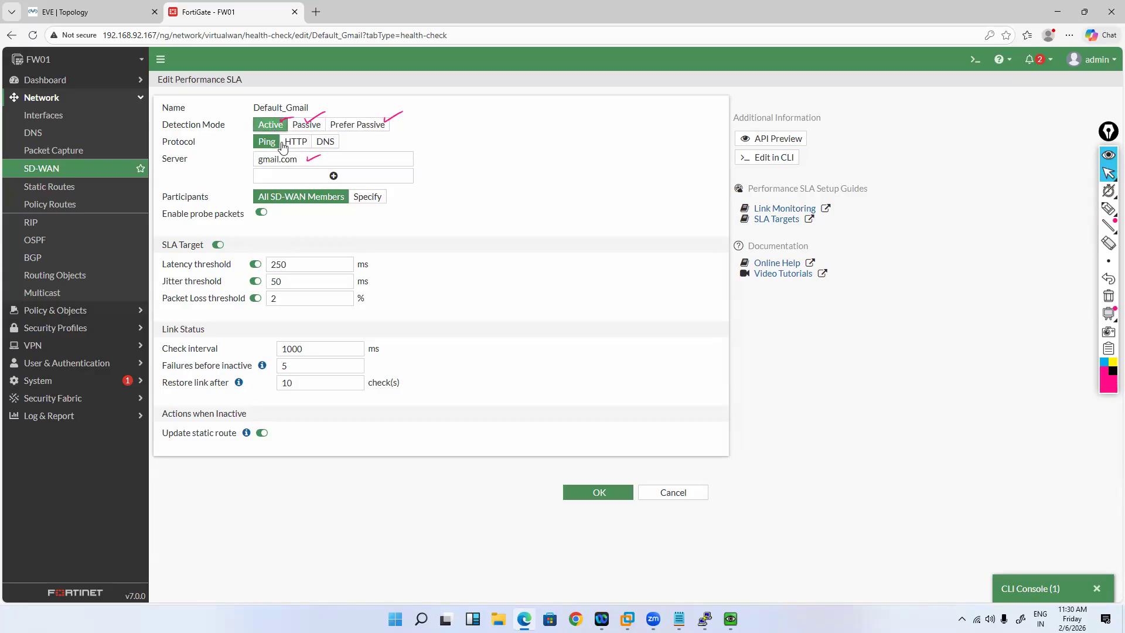
{"action": "left_click", "coordinate": [1109, 173]}
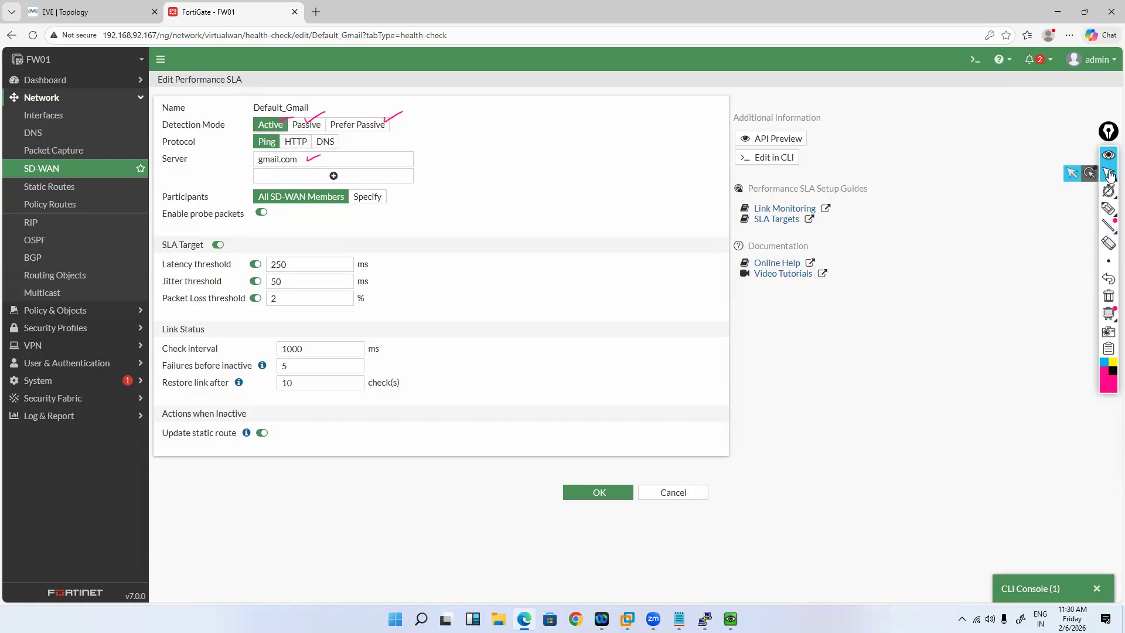
{"action": "mouse_move", "coordinate": [1109, 211]}
{"action": "left_click", "coordinate": [1055, 208]}
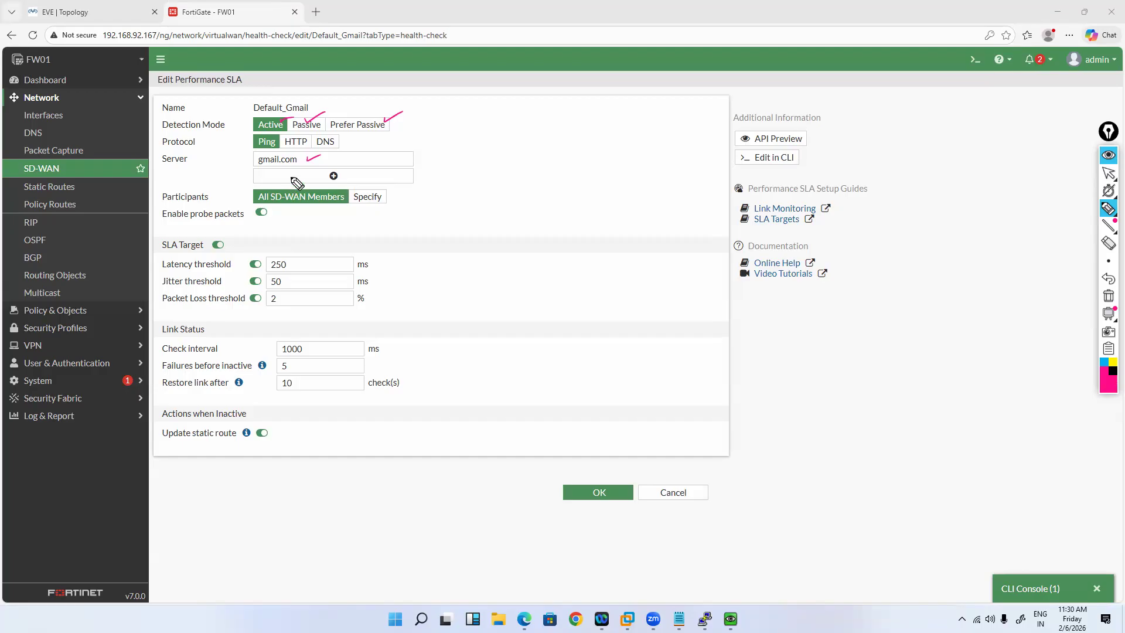
{"action": "left_click_drag", "start_coordinate": [242, 159], "coordinate": [261, 151]}
{"action": "left_click_drag", "start_coordinate": [242, 176], "coordinate": [257, 172]}
{"action": "left_click_drag", "start_coordinate": [291, 214], "coordinate": [328, 206]}
{"action": "left_click_drag", "start_coordinate": [365, 206], "coordinate": [416, 188]}
{"action": "left_click_drag", "start_coordinate": [408, 191], "coordinate": [414, 204]}
{"action": "left_click_drag", "start_coordinate": [430, 195], "coordinate": [460, 171]}
{"action": "left_click", "coordinate": [465, 176]}
{"action": "mouse_move", "coordinate": [452, 174]}
{"action": "left_mouse_down"}
{"action": "mouse_move", "coordinate": [455, 187]}
{"action": "mouse_move", "coordinate": [476, 176]}
{"action": "left_mouse_up"}
{"action": "left_click_drag", "start_coordinate": [463, 172], "coordinate": [480, 163]}
{"action": "left_click_drag", "start_coordinate": [428, 249], "coordinate": [437, 244]}
{"action": "left_click_drag", "start_coordinate": [425, 239], "coordinate": [439, 232]}
{"action": "left_click_drag", "start_coordinate": [443, 233], "coordinate": [461, 224]}
{"action": "left_click", "coordinate": [442, 226]}
{"action": "mouse_move", "coordinate": [463, 218]}
{"action": "left_mouse_down"}
{"action": "mouse_move", "coordinate": [470, 226]}
{"action": "mouse_move", "coordinate": [502, 200]}
{"action": "mouse_move", "coordinate": [509, 224]}
{"action": "left_mouse_up"}
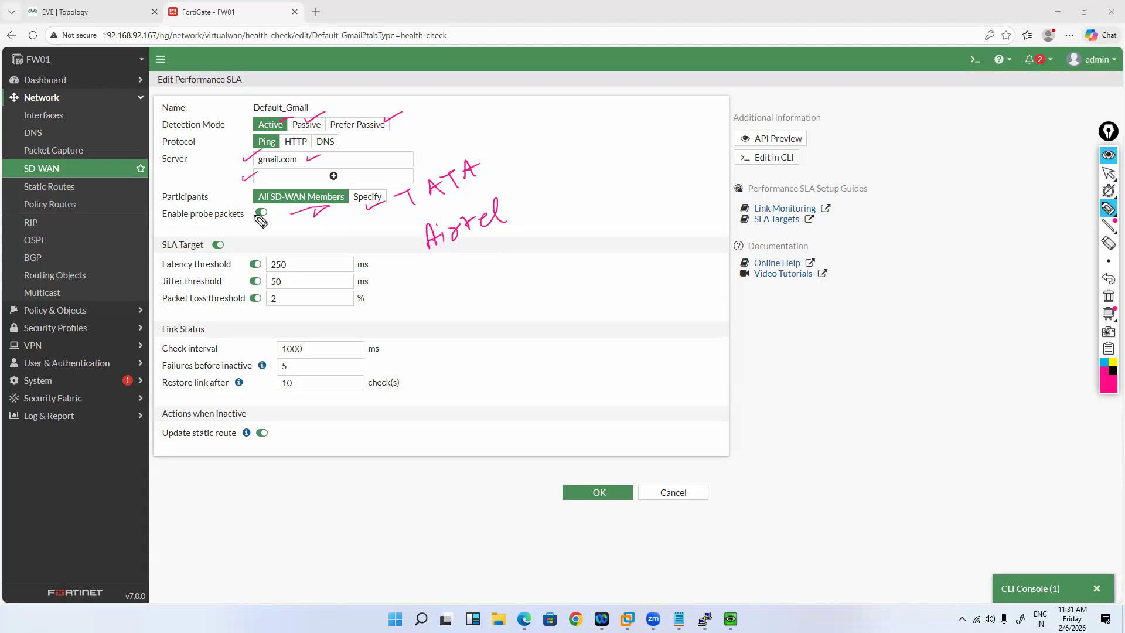
{"action": "mouse_move", "coordinate": [264, 209]}
{"action": "left_mouse_down"}
{"action": "mouse_move", "coordinate": [249, 211]}
{"action": "mouse_move", "coordinate": [280, 218]}
{"action": "left_mouse_up"}
{"action": "left_click_drag", "start_coordinate": [229, 176], "coordinate": [242, 171]}
{"action": "left_click_drag", "start_coordinate": [293, 260], "coordinate": [308, 255]}
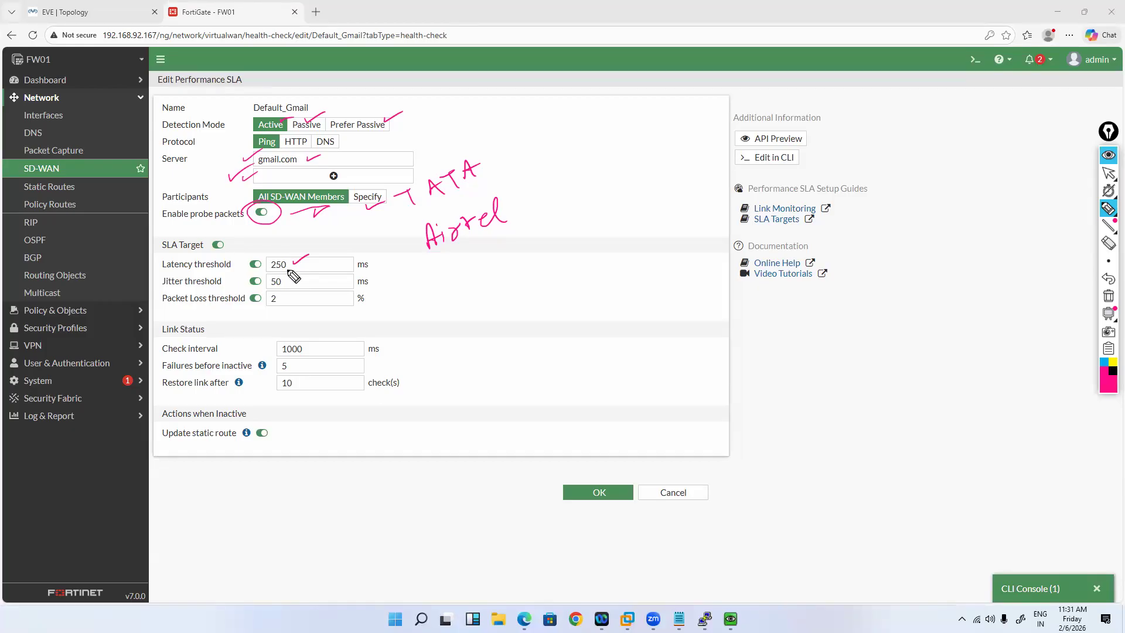
{"action": "left_click_drag", "start_coordinate": [308, 261], "coordinate": [339, 246]}
{"action": "left_click_drag", "start_coordinate": [286, 275], "coordinate": [306, 269]}
{"action": "left_click_drag", "start_coordinate": [283, 299], "coordinate": [303, 292]}
{"action": "left_click_drag", "start_coordinate": [308, 349], "coordinate": [329, 341]}
{"action": "left_click_drag", "start_coordinate": [294, 366], "coordinate": [308, 361]}
{"action": "mouse_move", "coordinate": [451, 291]}
{"action": "left_mouse_down"}
{"action": "mouse_move", "coordinate": [444, 315]}
{"action": "mouse_move", "coordinate": [484, 293]}
{"action": "left_mouse_up"}
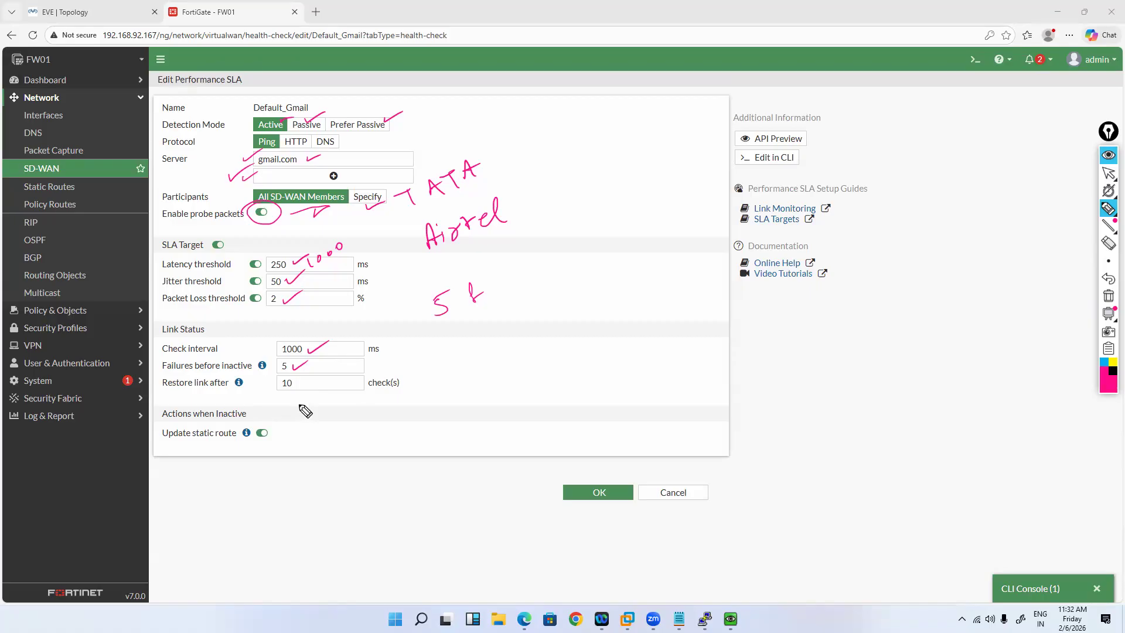
{"action": "left_click_drag", "start_coordinate": [296, 386], "coordinate": [311, 378]}
{"action": "mouse_move", "coordinate": [393, 342]}
{"action": "left_mouse_down"}
{"action": "mouse_move", "coordinate": [396, 353]}
{"action": "mouse_move", "coordinate": [444, 331]}
{"action": "mouse_move", "coordinate": [431, 357]}
{"action": "mouse_move", "coordinate": [470, 346]}
{"action": "left_mouse_up"}
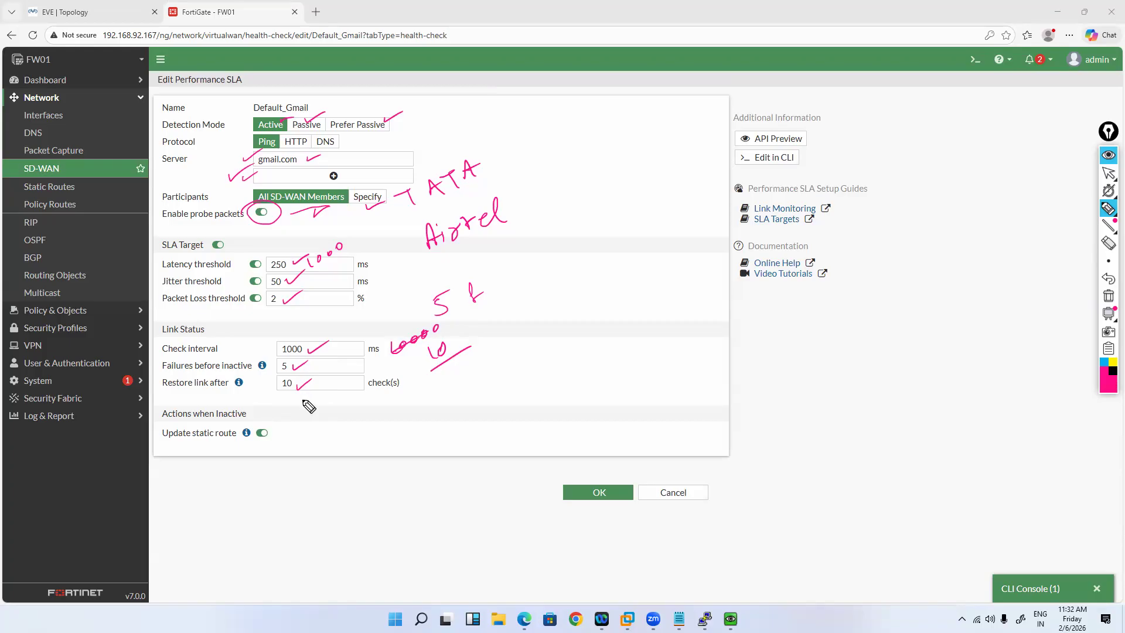
{"action": "mouse_move", "coordinate": [432, 384]}
{"action": "left_mouse_down"}
{"action": "mouse_move", "coordinate": [442, 393]}
{"action": "mouse_move", "coordinate": [468, 354]}
{"action": "mouse_move", "coordinate": [457, 398]}
{"action": "left_mouse_up"}
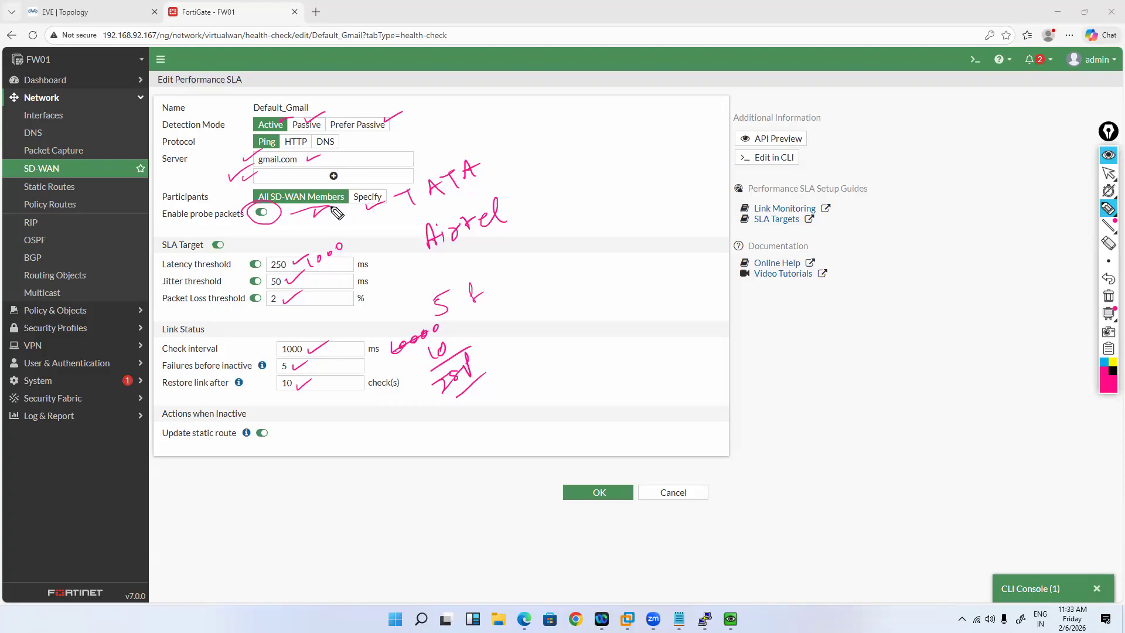
{"action": "left_click_drag", "start_coordinate": [335, 156], "coordinate": [355, 151]}
{"action": "left_click_drag", "start_coordinate": [489, 176], "coordinate": [505, 170]}
{"action": "left_click_drag", "start_coordinate": [516, 212], "coordinate": [534, 203]}
{"action": "mouse_move", "coordinate": [324, 353]}
{"action": "left_mouse_down"}
{"action": "mouse_move", "coordinate": [339, 348]}
{"action": "mouse_move", "coordinate": [329, 359]}
{"action": "left_mouse_up"}
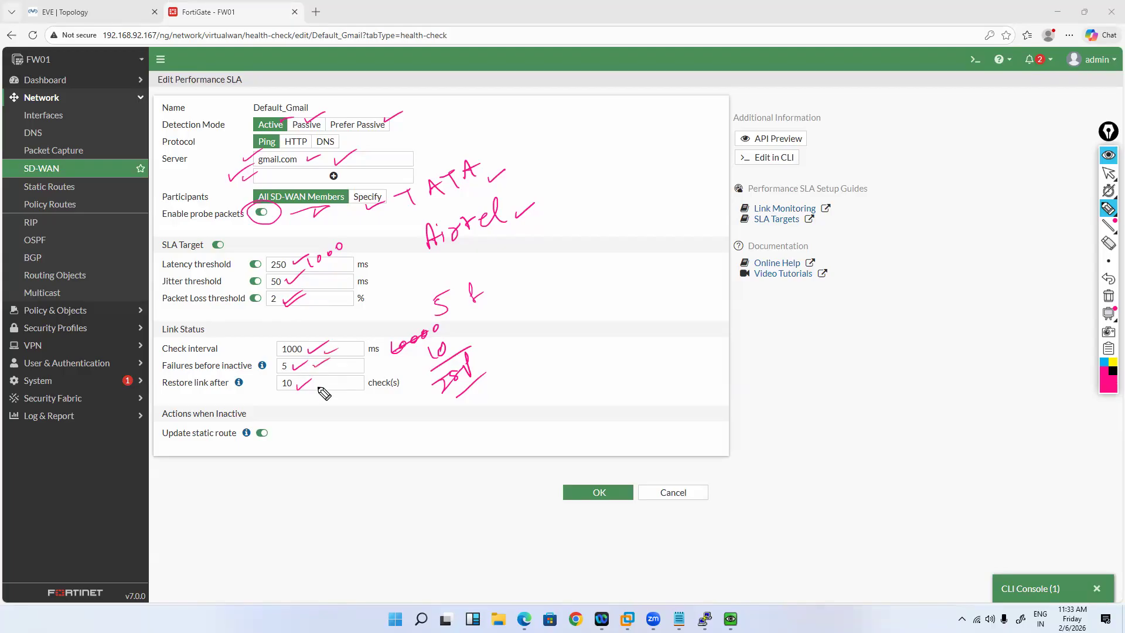
{"action": "mouse_move", "coordinate": [504, 331]}
{"action": "left_mouse_down"}
{"action": "mouse_move", "coordinate": [505, 345]}
{"action": "mouse_move", "coordinate": [530, 311]}
{"action": "left_mouse_up"}
{"action": "left_click_drag", "start_coordinate": [505, 358], "coordinate": [534, 344]}
{"action": "mouse_move", "coordinate": [223, 371]}
{"action": "left_mouse_down"}
{"action": "mouse_move", "coordinate": [253, 368]}
{"action": "mouse_move", "coordinate": [306, 390]}
{"action": "left_mouse_up"}
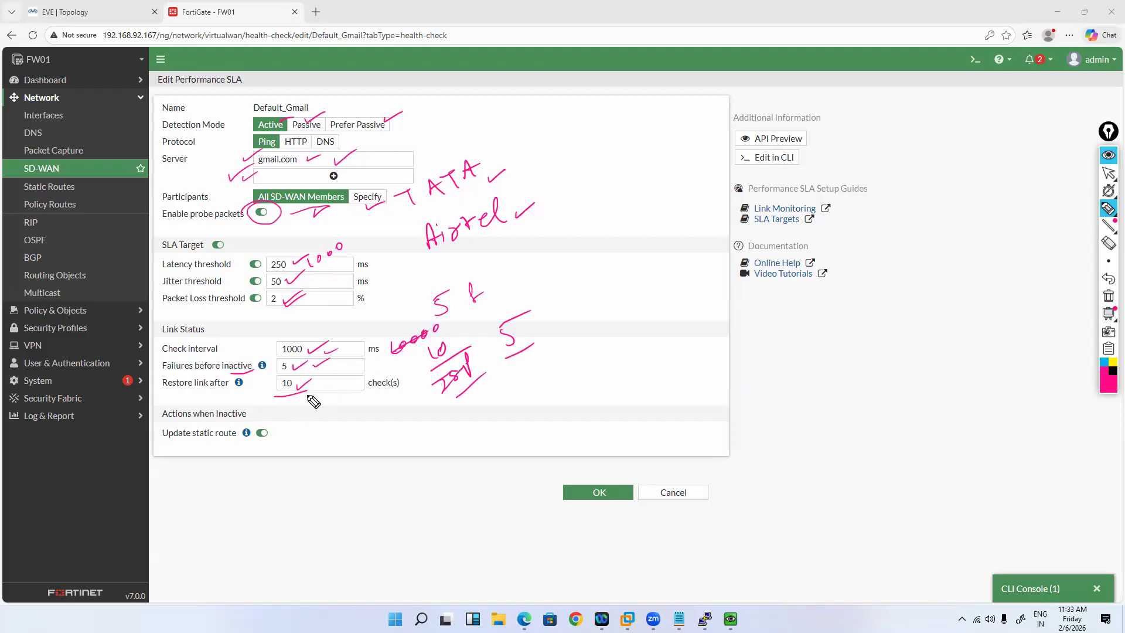
{"action": "mouse_move", "coordinate": [303, 402]}
{"action": "left_mouse_down"}
{"action": "mouse_move", "coordinate": [334, 405]}
{"action": "mouse_move", "coordinate": [324, 380]}
{"action": "left_mouse_up"}
{"action": "left_click_drag", "start_coordinate": [257, 420], "coordinate": [266, 456]}
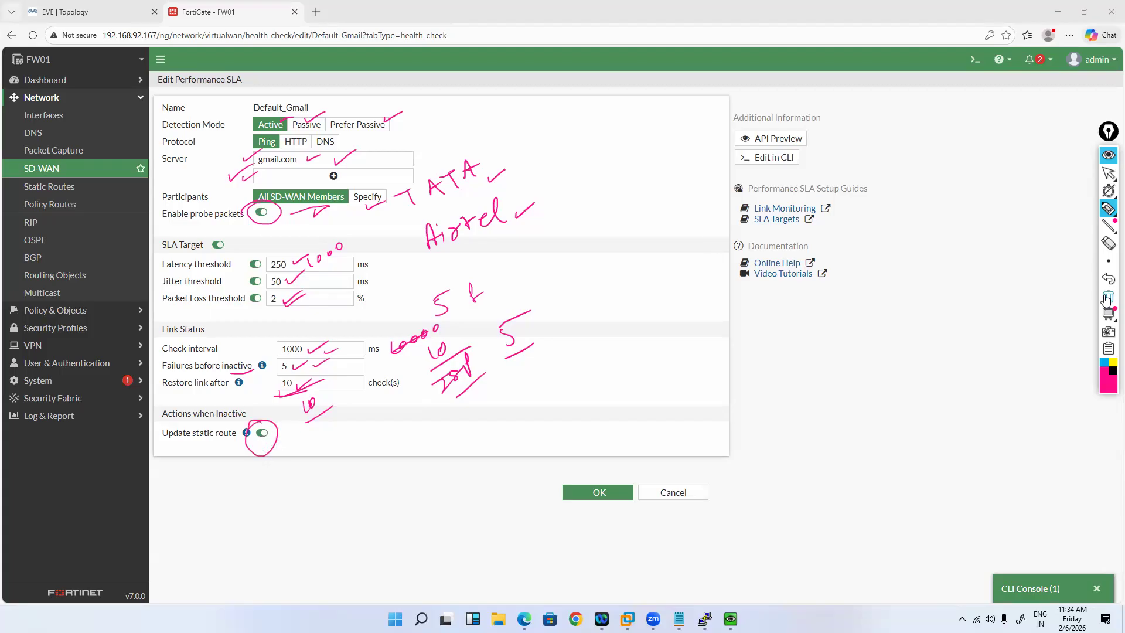
{"action": "left_click", "coordinate": [1107, 175]}
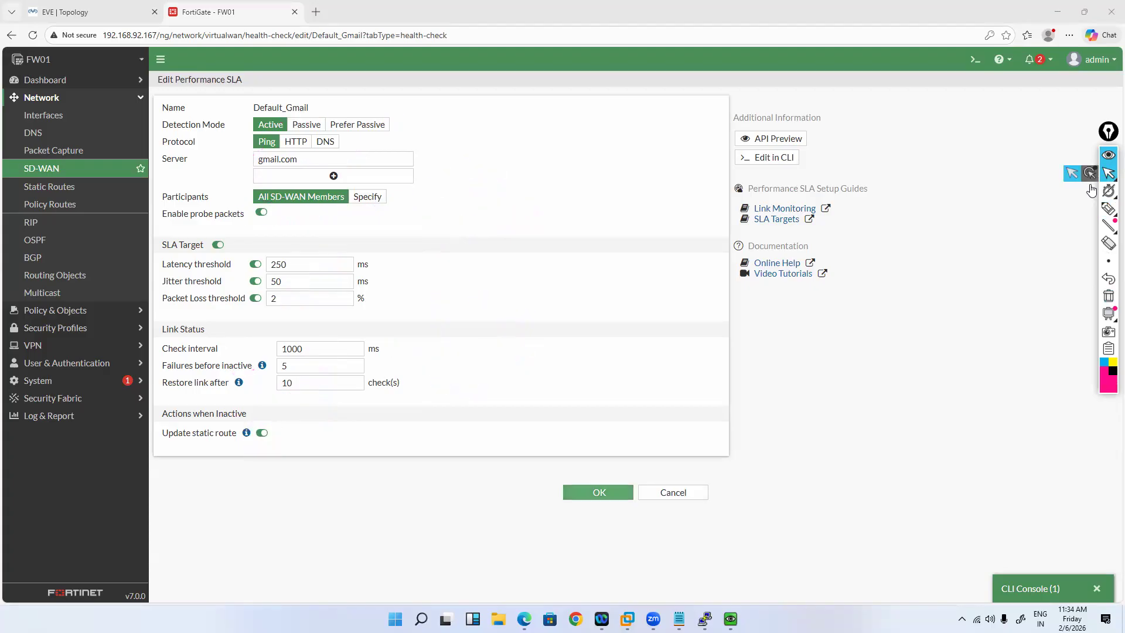
Step: Save the Default_Gmail SLA, reopen it, and return to the Performance SLAs list
{"action": "left_click", "coordinate": [598, 492]}
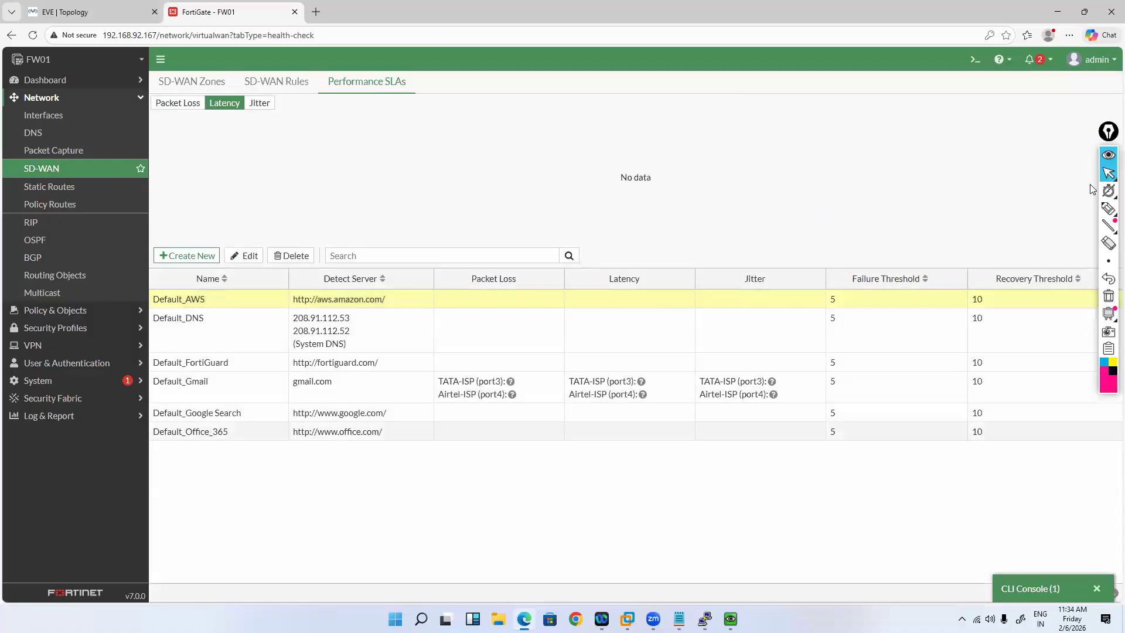
{"action": "left_click", "coordinate": [246, 386]}
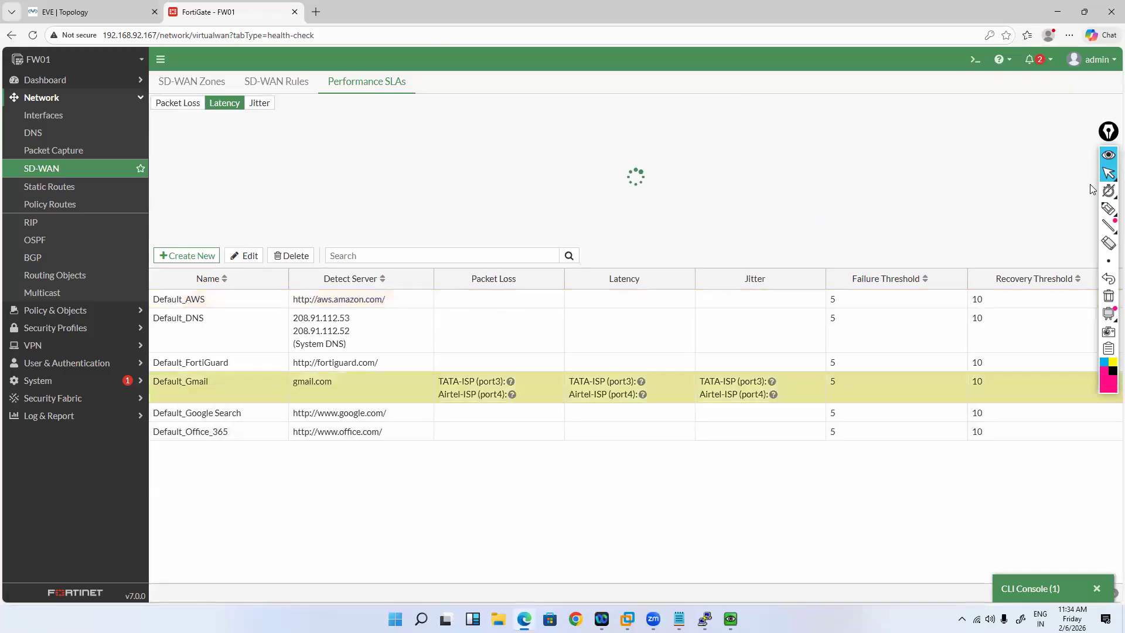
{"action": "left_click", "coordinate": [244, 255]}
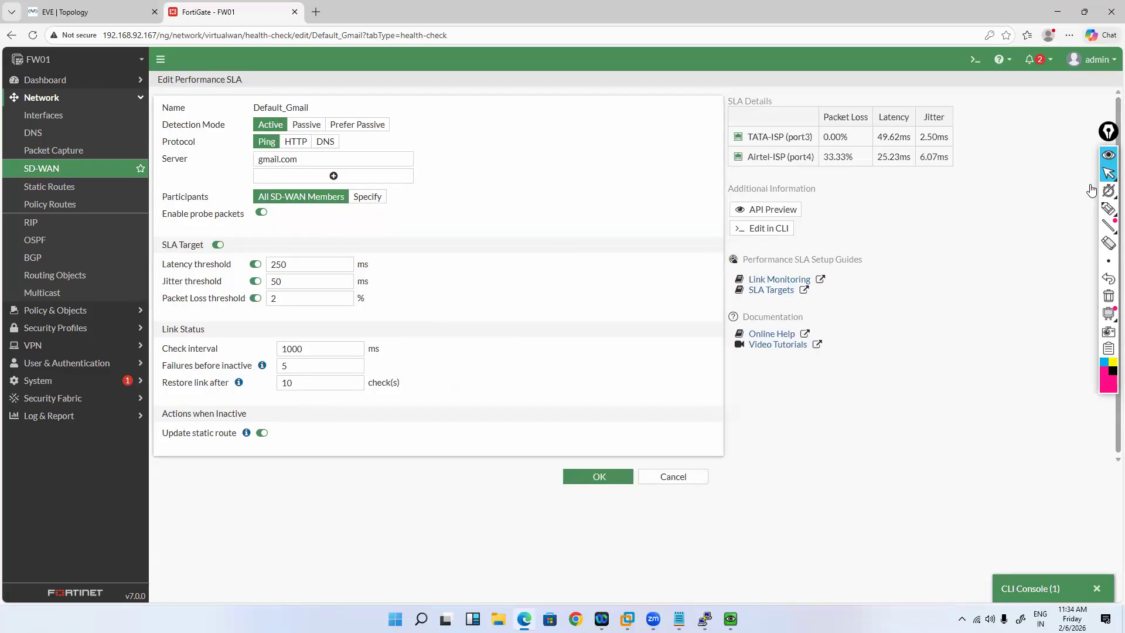
{"action": "left_click", "coordinate": [673, 476]}
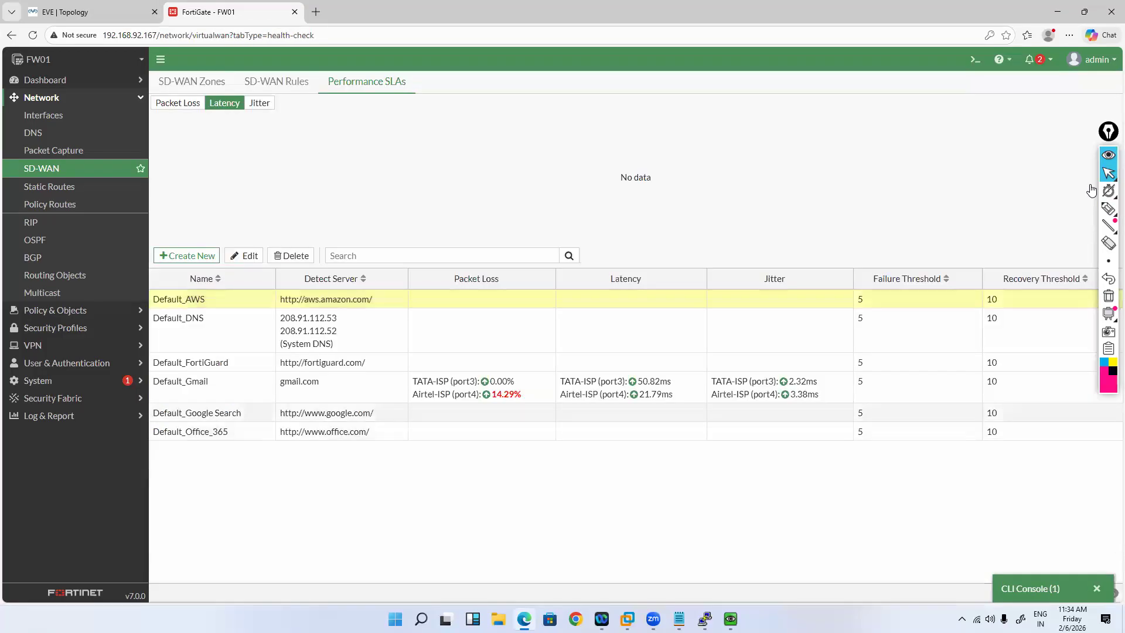
{"action": "left_click", "coordinate": [679, 387]}
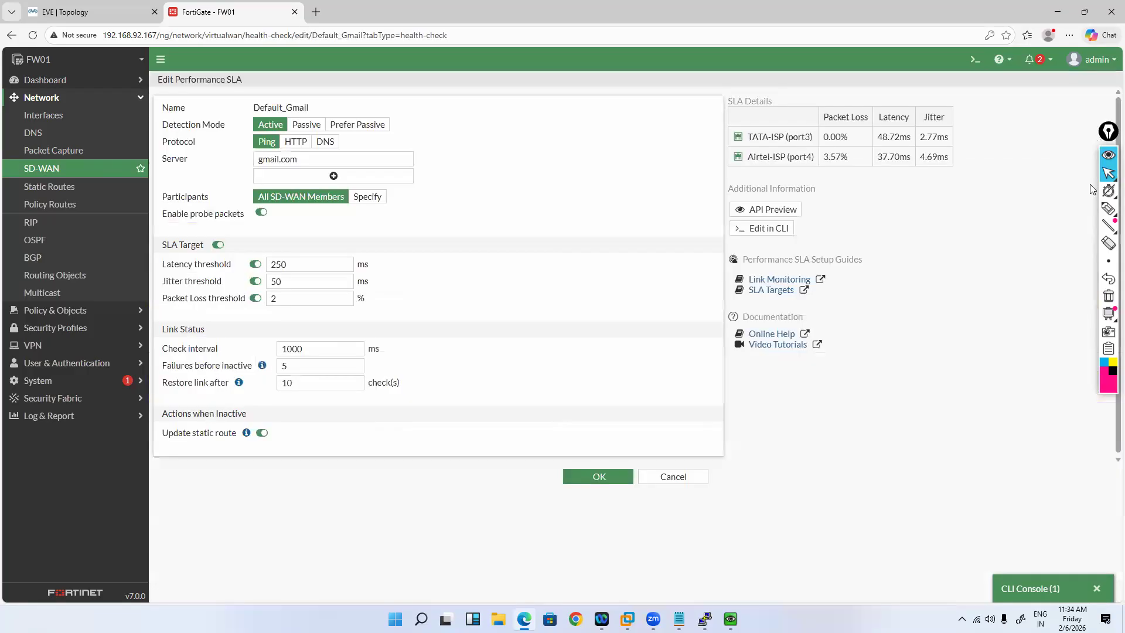
Step: Resubmit the SLA form from the Packet Loss threshold field, then go to SD-WAN Zones
{"action": "left_click", "coordinate": [275, 299]}
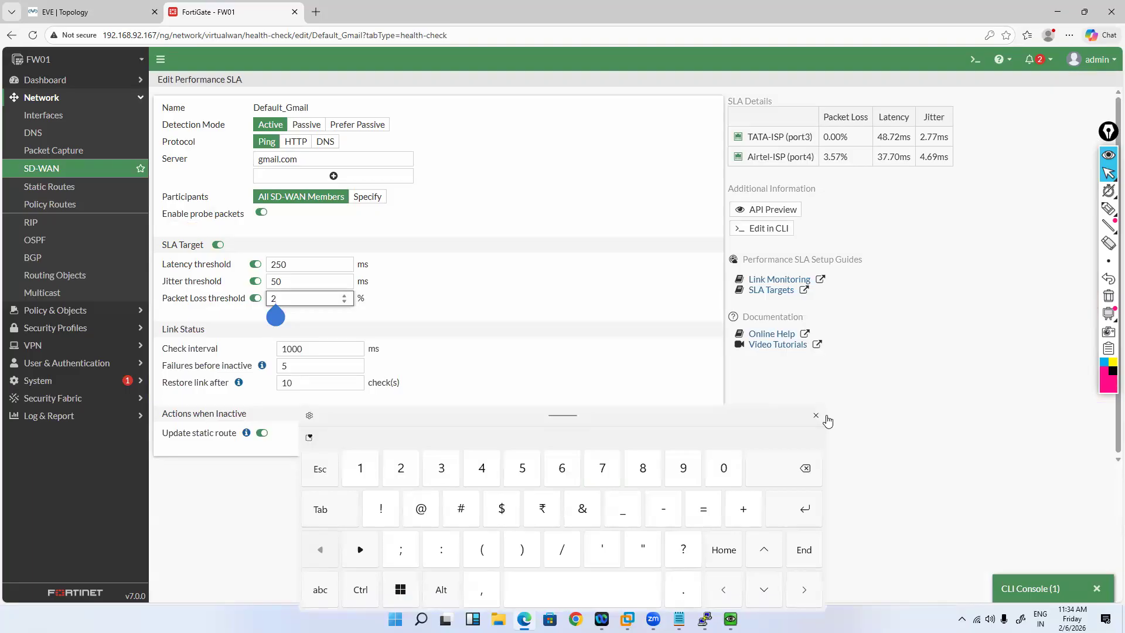
{"action": "left_click", "coordinate": [827, 418]}
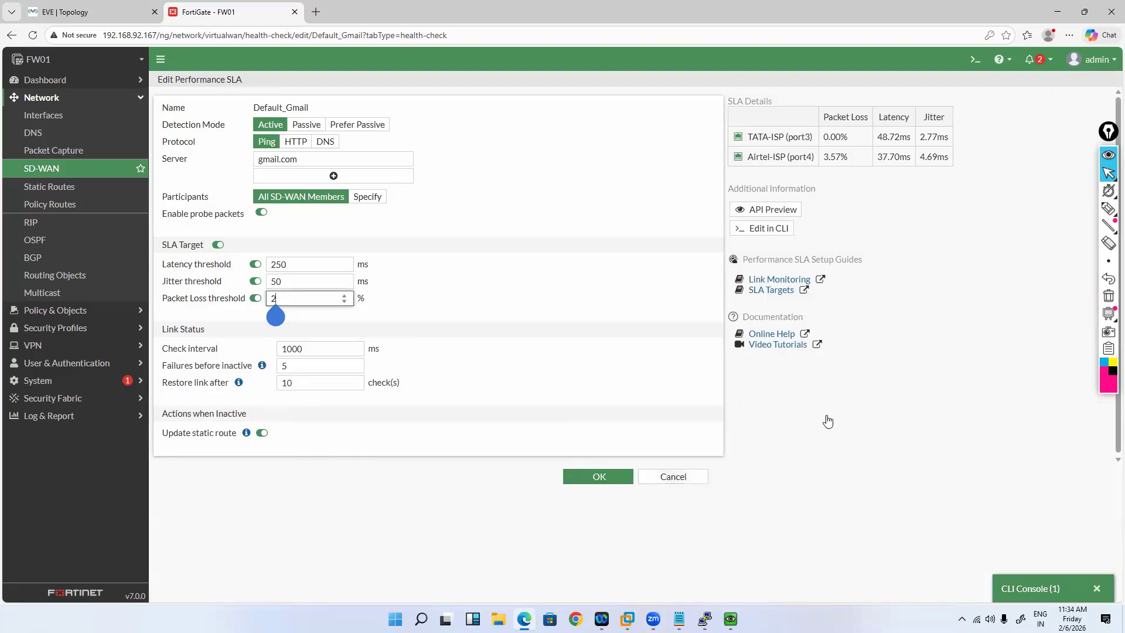
{"action": "key", "text": "Return"}
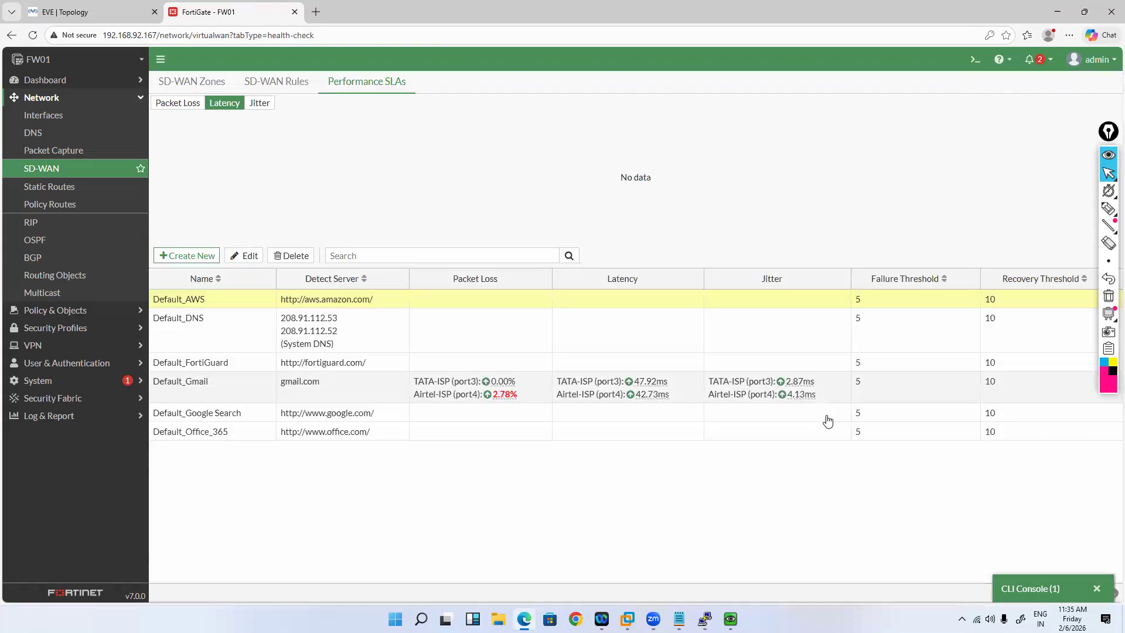
{"action": "left_click", "coordinate": [42, 169]}
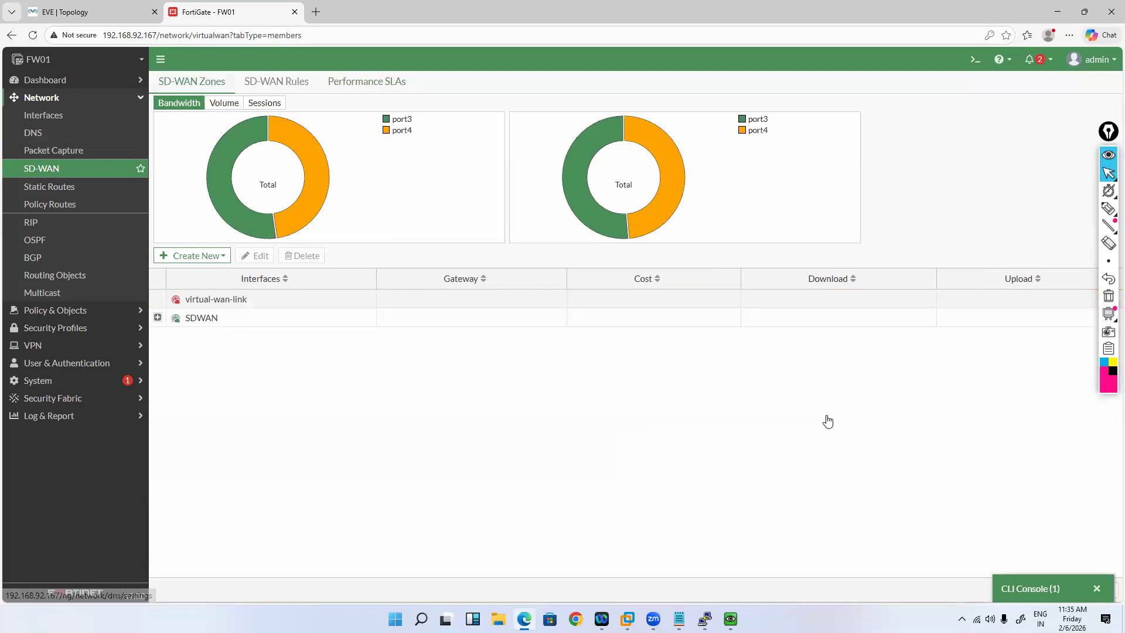
Step: Show SD-WAN zone traffic by Volume, then view Default_Gmail's packet-loss chart for port3 and port4
{"action": "left_click", "coordinate": [224, 103]}
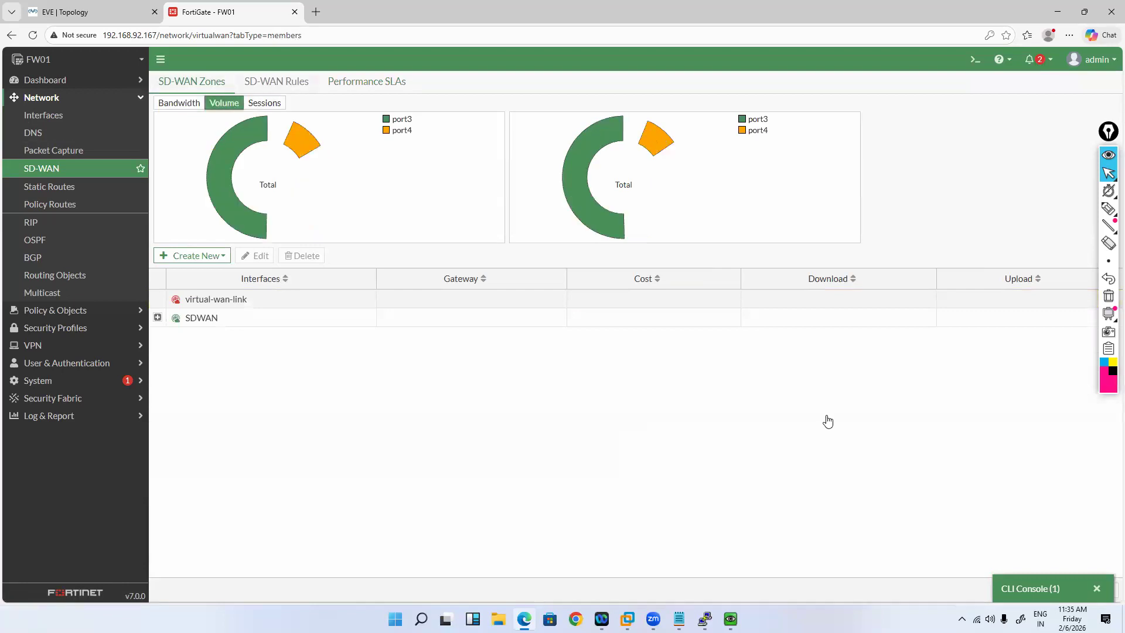
{"action": "left_click", "coordinate": [367, 81]}
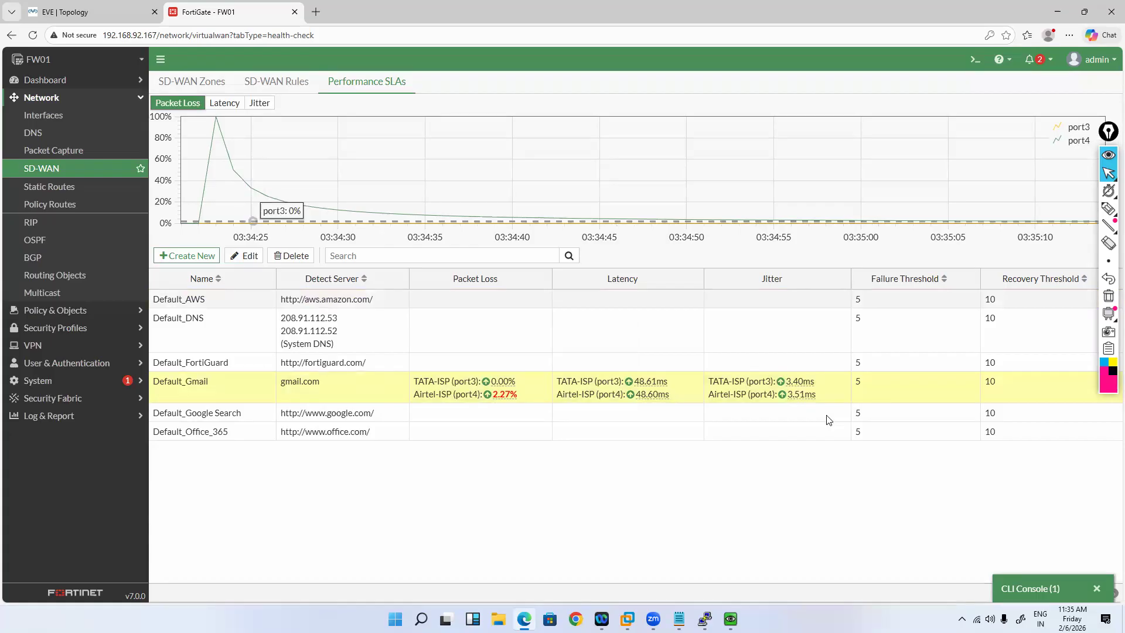
{"action": "left_click", "coordinate": [1107, 209]}
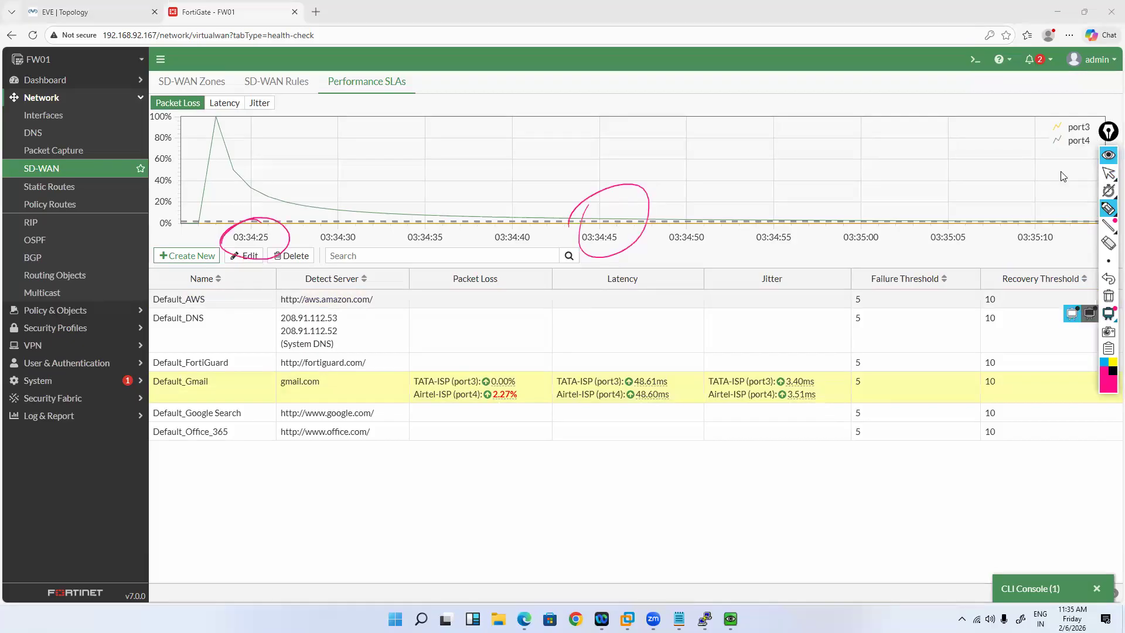
{"action": "left_click", "coordinate": [1108, 296]}
{"action": "left_click", "coordinate": [1108, 173]}
{"action": "left_click", "coordinate": [224, 103]}
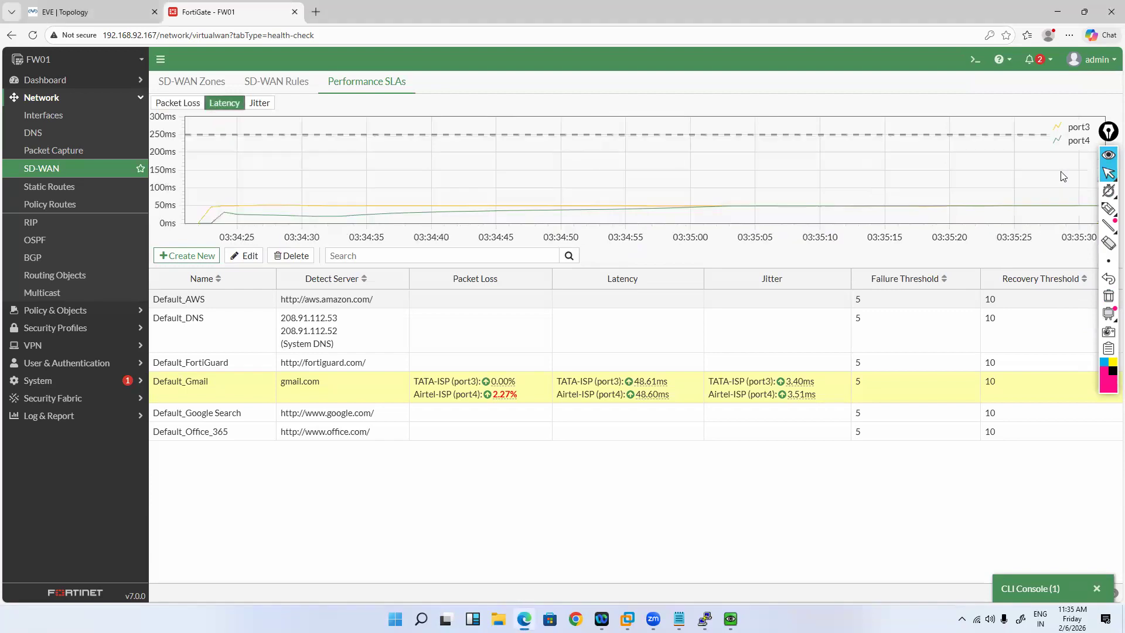
{"action": "left_click", "coordinate": [1108, 210]}
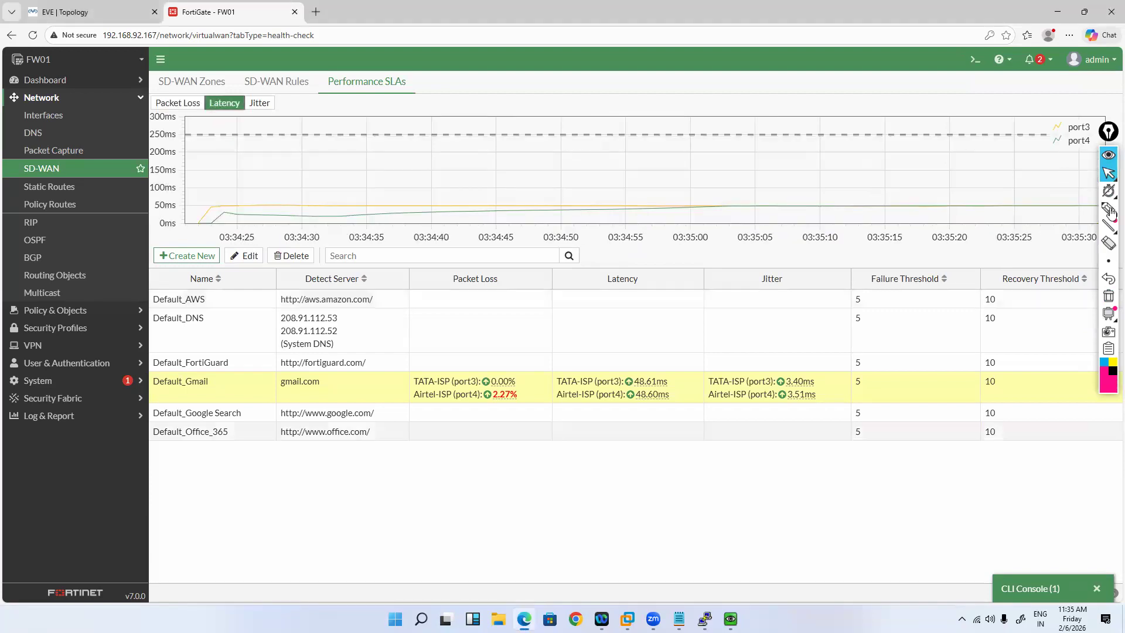
{"action": "left_click_drag", "start_coordinate": [382, 215], "coordinate": [390, 212]}
{"action": "left_click_drag", "start_coordinate": [1055, 151], "coordinate": [1093, 150]}
{"action": "left_click", "coordinate": [1108, 173]}
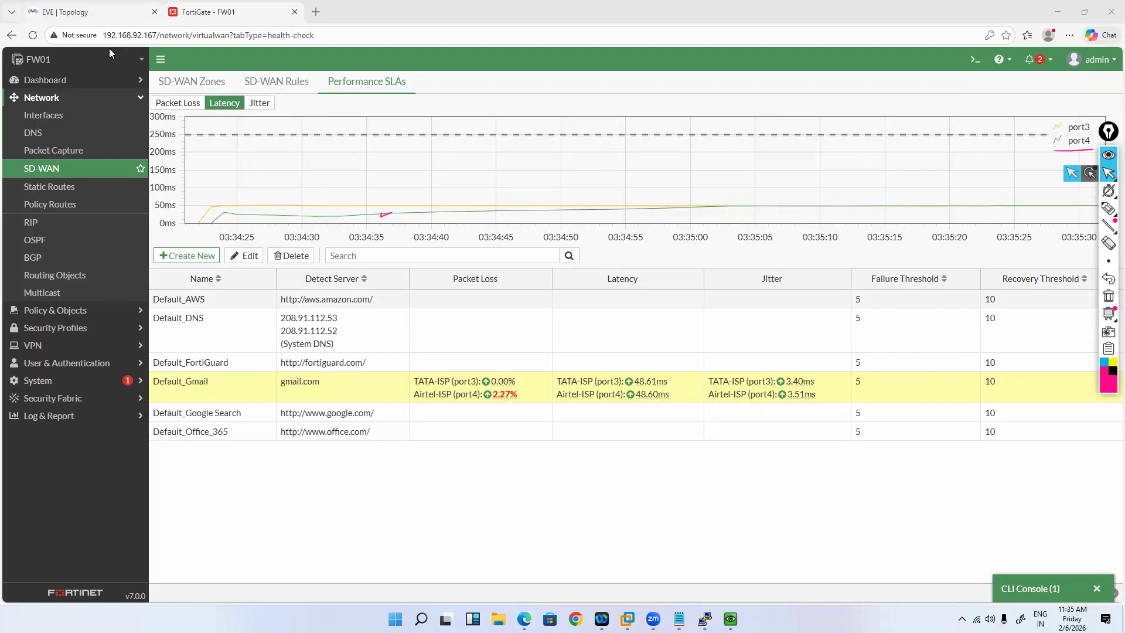
{"action": "left_click", "coordinate": [97, 12]}
{"action": "left_click", "coordinate": [226, 12]}
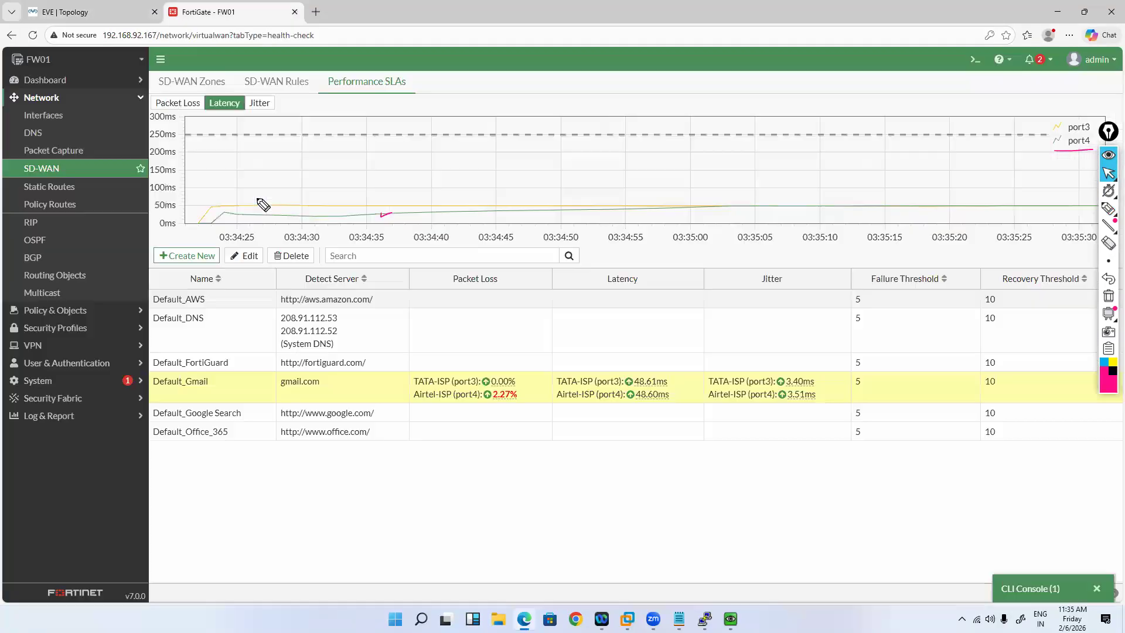
{"action": "key", "text": "ctrl+shift+3"}
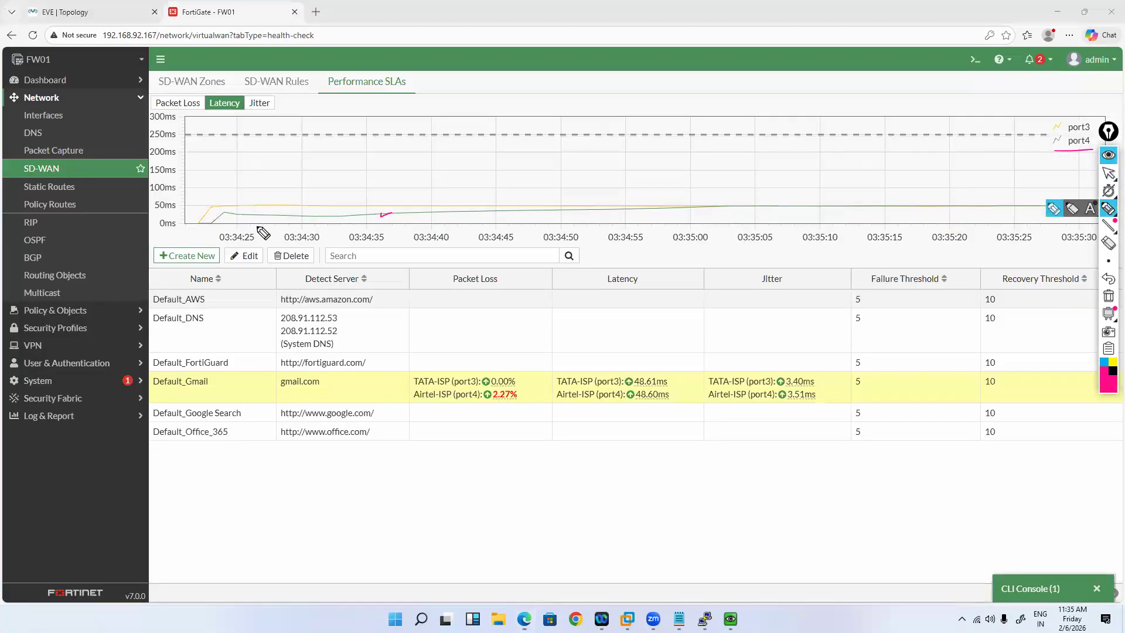
{"action": "left_click_drag", "start_coordinate": [256, 199], "coordinate": [252, 206]}
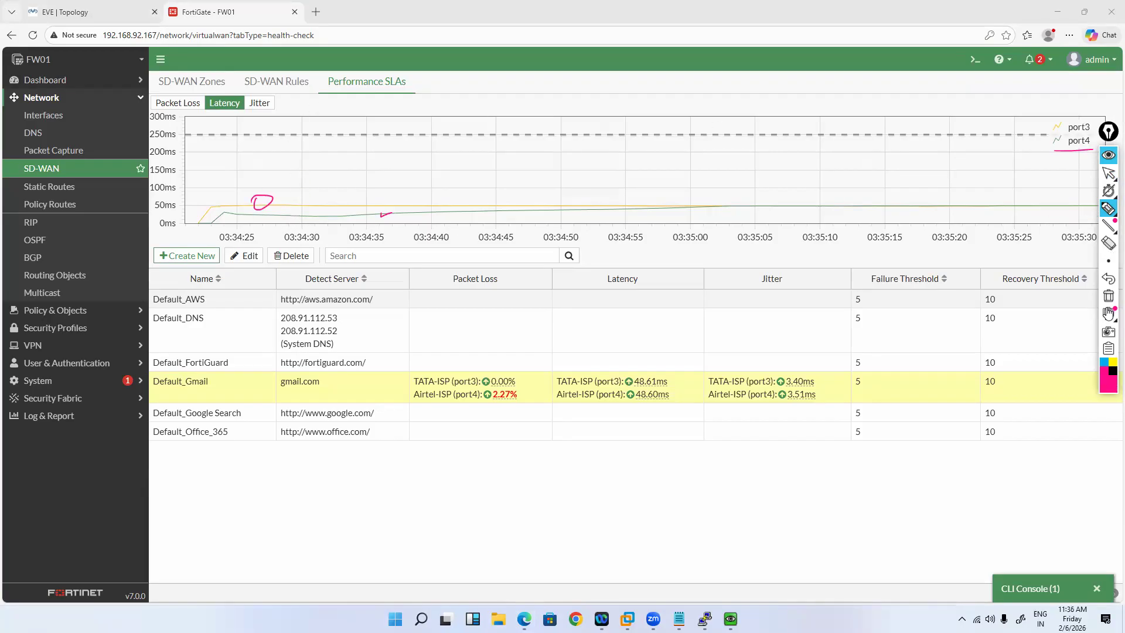
{"action": "left_click", "coordinate": [1108, 296]}
{"action": "left_click", "coordinate": [1108, 173]}
{"action": "left_click", "coordinate": [259, 103]}
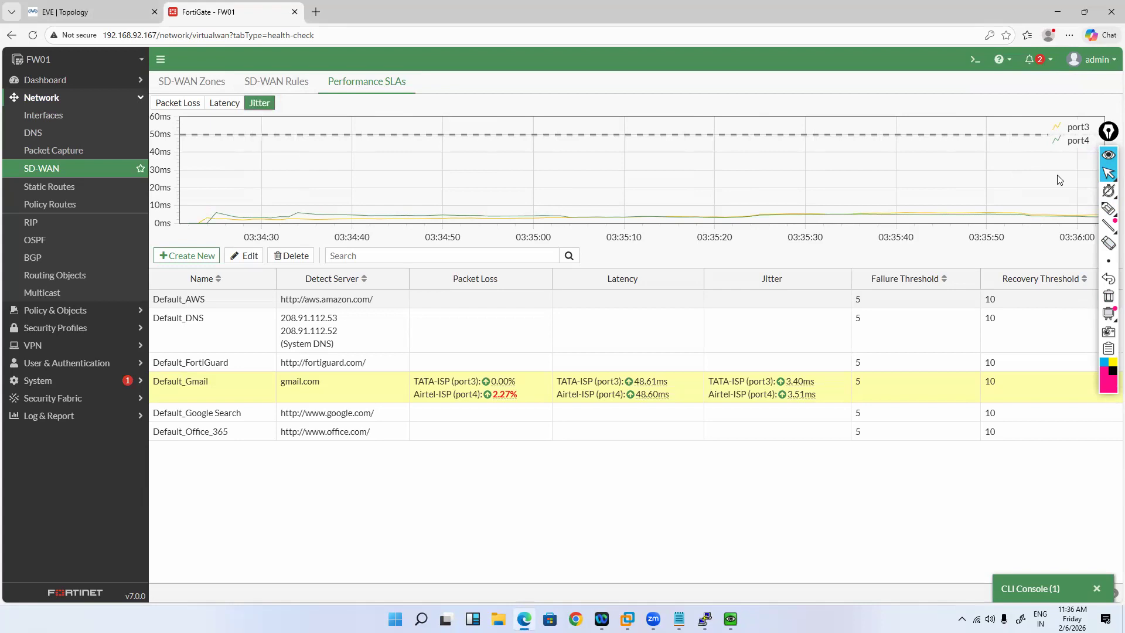
{"action": "left_click", "coordinate": [178, 103]}
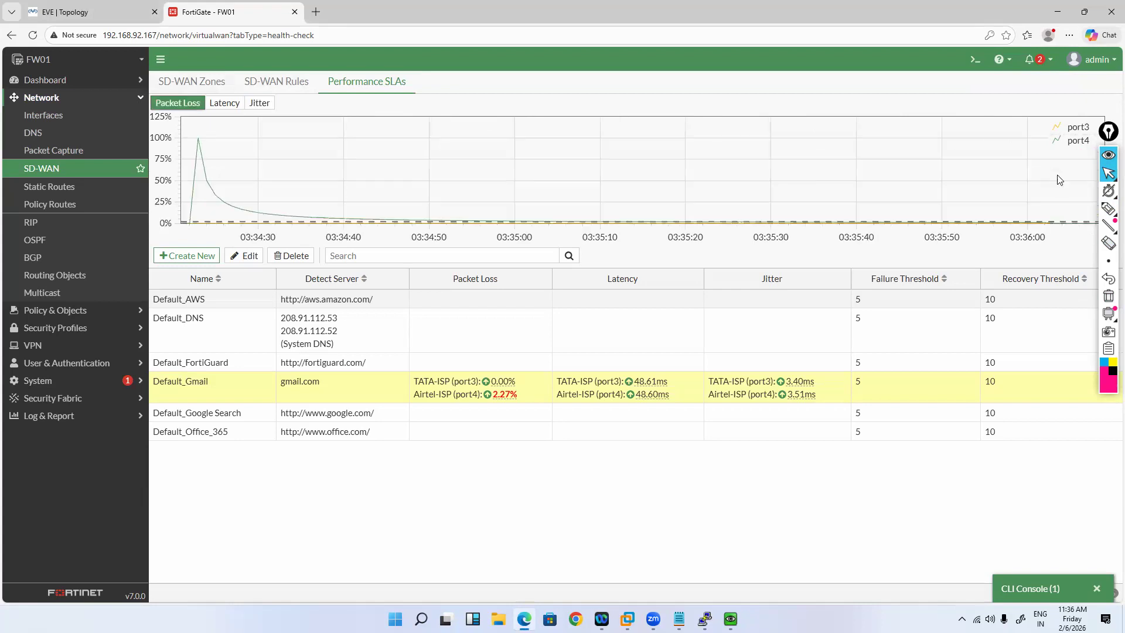
{"action": "left_click", "coordinate": [192, 82]}
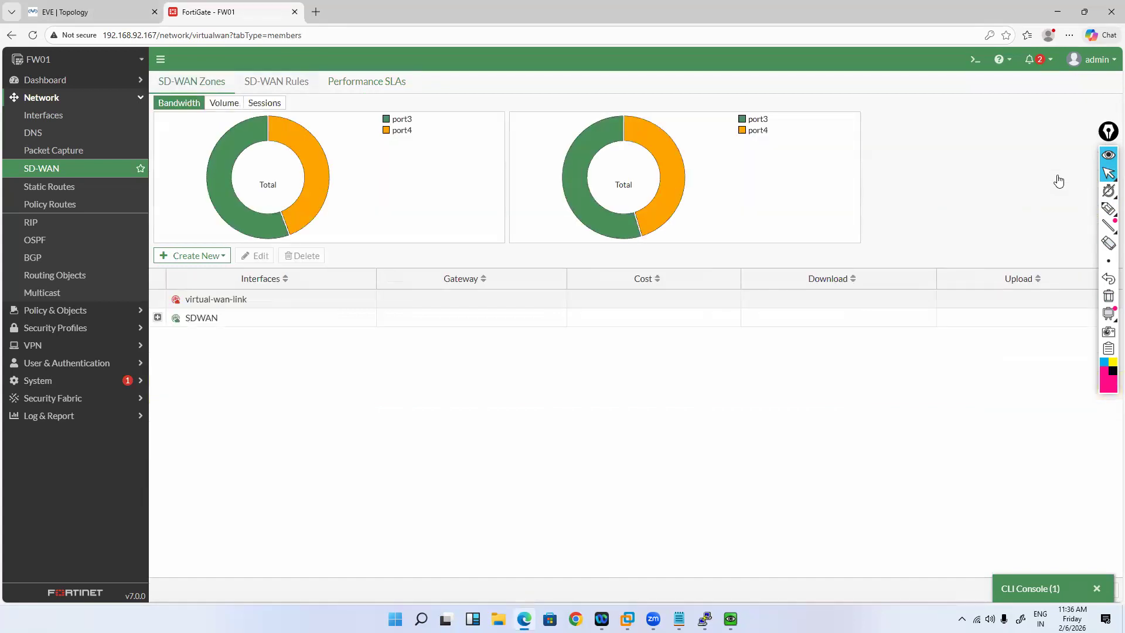
{"action": "left_click", "coordinate": [277, 82]}
{"action": "left_click", "coordinate": [367, 82]}
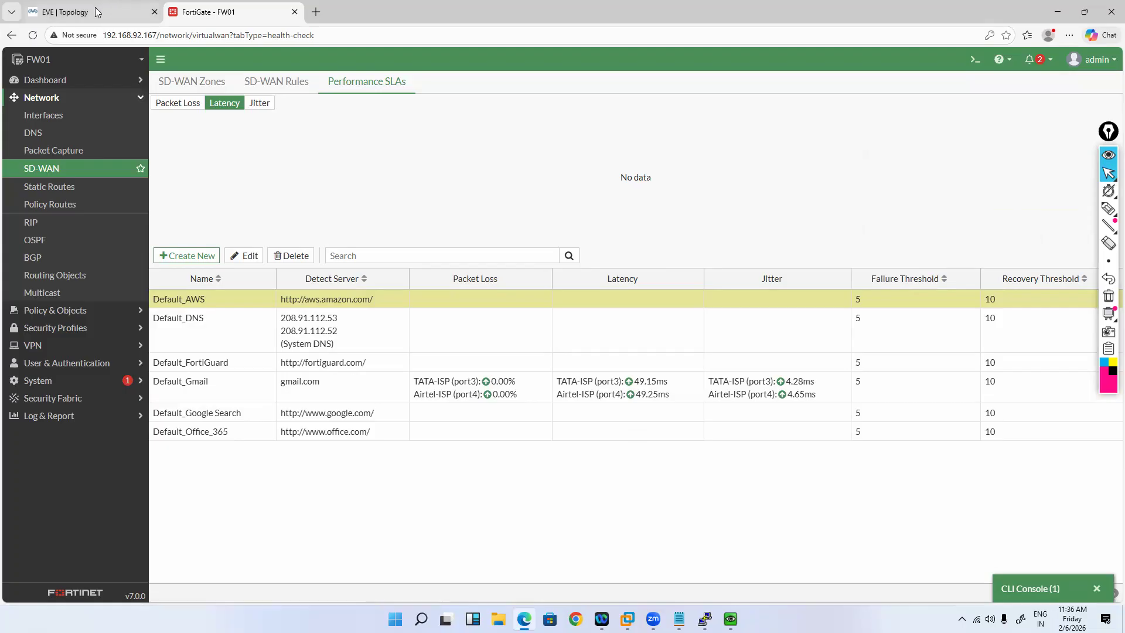
Step: Bring the TATA router console forward and finish its paged interface listing
{"action": "key", "text": "ctrl+Tab"}
{"action": "right_click", "coordinate": [176, 178]}
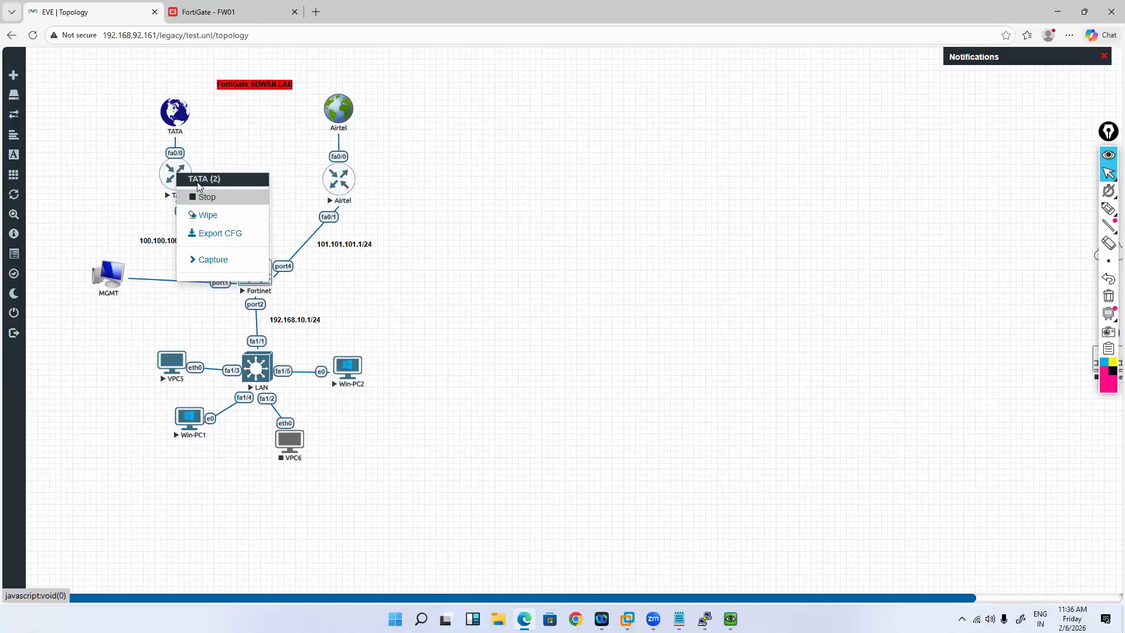
{"action": "left_click", "coordinate": [859, 575]}
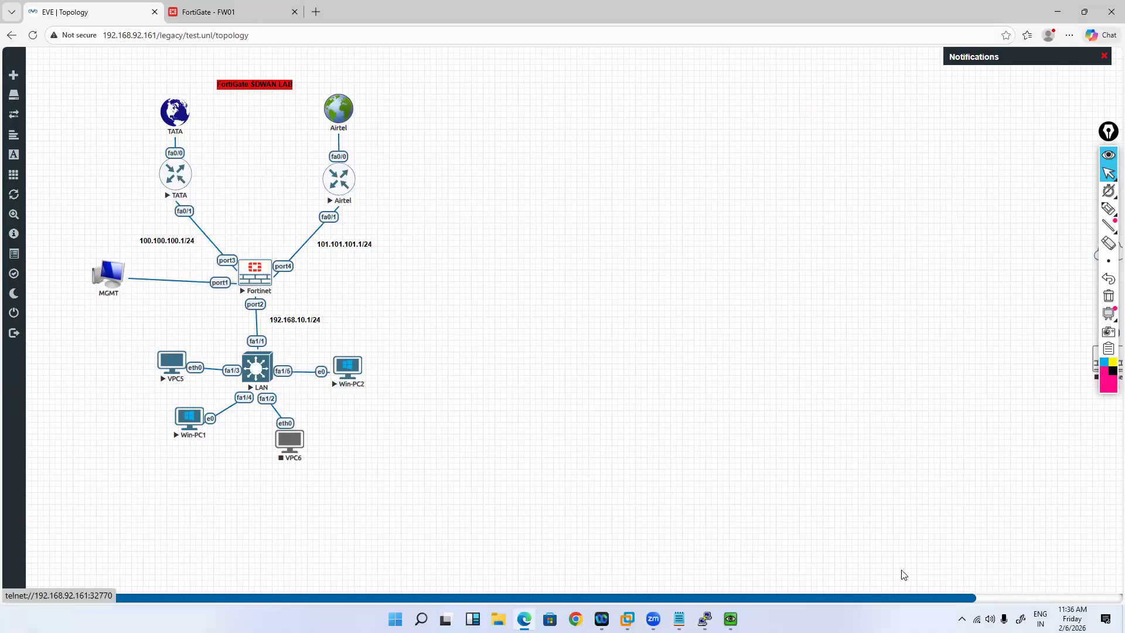
{"action": "left_click", "coordinate": [705, 619]}
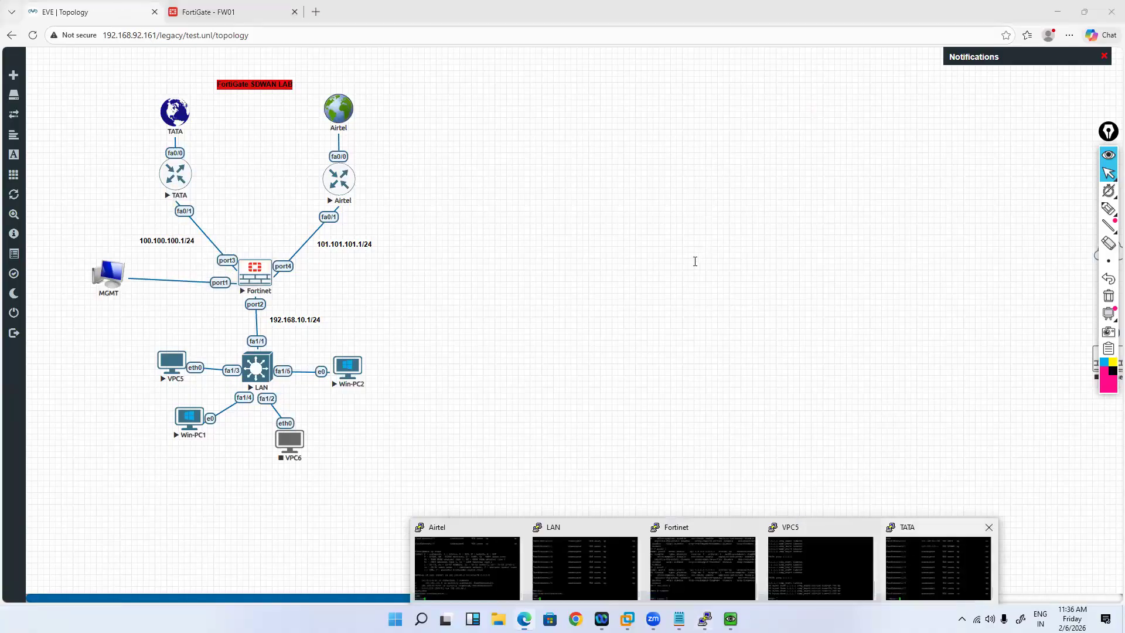
{"action": "left_click", "coordinate": [942, 569]}
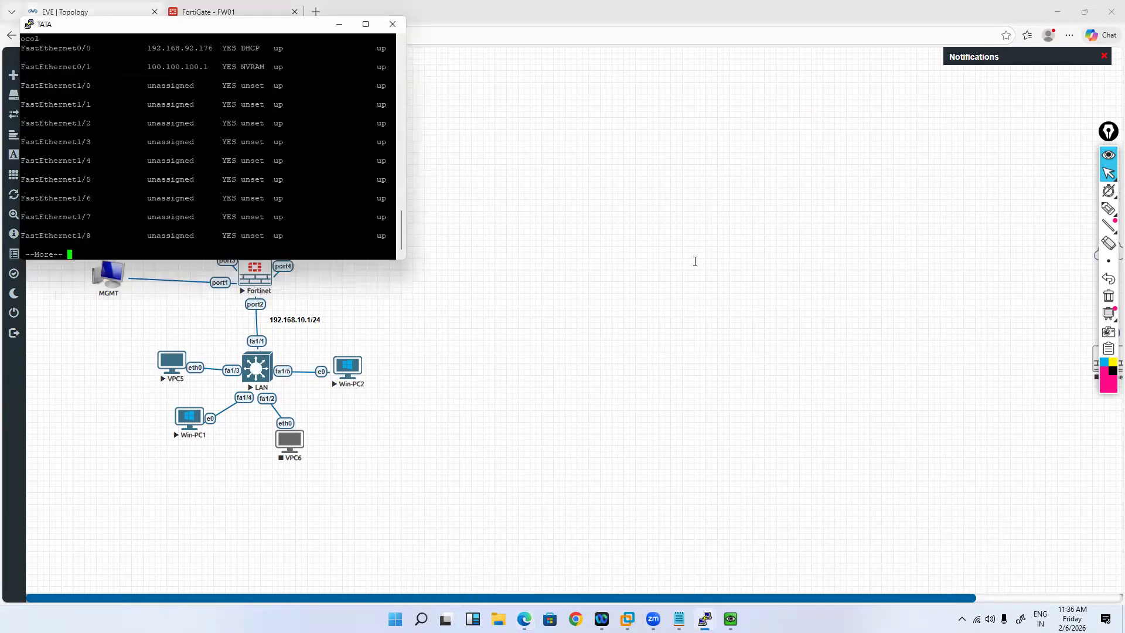
{"action": "left_click_drag", "start_coordinate": [183, 24], "coordinate": [695, 112]}
{"action": "left_click_drag", "start_coordinate": [696, 249], "coordinate": [695, 261]}
{"action": "key", "text": "Return"}
{"action": "key", "text": "Return"}
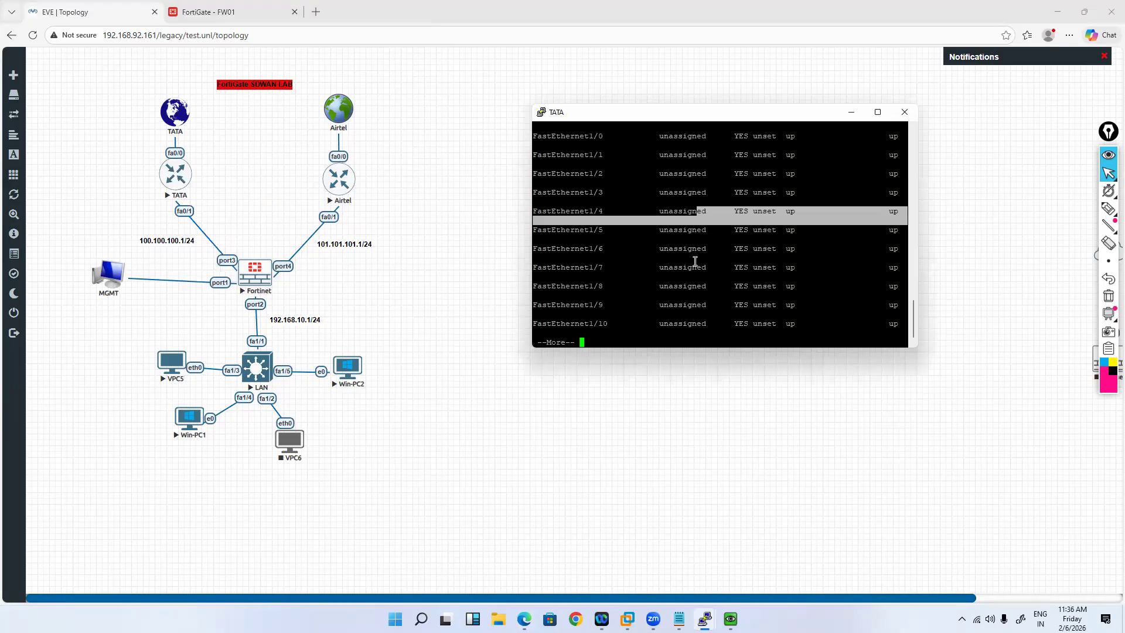
{"action": "key", "text": "space"}
Step: Shut down TATA's FastEthernet0/0 with 'conf t', 'interface fa0/0', 'shutdown', 'end'
{"action": "type", "text": "confi ter"}
{"action": "key", "text": "Return"}
{"action": "type", "text": "int"}
{"action": "key", "text": "Tab"}
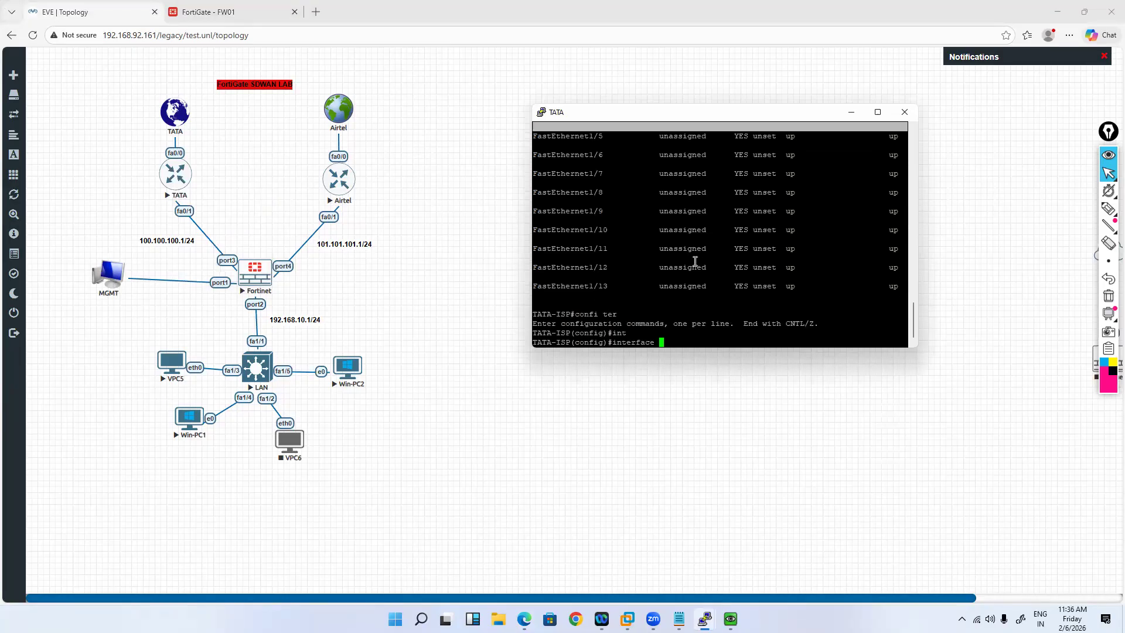
{"action": "type", "text": "fa"}
{"action": "key", "text": "Tab"}
{"action": "type", "text": "0/0"}
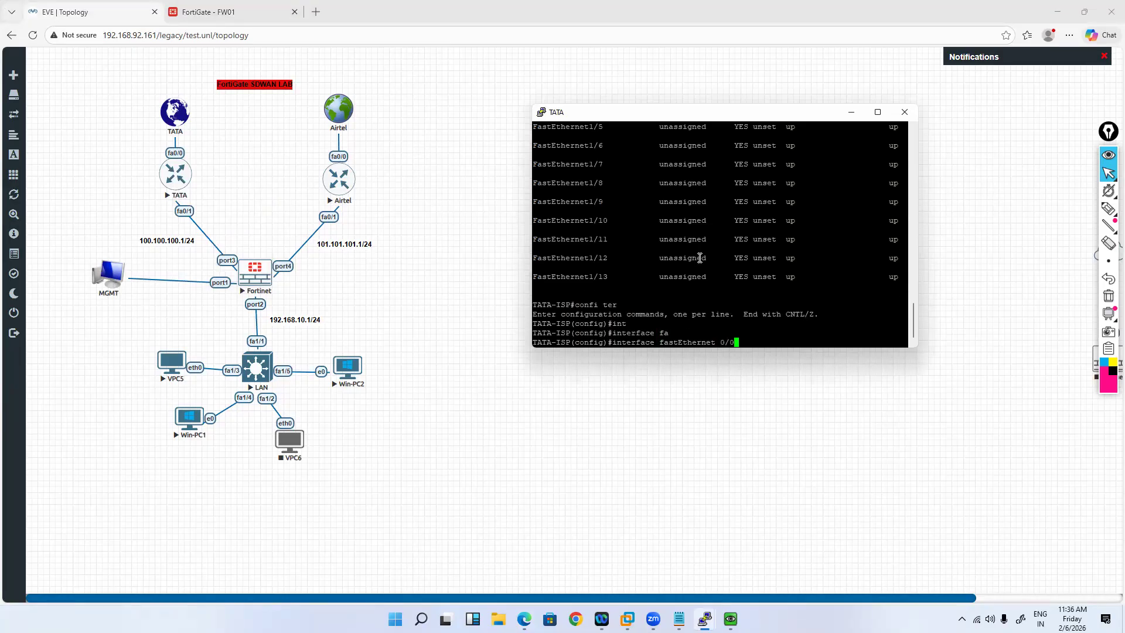
{"action": "key", "text": "Return"}
{"action": "type", "text": "shut"}
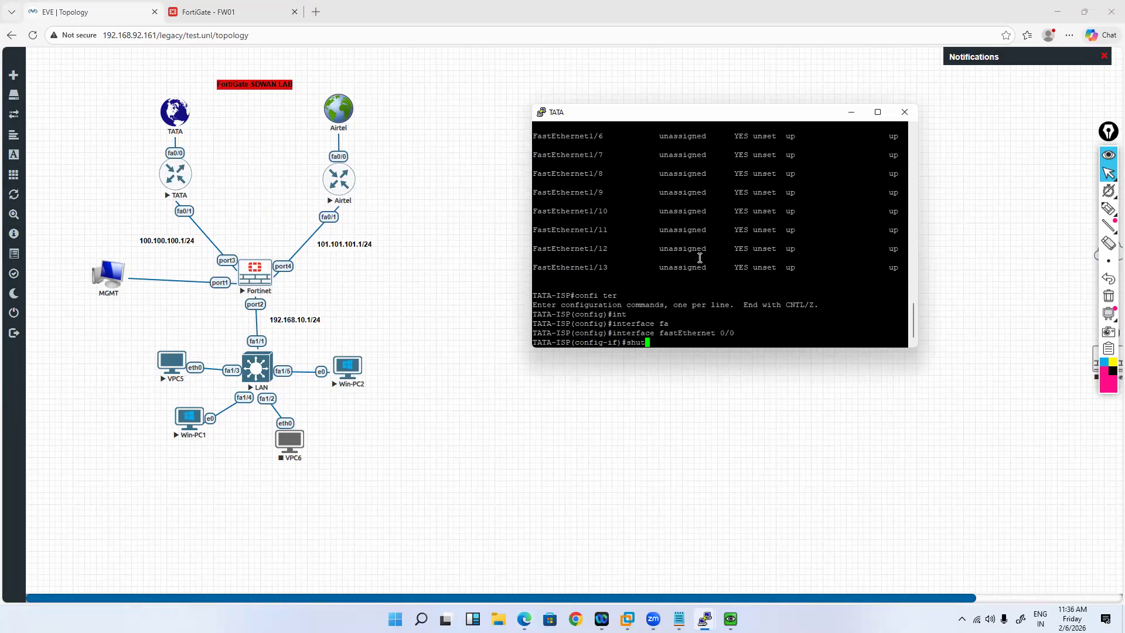
{"action": "key", "text": "Return"}
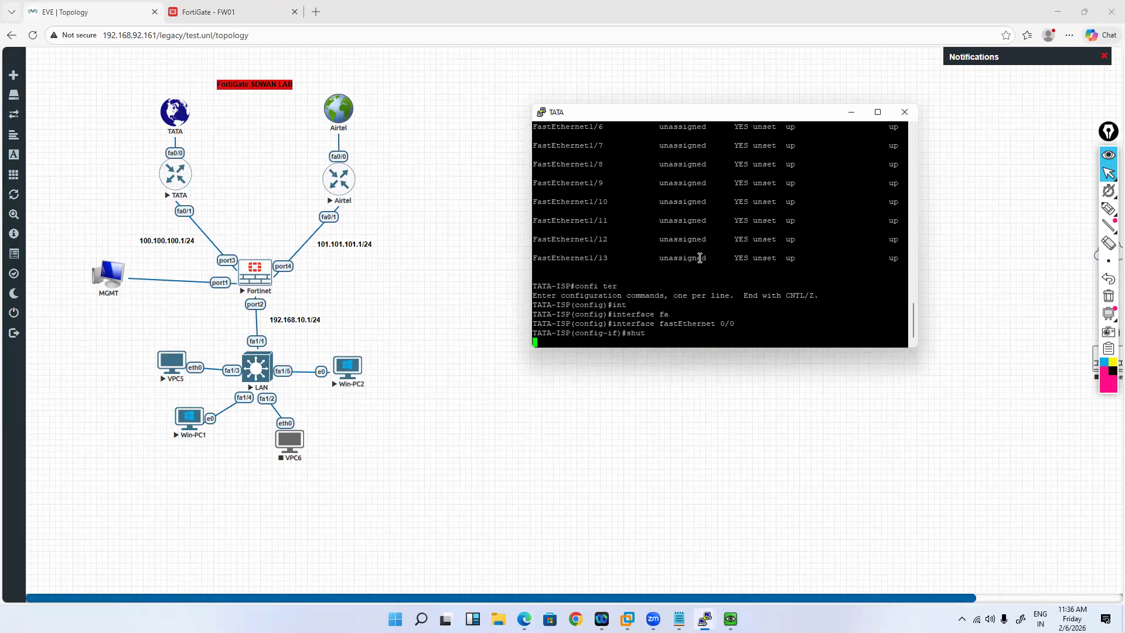
{"action": "key", "text": "Return"}
{"action": "key", "text": "Return"}
{"action": "key", "text": "Return"}
{"action": "key", "text": "Return"}
{"action": "key", "text": "Return"}
{"action": "key", "text": "Return"}
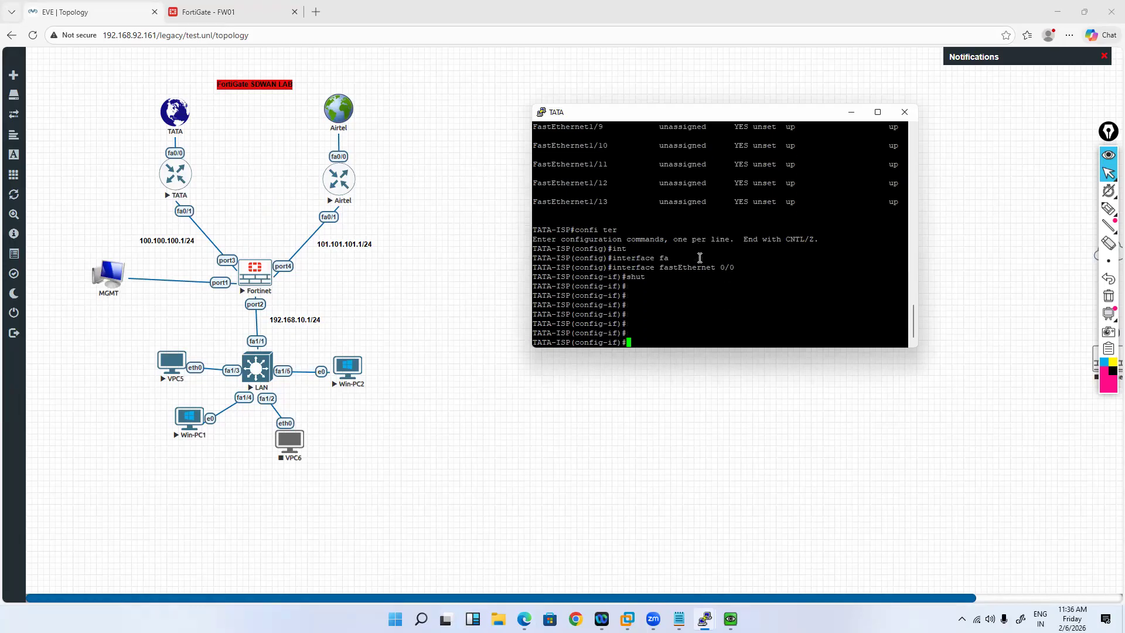
{"action": "type", "text": "end"}
{"action": "key", "text": "Return"}
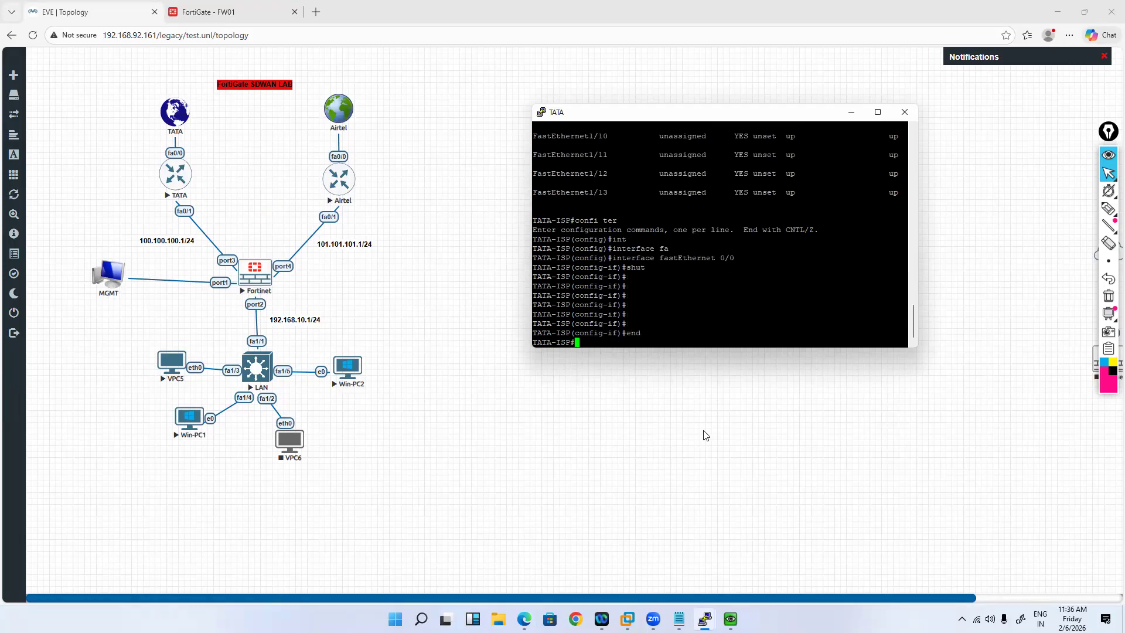
{"action": "mouse_move", "coordinate": [679, 618]}
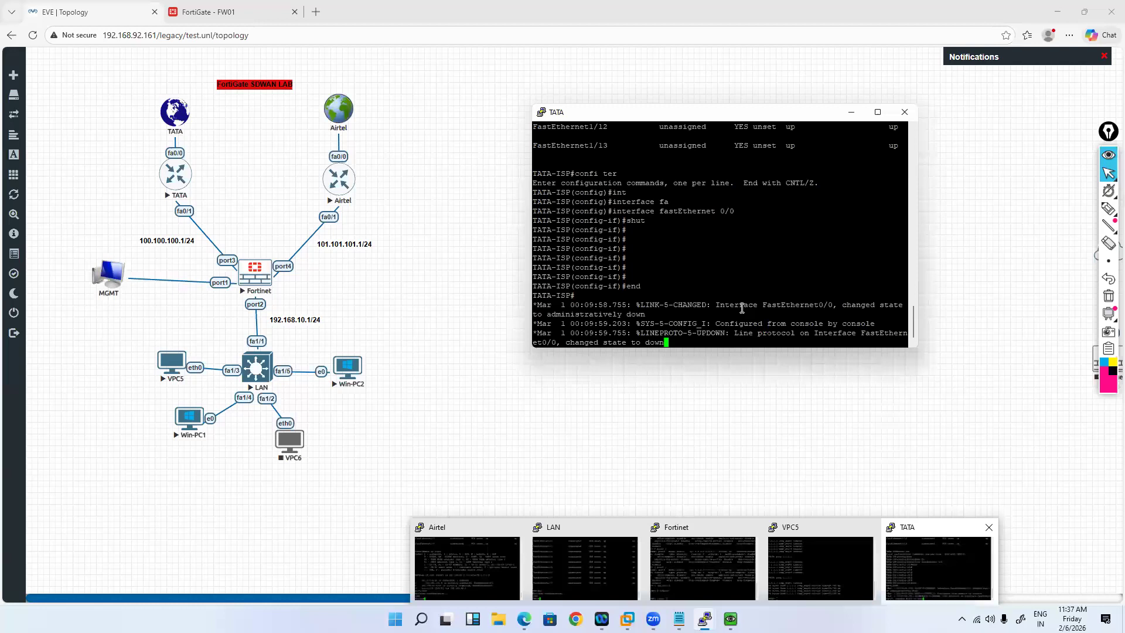
{"action": "key", "text": "alt+Tab"}
Step: Trace 1.1.1.1 from VPC5, confirming the Airtel hop 101.101.101.1, then return to FortiGate
{"action": "type", "text": "trace 1.1.1.1"}
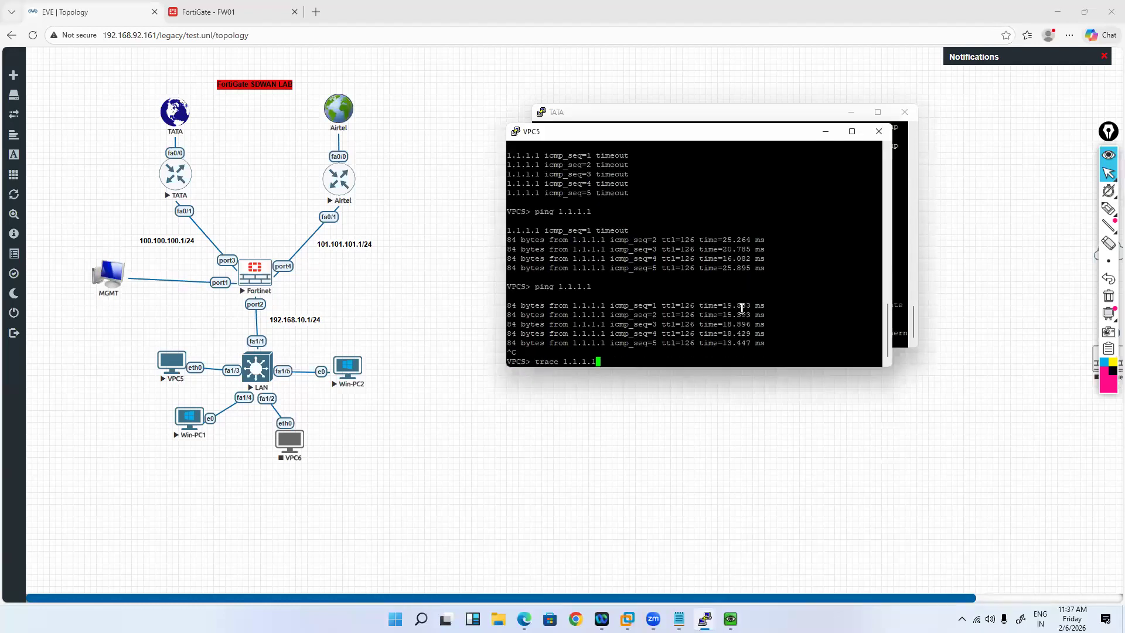
{"action": "key", "text": "Return"}
{"action": "double_click", "coordinate": [553, 343]}
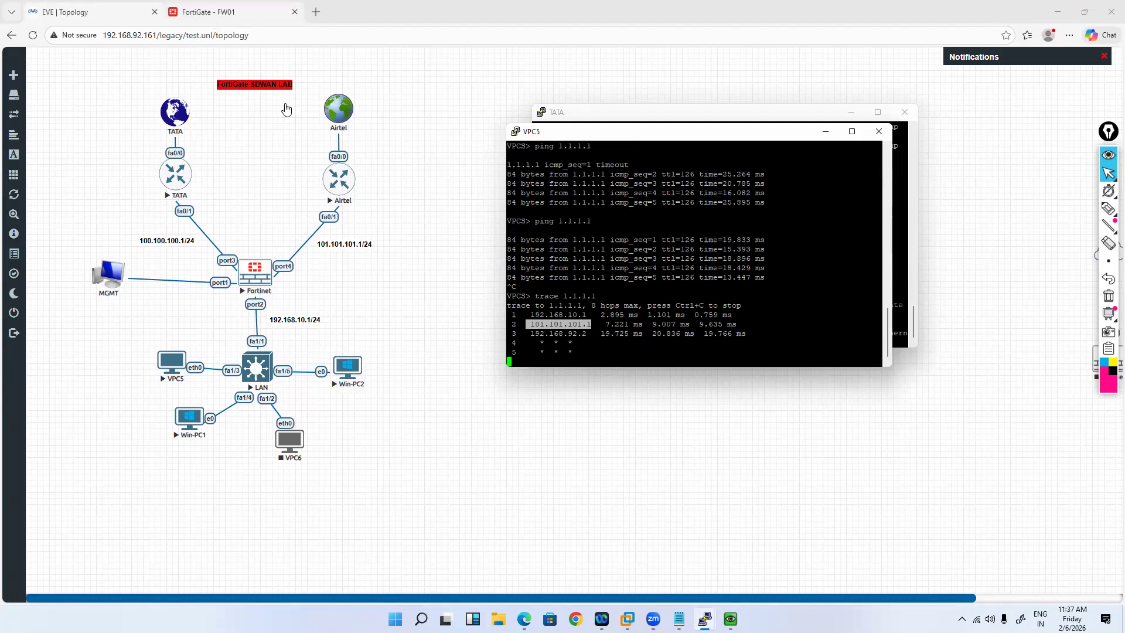
{"action": "left_click", "coordinate": [208, 12]}
{"action": "left_click", "coordinate": [41, 168]}
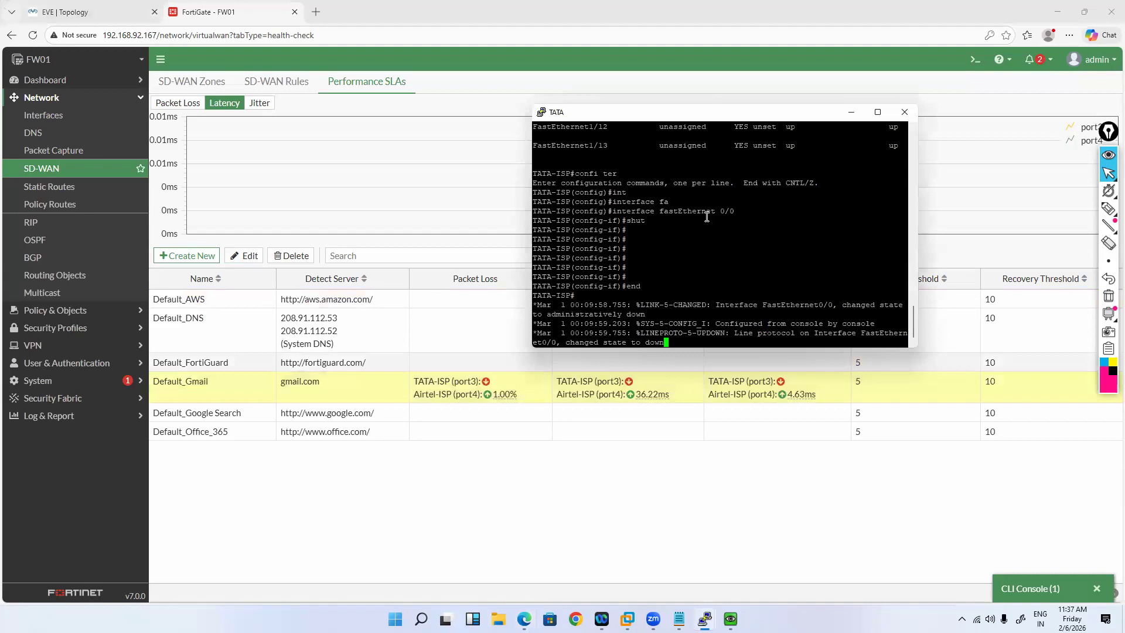
Step: Re-enable TATA's FastEthernet0/0 with 'no shutdown' in configuration mode, then 'end'
{"action": "key", "text": "Return"}
{"action": "key", "text": "Return"}
{"action": "key", "text": "Return"}
{"action": "key", "text": "Up"}
{"action": "key", "text": "Return"}
{"action": "key", "text": "Up"}
{"action": "key", "text": "Up"}
{"action": "key", "text": "Up"}
{"action": "key", "text": "Return"}
{"action": "type", "text": "no shu"}
{"action": "key", "text": "Tab"}
{"action": "key", "text": "Return"}
{"action": "type", "text": "end"}
{"action": "key", "text": "Return"}
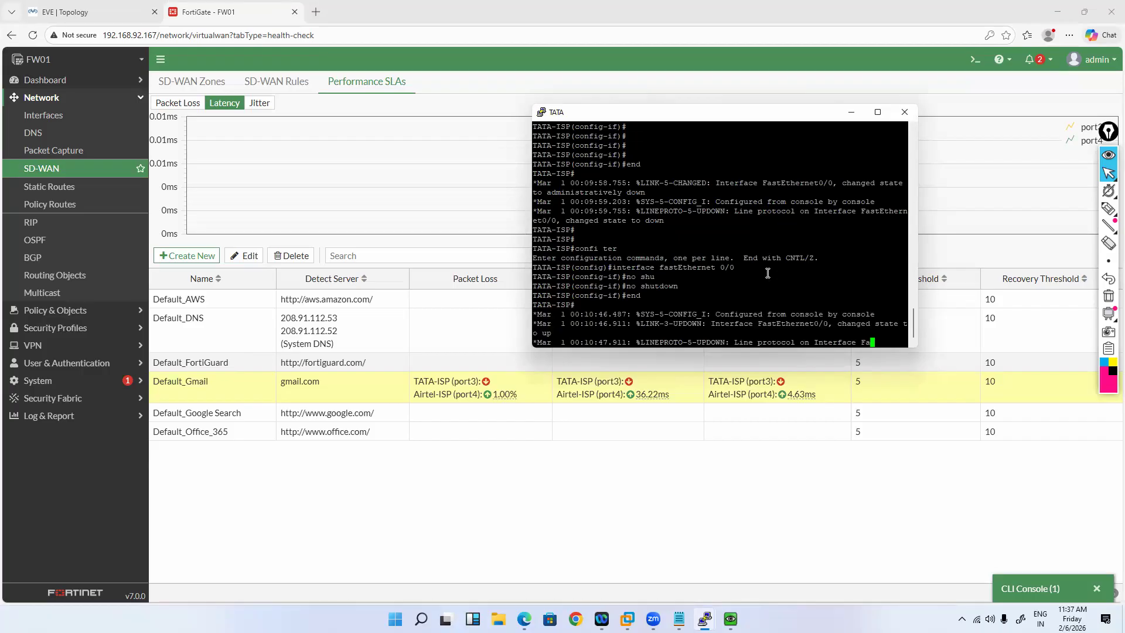
{"action": "key", "text": "Return"}
{"action": "key", "text": "Return"}
{"action": "key", "text": "Return"}
{"action": "key", "text": "Return"}
{"action": "key", "text": "Return"}
{"action": "key", "text": "Return"}
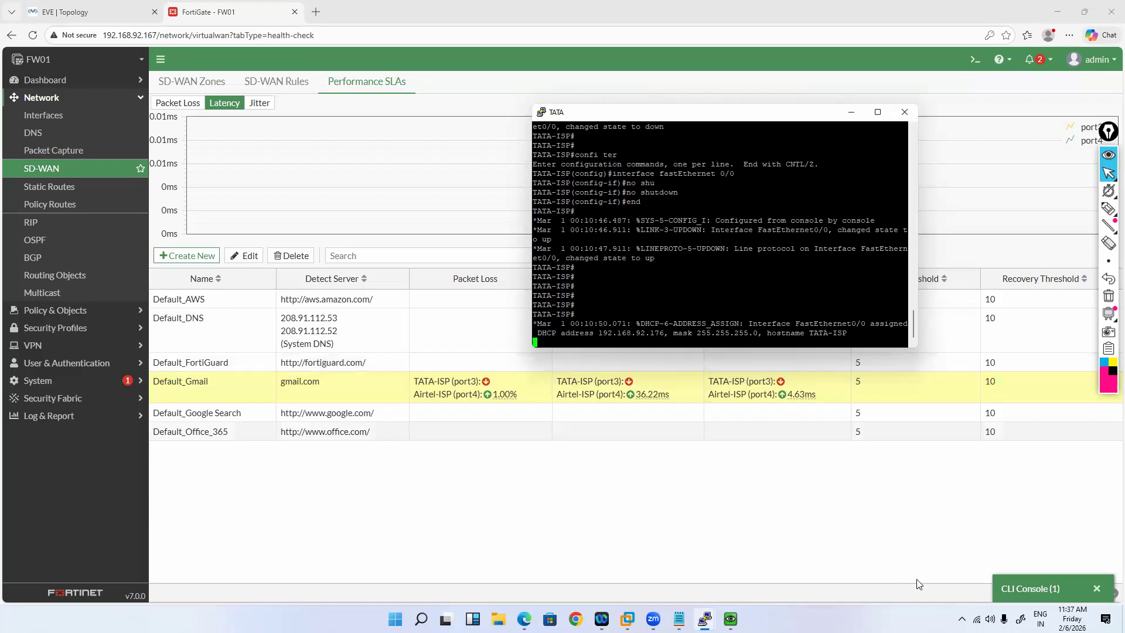
Step: Start a continuous 'ping 1.1.1.1 -t' from VPC5 and return to the FortiGate SD-WAN page
{"action": "left_click", "coordinate": [809, 561]}
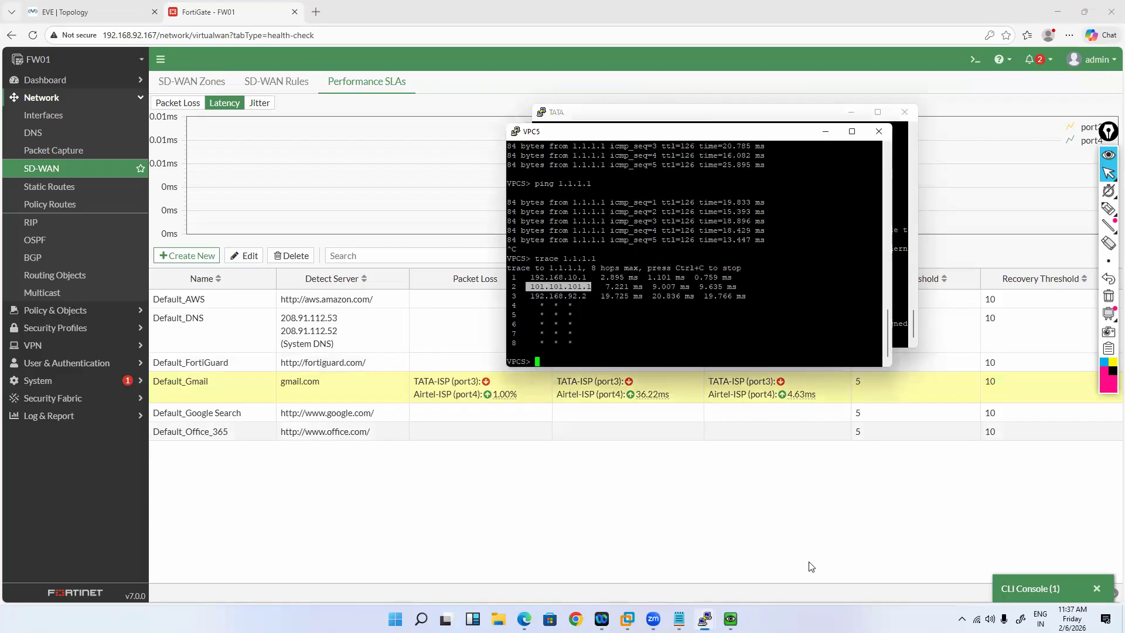
{"action": "key", "text": "Up"}
{"action": "key", "text": "Up"}
{"action": "type", "text": "-t"}
{"action": "key", "text": "Return"}
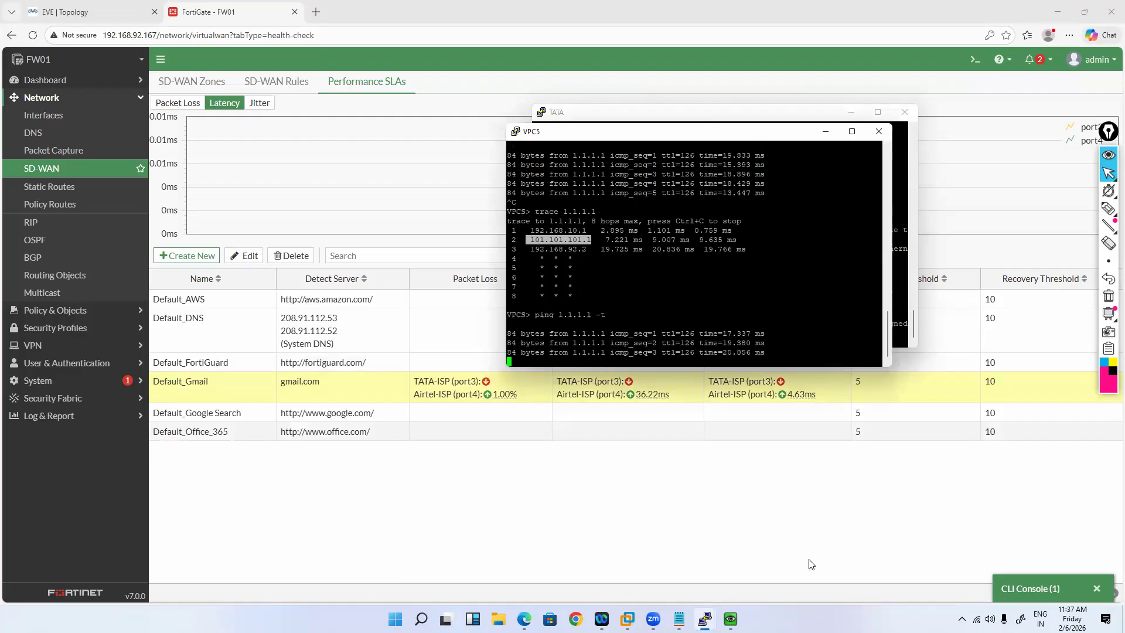
{"action": "left_click", "coordinate": [115, 170]}
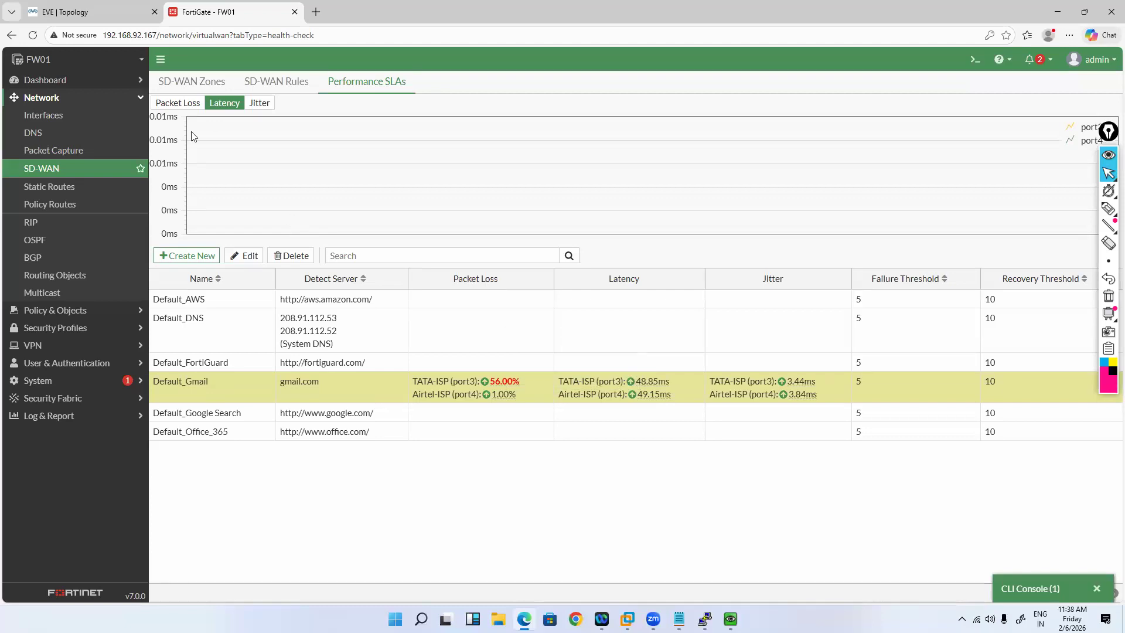
Step: Show packet loss on the SLA chart and compare port3's rising loss with TATA-ISP's 56.00%
{"action": "mouse_move", "coordinate": [189, 127]}
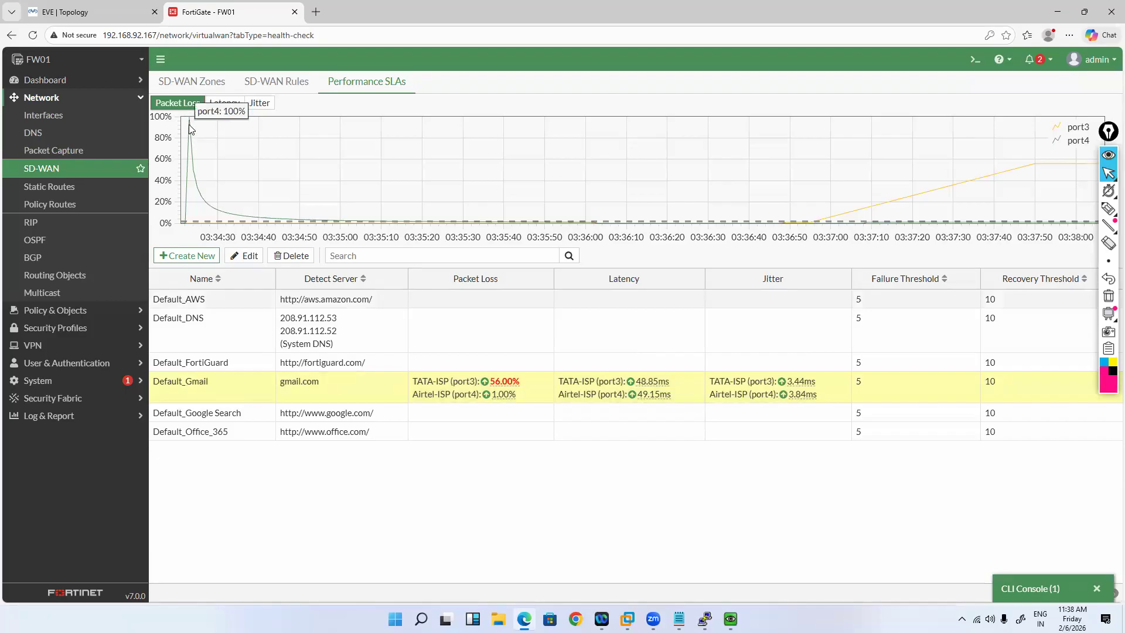
{"action": "mouse_move", "coordinate": [1016, 170]}
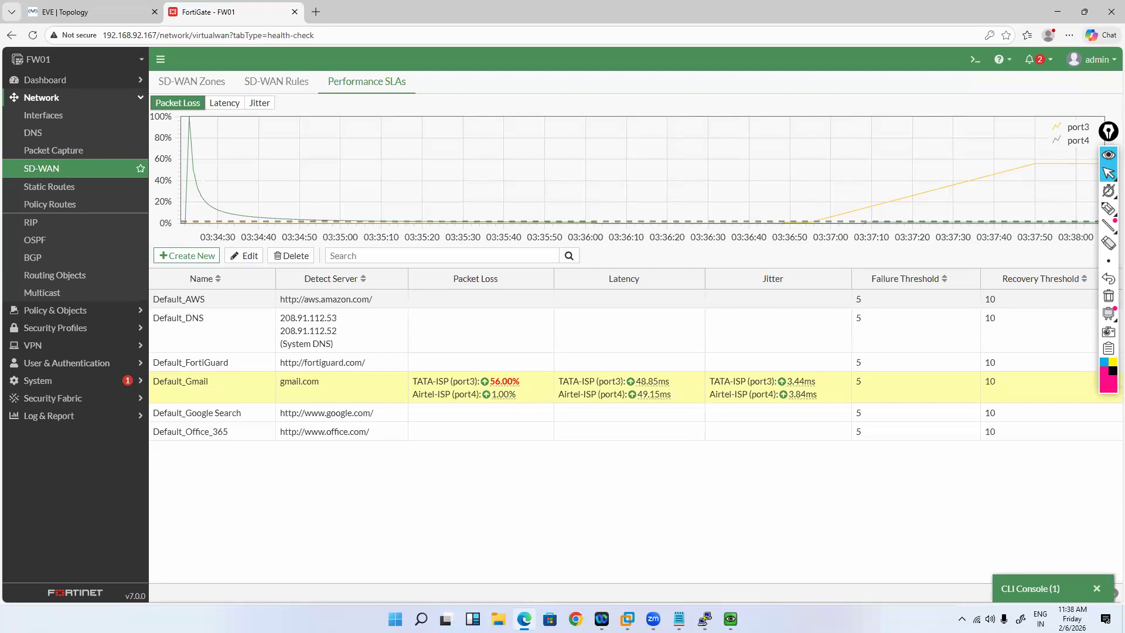
{"action": "mouse_move", "coordinate": [705, 619]}
{"action": "left_click", "coordinate": [698, 541]}
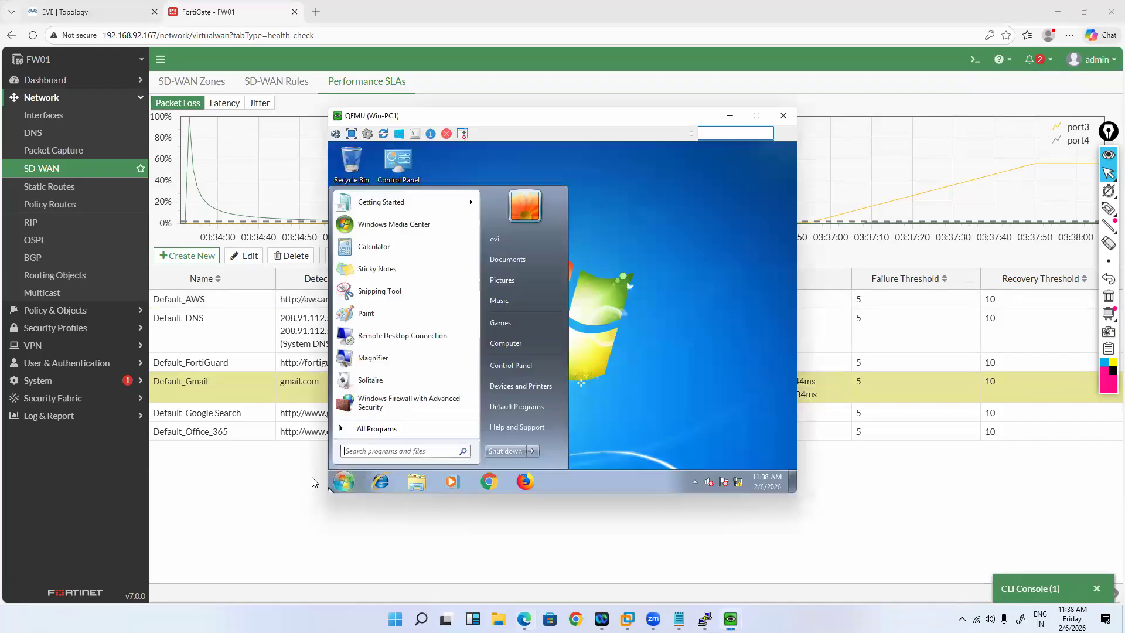
Step: Open a command prompt on Win-PC1 and renew its IP address to 192.168.10.3 with ipconfig /renew
{"action": "type", "text": "cmd"}
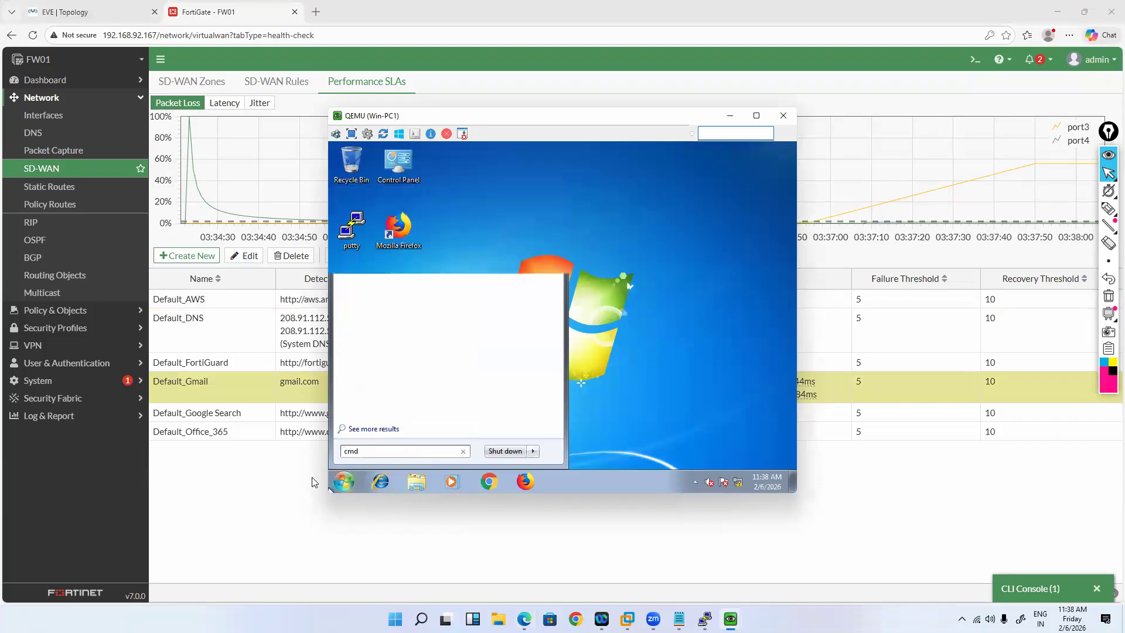
{"action": "key", "text": "Return"}
{"action": "type", "text": "ping www.googleco"}
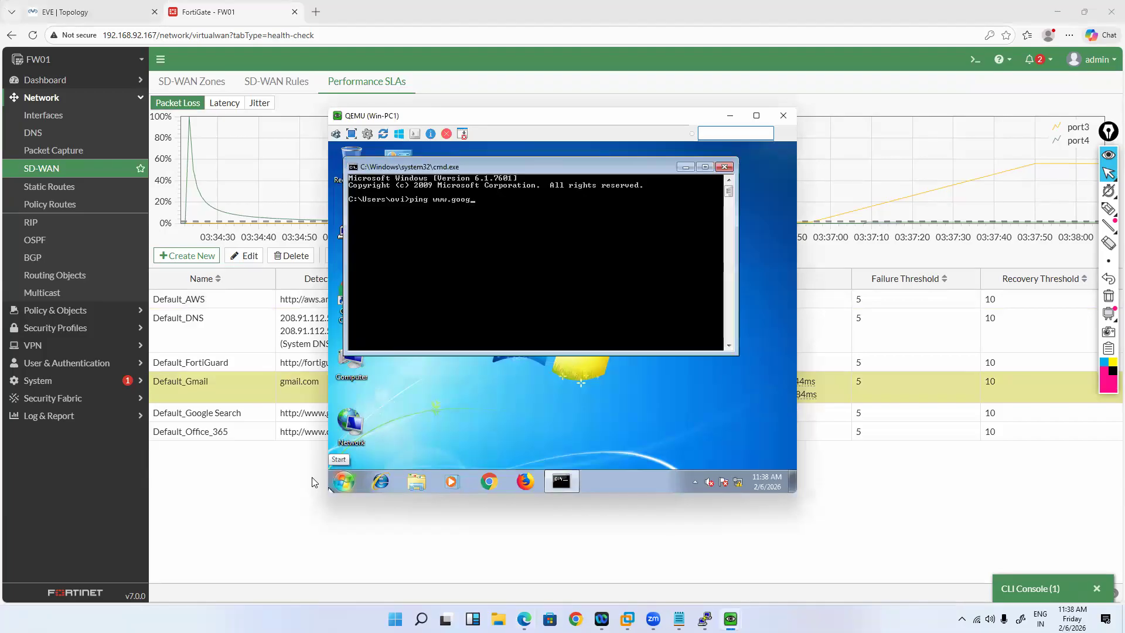
{"action": "key", "text": "BackSpace"}
{"action": "key", "text": "BackSpace"}
{"action": "key", "text": "BackSpace"}
{"action": "key", "text": "BackSpace"}
{"action": "key", "text": "BackSpace"}
{"action": "key", "text": "BackSpace"}
{"action": "key", "text": "BackSpace"}
{"action": "key", "text": "BackSpace"}
{"action": "key", "text": "BackSpace"}
{"action": "key", "text": "BackSpace"}
{"action": "key", "text": "BackSpace"}
{"action": "key", "text": "BackSpace"}
{"action": "key", "text": "BackSpace"}
{"action": "key", "text": "BackSpace"}
{"action": "key", "text": "BackSpace"}
{"action": "key", "text": "BackSpace"}
{"action": "key", "text": "BackSpace"}
{"action": "type", "text": "ipcofig"}
{"action": "key", "text": "Return"}
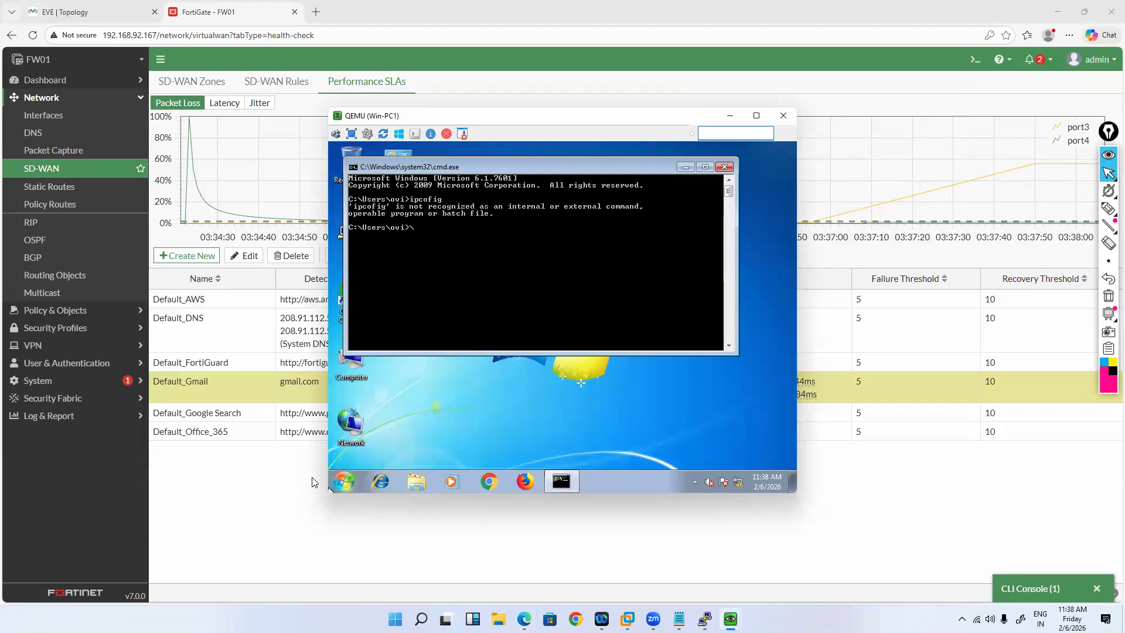
{"action": "key", "text": "Up"}
{"action": "type", "text": "/renew"}
{"action": "key", "text": "Return"}
{"action": "type", "text": "ipconf"}
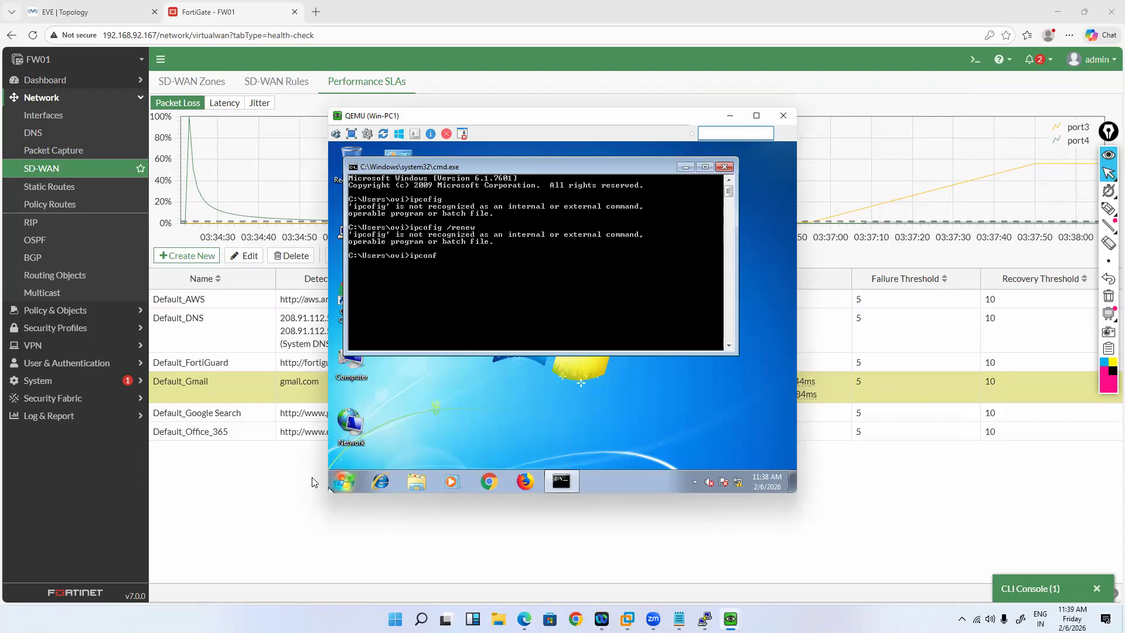
{"action": "type", "text": "ig /renew"}
{"action": "key", "text": "Return"}
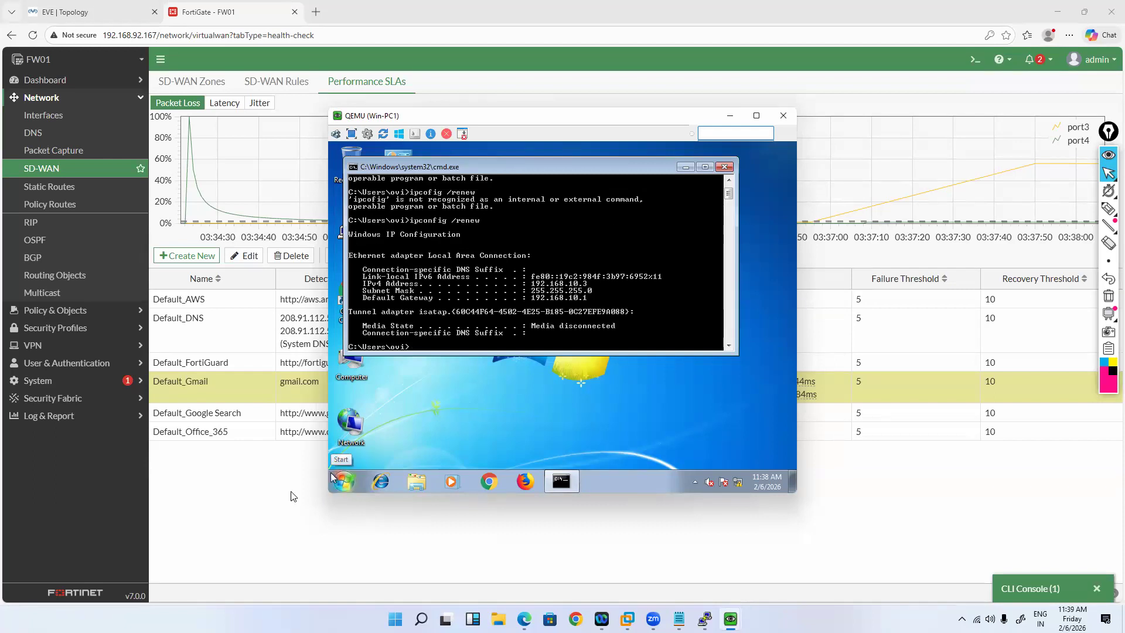
{"action": "type", "text": "ping 1.1.1.1"}
{"action": "key", "text": "Return"}
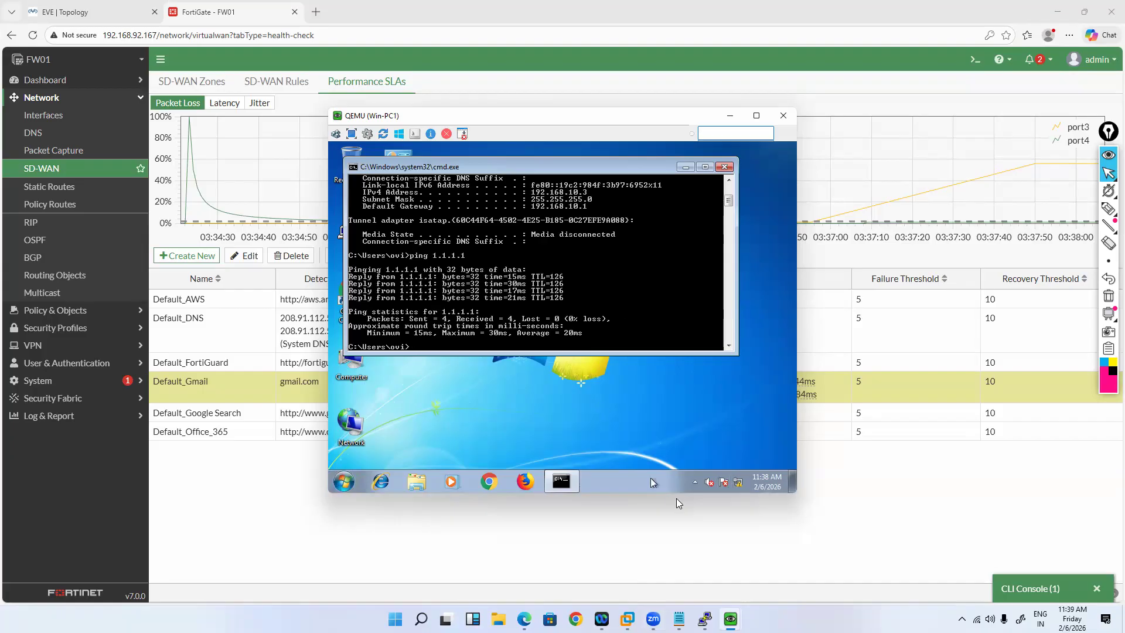
{"action": "type", "text": "ping www.google.com"}
{"action": "key", "text": "Return"}
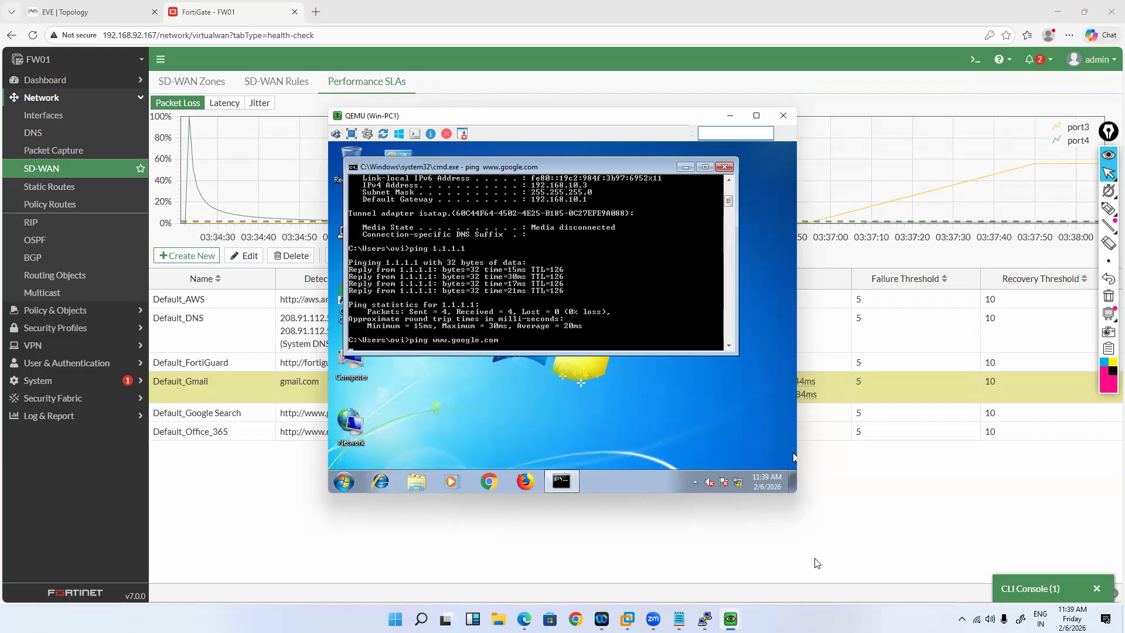
Step: Ping 8.8.8.8 from the Win-PC1 command window, then stop it with Ctrl+C
{"action": "mouse_move", "coordinate": [730, 619]}
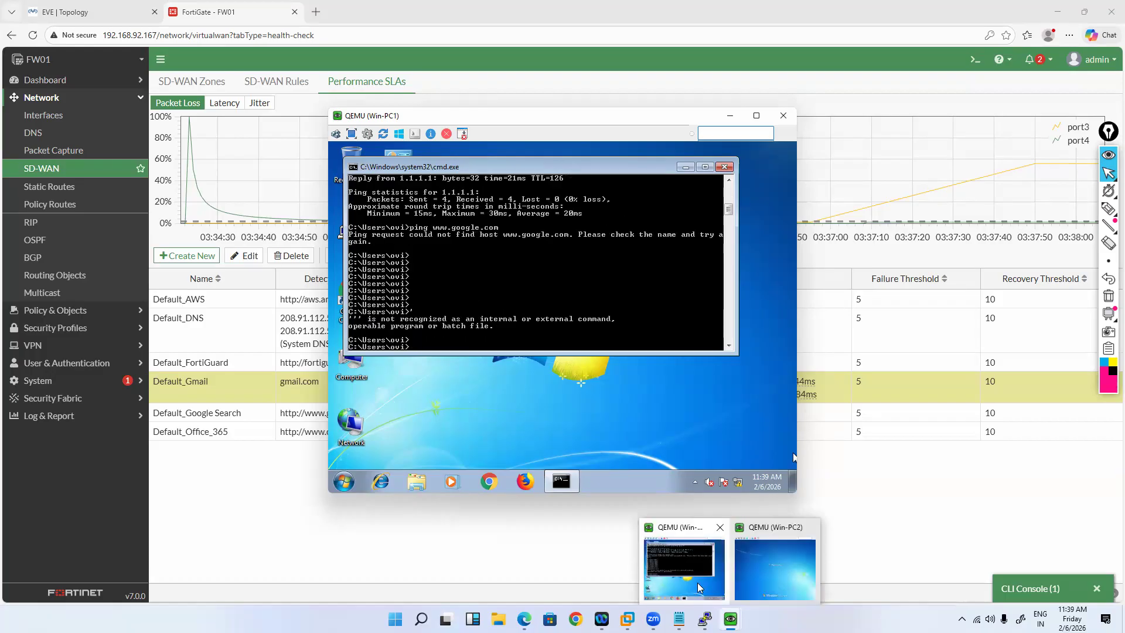
{"action": "left_click", "coordinate": [704, 619]}
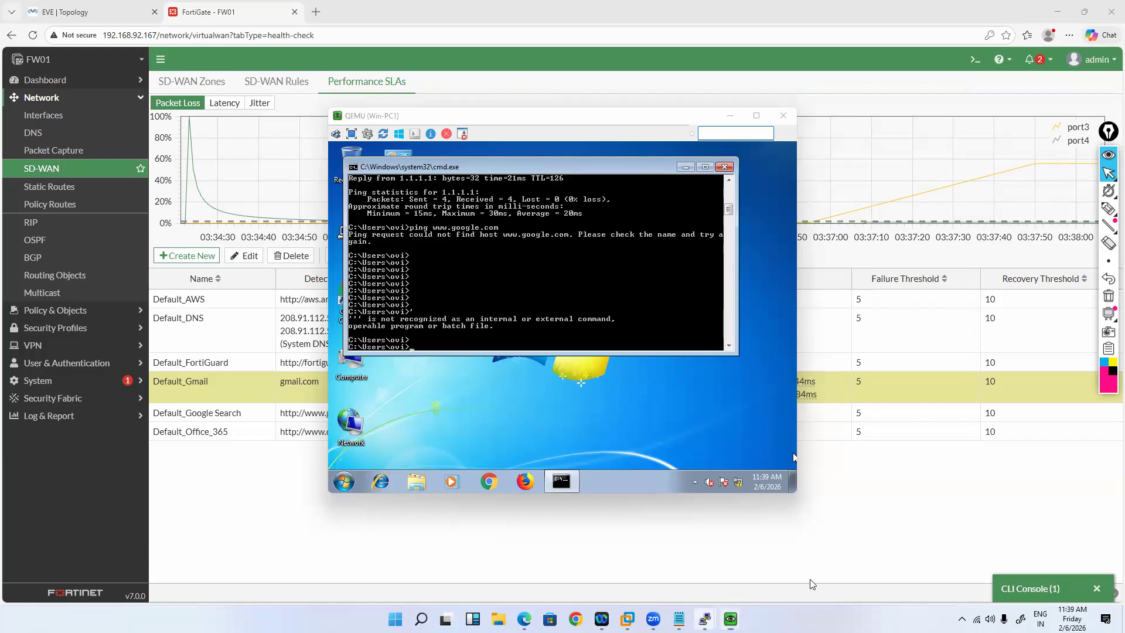
{"action": "mouse_move", "coordinate": [705, 619]}
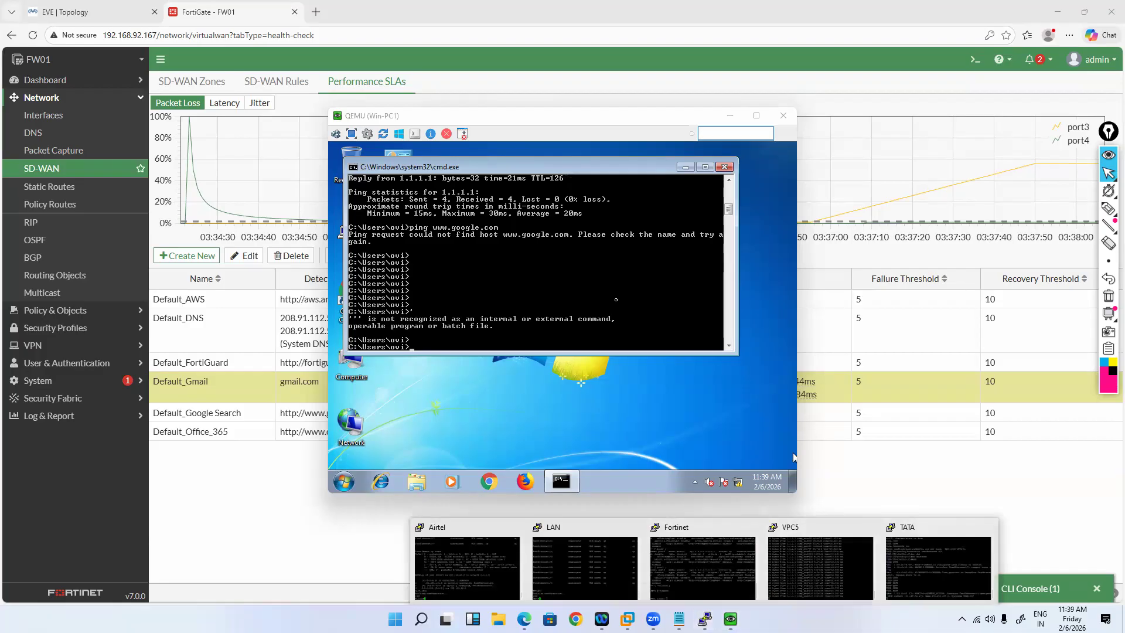
{"action": "left_click", "coordinate": [794, 457]}
{"action": "type", "text": "ping"}
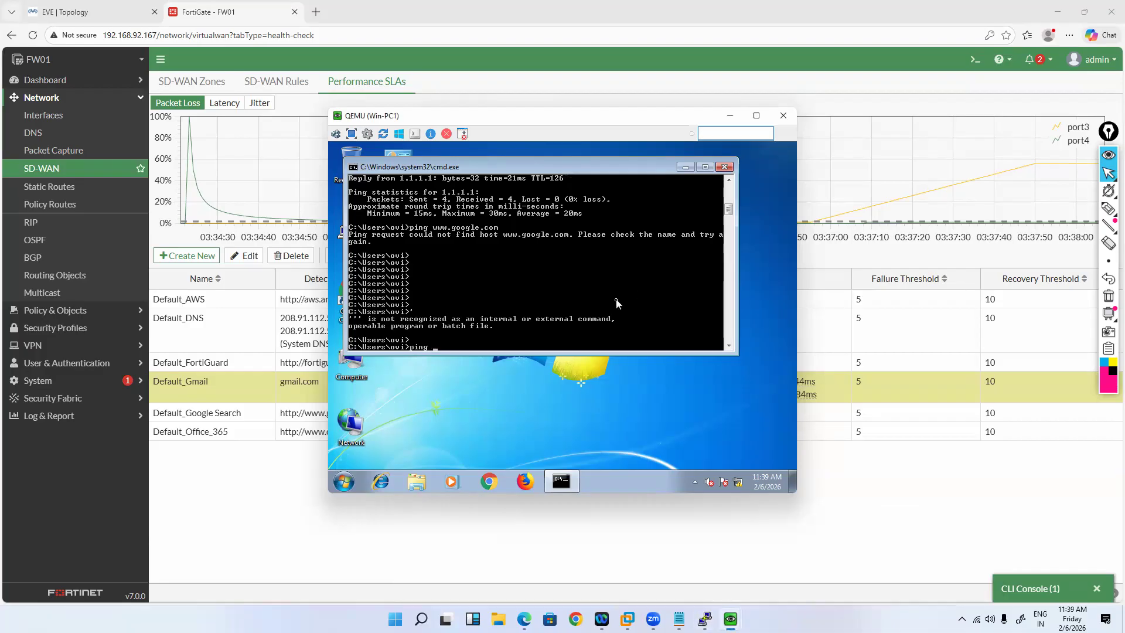
{"action": "type", "text": " 8.8.8"}
{"action": "key", "text": "Return"}
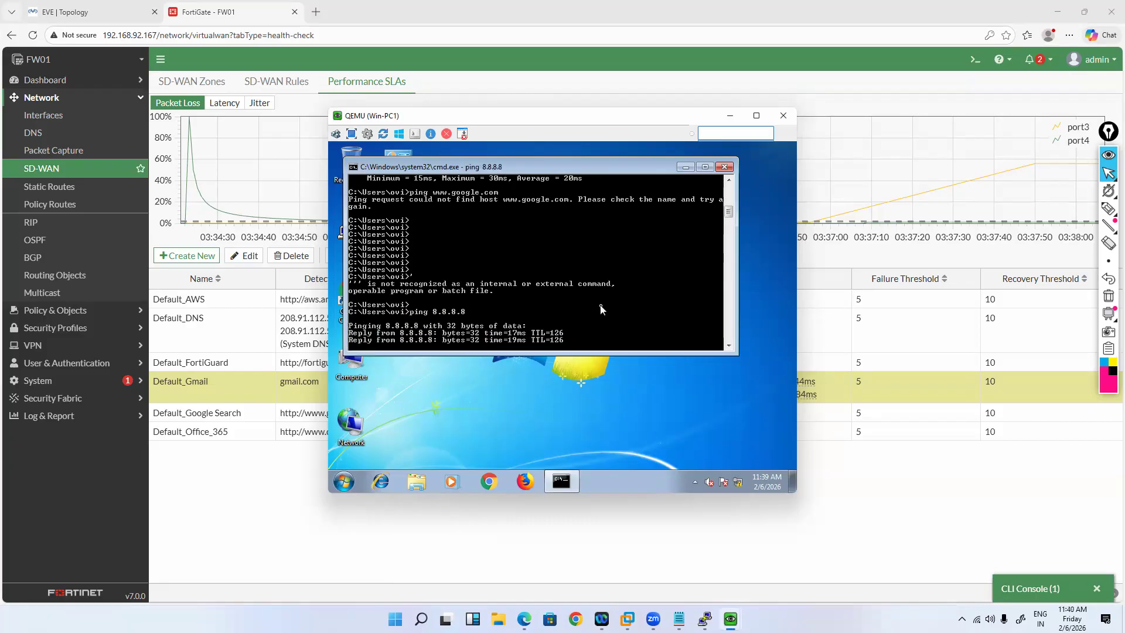
{"action": "key", "text": "ctrl+c"}
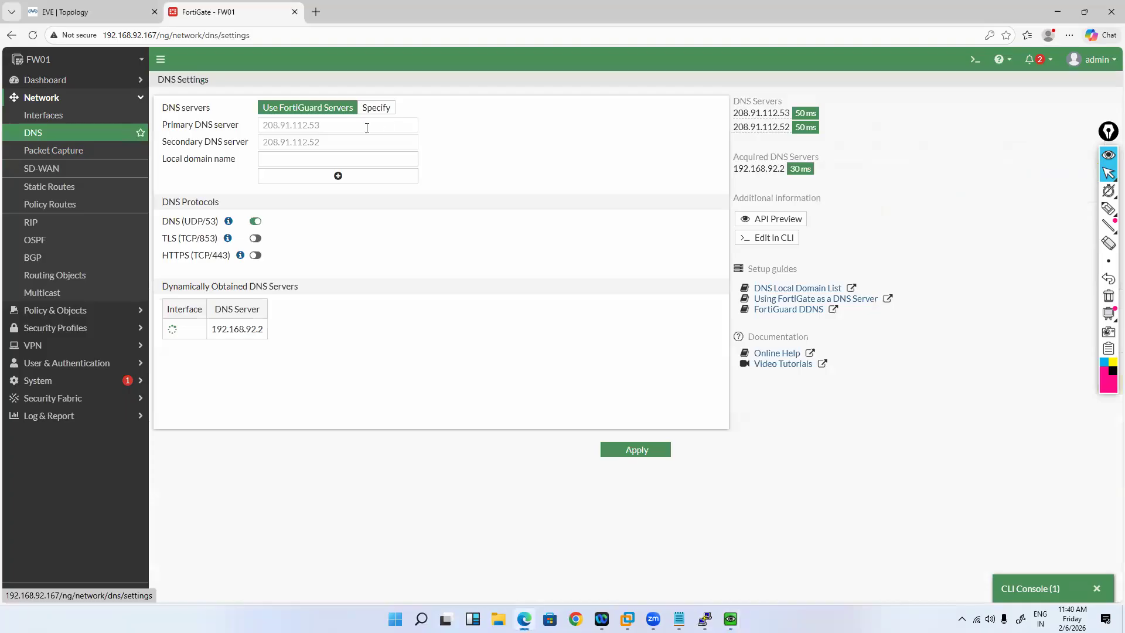
Step: Specify 8.8.8.8 primary and 1.1.1.1 secondary DNS servers, apply them, and go to Interfaces
{"action": "left_click", "coordinate": [376, 107]}
{"action": "type", "text": "8.8.8.8"}
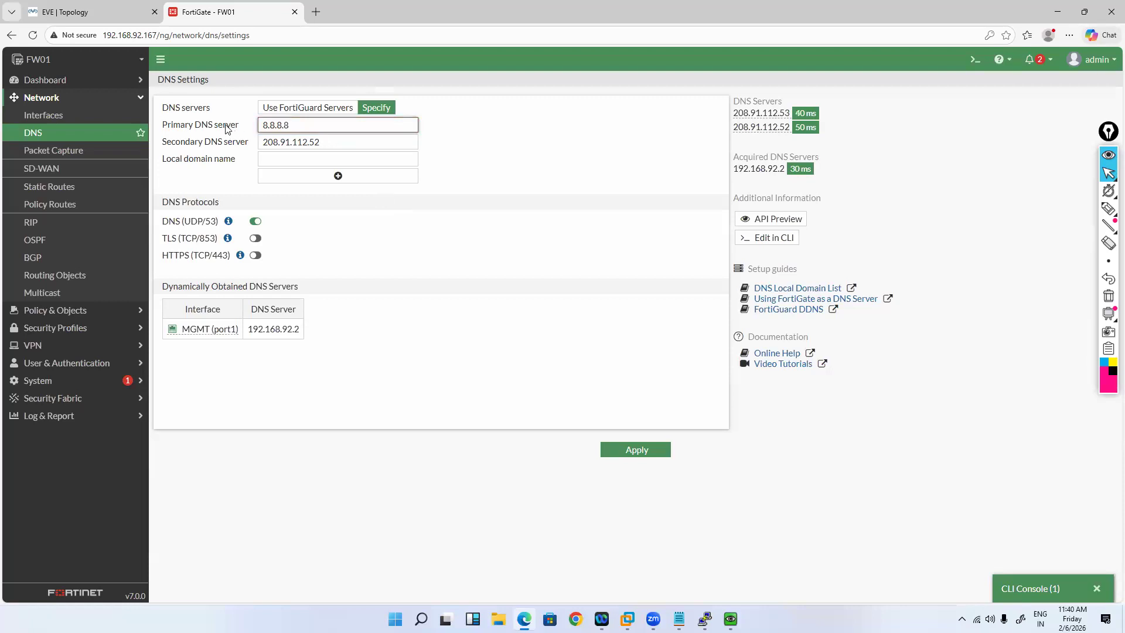
{"action": "key", "text": "Tab"}
{"action": "type", "text": "1.1.1.1"}
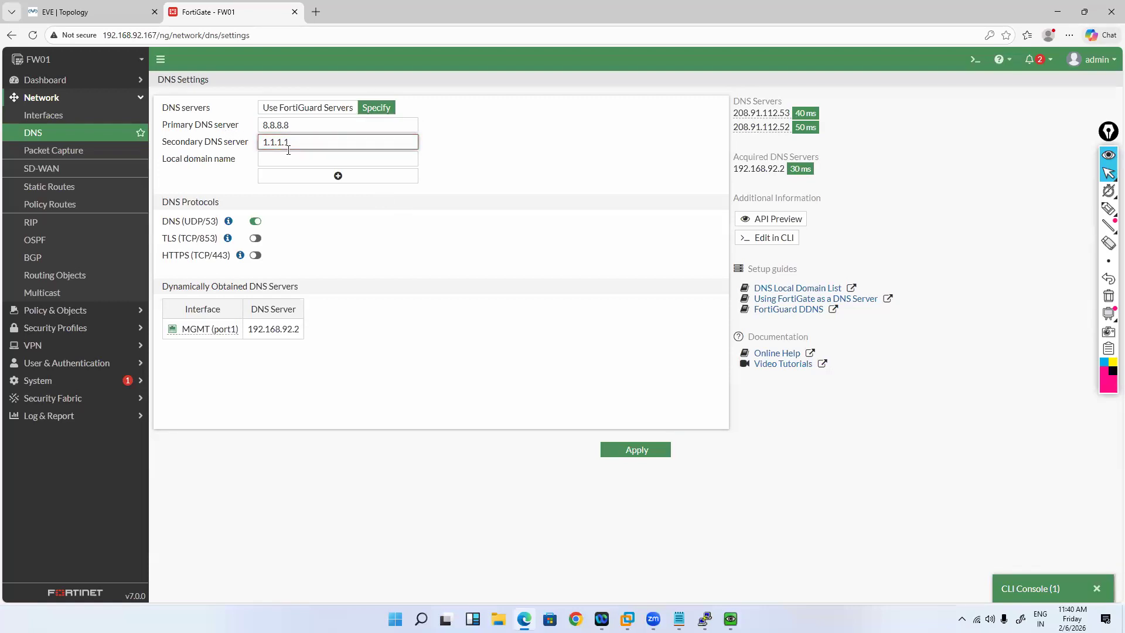
{"action": "left_click", "coordinate": [625, 454]}
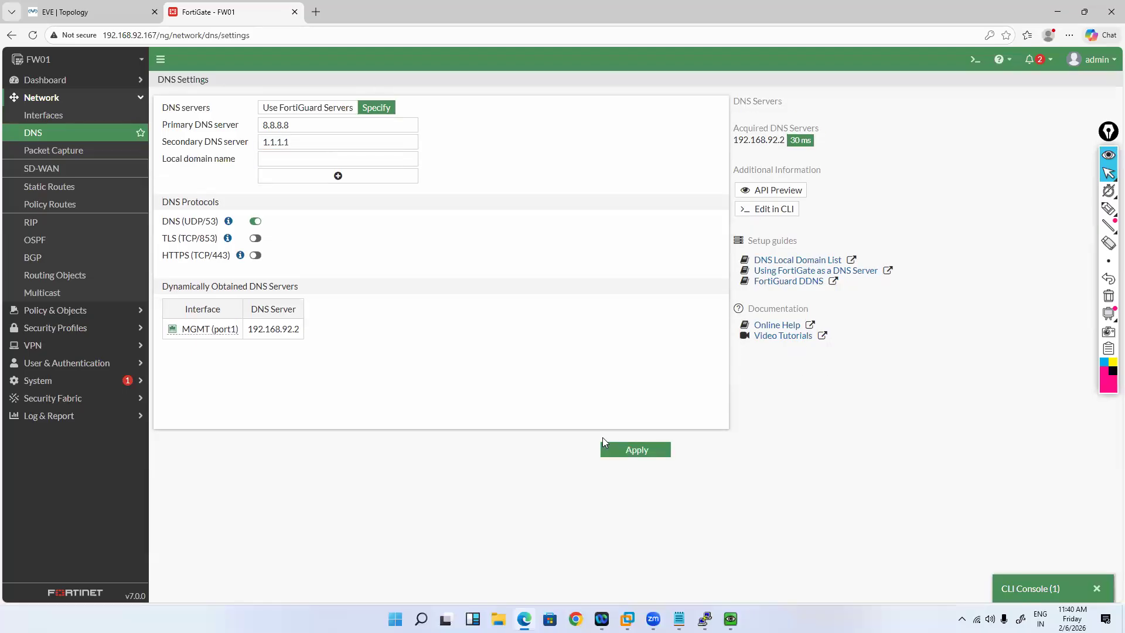
{"action": "left_click", "coordinate": [625, 454]}
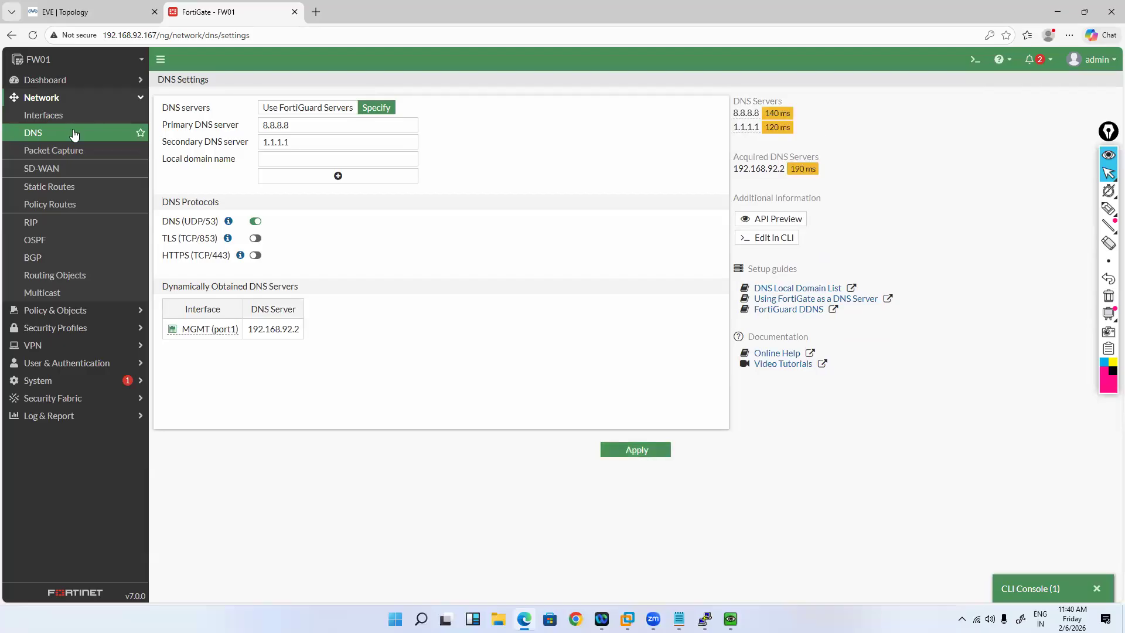
{"action": "left_click", "coordinate": [51, 131]}
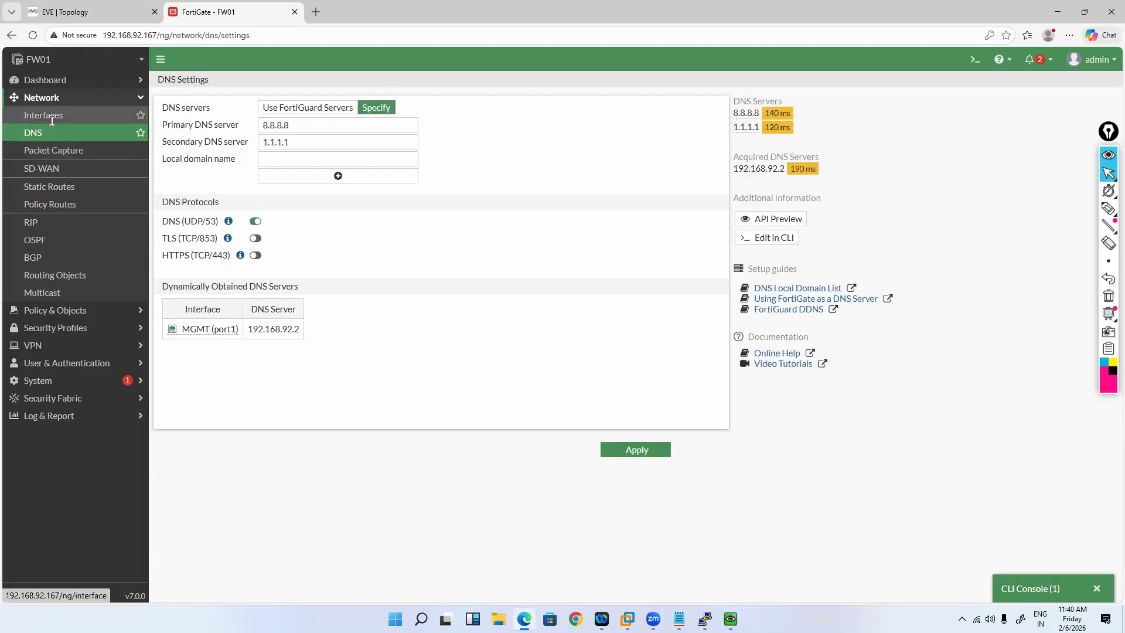
{"action": "left_click", "coordinate": [52, 120]}
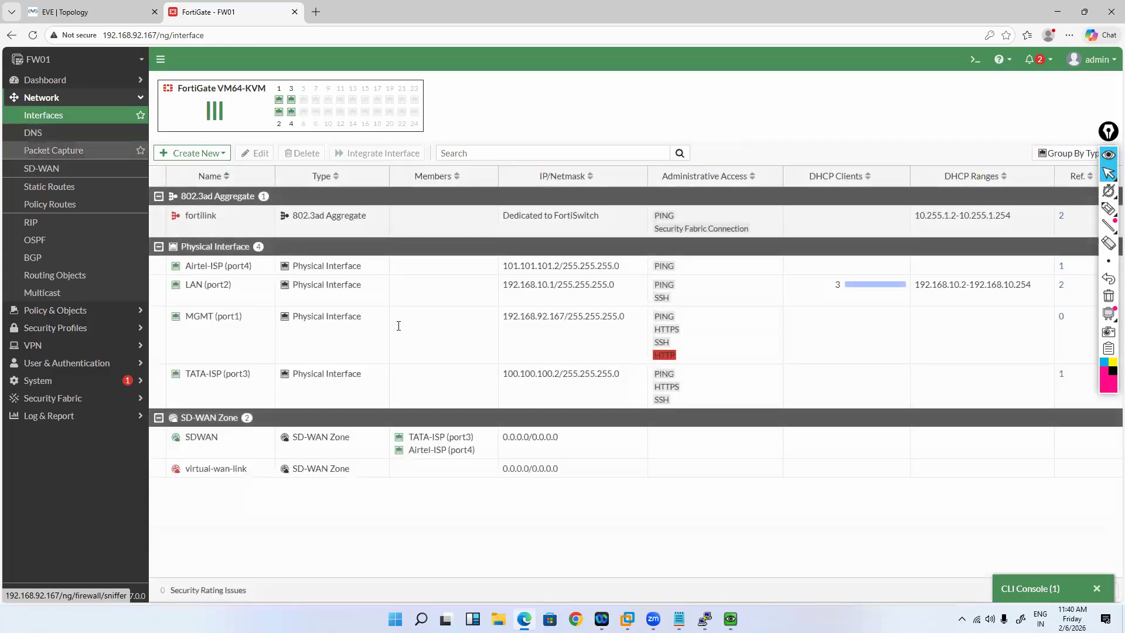
{"action": "left_click", "coordinate": [500, 300]}
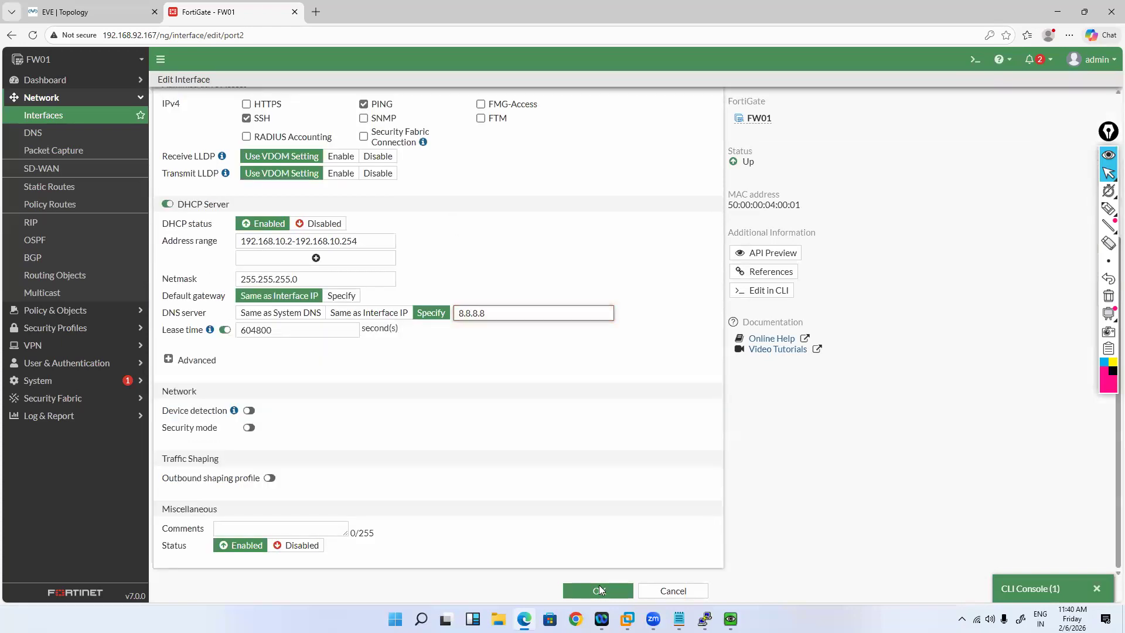
{"action": "left_click", "coordinate": [599, 588]}
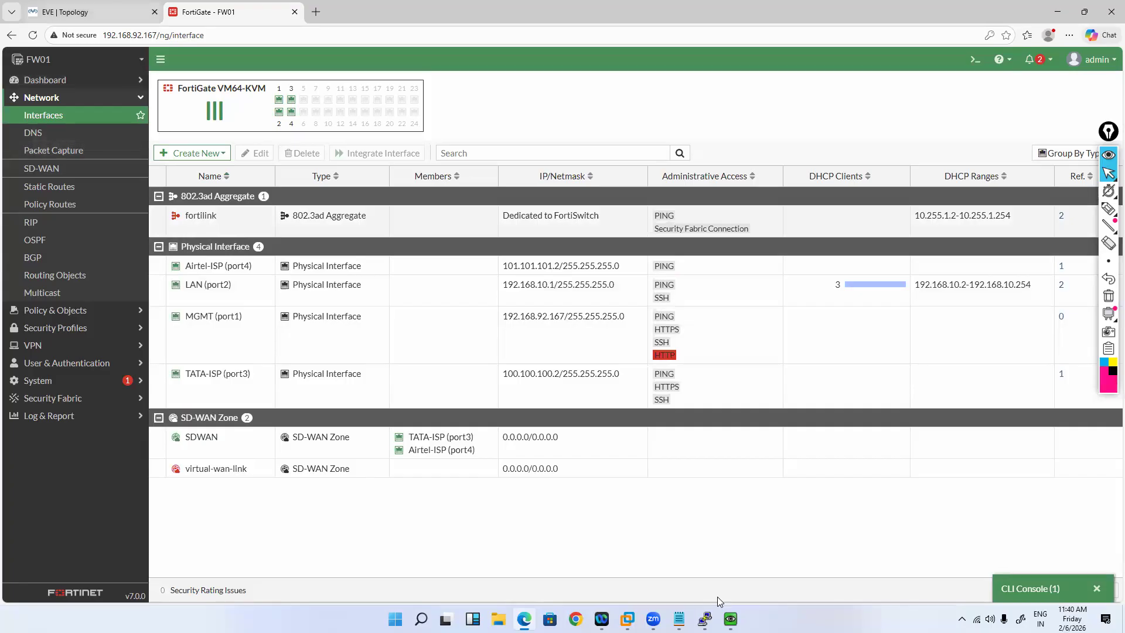
{"action": "left_click", "coordinate": [730, 619]}
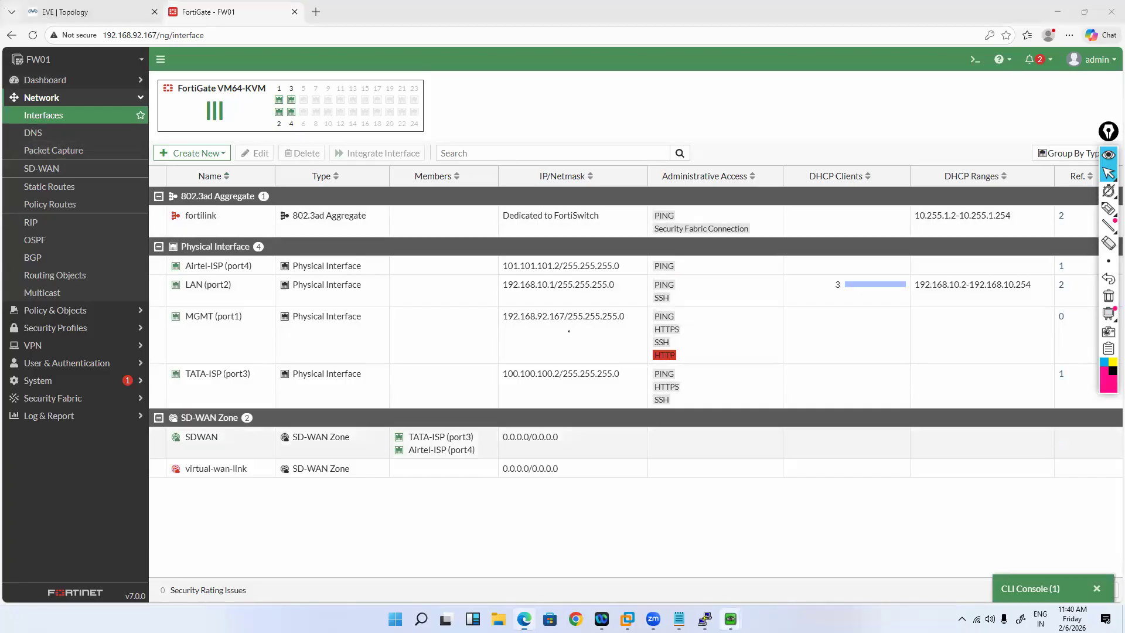
{"action": "left_click", "coordinate": [685, 568]}
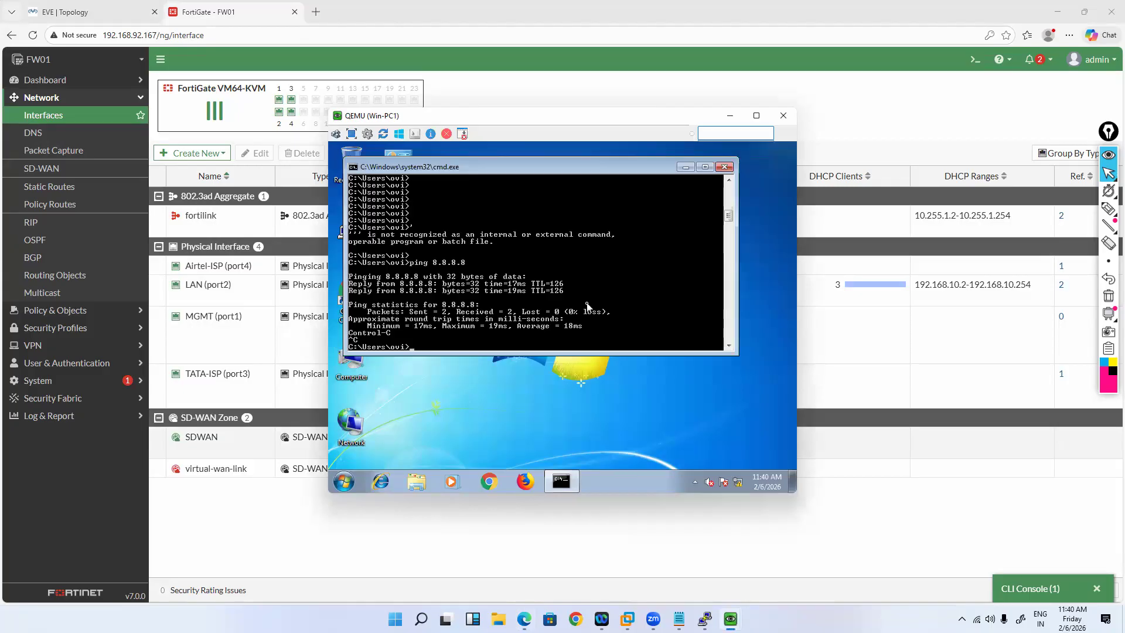
{"action": "type", "text": "ping www.google.com"}
{"action": "key", "text": "Return"}
Step: Check Forward Traffic log showing 192.168.10.3's DNS queries to 192.168.92.2 denied by policy
{"action": "left_click", "coordinate": [57, 305]}
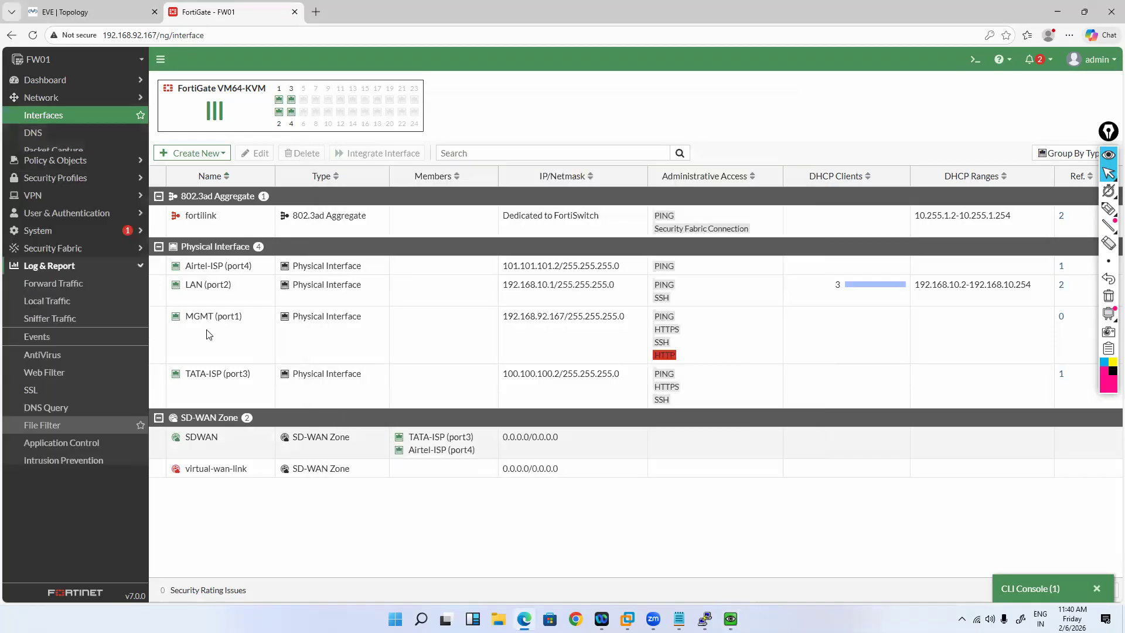
{"action": "left_click", "coordinate": [49, 415]}
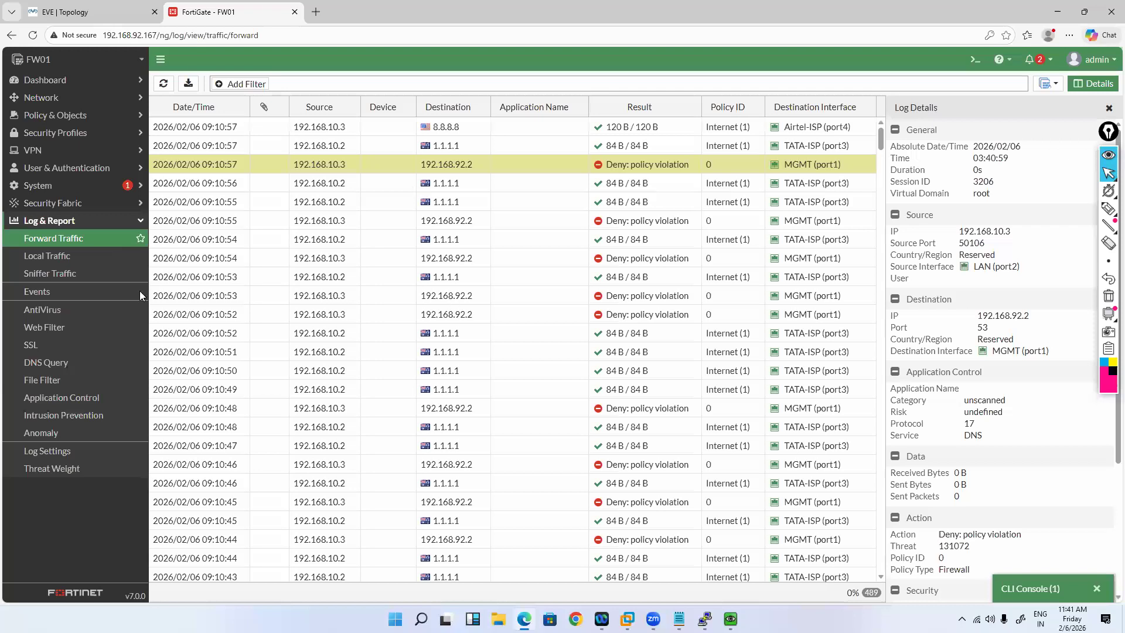
{"action": "scroll", "coordinate": [144, 310], "scroll_direction": "down", "scroll_amount": 1}
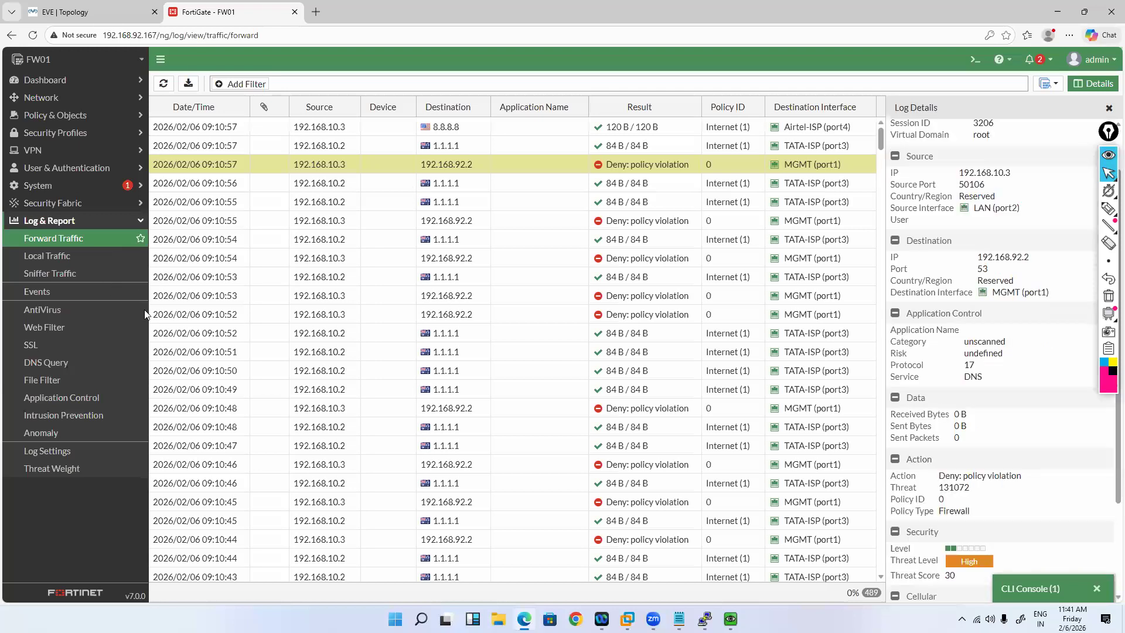
{"action": "left_click", "coordinate": [87, 11]}
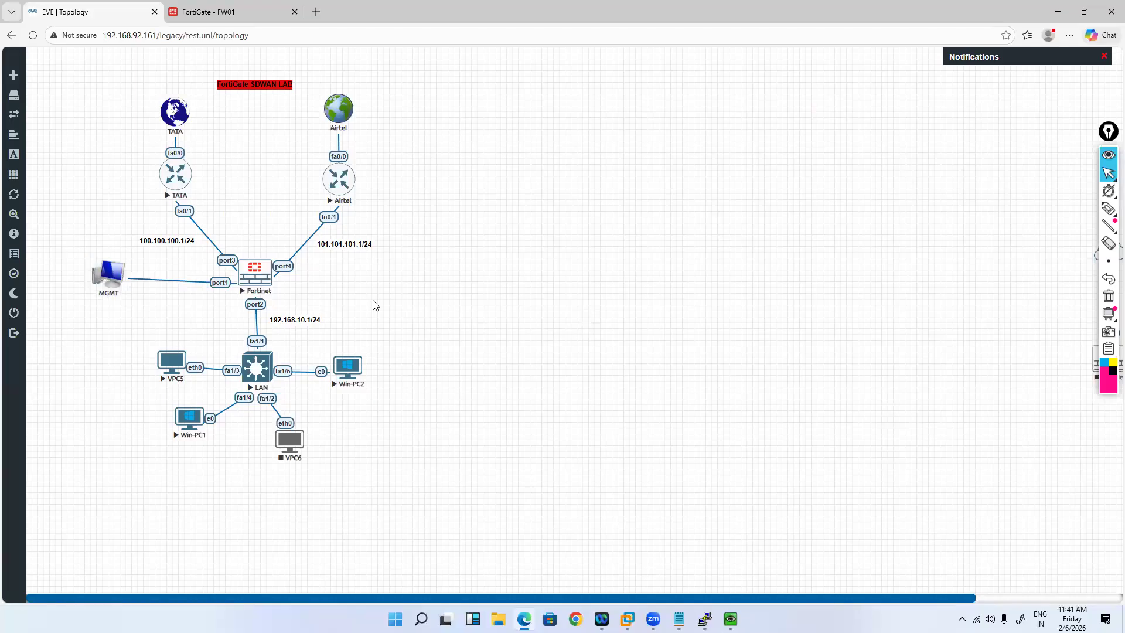
Step: View the Fortinet node's context menu in EVE-NG, then return to the FortiGate tab
{"action": "right_click", "coordinate": [255, 278]}
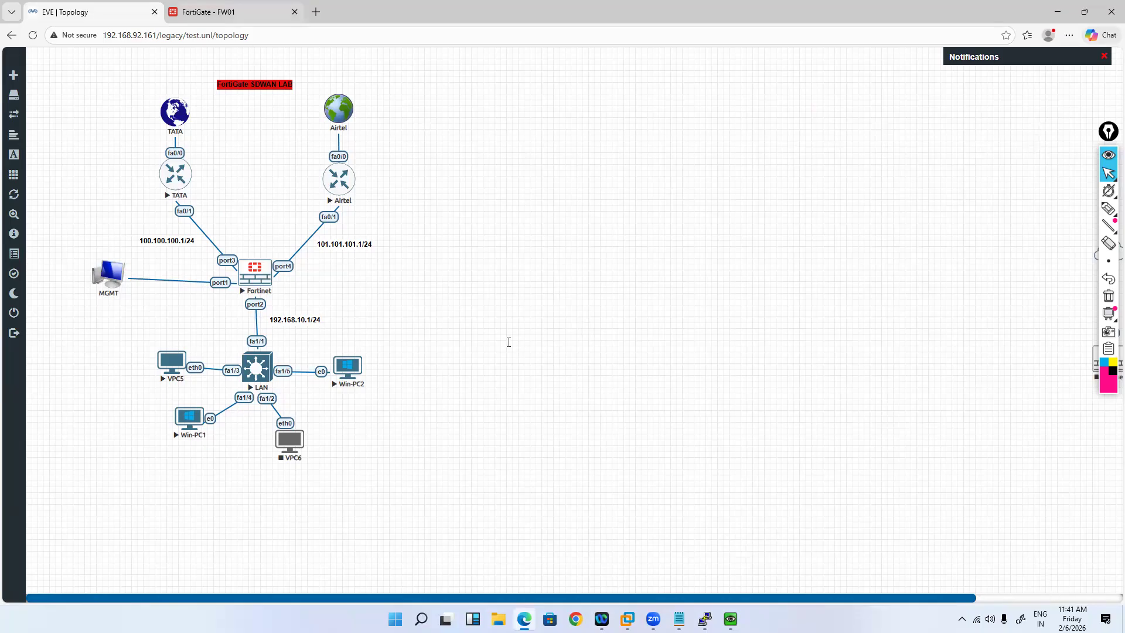
{"action": "key", "text": "ctrl+Tab"}
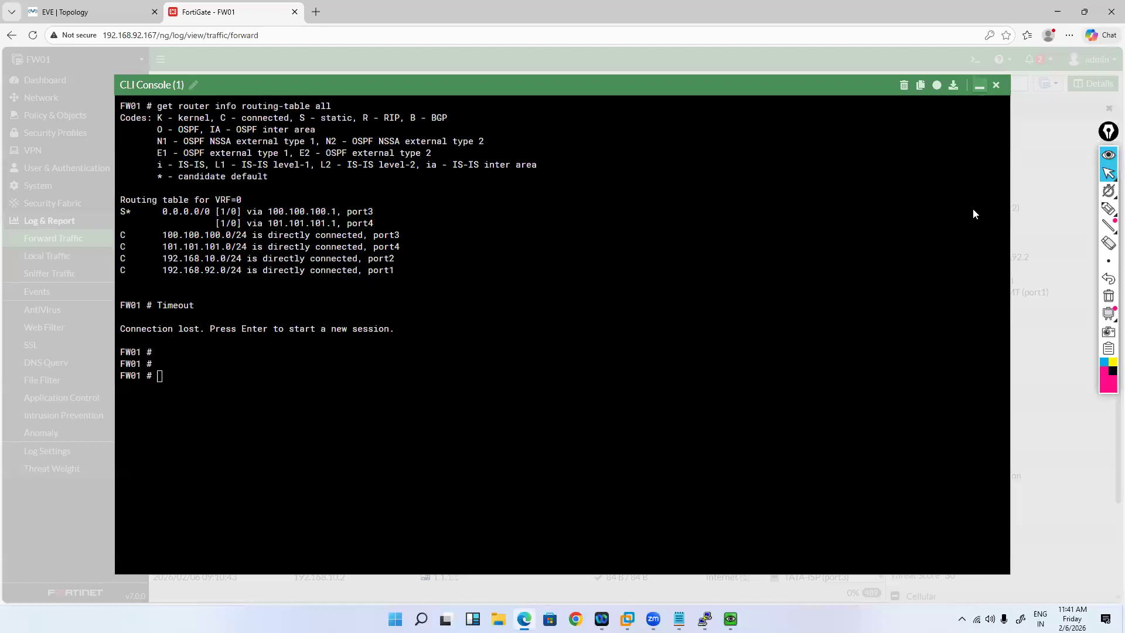
{"action": "left_click", "coordinate": [717, 601]}
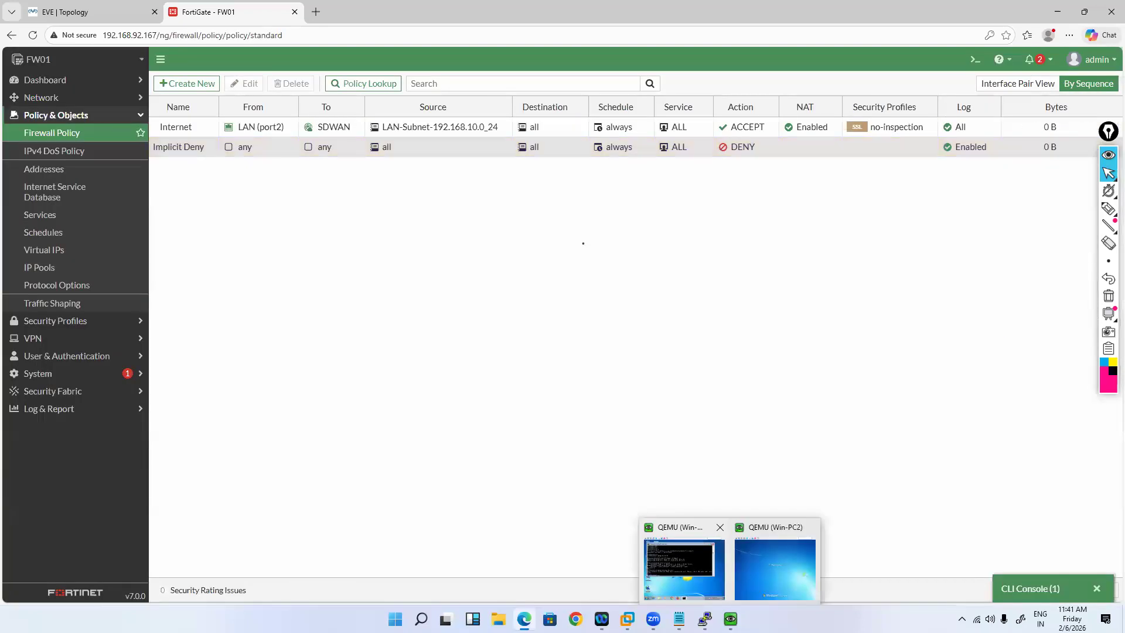
{"action": "left_click", "coordinate": [683, 568]}
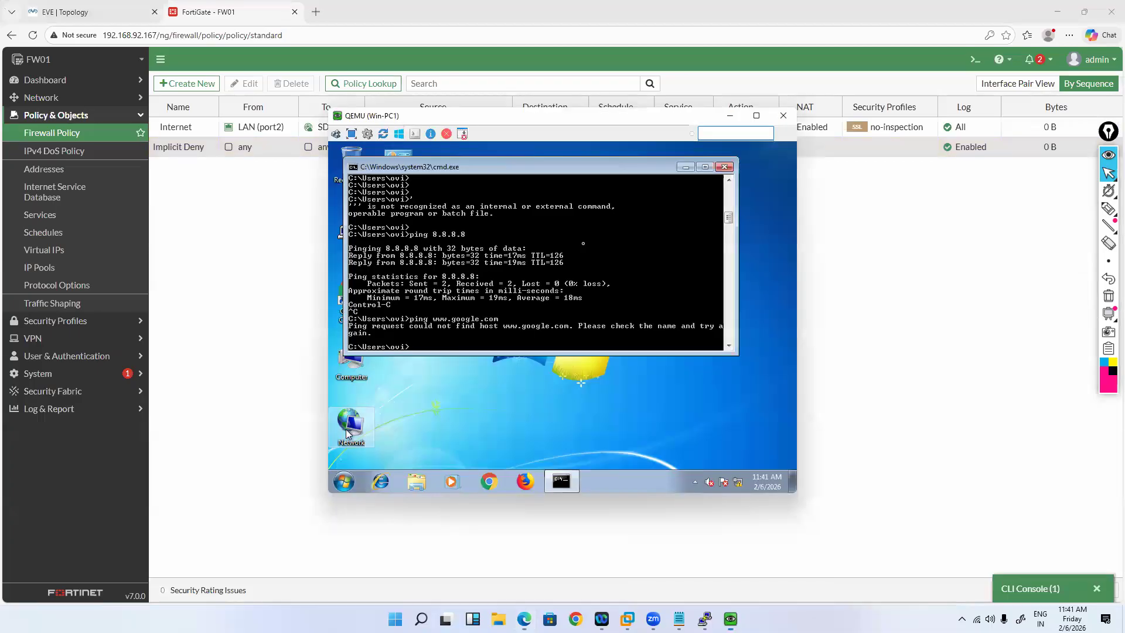
{"action": "key", "text": "Up"}
{"action": "key", "text": "Return"}
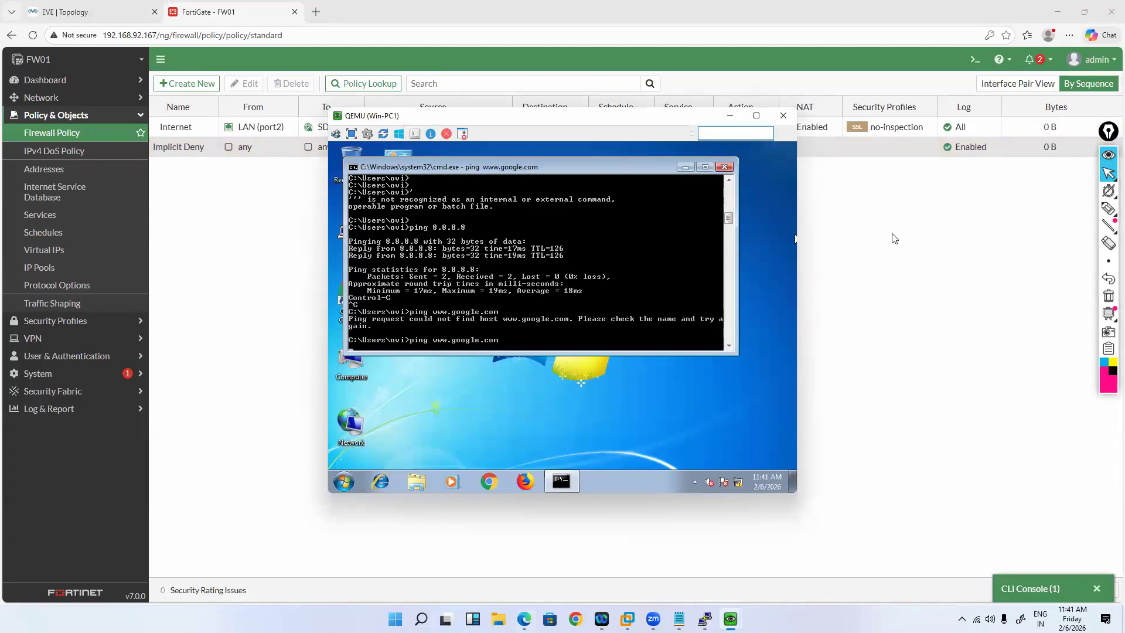
{"action": "left_click", "coordinate": [887, 239]}
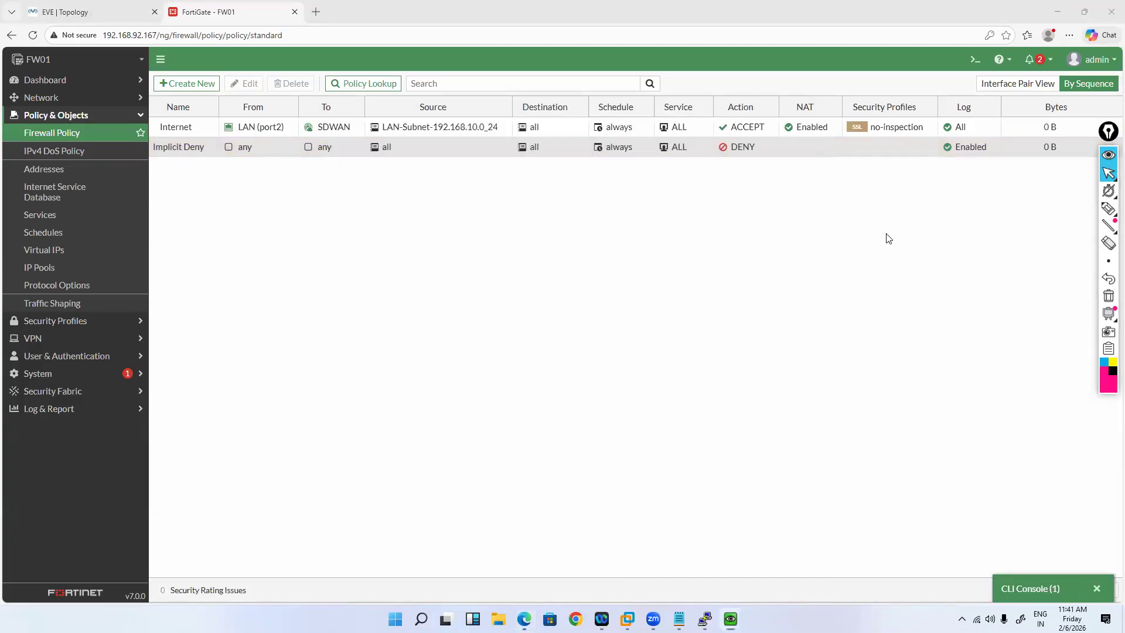
{"action": "left_click", "coordinate": [106, 138]}
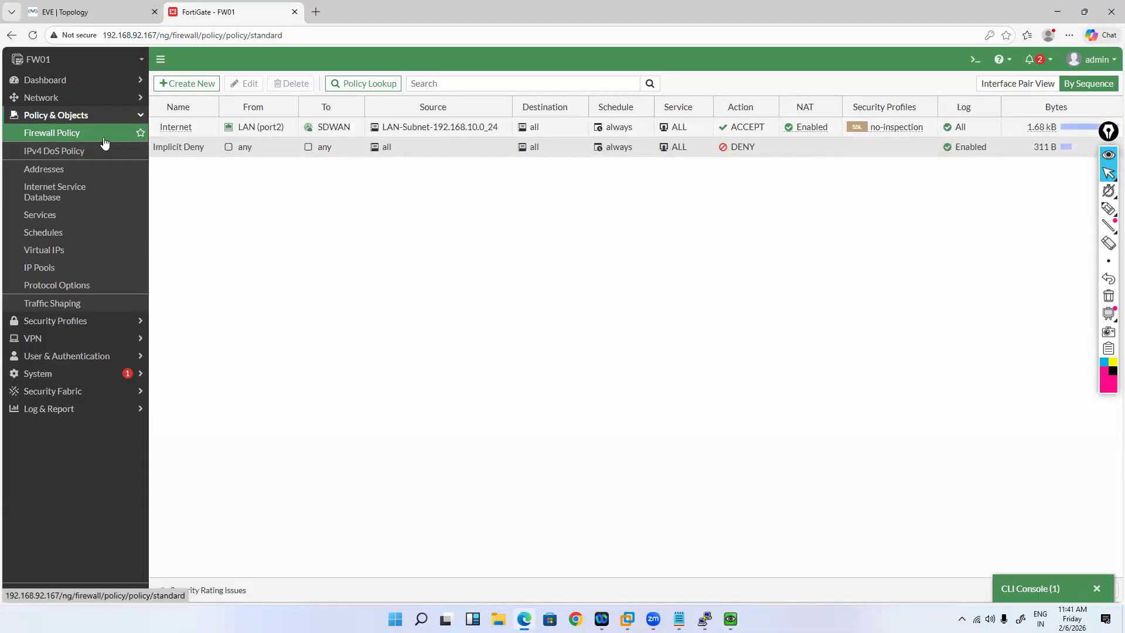
Step: Inspect the Implicit Deny policy's statistics and return to the firewall policy list
{"action": "left_click", "coordinate": [1065, 149]}
{"action": "double_click", "coordinate": [1062, 148]}
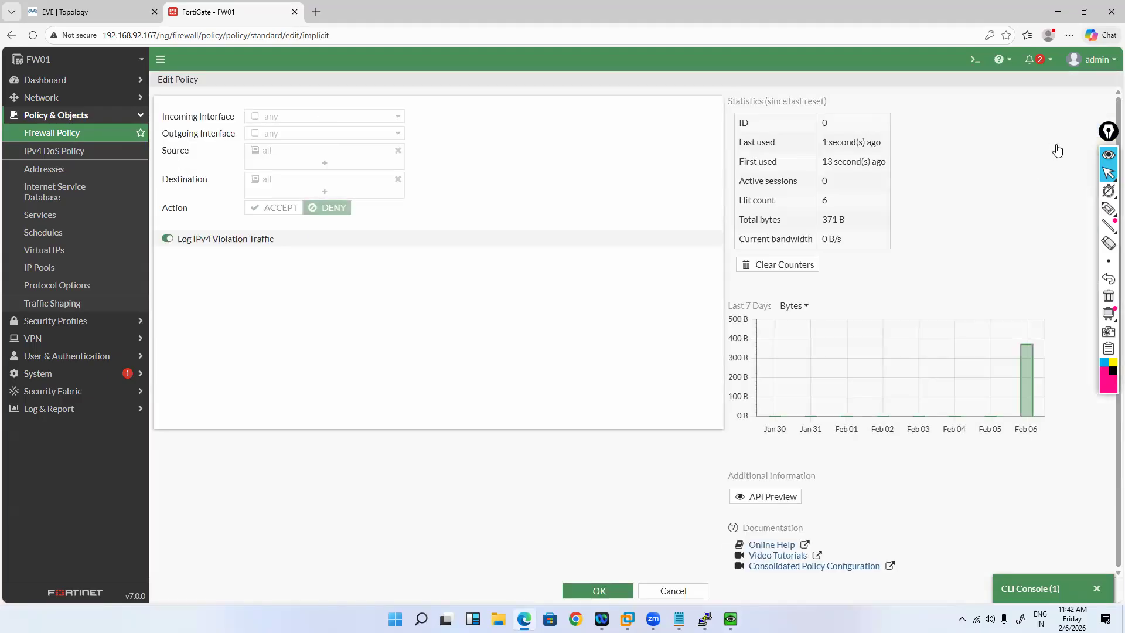
{"action": "key", "text": "alt+Left"}
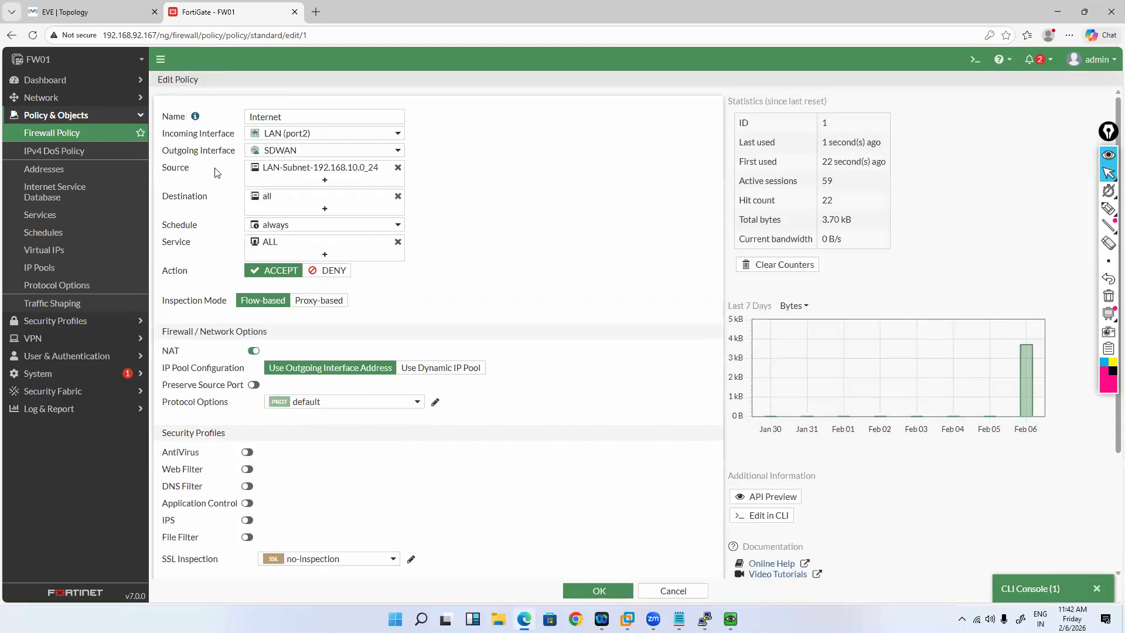
{"action": "left_click", "coordinate": [86, 134]}
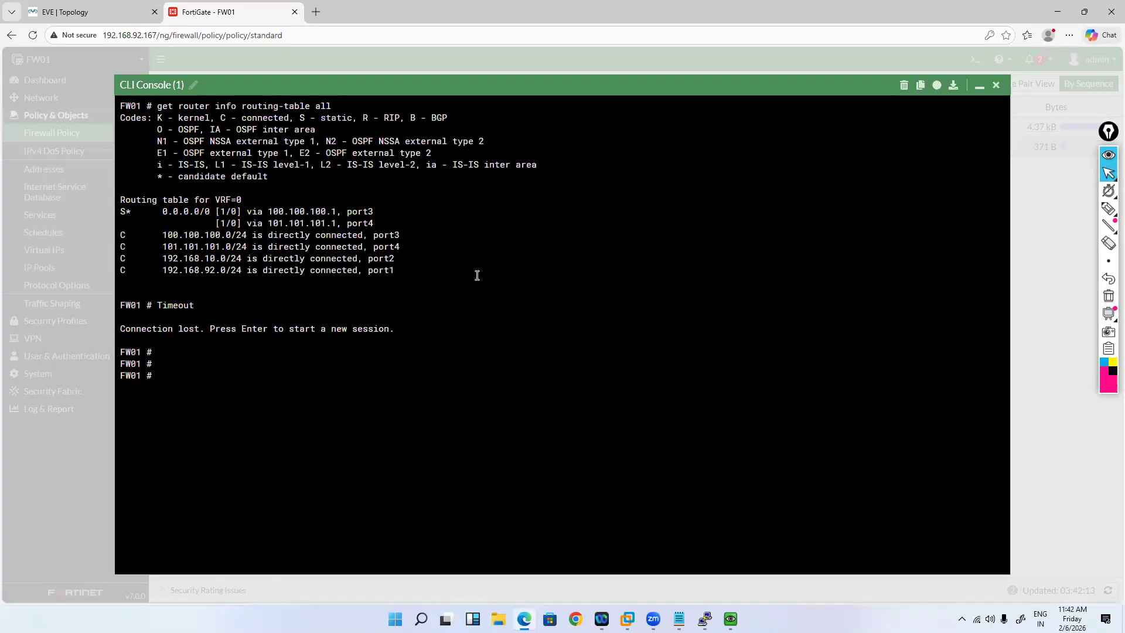
Step: Reboot the firewall with execute reboot, confirm with y, and reload the EVE topology
{"action": "type", "text": "execute reboot"}
{"action": "key", "text": "Return"}
{"action": "key", "text": "y"}
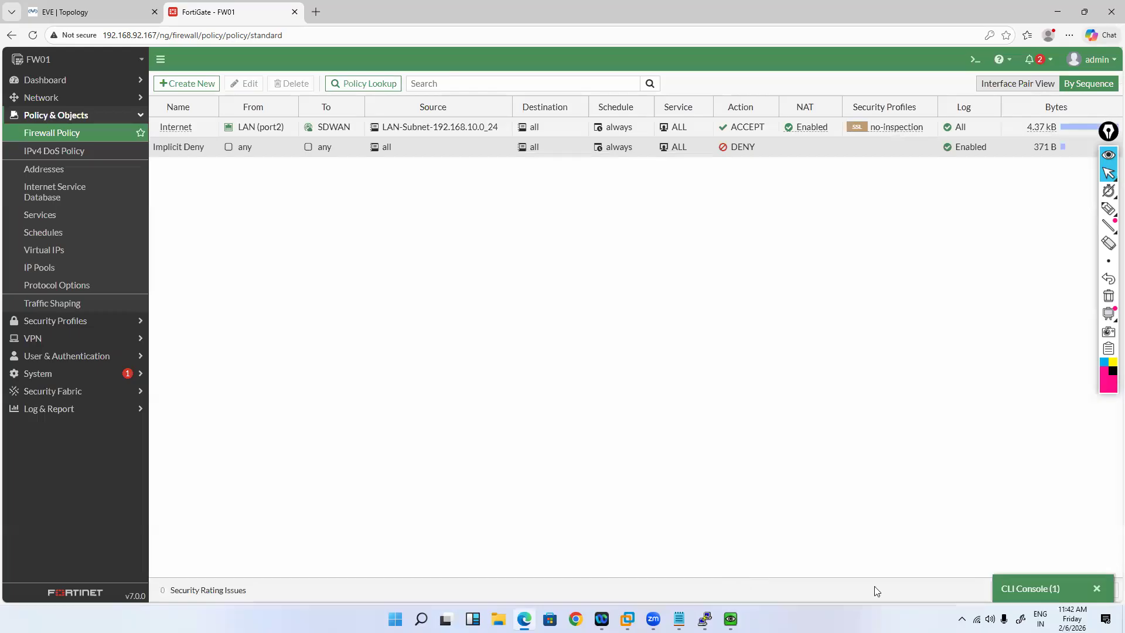
{"action": "key", "text": "ctrl+Tab"}
{"action": "key", "text": "F5"}
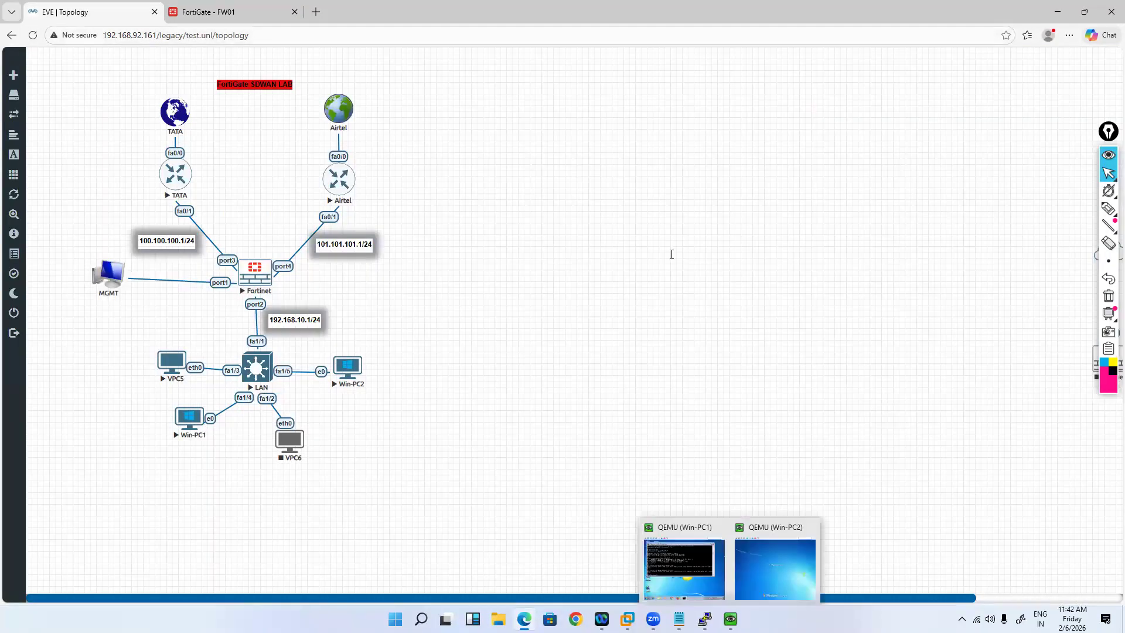
Step: Watch the Fortinet console boot and try reloading the disconnected FortiGate web page
{"action": "left_click", "coordinate": [705, 618]}
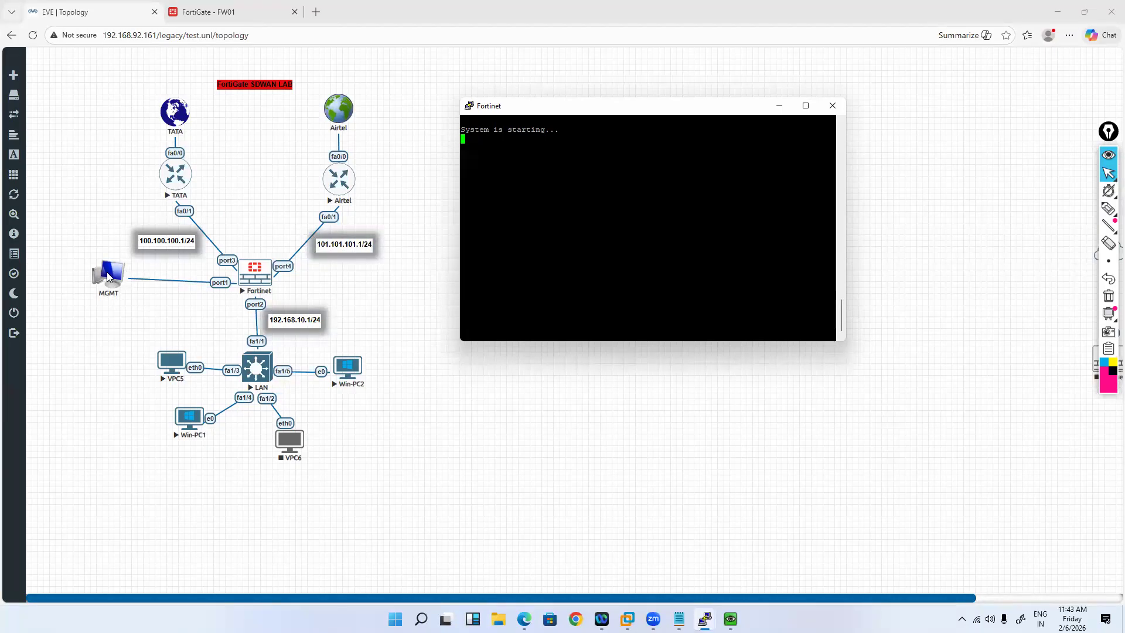
{"action": "mouse_move", "coordinate": [90, 271]}
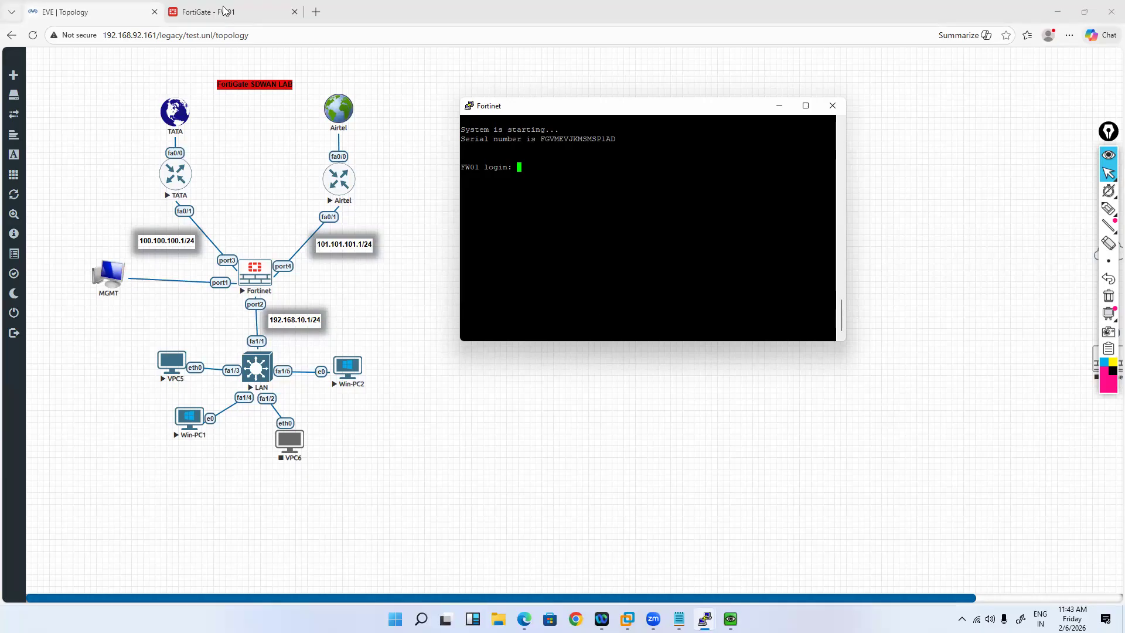
{"action": "left_click", "coordinate": [164, 76]}
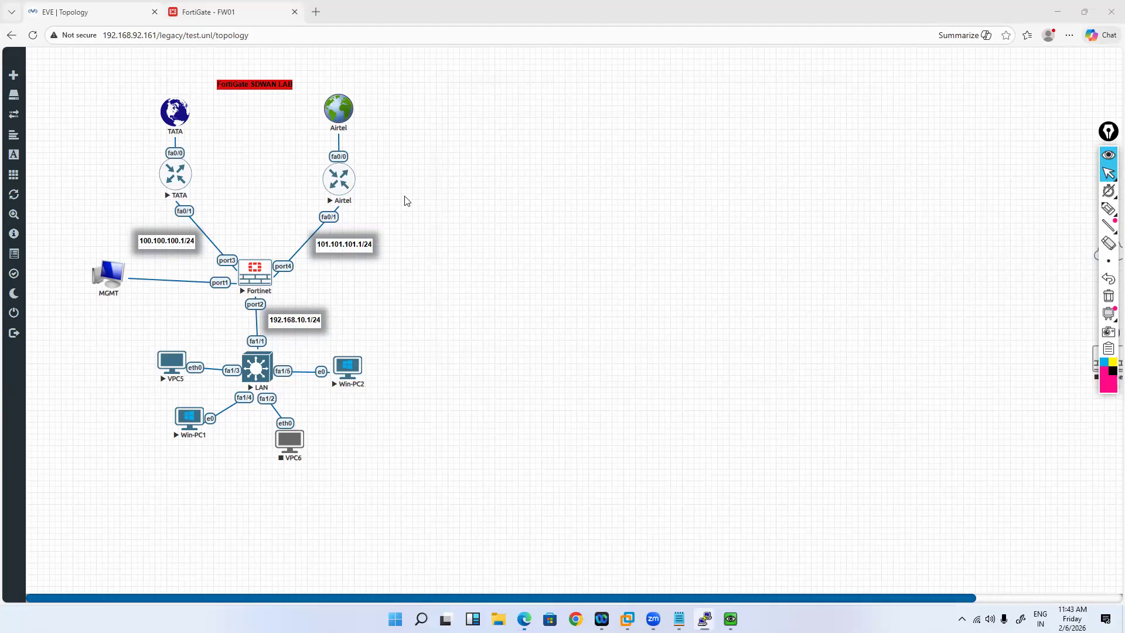
{"action": "key", "text": "ctrl+Tab"}
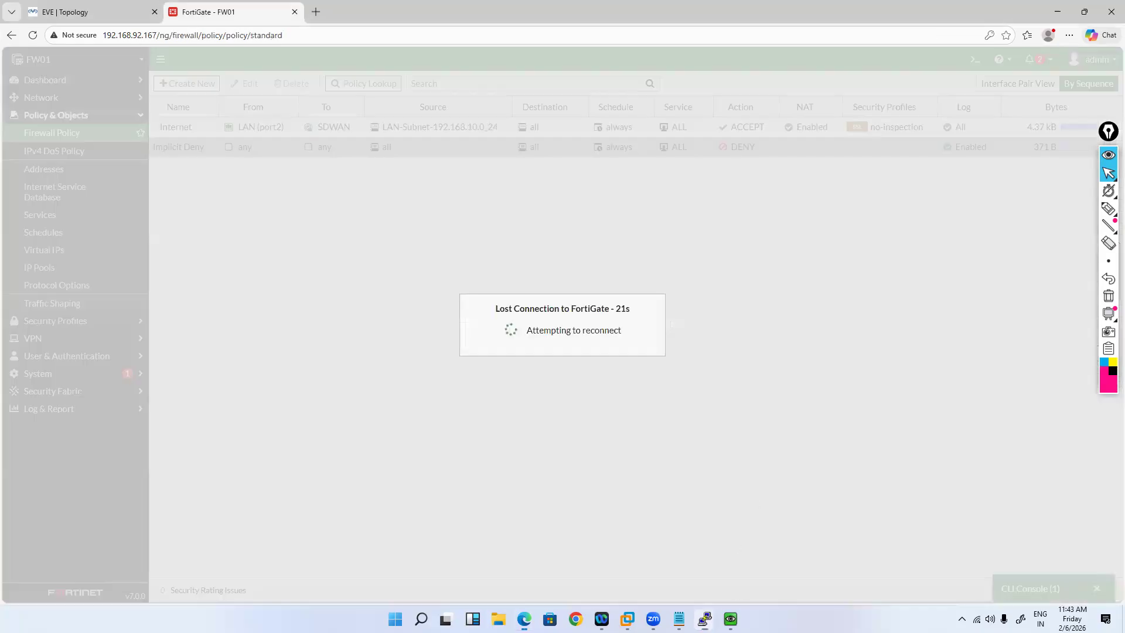
{"action": "key", "text": "F5"}
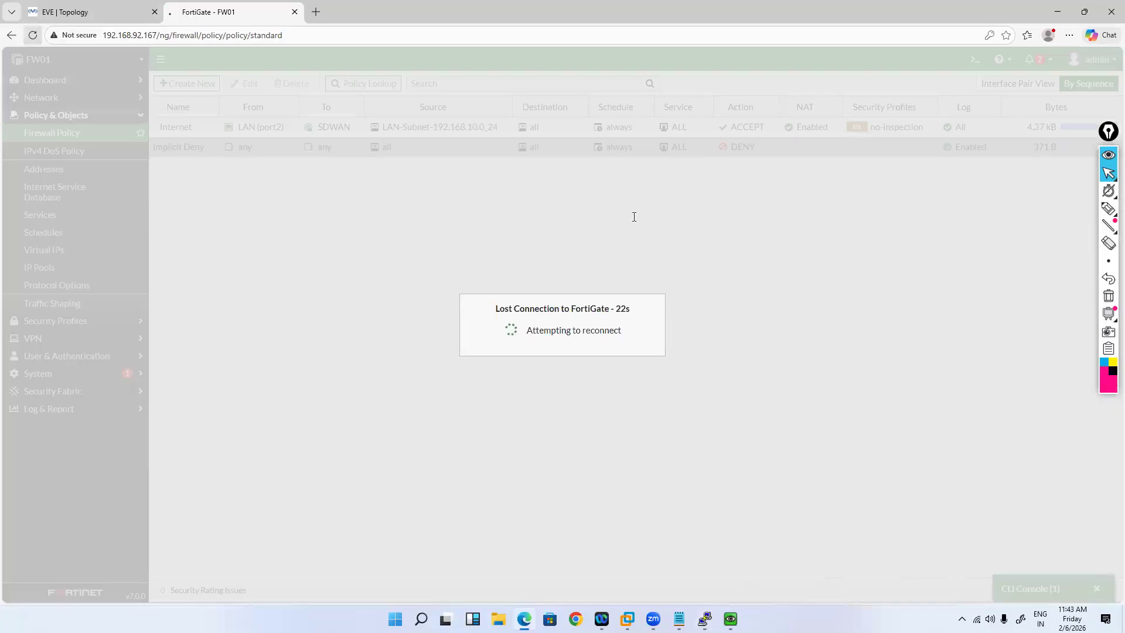
{"action": "key", "text": "ctrl+Tab"}
Step: Log in to the Fortinet console as admin and run get system interface physical
{"action": "left_click", "coordinate": [702, 567]}
{"action": "type", "text": "admin"}
{"action": "key", "text": "Return"}
{"action": "key", "text": "Return"}
{"action": "type", "text": "get system "}
{"action": "type", "text": "interface physical"}
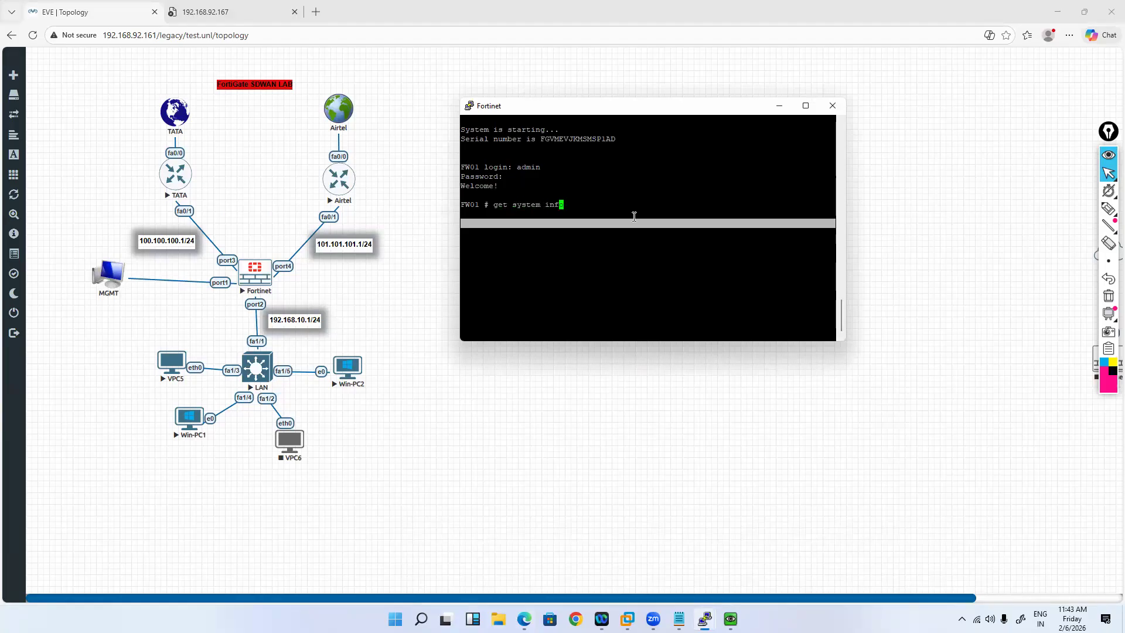
{"action": "key", "text": "Return"}
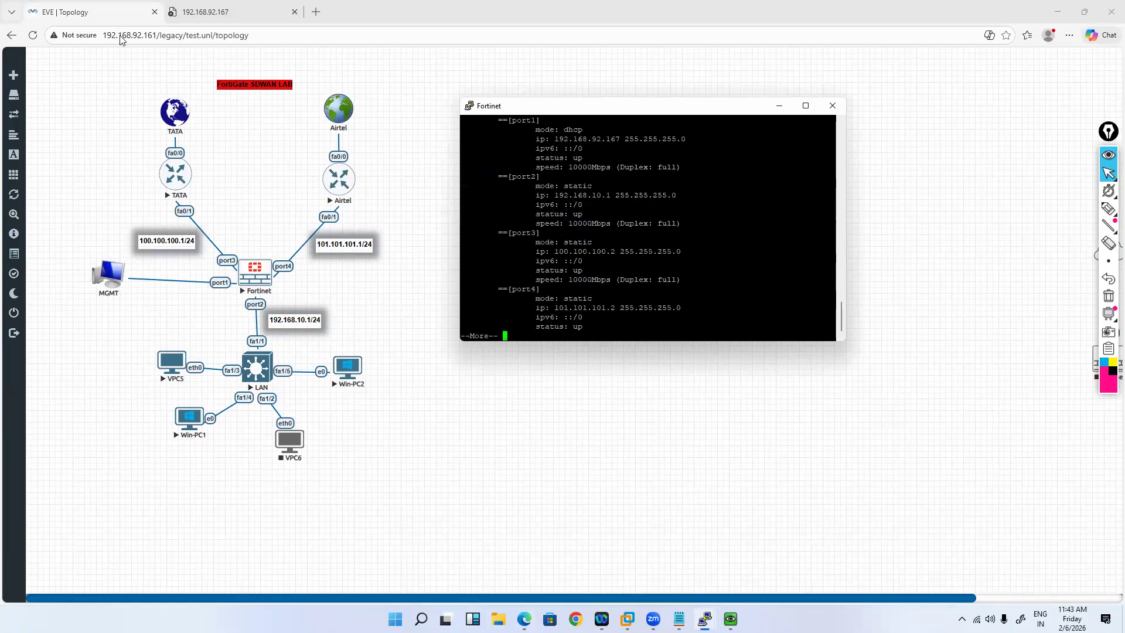
Step: Reload the FortiGate tab to bring the web GUI back after the reboot
{"action": "left_click", "coordinate": [769, 394]}
{"action": "key", "text": "ctrl+Tab"}
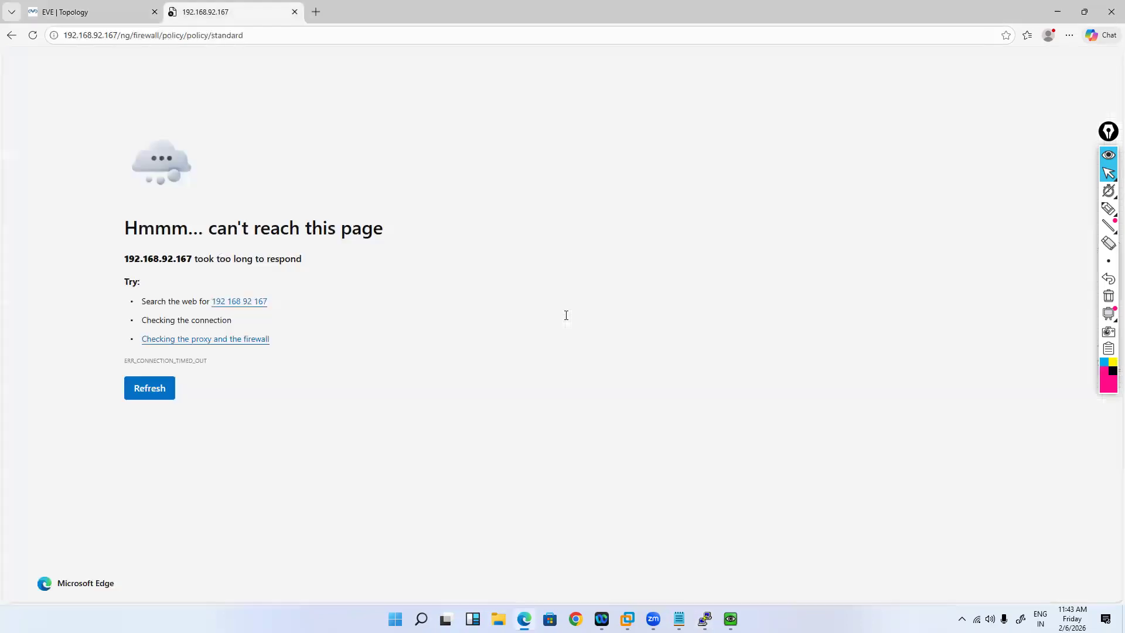
{"action": "key", "text": "F5"}
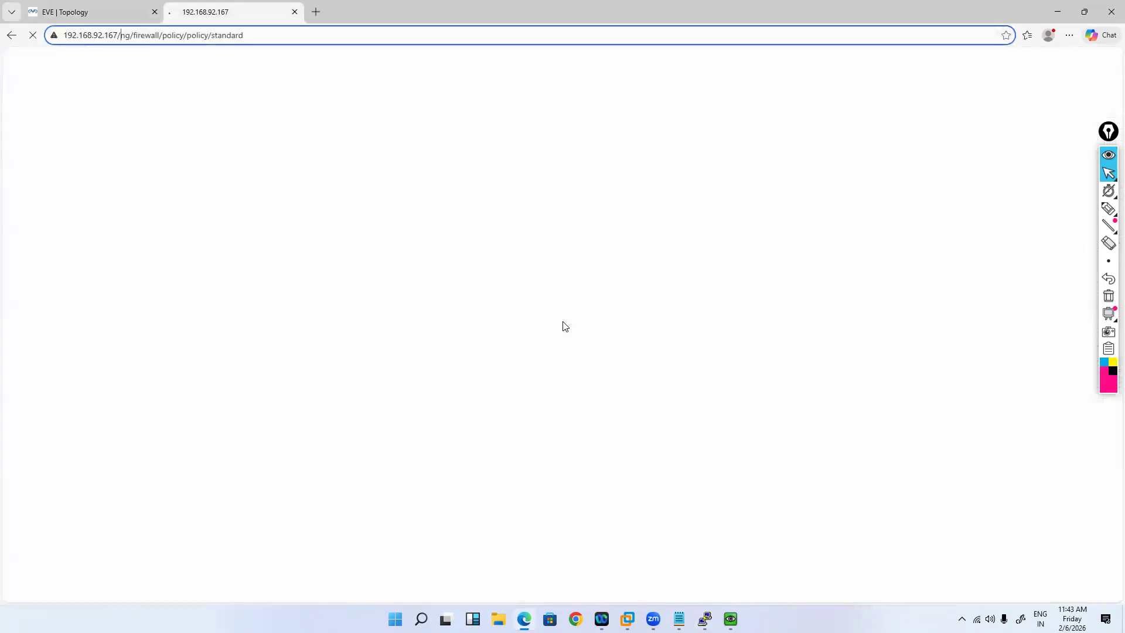
{"action": "left_click", "coordinate": [746, 354]}
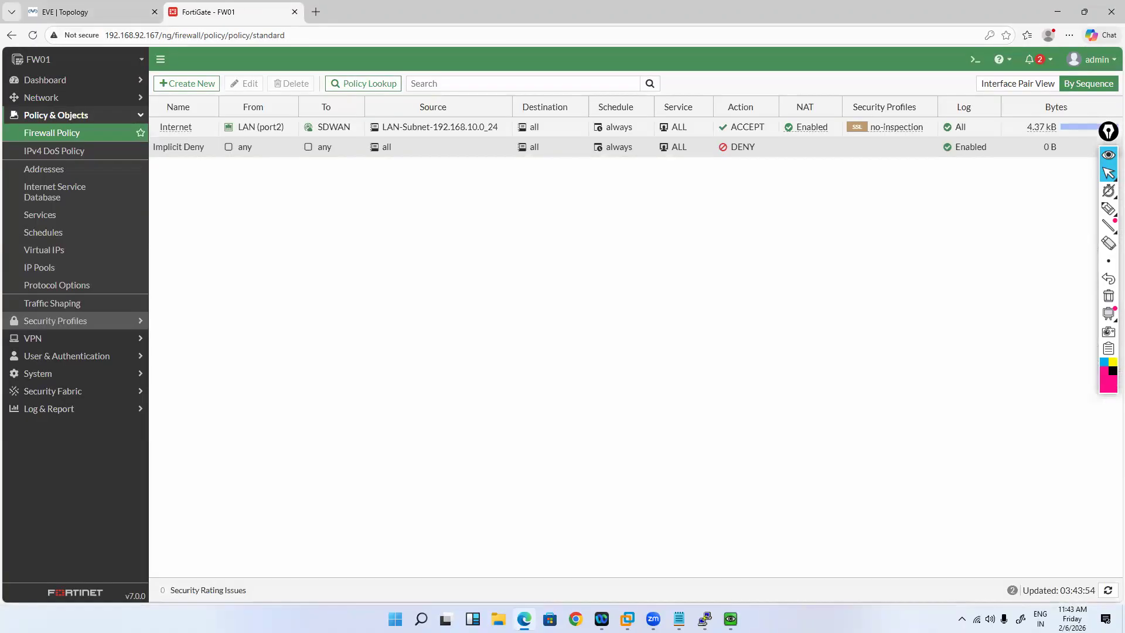
{"action": "mouse_move", "coordinate": [705, 619]}
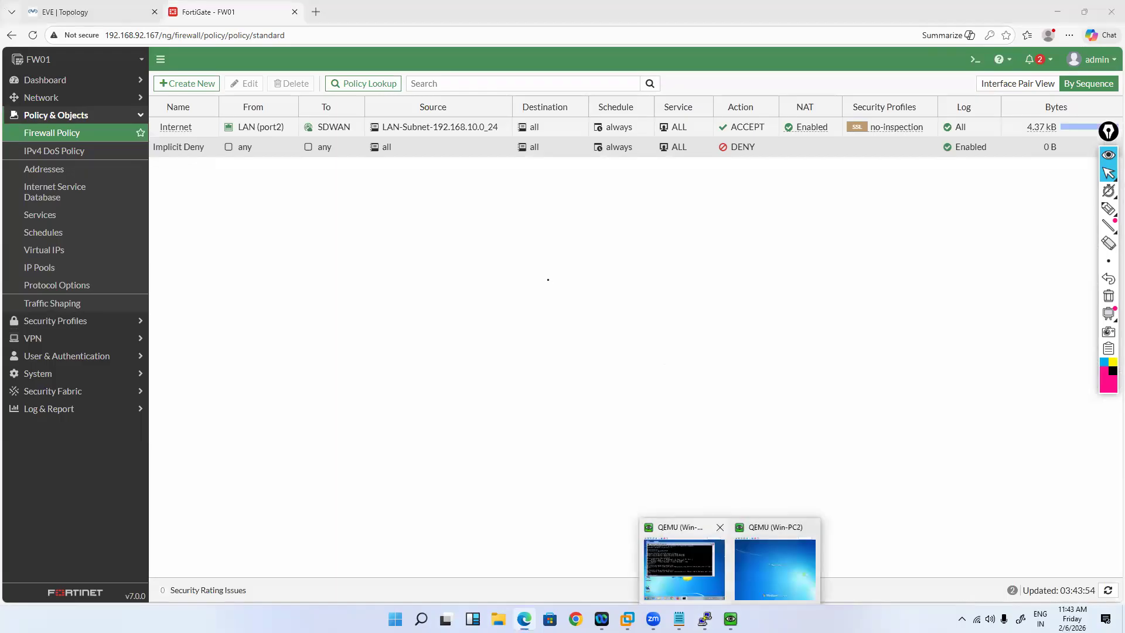
{"action": "left_click", "coordinate": [684, 566]}
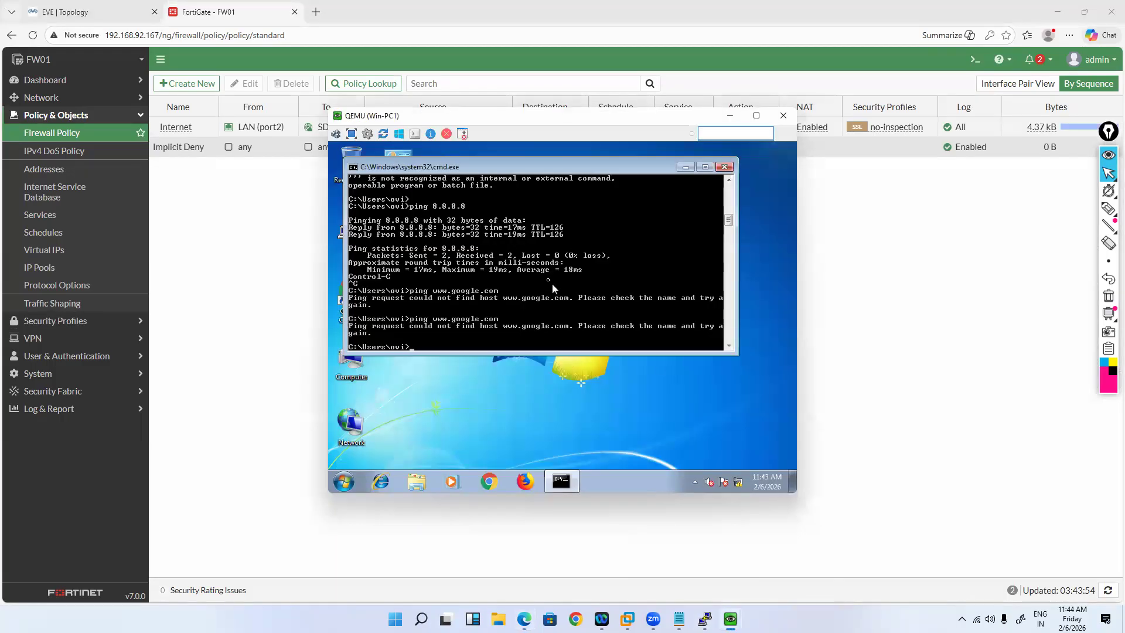
{"action": "key", "text": "Up"}
{"action": "key", "text": "Return"}
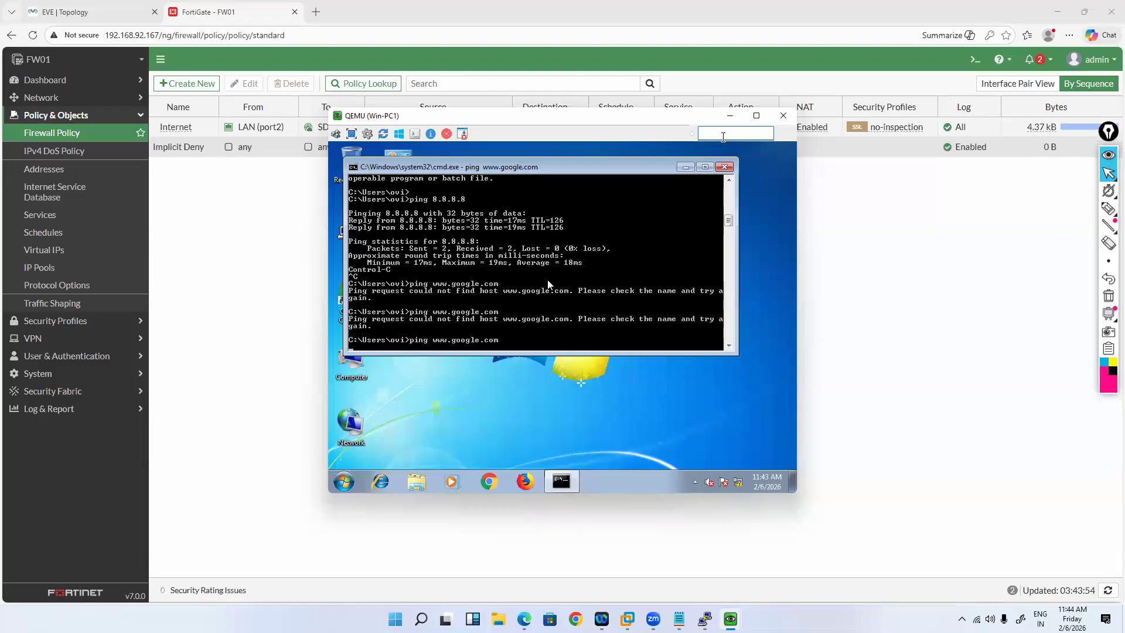
{"action": "left_click", "coordinate": [45, 129]}
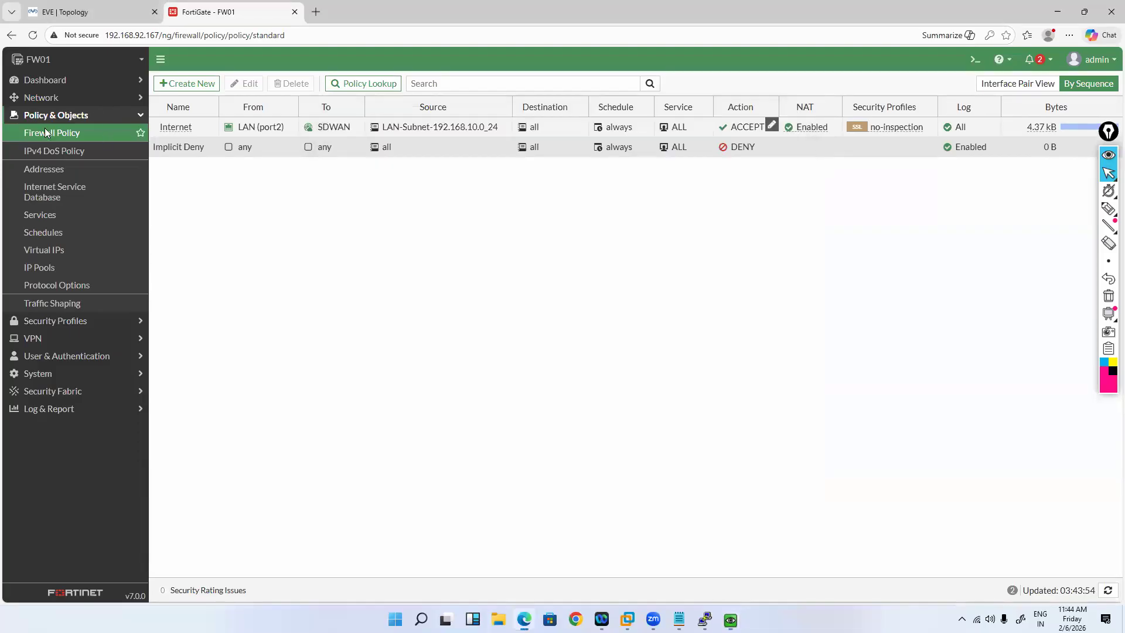
{"action": "left_click", "coordinate": [41, 97]}
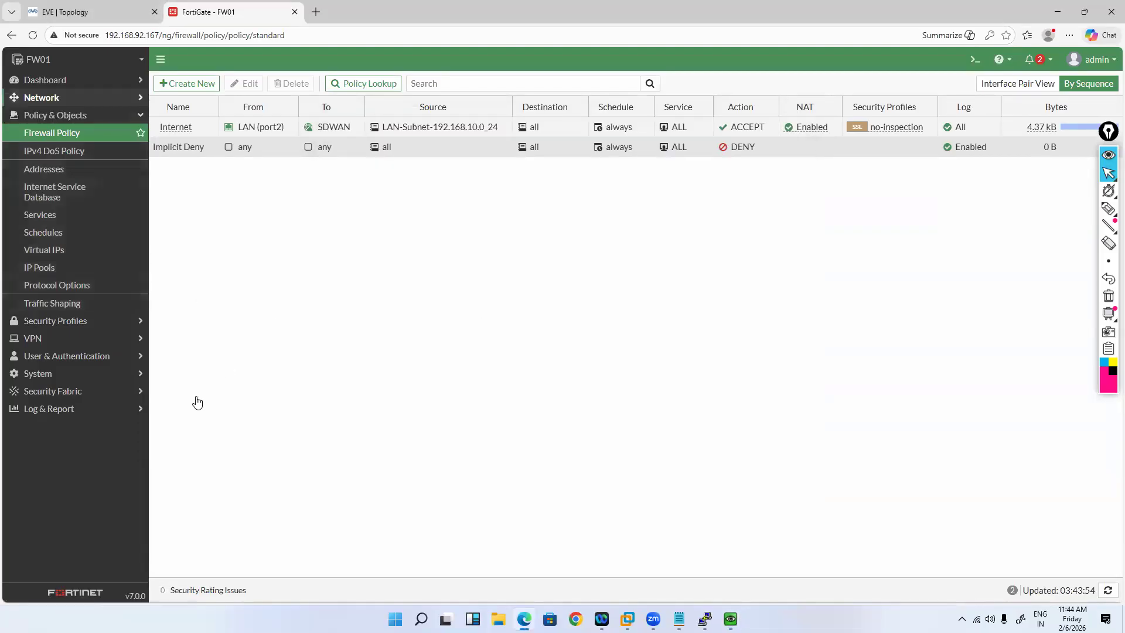
Step: Disable the MGMT (port1) interface from FortiGate's interface list
{"action": "left_click", "coordinate": [53, 114]}
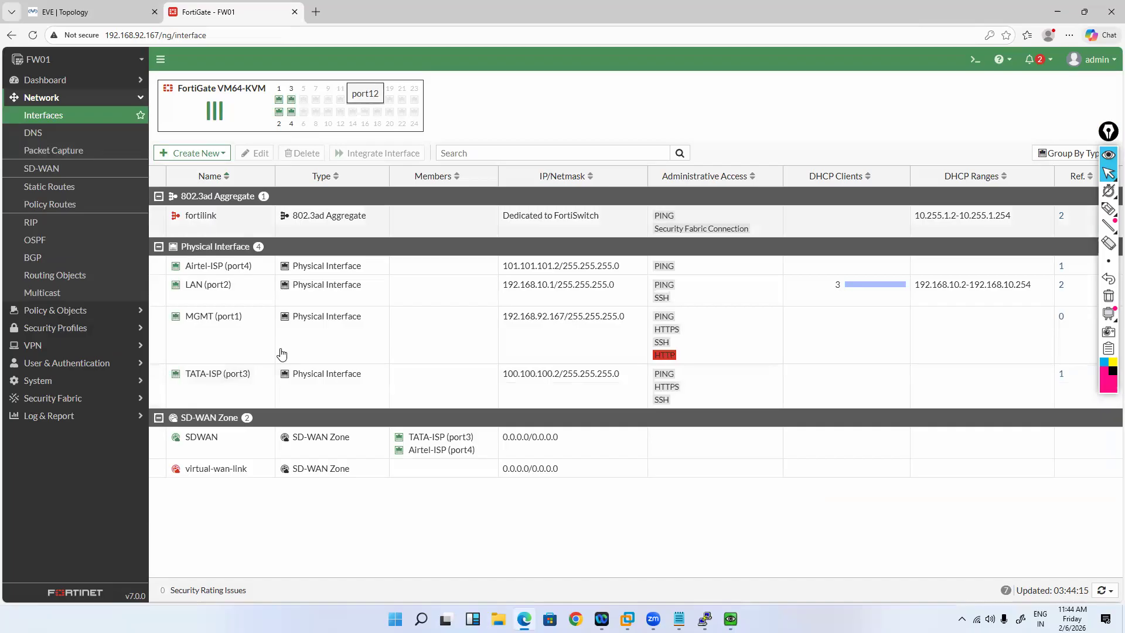
{"action": "right_click", "coordinate": [358, 367]}
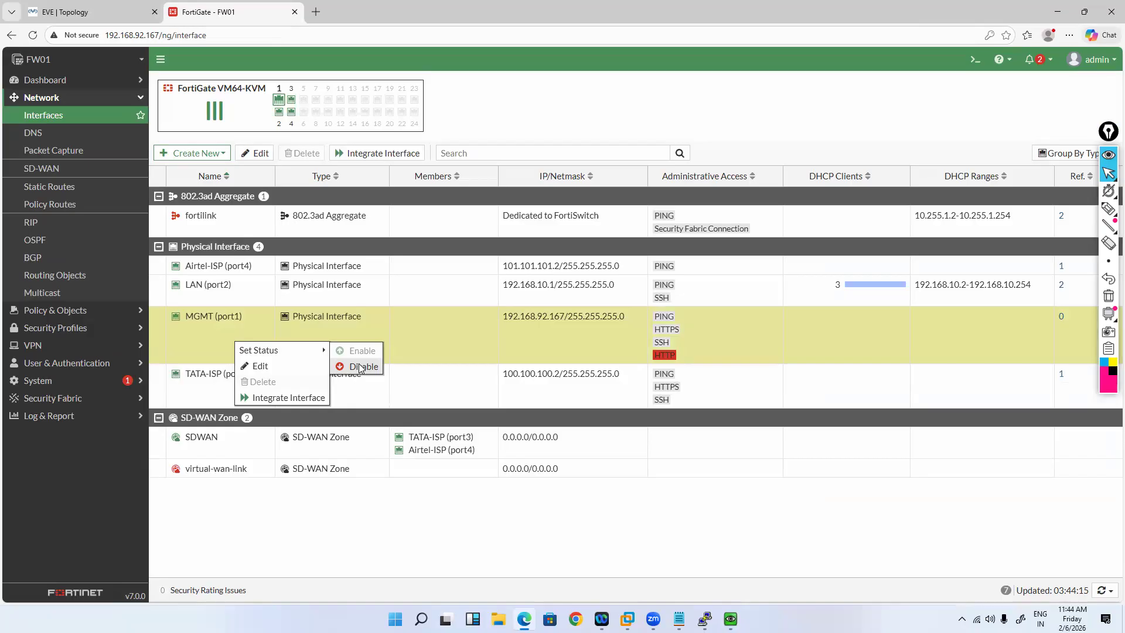
{"action": "left_click", "coordinate": [362, 368]}
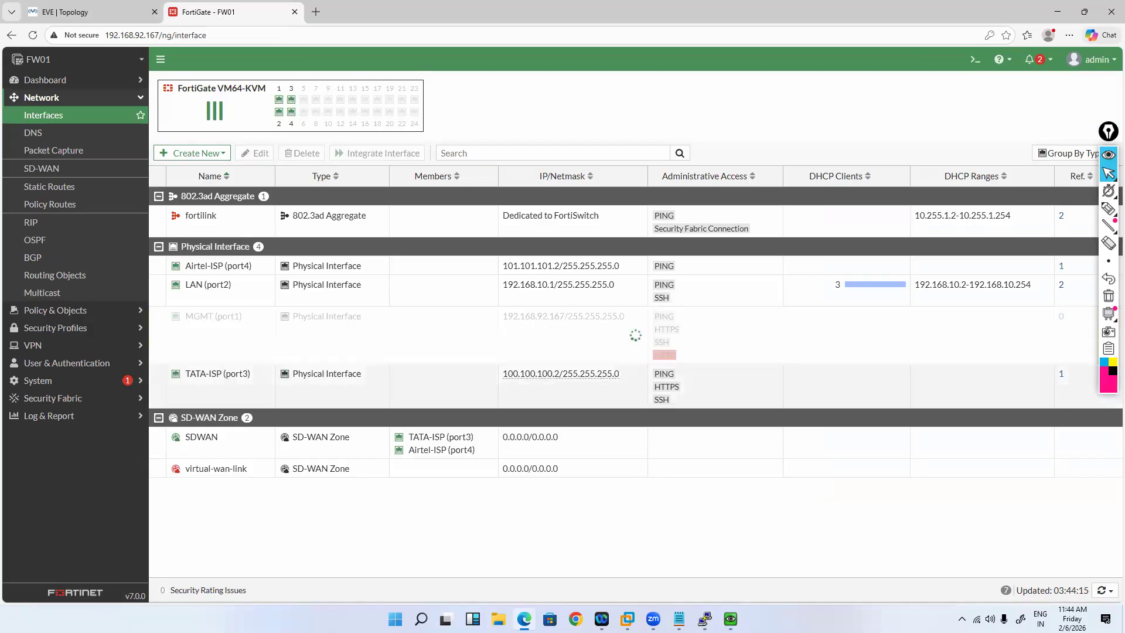
{"action": "mouse_move", "coordinate": [704, 619]}
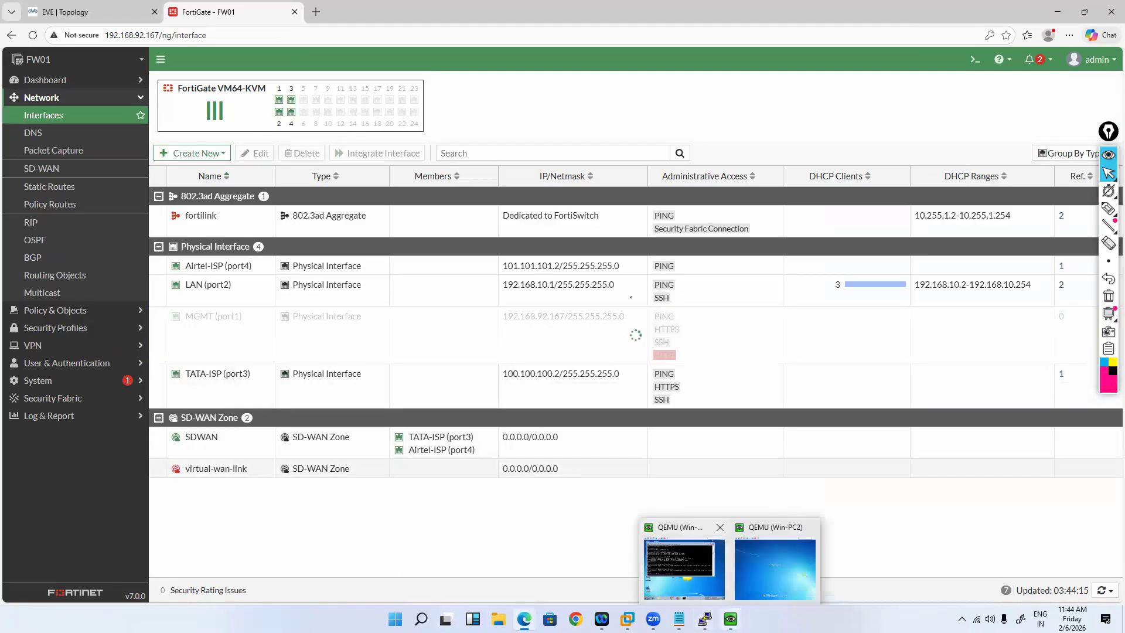
{"action": "left_click", "coordinate": [683, 566]}
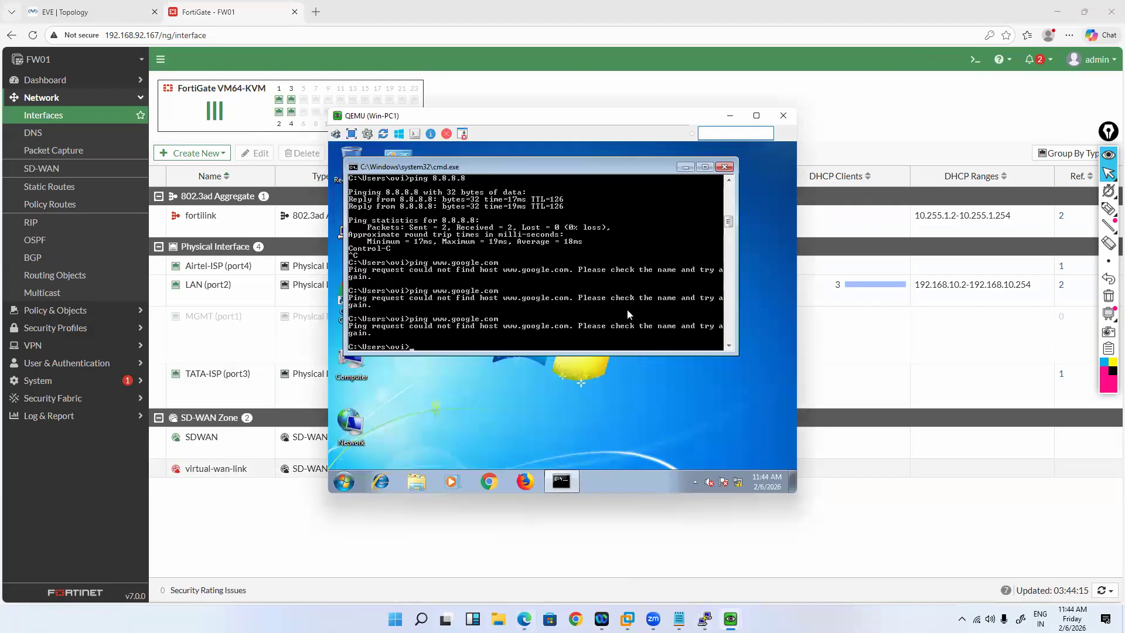
{"action": "key", "text": "Up"}
{"action": "key", "text": "Return"}
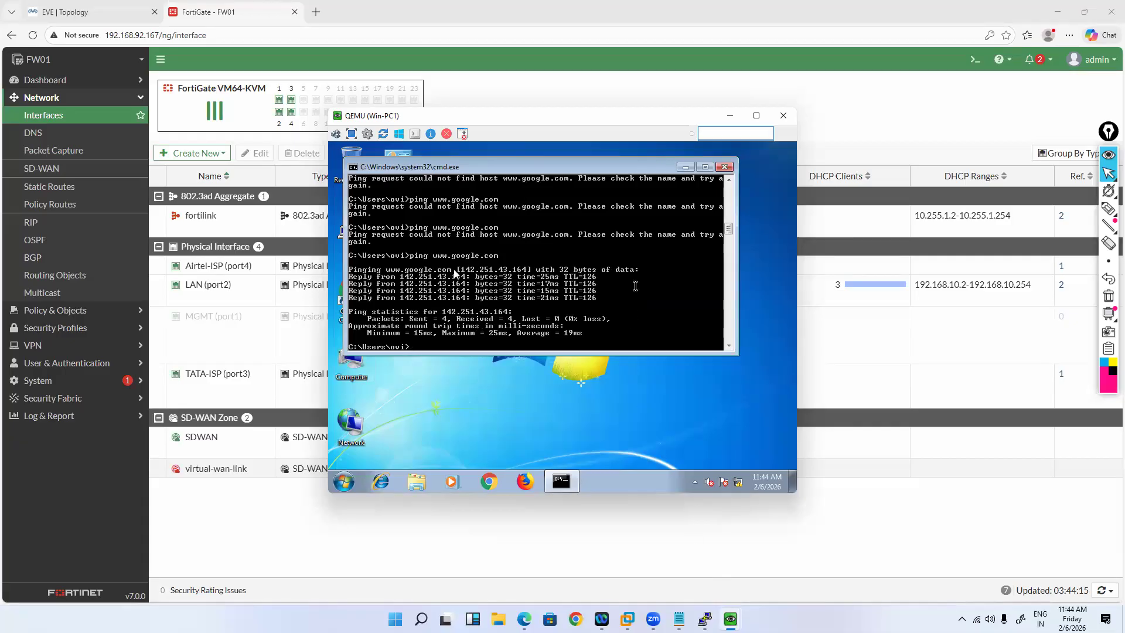
{"action": "left_click", "coordinate": [705, 619]}
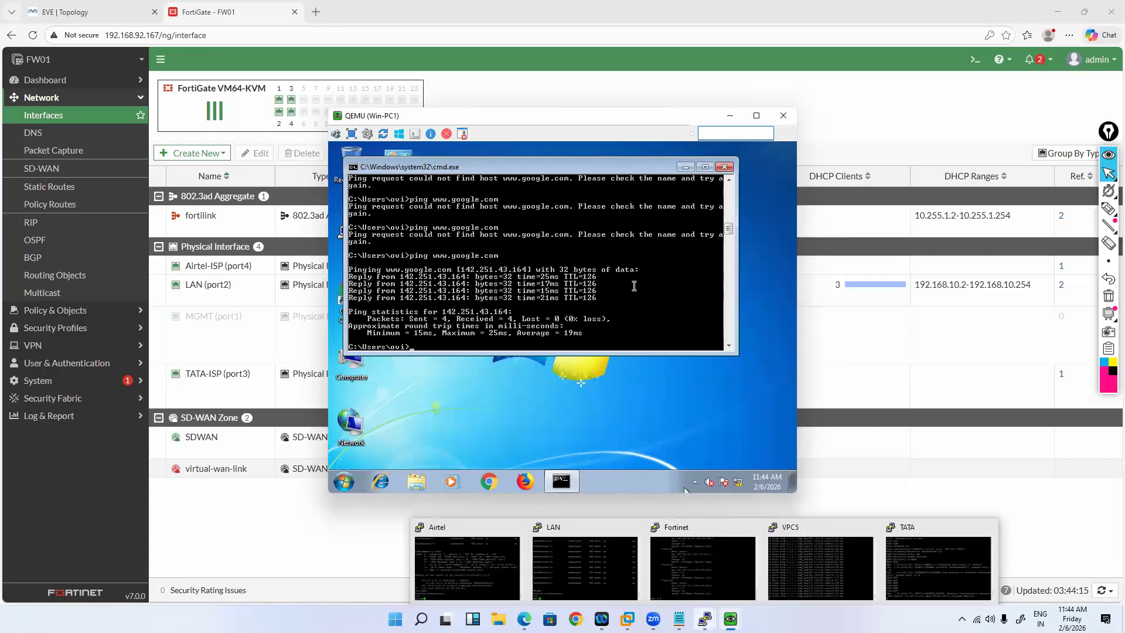
Step: Set port1's status to up in the Fortinet console and try to save the configuration
{"action": "left_click", "coordinate": [702, 565]}
{"action": "type", "text": "config system interface"}
{"action": "key", "text": "Return"}
{"action": "type", "text": "edit port1"}
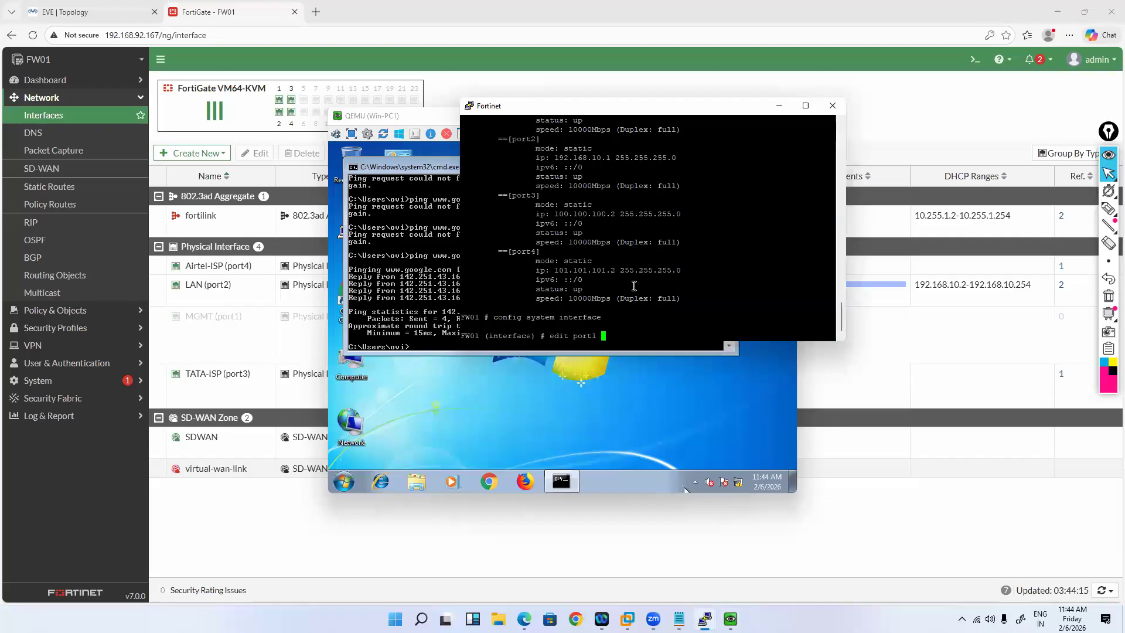
{"action": "key", "text": "Return"}
{"action": "type", "text": "set stpforward"}
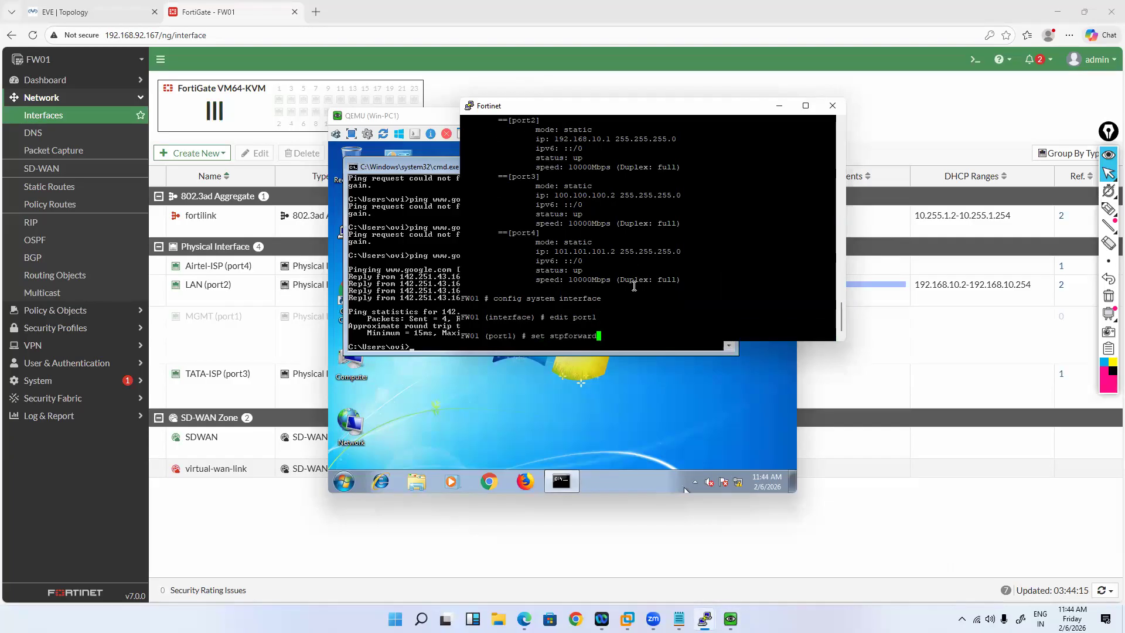
{"action": "key", "text": "Tab"}
{"action": "type", "text": "up"}
{"action": "key", "text": "Return"}
{"action": "type", "text": "end"}
{"action": "key", "text": "Return"}
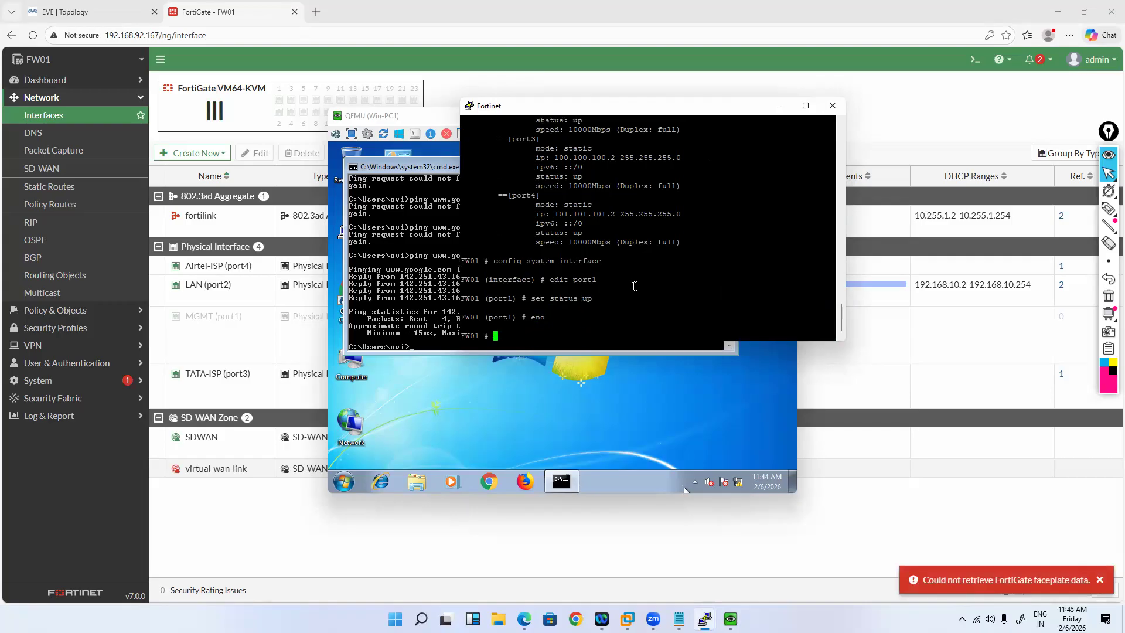
{"action": "type", "text": "wr"}
{"action": "key", "text": "Return"}
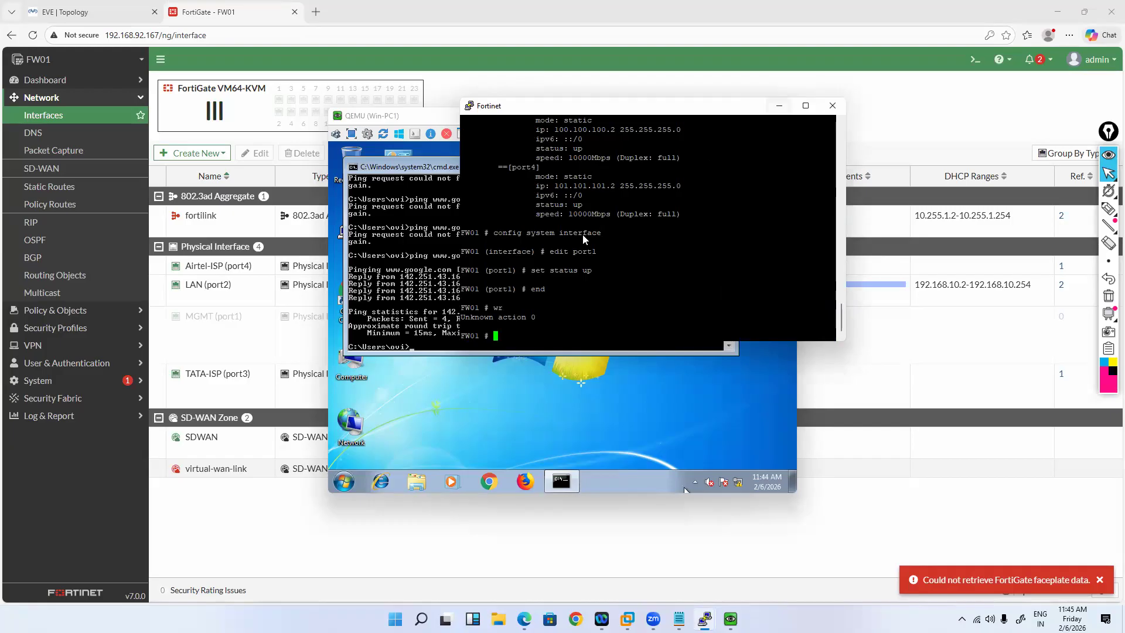
{"action": "left_click", "coordinate": [780, 106]}
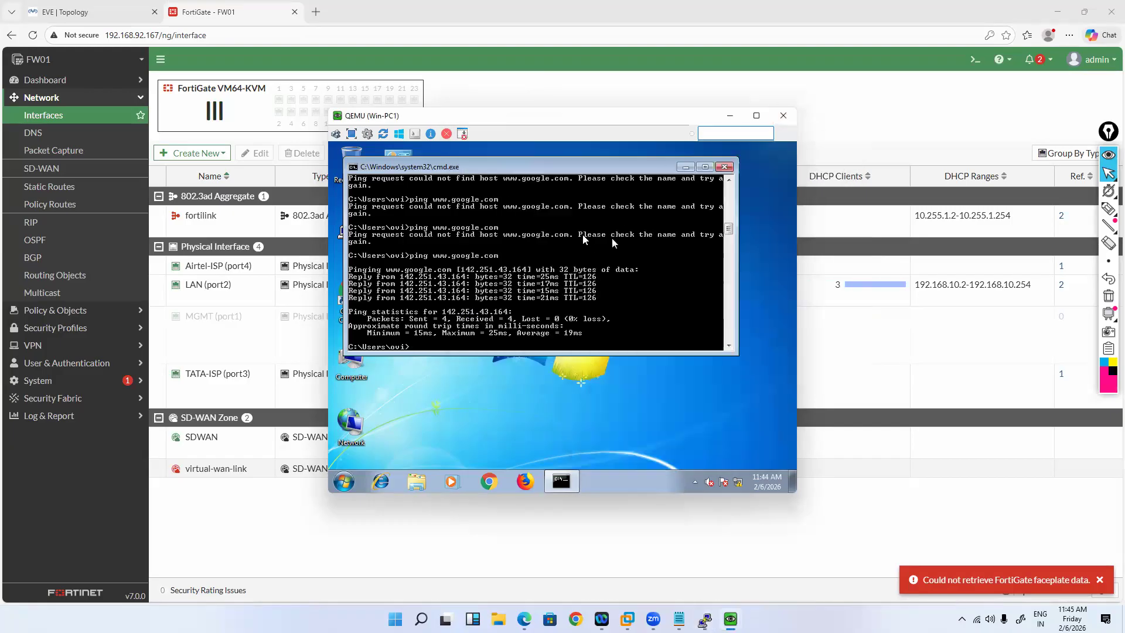
{"action": "key", "text": "Up"}
{"action": "key", "text": "Return"}
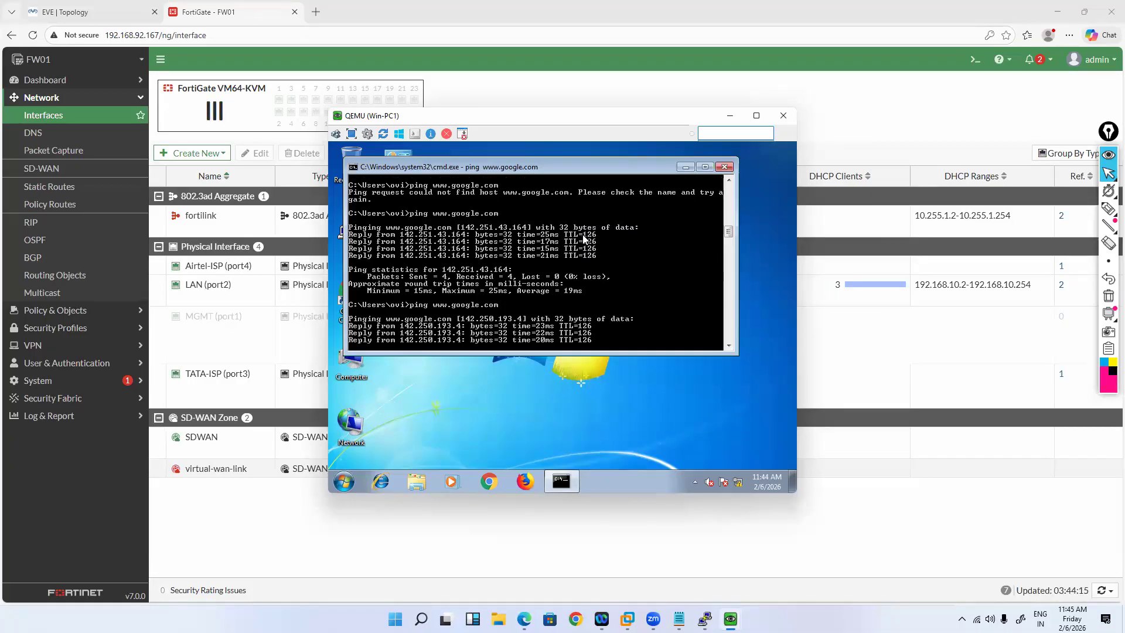
{"action": "key", "text": "Up"}
{"action": "type", "text": "-t"}
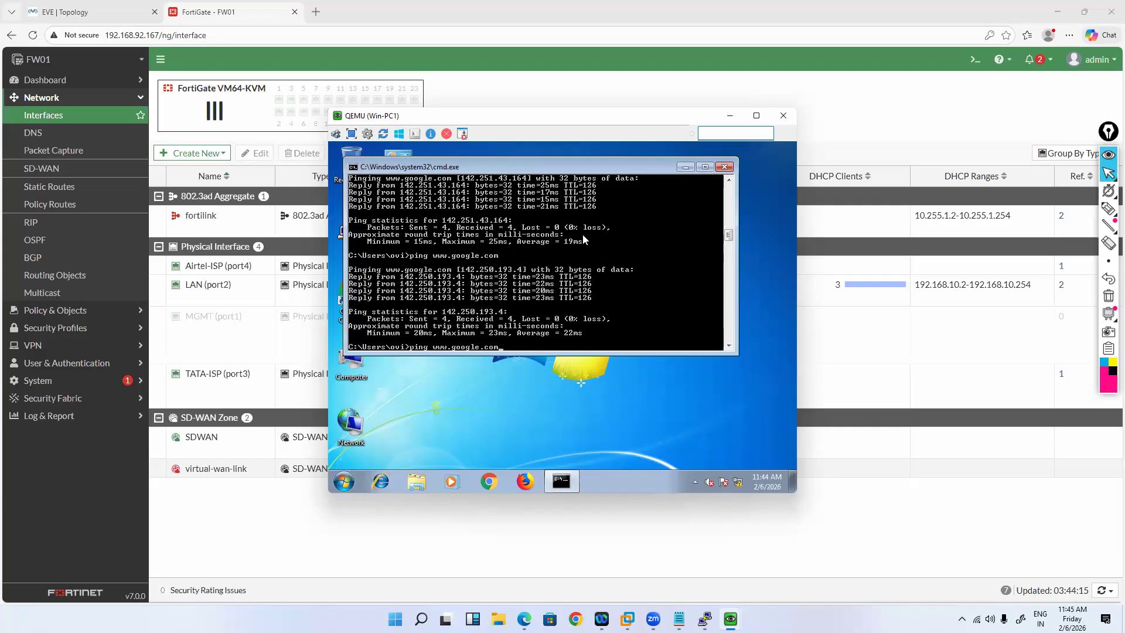
{"action": "key", "text": "Return"}
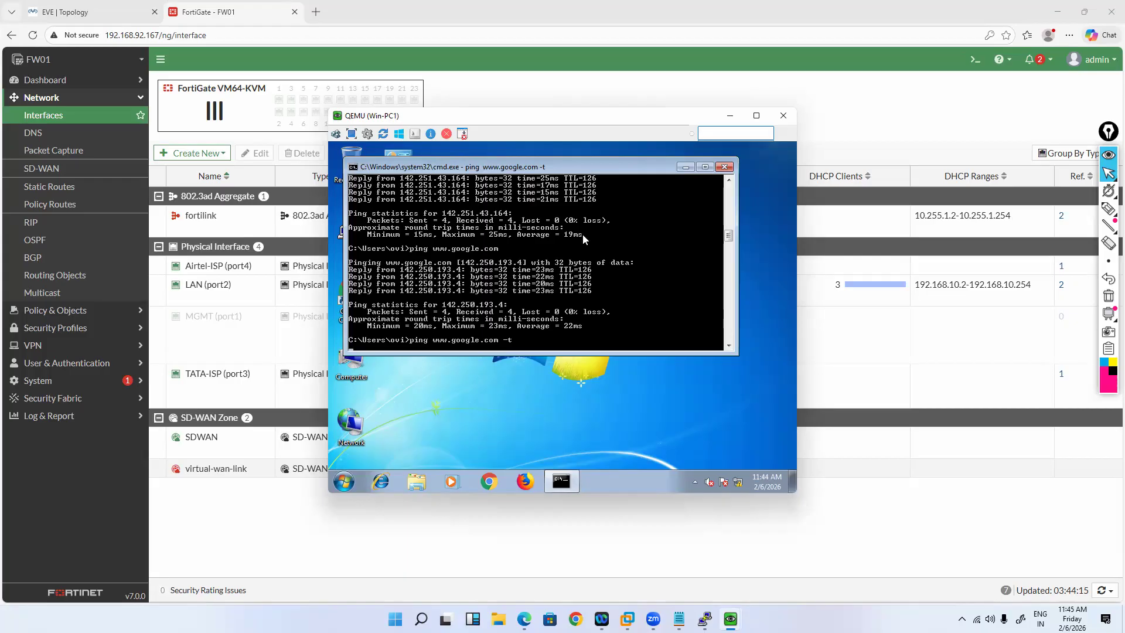
{"action": "key", "text": "Return"}
{"action": "key", "text": "Return"}
{"action": "key", "text": "Return"}
{"action": "key", "text": "Return"}
{"action": "key", "text": "Return"}
{"action": "key", "text": "Return"}
{"action": "key", "text": "Return"}
{"action": "key", "text": "Return"}
{"action": "key", "text": "Return"}
{"action": "key", "text": "Return"}
{"action": "key", "text": "Return"}
{"action": "key", "text": "Return"}
{"action": "key", "text": "Return"}
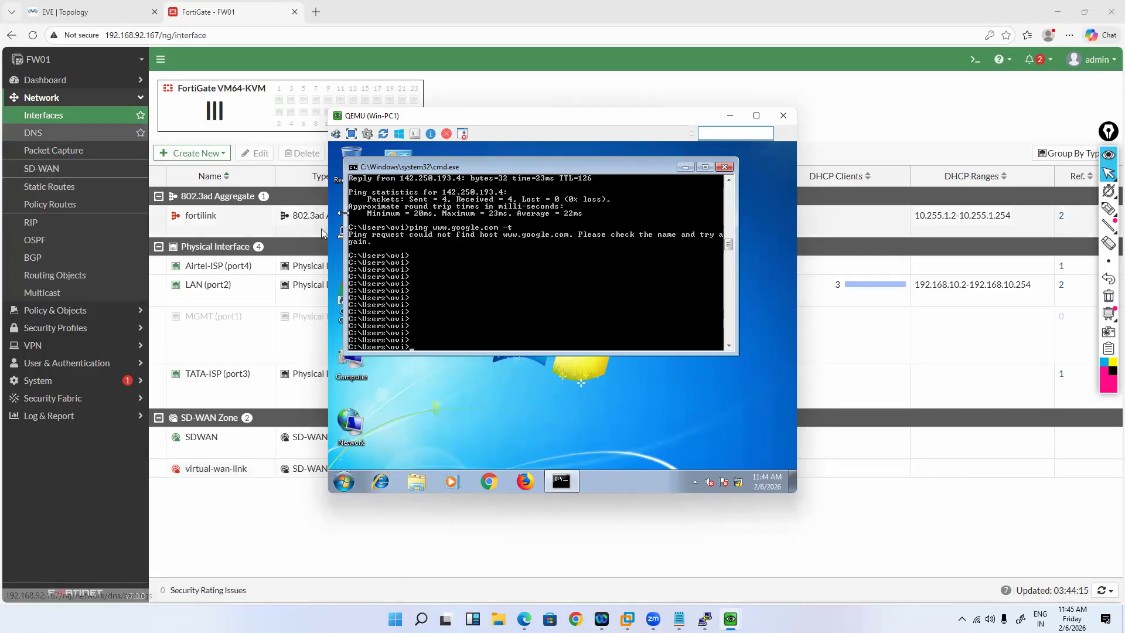
Step: Open DNS settings and print the full DNS configuration showing 8.8.8.8 and 1.1.1.1
{"action": "left_click", "coordinate": [41, 133]}
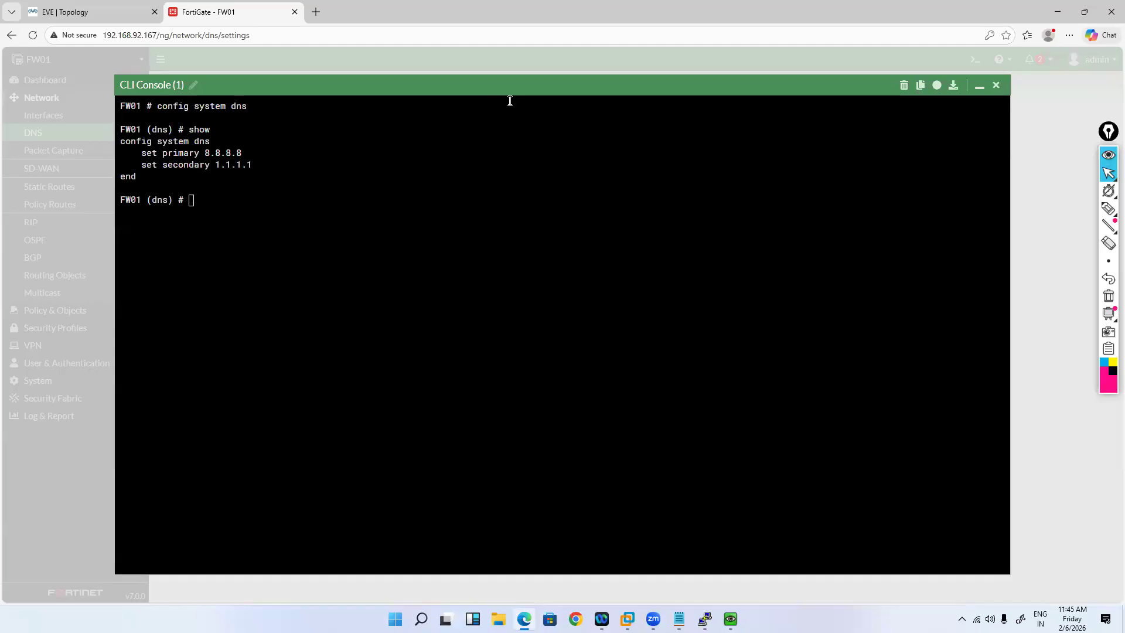
{"action": "key", "text": "Return"}
{"action": "key", "text": "Return"}
{"action": "key", "text": "Return"}
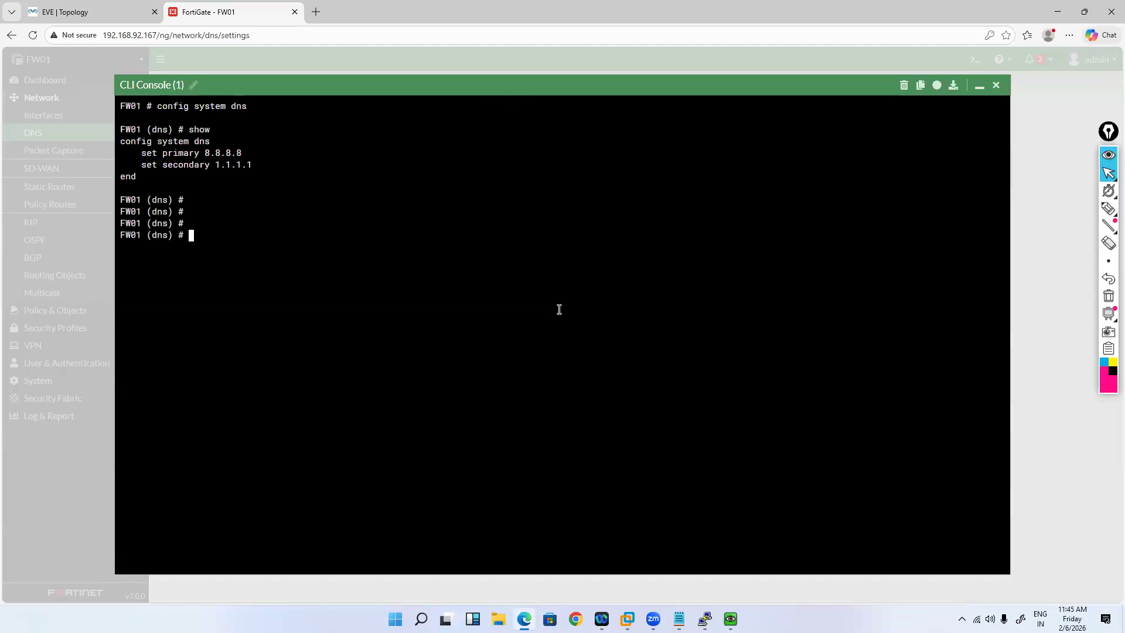
{"action": "type", "text": "show fu"}
{"action": "key", "text": "Tab"}
{"action": "key", "text": "Return"}
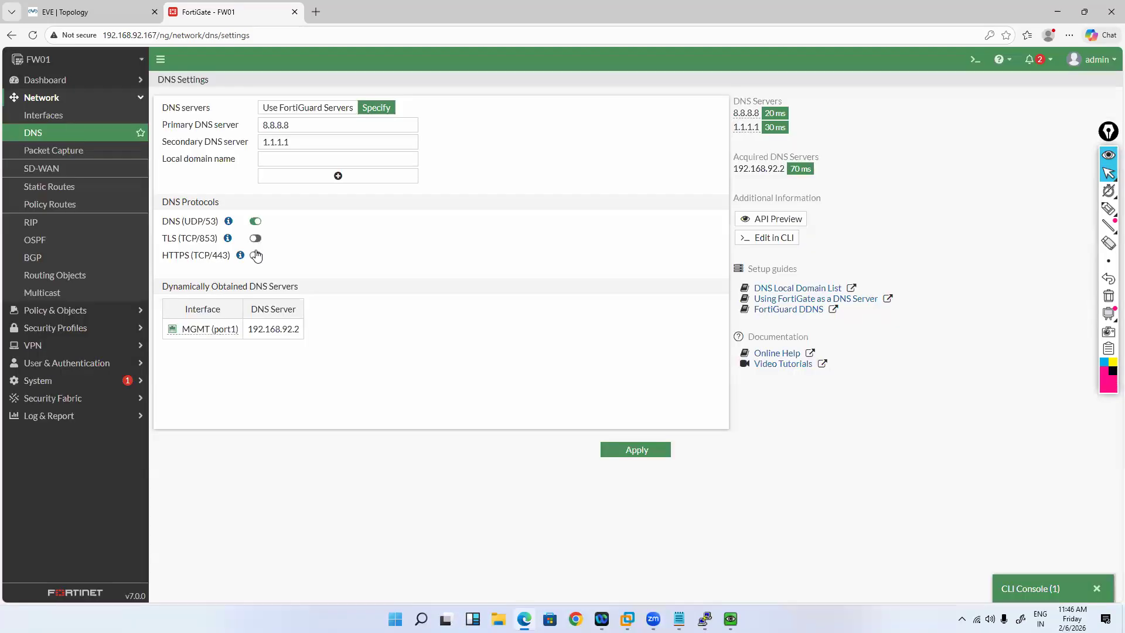
{"action": "left_click", "coordinate": [255, 238]}
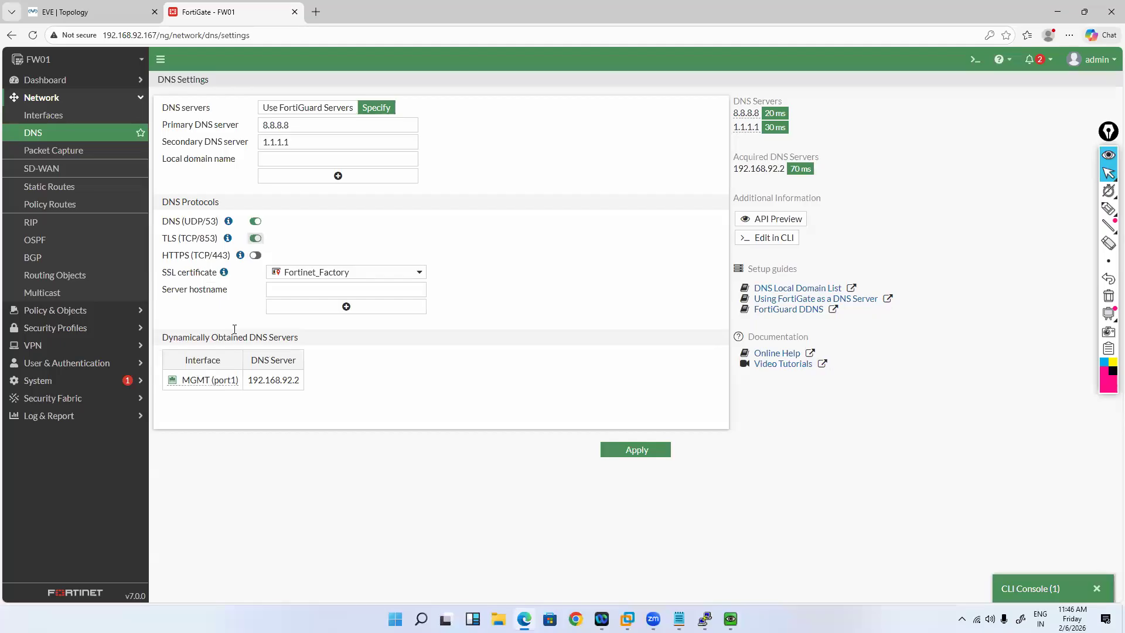
{"action": "key", "text": "space"}
{"action": "key", "text": "Tab"}
{"action": "key", "text": "space"}
{"action": "key", "text": "space"}
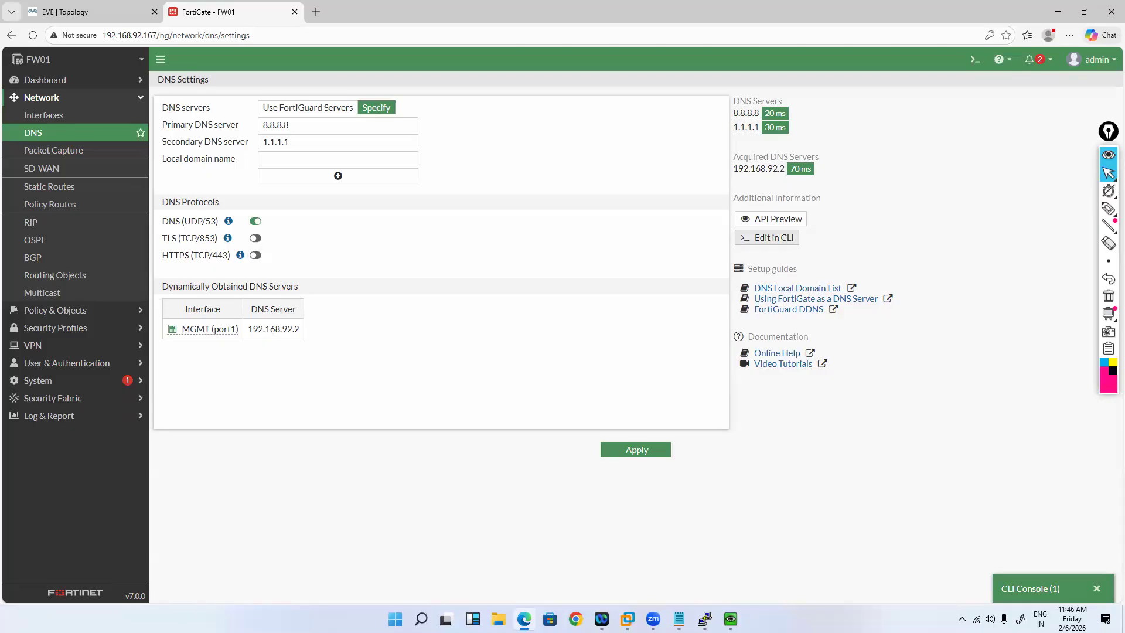
{"action": "mouse_move", "coordinate": [705, 618]}
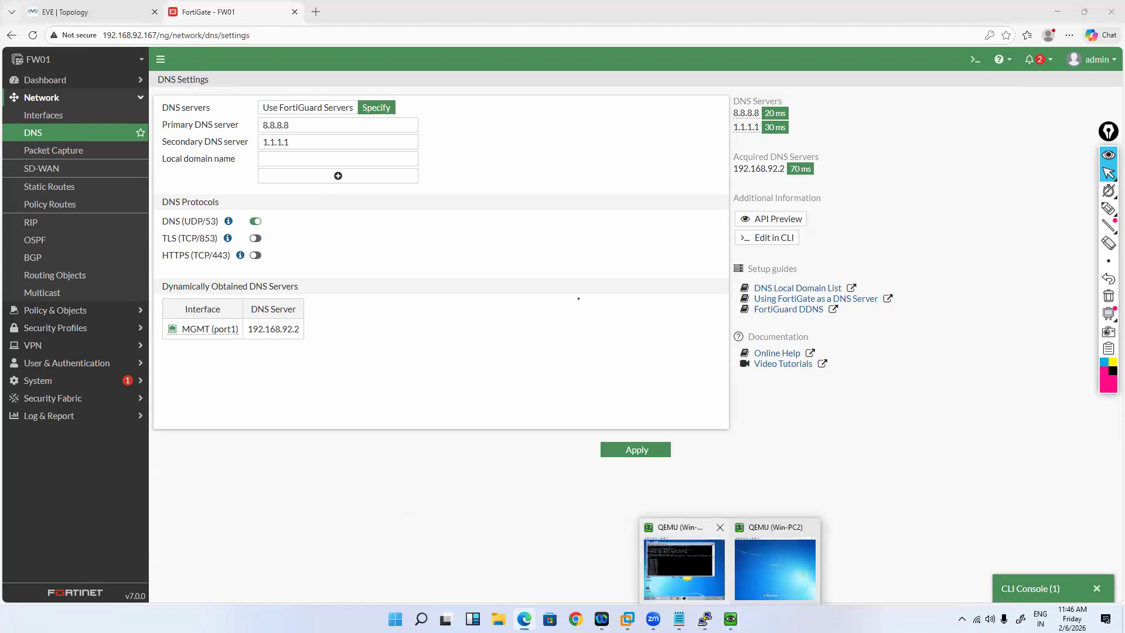
{"action": "left_click", "coordinate": [684, 566]}
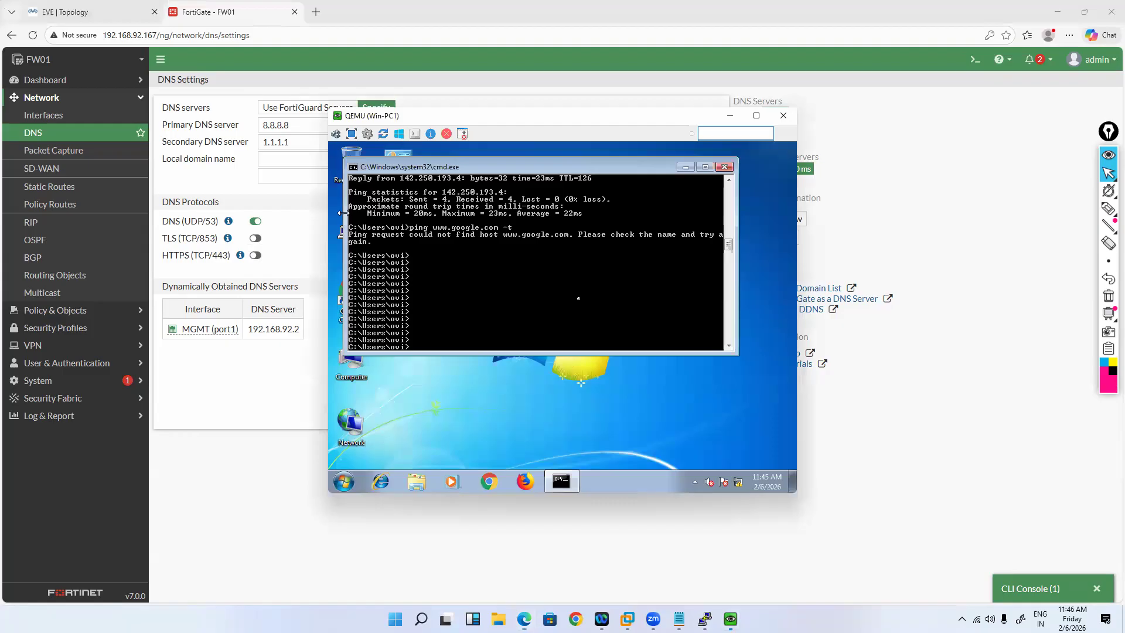
{"action": "key", "text": "Up"}
{"action": "key", "text": "Return"}
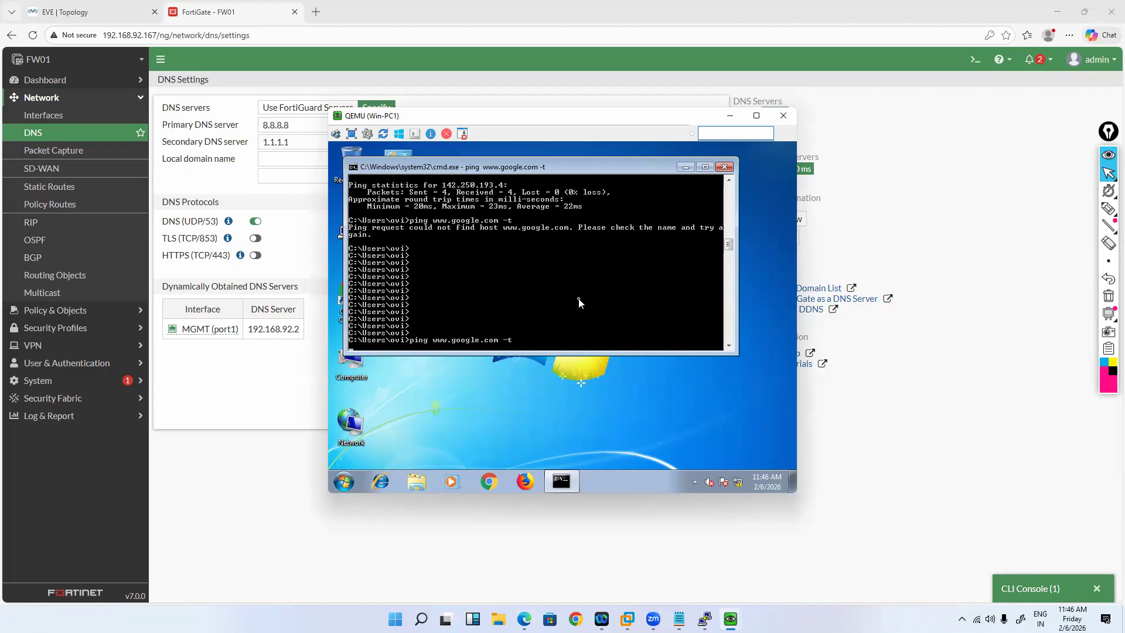
{"action": "key", "text": "ctrl+c"}
{"action": "key", "text": "Return"}
{"action": "key", "text": "Return"}
{"action": "key", "text": "Return"}
{"action": "key", "text": "Return"}
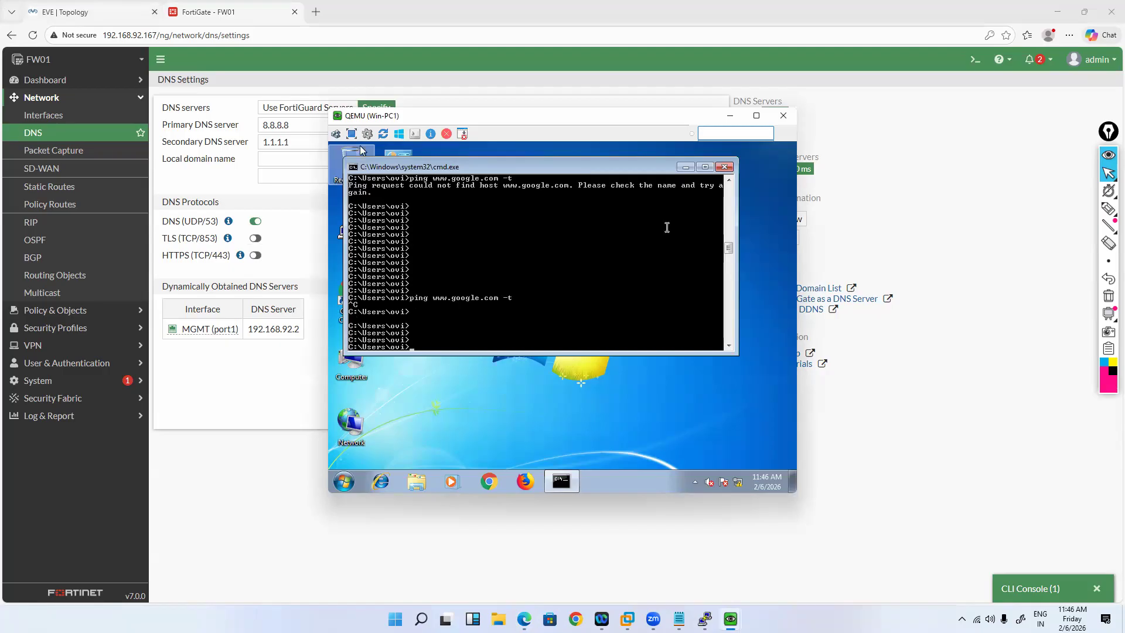
{"action": "key", "text": "alt+Tab"}
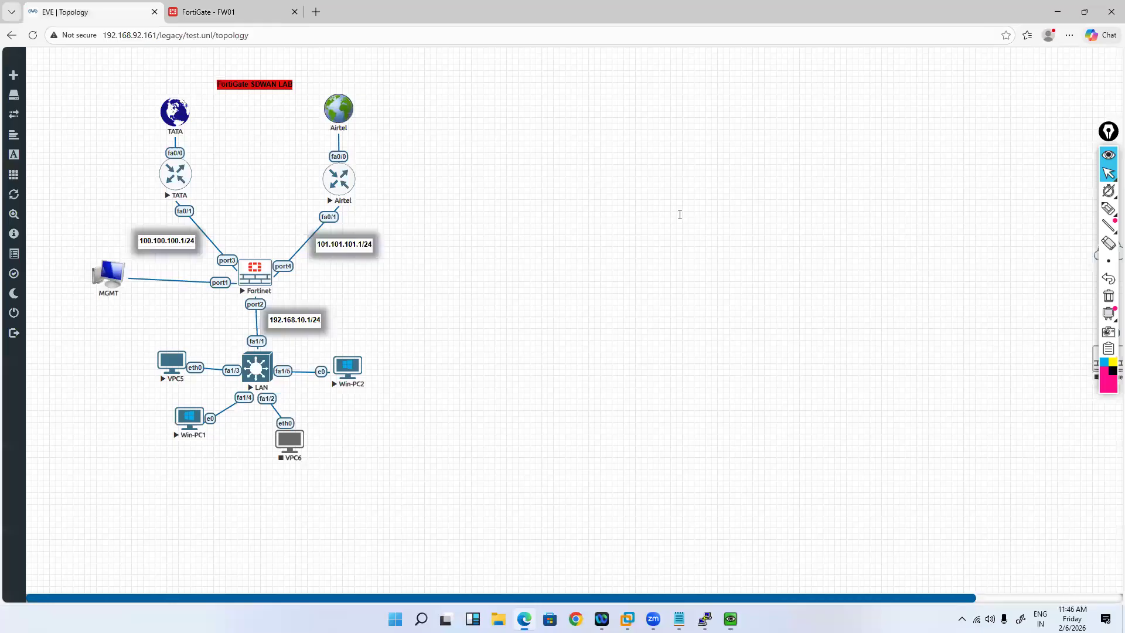
Step: Set port1's status to down in the Fortinet console
{"action": "mouse_move", "coordinate": [705, 619]}
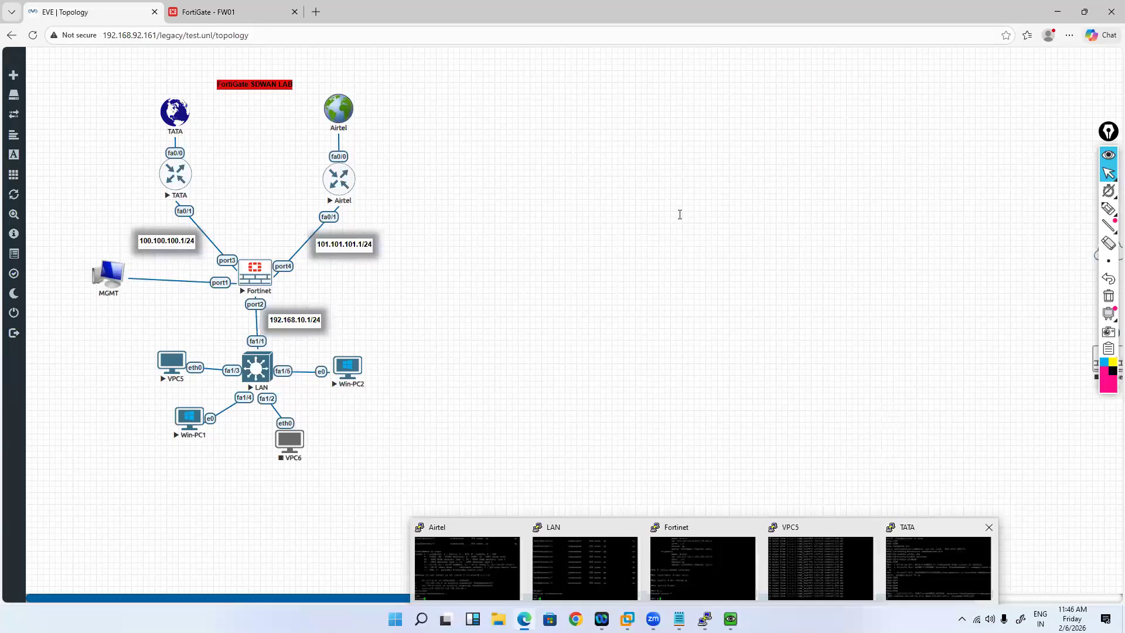
{"action": "left_click", "coordinate": [702, 565]}
{"action": "type", "text": "edit port1"}
{"action": "key", "text": "Return"}
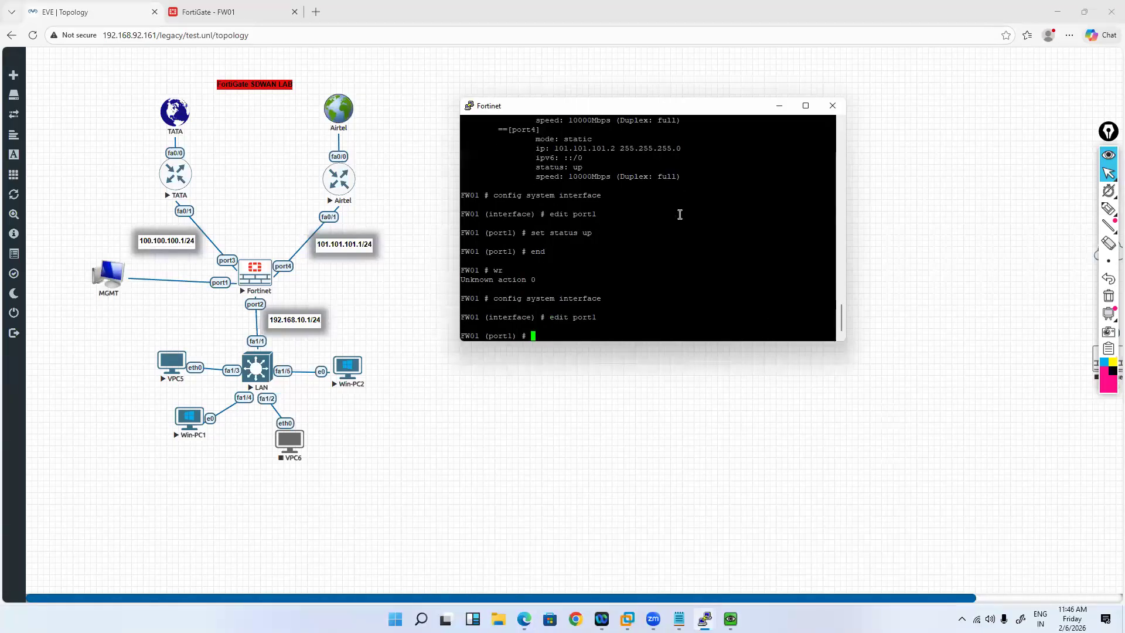
{"action": "type", "text": "set stpforward"}
{"action": "key", "text": "BackSpace"}
{"action": "key", "text": "BackSpace"}
{"action": "key", "text": "BackSpace"}
{"action": "key", "text": "BackSpace"}
{"action": "key", "text": "BackSpace"}
{"action": "key", "text": "BackSpace"}
{"action": "key", "text": "BackSpace"}
{"action": "key", "text": "BackSpace"}
{"action": "key", "text": "BackSpace"}
{"action": "key", "text": "BackSpace"}
{"action": "type", "text": "status down"}
{"action": "key", "text": "Return"}
{"action": "type", "text": "end"}
{"action": "key", "text": "Return"}
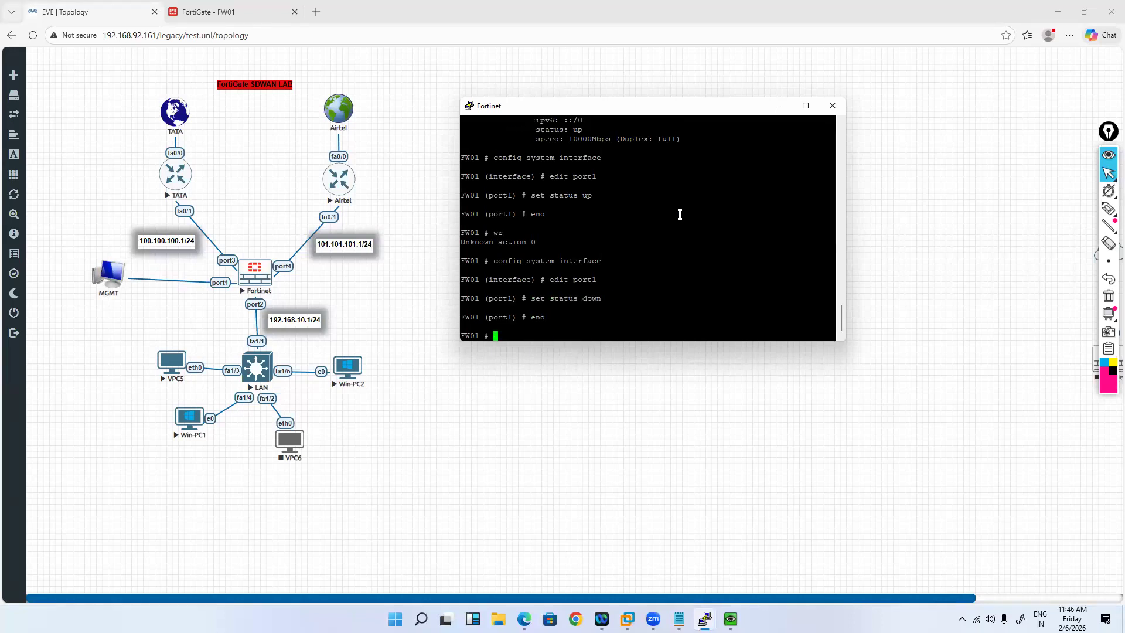
Step: Reboot the FortiGate with execute reboot, confirming with y
{"action": "type", "text": "execute reboot"}
{"action": "key", "text": "Return"}
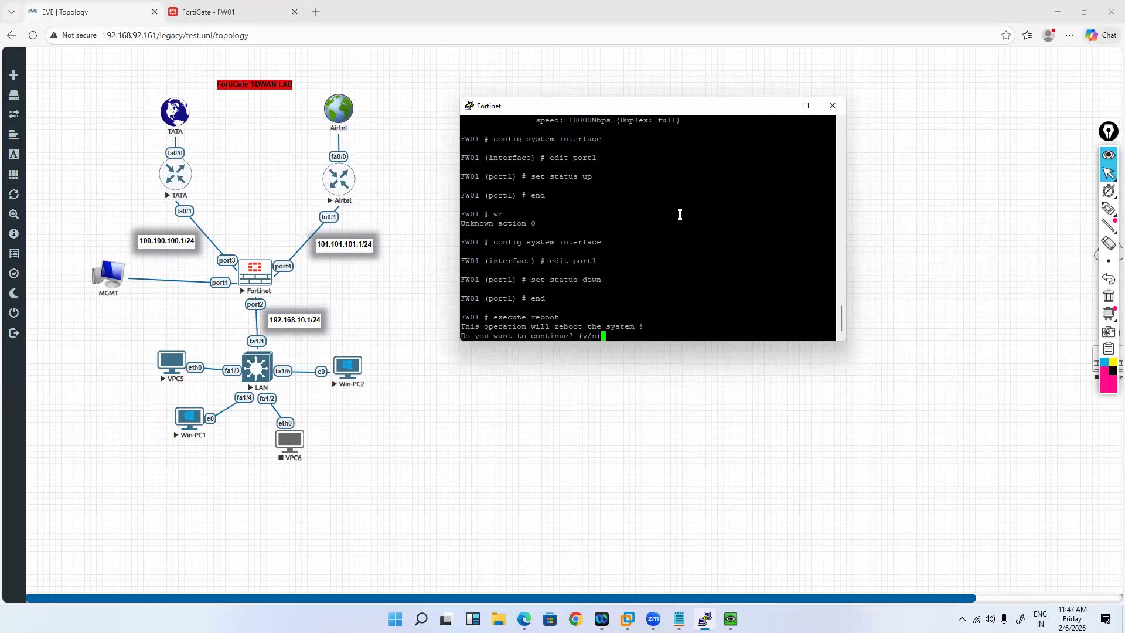
{"action": "type", "text": "y"}
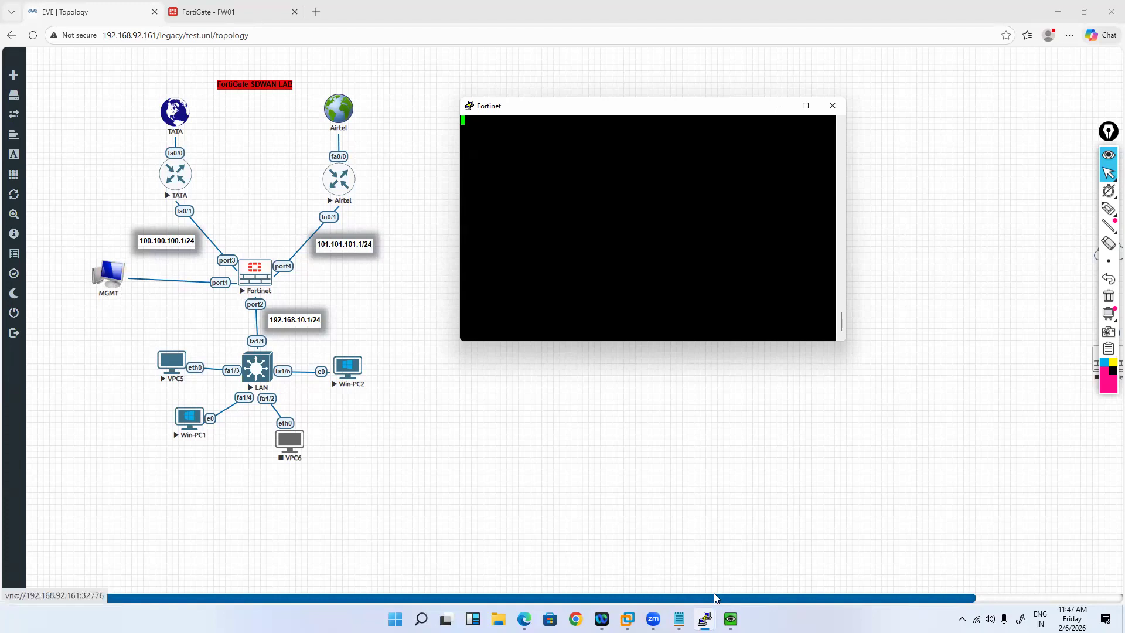
{"action": "mouse_move", "coordinate": [730, 619]}
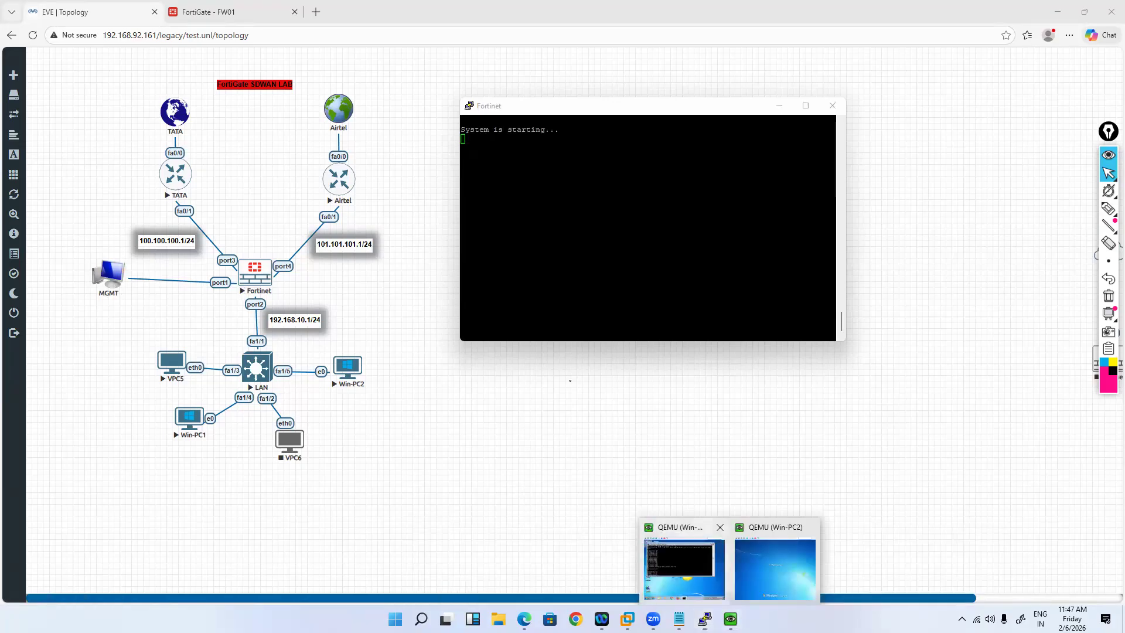
Step: Launch Firefox on Win-PC1 and minimize the command window
{"action": "left_click", "coordinate": [683, 567]}
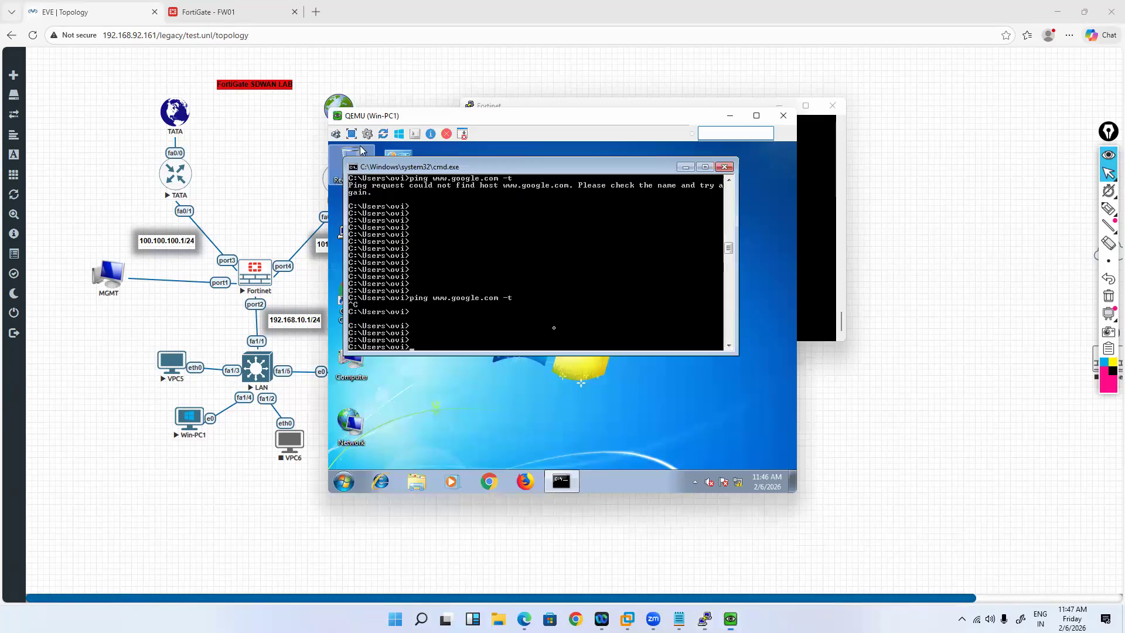
{"action": "left_click", "coordinate": [525, 480]}
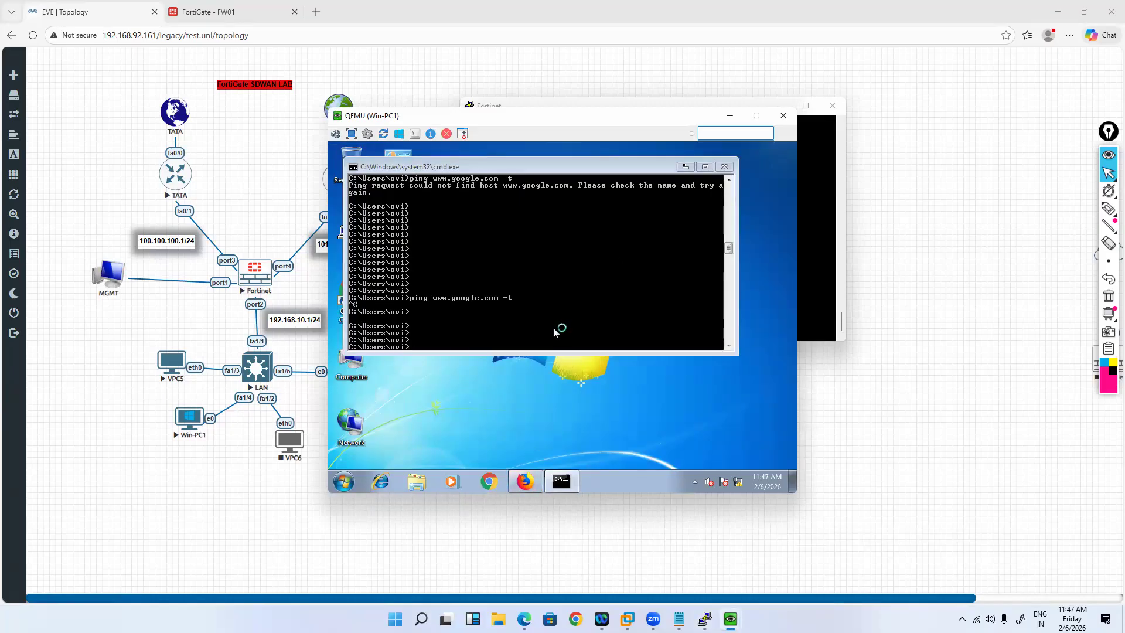
{"action": "left_click", "coordinate": [684, 168]}
{"action": "left_click", "coordinate": [358, 481]}
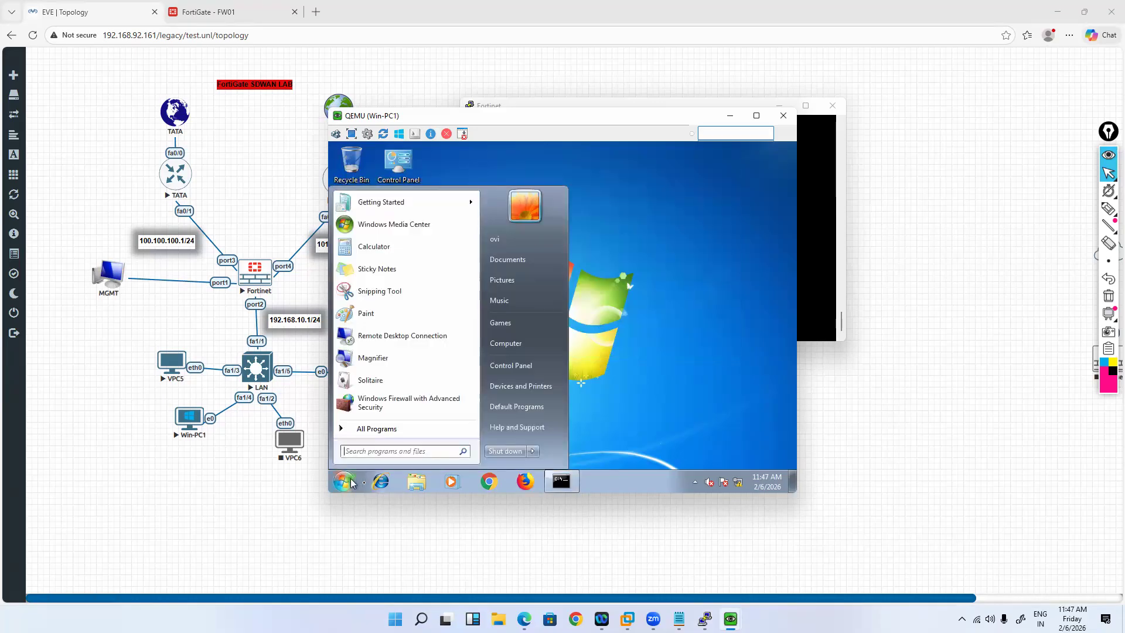
{"action": "type", "text": "firewall,"}
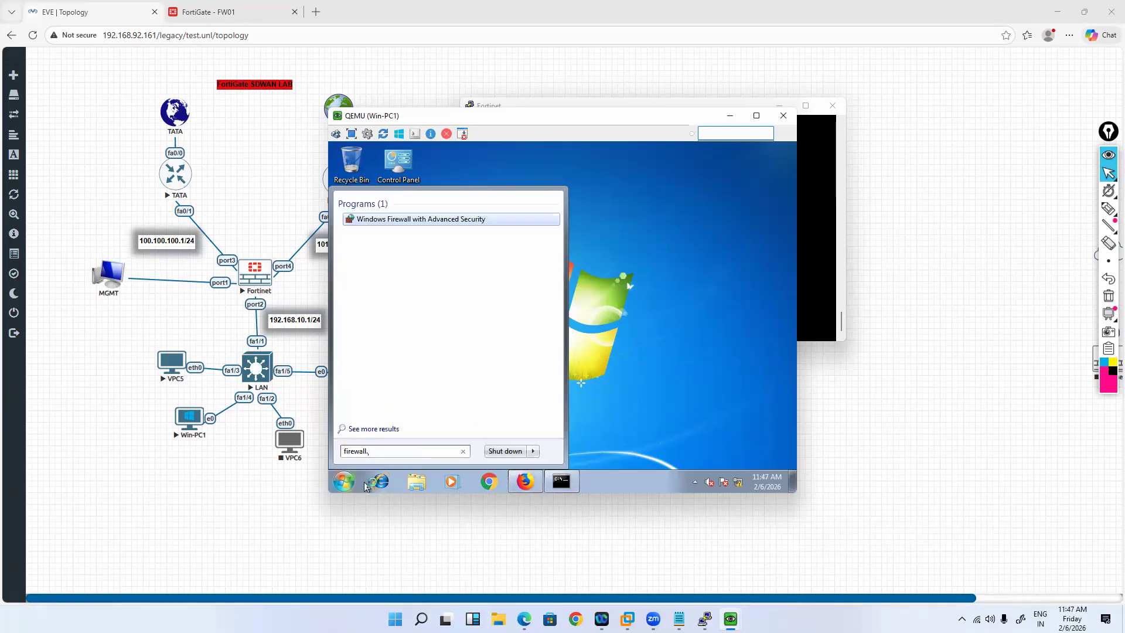
{"action": "type", "text": "c"}
{"action": "left_click", "coordinate": [364, 486]}
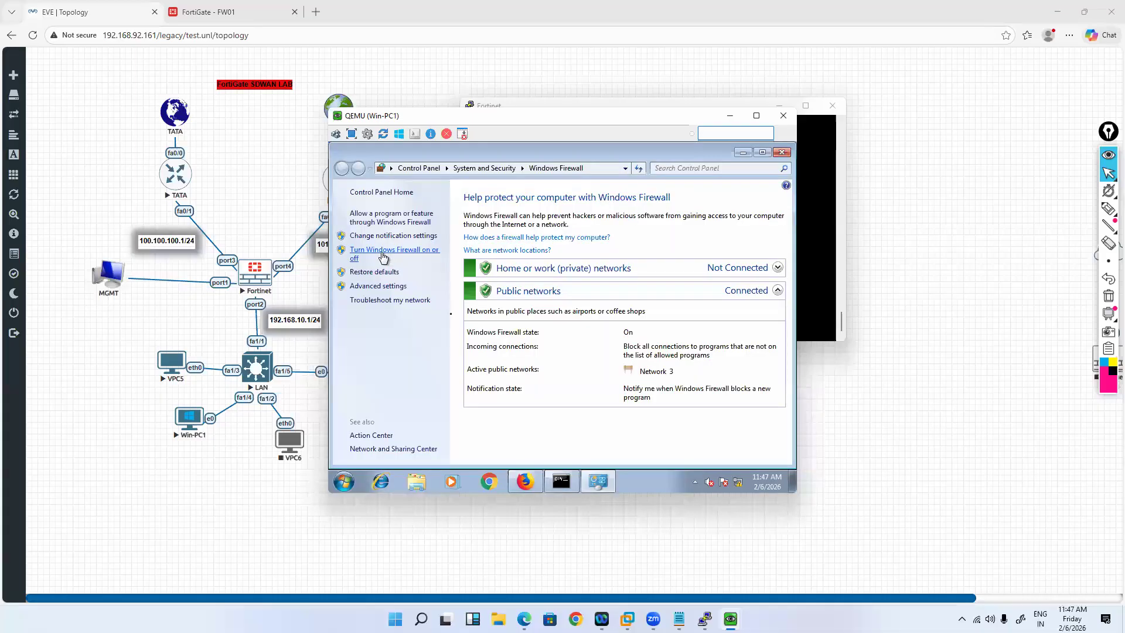
{"action": "left_click", "coordinate": [387, 256]}
{"action": "left_click", "coordinate": [428, 288]}
{"action": "left_click", "coordinate": [428, 359]}
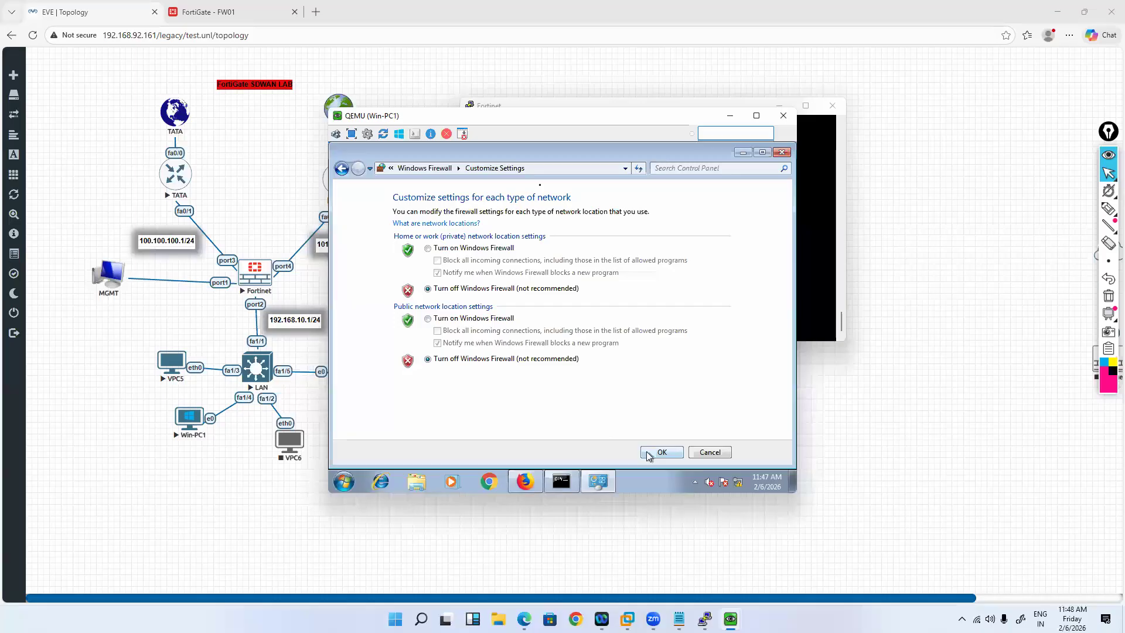
{"action": "left_click", "coordinate": [660, 453]}
{"action": "type", "text": "http://192"}
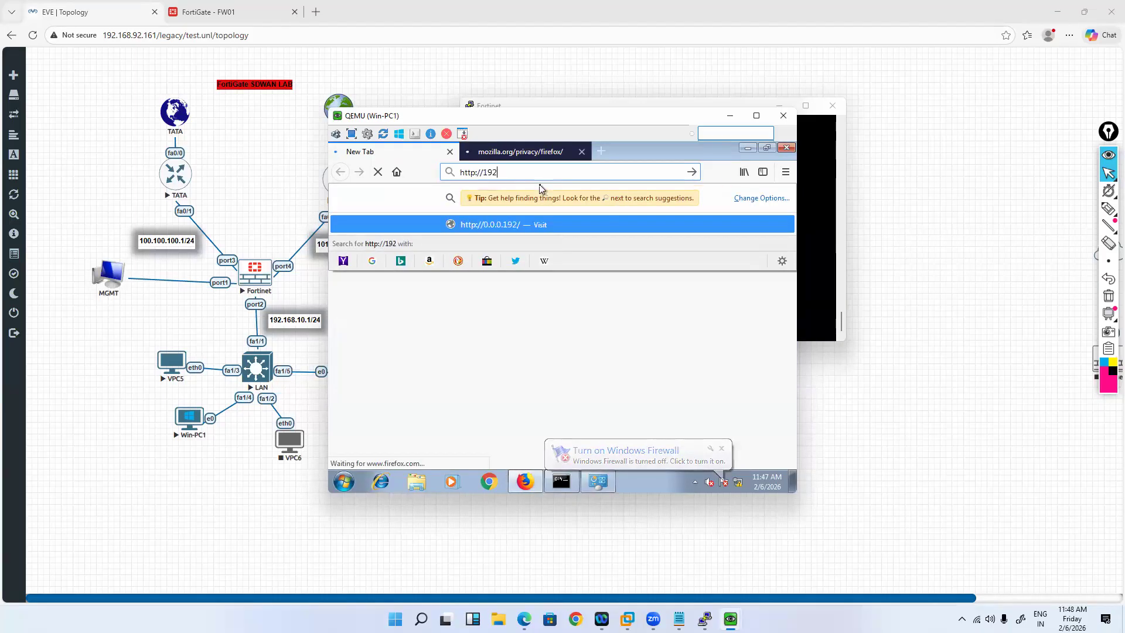
{"action": "type", "text": ".168.10.1"}
{"action": "key", "text": "Return"}
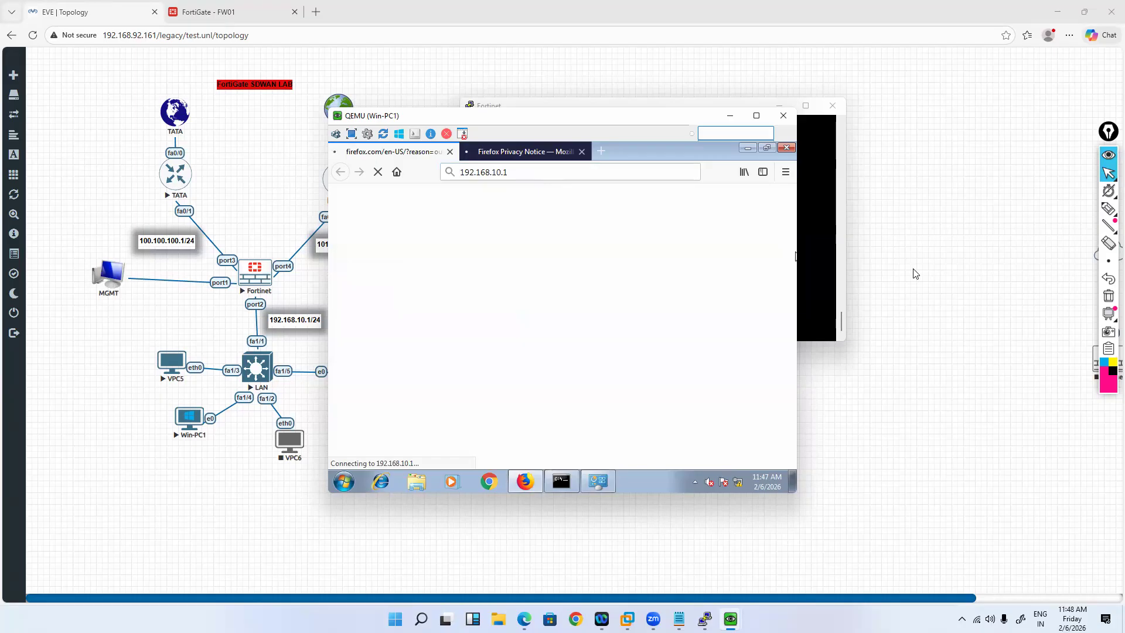
{"action": "right_click", "coordinate": [719, 218]}
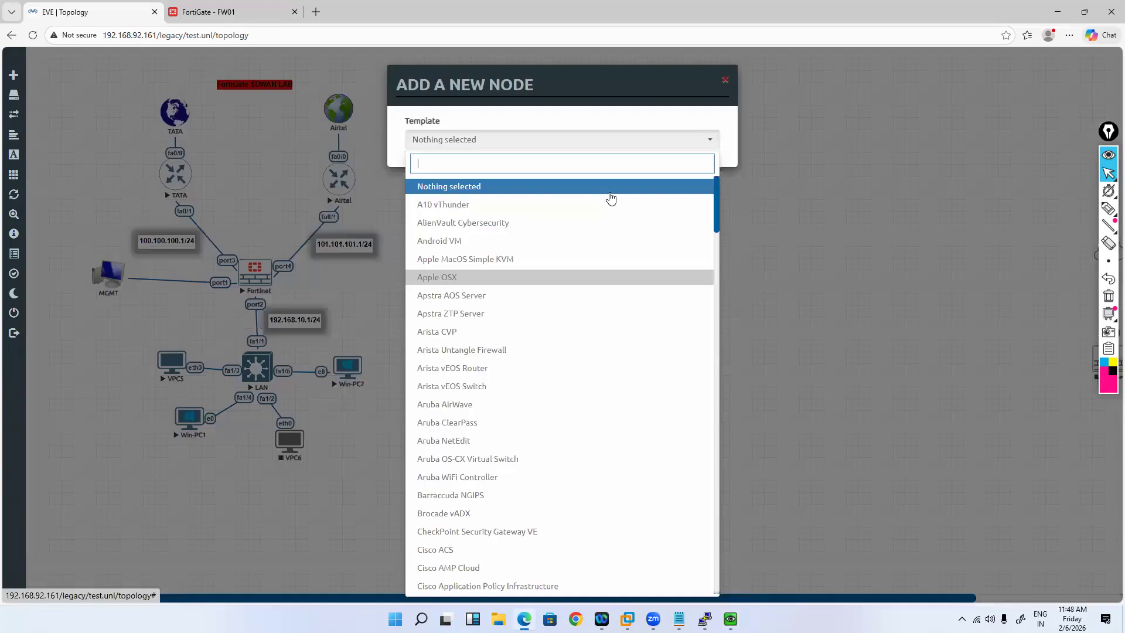
{"action": "type", "text": "wi"}
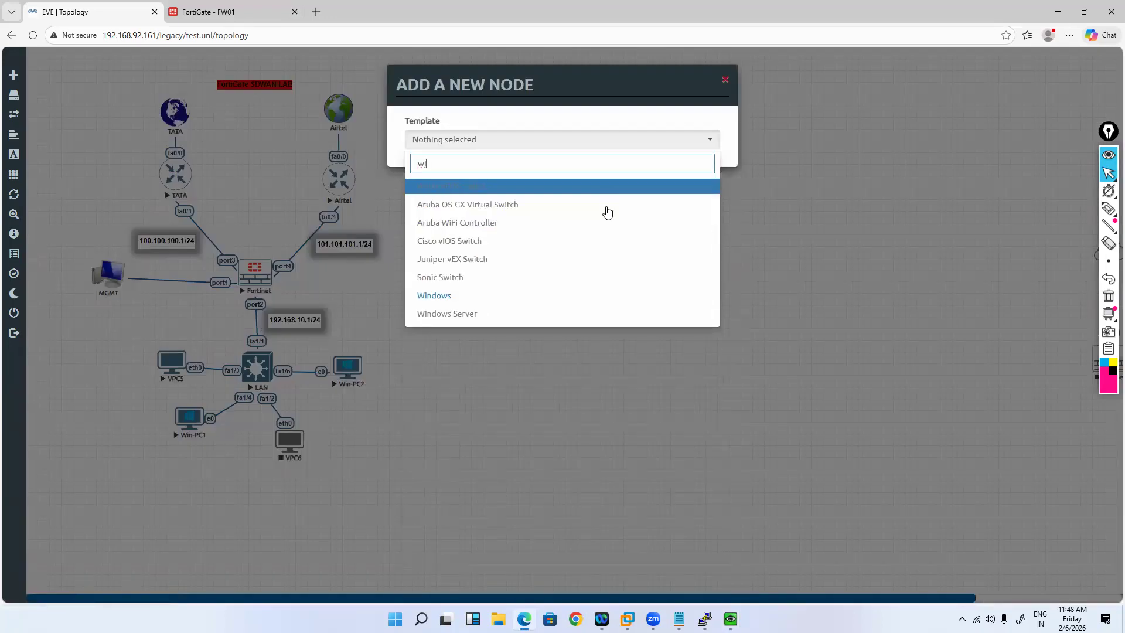
{"action": "key", "text": "Return"}
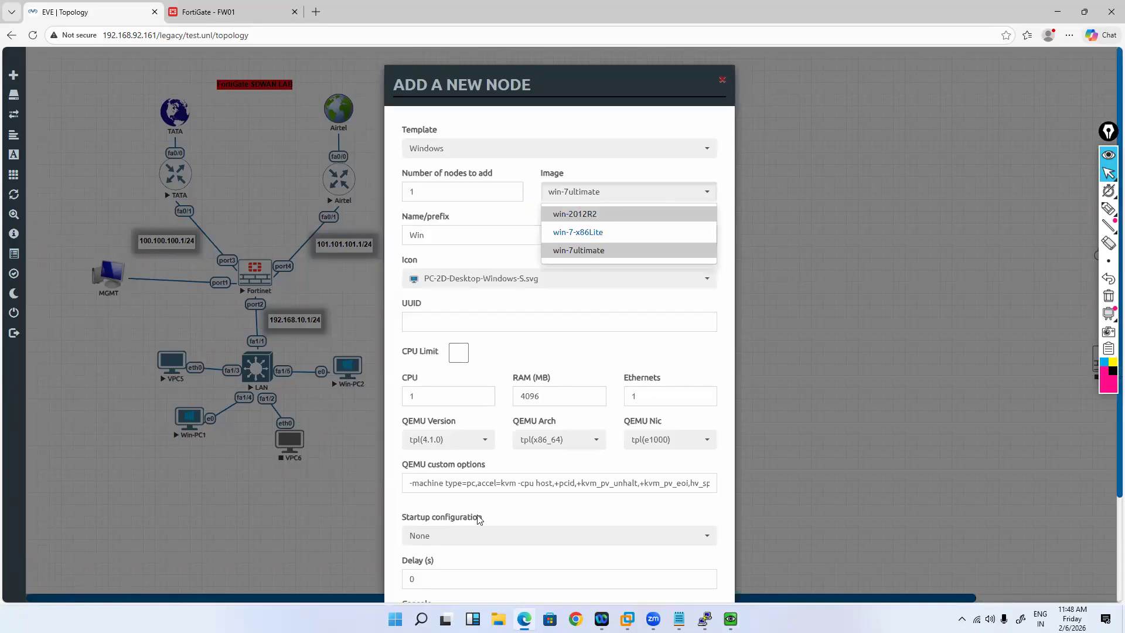
{"action": "scroll", "coordinate": [514, 565], "scroll_direction": "down", "scroll_amount": 2}
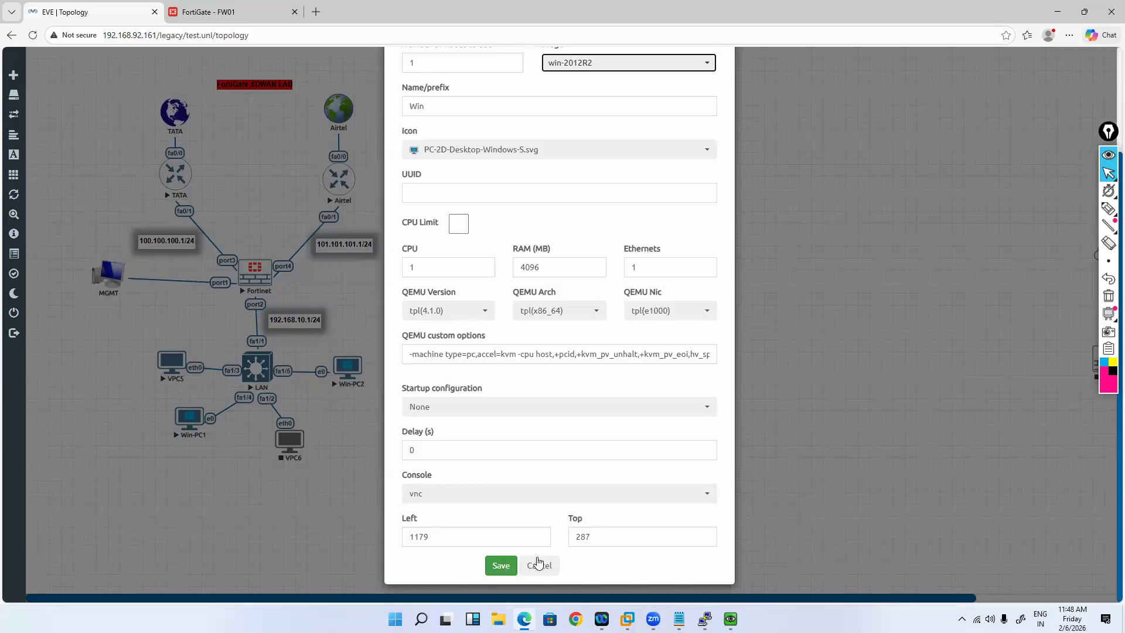
{"action": "scroll", "coordinate": [604, 196], "scroll_direction": "up", "scroll_amount": 3}
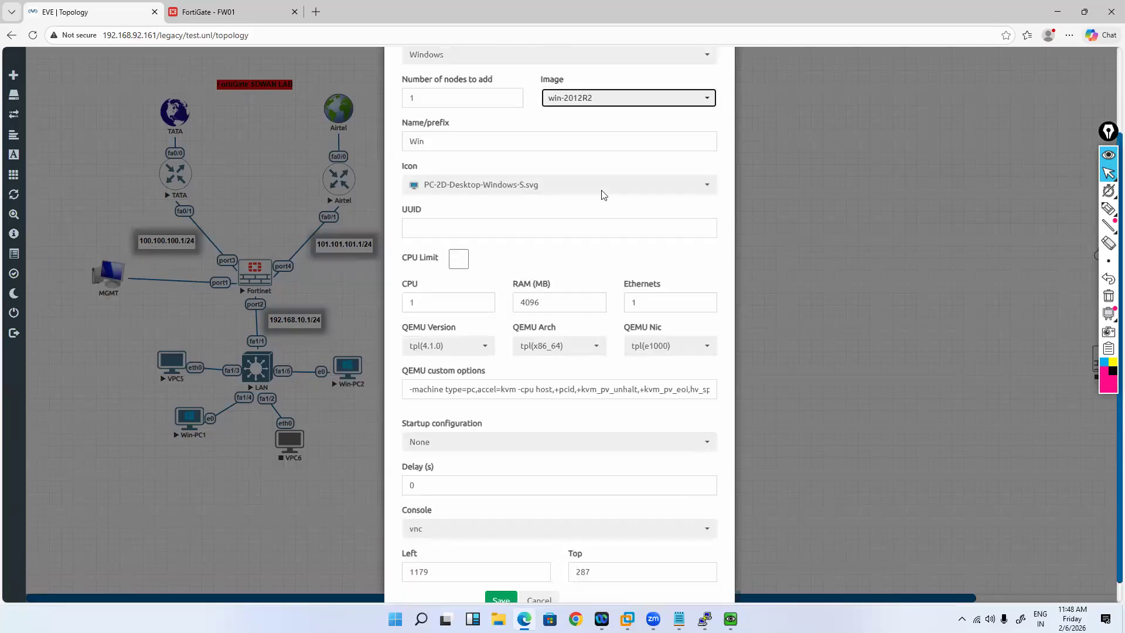
{"action": "left_click", "coordinate": [604, 195]}
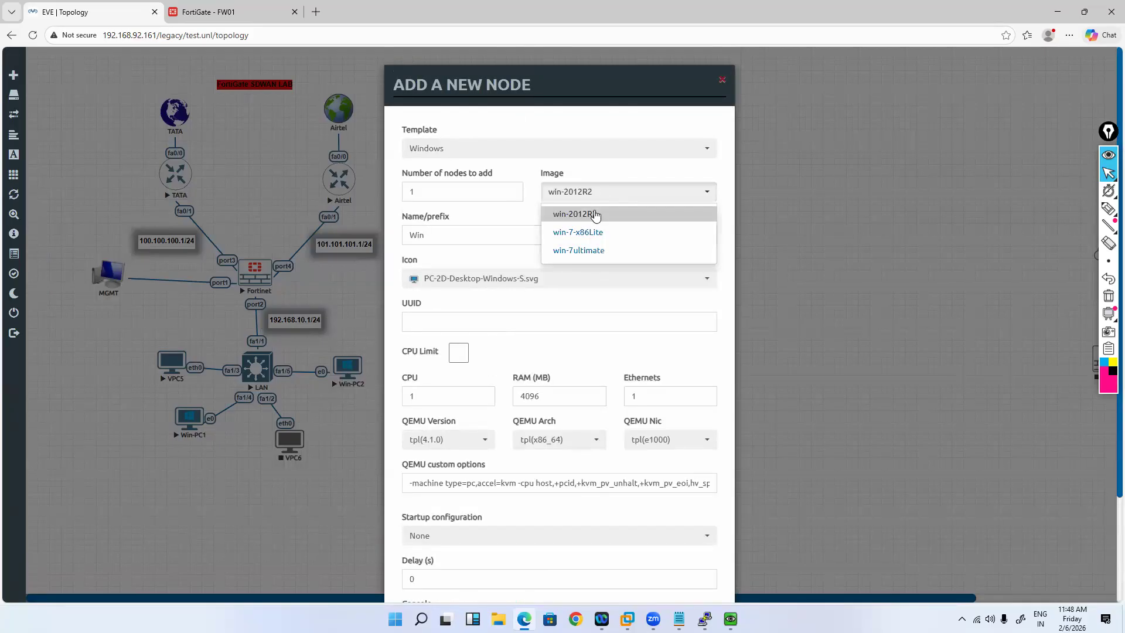
{"action": "left_click", "coordinate": [610, 349]}
{"action": "scroll", "coordinate": [603, 441], "scroll_direction": "down", "scroll_amount": 3}
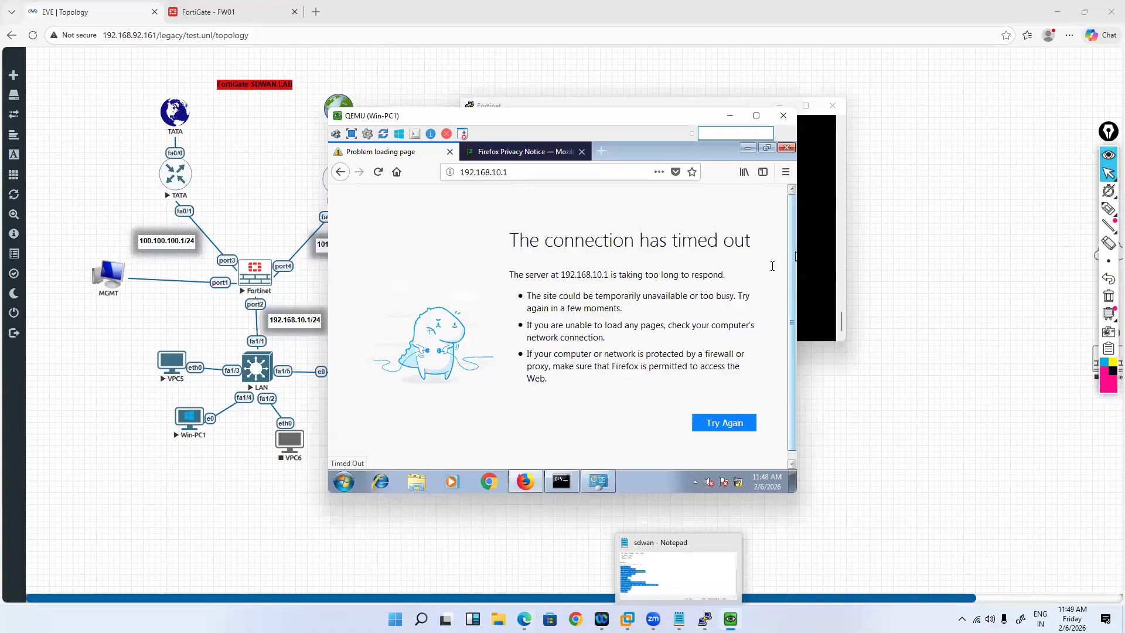
Step: Paste commands adding allowaccess http to port2 in the FortiGate console, then reload 192.168.10.1 in Firefox
{"action": "left_click", "coordinate": [543, 176]}
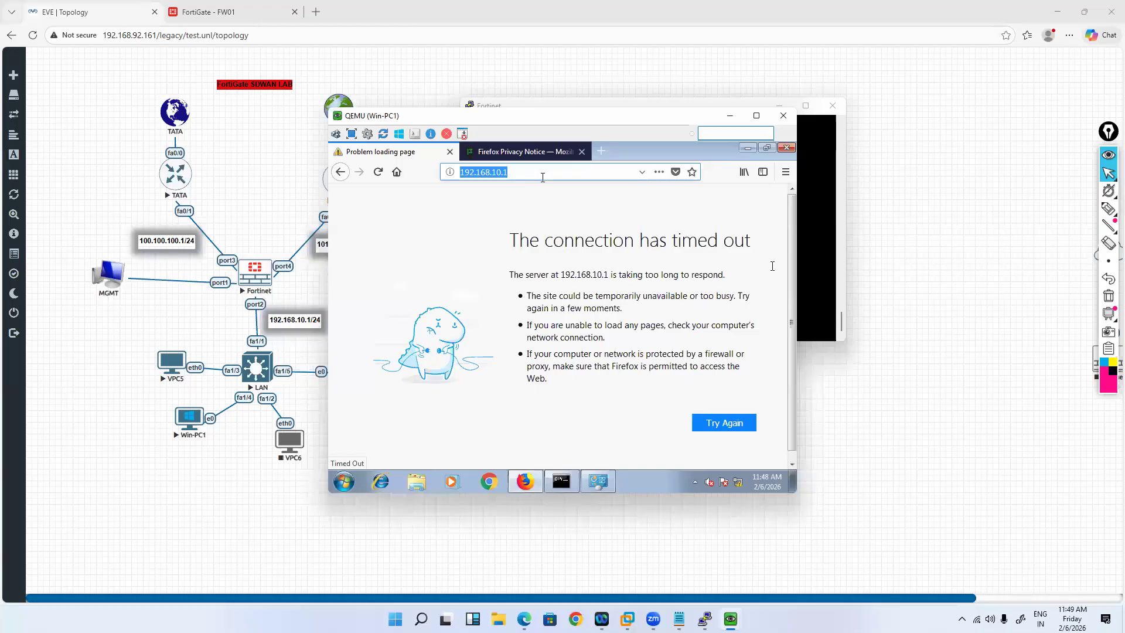
{"action": "key", "text": "Return"}
{"action": "key", "text": "alt+Tab"}
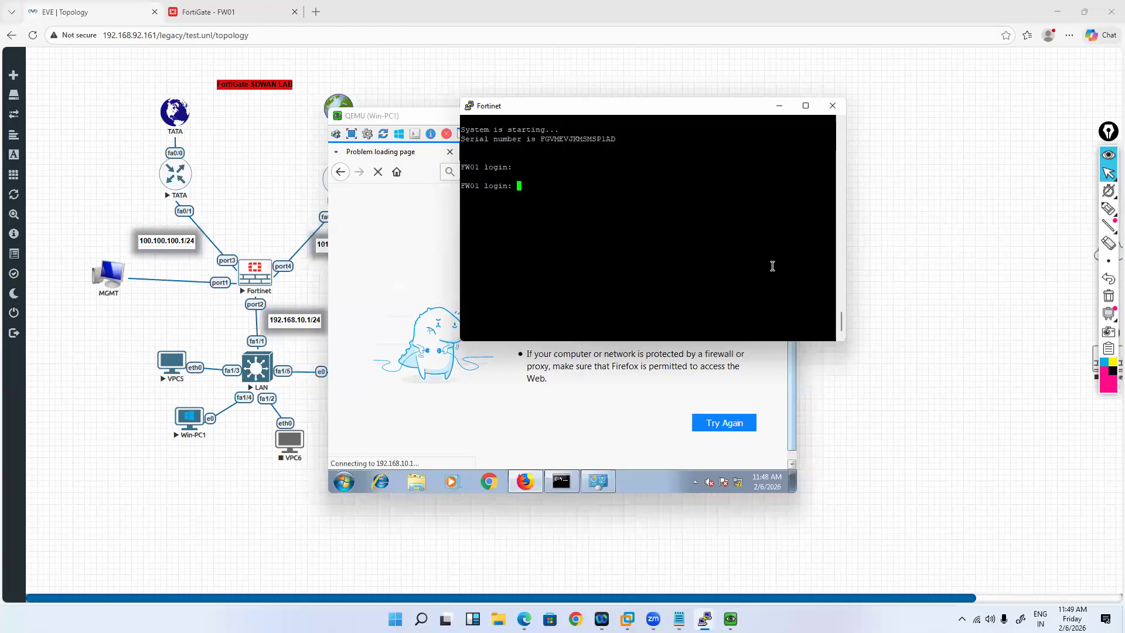
{"action": "right_click", "coordinate": [772, 266]}
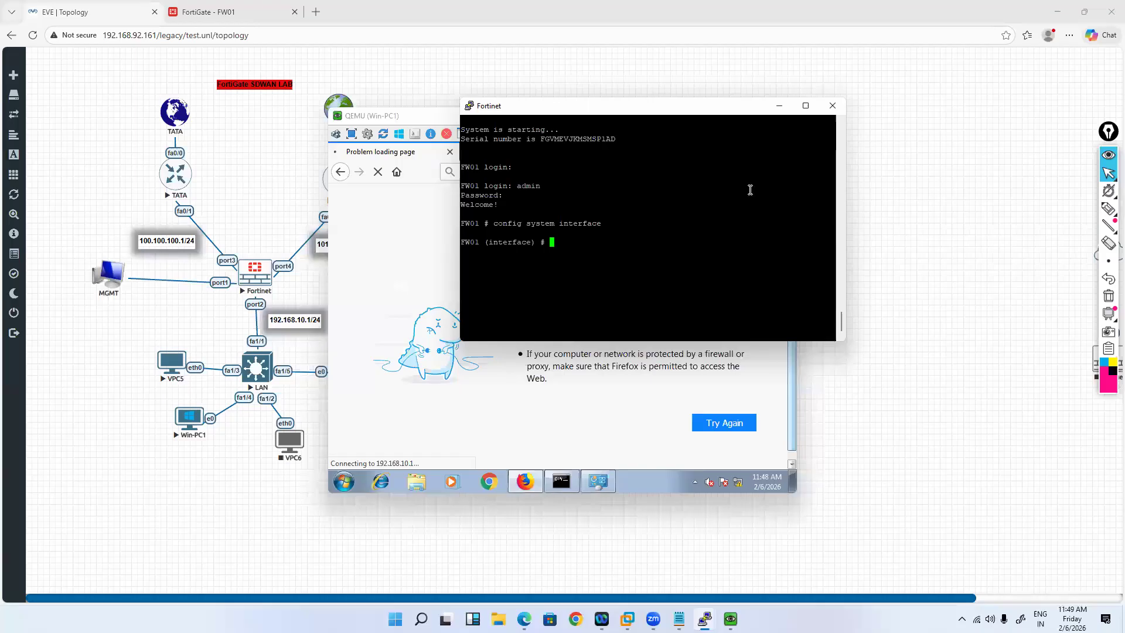
{"action": "key", "text": "Return"}
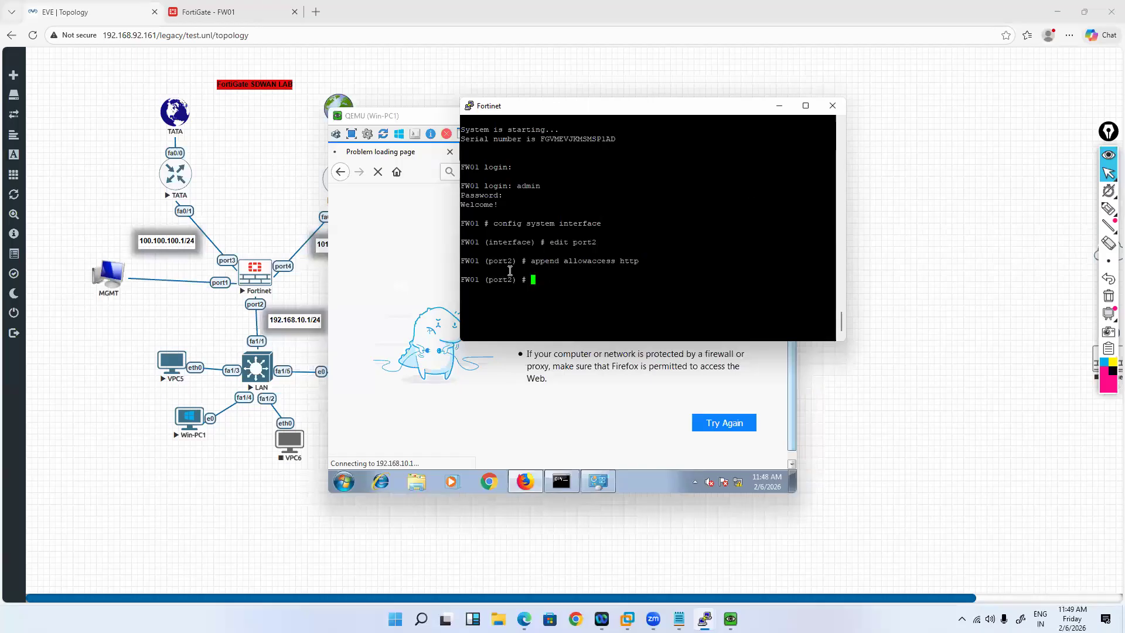
{"action": "type", "text": "end"}
{"action": "key", "text": "Return"}
{"action": "left_click", "coordinate": [414, 216]}
{"action": "left_click", "coordinate": [377, 172]}
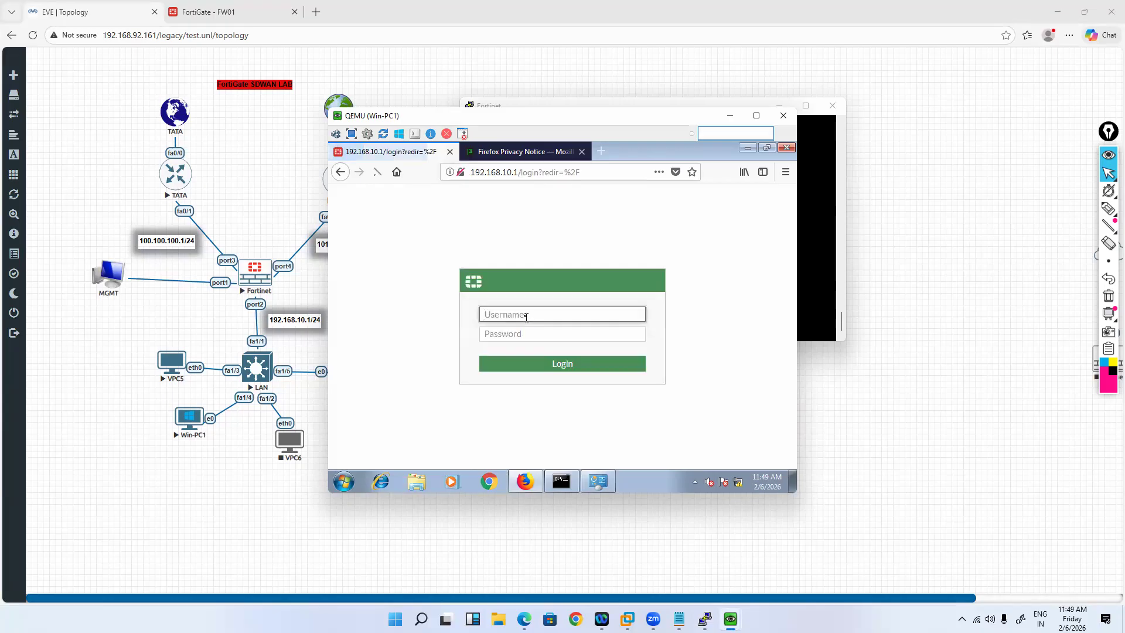
Step: Log in to the FortiGate web GUI with the admin username and password
{"action": "type", "text": "admin"}
{"action": "key", "text": "Tab"}
{"action": "type", "text": "a"}
{"action": "key", "text": "BackSpace"}
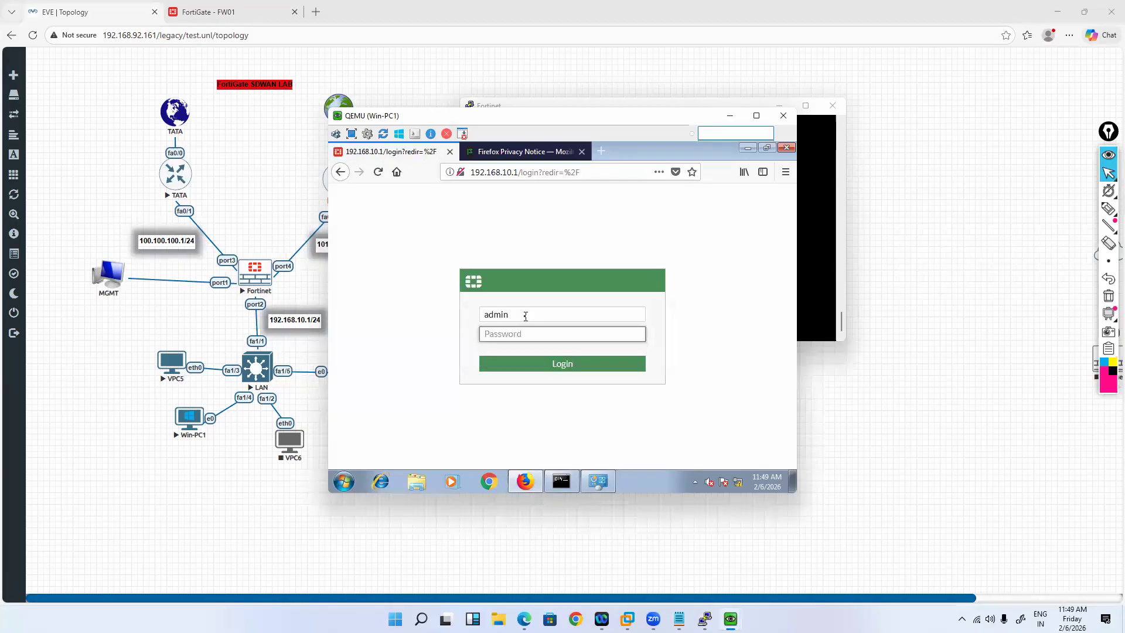
{"action": "type", "text": "admin"}
{"action": "key", "text": "Return"}
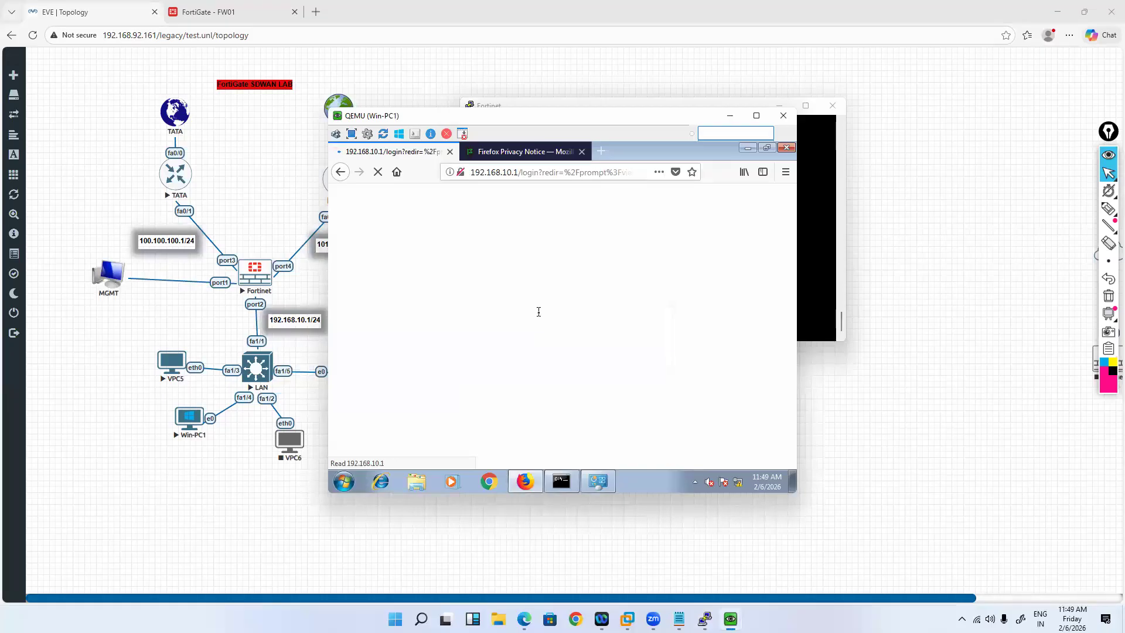
Step: Open gmail.com in Firefox to confirm Win-PC1 reaches the internet
{"action": "left_click", "coordinate": [540, 172]}
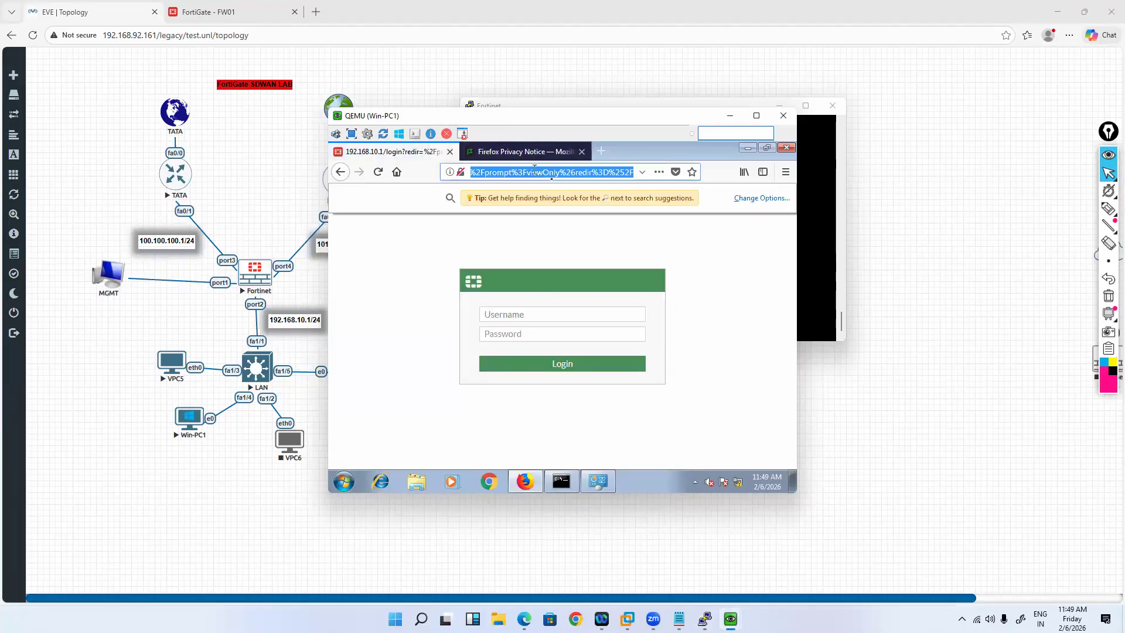
{"action": "type", "text": "gmail"}
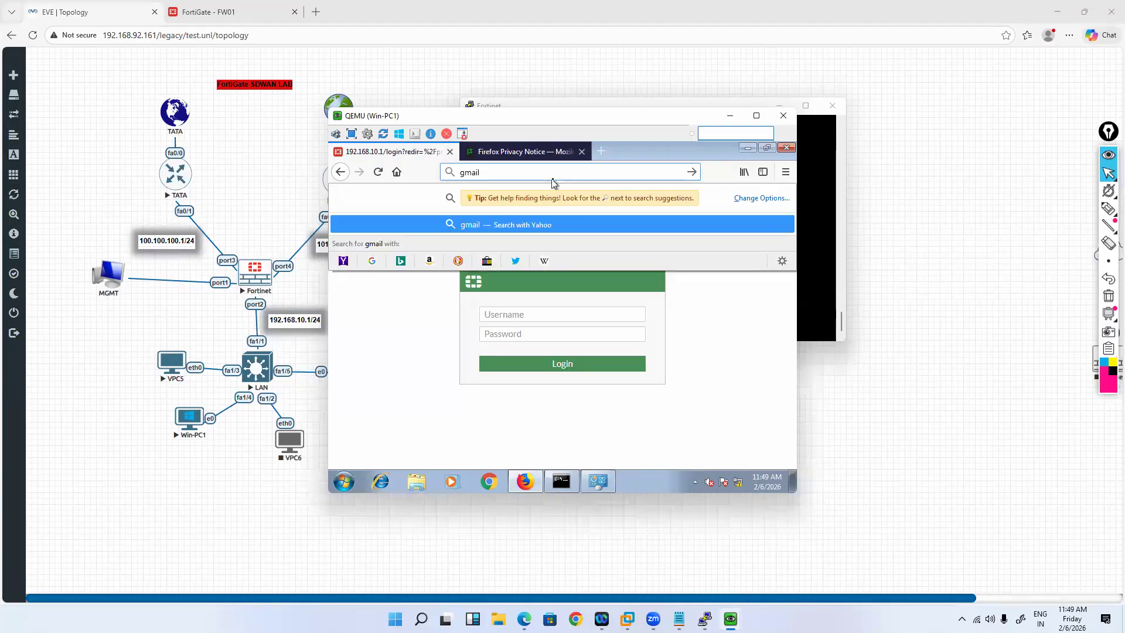
{"action": "type", "text": ".com"}
{"action": "key", "text": "Return"}
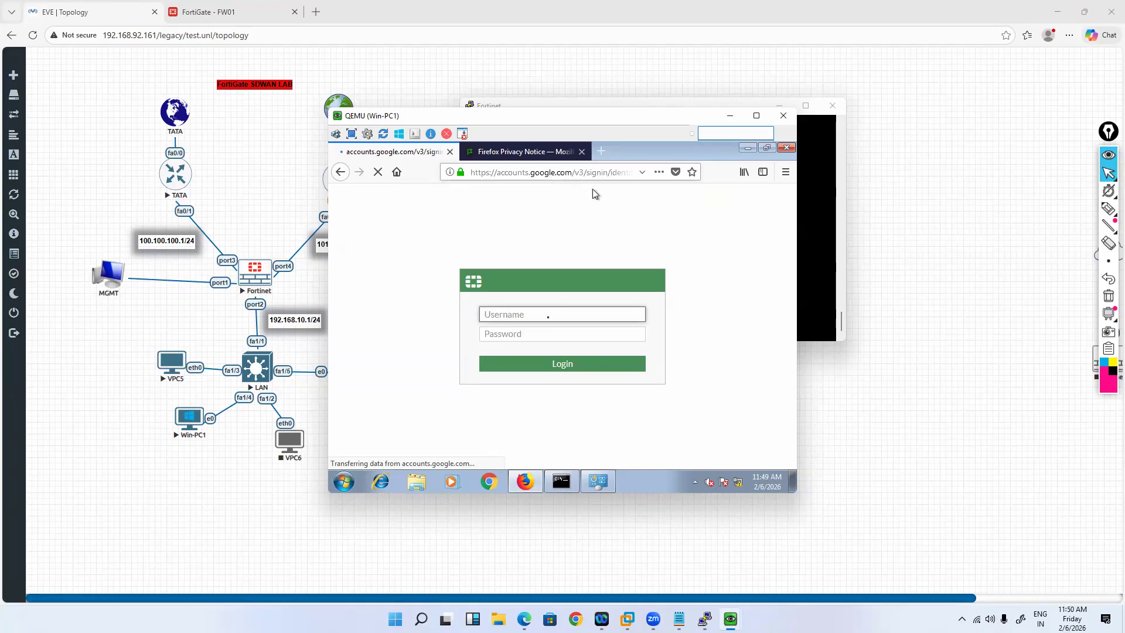
{"action": "left_click", "coordinate": [561, 481]}
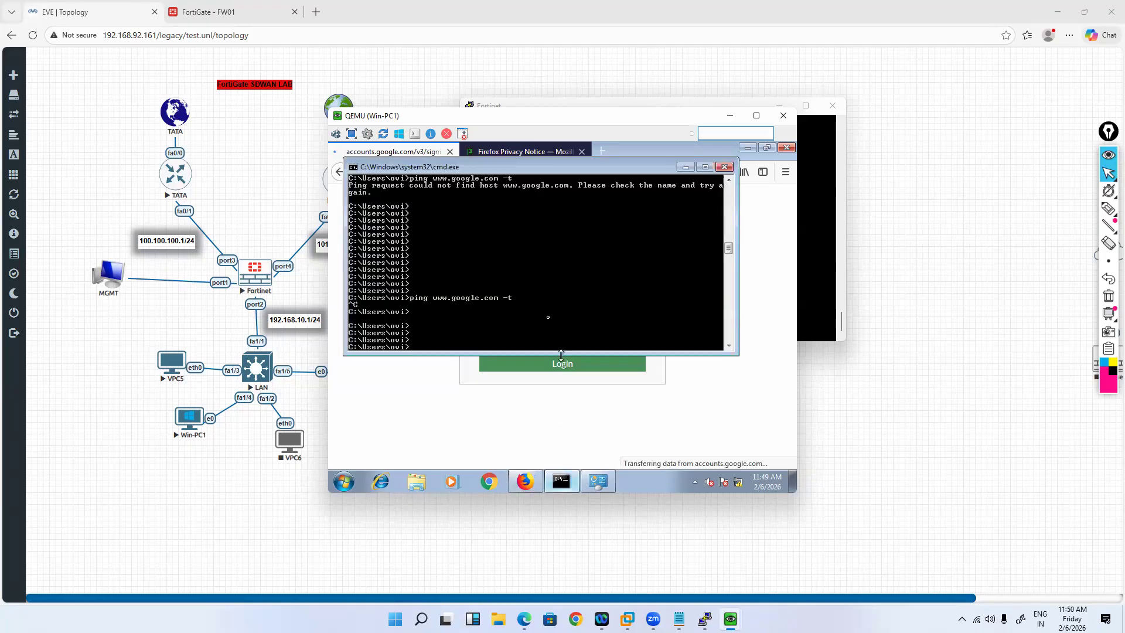
{"action": "type", "text": "ping www"}
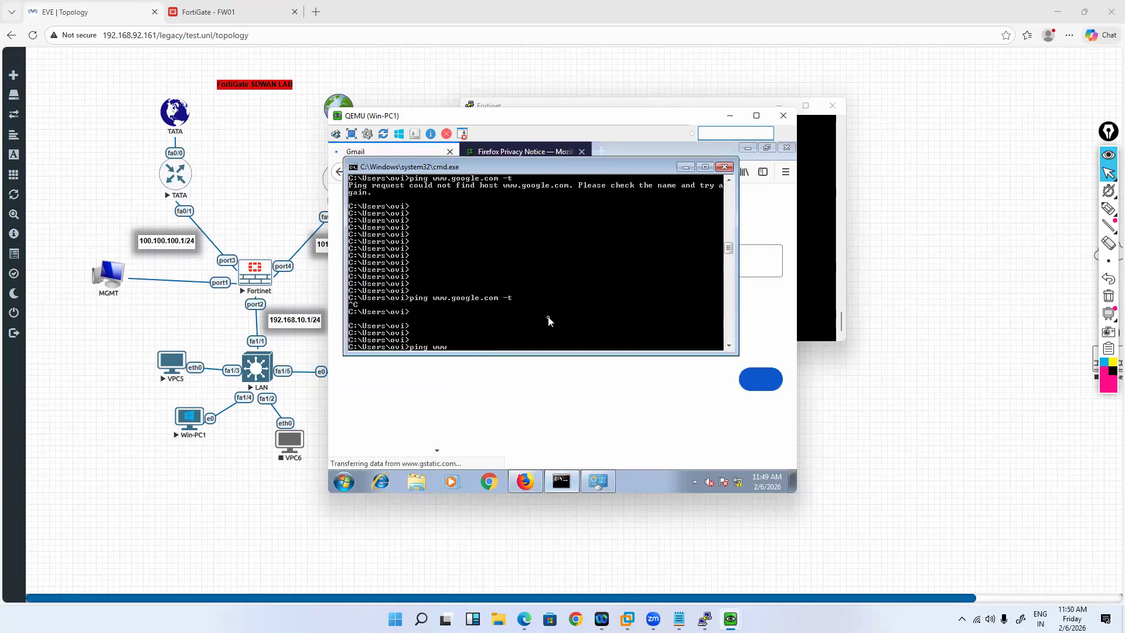
{"action": "type", "text": ".google.on"}
{"action": "key", "text": "Return"}
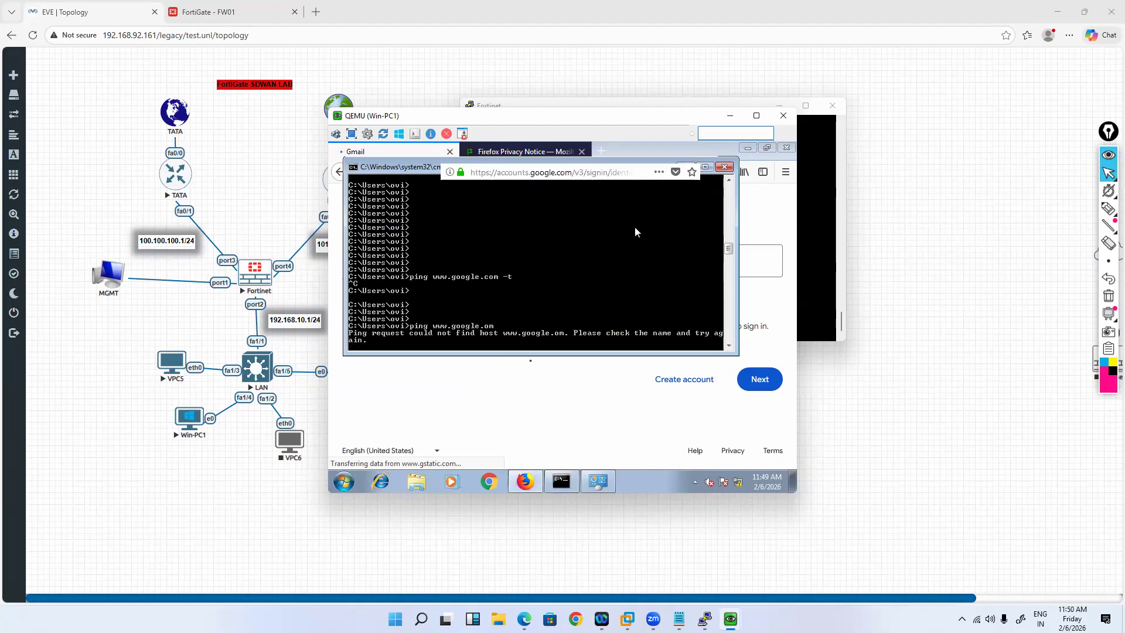
{"action": "left_click", "coordinate": [562, 482]}
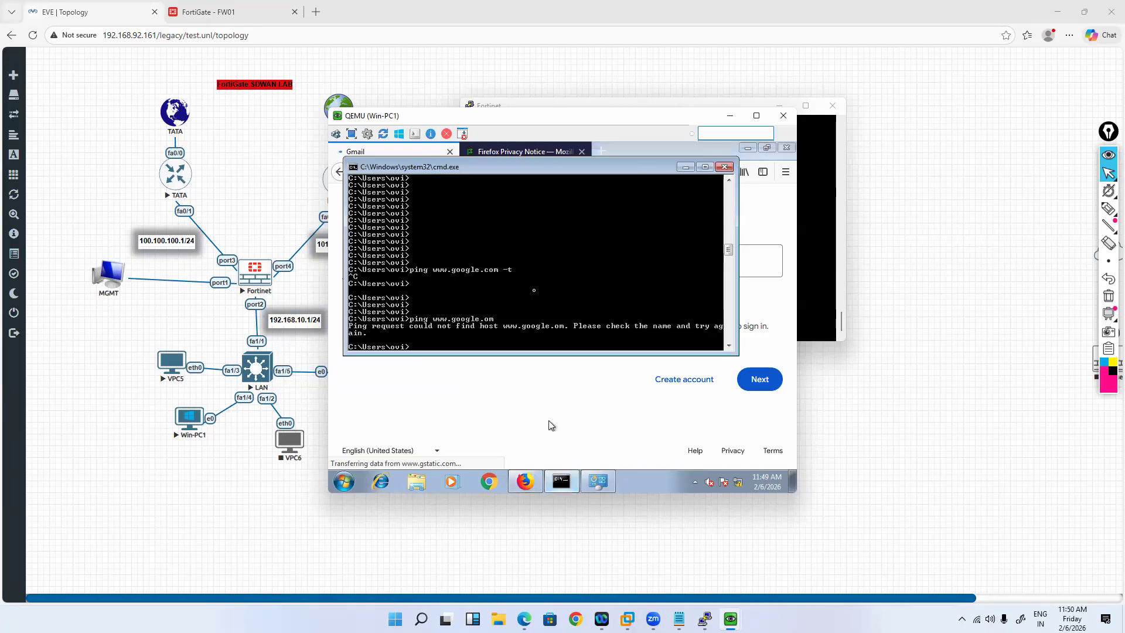
{"action": "type", "text": "ping www.google.com"}
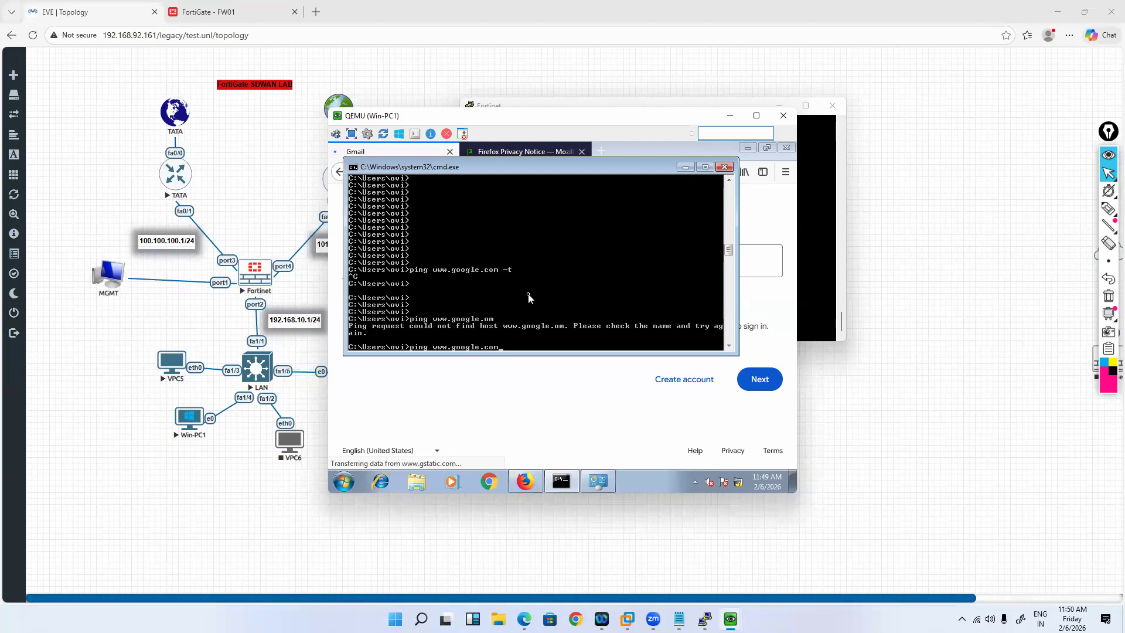
{"action": "key", "text": "Return"}
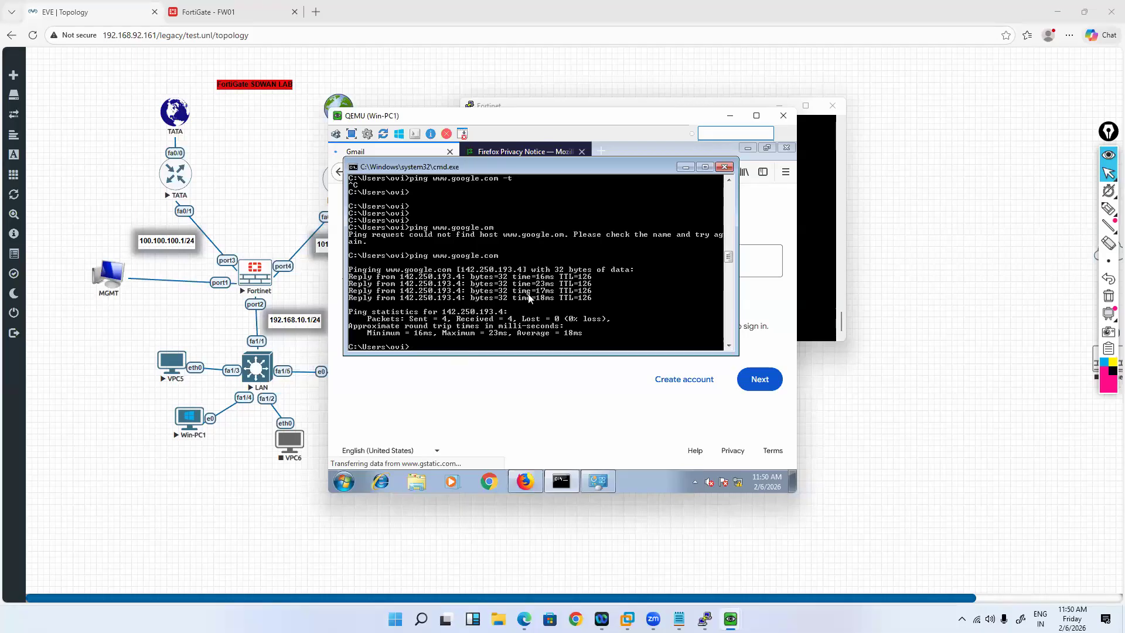
{"action": "key", "text": "Return"}
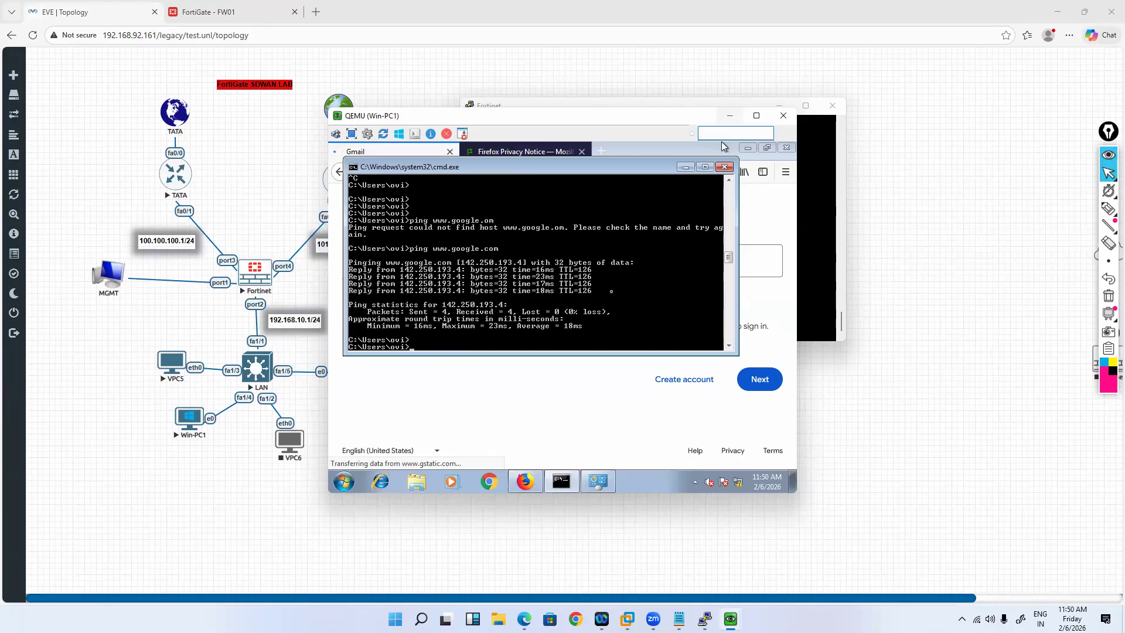
{"action": "left_click", "coordinate": [730, 116]}
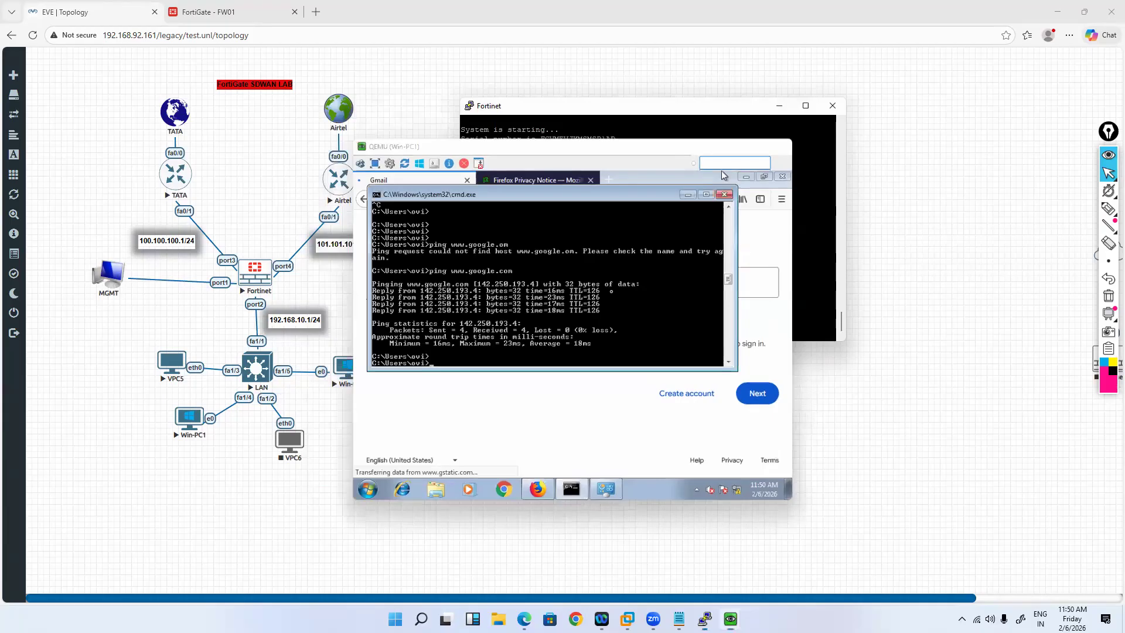
Step: Run tracert -d google.com from Win-PC1 and stop it once the hops appear
{"action": "type", "text": "tracert -d go"}
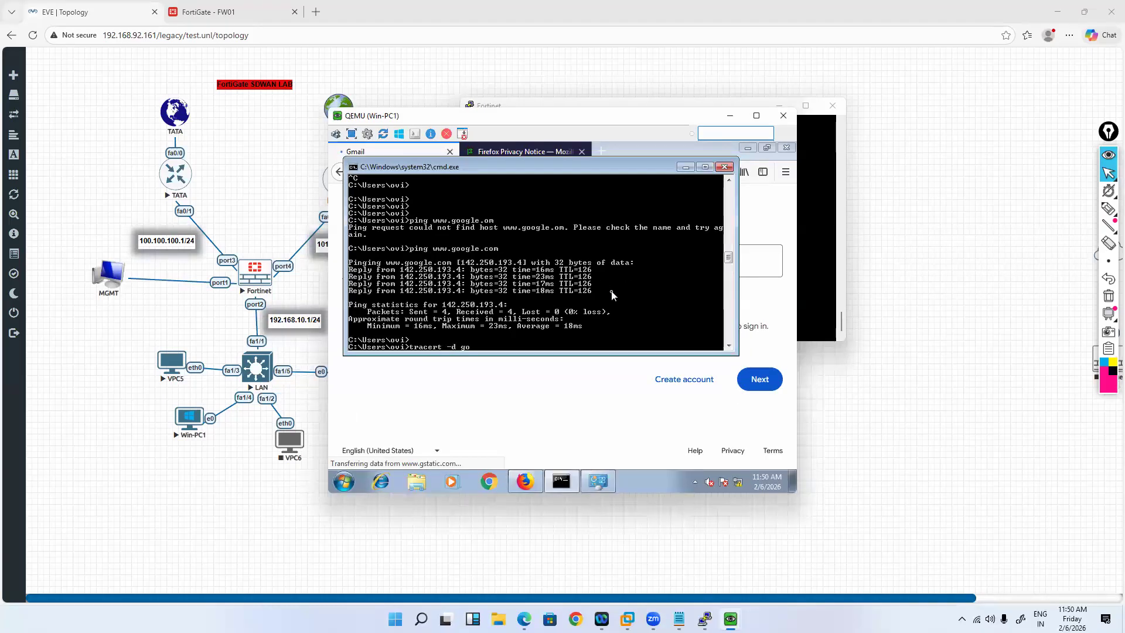
{"action": "type", "text": "ogle.com"}
{"action": "key", "text": "Return"}
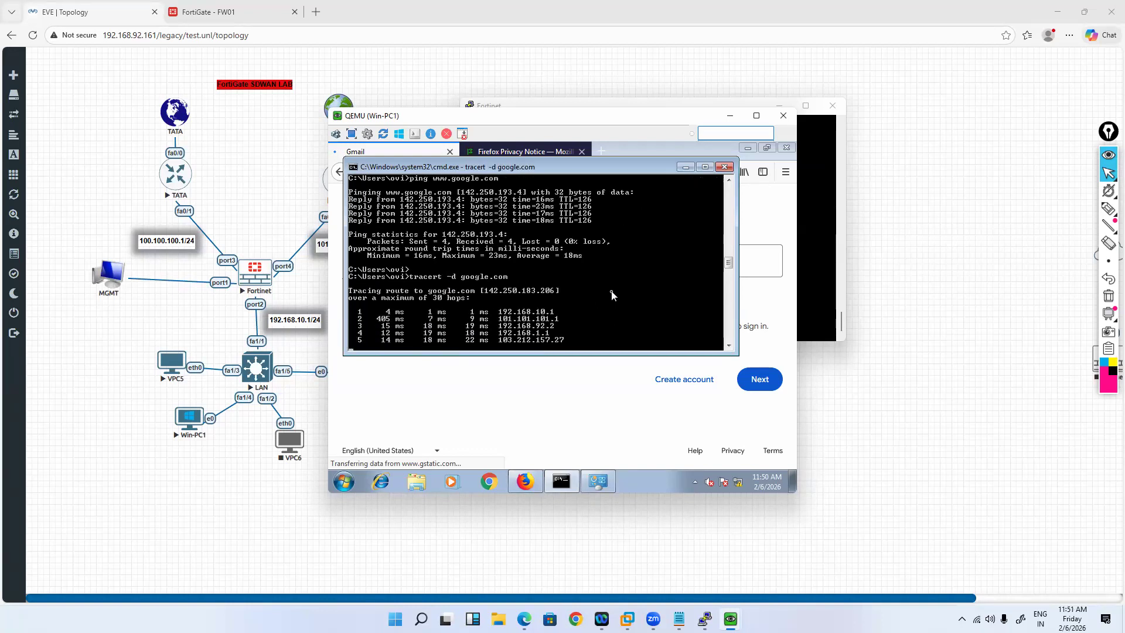
{"action": "key", "text": "ctrl+c"}
{"action": "key", "text": "Up"}
{"action": "key", "text": "BackSpace"}
{"action": "key", "text": "BackSpace"}
{"action": "key", "text": "BackSpace"}
{"action": "key", "text": "BackSpace"}
{"action": "key", "text": "BackSpace"}
{"action": "key", "text": "BackSpace"}
{"action": "key", "text": "BackSpace"}
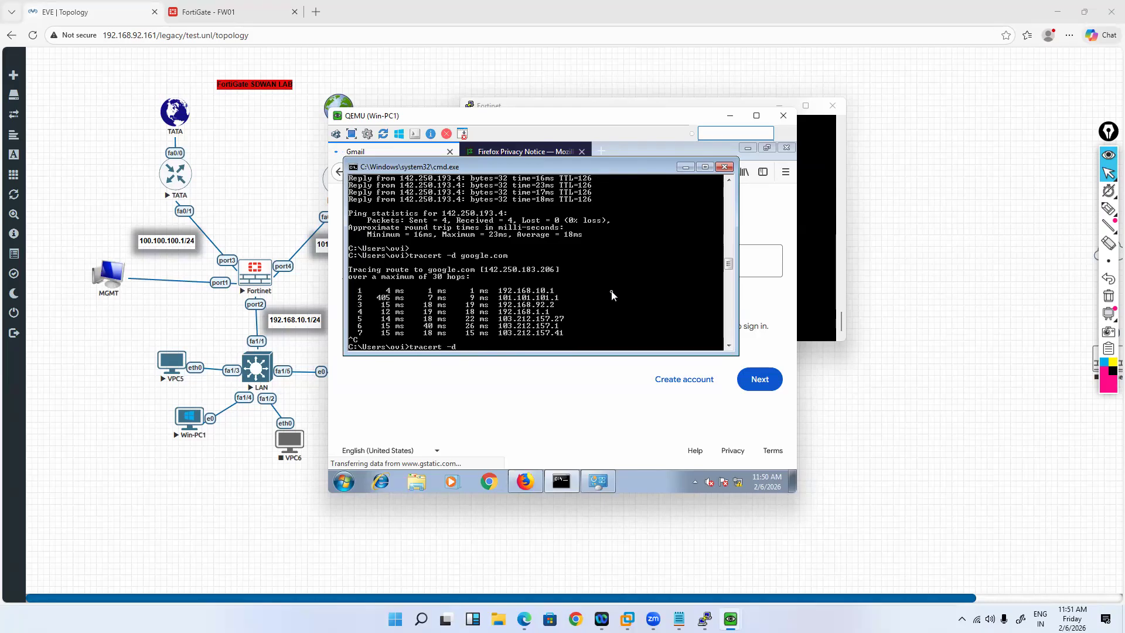
{"action": "type", "text": "yaho"}
{"action": "key", "text": "BackSpace"}
{"action": "type", "text": ".com"}
{"action": "key", "text": "Return"}
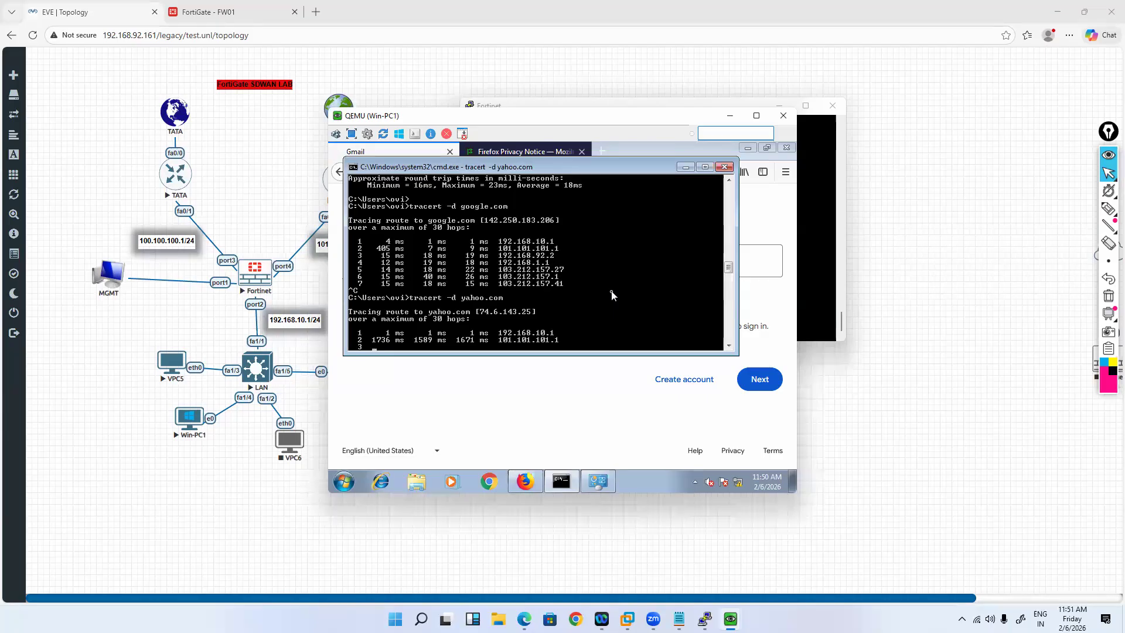
{"action": "key", "text": "ctrl+c"}
{"action": "type", "text": "ping www.google.com -"}
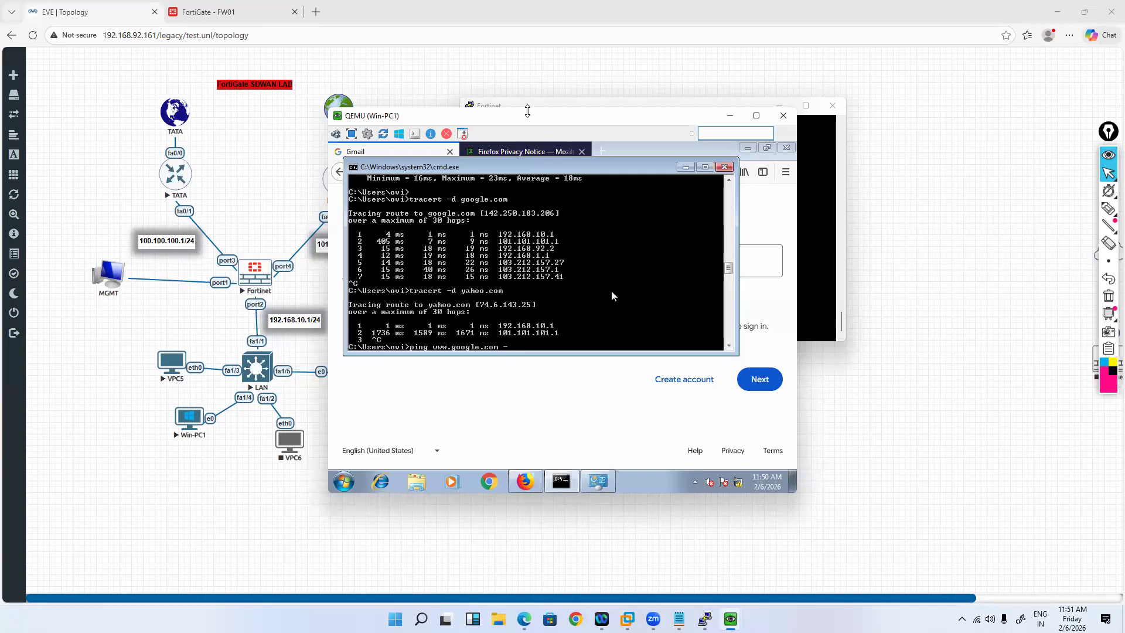
{"action": "type", "text": "t"}
{"action": "key", "text": "Return"}
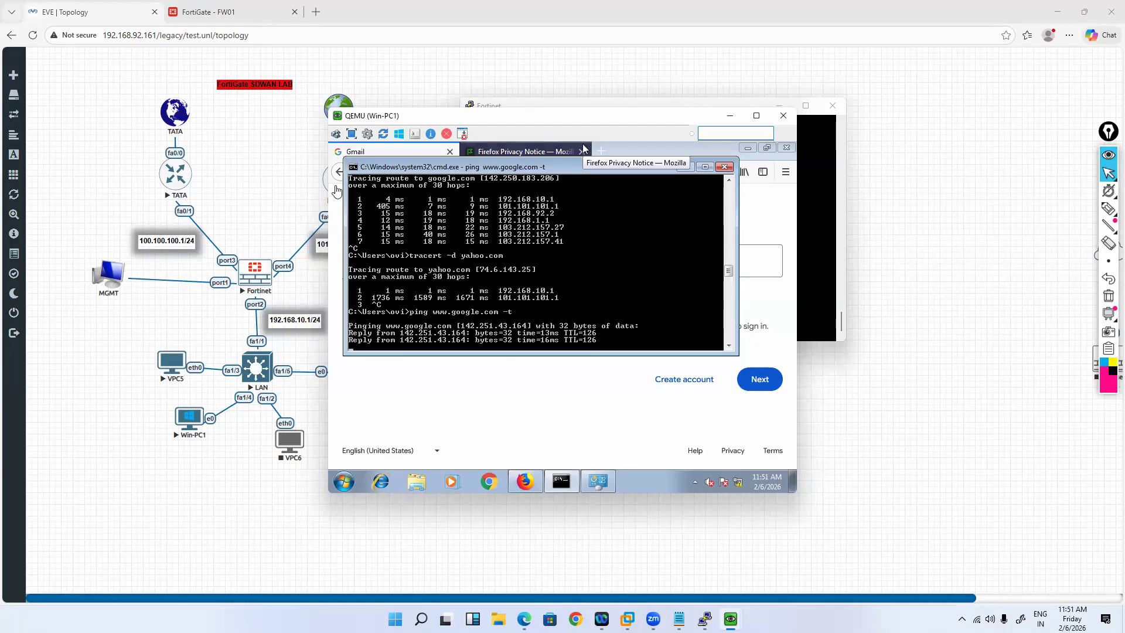
Step: Move the Win-PC1 console aside to view the lab topology, then bring the console back
{"action": "left_click_drag", "start_coordinate": [583, 116], "coordinate": [737, 87]}
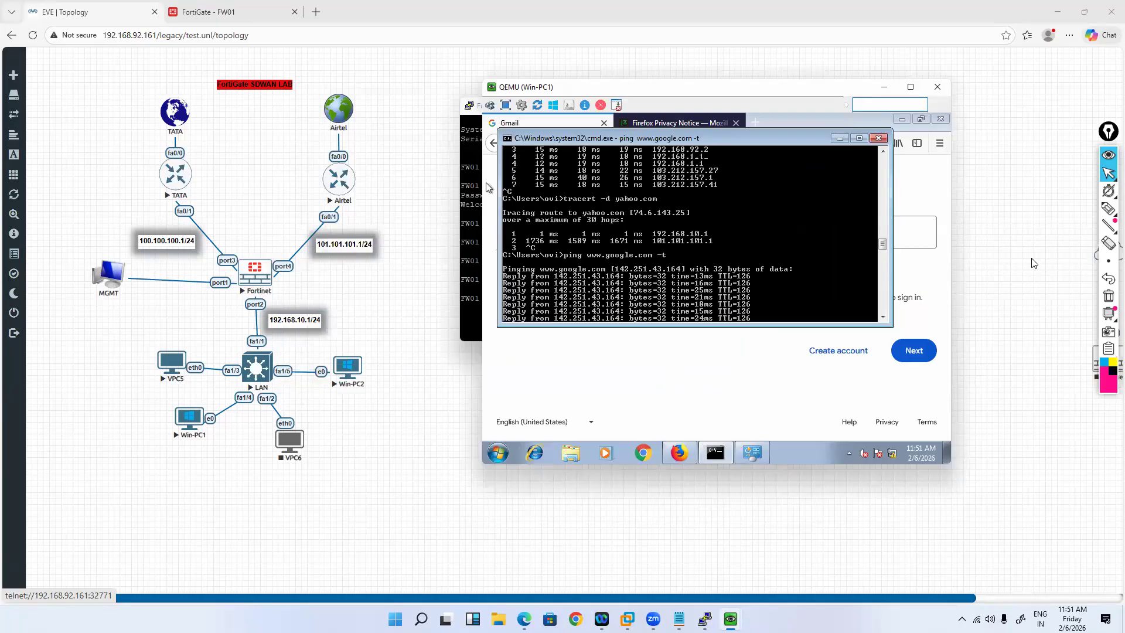
{"action": "left_click", "coordinate": [550, 13]}
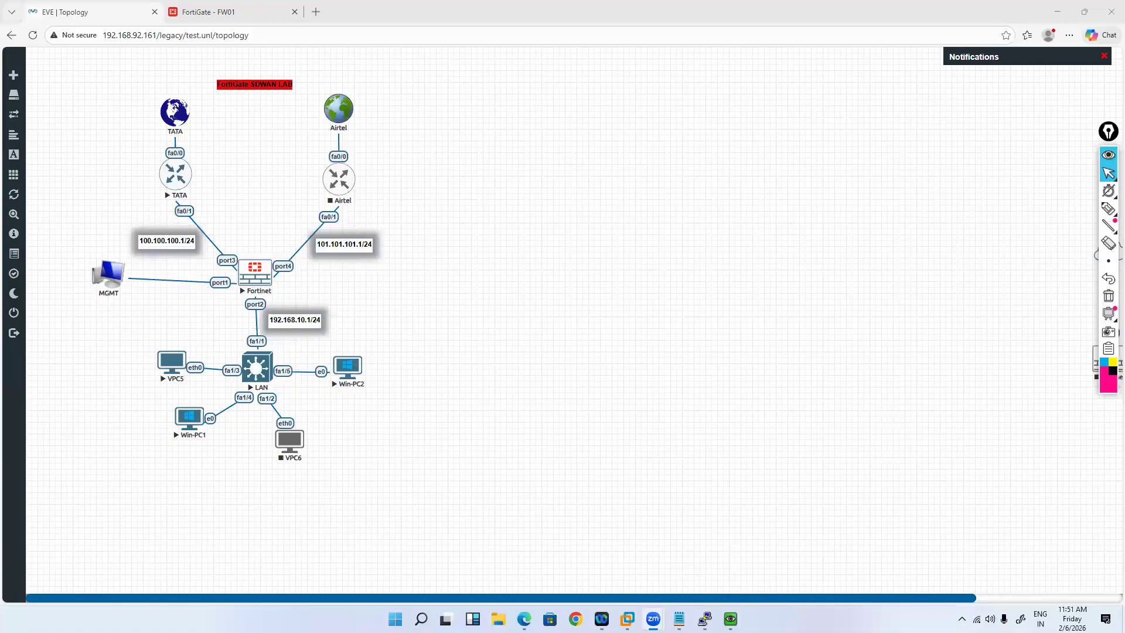
{"action": "mouse_move", "coordinate": [729, 618]}
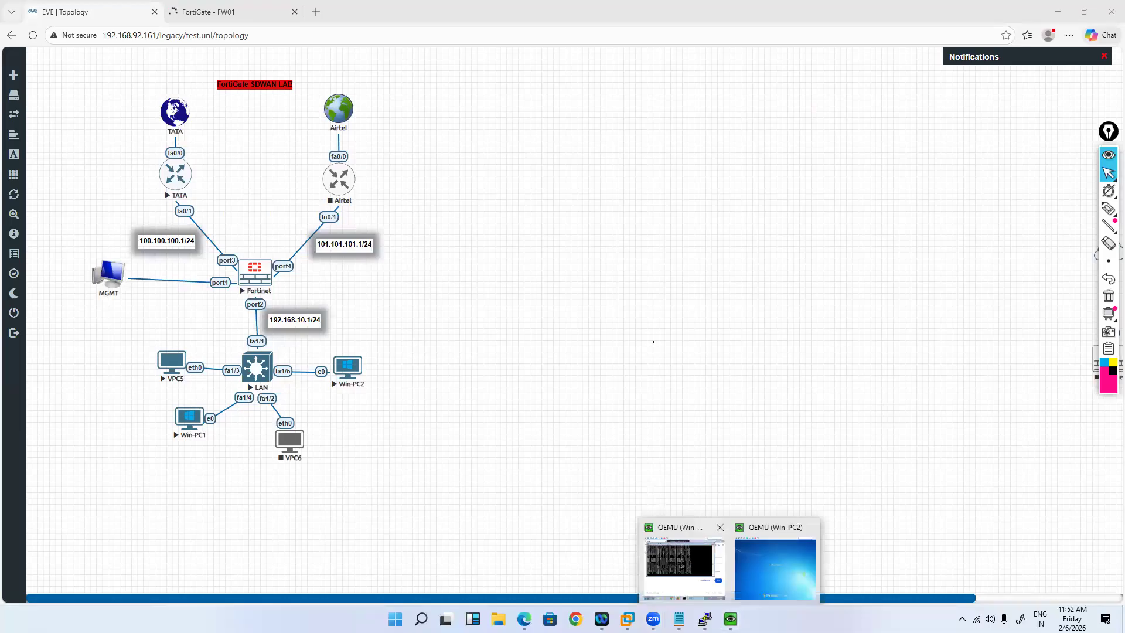
{"action": "left_click", "coordinate": [682, 566]}
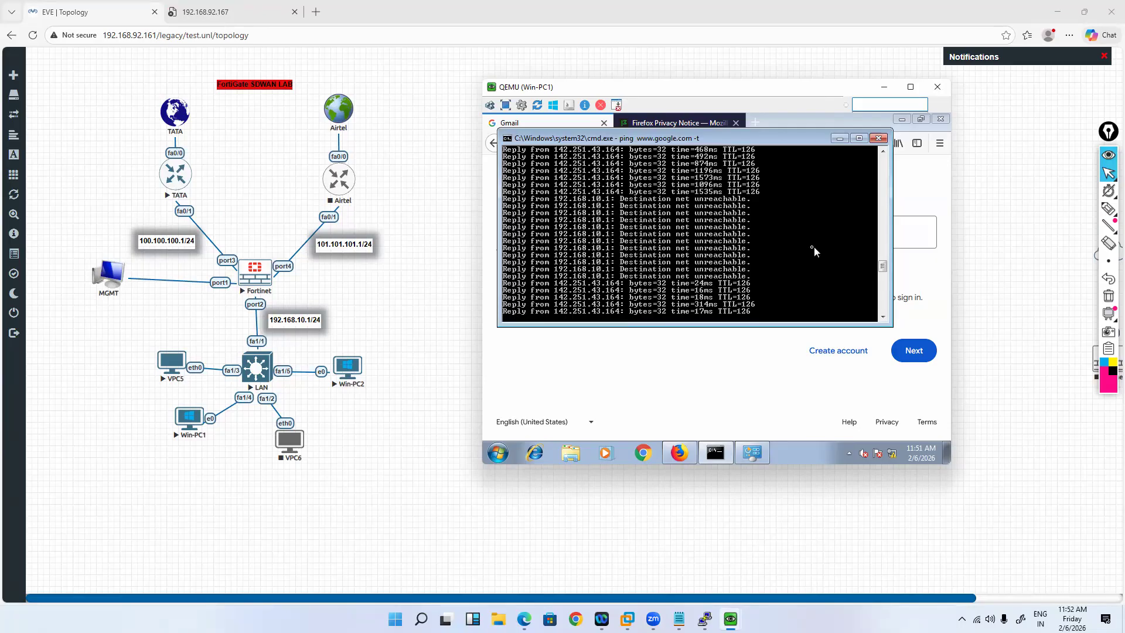
{"action": "key", "text": "ctrl+c"}
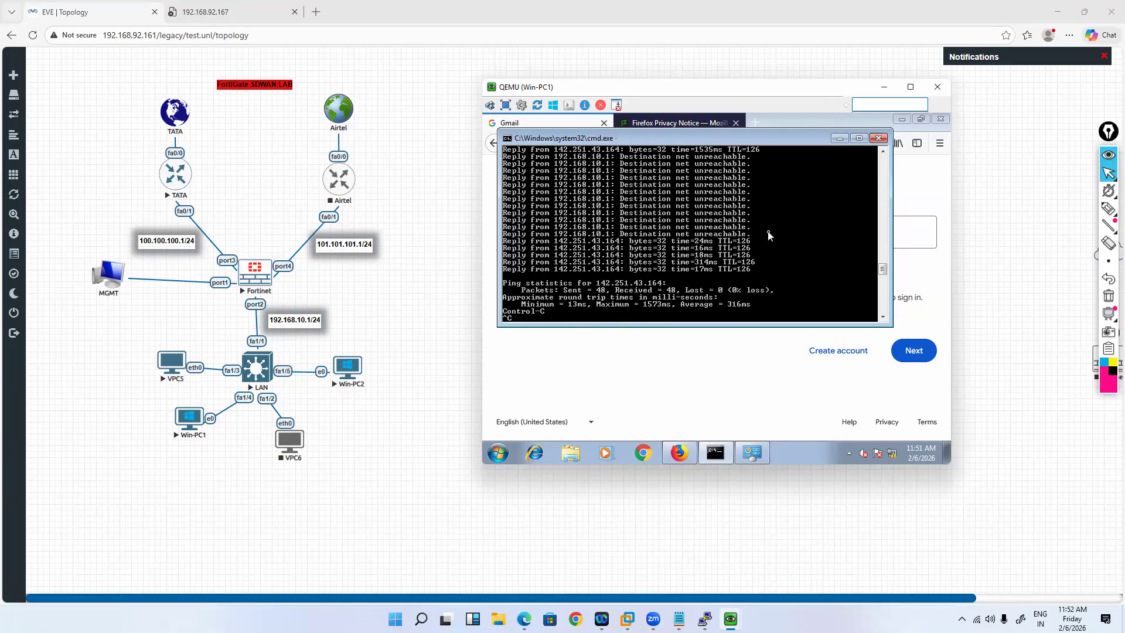
{"action": "scroll", "coordinate": [770, 235], "scroll_direction": "up", "scroll_amount": 1}
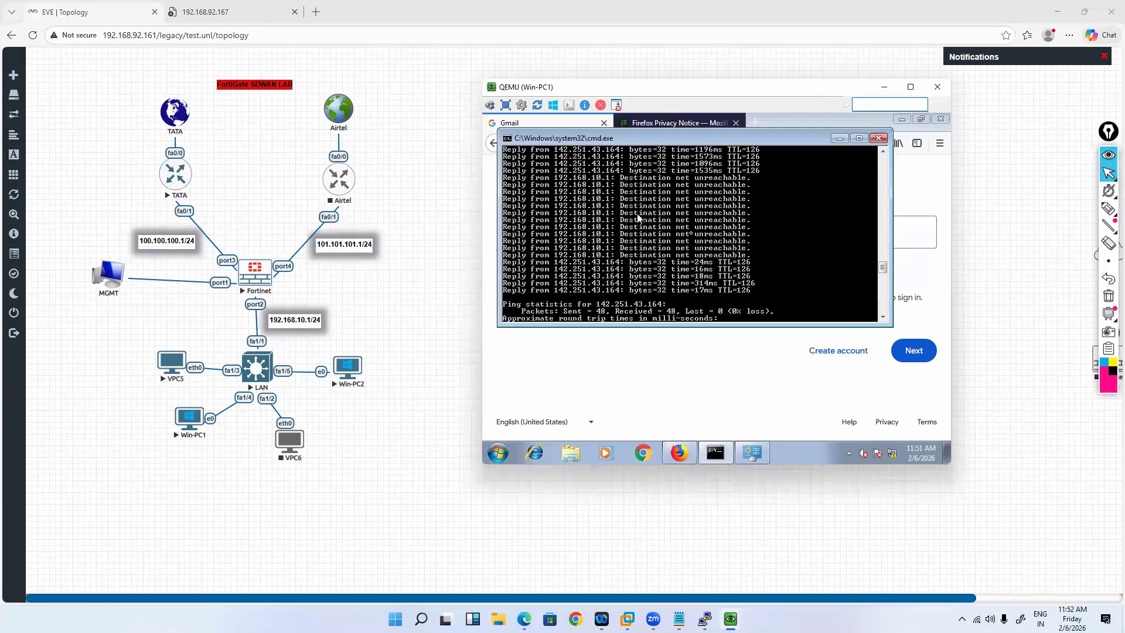
{"action": "key", "text": "Up"}
{"action": "key", "text": "Return"}
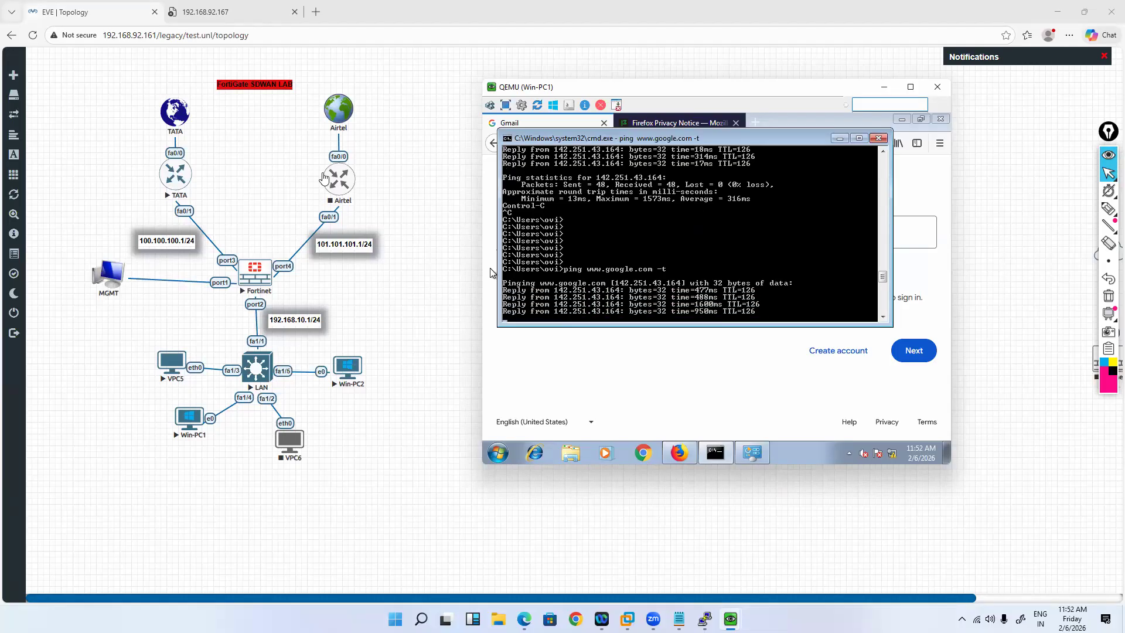
{"action": "right_click", "coordinate": [338, 182]}
Step: Stop the Airtel router node, then start it again
{"action": "left_click", "coordinate": [359, 223]}
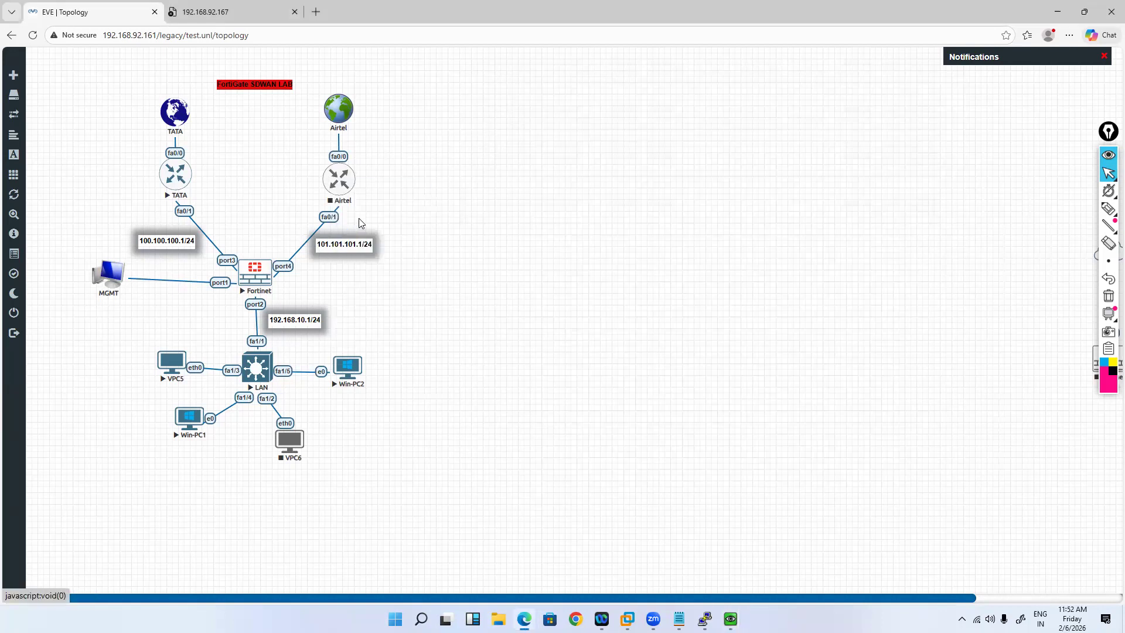
{"action": "right_click", "coordinate": [352, 181]}
{"action": "left_click", "coordinate": [359, 203]}
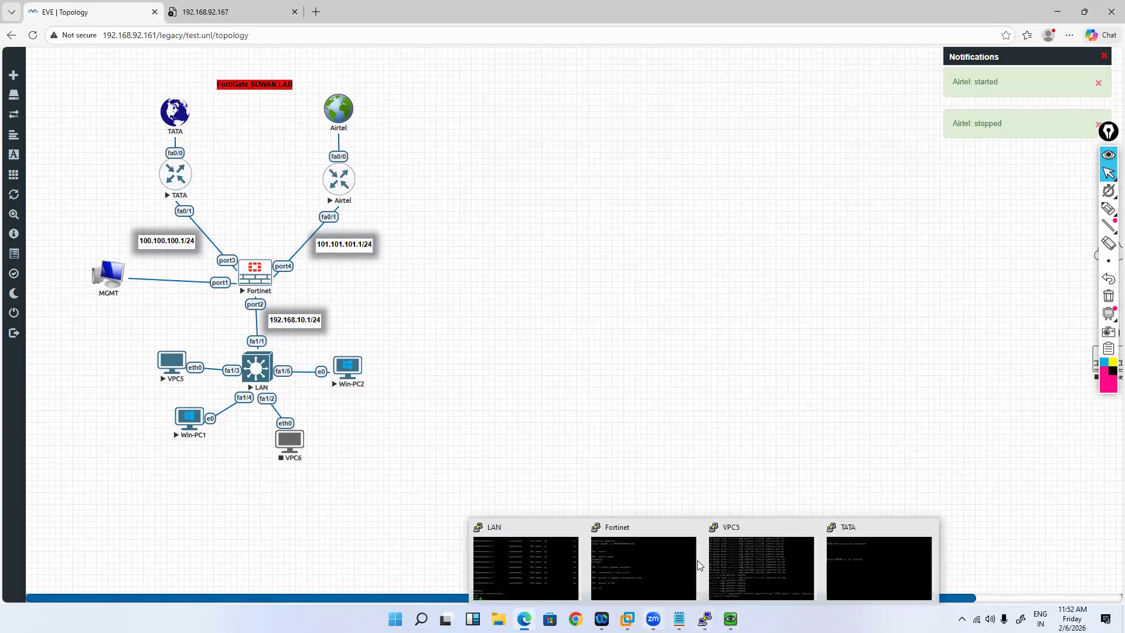
Step: Bring the QEMU Win-PC1 console with its running ping back to the front
{"action": "mouse_move", "coordinate": [654, 619]}
{"action": "mouse_move", "coordinate": [730, 618]}
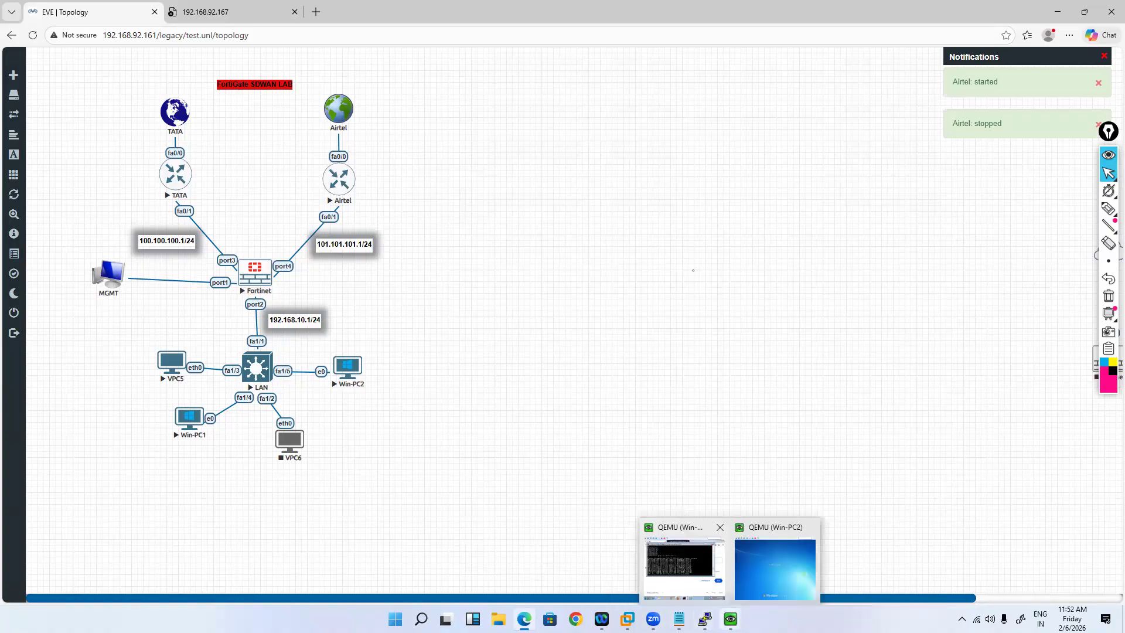
{"action": "left_click", "coordinate": [684, 567]}
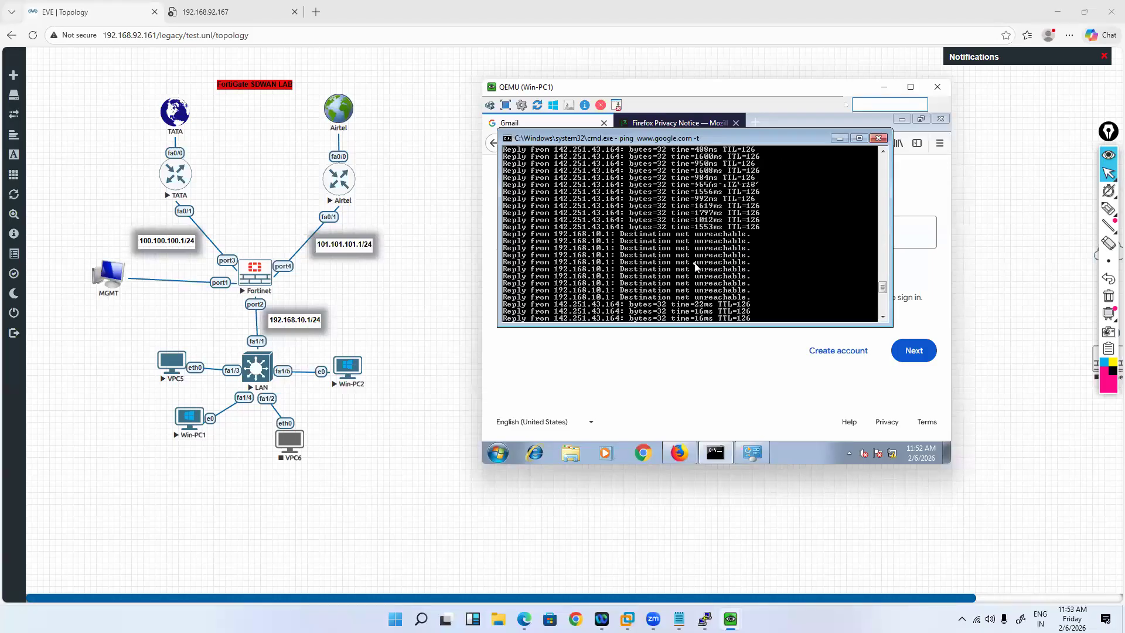
Step: Stop the ping and rerun tracert -d yahoo.com, then tracert -d google.com
{"action": "key", "text": "ctrl+c"}
{"action": "key", "text": "Up"}
{"action": "key", "text": "Up"}
{"action": "key", "text": "Return"}
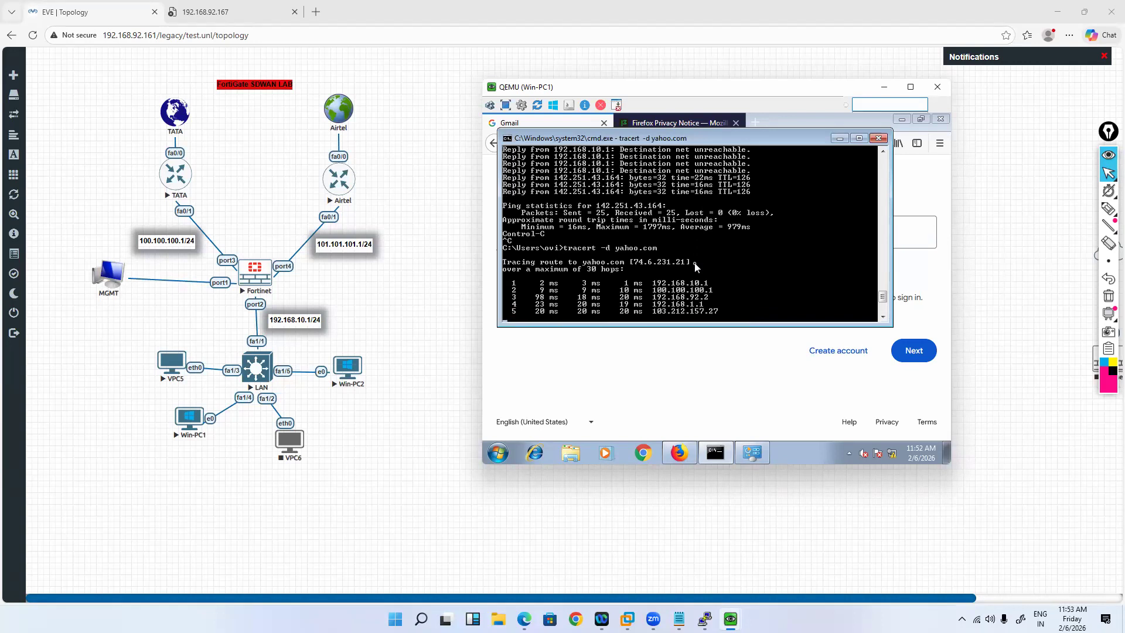
{"action": "key", "text": "ctrl+c"}
{"action": "key", "text": "Up"}
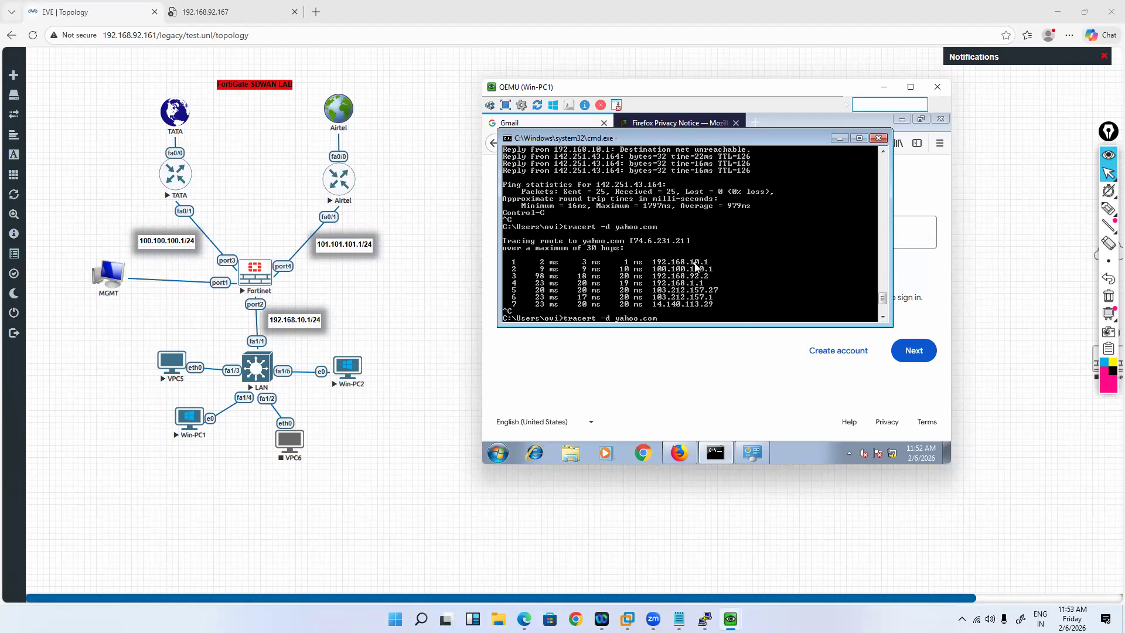
{"action": "key", "text": "Up"}
{"action": "key", "text": "Return"}
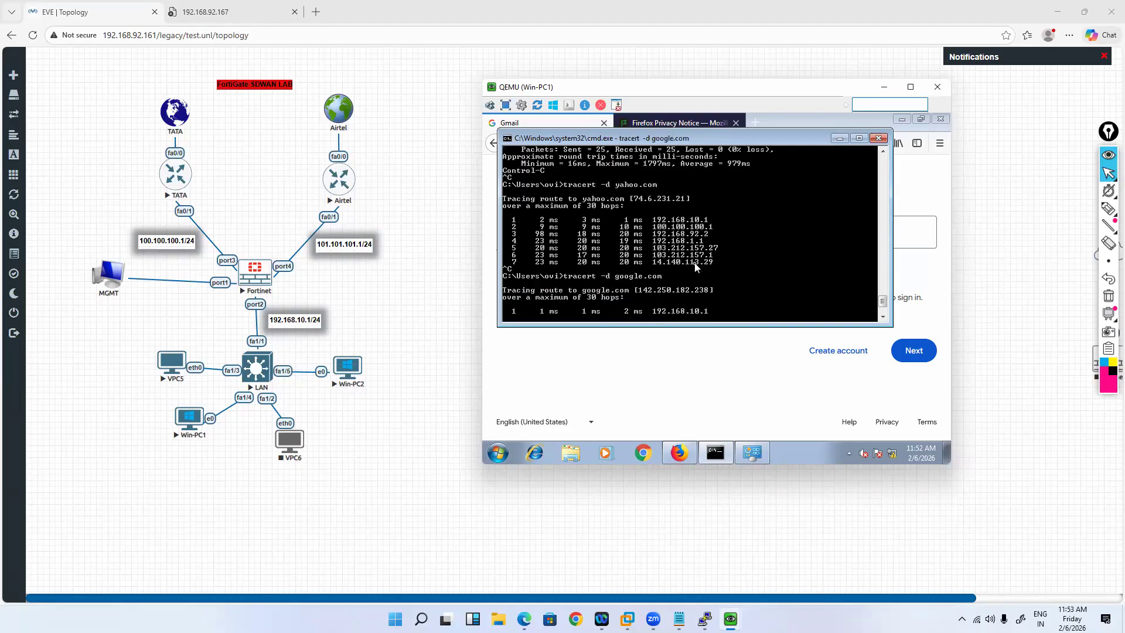
{"action": "key", "text": "ctrl+c"}
{"action": "key", "text": "Up"}
{"action": "key", "text": "Up"}
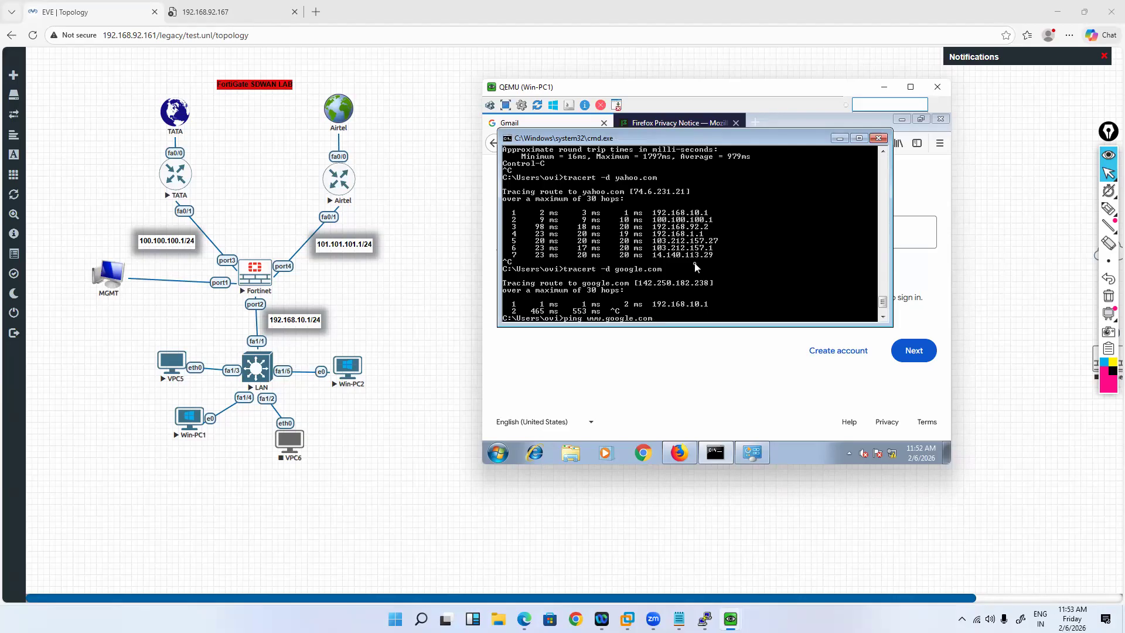
{"action": "key", "text": "Return"}
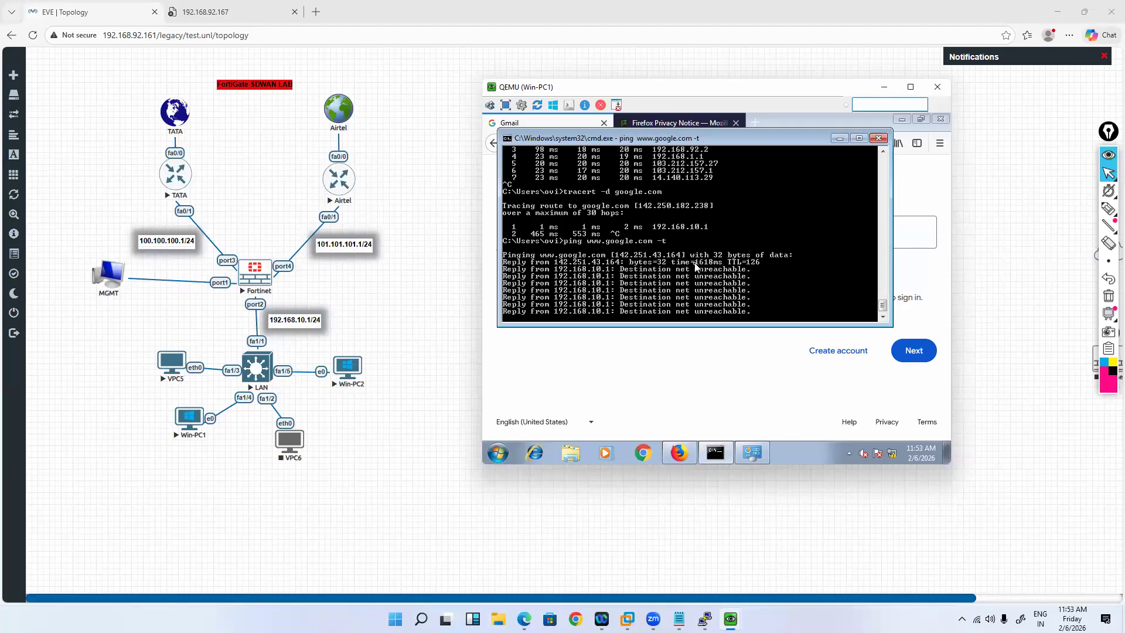
{"action": "key", "text": "ctrl+c"}
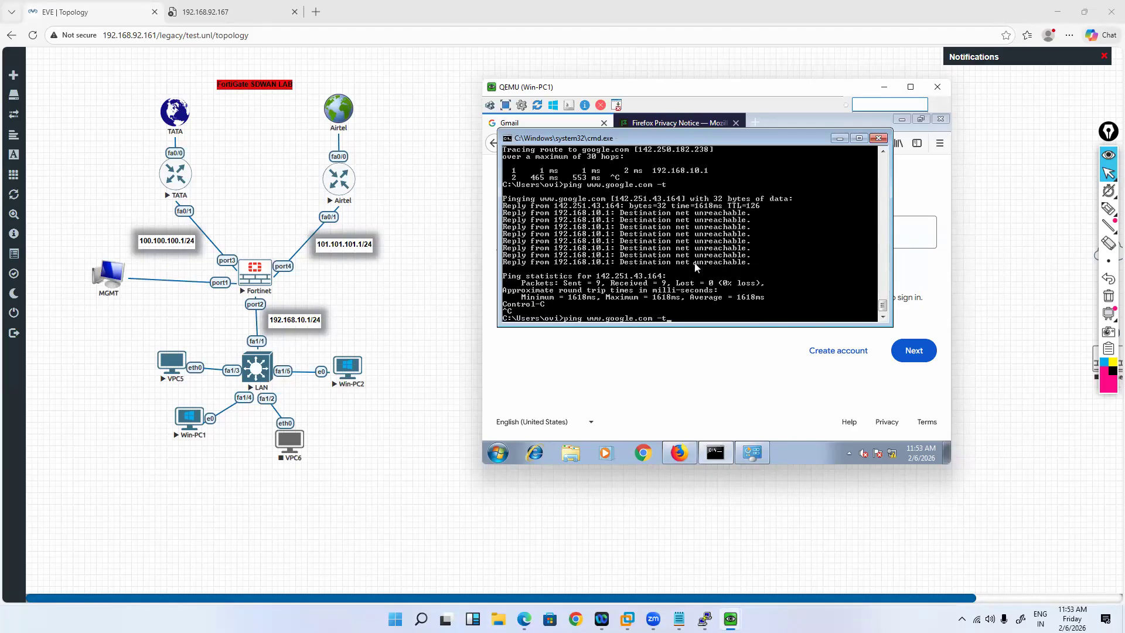
{"action": "key", "text": "Up"}
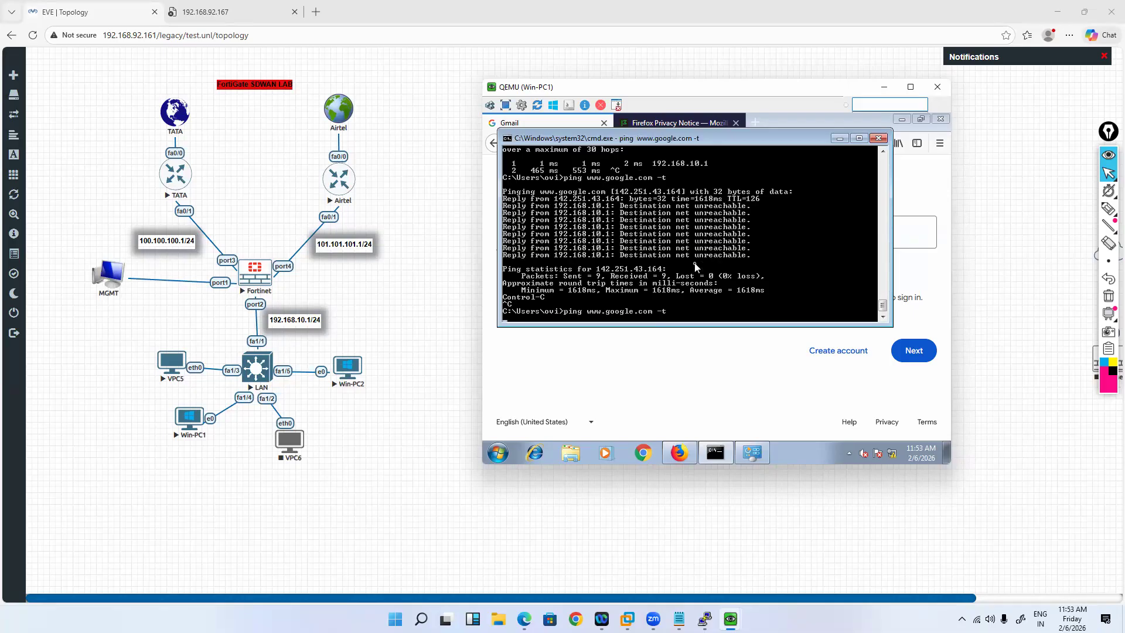
{"action": "key", "text": "Return"}
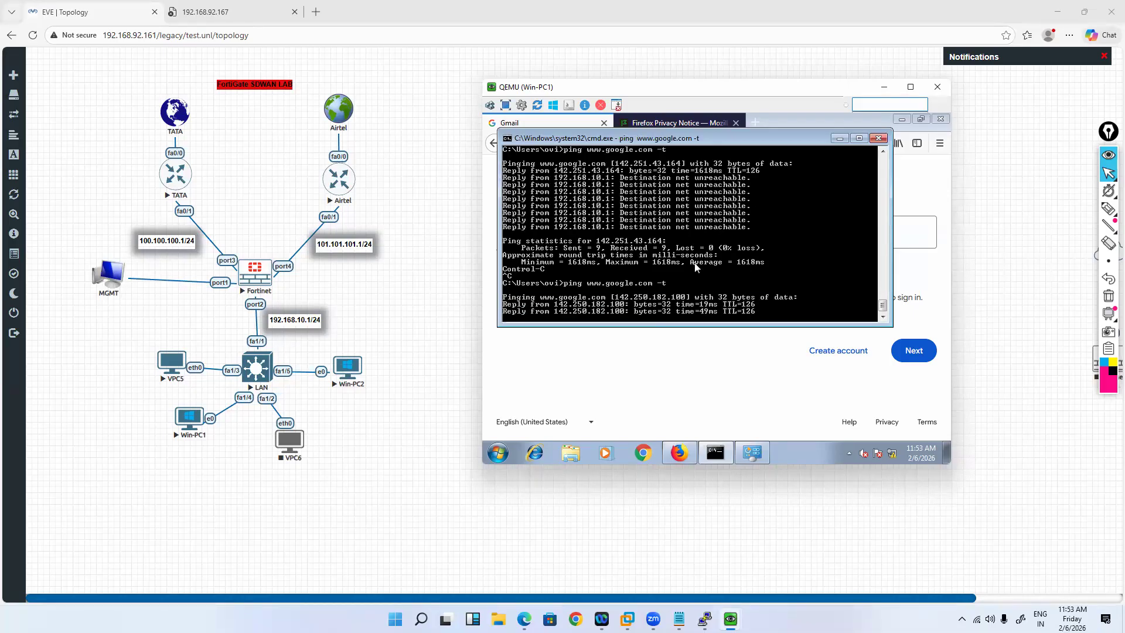
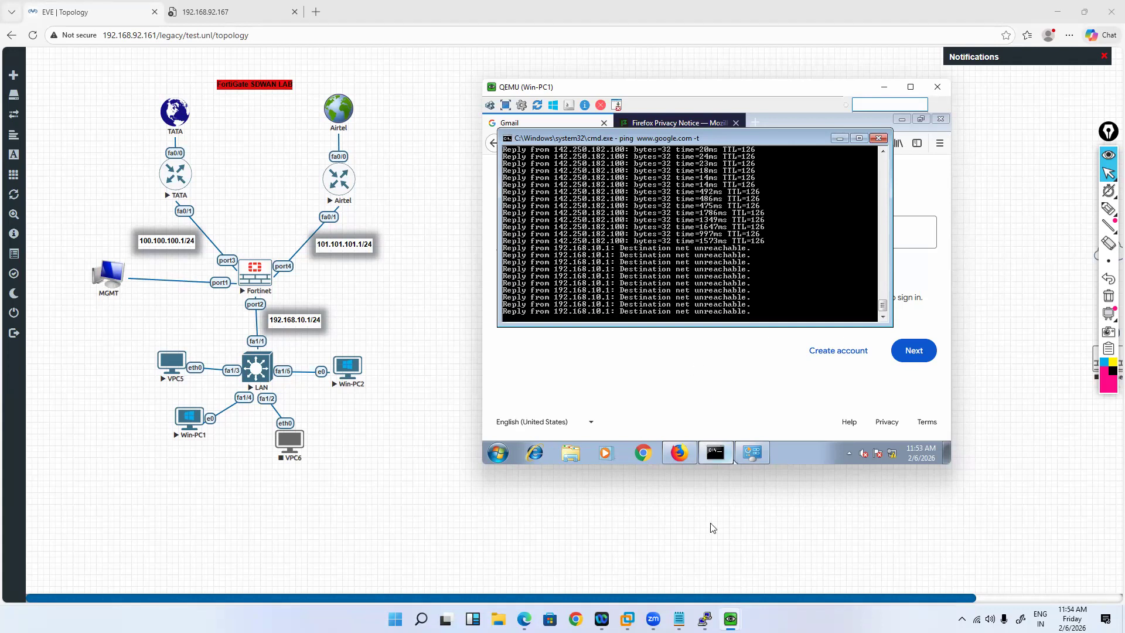
Step: Raise the Fortinet FW01 console window above the Win-PC1 window
{"action": "left_click", "coordinate": [704, 618]}
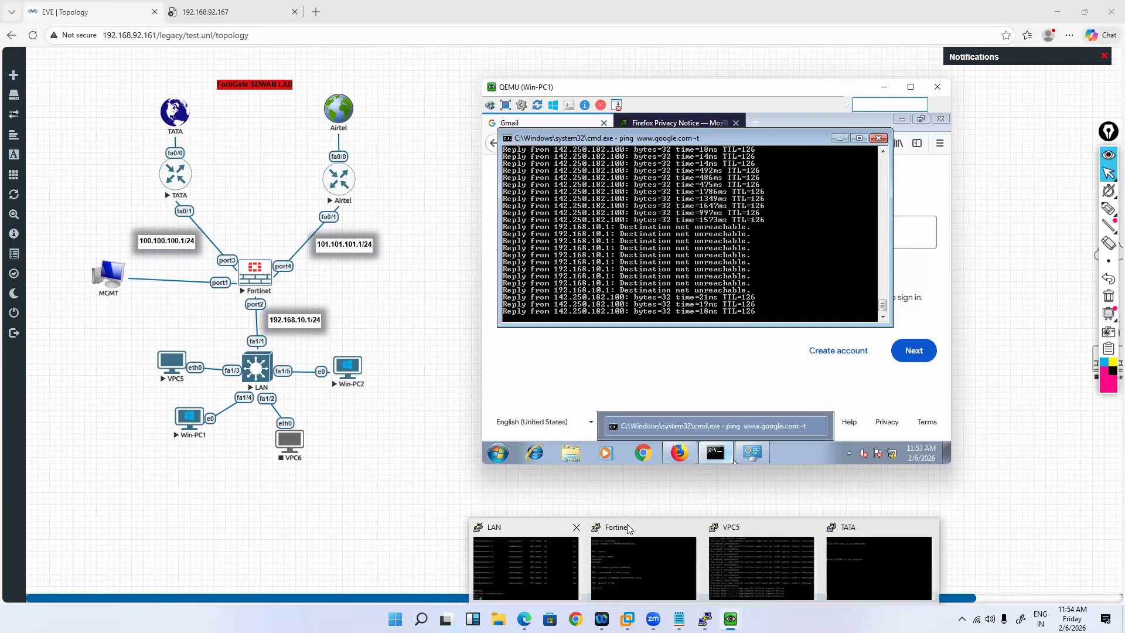
{"action": "left_click", "coordinate": [643, 566]}
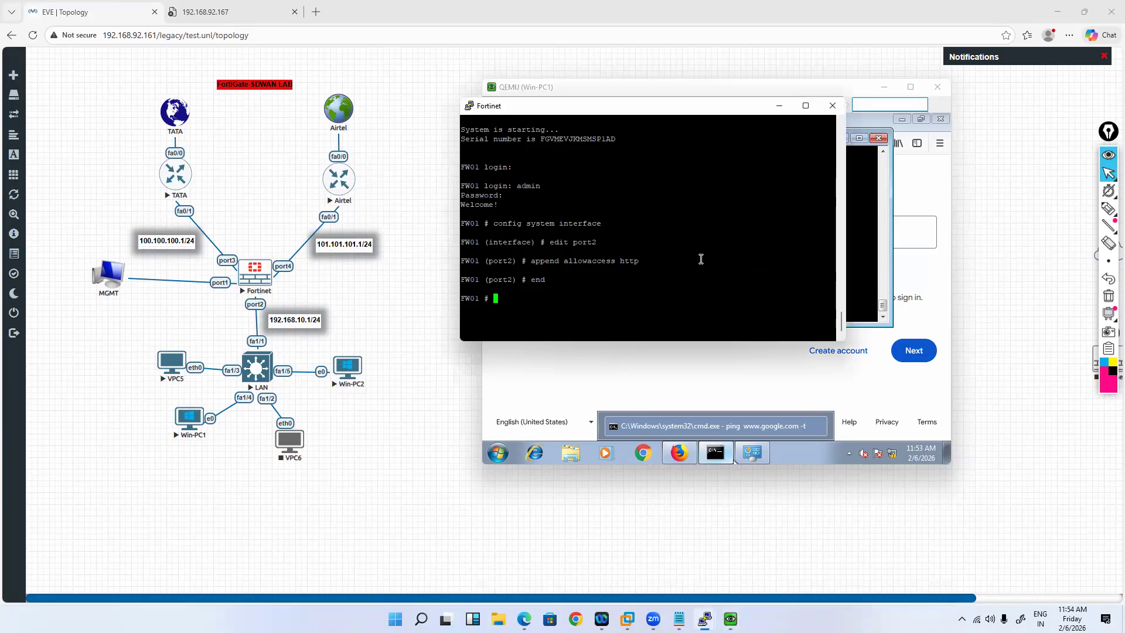
Step: Set the port1 interface status to up under config system interface and save
{"action": "type", "text": "config system interface"}
{"action": "key", "text": "Return"}
{"action": "type", "text": "edit "}
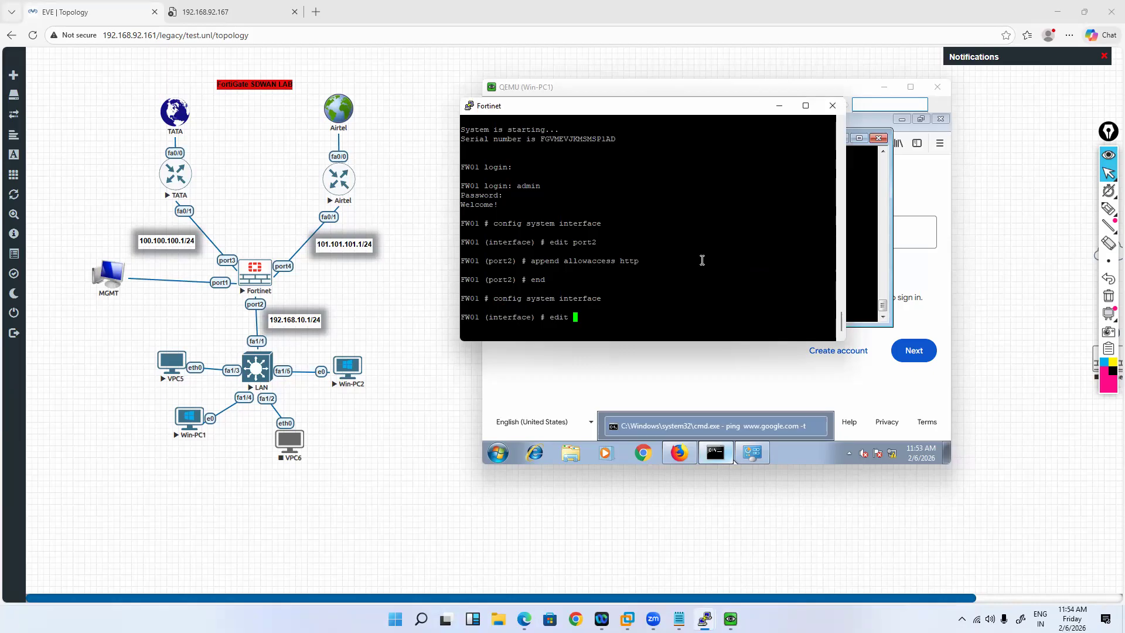
{"action": "type", "text": "port2"}
{"action": "key", "text": "Return"}
{"action": "type", "text": "set status up"}
{"action": "key", "text": "Return"}
{"action": "type", "text": "en"}
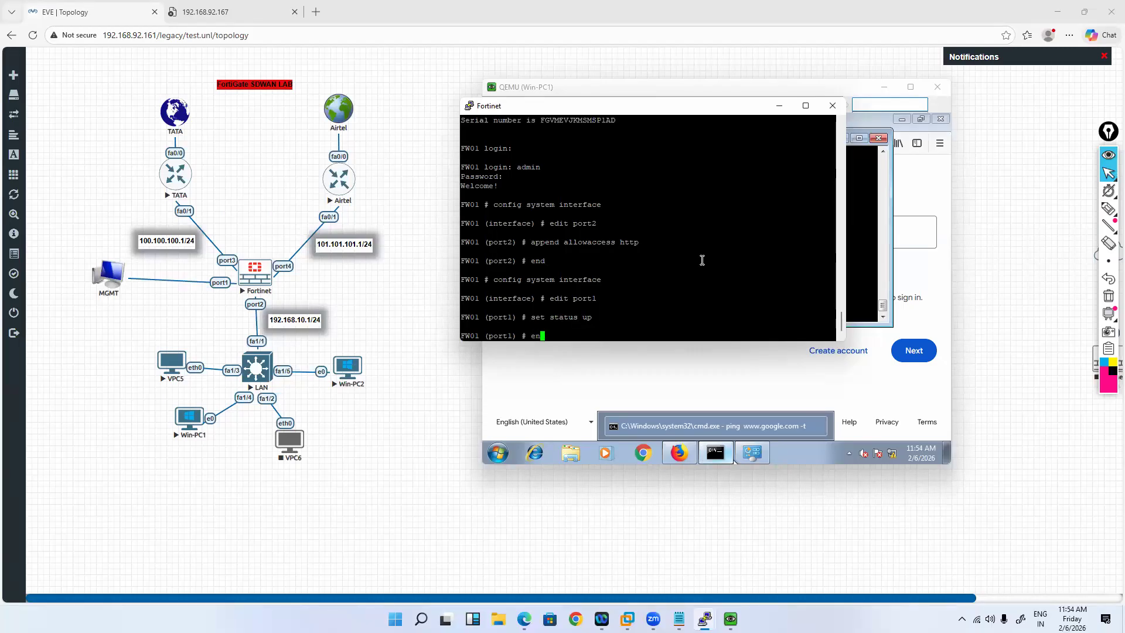
{"action": "type", "text": "d"}
{"action": "key", "text": "Return"}
Step: List the physical interfaces until port1 shows DHCP address 192.168.92.167, then return to the browser
{"action": "type", "text": "get system interface physical"}
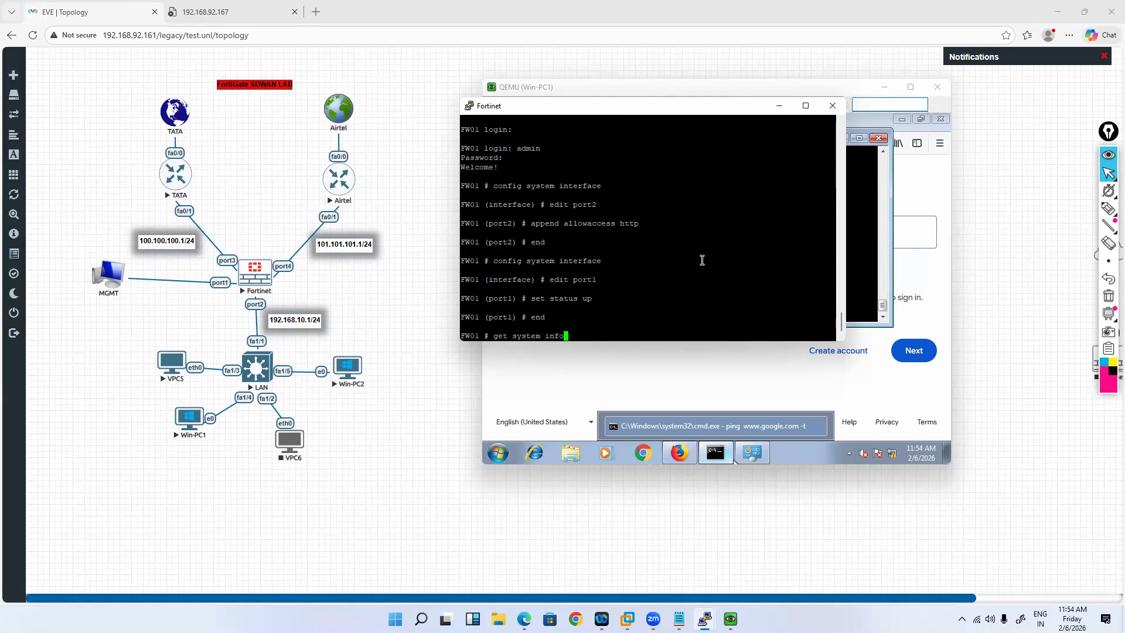
{"action": "key", "text": "Return"}
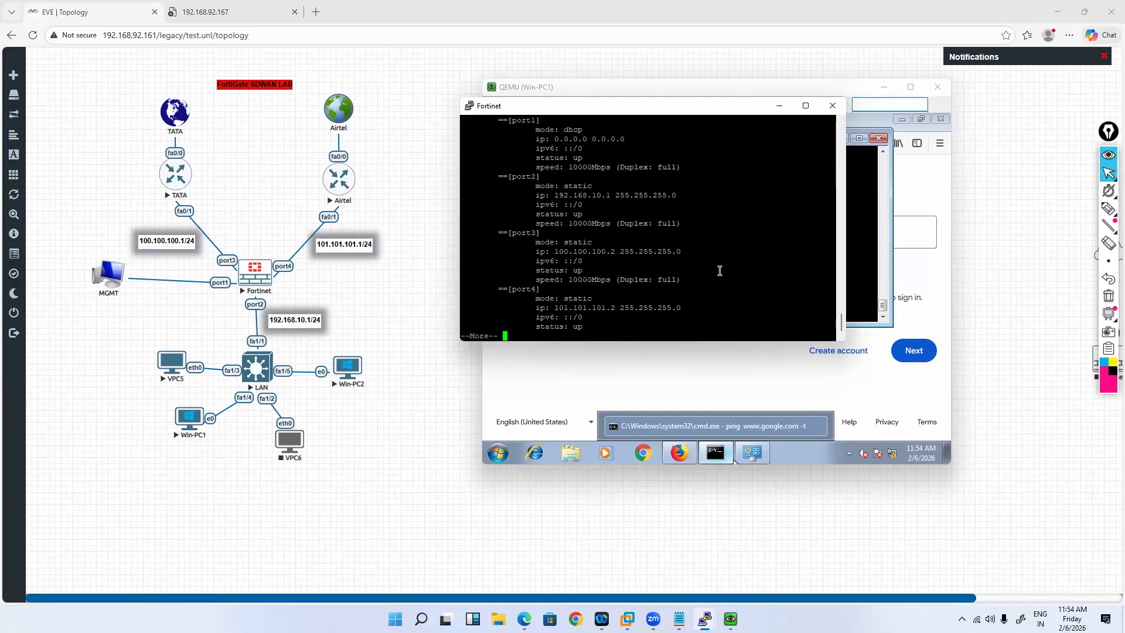
{"action": "key", "text": "space"}
{"action": "key", "text": "Up"}
{"action": "key", "text": "Return"}
{"action": "key", "text": "space"}
{"action": "key", "text": "Up"}
{"action": "key", "text": "Return"}
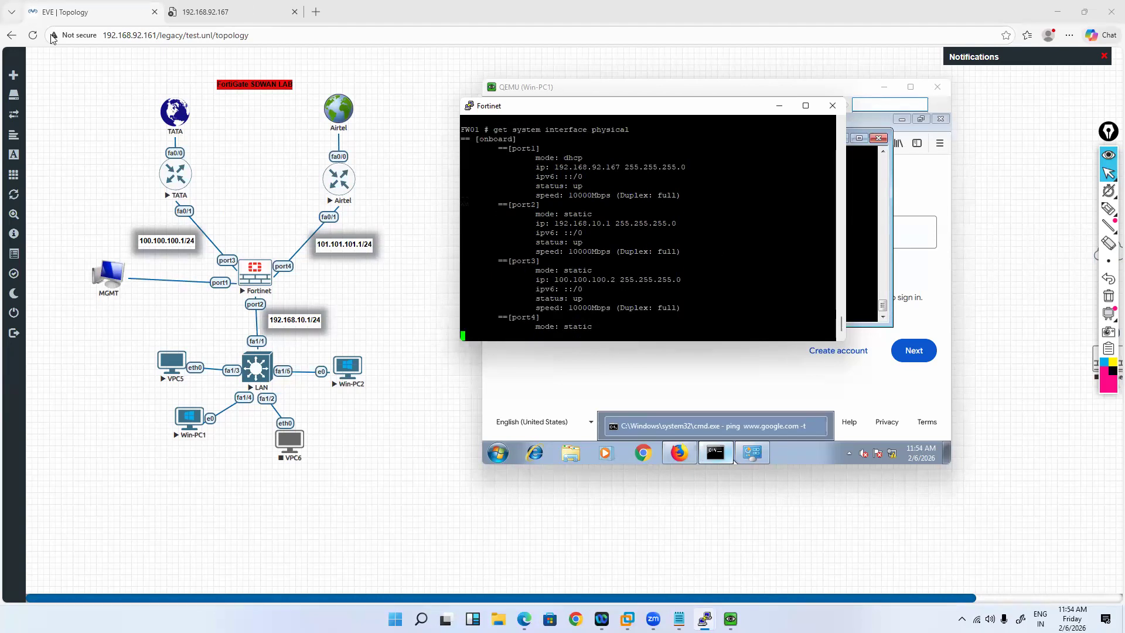
{"action": "left_click", "coordinate": [33, 36]}
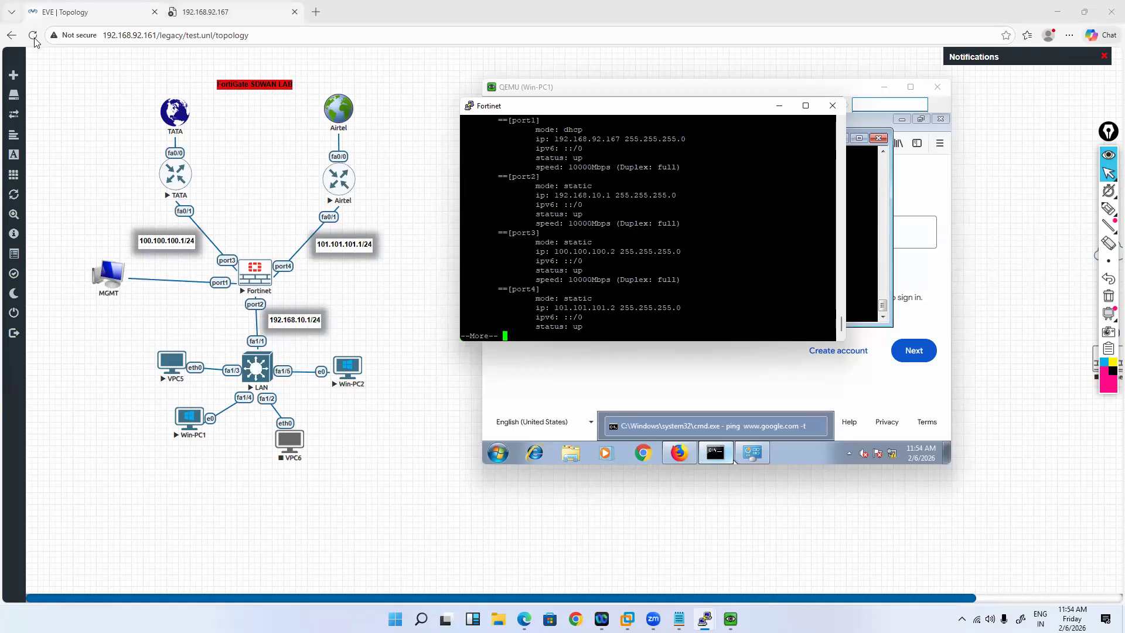
{"action": "left_click", "coordinate": [205, 11]}
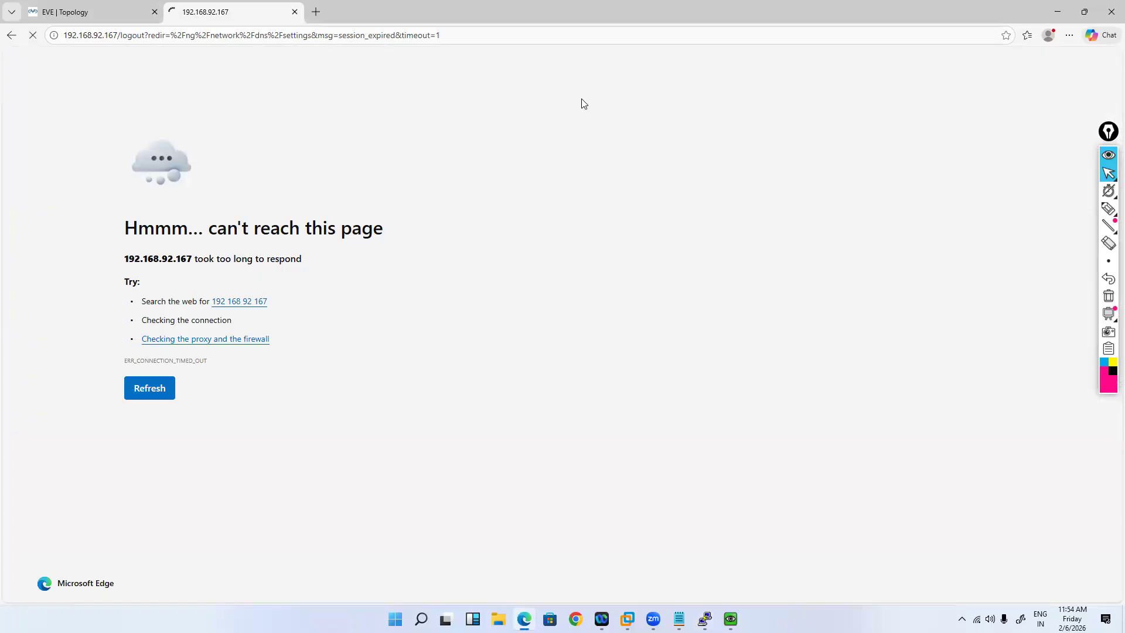
{"action": "left_click_drag", "start_coordinate": [117, 35], "coordinate": [440, 35]}
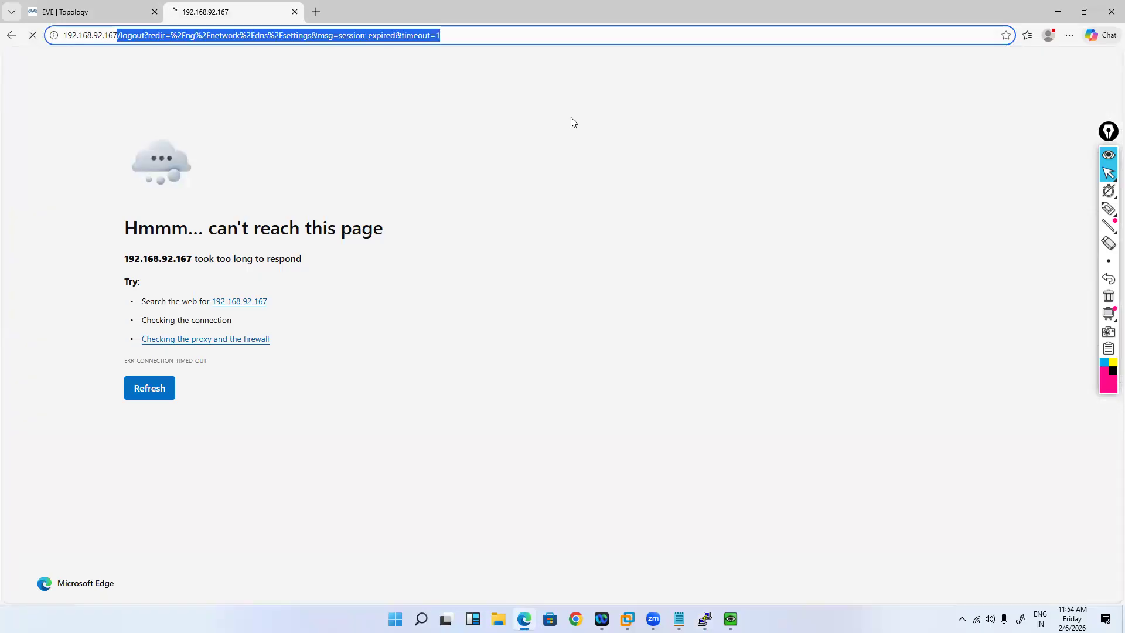
{"action": "key", "text": "BackSpace"}
{"action": "key", "text": "Return"}
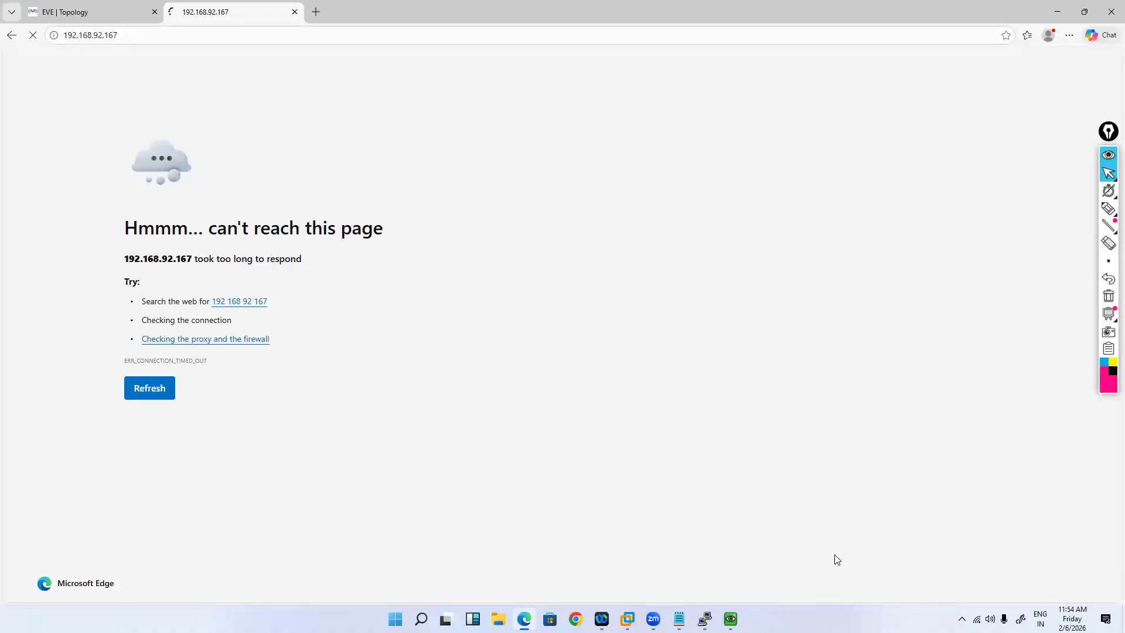
{"action": "left_click", "coordinate": [704, 619]}
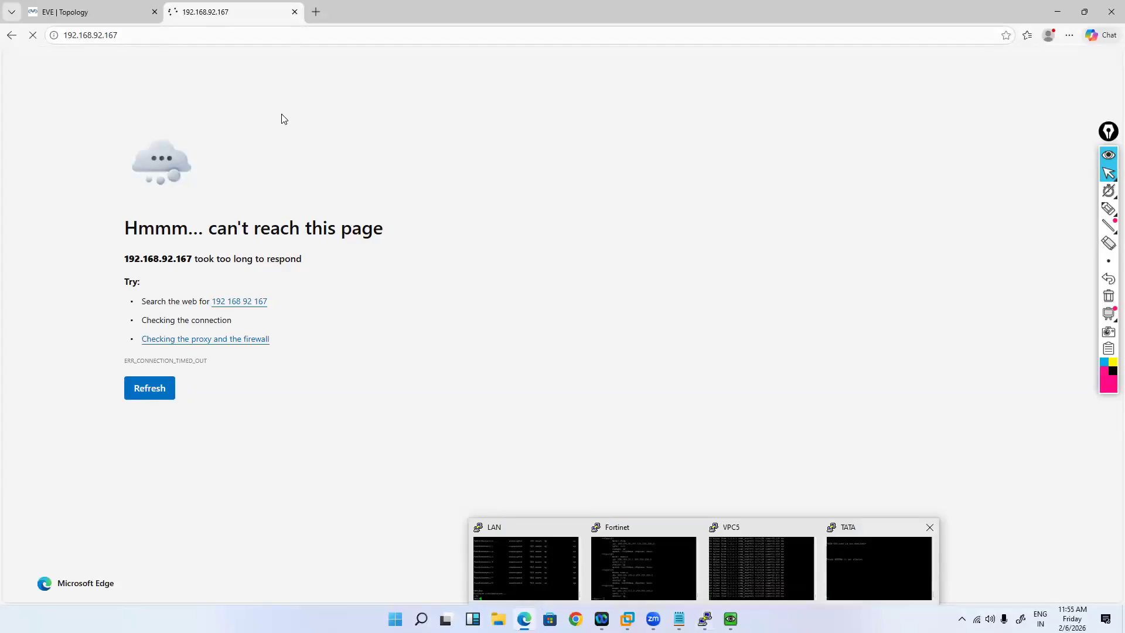
{"action": "key", "text": "ctrl+l"}
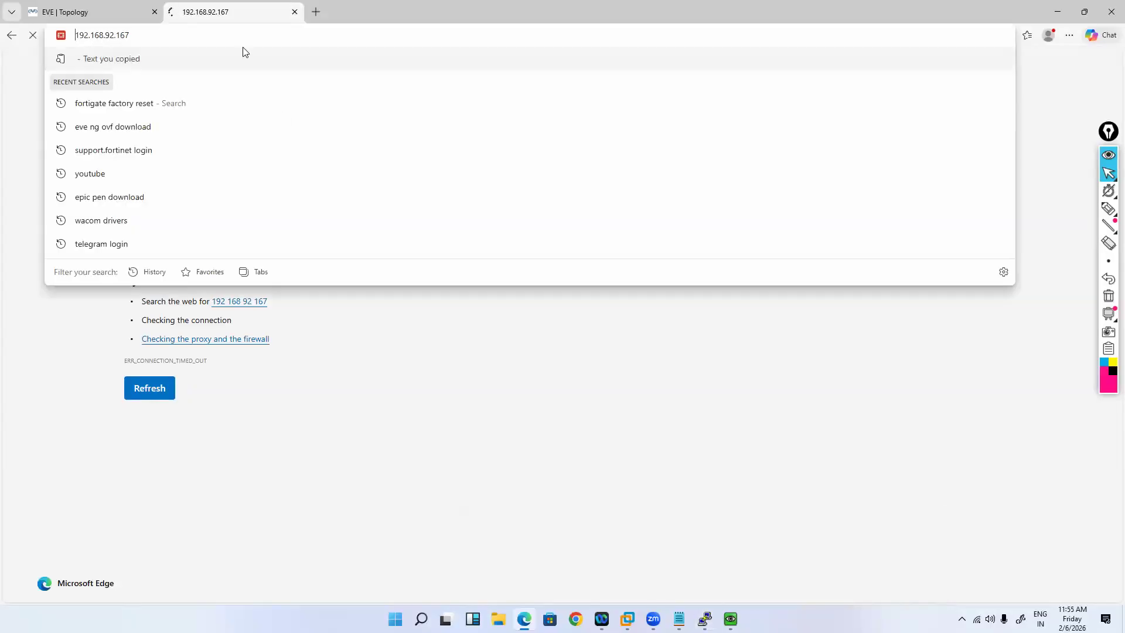
{"action": "key", "text": "Home"}
{"action": "type", "text": "http"}
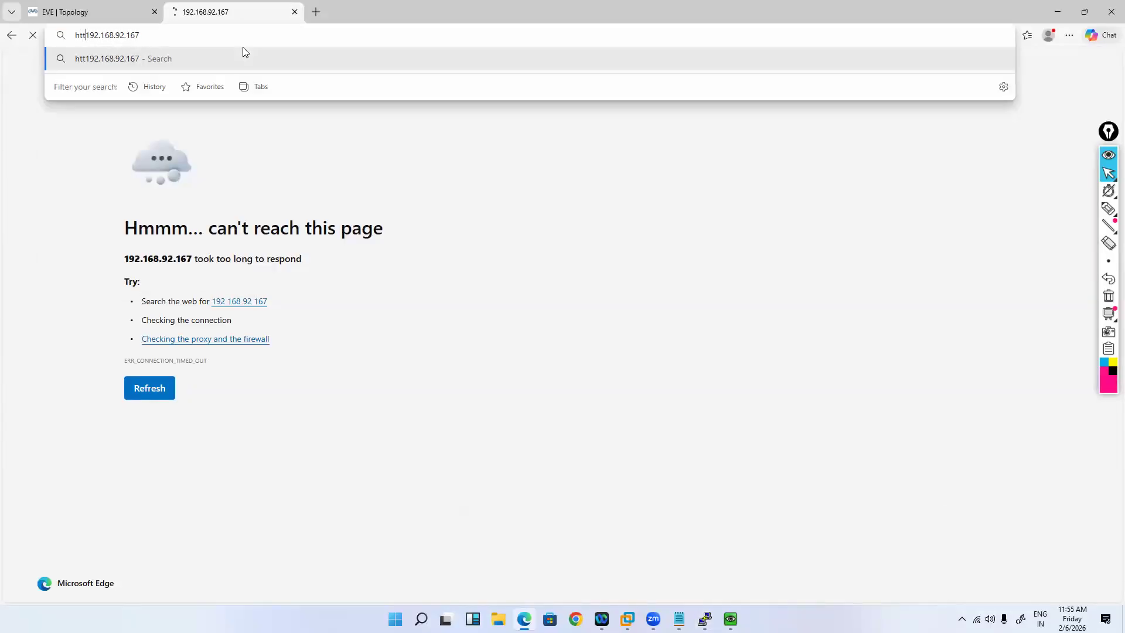
{"action": "type", "text": "://"}
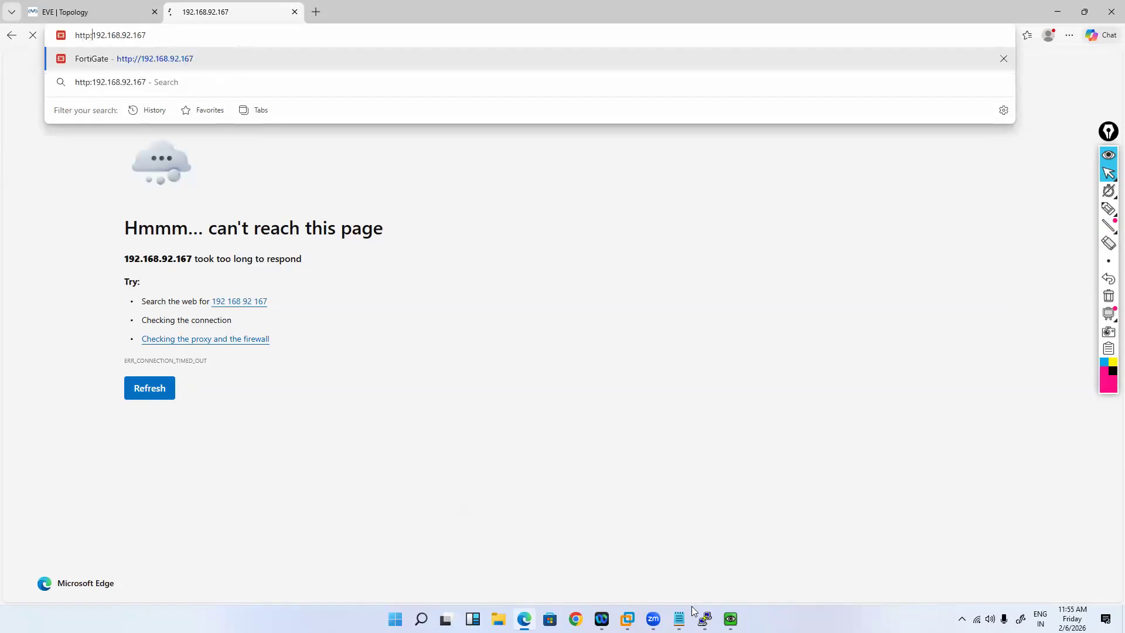
{"action": "key", "text": "Return"}
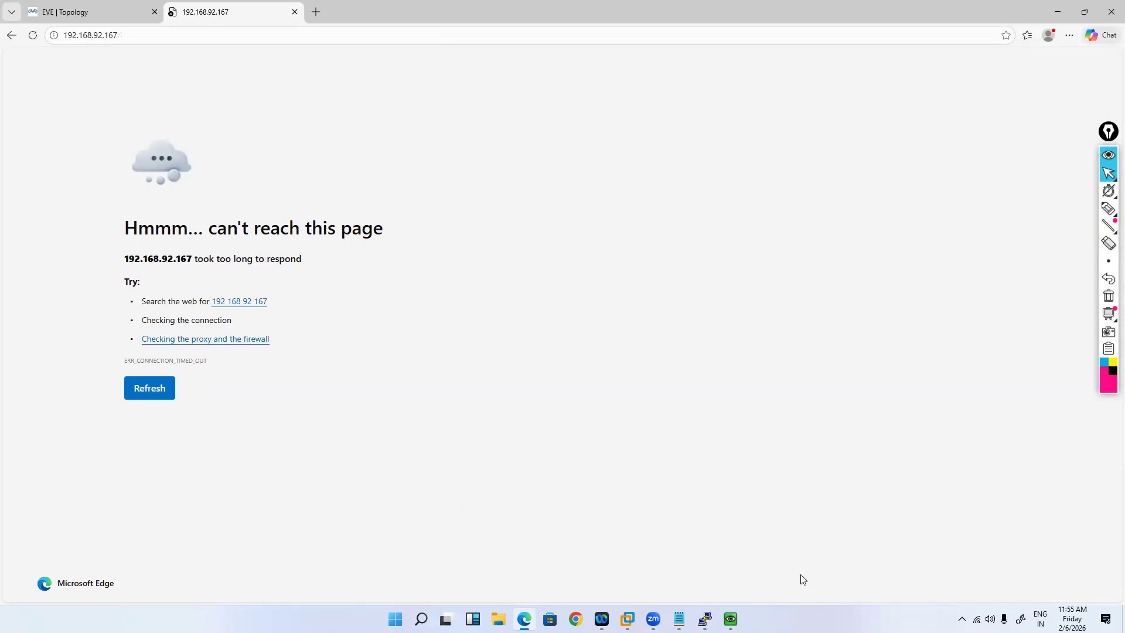
Step: In the Fortinet console, rerun the interface listing and run show system interface
{"action": "mouse_move", "coordinate": [705, 619]}
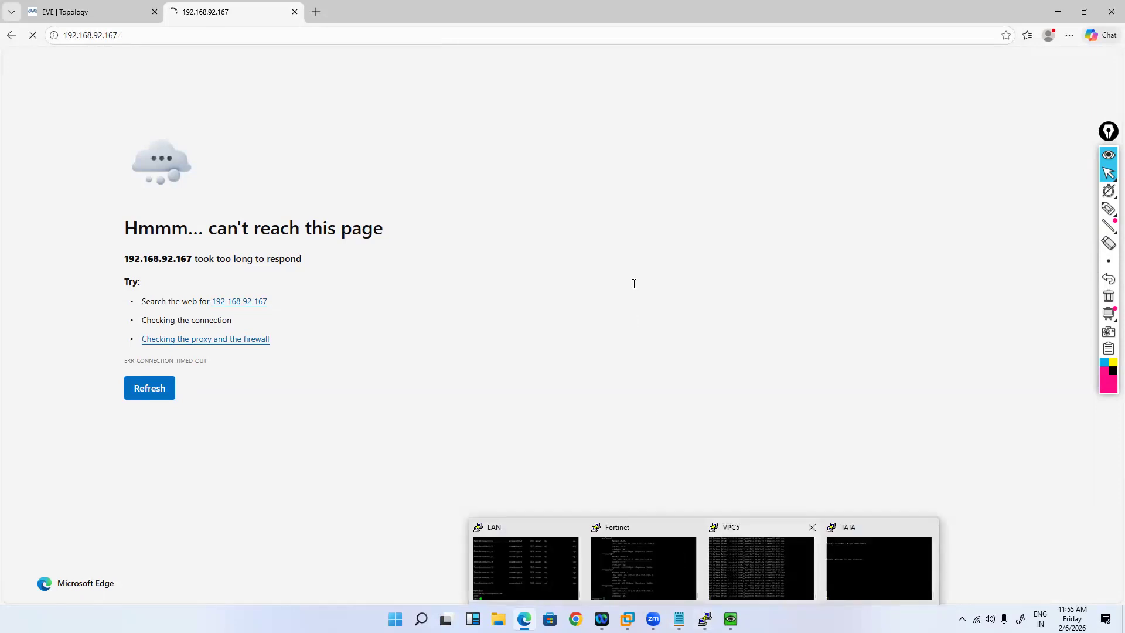
{"action": "key", "text": "space"}
{"action": "key", "text": "Up"}
{"action": "key", "text": "Return"}
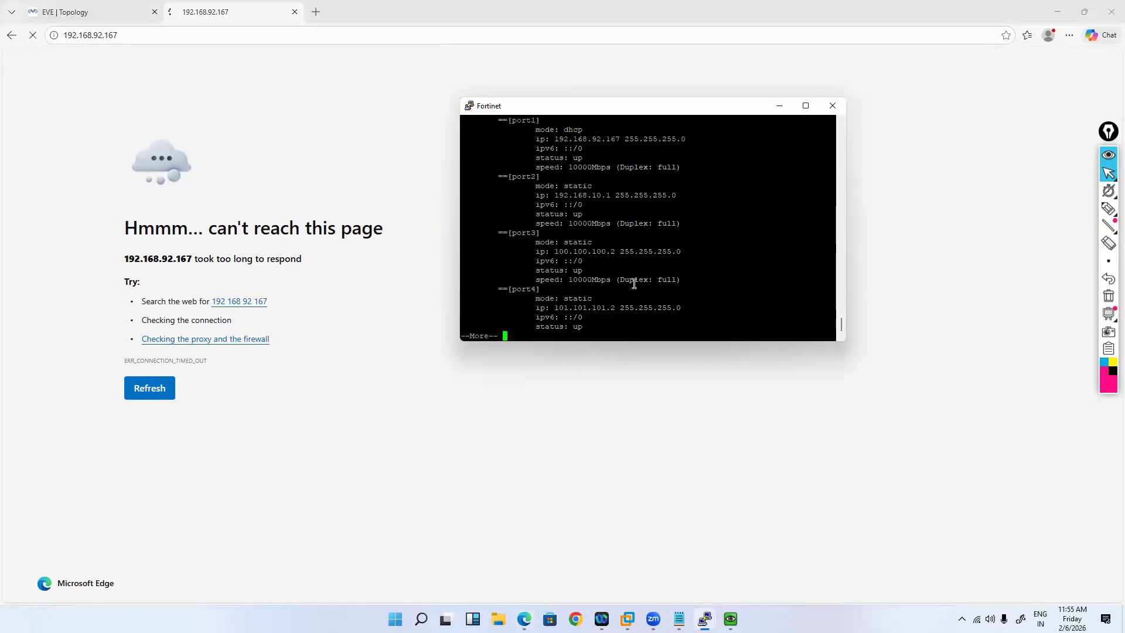
{"action": "type", "text": "show sy"}
{"action": "key", "text": "Return"}
{"action": "key", "text": "Left"}
{"action": "key", "text": "BackSpace"}
{"action": "key", "text": "BackSpace"}
{"action": "key", "text": "BackSpace"}
{"action": "key", "text": "BackSpace"}
{"action": "key", "text": "BackSpace"}
{"action": "type", "text": "shwo"}
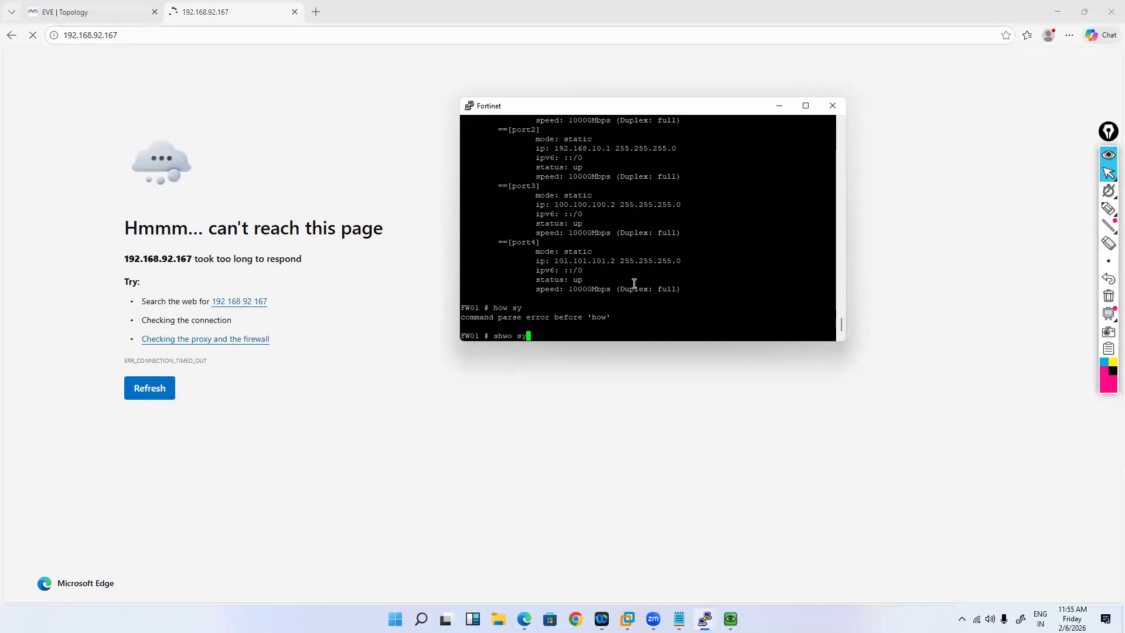
{"action": "key", "text": "BackSpace"}
{"action": "key", "text": "BackSpace"}
{"action": "type", "text": "ow system interface"}
{"action": "key", "text": "Return"}
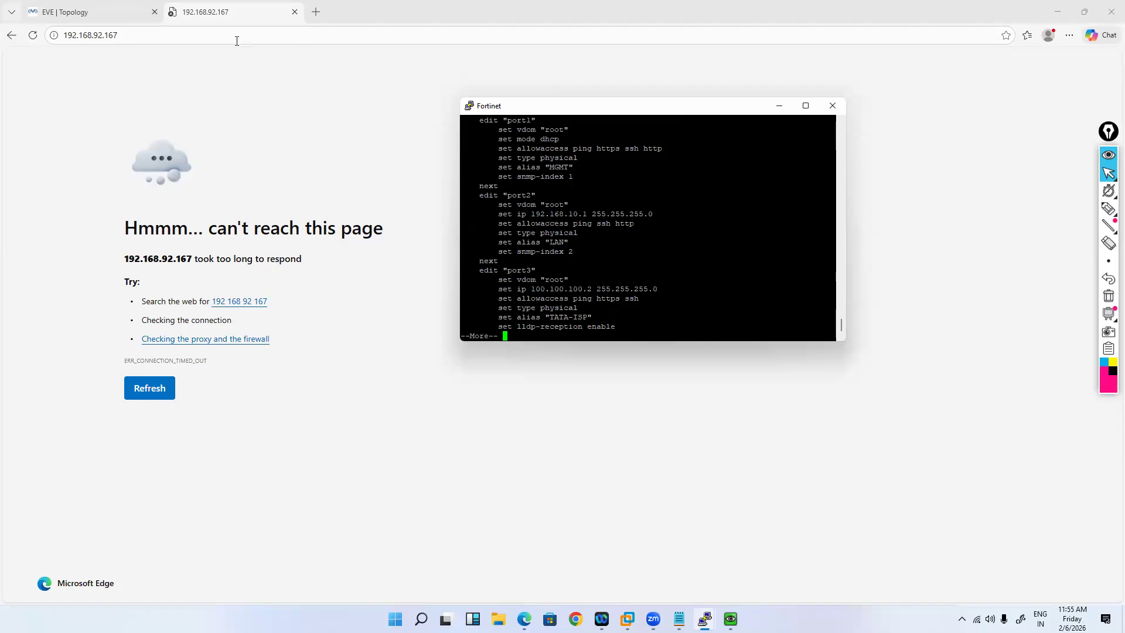
Step: Reload the firewall address in Edge and open a new blank tab
{"action": "left_click", "coordinate": [870, 150]}
{"action": "key", "text": "ctrl+l"}
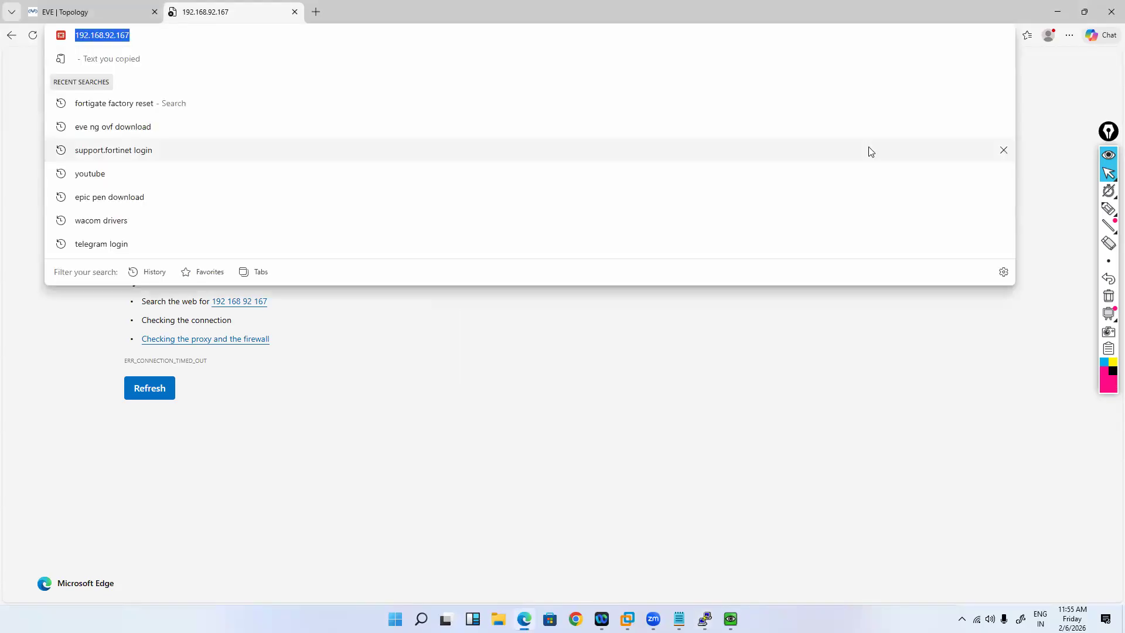
{"action": "key", "text": "Return"}
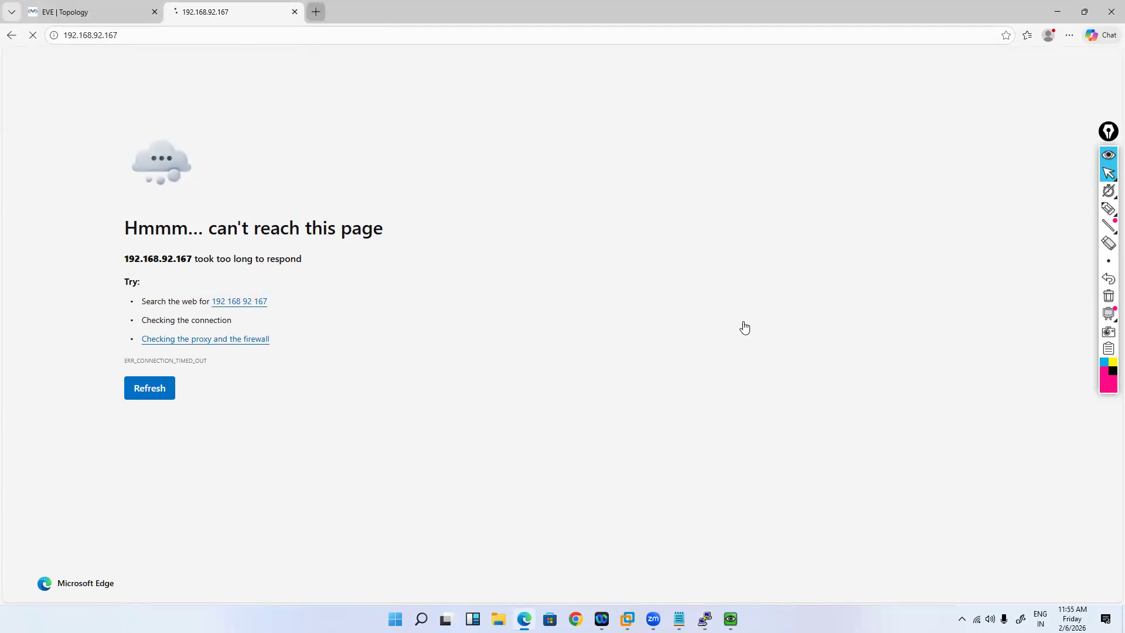
{"action": "key", "text": "ctrl+t"}
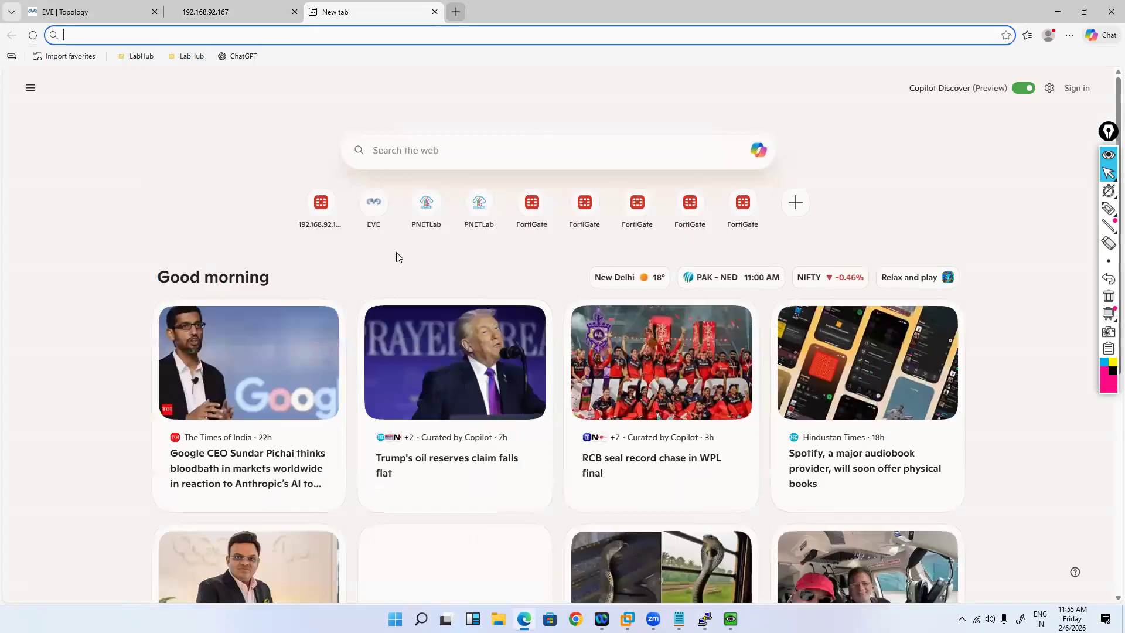
Step: Close the blank tab and log in to the FortiGate GUI as admin
{"action": "key", "text": "ctrl+w"}
{"action": "type", "text": "admin"}
{"action": "key", "text": "Tab"}
{"action": "type", "text": "•••••"}
{"action": "key", "text": "Return"}
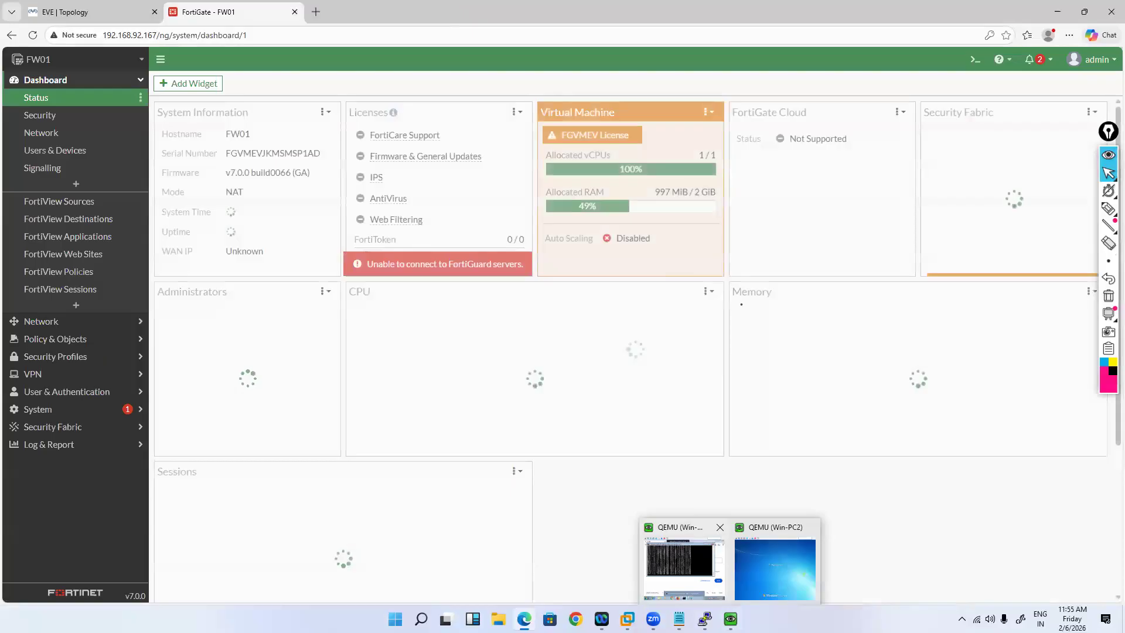
{"action": "left_click", "coordinate": [684, 568]}
{"action": "key", "text": "ctrl+c"}
{"action": "key", "text": "Up"}
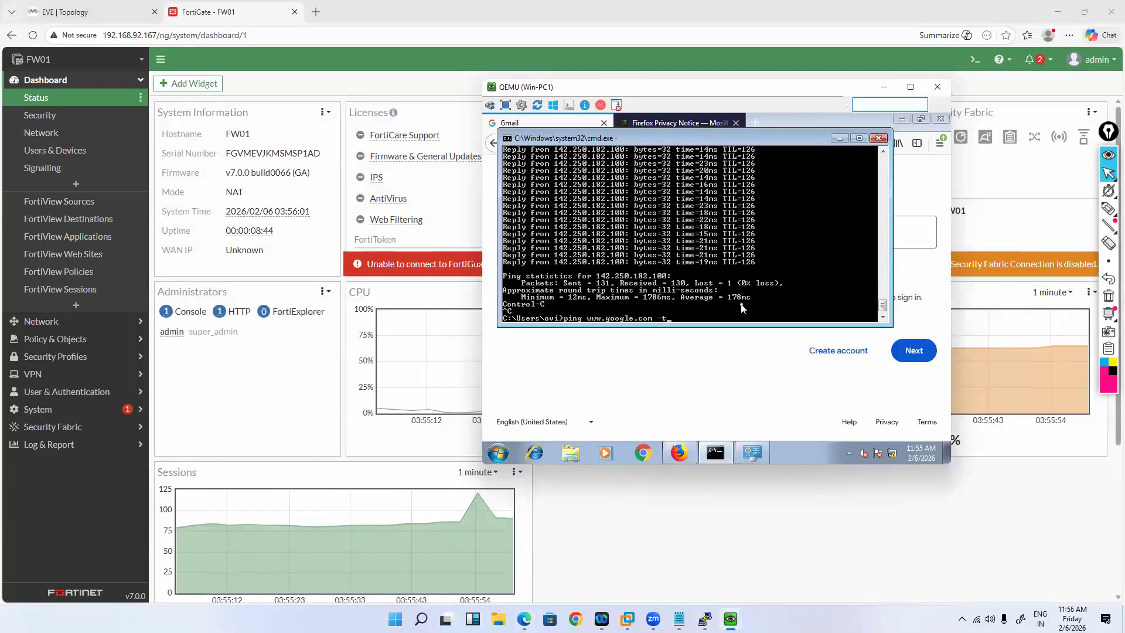
{"action": "key", "text": "Return"}
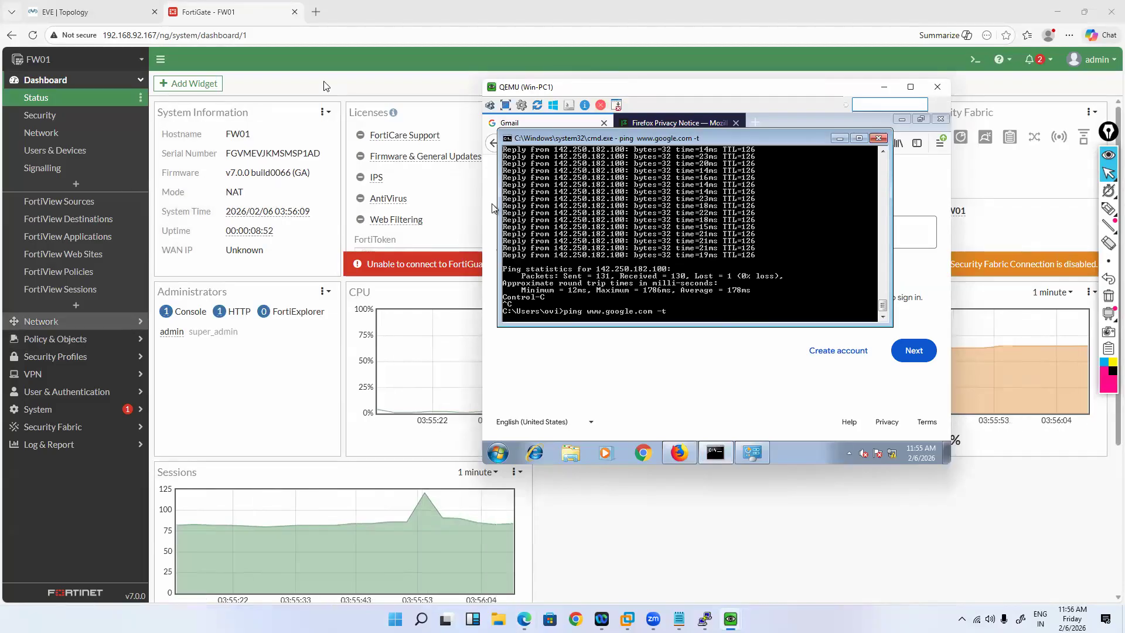
Step: Go to Network > SD-WAN > Performance SLAs to edit Default_Gmail
{"action": "left_click", "coordinate": [41, 321]}
{"action": "left_click", "coordinate": [41, 168]}
{"action": "left_click", "coordinate": [357, 83]}
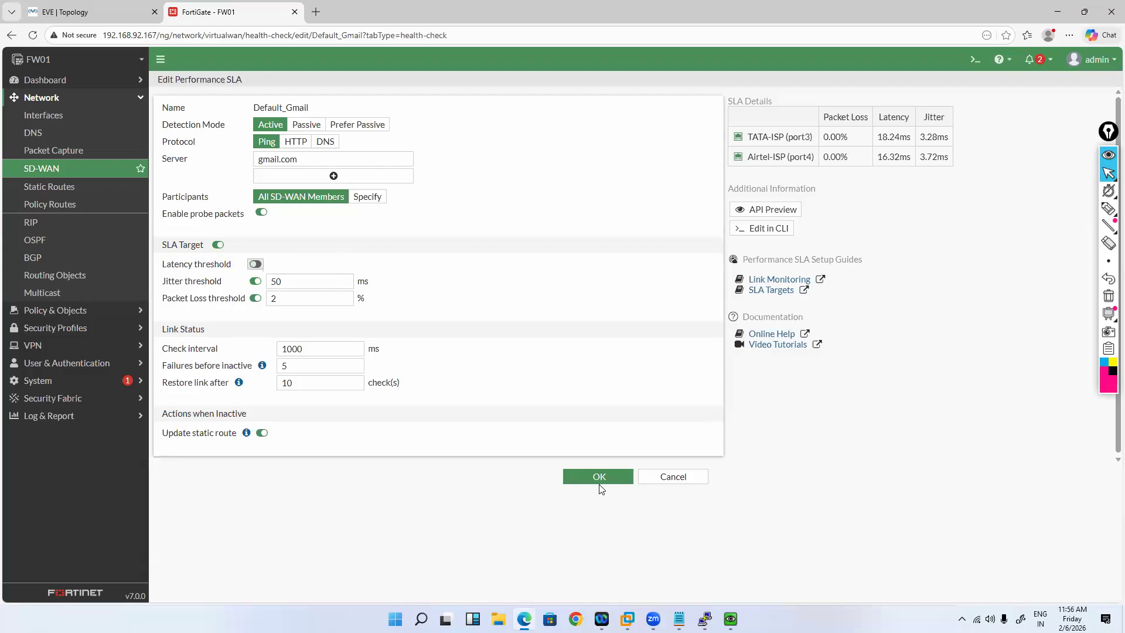
{"action": "left_click", "coordinate": [599, 483]}
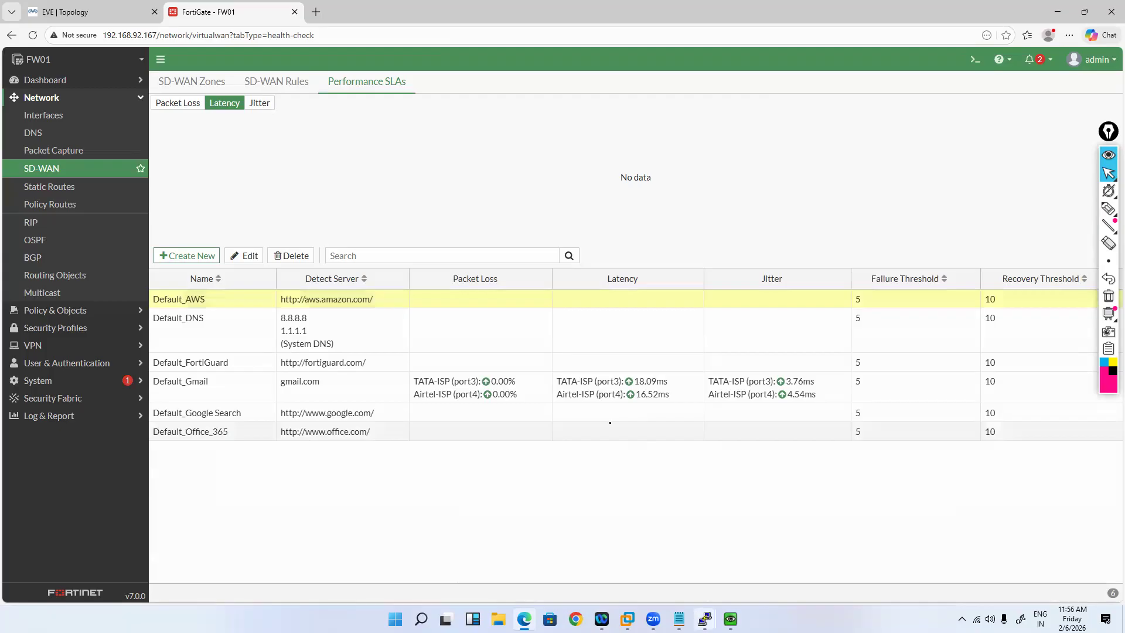
{"action": "mouse_move", "coordinate": [731, 618]}
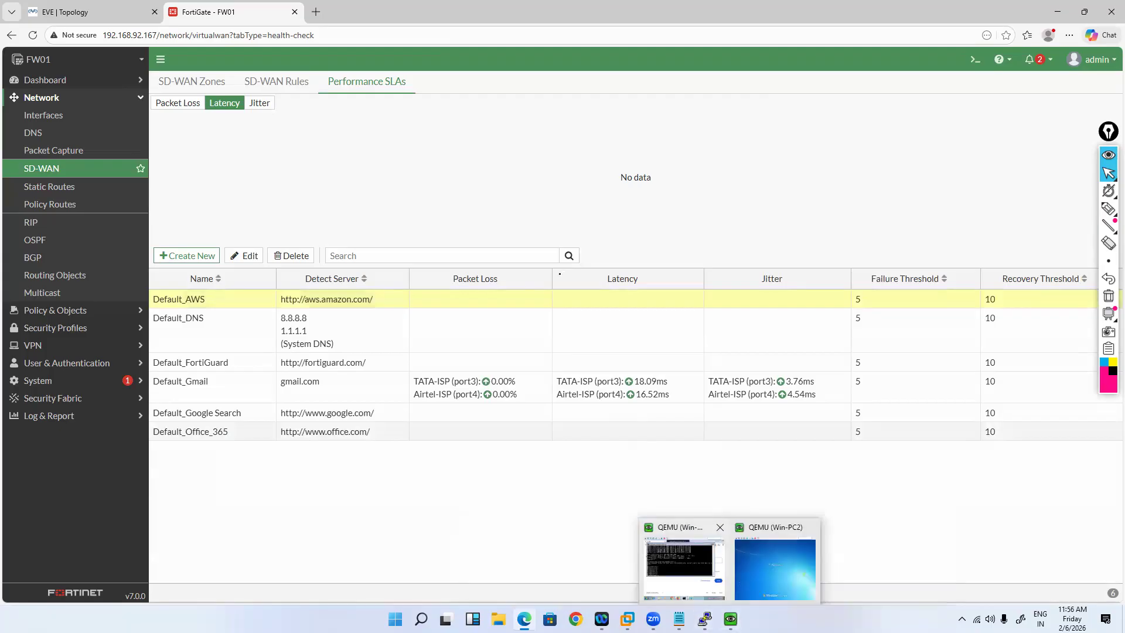
{"action": "left_click", "coordinate": [684, 563]}
{"action": "key", "text": "Up"}
{"action": "key", "text": "Return"}
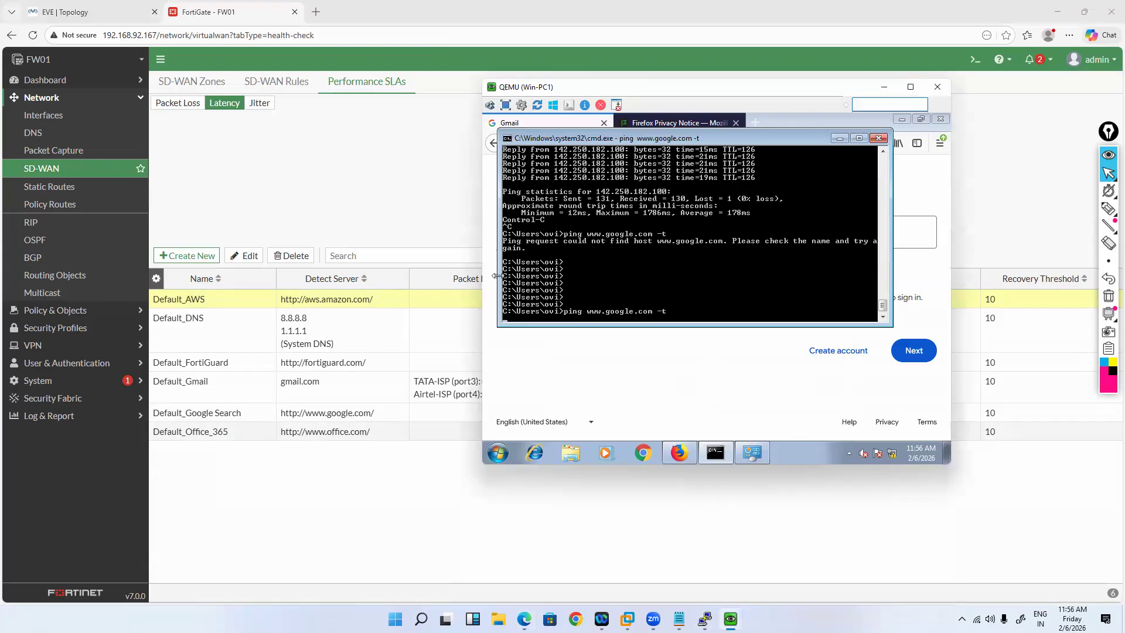
Step: Open the Forward Traffic log under Log & Report in FortiGate
{"action": "mouse_move", "coordinate": [705, 619]}
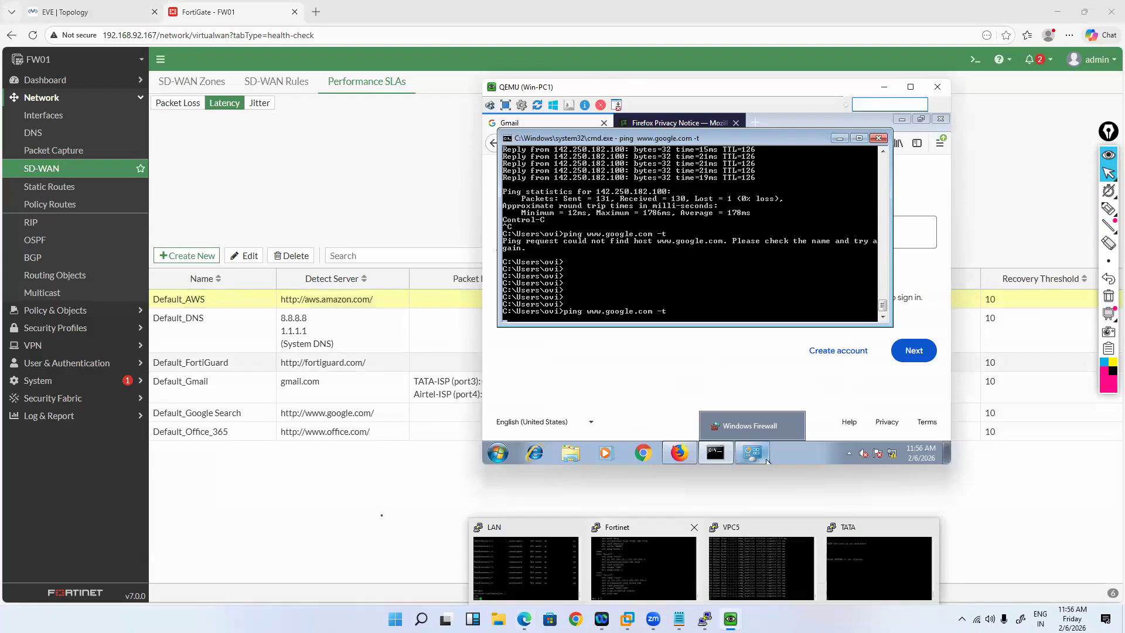
{"action": "left_click", "coordinate": [169, 451]}
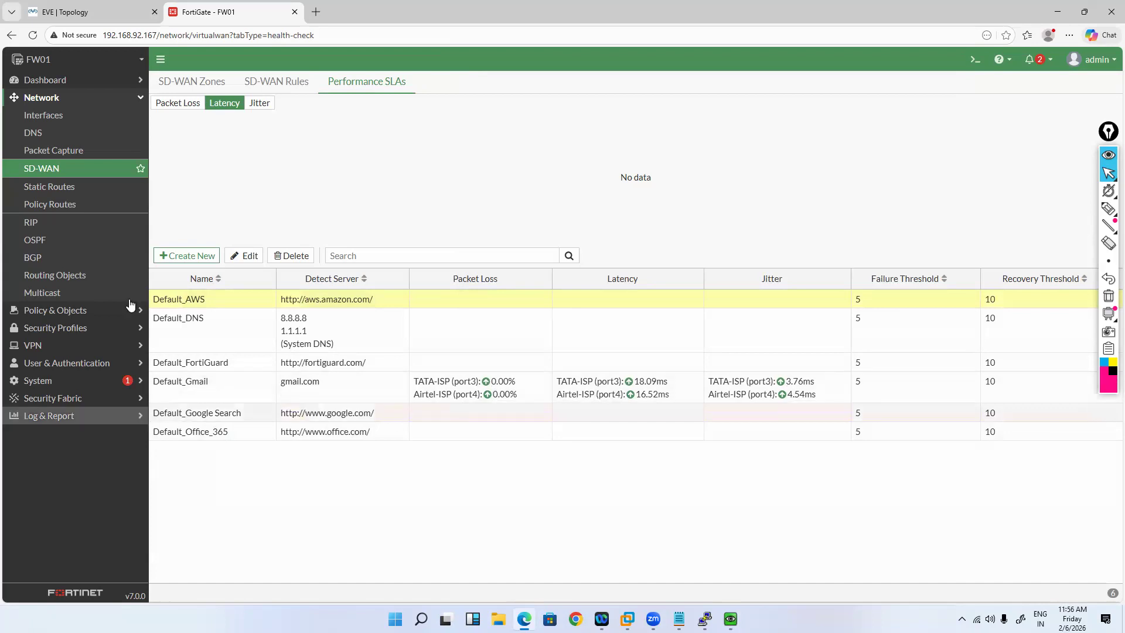
{"action": "left_click", "coordinate": [120, 416]}
{"action": "left_click", "coordinate": [82, 243]}
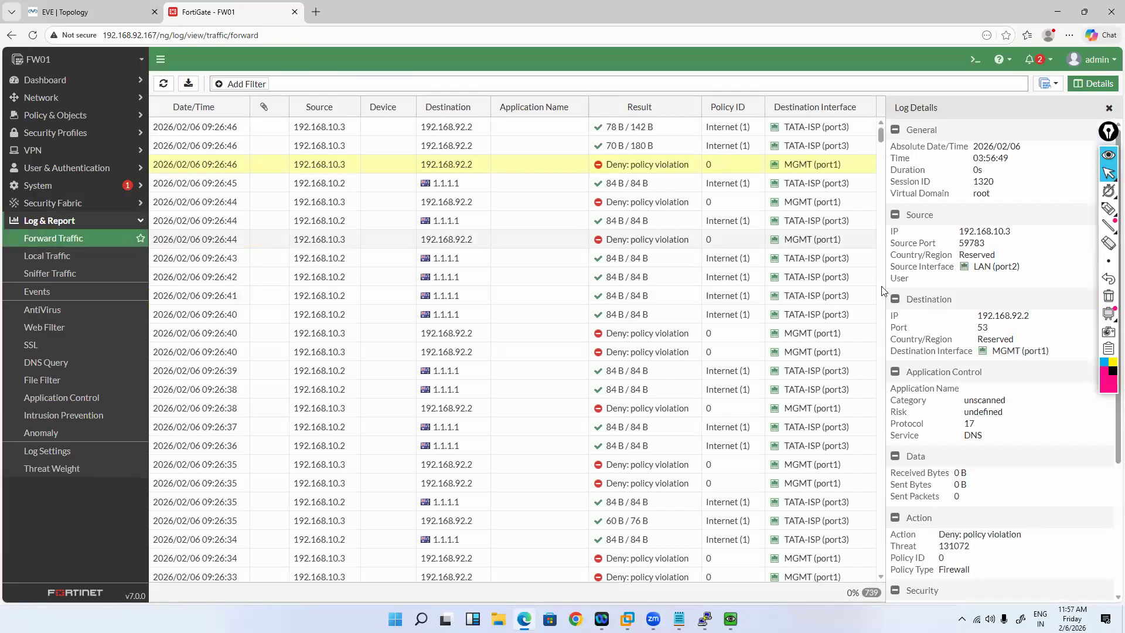
Step: Inspect the denied 09:26:46 log entry, review Firewall Policy, then go to Network > DNS
{"action": "left_click", "coordinate": [702, 168]}
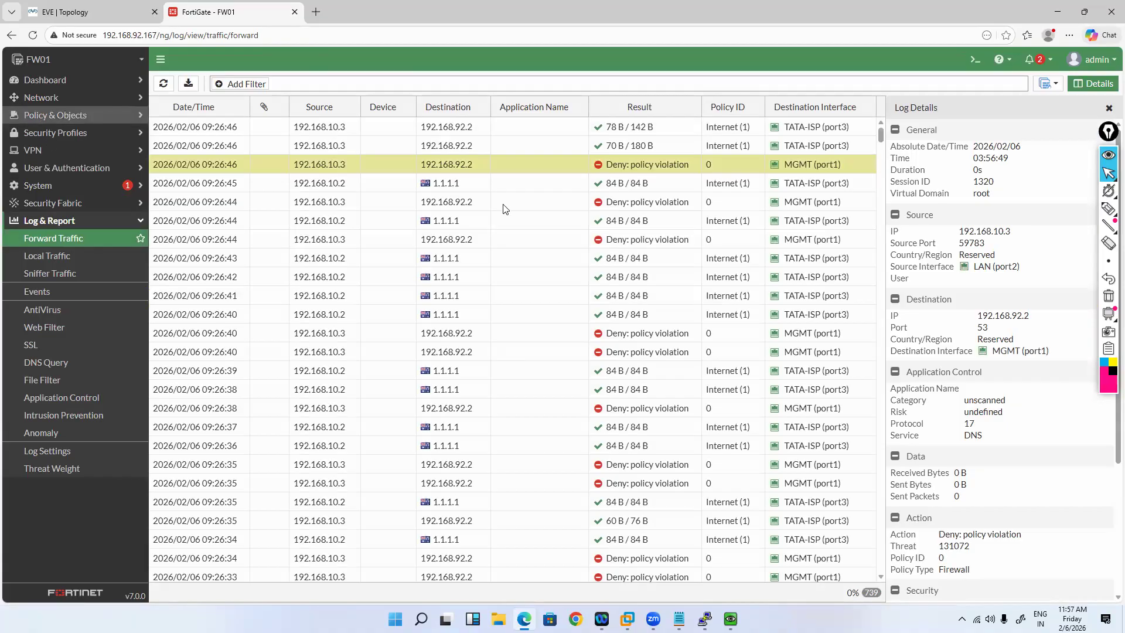
{"action": "left_click", "coordinate": [59, 115]}
{"action": "left_click", "coordinate": [51, 133]}
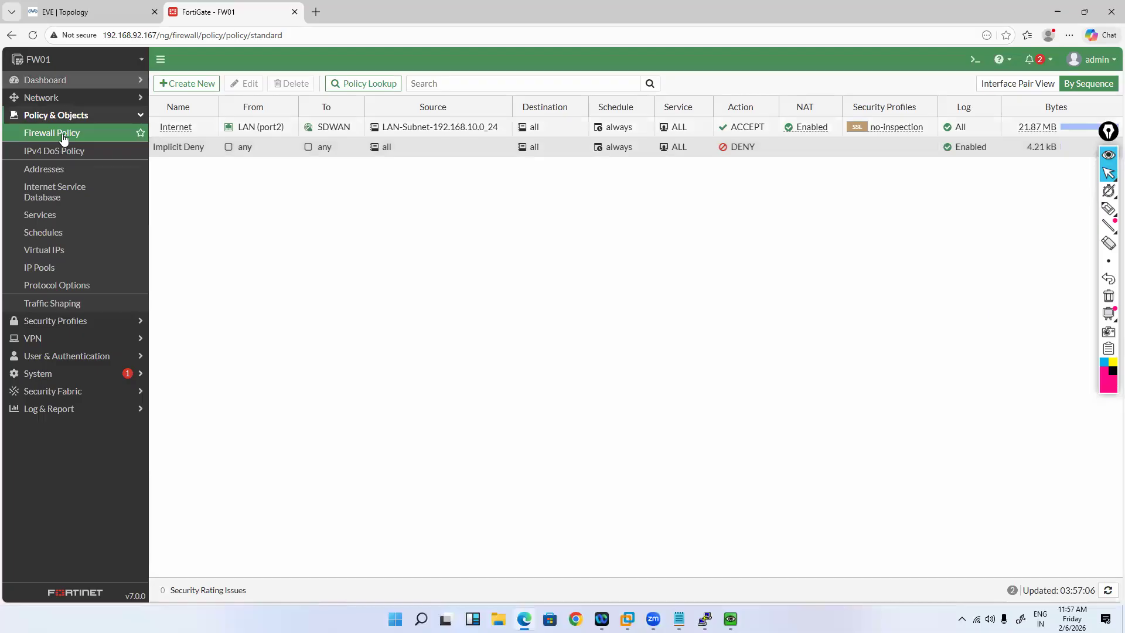
{"action": "left_click", "coordinate": [106, 98]}
{"action": "left_click", "coordinate": [94, 133]}
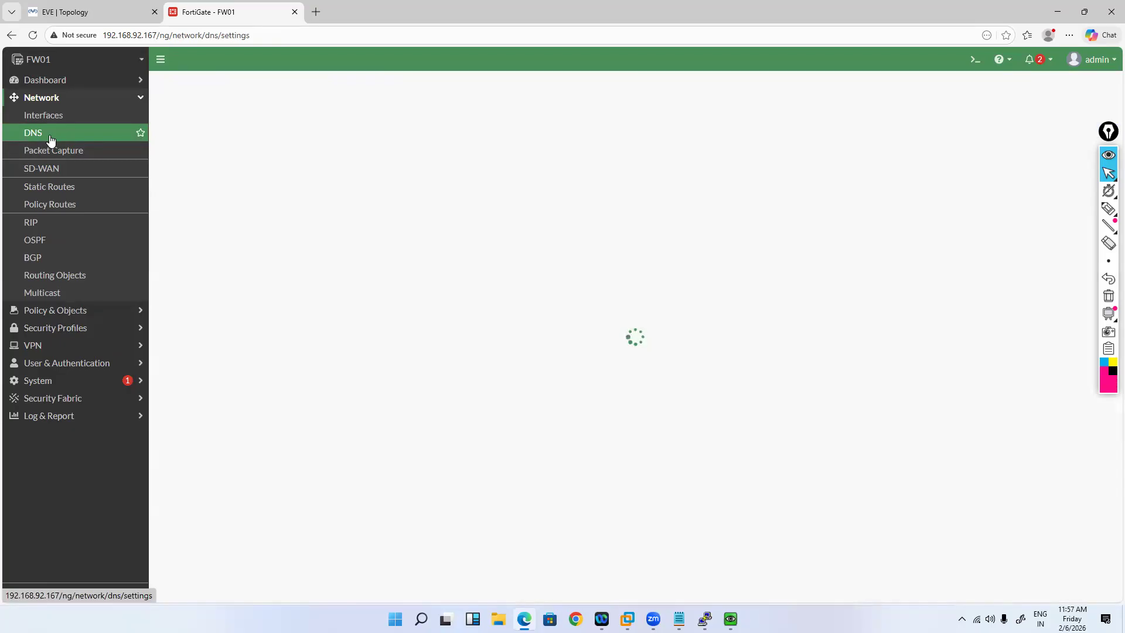
Step: Open the CLI console at config system dns while DNS shows 8.8.8.8 and 1.1.1.1
{"action": "left_click", "coordinate": [53, 118]}
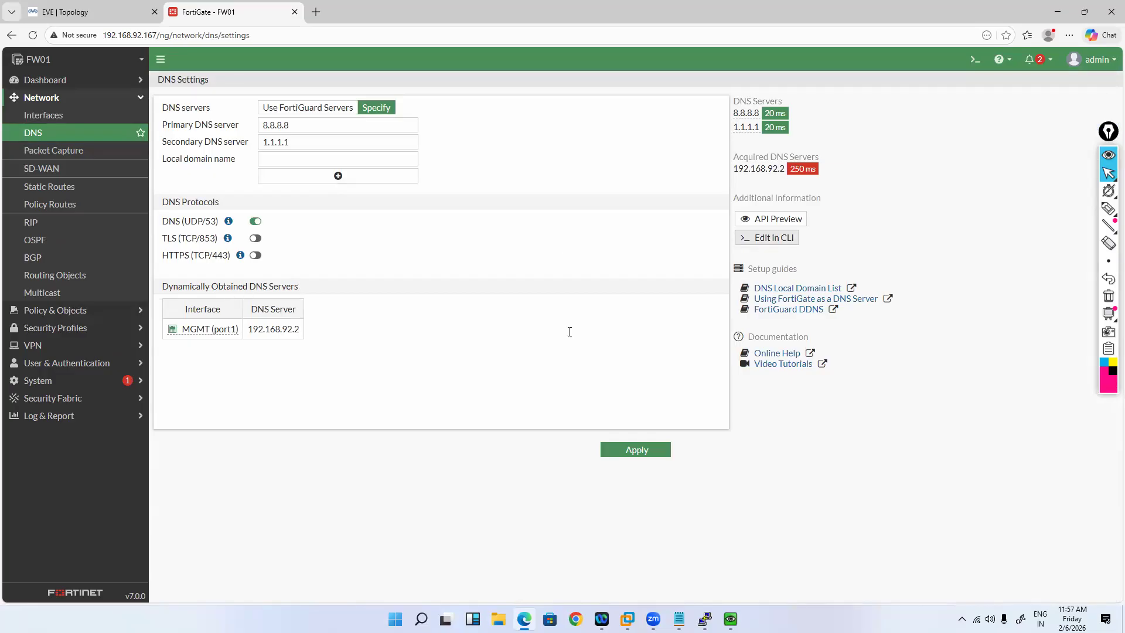
Step: Print the full DNS configuration and first set interface-select-method to specify
{"action": "type", "text": "show "}
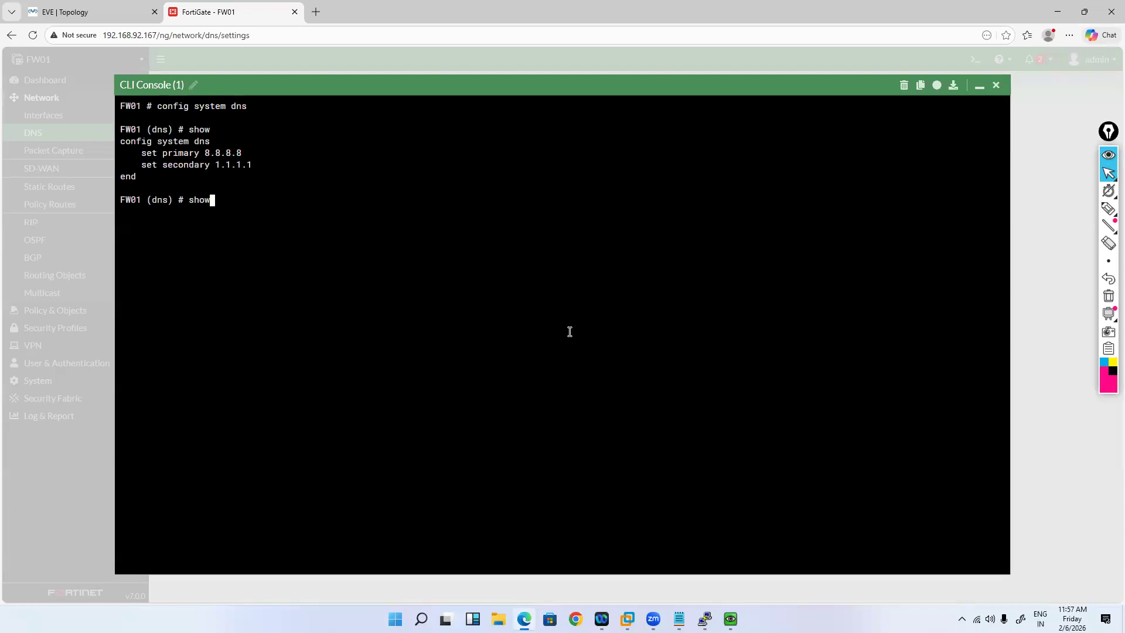
{"action": "type", "text": "full-configuration"}
{"action": "key", "text": "Return"}
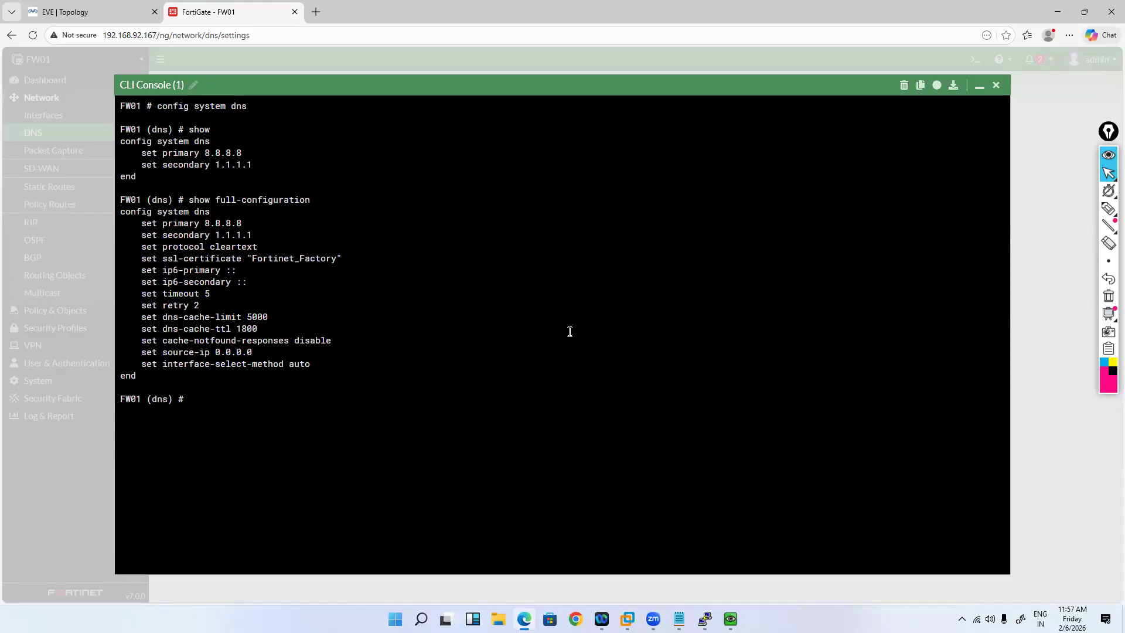
{"action": "type", "text": "set interface-select-method"}
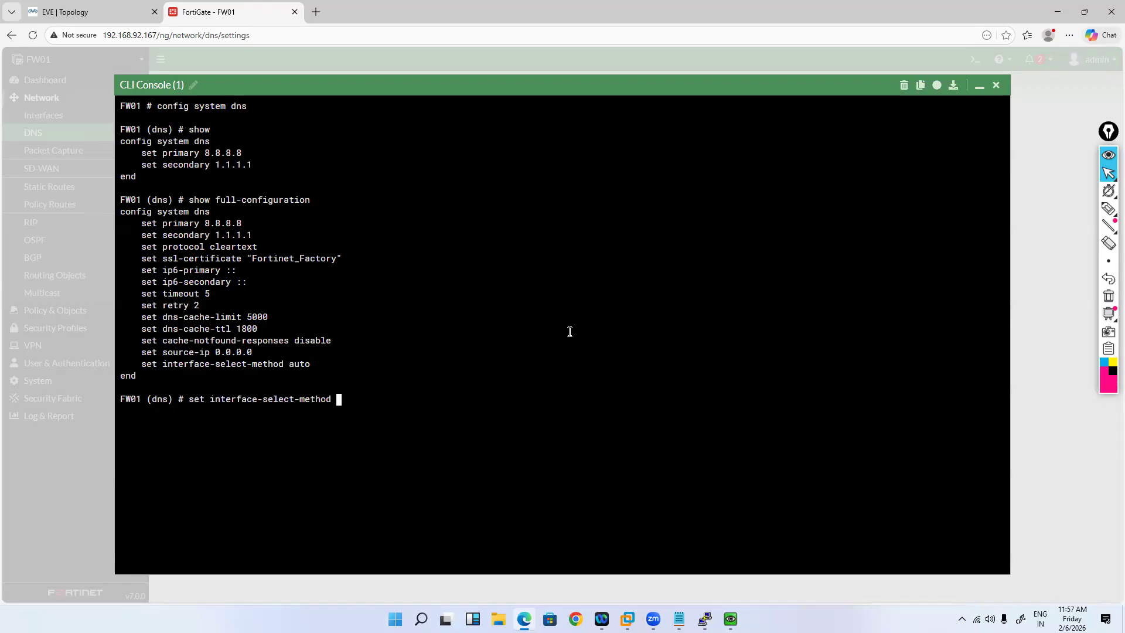
{"action": "key", "text": "question"}
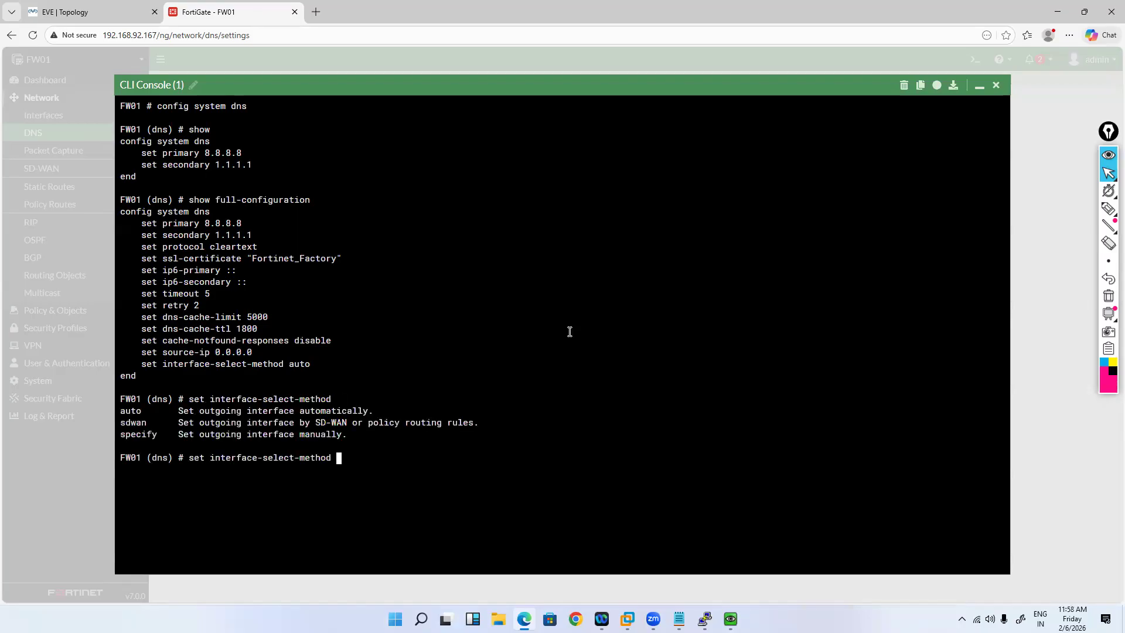
{"action": "type", "text": "s"}
{"action": "key", "text": "Tab"}
{"action": "key", "text": "question"}
{"action": "key", "text": "Return"}
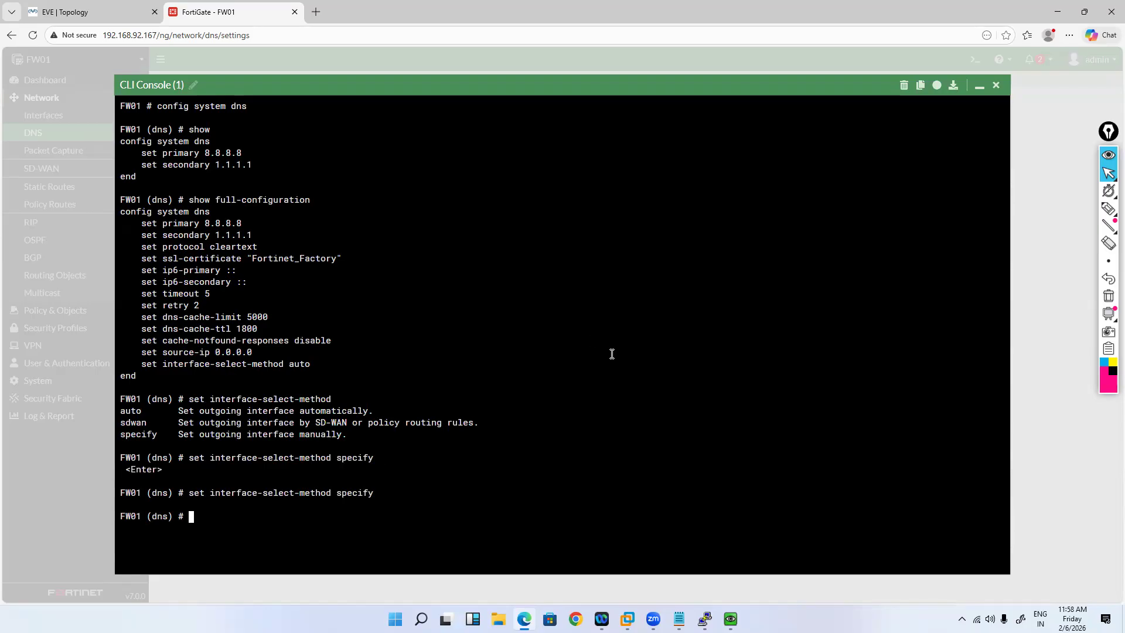
{"action": "type", "text": "next"}
{"action": "key", "text": "Return"}
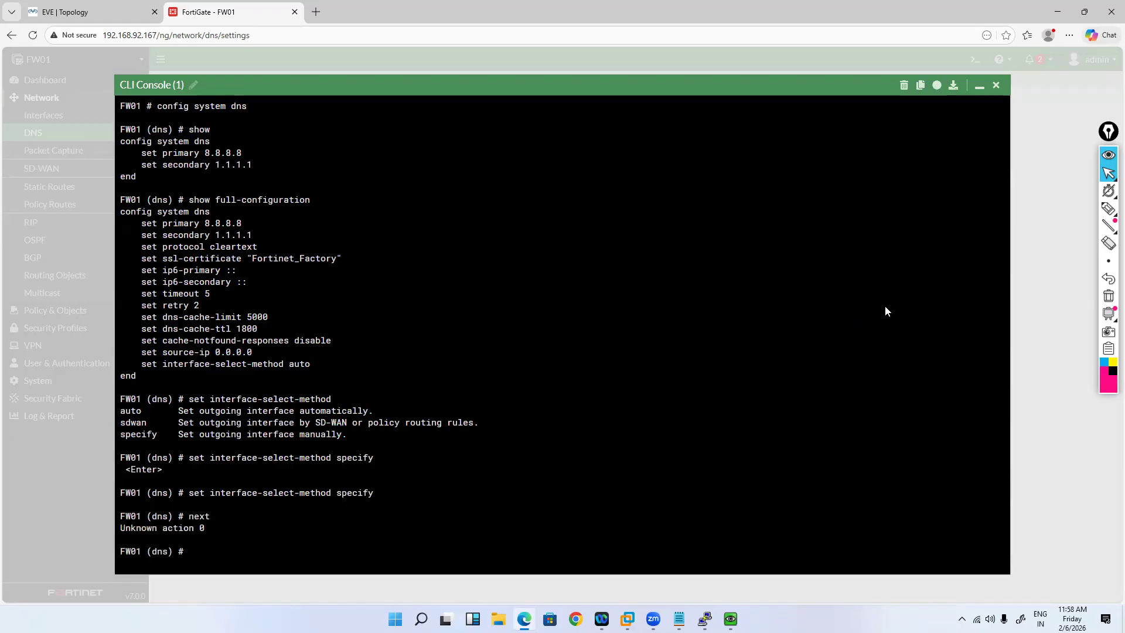
{"action": "type", "text": "end"}
{"action": "key", "text": "Return"}
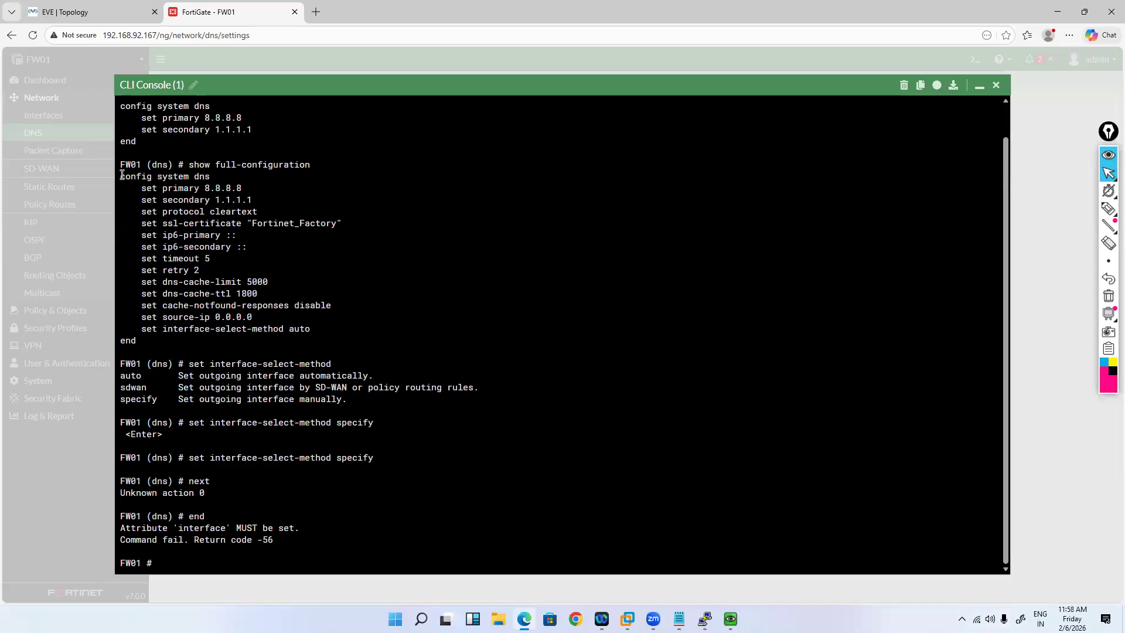
Step: Re-enter config system dns and set interface-select-method to sdwan
{"action": "left_click_drag", "start_coordinate": [121, 177], "coordinate": [193, 177]}
{"action": "key", "text": "ctrl+v"}
{"action": "key", "text": "Return"}
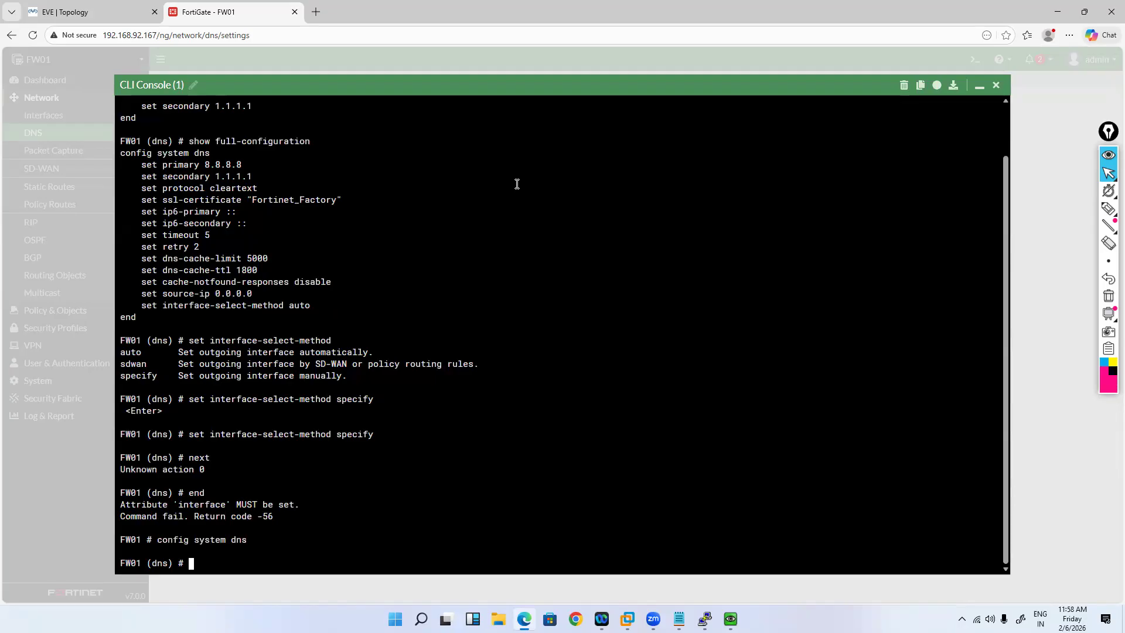
{"action": "key", "text": "ctrl+v"}
{"action": "type", "text": "?"}
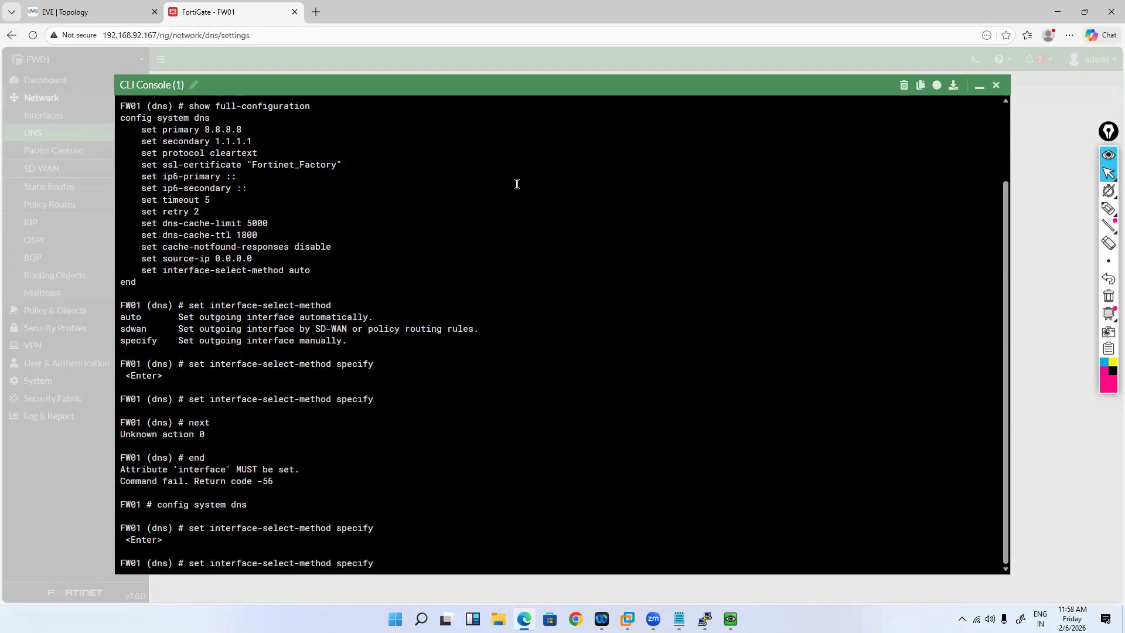
{"action": "key", "text": "BackSpace"}
{"action": "key", "text": "BackSpace"}
{"action": "key", "text": "BackSpace"}
{"action": "key", "text": "BackSpace"}
{"action": "key", "text": "BackSpace"}
{"action": "key", "text": "BackSpace"}
{"action": "key", "text": "BackSpace"}
{"action": "key", "text": "BackSpace"}
{"action": "type", "text": "?"}
{"action": "type", "text": "sd"}
{"action": "type", "text": "wan"}
{"action": "key", "text": "Return"}
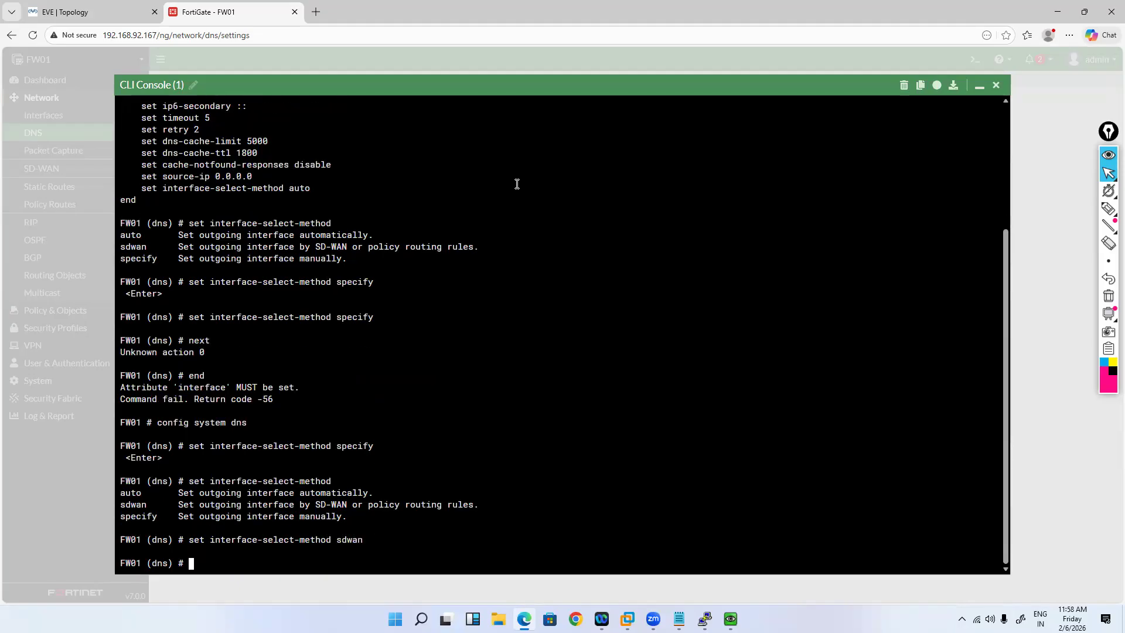
{"action": "type", "text": "next"}
{"action": "key", "text": "Return"}
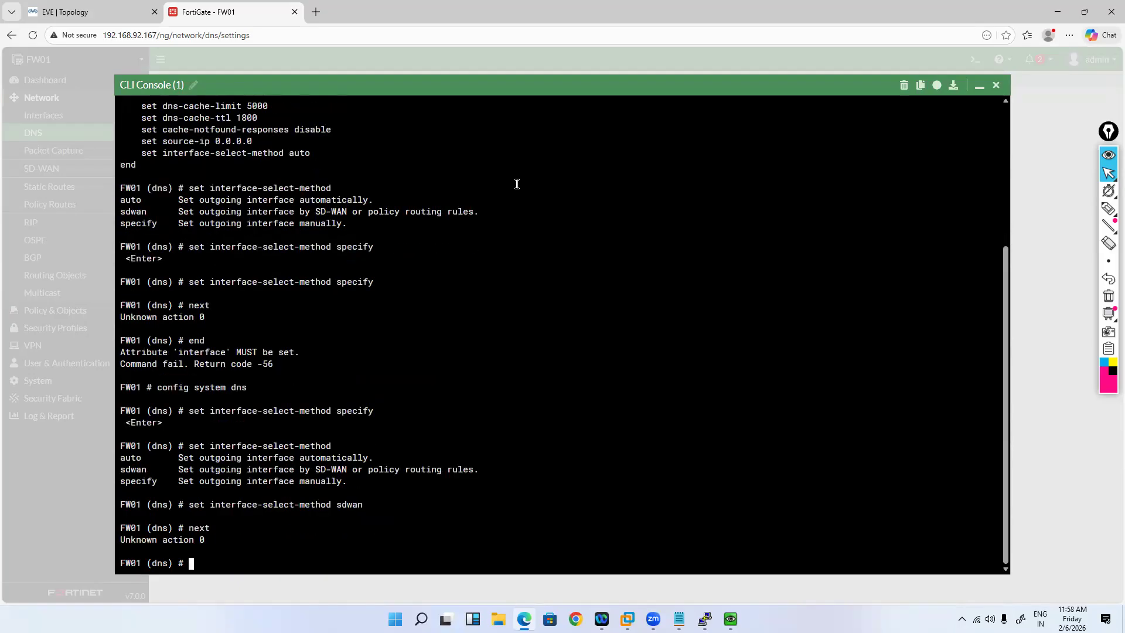
{"action": "type", "text": "next"}
{"action": "key", "text": "Up"}
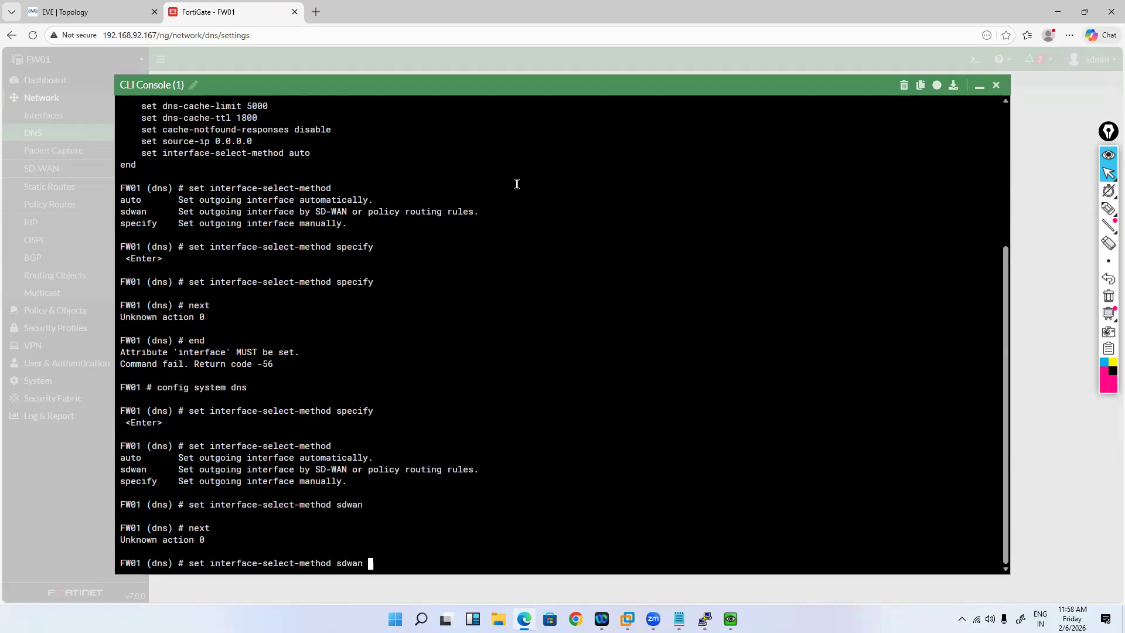
{"action": "type", "text": "?"}
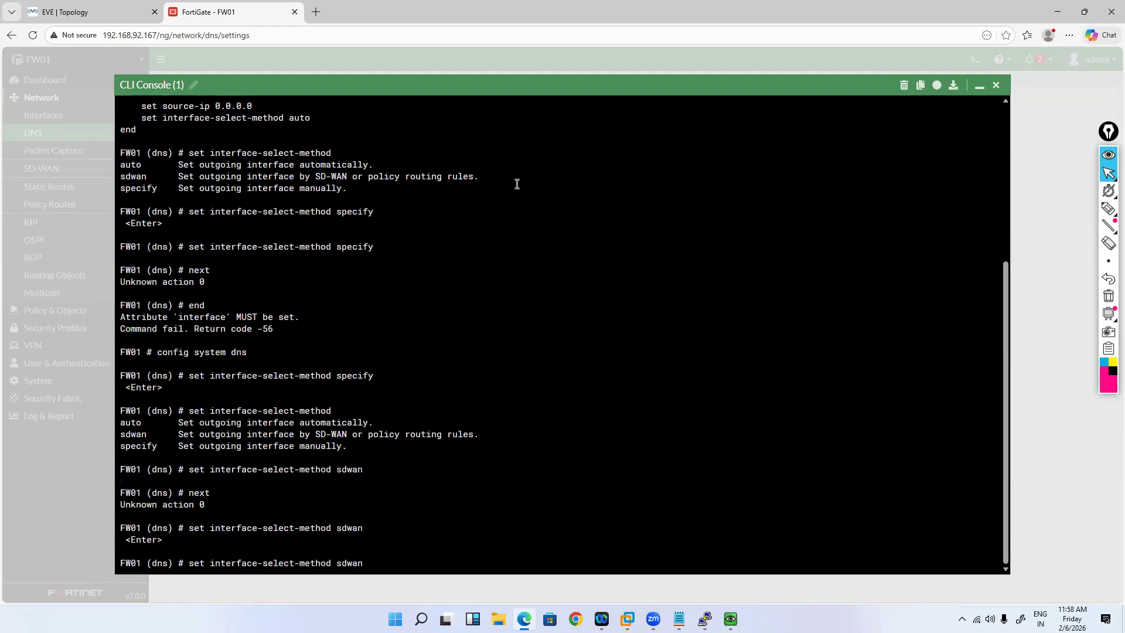
{"action": "key", "text": "Return"}
Step: Verify the sdwan setting in the full configuration, save with end, and minimise the CLI
{"action": "type", "text": "show"}
{"action": "key", "text": "Return"}
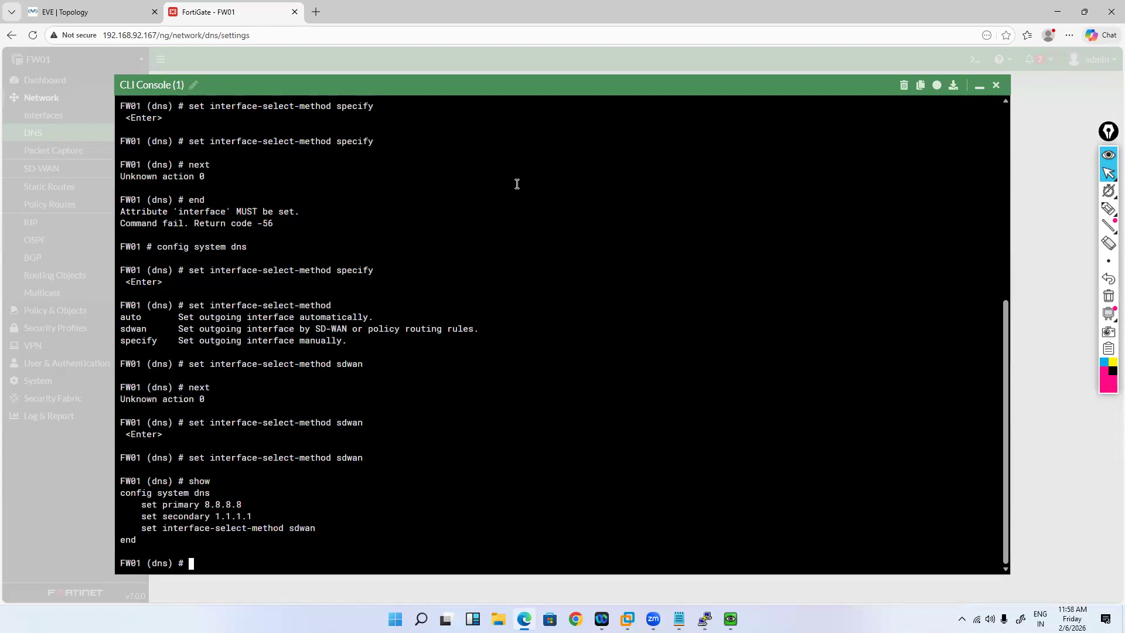
{"action": "type", "text": "show full-configuration"}
{"action": "key", "text": "Return"}
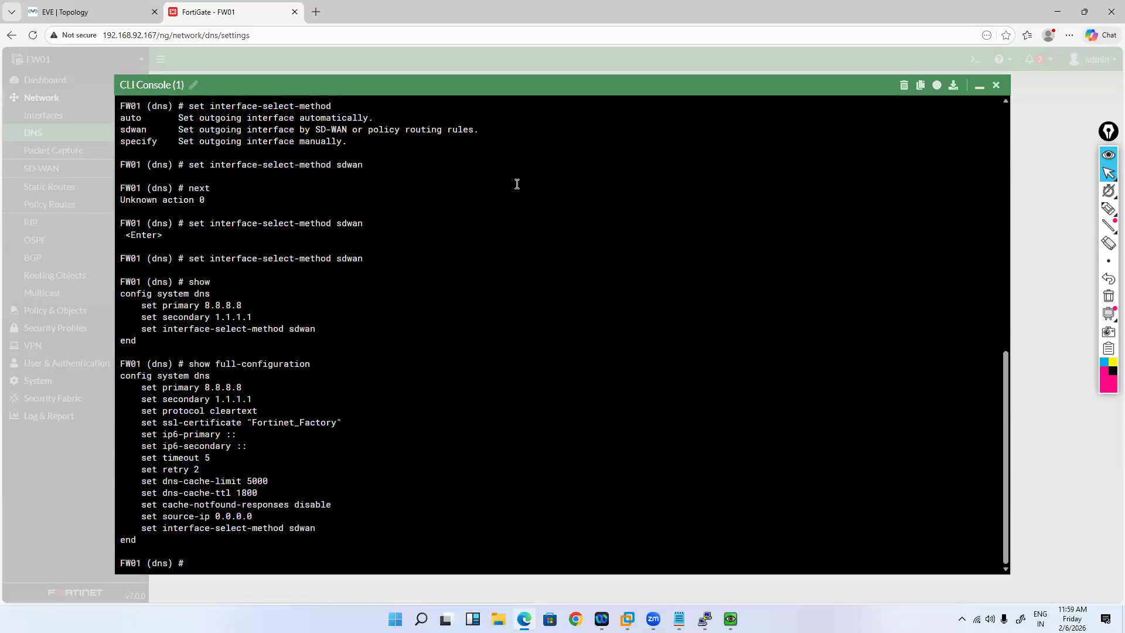
{"action": "type", "text": "set source-ip  192.168.1"}
{"action": "key", "text": "BackSpace"}
{"action": "key", "text": "BackSpace"}
{"action": "key", "text": "BackSpace"}
{"action": "key", "text": "BackSpace"}
{"action": "key", "text": "BackSpace"}
{"action": "key", "text": "BackSpace"}
{"action": "key", "text": "BackSpace"}
{"action": "key", "text": "BackSpace"}
{"action": "key", "text": "BackSpace"}
{"action": "key", "text": "BackSpace"}
{"action": "key", "text": "BackSpace"}
{"action": "key", "text": "BackSpace"}
{"action": "key", "text": "BackSpace"}
{"action": "key", "text": "BackSpace"}
{"action": "key", "text": "BackSpace"}
{"action": "key", "text": "BackSpace"}
{"action": "key", "text": "BackSpace"}
{"action": "key", "text": "BackSpace"}
{"action": "key", "text": "BackSpace"}
{"action": "key", "text": "BackSpace"}
{"action": "key", "text": "BackSpace"}
{"action": "key", "text": "BackSpace"}
{"action": "type", "text": "end"}
{"action": "key", "text": "Return"}
{"action": "key", "text": "Return"}
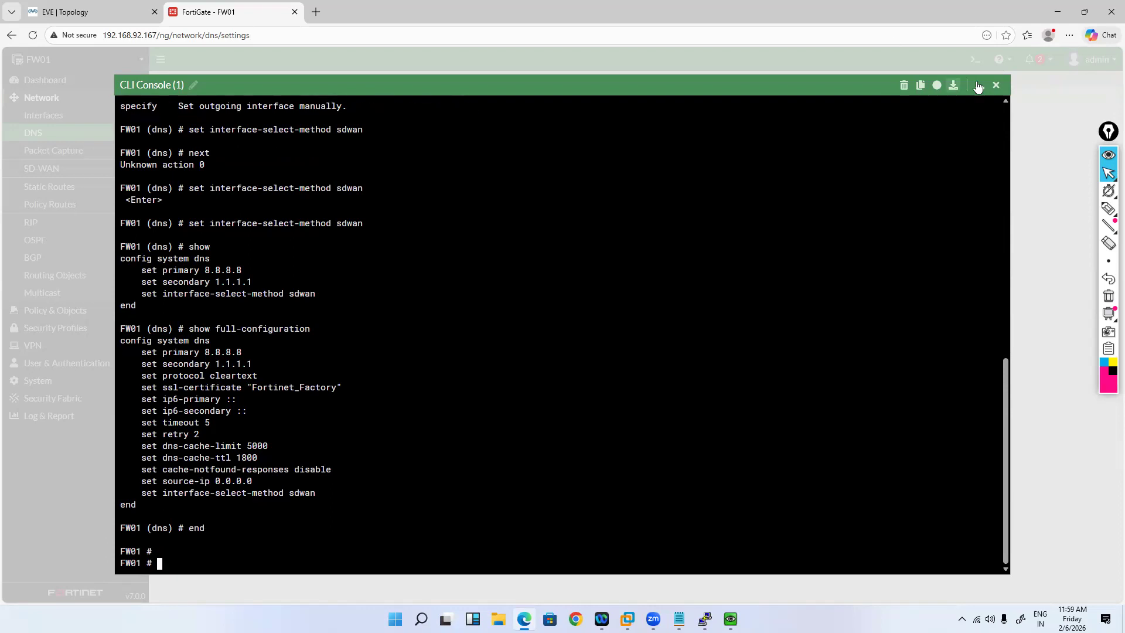
{"action": "left_click", "coordinate": [97, 136]}
Step: Reload DNS settings (8.8.8.8 at 40 ms, 1.1.1.1 at 70 ms) and check Win-PC1's ping
{"action": "left_click", "coordinate": [32, 37]}
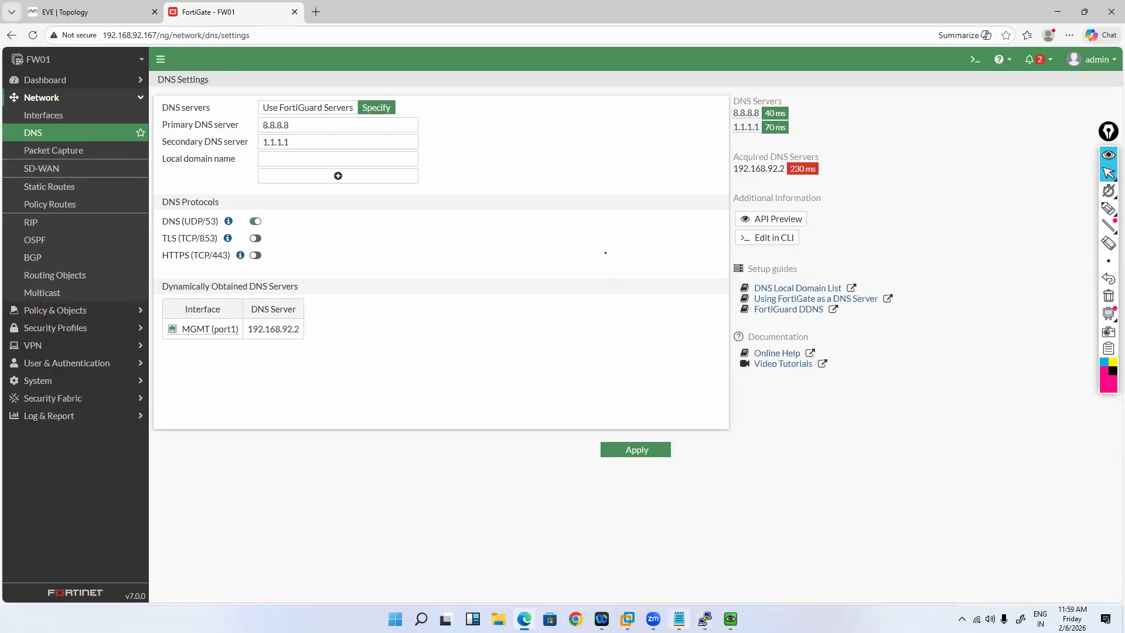
{"action": "mouse_move", "coordinate": [730, 619]}
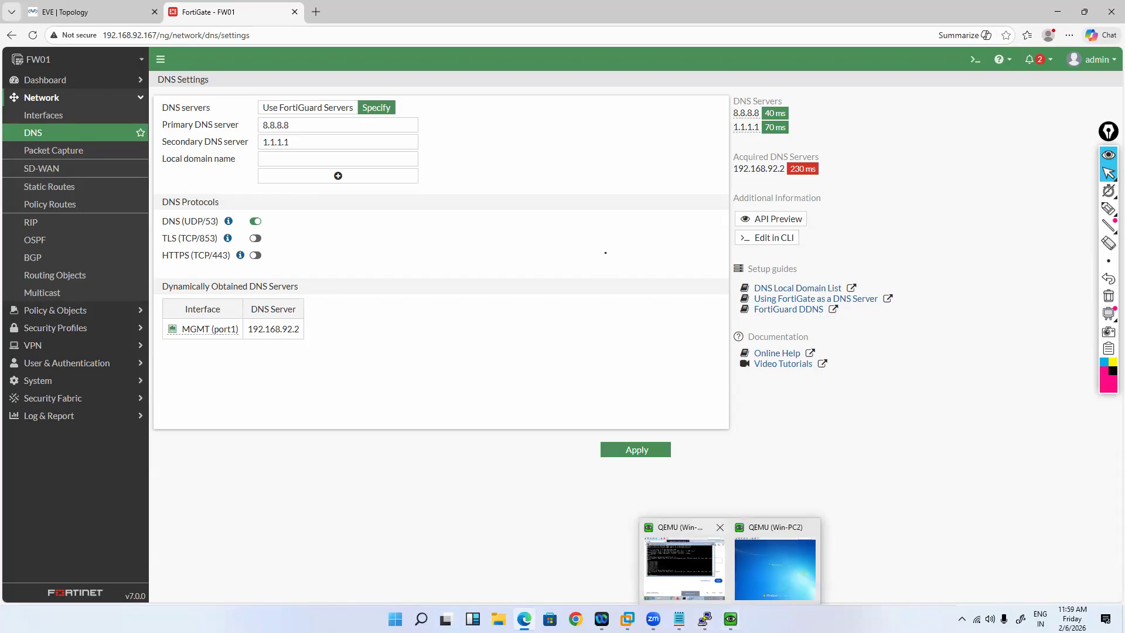
{"action": "left_click", "coordinate": [684, 565]}
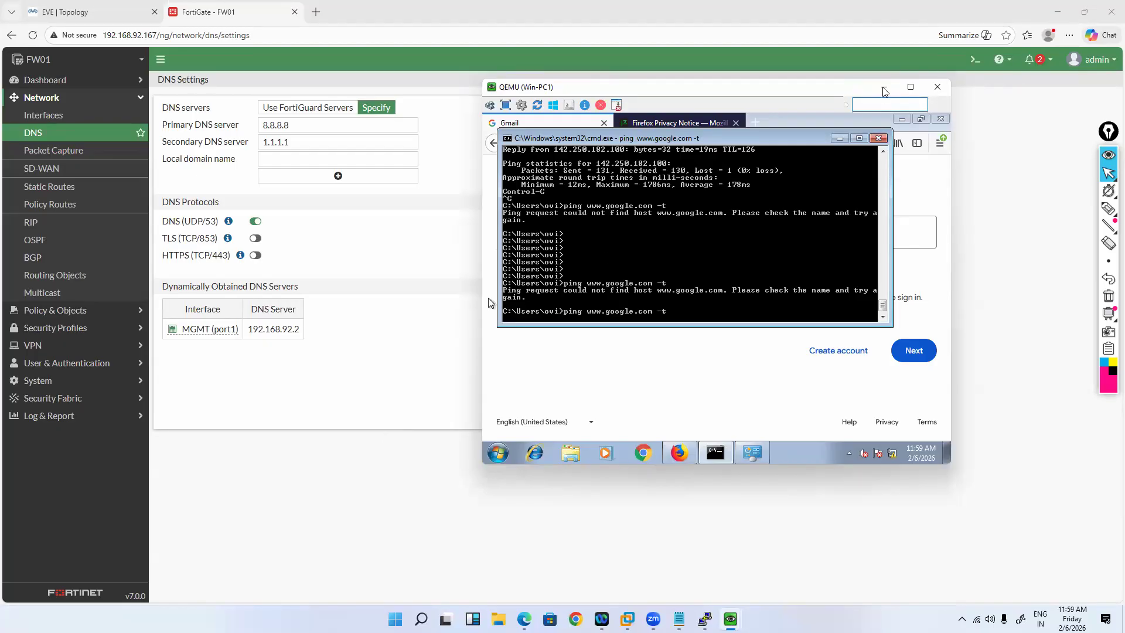
{"action": "left_click", "coordinate": [90, 316]}
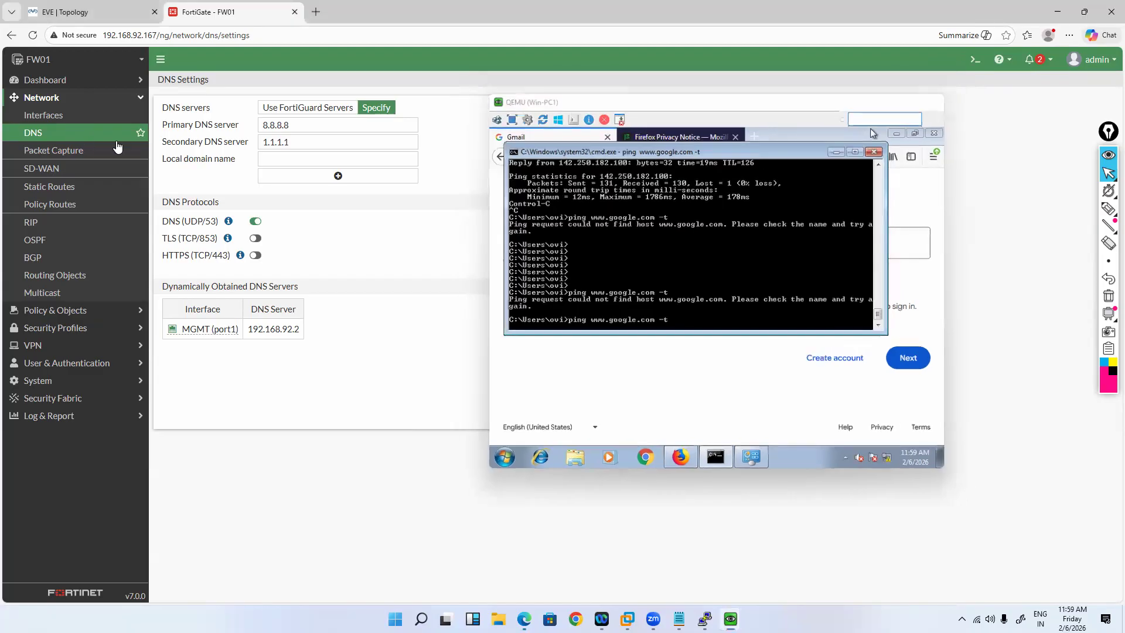
Step: Review the firewall policy and interface lists, then confirm Win-PC1 gets replies from 142.251.43.164
{"action": "left_click", "coordinate": [55, 310]}
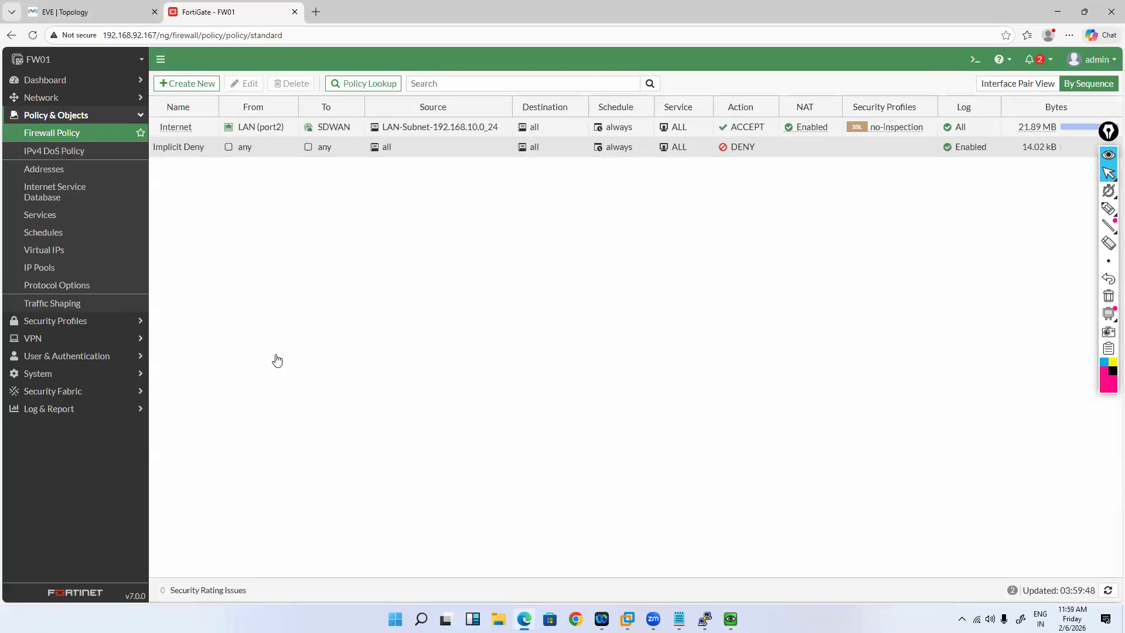
{"action": "key", "text": "ctrl+shift+Tab"}
{"action": "key", "text": "ctrl+Tab"}
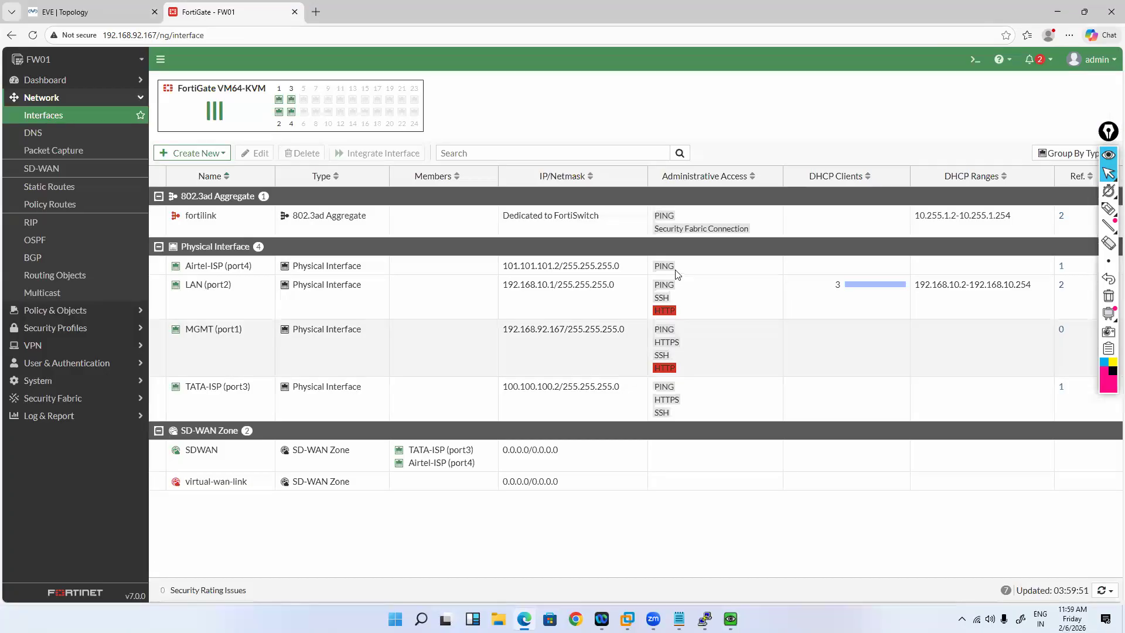
{"action": "mouse_move", "coordinate": [730, 619]}
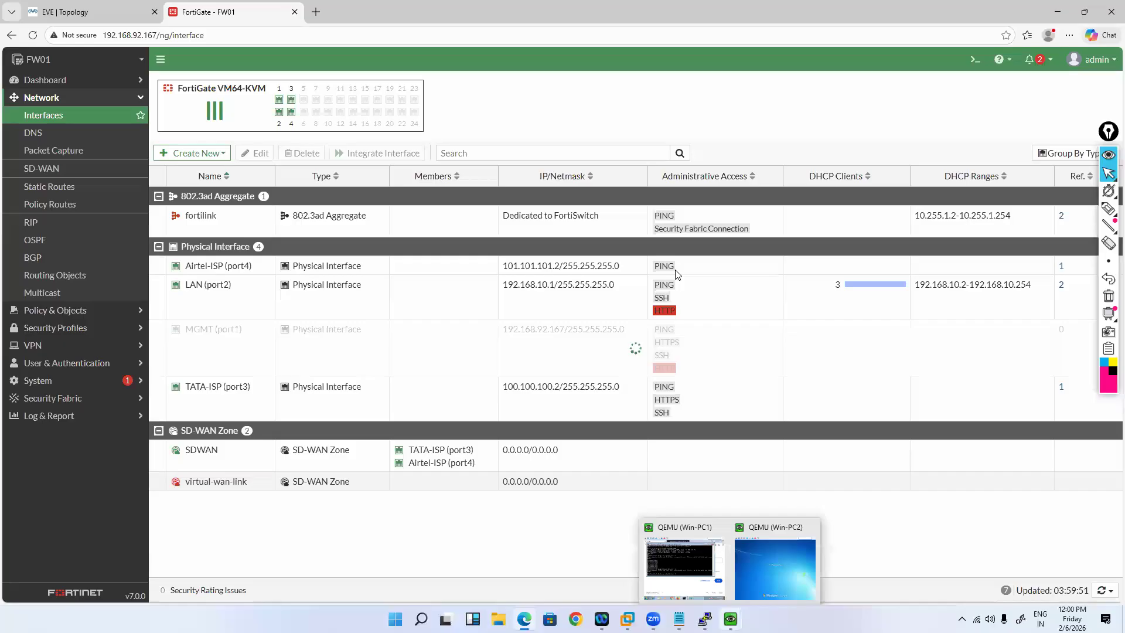
{"action": "left_click", "coordinate": [683, 565]}
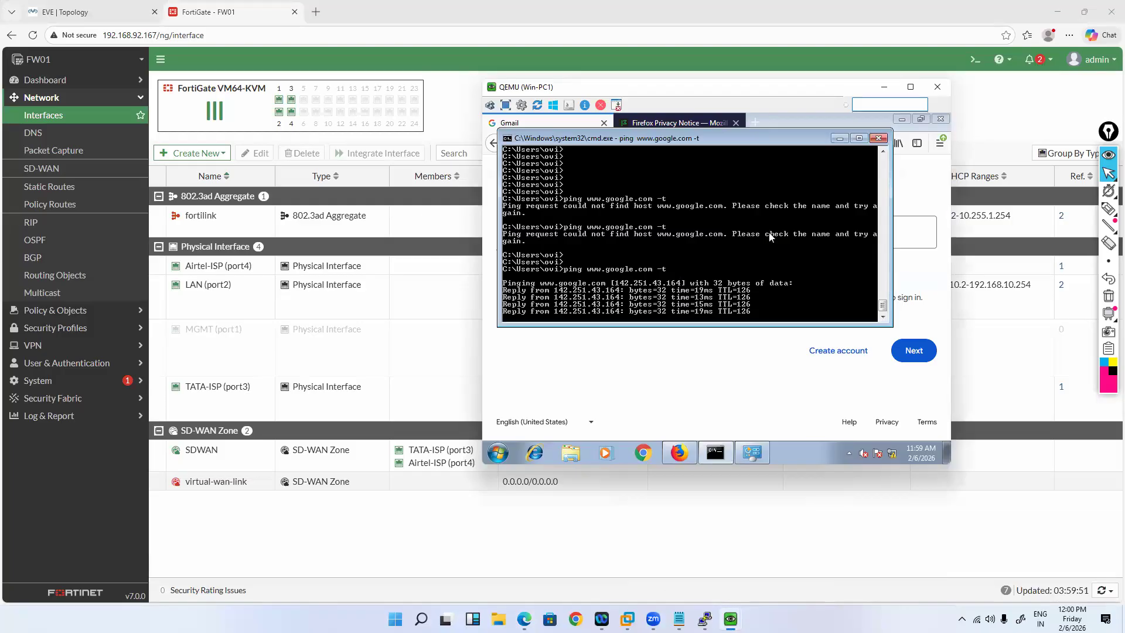
Step: Stop the ping and trace Win-PC1's route to google.com, exiting via 101.101.101.1
{"action": "key", "text": "alt+Tab"}
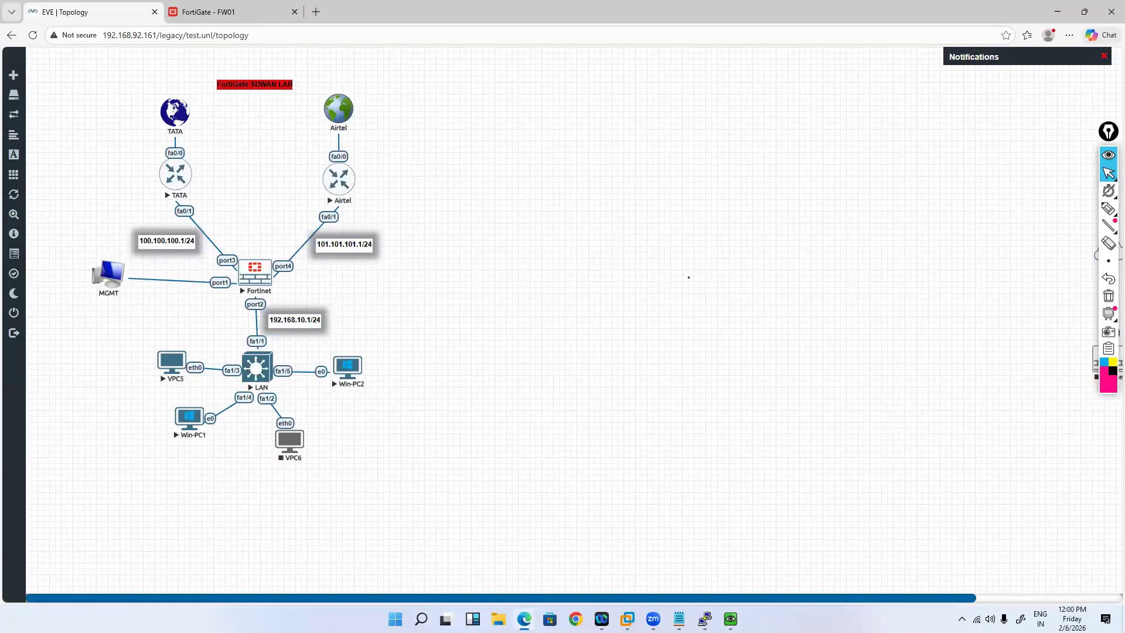
{"action": "mouse_move", "coordinate": [730, 619]}
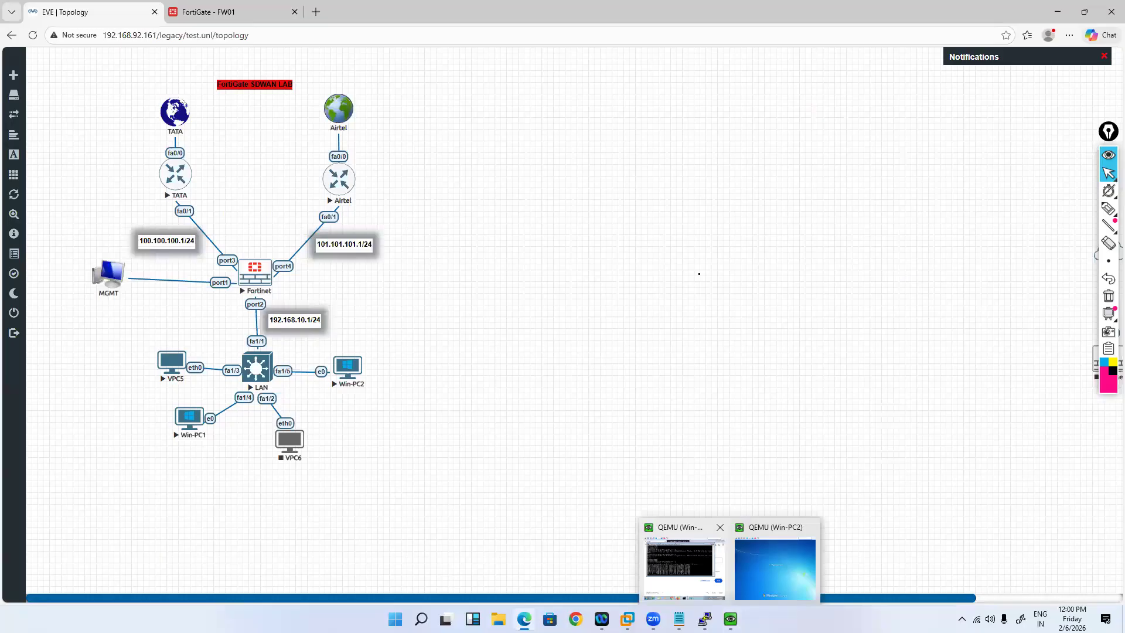
{"action": "left_click", "coordinate": [684, 568]}
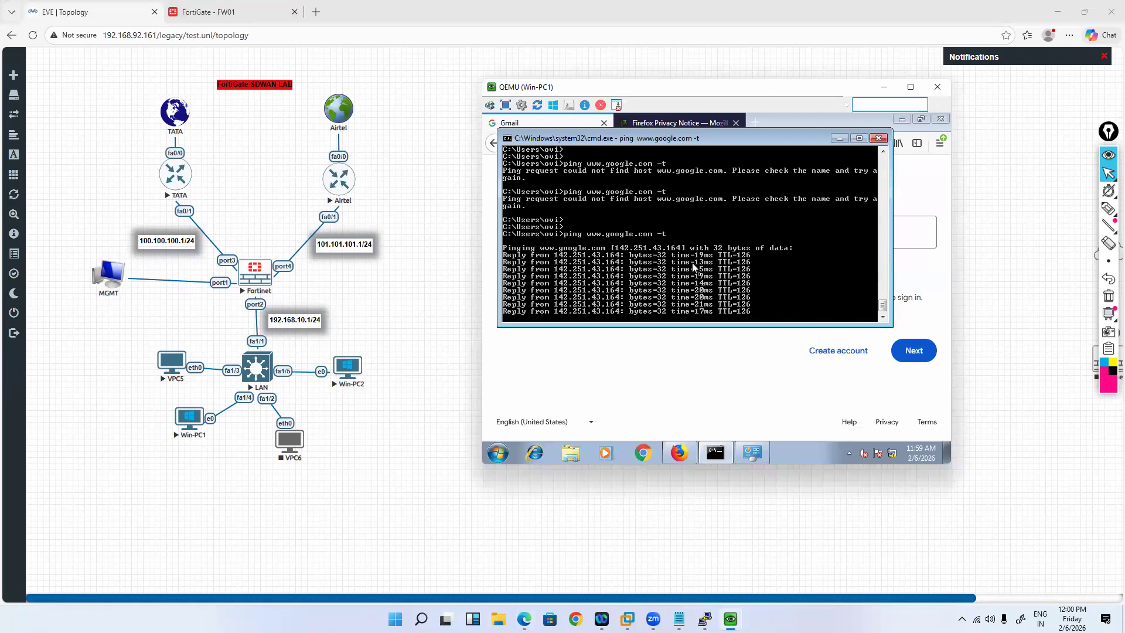
{"action": "key", "text": "ctrl+c"}
{"action": "key", "text": "Up"}
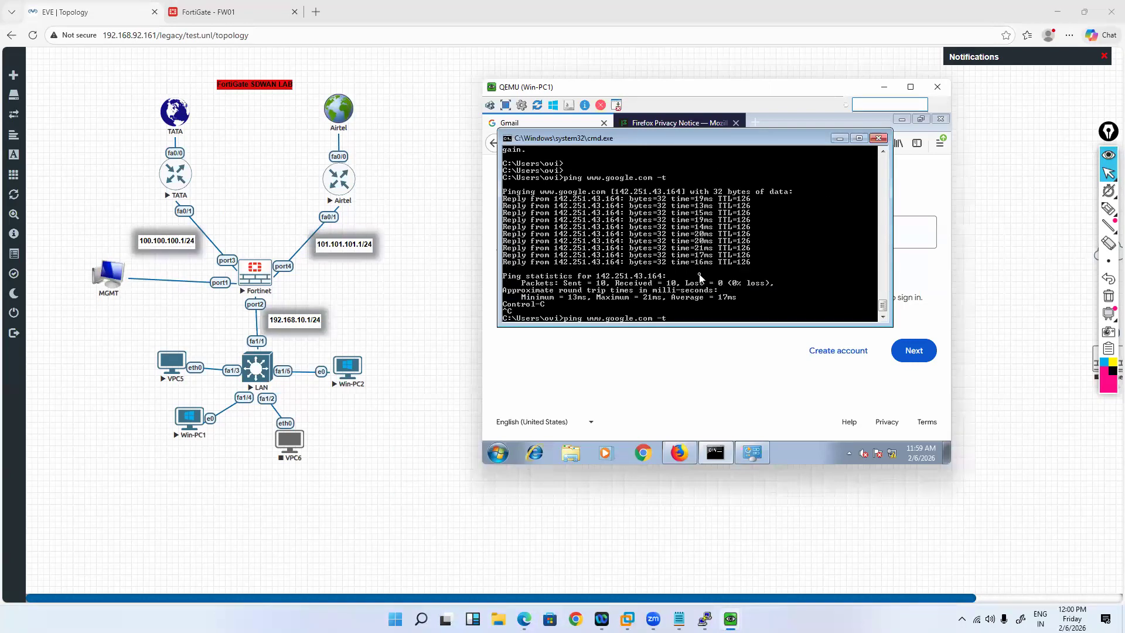
{"action": "key", "text": "Up"}
{"action": "key", "text": "Return"}
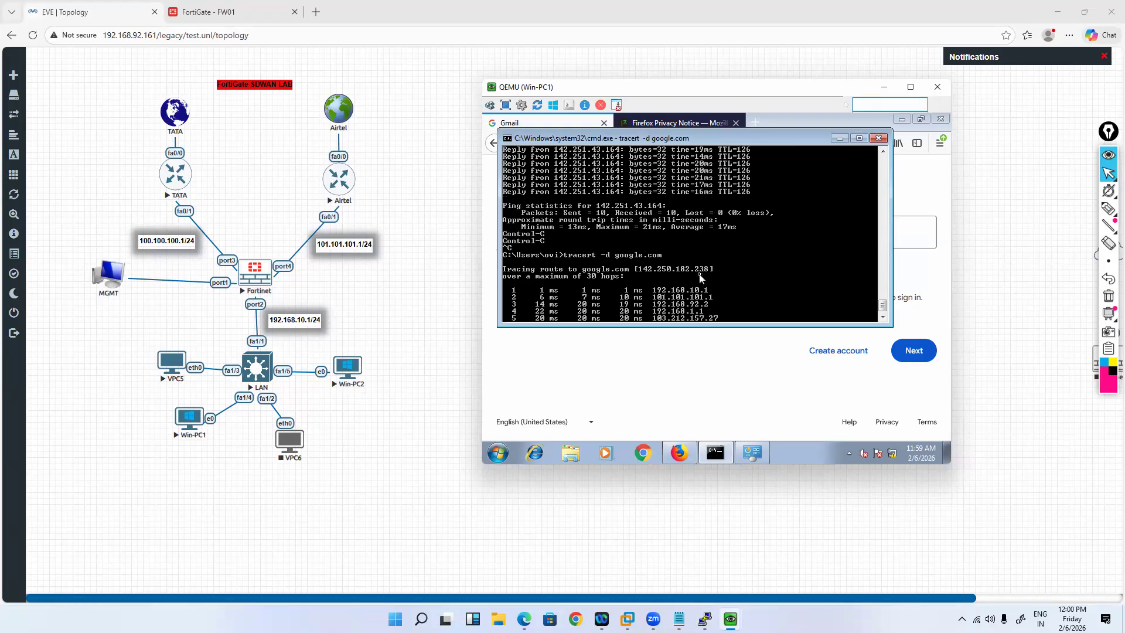
{"action": "key", "text": "ctrl+c"}
{"action": "key", "text": "Up"}
{"action": "key", "text": "Return"}
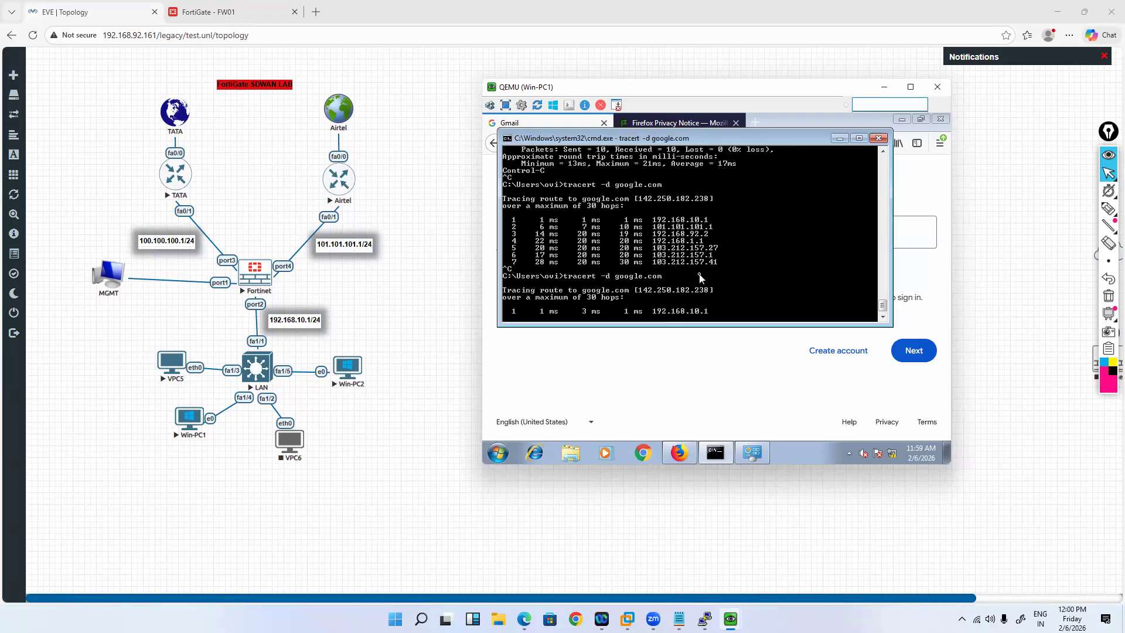
{"action": "key", "text": "ctrl+c"}
{"action": "key", "text": "Up"}
{"action": "key", "text": "Up"}
{"action": "key", "text": "Return"}
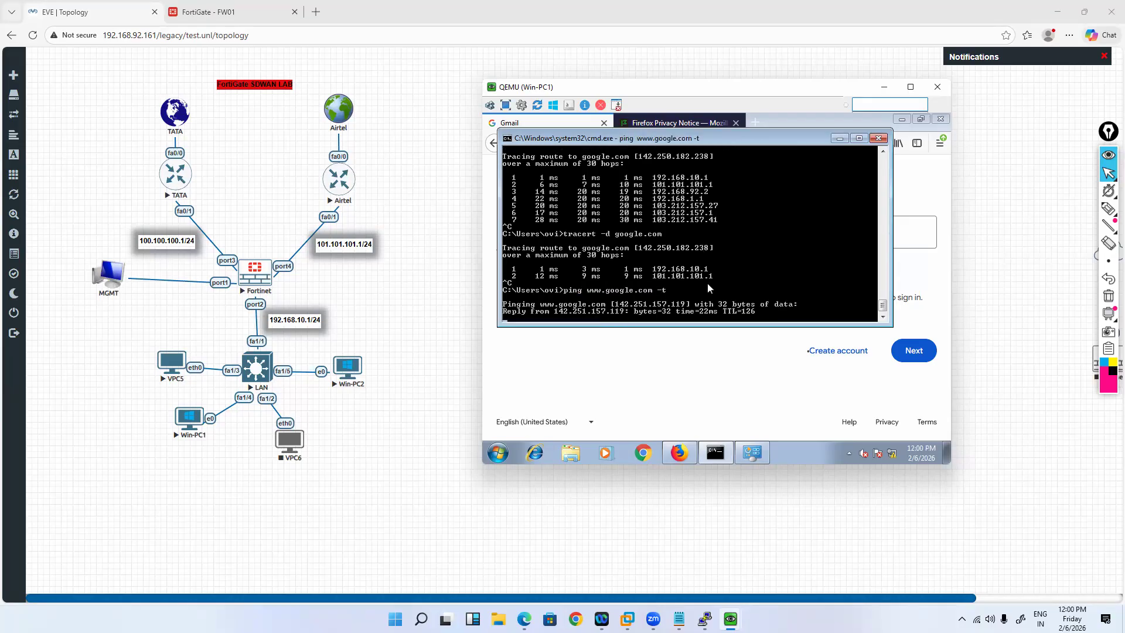
Step: Stop the Airtel router node in the EVE-NG topology
{"action": "left_click", "coordinate": [353, 192]}
{"action": "right_click", "coordinate": [346, 184]}
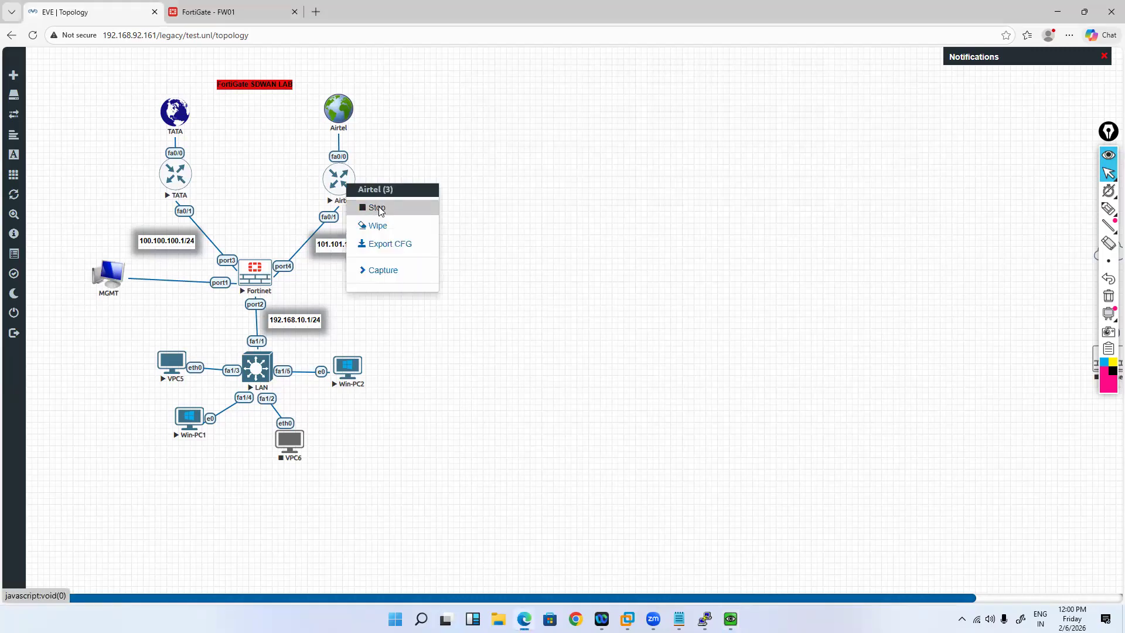
{"action": "left_click", "coordinate": [378, 208]}
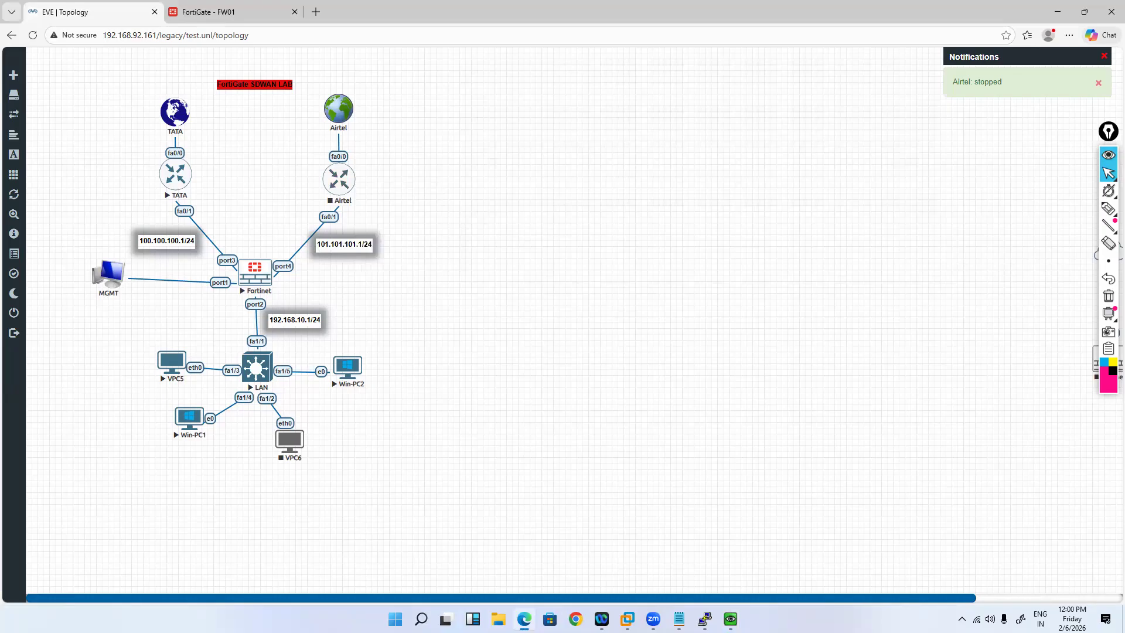
{"action": "left_click", "coordinate": [730, 619]}
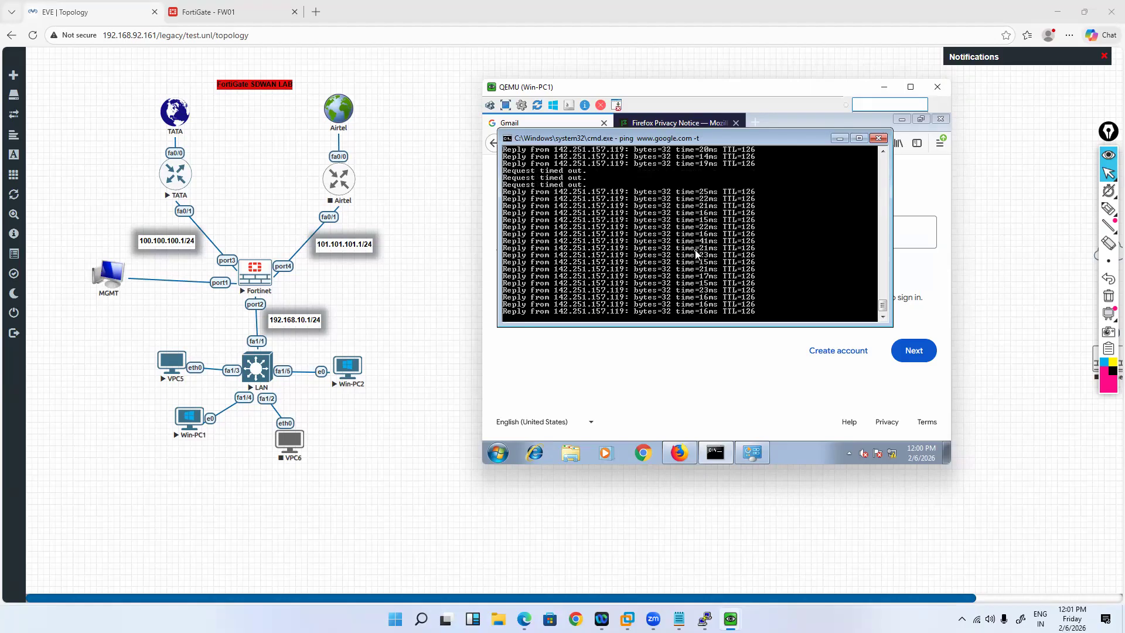
{"action": "key", "text": "ctrl+c"}
{"action": "key", "text": "Return"}
{"action": "key", "text": "Return"}
{"action": "key", "text": "Return"}
{"action": "key", "text": "Return"}
{"action": "key", "text": "Return"}
{"action": "key", "text": "Return"}
{"action": "key", "text": "Return"}
{"action": "key", "text": "Return"}
{"action": "key", "text": "Return"}
{"action": "key", "text": "Return"}
{"action": "key", "text": "Return"}
{"action": "key", "text": "Up"}
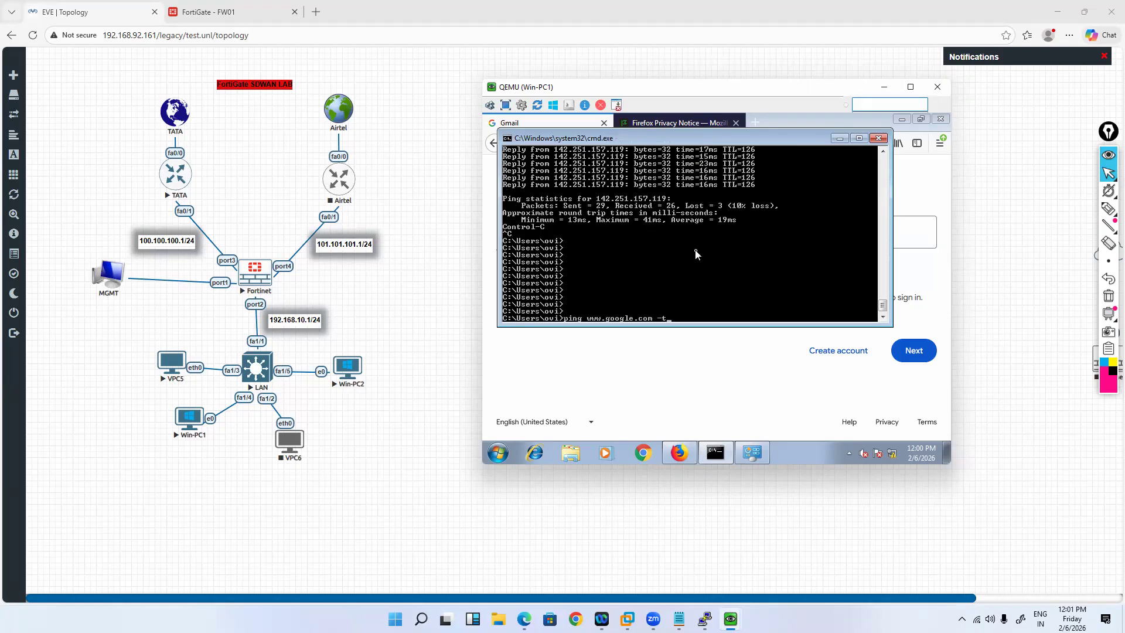
{"action": "key", "text": "Return"}
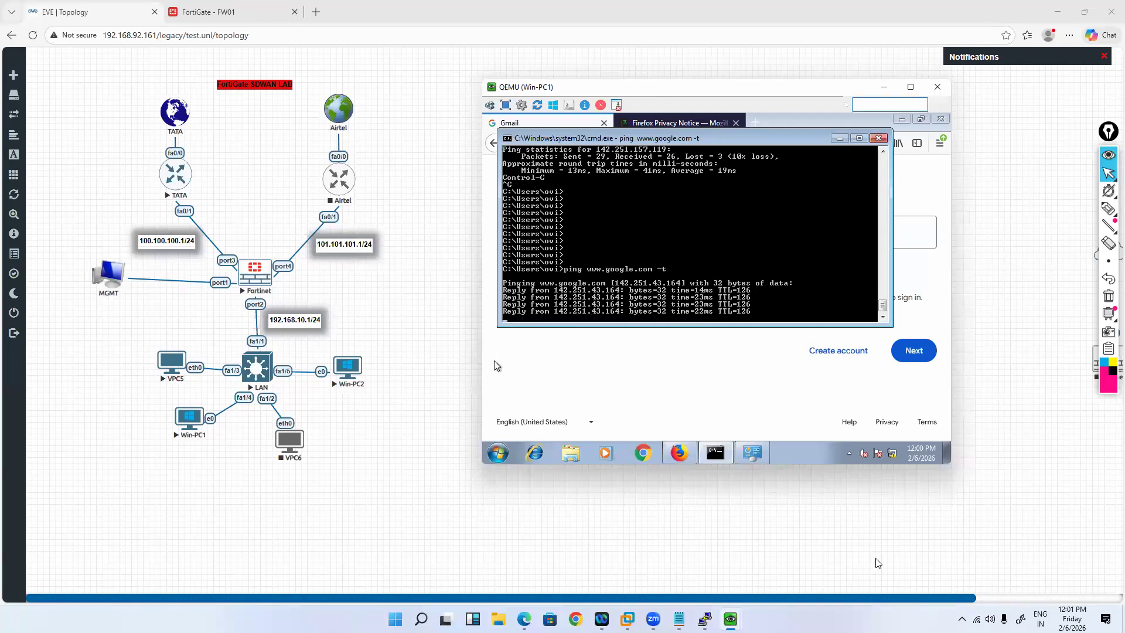
{"action": "left_click", "coordinate": [608, 558]}
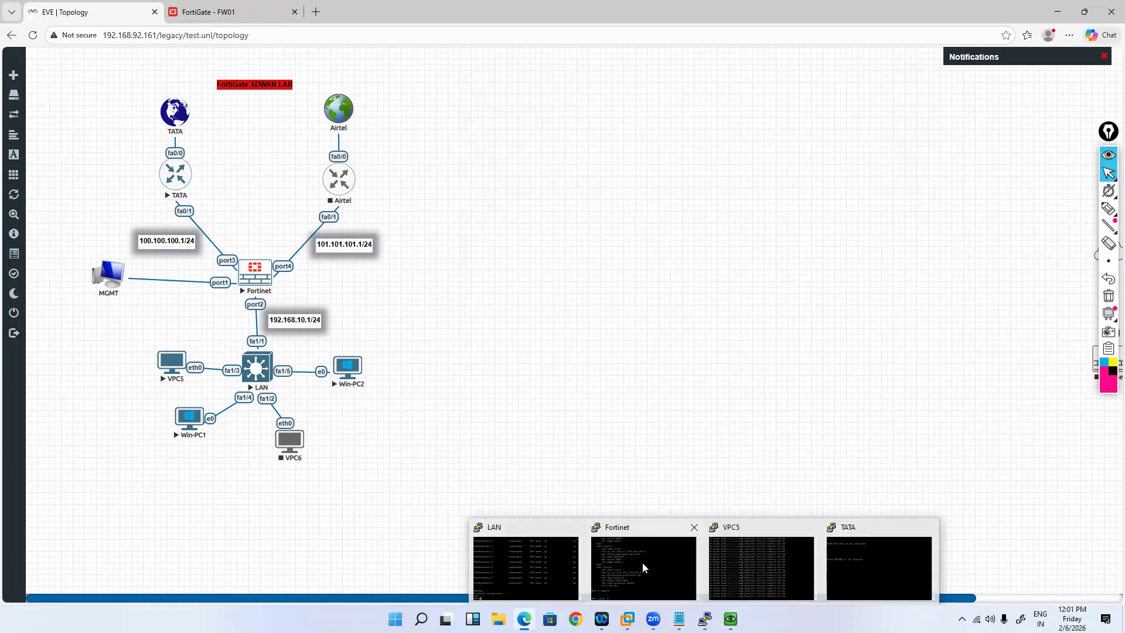
Step: Log in to the FW01 Fortinet console with the admin account
{"action": "left_click", "coordinate": [633, 529]}
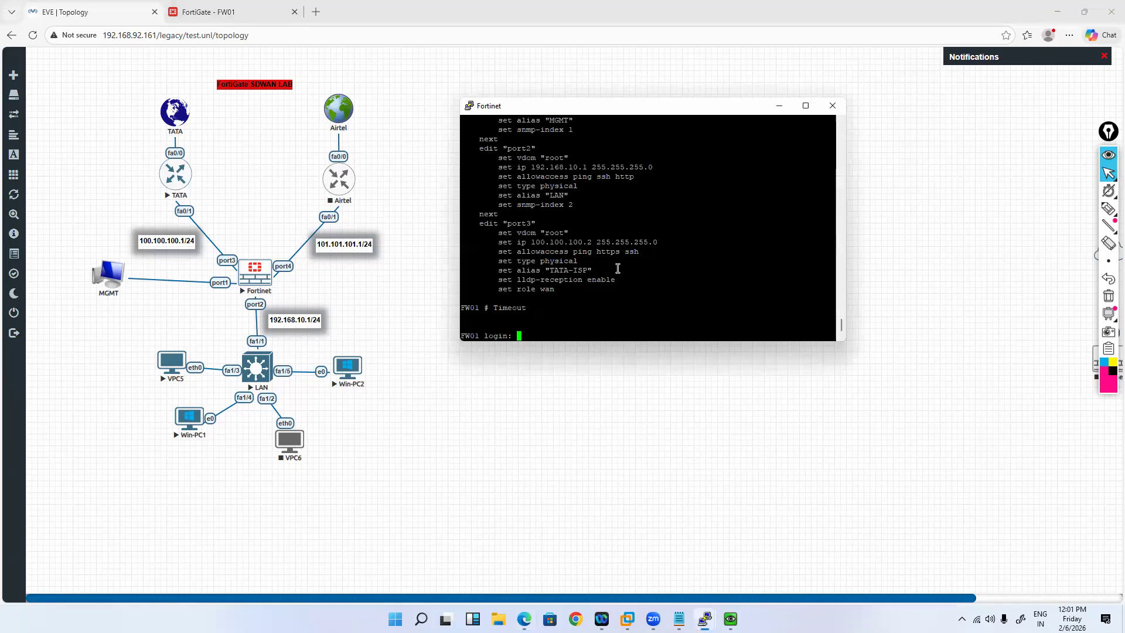
{"action": "type", "text": "admin"}
{"action": "key", "text": "Return"}
{"action": "key", "text": "Return"}
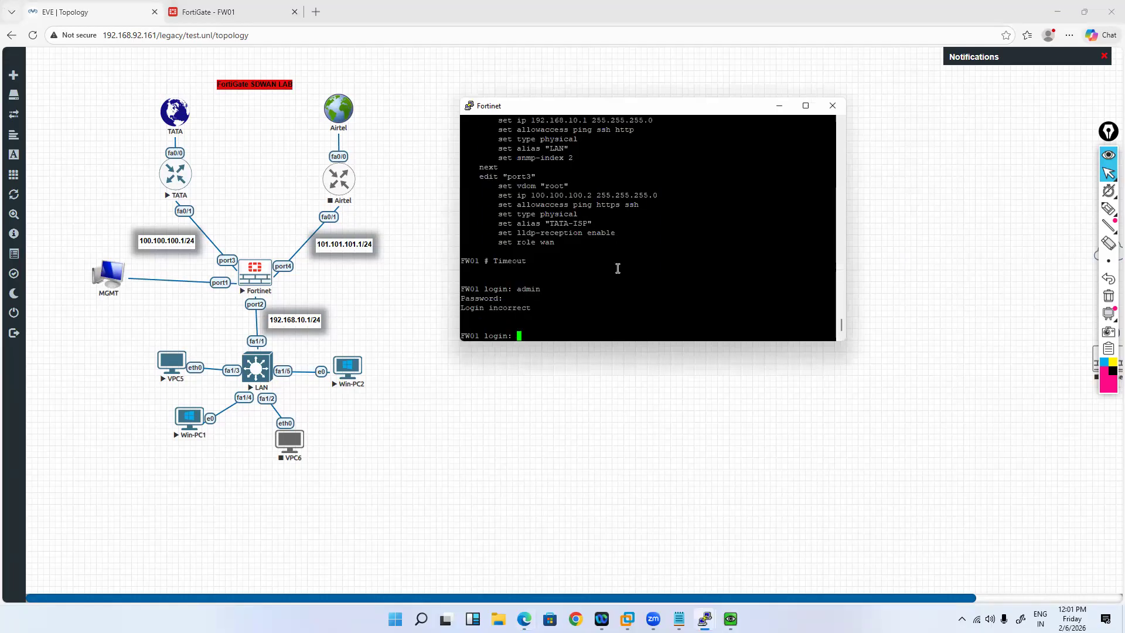
{"action": "type", "text": "admin"}
{"action": "key", "text": "Return"}
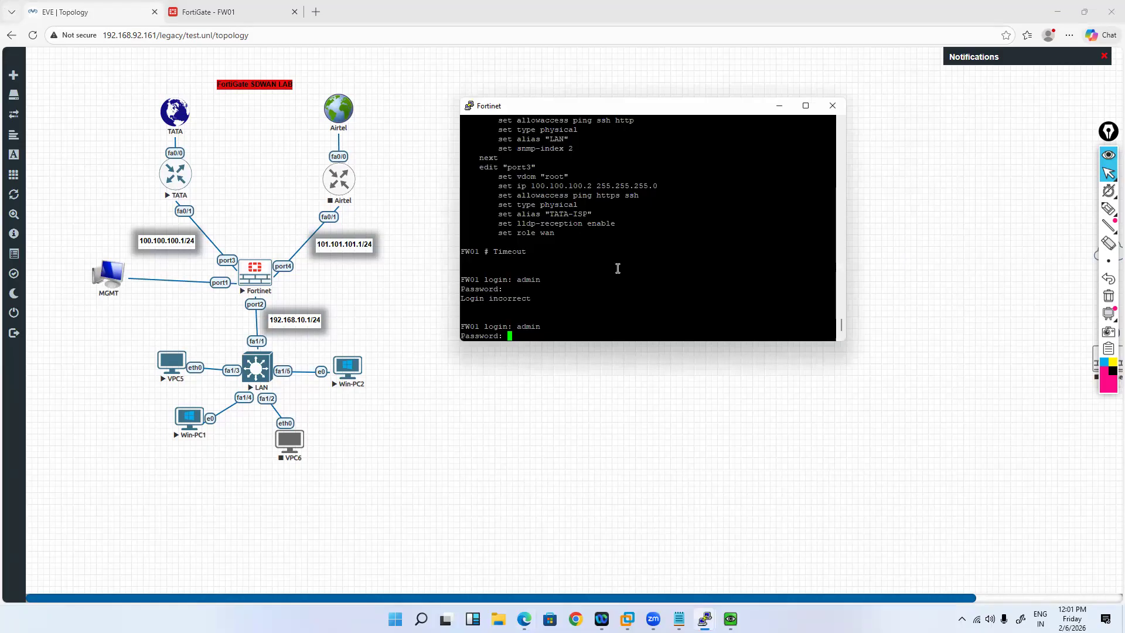
{"action": "key", "text": "Return"}
Step: Under config system interface, edit port1, set status up, and end the configuration
{"action": "type", "text": "config system interface"}
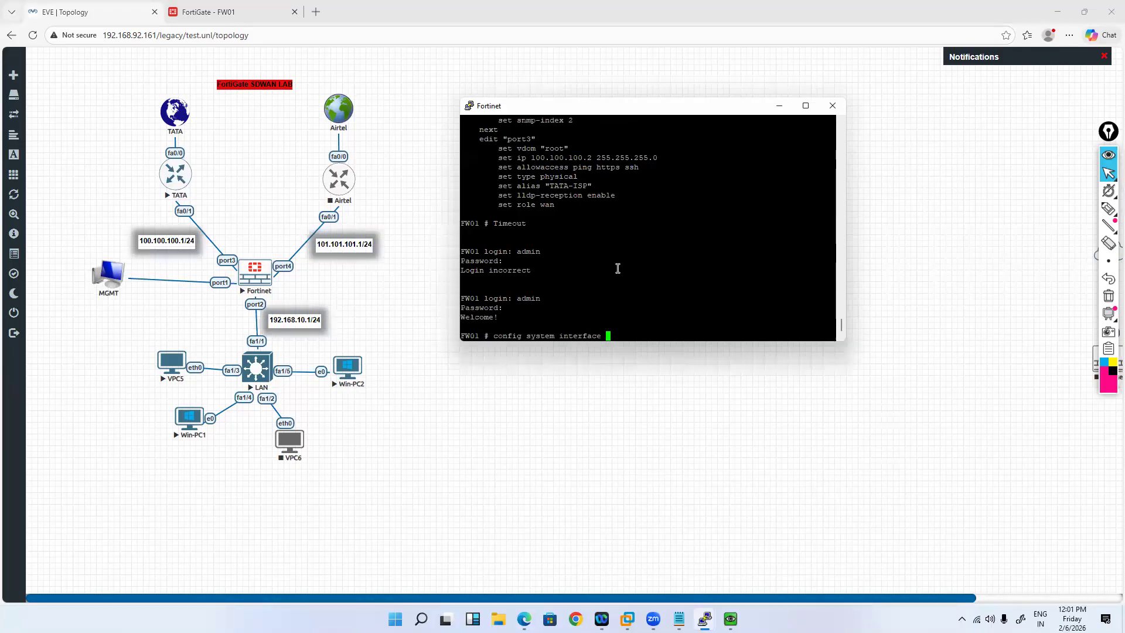
{"action": "key", "text": "Return"}
{"action": "type", "text": "edit port1"}
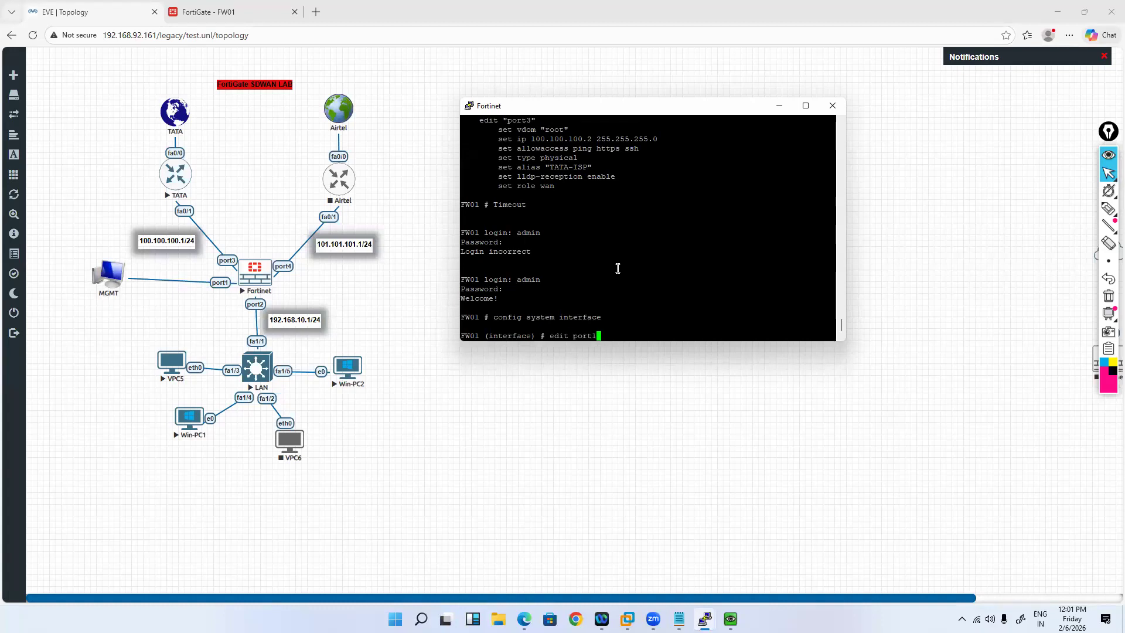
{"action": "key", "text": "Return"}
{"action": "type", "text": "set "}
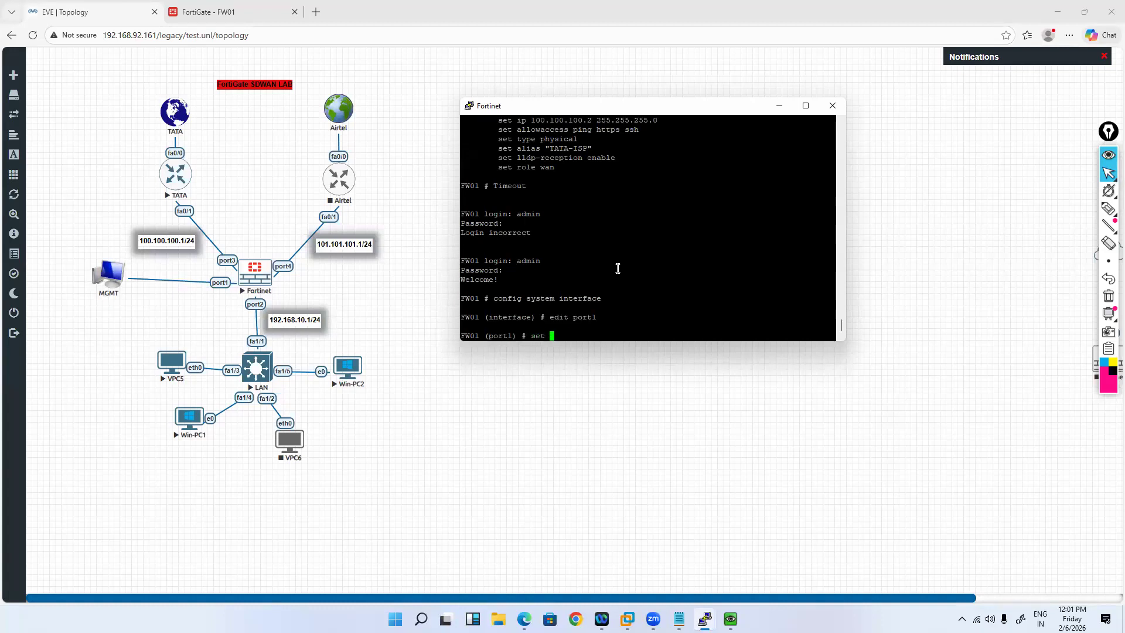
{"action": "type", "text": "mode"}
{"action": "key", "text": "BackSpace"}
{"action": "key", "text": "BackSpace"}
{"action": "key", "text": "BackSpace"}
{"action": "key", "text": "BackSpace"}
{"action": "key", "text": "BackSpace"}
{"action": "type", "text": "stpforward"}
{"action": "key", "text": "BackSpace"}
{"action": "key", "text": "BackSpace"}
{"action": "key", "text": "BackSpace"}
{"action": "key", "text": "BackSpace"}
{"action": "key", "text": "BackSpace"}
{"action": "key", "text": "BackSpace"}
{"action": "key", "text": "BackSpace"}
{"action": "key", "text": "BackSpace"}
{"action": "type", "text": "atus up"}
{"action": "key", "text": "Return"}
{"action": "key", "text": "Return"}
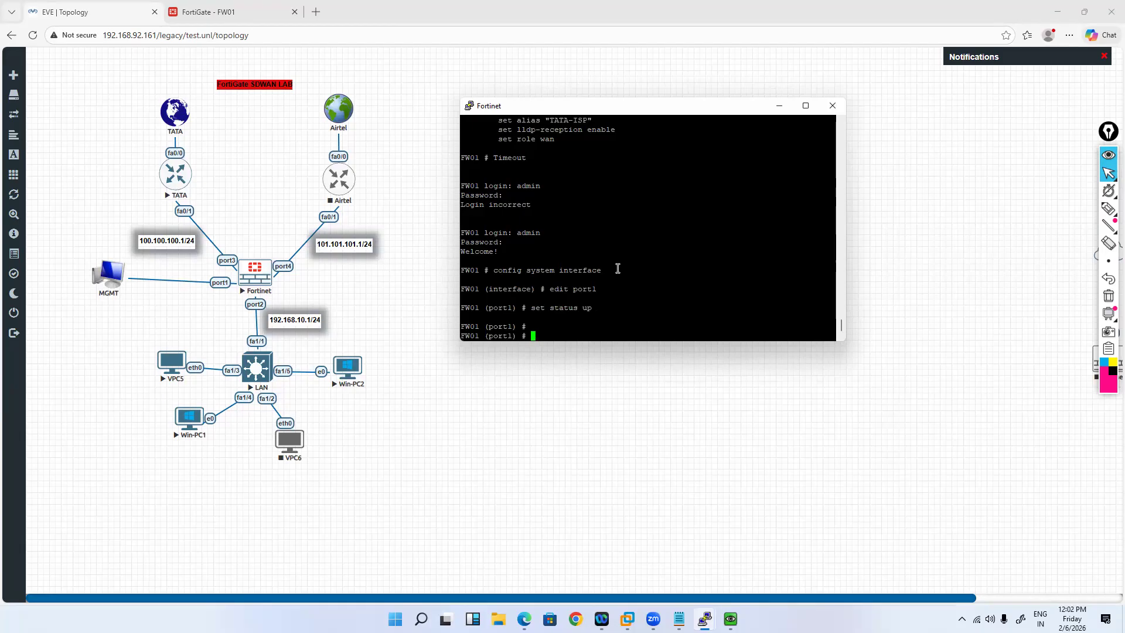
{"action": "key", "text": "Return"}
{"action": "type", "text": "end"}
{"action": "key", "text": "Return"}
{"action": "mouse_move", "coordinate": [729, 614]}
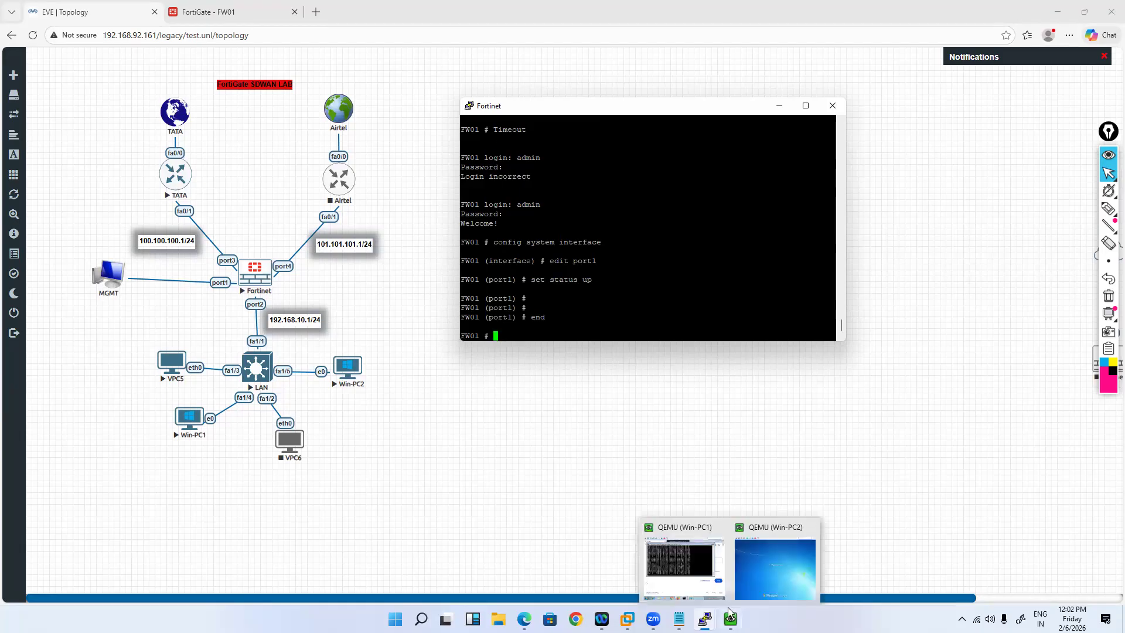
{"action": "left_click", "coordinate": [680, 568]}
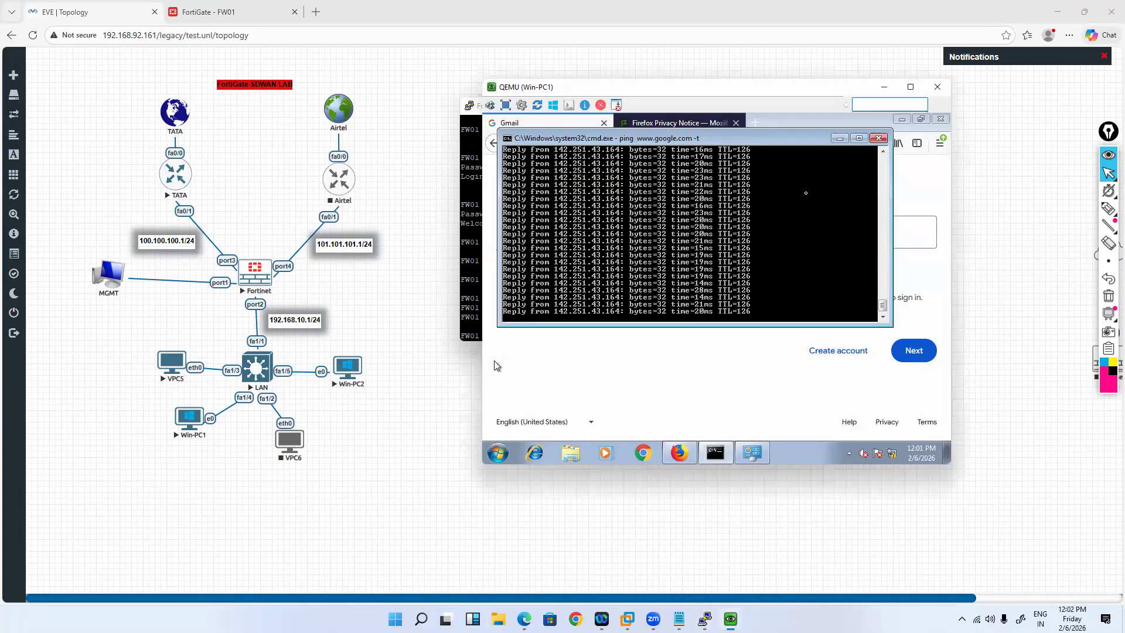
Step: Stop the google.com ping, rerun it briefly, then ping yahoo.com from Win-PC1
{"action": "key", "text": "ctrl+c"}
{"action": "key", "text": "Return"}
{"action": "key", "text": "Return"}
{"action": "key", "text": "Return"}
{"action": "key", "text": "Return"}
{"action": "key", "text": "Return"}
{"action": "key", "text": "Return"}
{"action": "key", "text": "Return"}
{"action": "key", "text": "Return"}
{"action": "key", "text": "Return"}
{"action": "key", "text": "Return"}
{"action": "key", "text": "Return"}
{"action": "key", "text": "Return"}
{"action": "key", "text": "Return"}
{"action": "key", "text": "Return"}
{"action": "key", "text": "Return"}
{"action": "key", "text": "Return"}
{"action": "key", "text": "Return"}
{"action": "key", "text": "Return"}
{"action": "key", "text": "Return"}
{"action": "key", "text": "Return"}
{"action": "key", "text": "Up"}
{"action": "key", "text": "Return"}
{"action": "key", "text": "ctrl+c"}
{"action": "type", "text": "ping yahoo.com"}
{"action": "key", "text": "Return"}
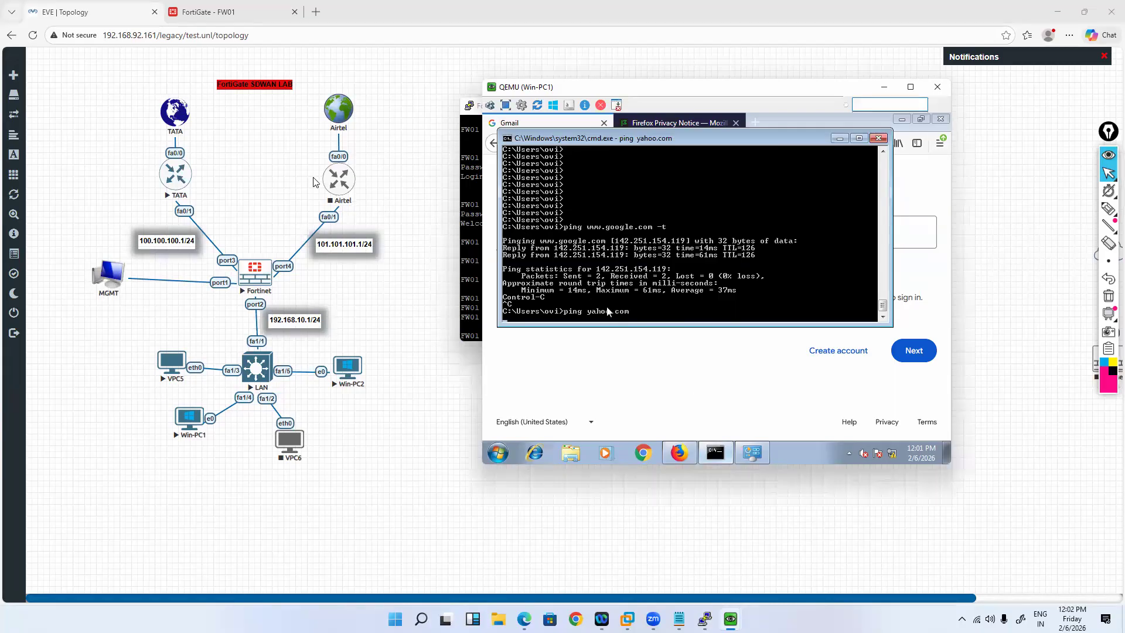
Step: Start the Airtel router, then ping 1.1.1.1 from Win-PC1's command prompt
{"action": "right_click", "coordinate": [386, 211]}
{"action": "left_click", "coordinate": [385, 209]}
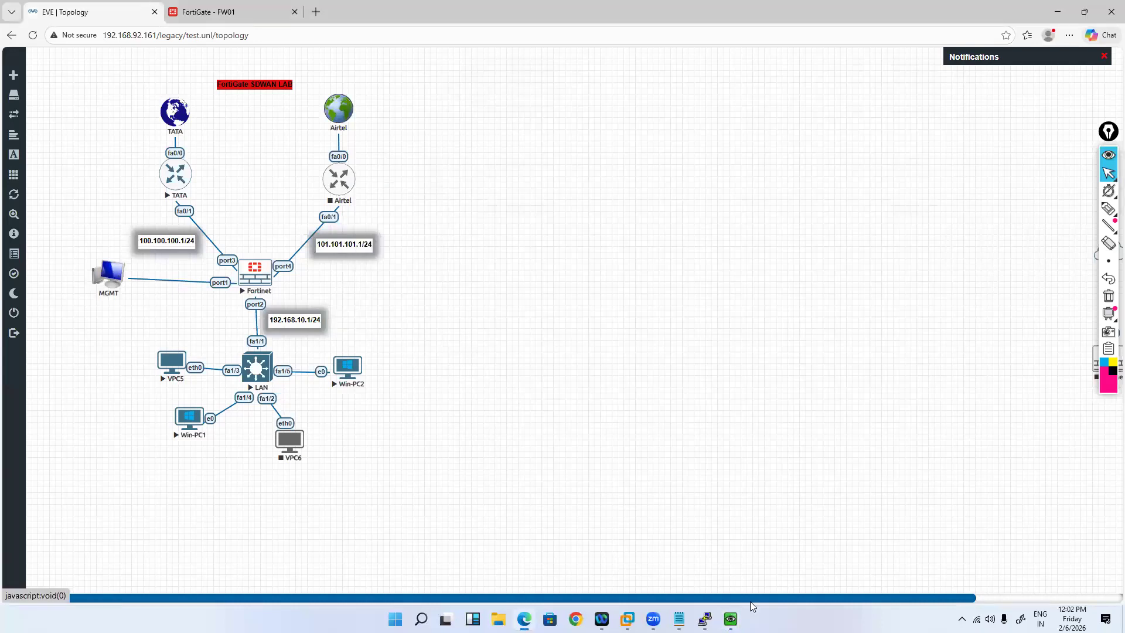
{"action": "mouse_move", "coordinate": [705, 618]}
{"action": "left_click", "coordinate": [743, 572]}
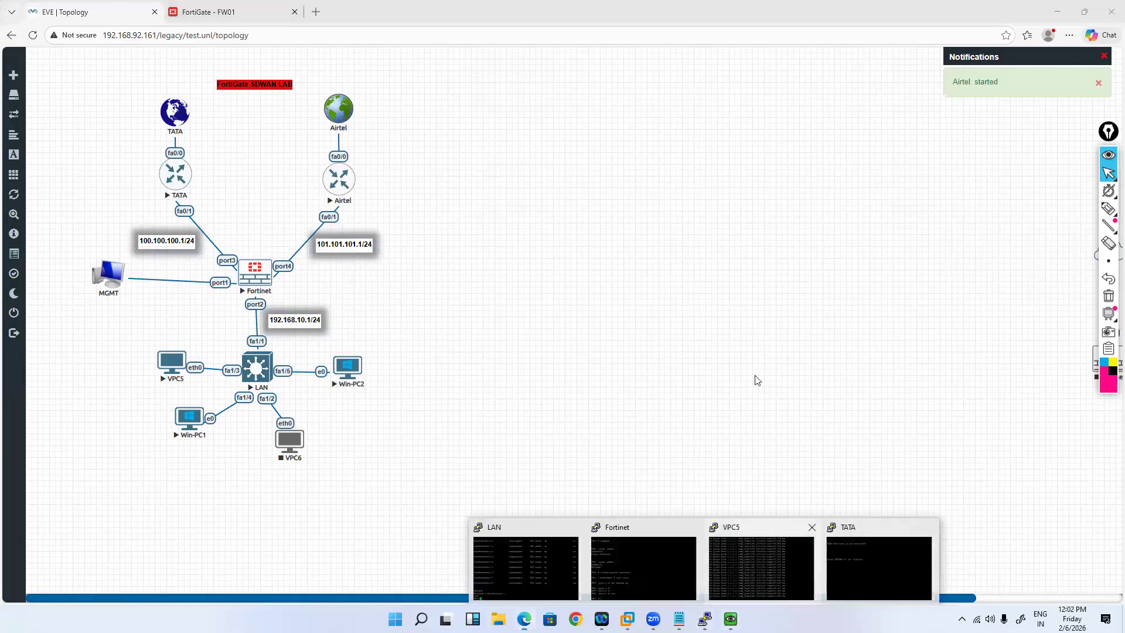
{"action": "mouse_move", "coordinate": [730, 619]}
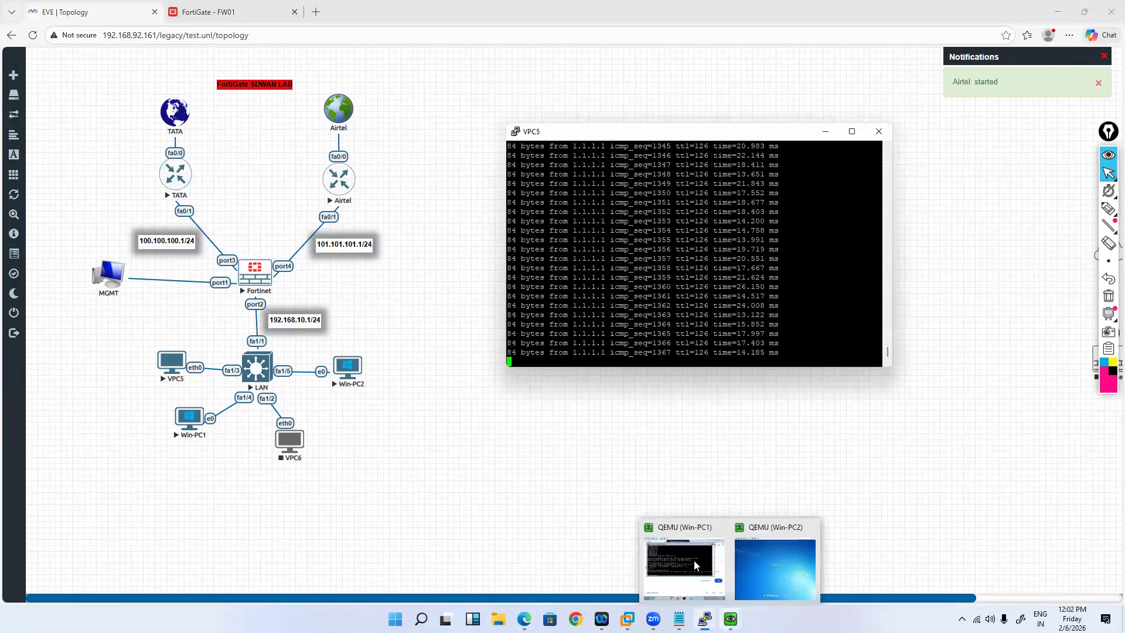
{"action": "left_click", "coordinate": [695, 566]}
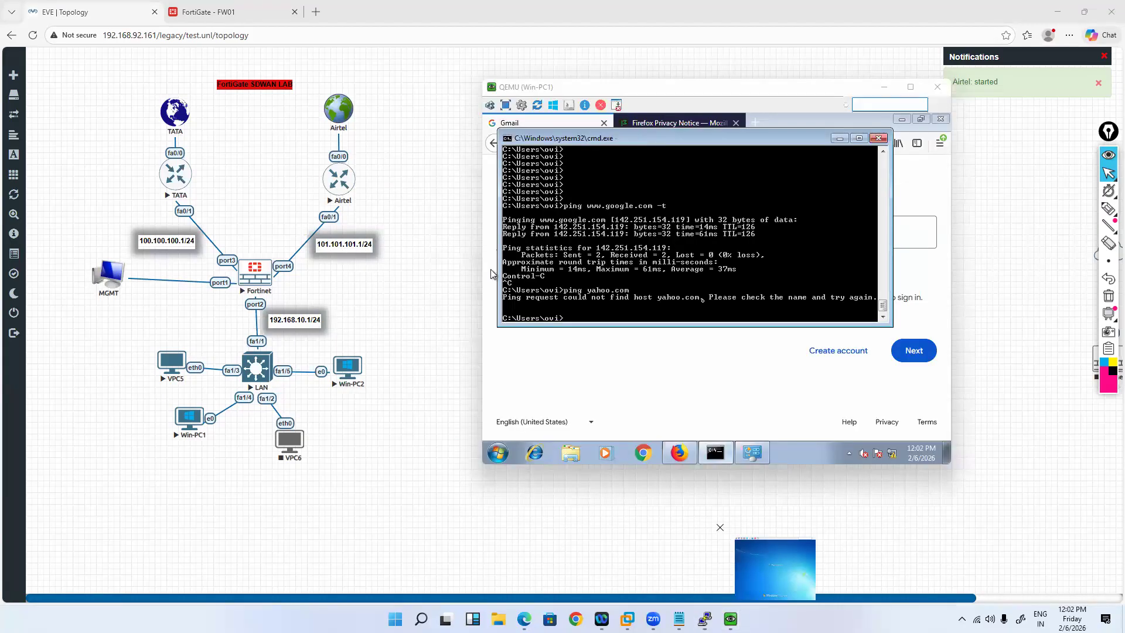
{"action": "left_click", "coordinate": [491, 273]}
{"action": "type", "text": "ping 1.1.1.1"}
{"action": "key", "text": "Return"}
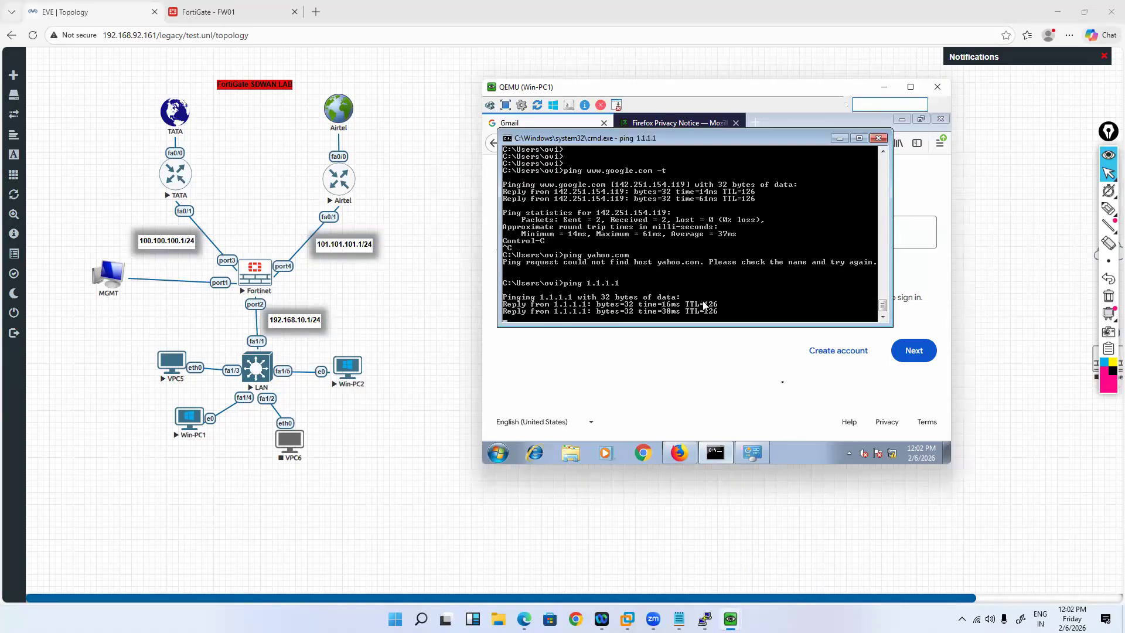
Step: Switch to the FortiGate FW01 web page
{"action": "mouse_move", "coordinate": [730, 619]}
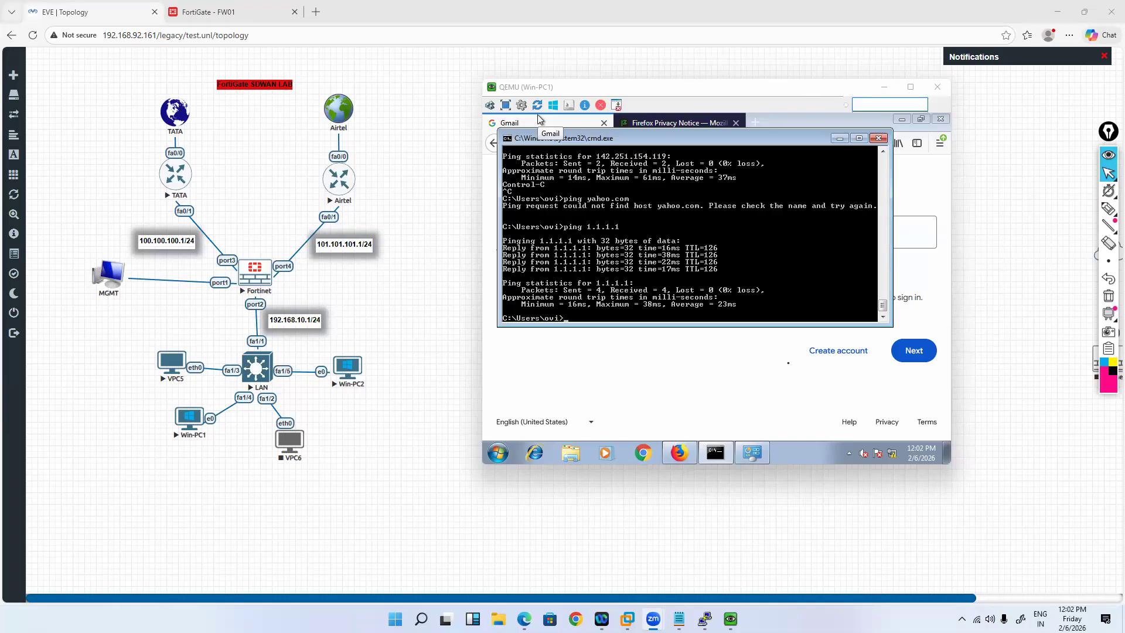
{"action": "left_click", "coordinate": [750, 221]}
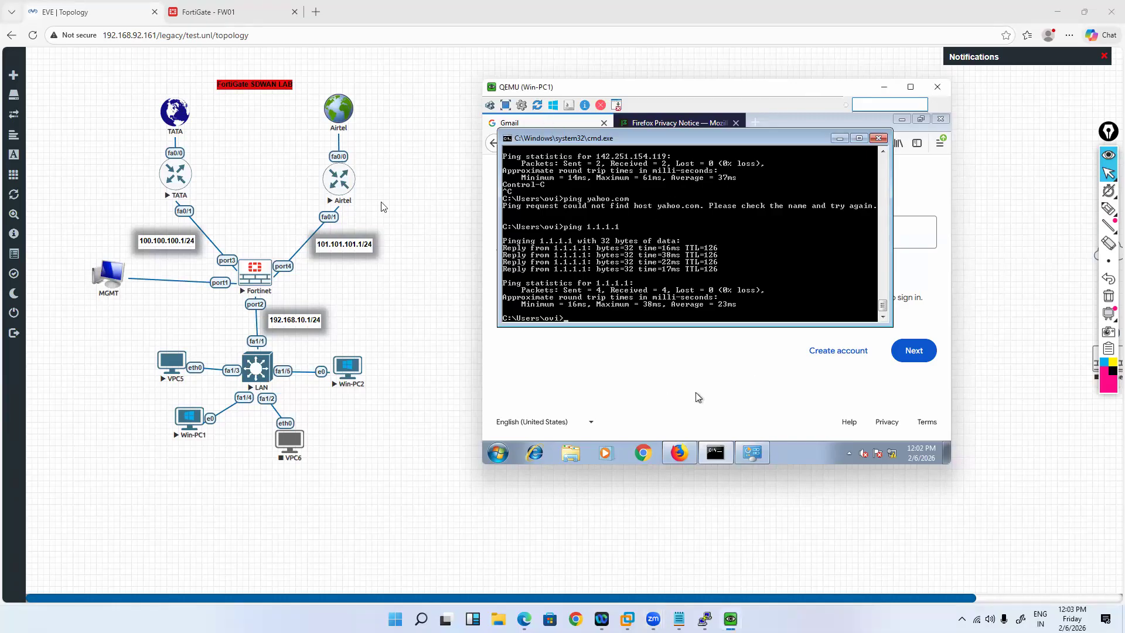
{"action": "left_click_drag", "start_coordinate": [670, 389], "coordinate": [512, 344]}
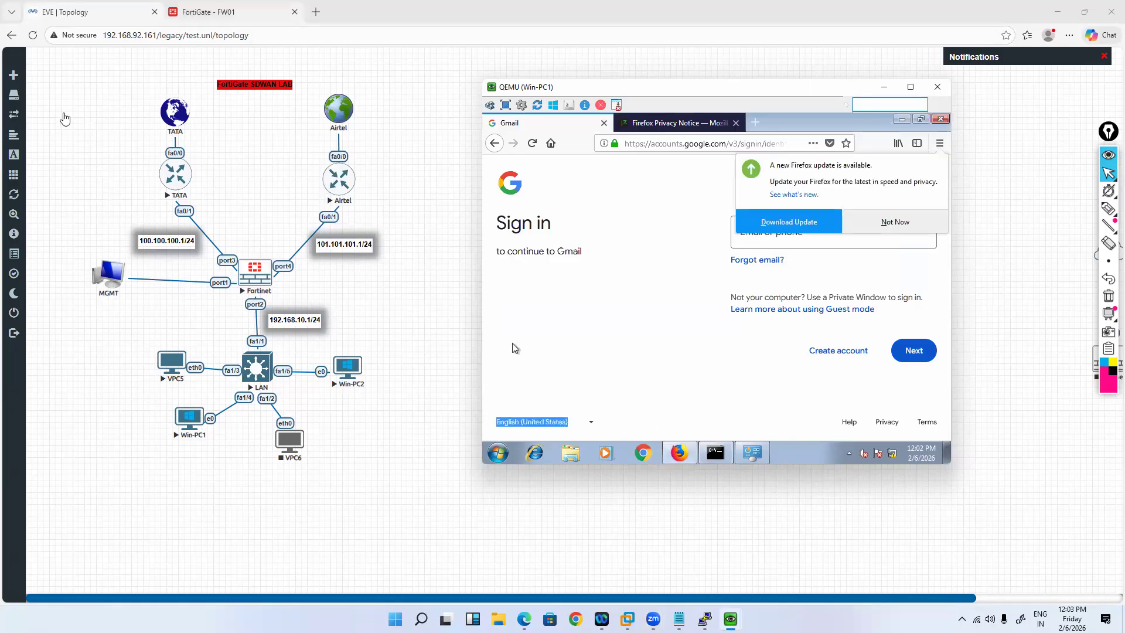
{"action": "key", "text": "ctrl+Tab"}
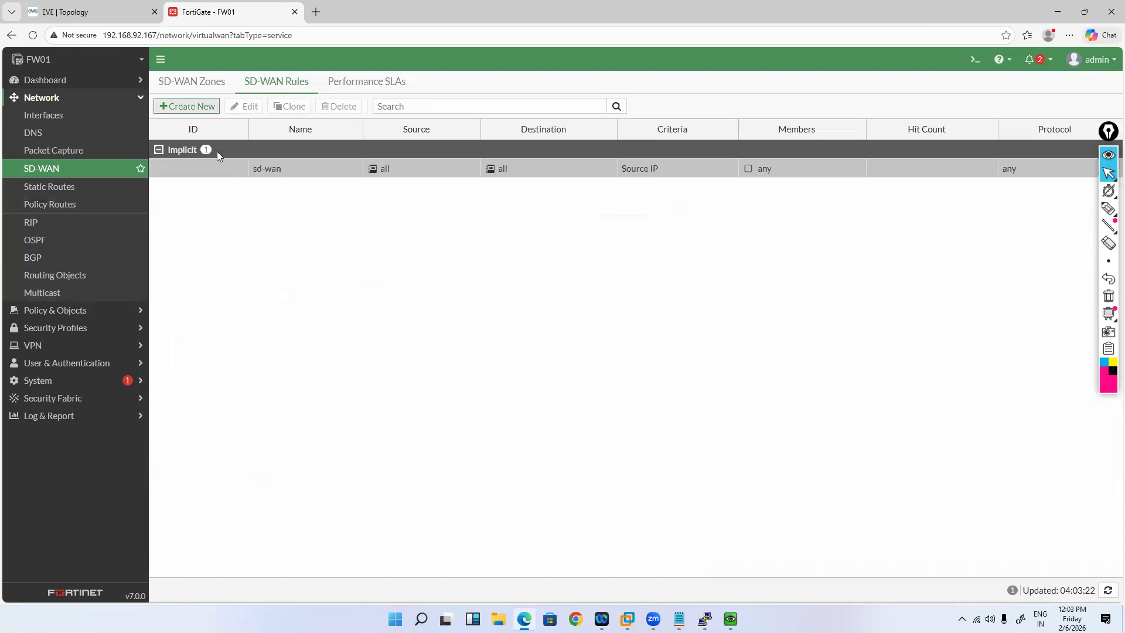
Step: Look over the SD-WAN Zones, Performance SLAs and DNS pages, then go back to SD-WAN Rules
{"action": "left_click", "coordinate": [192, 86]}
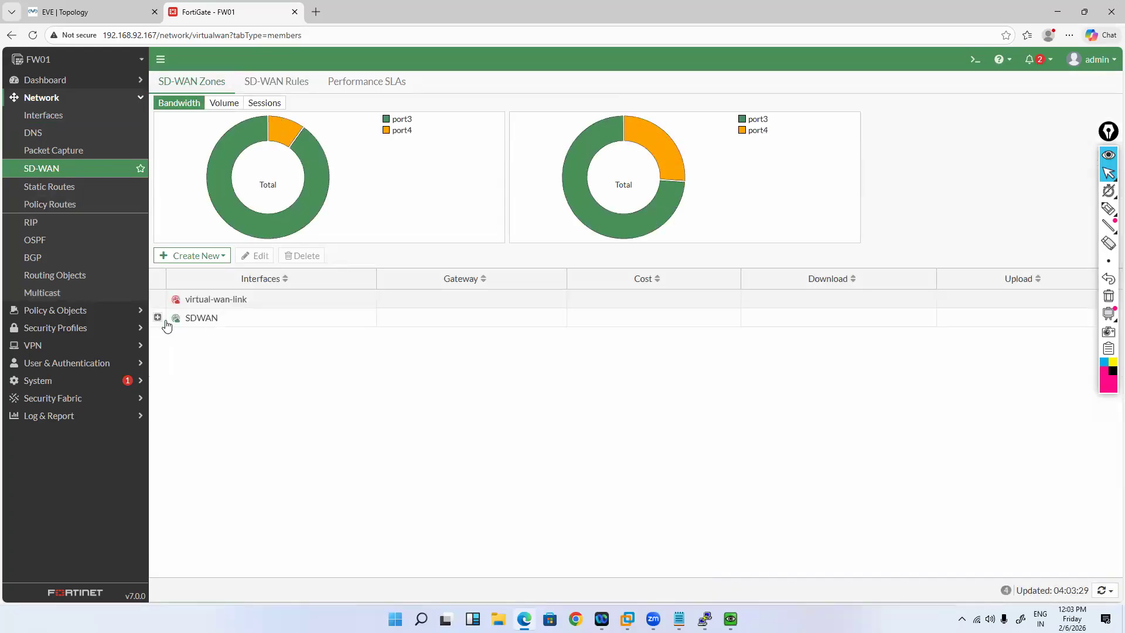
{"action": "left_click", "coordinate": [344, 82]}
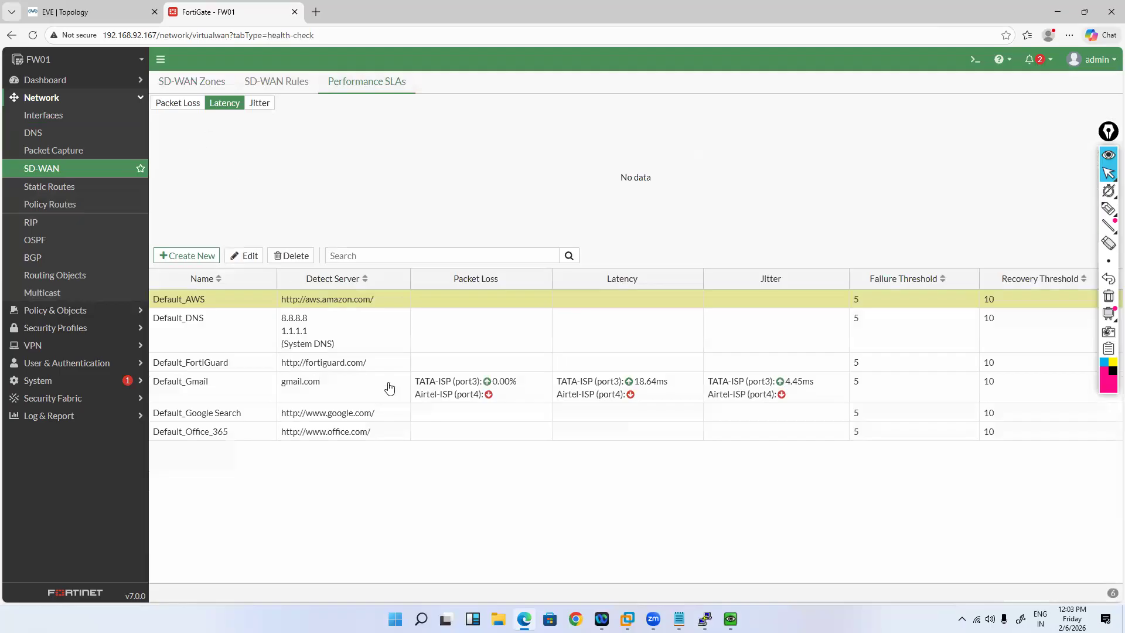
{"action": "left_click", "coordinate": [73, 126]}
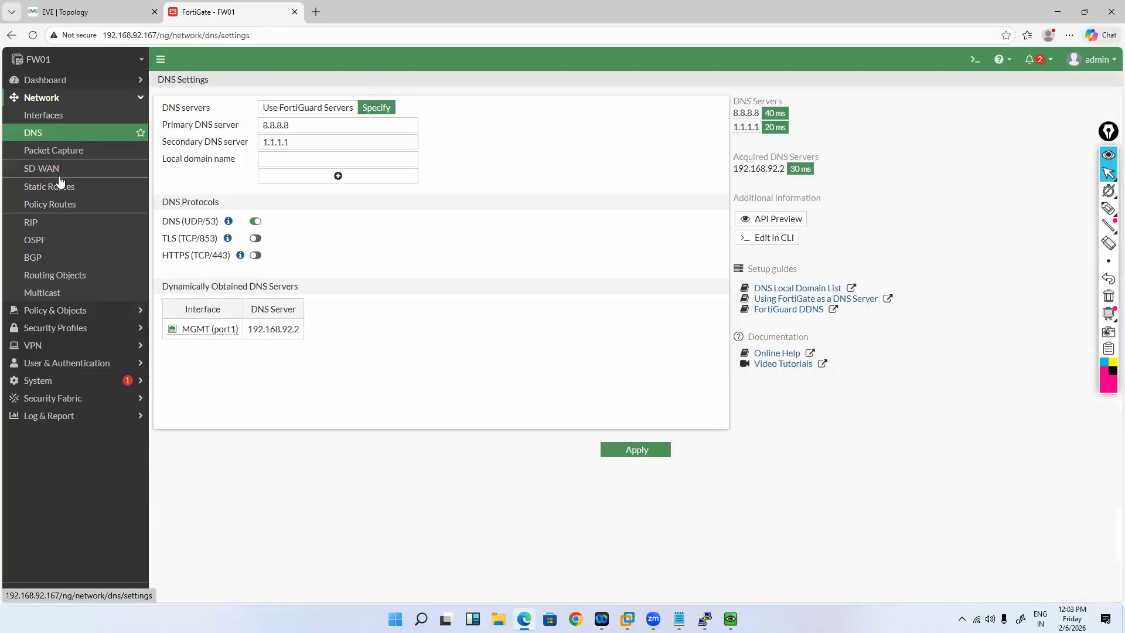
{"action": "left_click", "coordinate": [49, 115]}
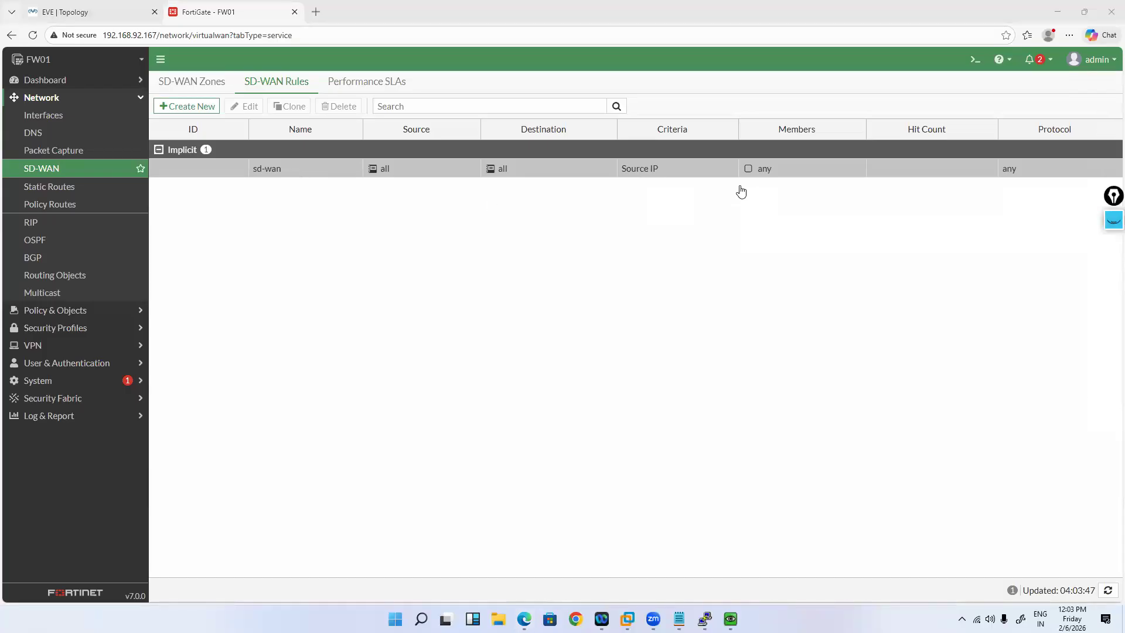
Step: Create a rule named yahoo.com preferring TATA-ISP (port3) with source LAN-Subnet-192.168.10.0_24
{"action": "left_click", "coordinate": [199, 111]}
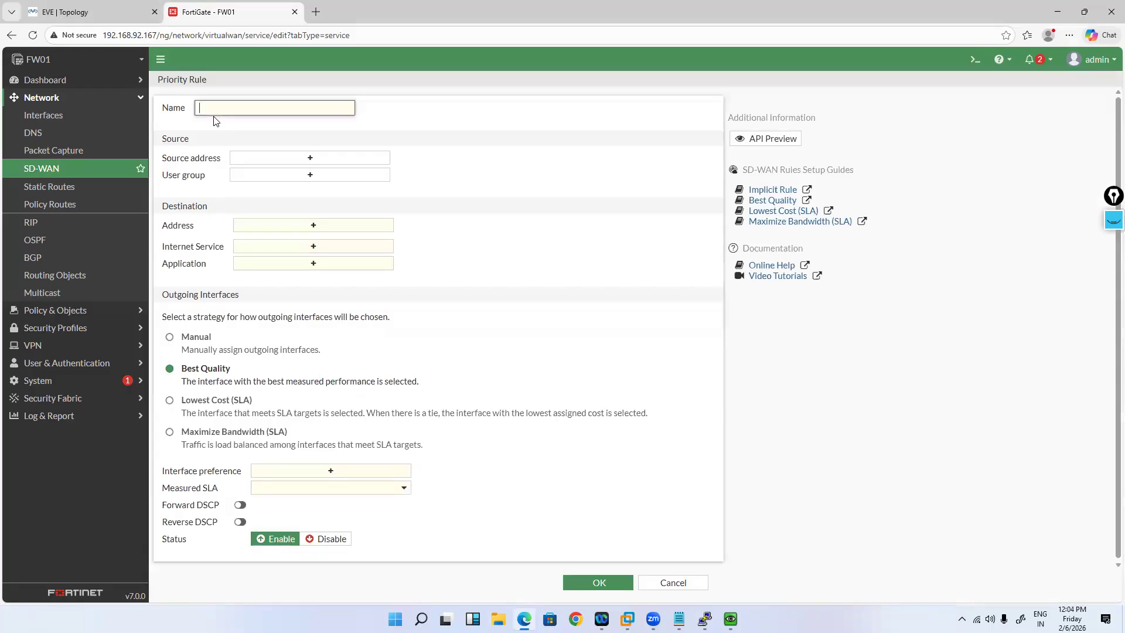
{"action": "key", "text": "ctrl+v"}
{"action": "left_click", "coordinate": [326, 472]}
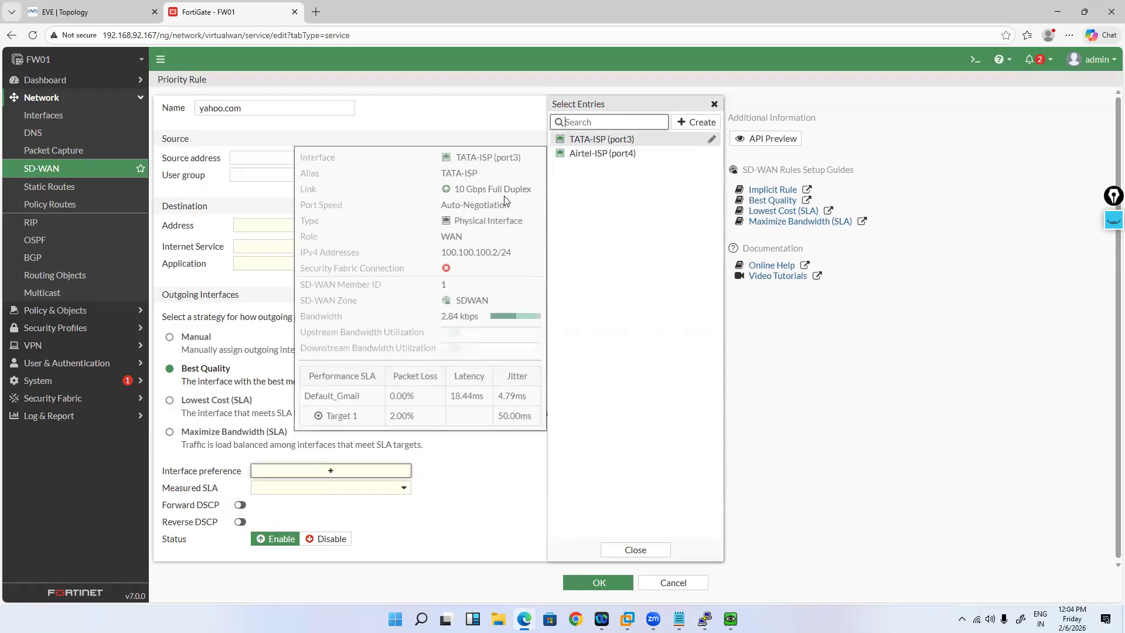
{"action": "left_click", "coordinate": [603, 139]}
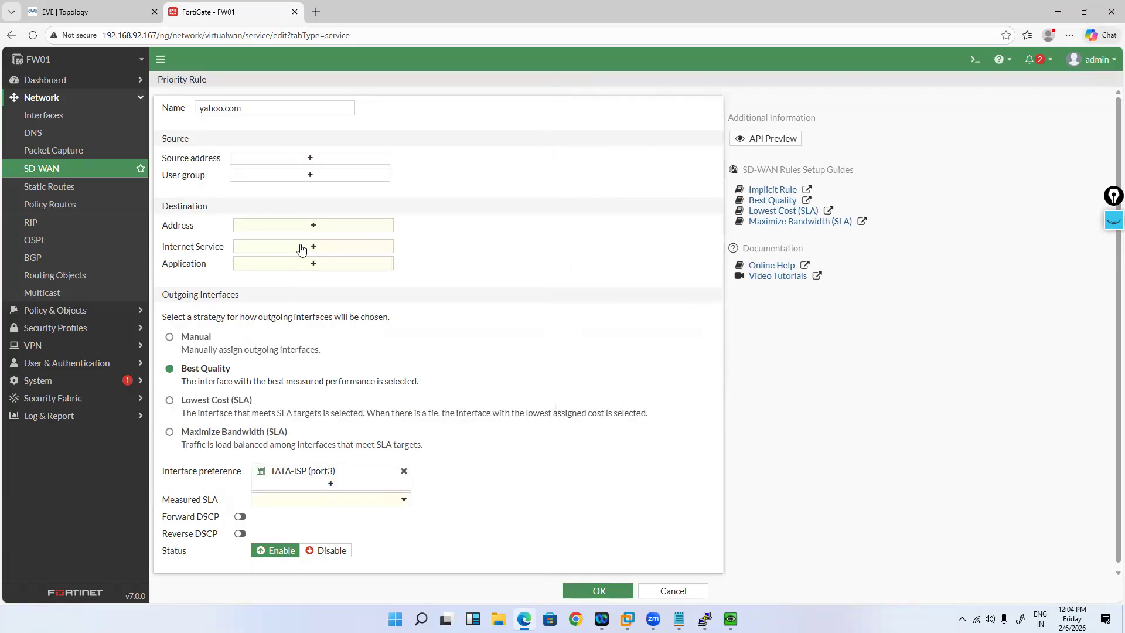
{"action": "left_click", "coordinate": [277, 263]}
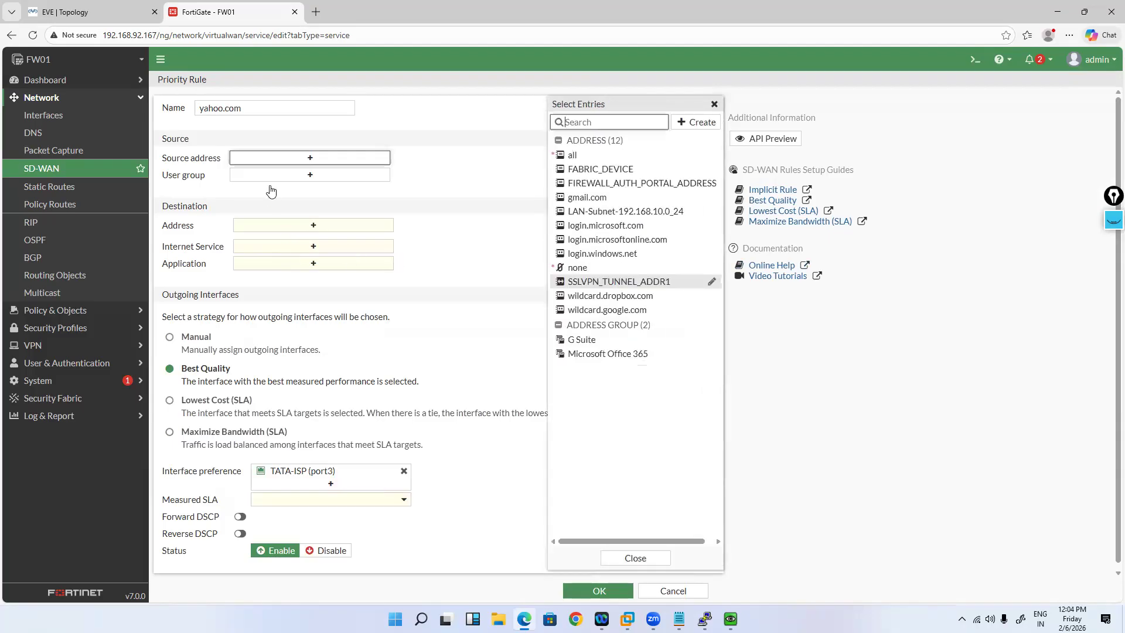
{"action": "left_click", "coordinate": [595, 213]}
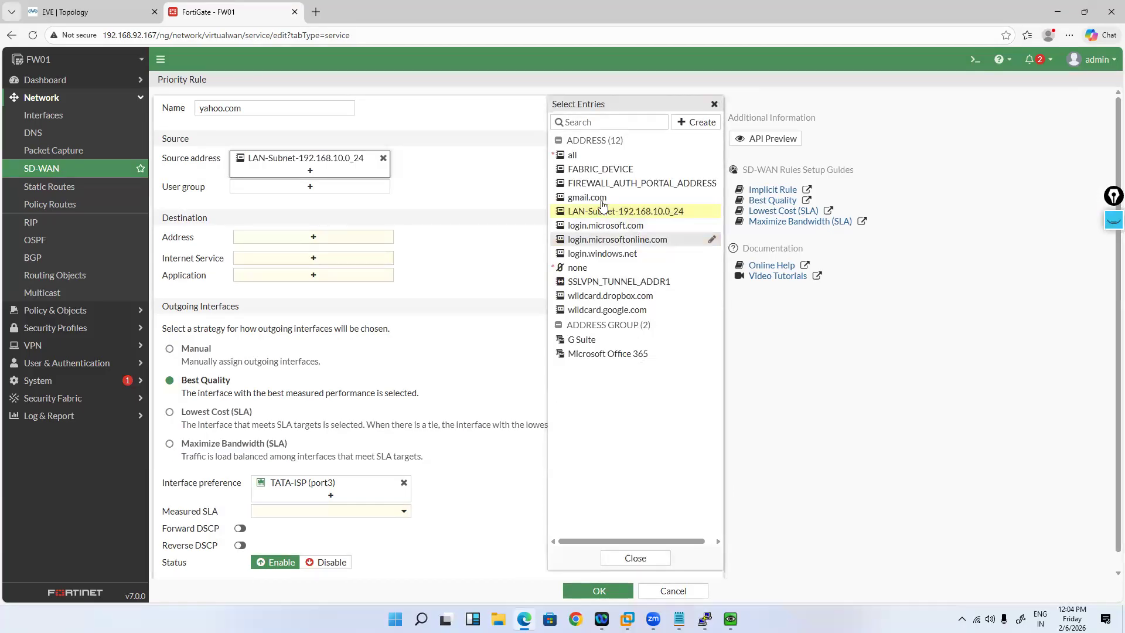
{"action": "left_click", "coordinate": [701, 129]}
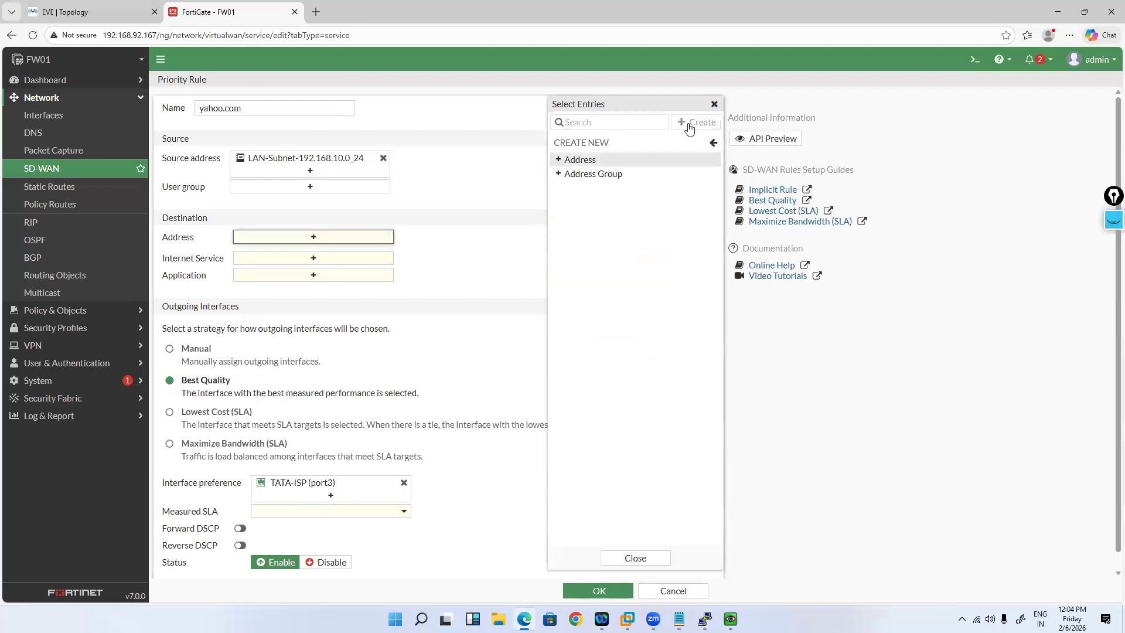
{"action": "left_click", "coordinate": [701, 160]}
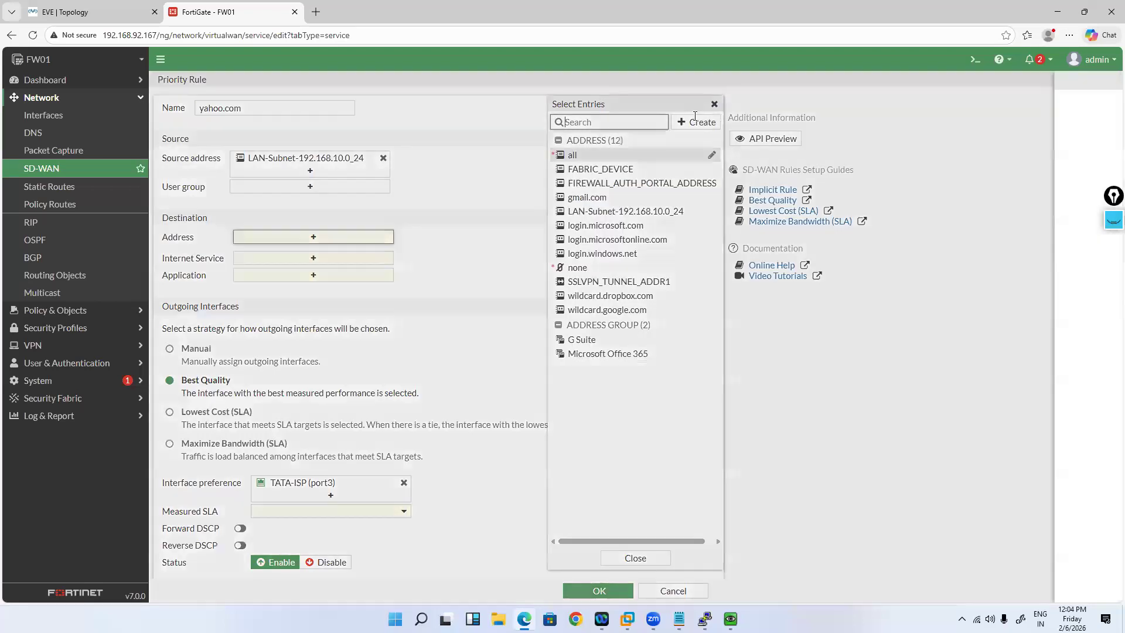
Step: Create a yahoo.com FQDN address object and use it as the rule's destination
{"action": "type", "text": "yahoo.com"}
{"action": "left_click", "coordinate": [718, 155]}
{"action": "type", "text": "yahoo.com"}
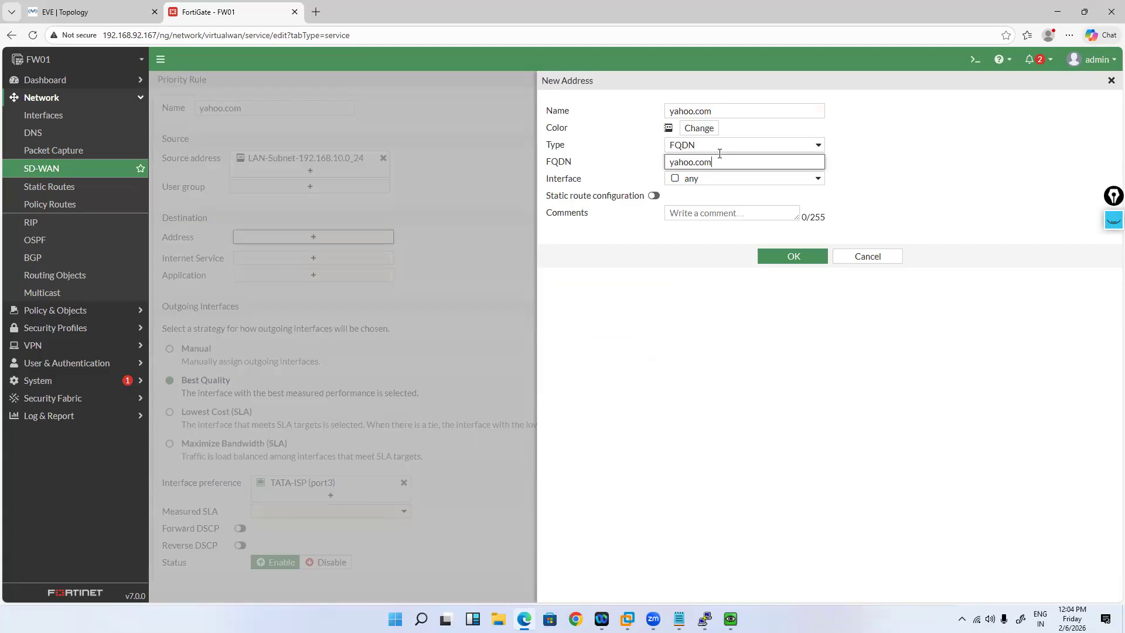
{"action": "left_click", "coordinate": [781, 258]}
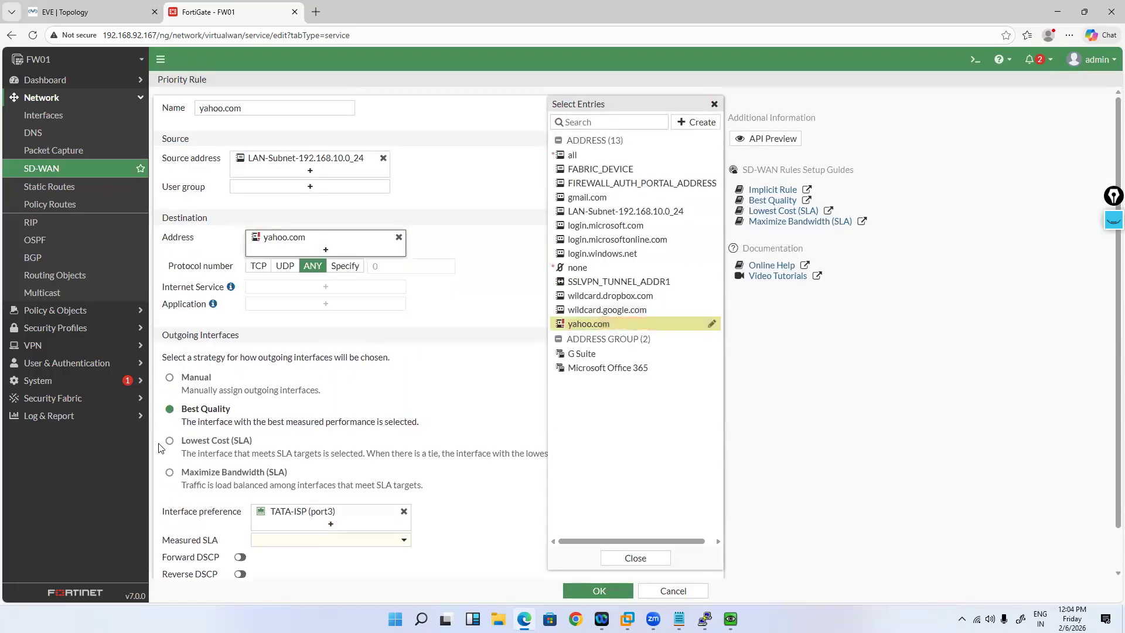
{"action": "left_click", "coordinate": [188, 400]}
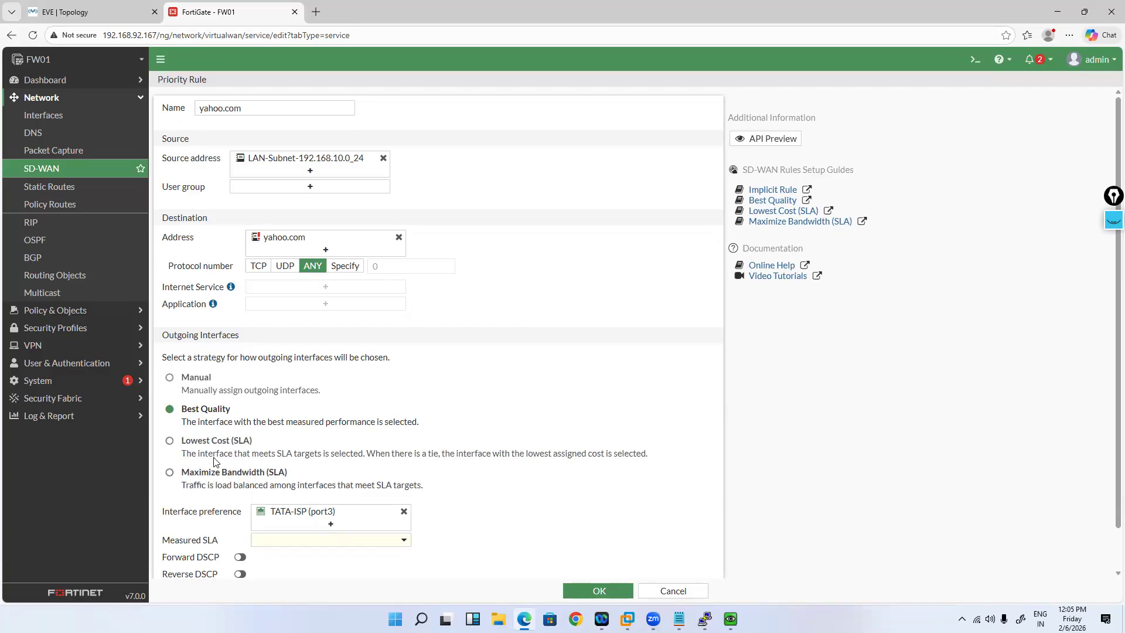
Step: Set the yahoo.com rule to Manual strategy via TATA-ISP (port3) and save it
{"action": "left_click", "coordinate": [170, 379]}
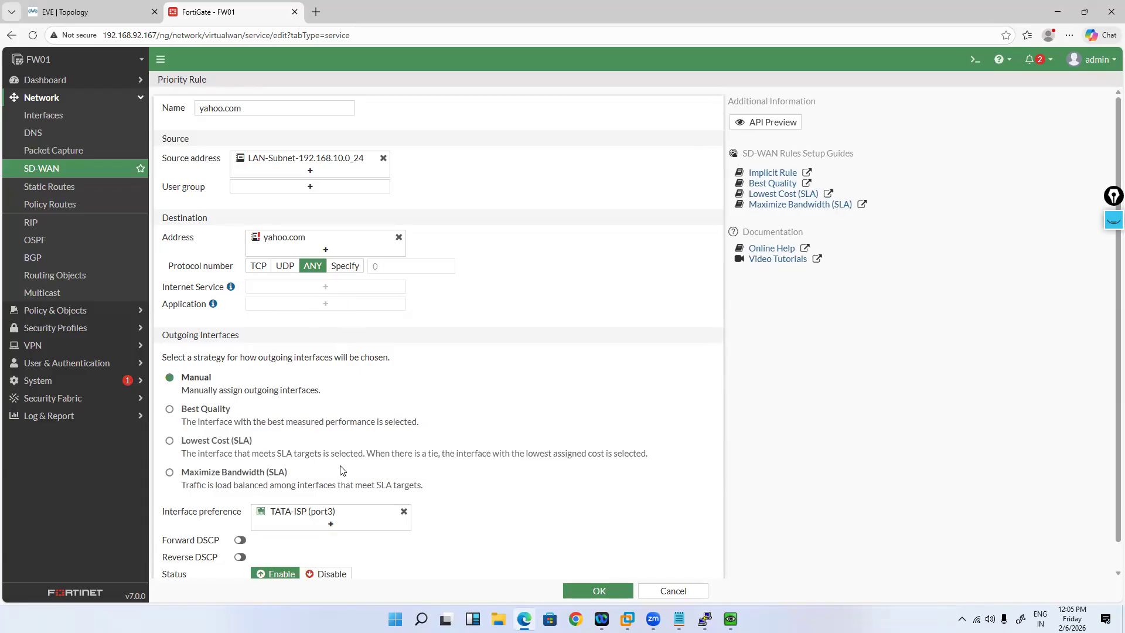
{"action": "scroll", "coordinate": [342, 471], "scroll_direction": "down", "scroll_amount": 1}
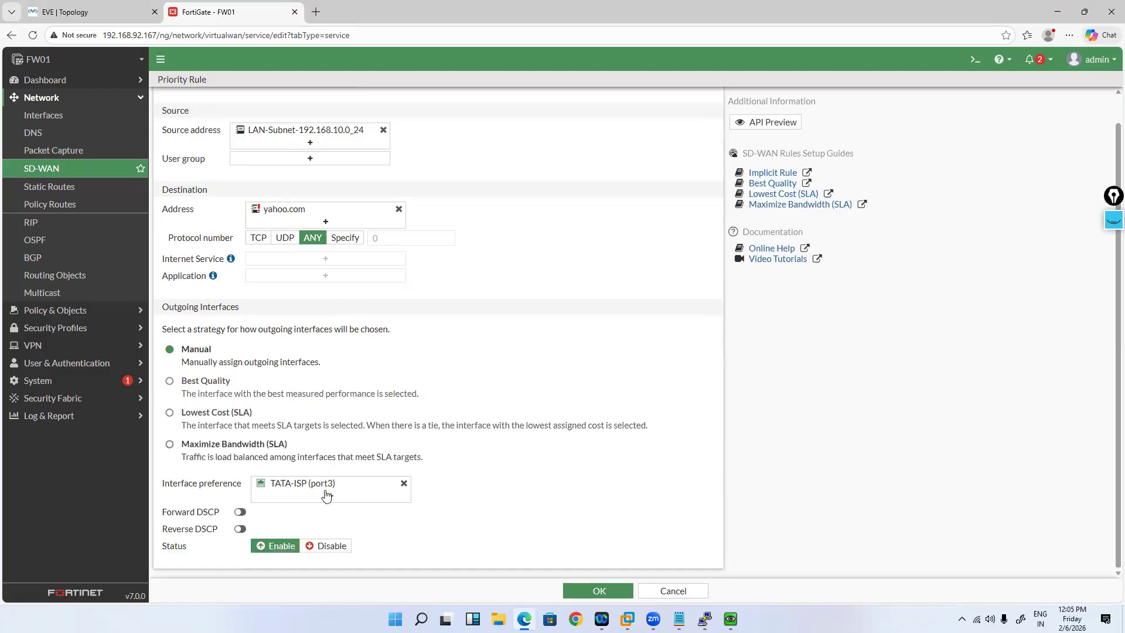
{"action": "mouse_move", "coordinate": [297, 486]}
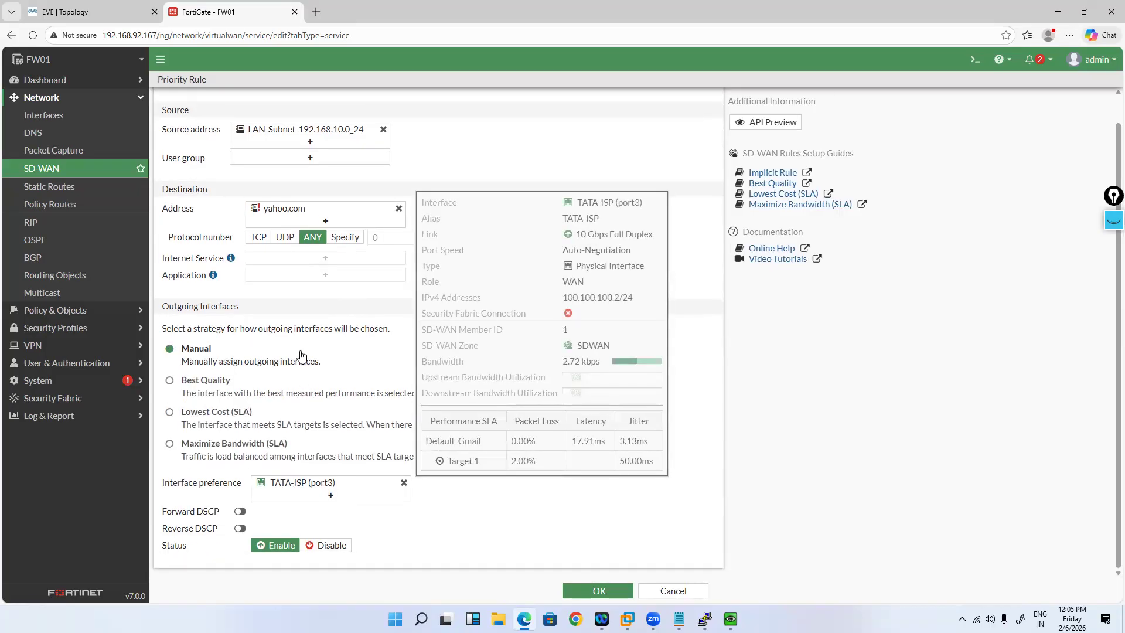
{"action": "left_click", "coordinate": [599, 591]}
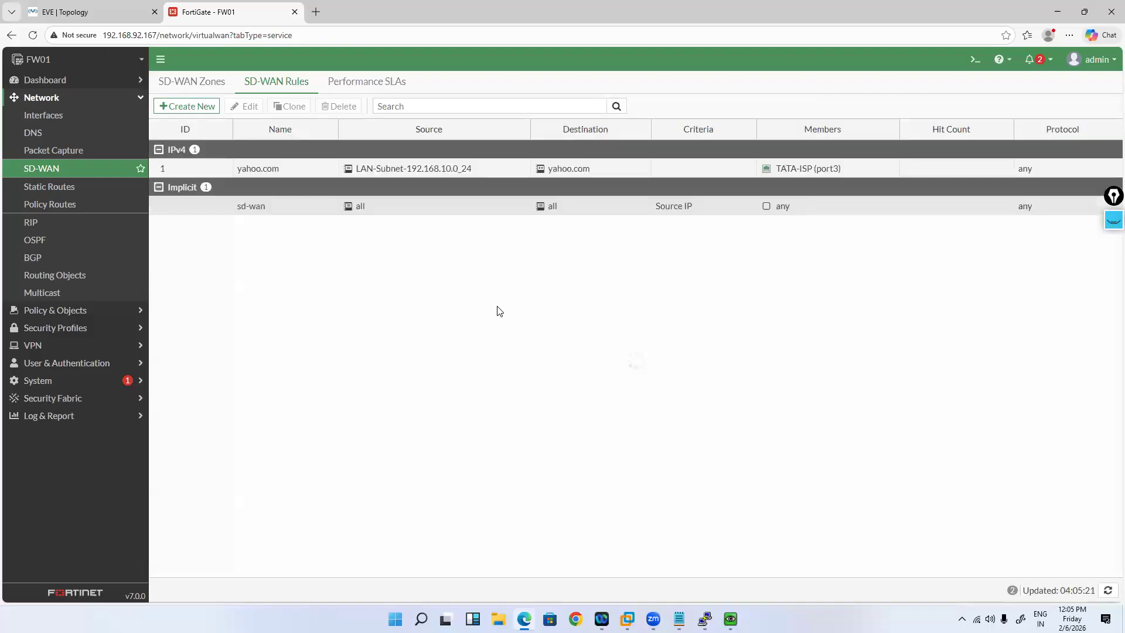
Step: Start a rule named gmail.com with source all, destination gmail.com and protocol any
{"action": "left_click", "coordinate": [188, 108]}
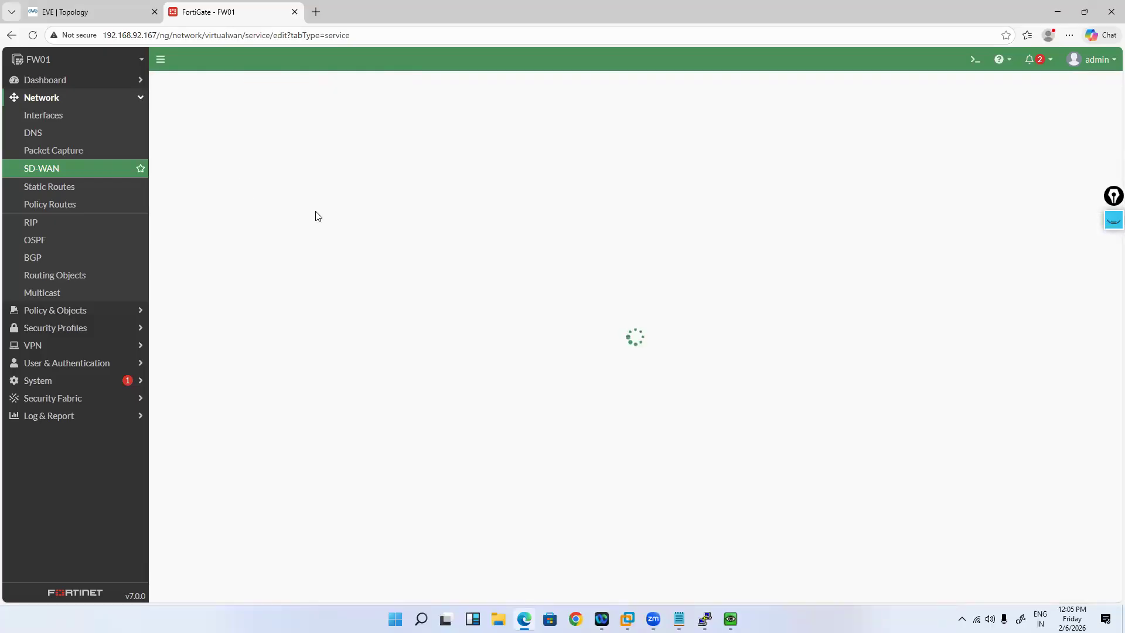
{"action": "left_click", "coordinate": [257, 112]}
{"action": "type", "text": "gmail.com"}
{"action": "left_click", "coordinate": [308, 158]}
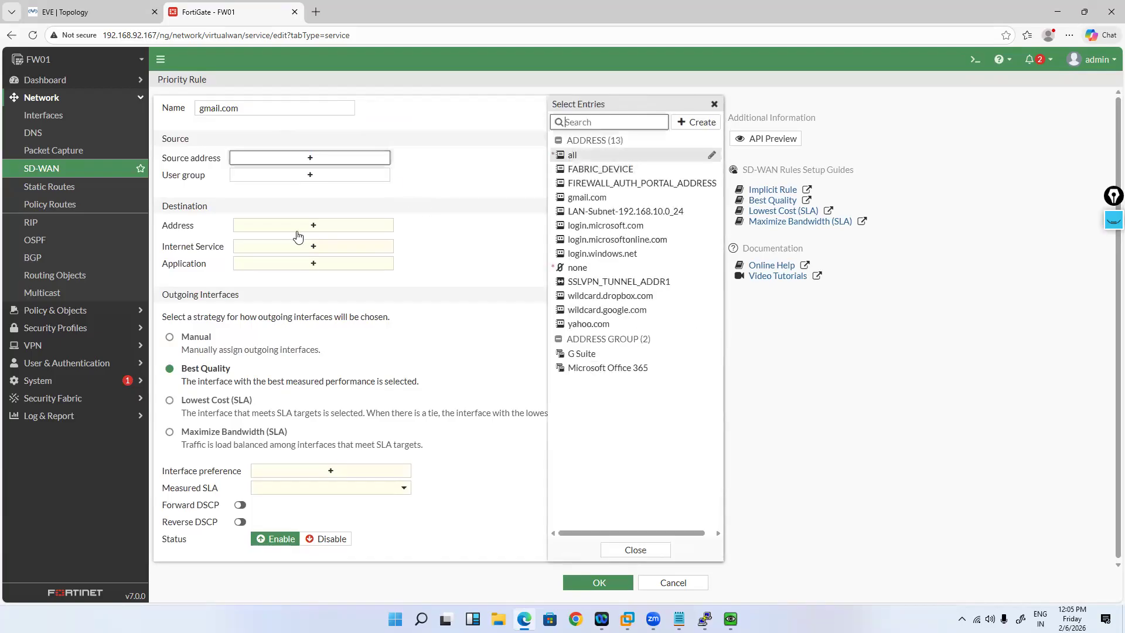
{"action": "left_click", "coordinate": [572, 155]}
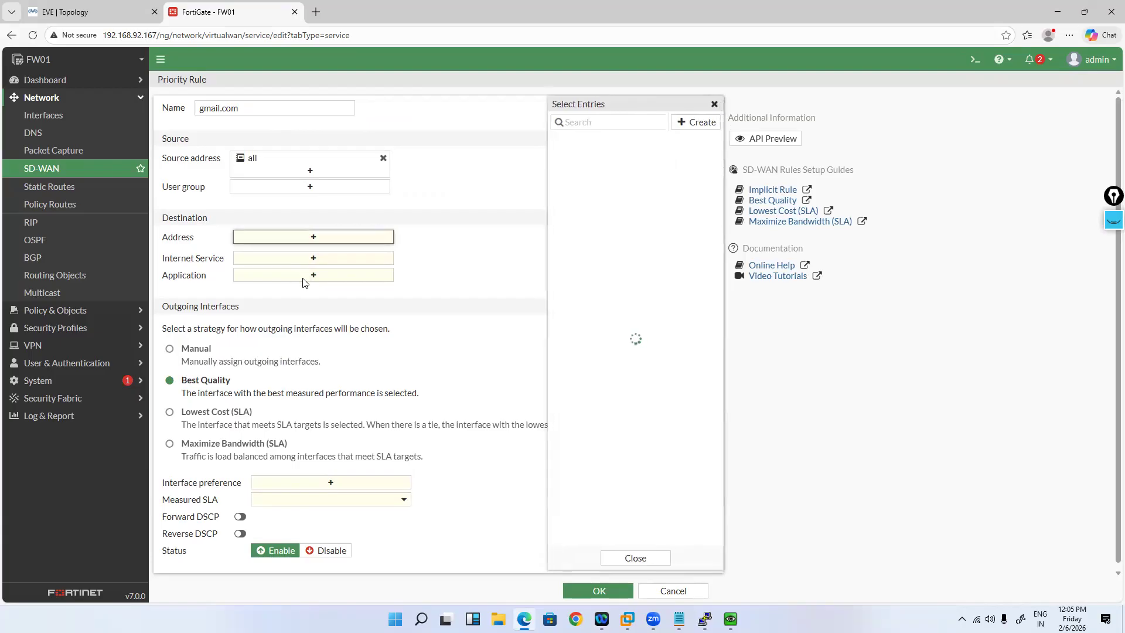
{"action": "left_click", "coordinate": [587, 198]}
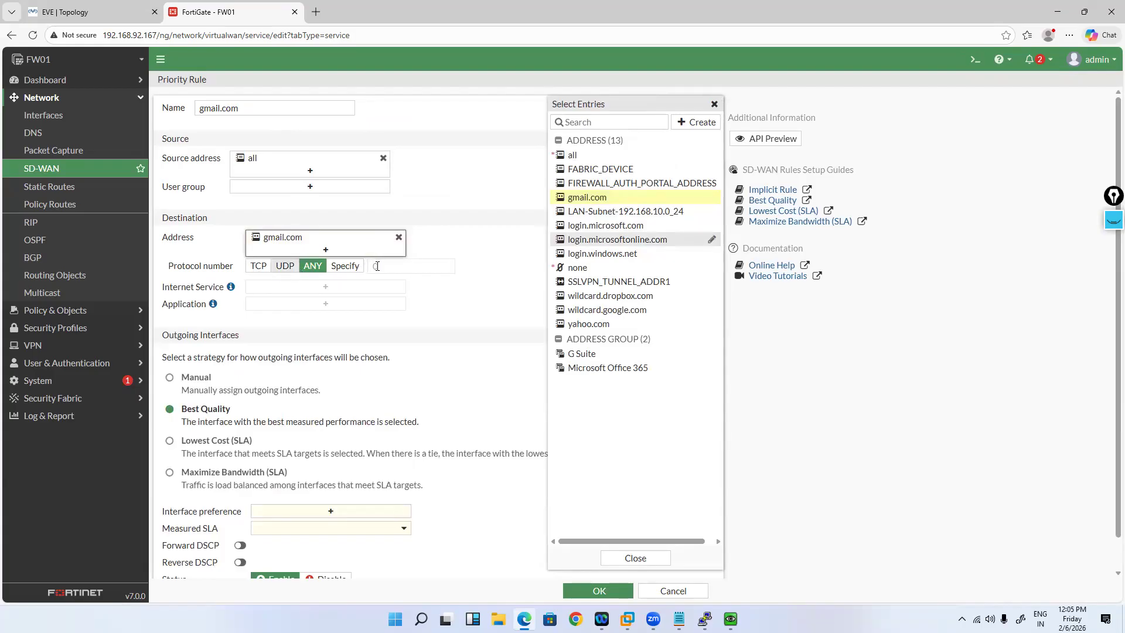
{"action": "left_click", "coordinate": [332, 266]}
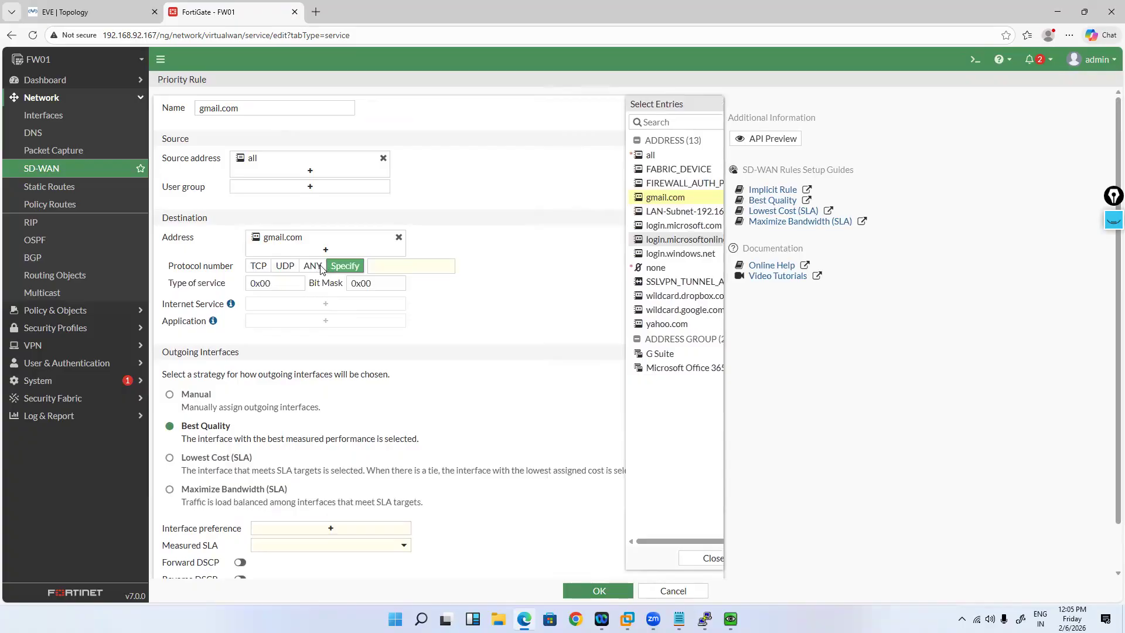
{"action": "left_click", "coordinate": [318, 266]}
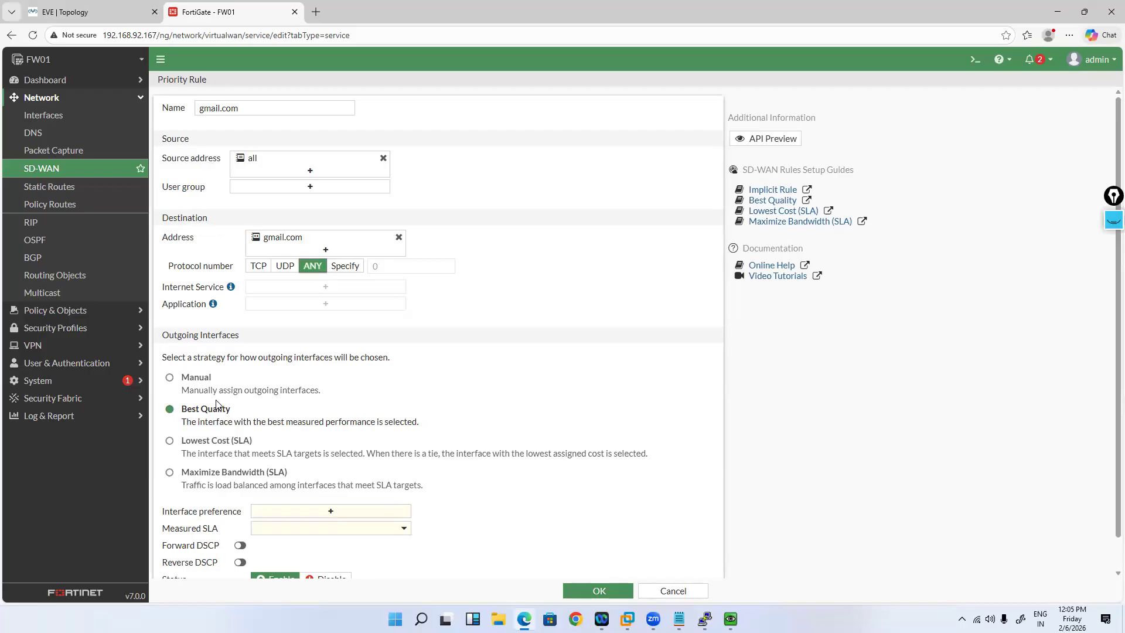
Step: Prefer Airtel-ISP (port4), measure with the Default_Gmail SLA, and save the gmail.com rule
{"action": "scroll", "coordinate": [195, 382], "scroll_direction": "down", "scroll_amount": 1}
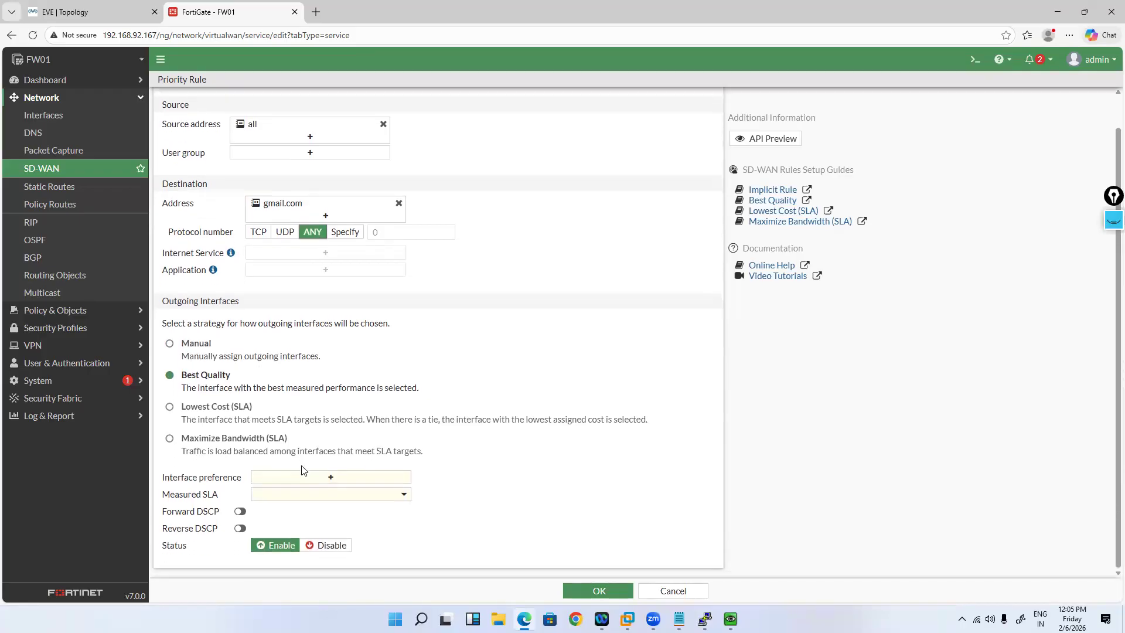
{"action": "left_click", "coordinate": [333, 478]}
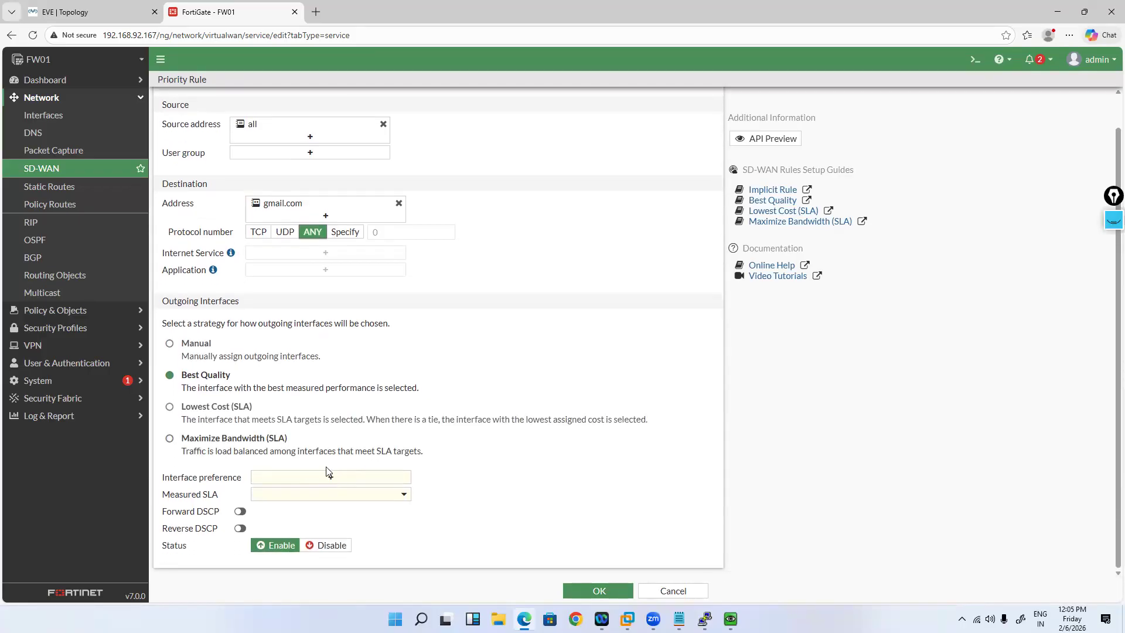
{"action": "left_click", "coordinate": [211, 498]}
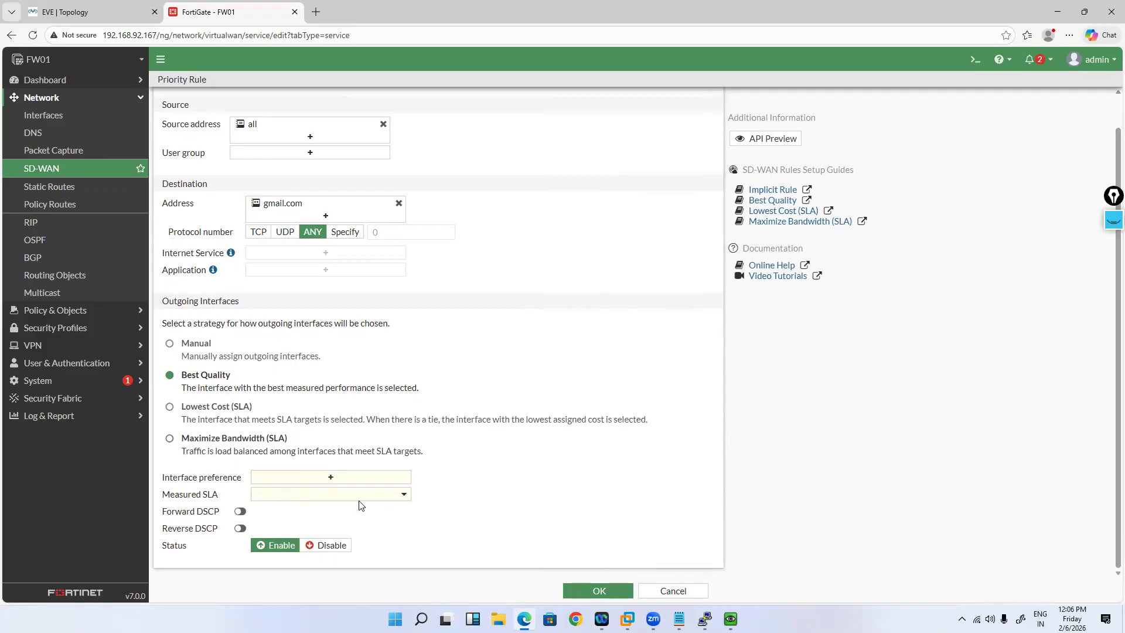
{"action": "left_click", "coordinate": [331, 477]}
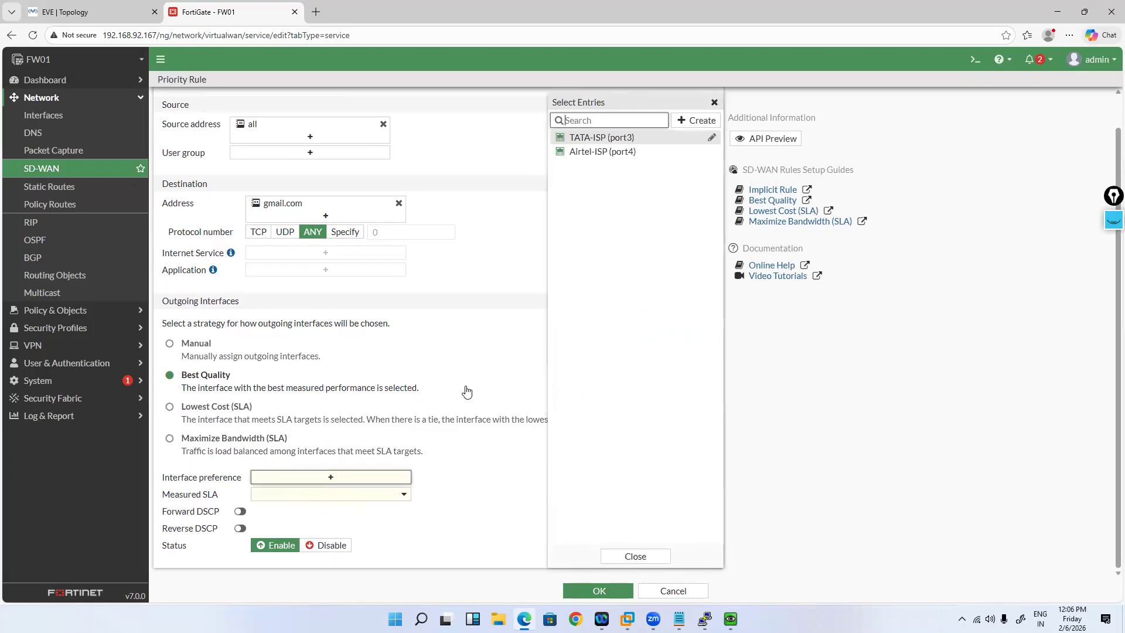
{"action": "key", "text": "Down"}
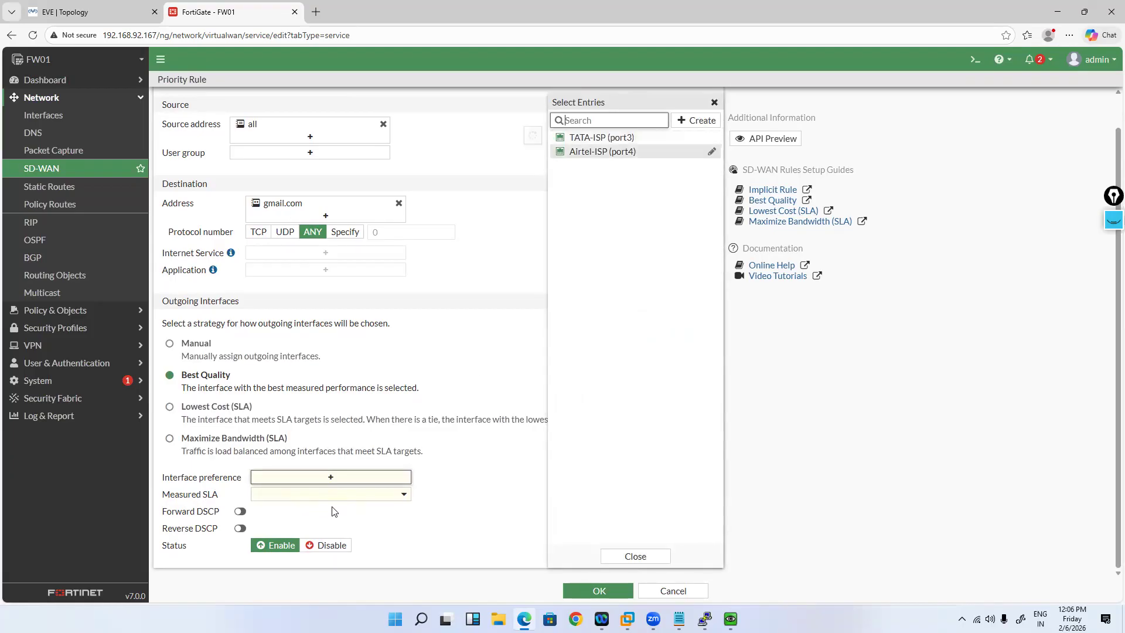
{"action": "key", "text": "Return"}
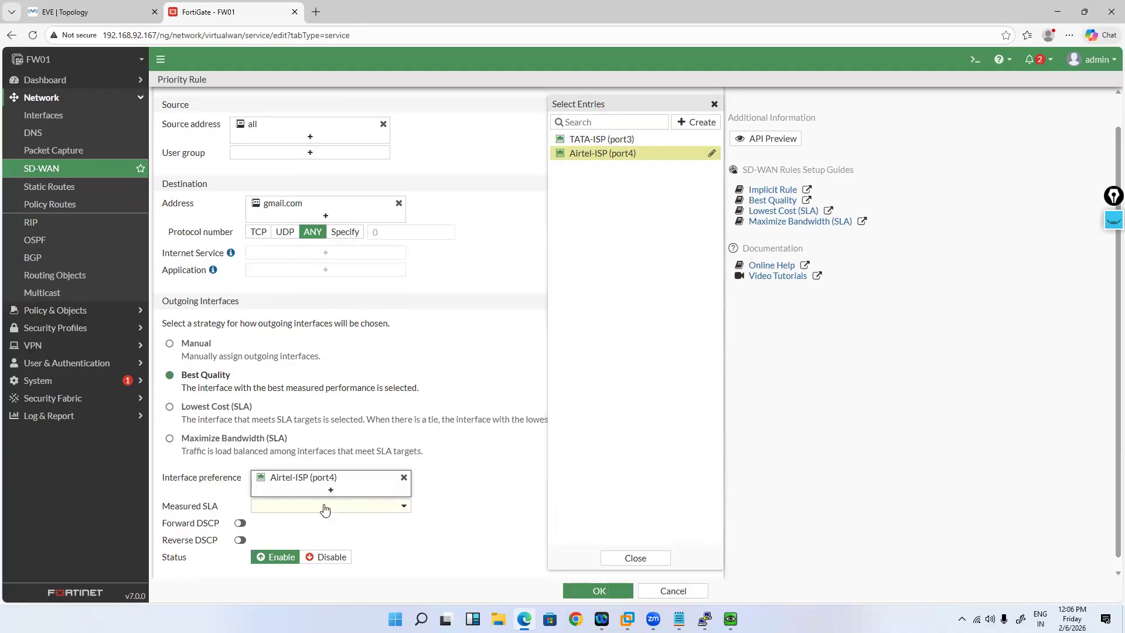
{"action": "left_click", "coordinate": [329, 507]}
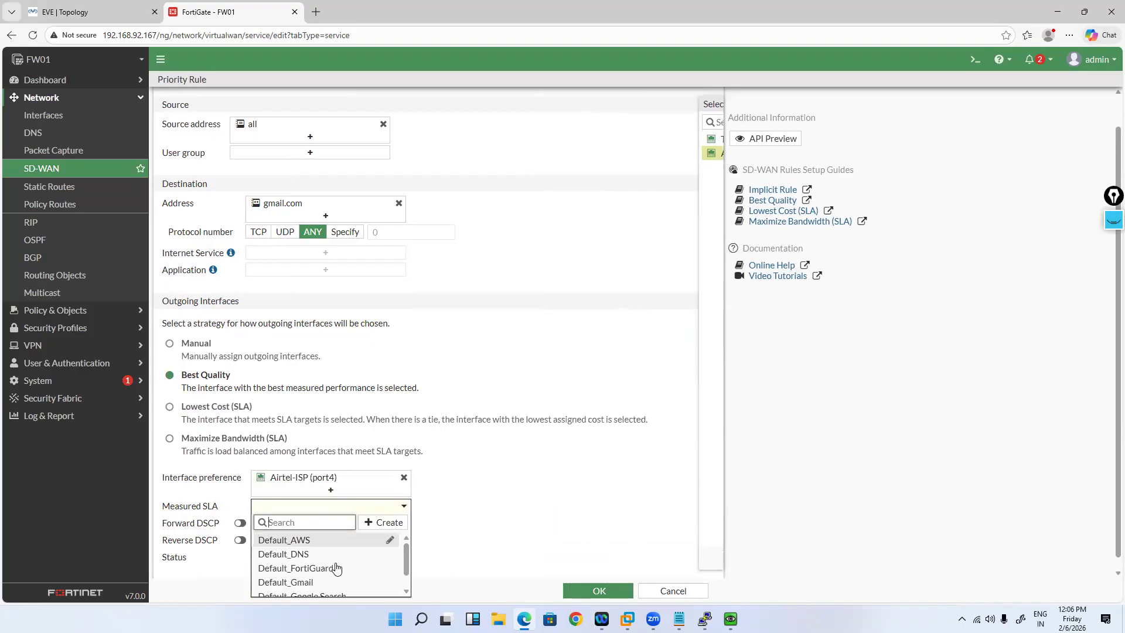
{"action": "key", "text": "Down"}
{"action": "key", "text": "Down"}
{"action": "key", "text": "Down"}
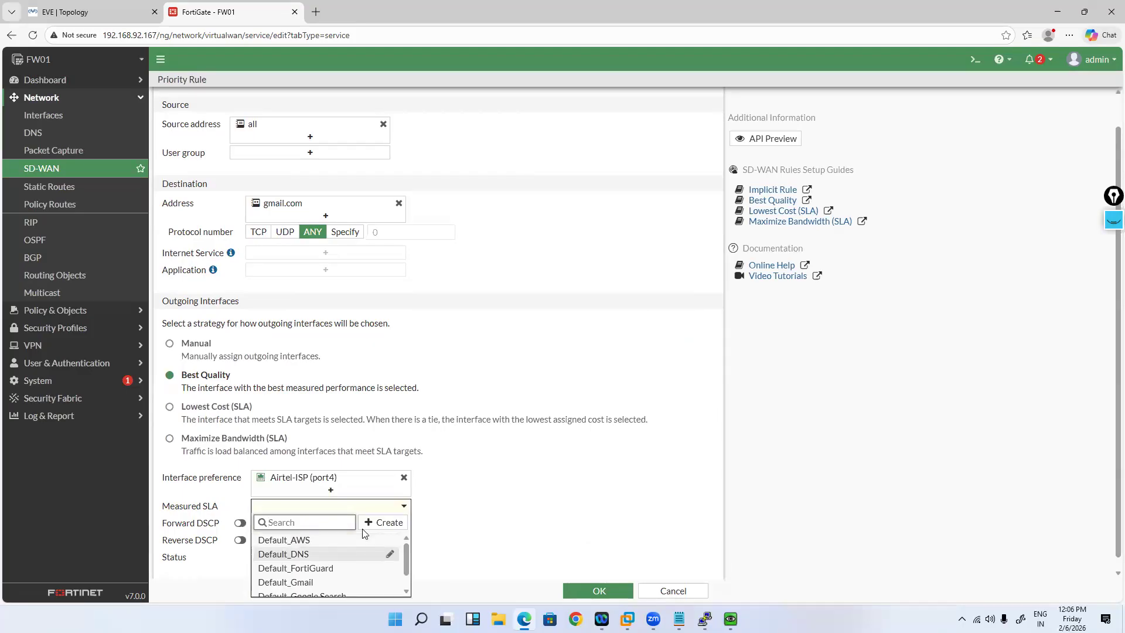
{"action": "key", "text": "Return"}
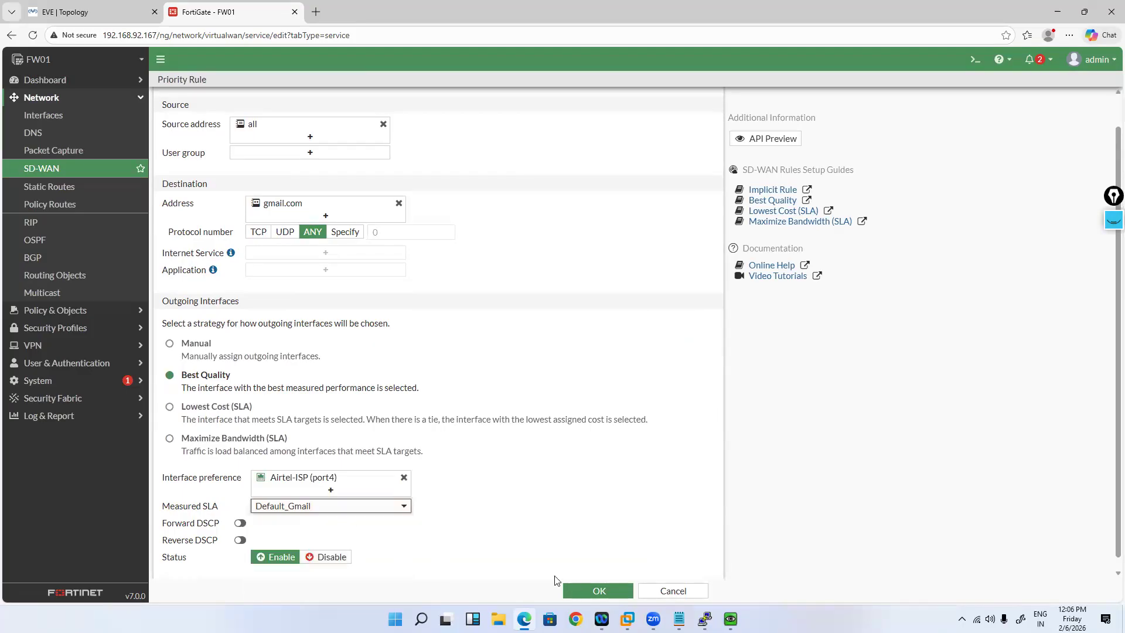
{"action": "left_click", "coordinate": [576, 586]}
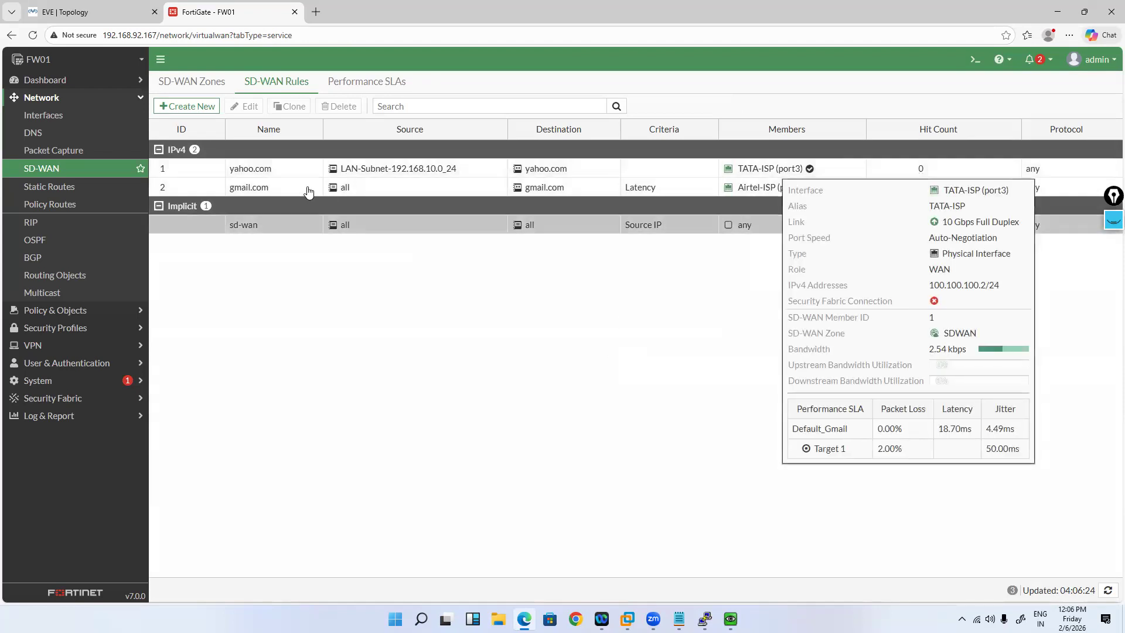
Step: Check the Performance SLA health checks and view the gmail.com rule without changing it
{"action": "left_click", "coordinate": [354, 88]}
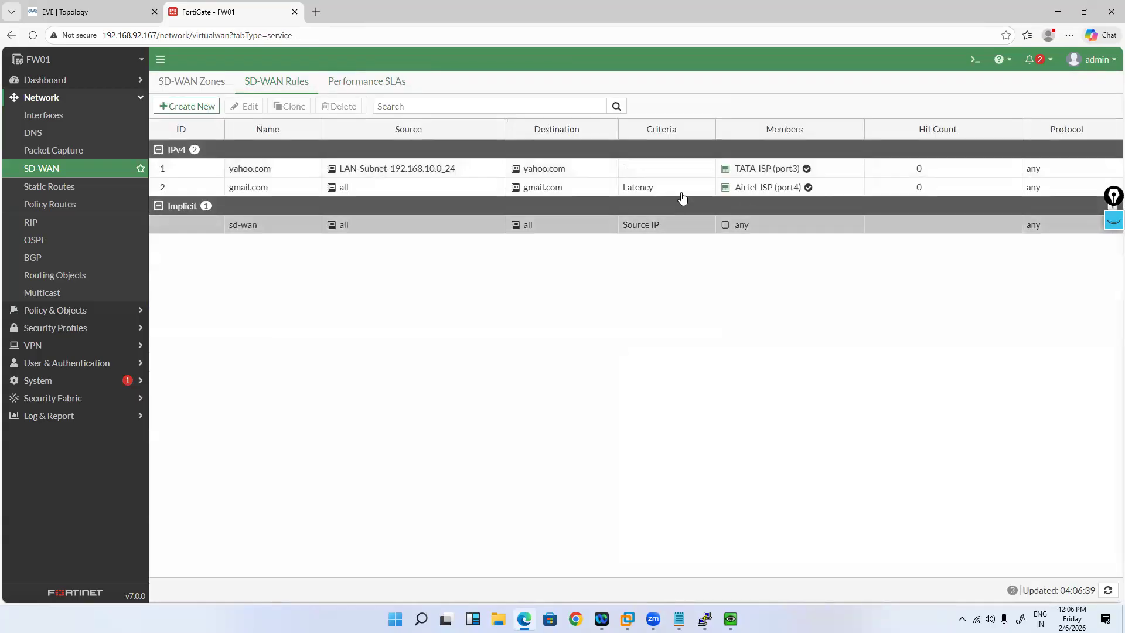
{"action": "left_click", "coordinate": [682, 192]}
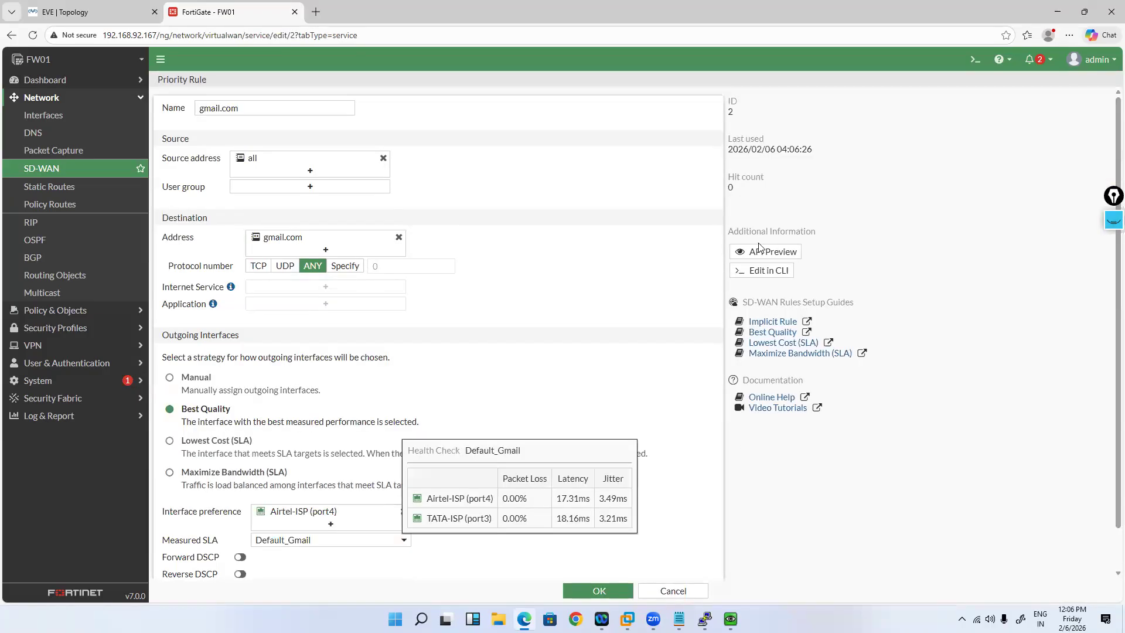
{"action": "key", "text": "Escape"}
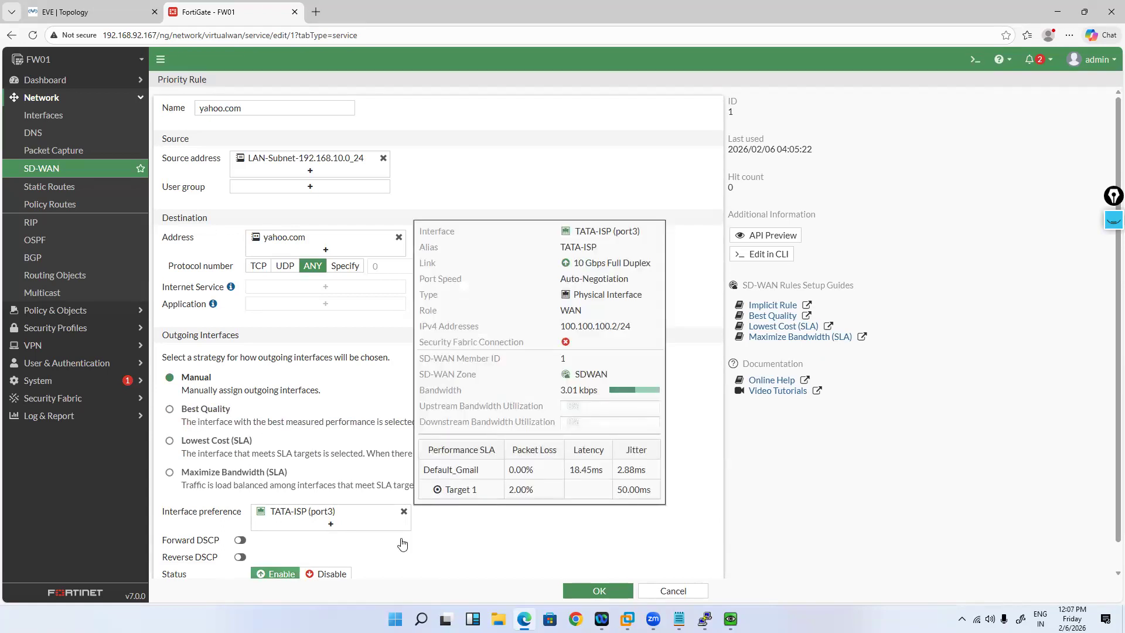
Step: Switch the yahoo.com rule to Best Quality measured by Default_Gmail and save it
{"action": "left_click", "coordinate": [205, 409]}
{"action": "left_click", "coordinate": [331, 539]}
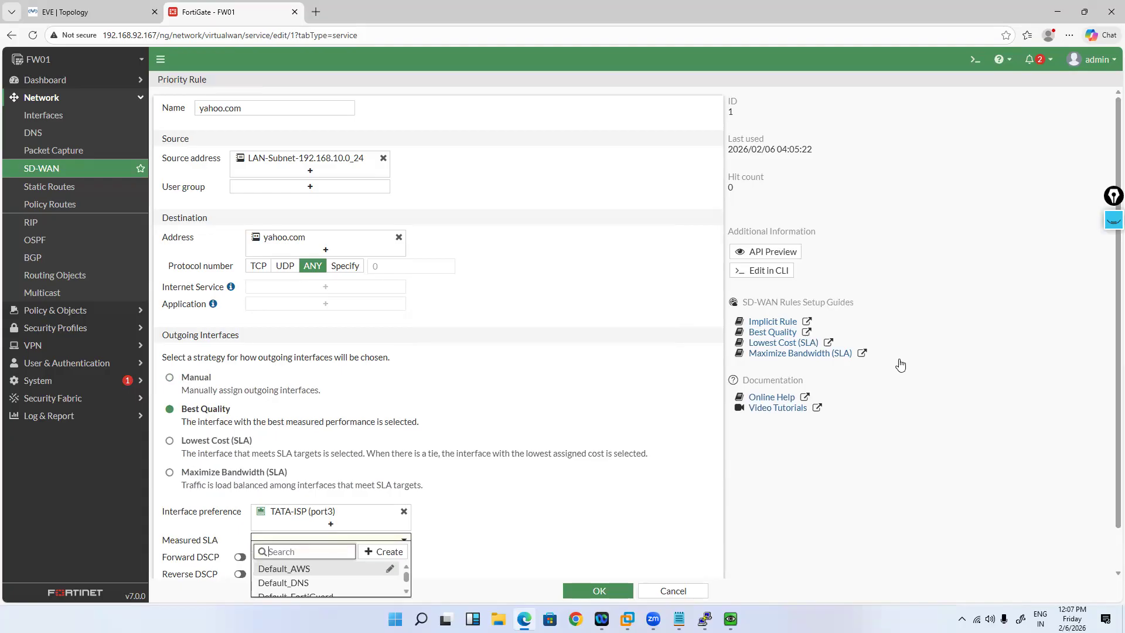
{"action": "scroll", "coordinate": [348, 580], "scroll_direction": "down", "scroll_amount": 1}
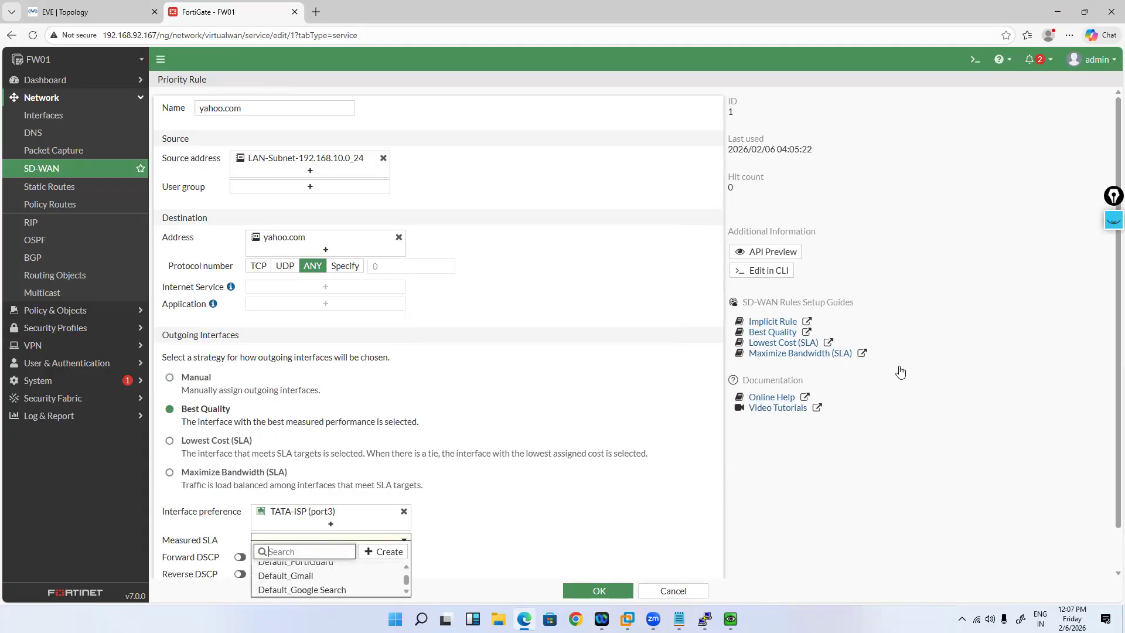
{"action": "left_click", "coordinate": [306, 576]}
{"action": "left_click", "coordinate": [584, 596]}
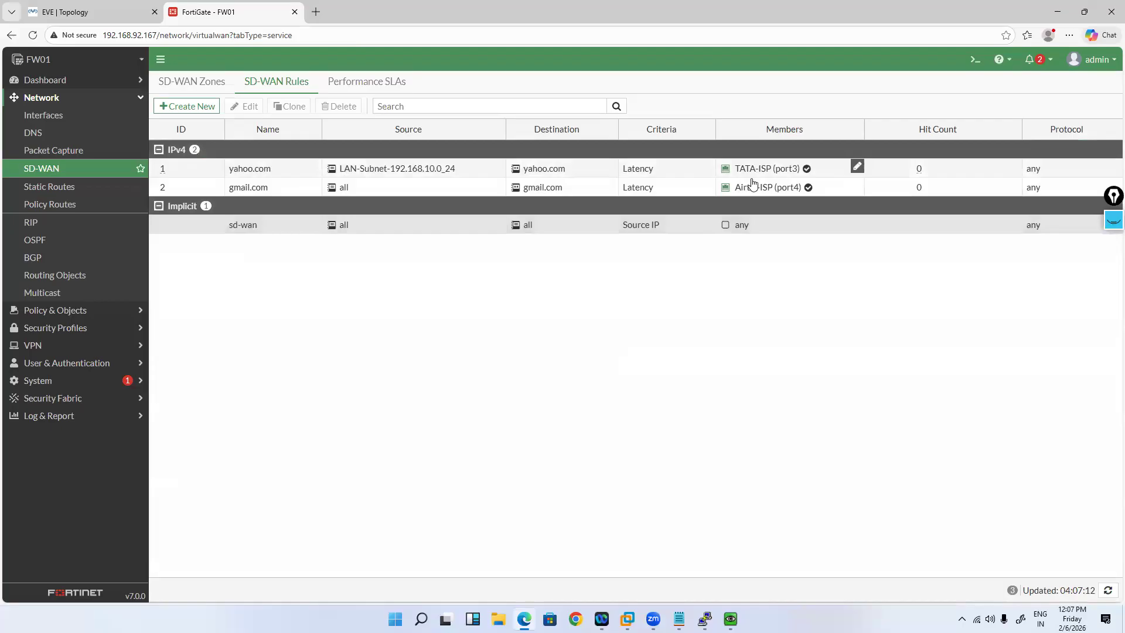
{"action": "mouse_move", "coordinate": [755, 180]}
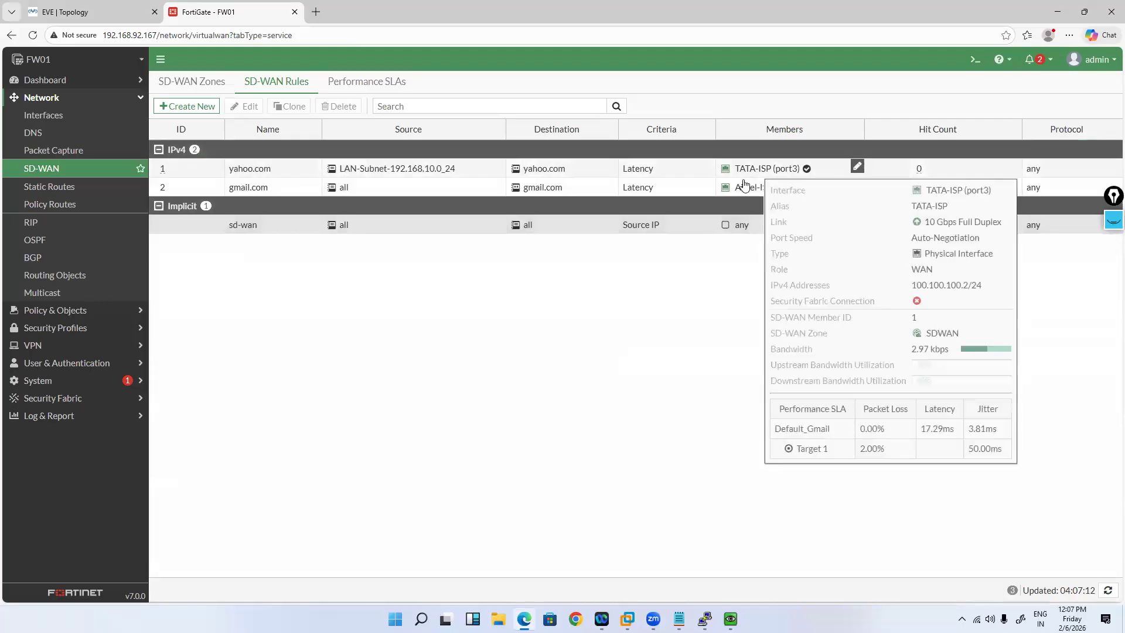